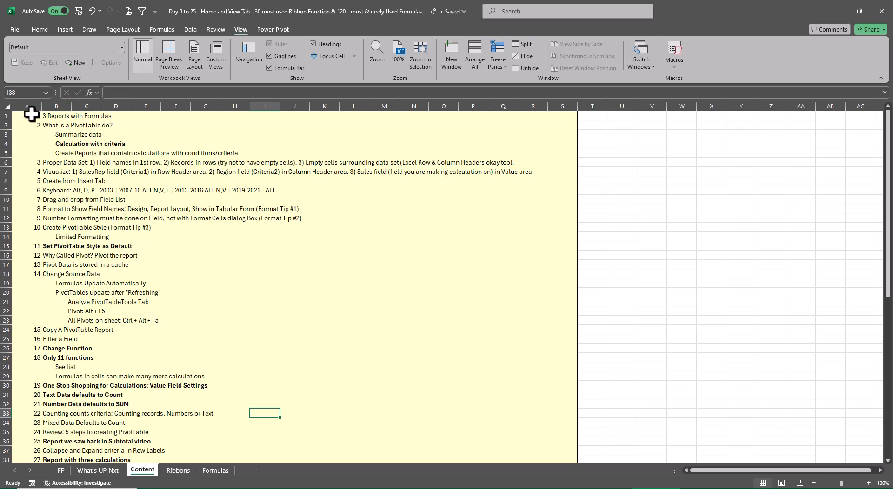
Bold the first ten rows of the Content sheet across columns A to S.
{"action": "left_click_drag", "start_coordinate": [29, 115], "coordinate": [333, 199]}
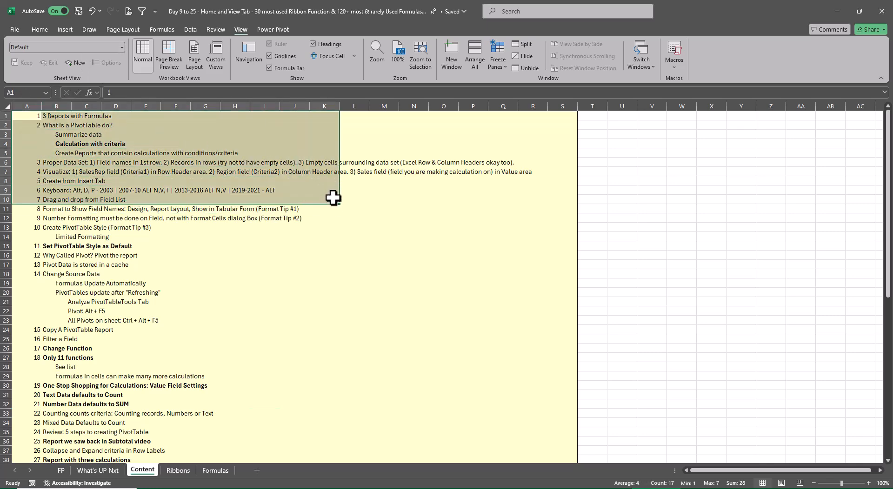
{"action": "key", "text": "shift+Right"}
{"action": "key", "text": "shift+Right"}
{"action": "key", "text": "shift+Right"}
{"action": "key", "text": "shift+Right"}
{"action": "key", "text": "shift+Right"}
{"action": "key", "text": "shift+Right"}
{"action": "key", "text": "shift+Right"}
{"action": "key", "text": "shift+Right"}
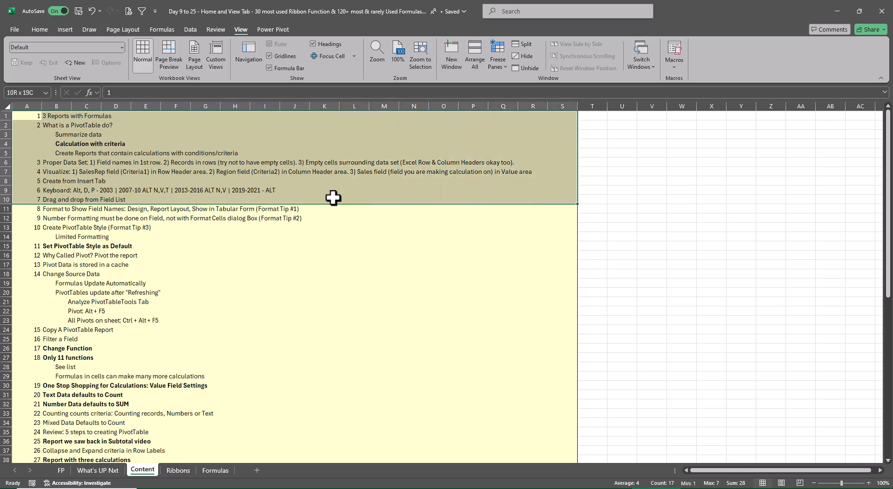
{"action": "left_click", "coordinate": [40, 27]}
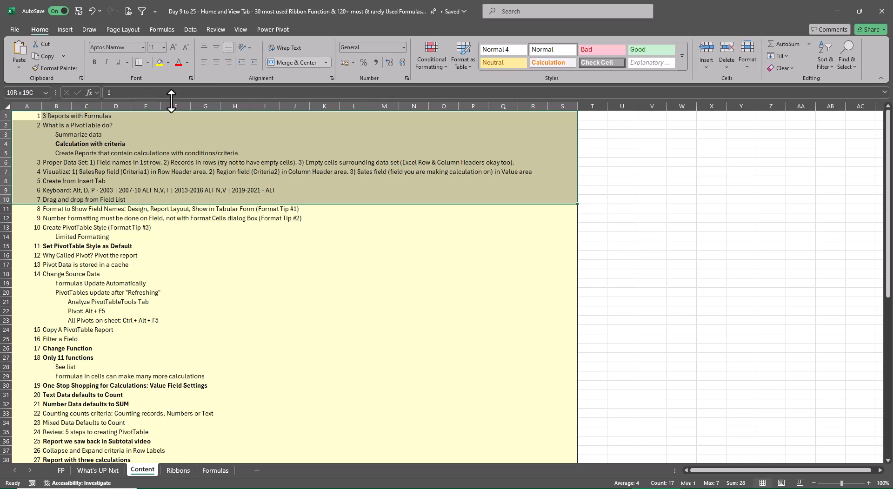
{"action": "key", "text": "ctrl+b"}
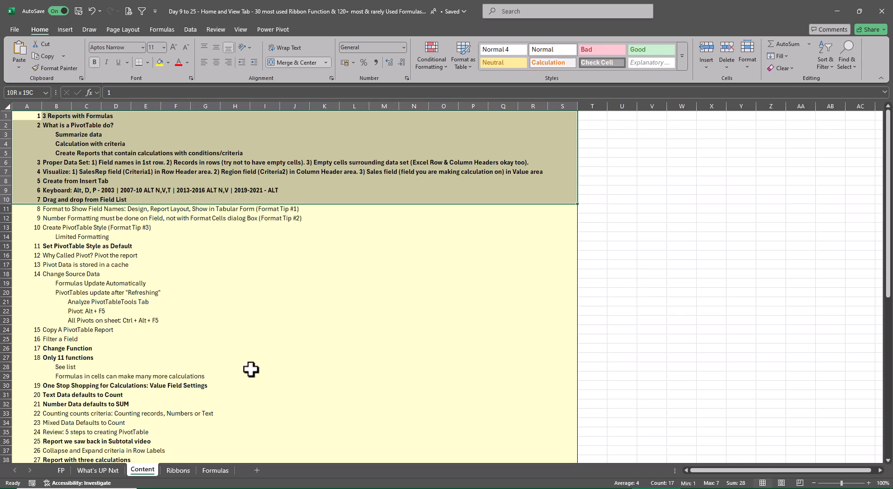
Bold the Interactive Dashboard and Text Formatting topics in C14:C15 of the Ribbons sheet.
{"action": "left_click", "coordinate": [178, 471]}
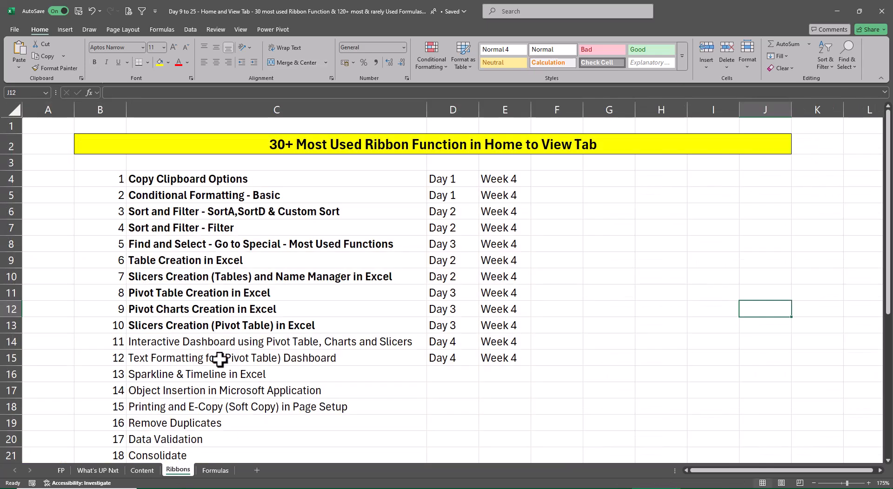
{"action": "left_click_drag", "start_coordinate": [188, 345], "coordinate": [409, 362]}
{"action": "key", "text": "ctrl+b"}
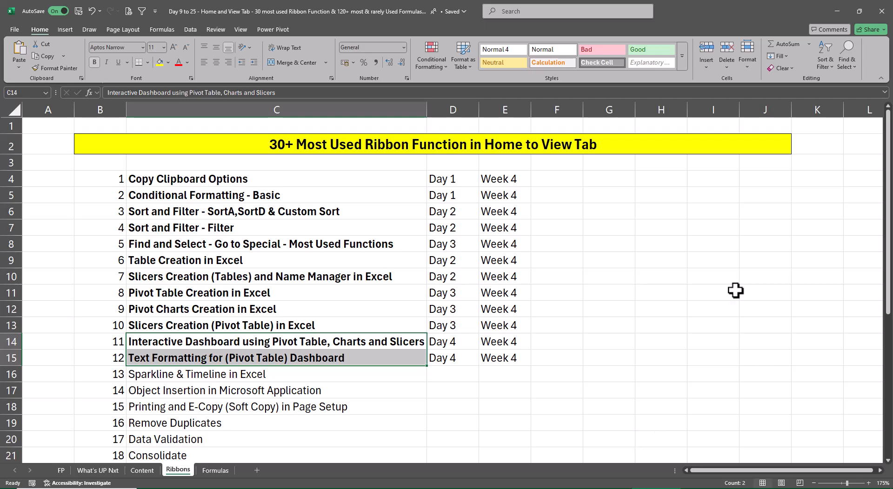
Look through the Excel Files folder of XL4free - Phase 1 and its Class 9 Pratice Files subfolder in File Explorer, then close the window.
{"action": "left_click", "coordinate": [841, 11]}
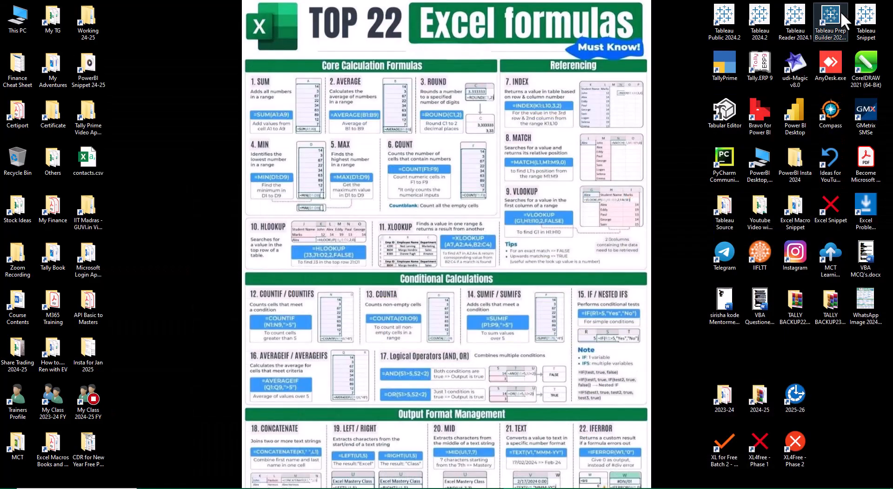
{"action": "double_click", "coordinate": [757, 446]}
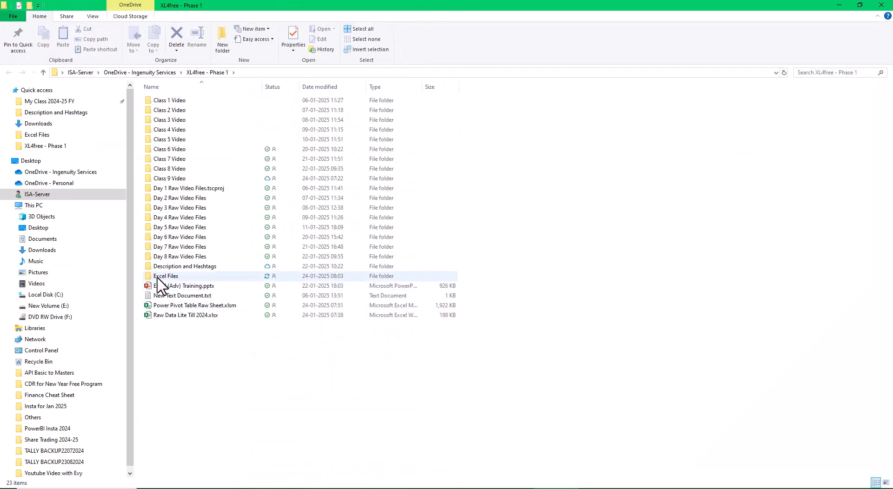
{"action": "double_click", "coordinate": [160, 277]}
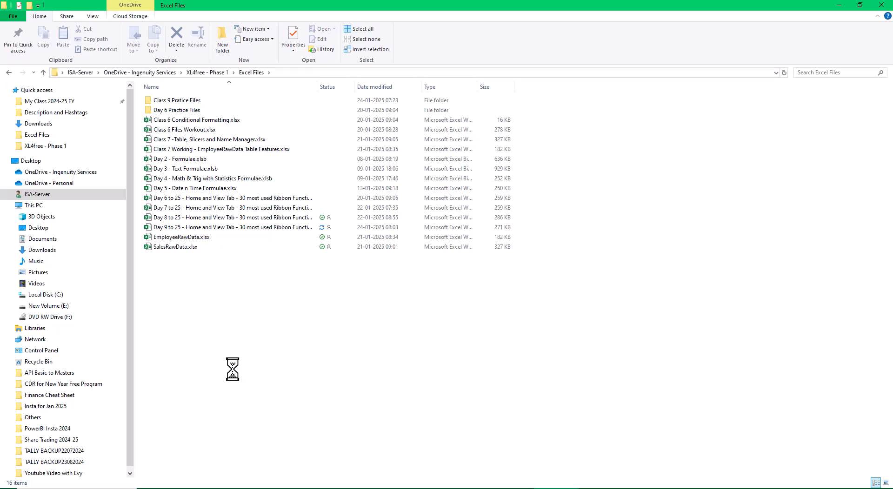
{"action": "left_click", "coordinate": [205, 103]}
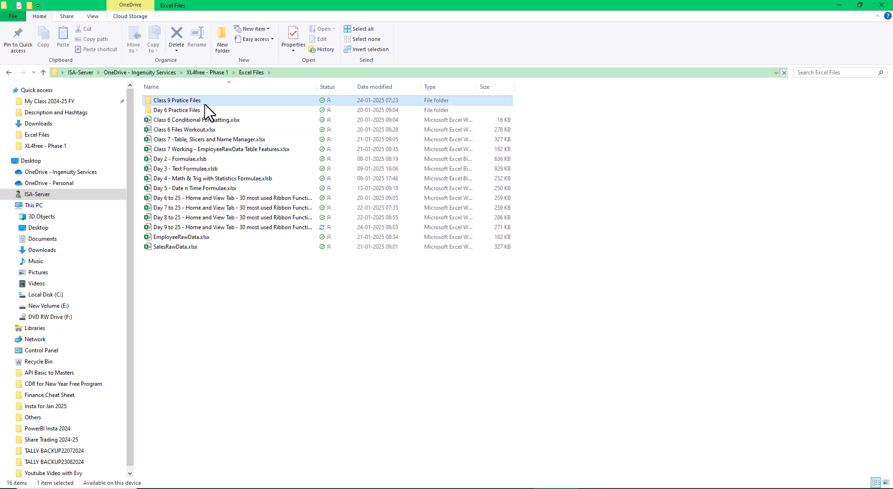
{"action": "double_click", "coordinate": [205, 104]}
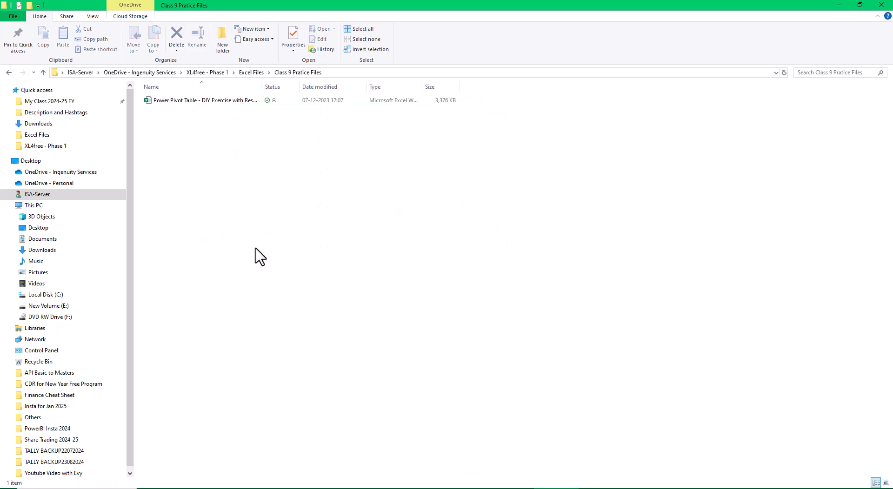
{"action": "left_click", "coordinate": [9, 72]}
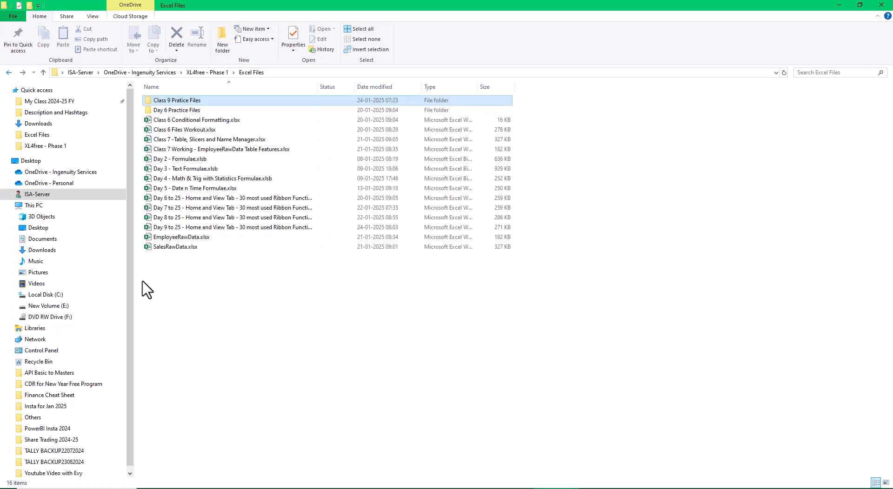
{"action": "left_click", "coordinate": [272, 344]}
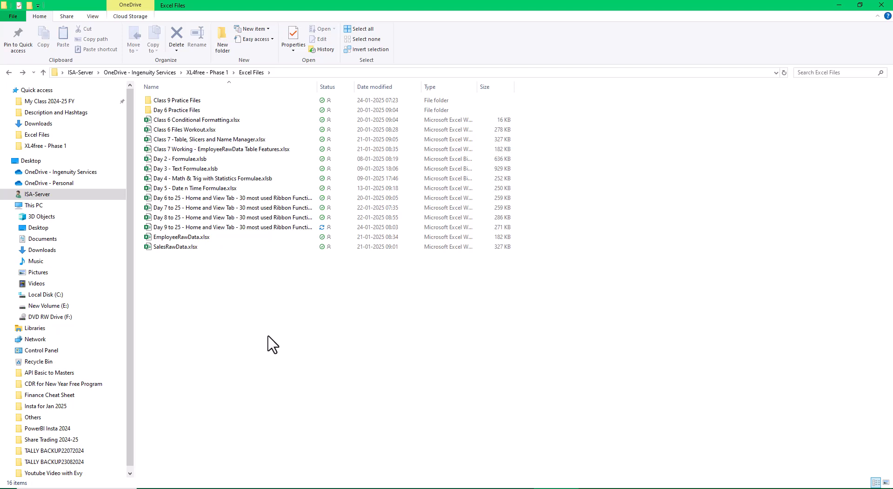
{"action": "left_click", "coordinate": [882, 6]}
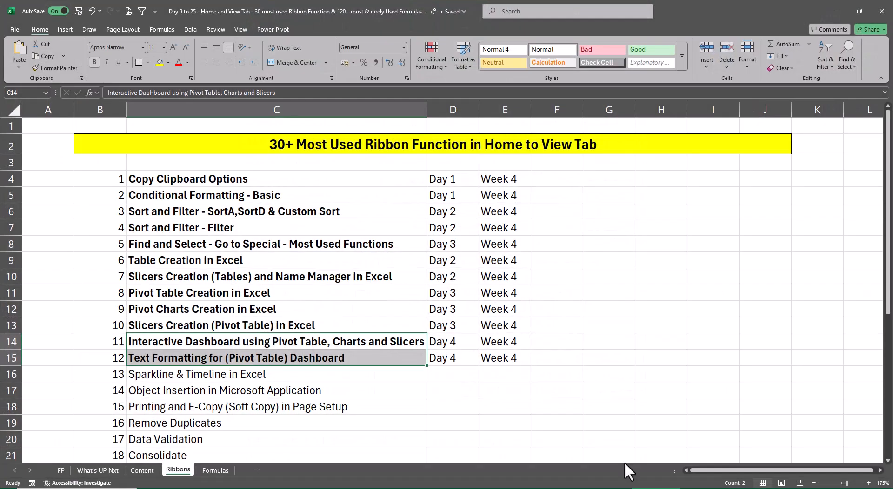
Open the recent workbook Raw Data Lite Till 2024.xlsx from the XL4free - Phase 1 folder and go to cell A1.
{"action": "left_click", "coordinate": [14, 28]}
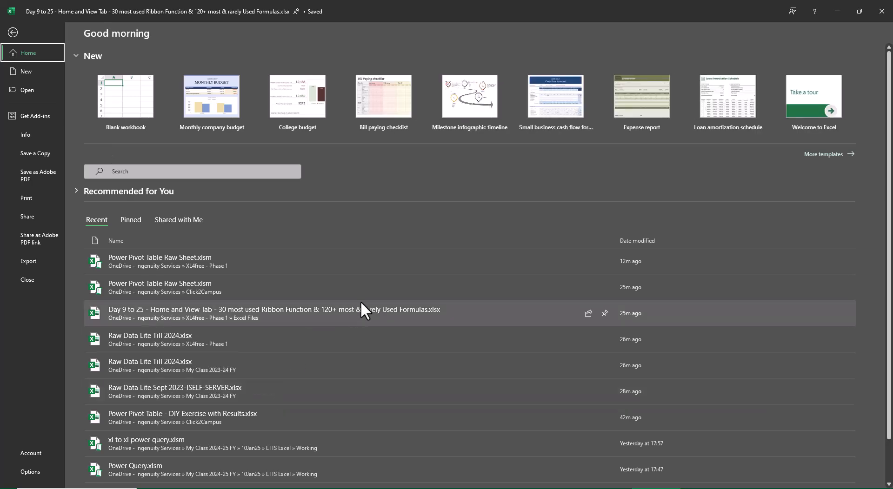
{"action": "left_click", "coordinate": [280, 339]}
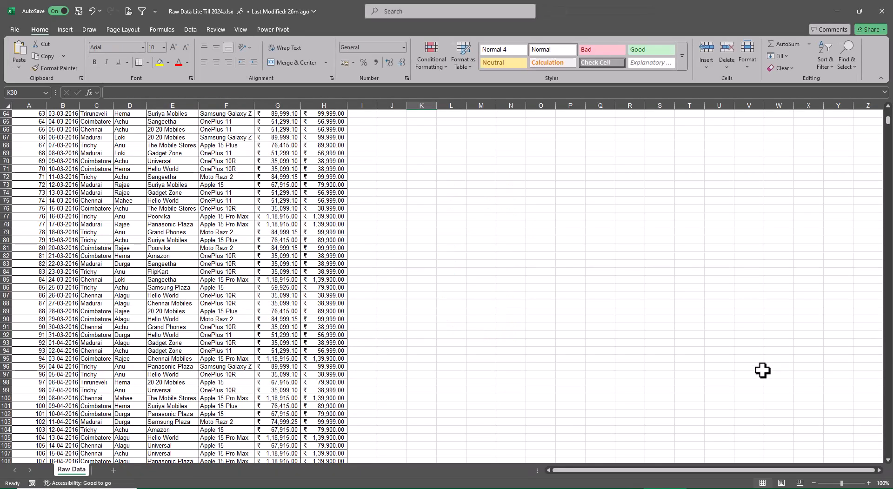
{"action": "key", "text": "ctrl+Up"}
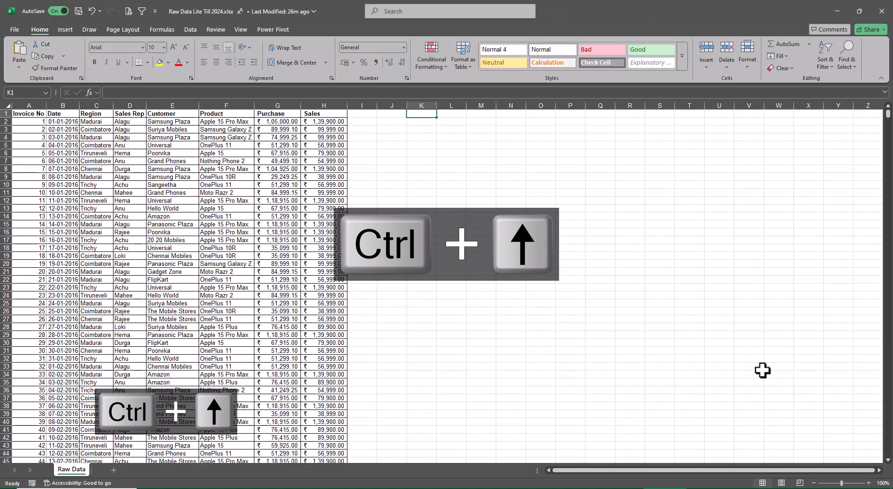
{"action": "key", "text": "ctrl+Left"}
{"action": "key", "text": "ctrl+Left"}
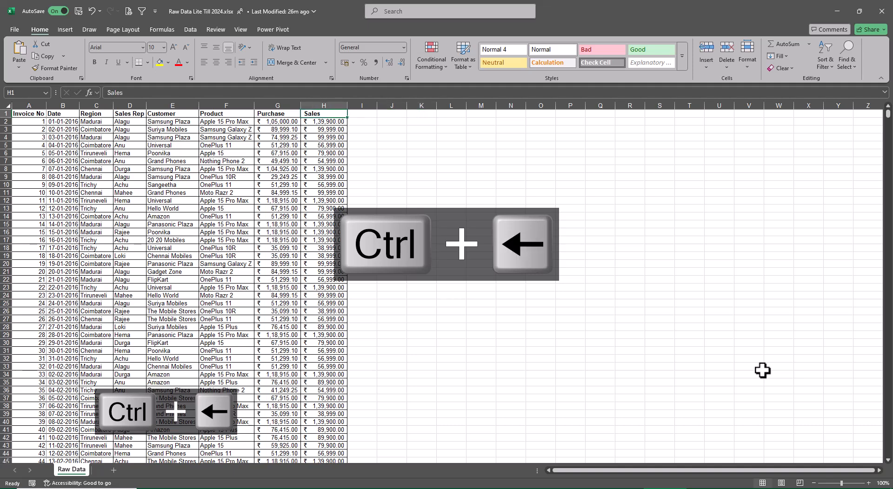
Save the workbook under the name Raw Data Lite Till 2024.xlsx in the XL4free - Phase 1 folder.
{"action": "key", "text": "F12"}
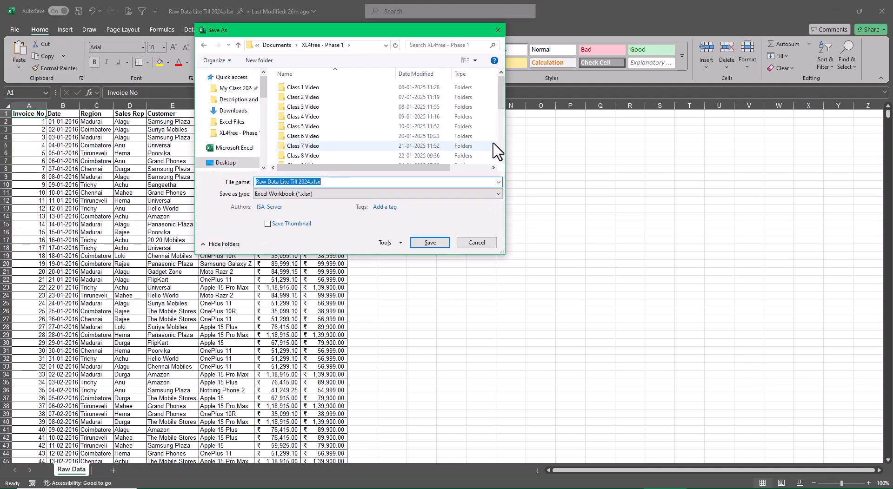
{"action": "scroll", "coordinate": [395, 131], "scroll_direction": "down", "scroll_amount": 4}
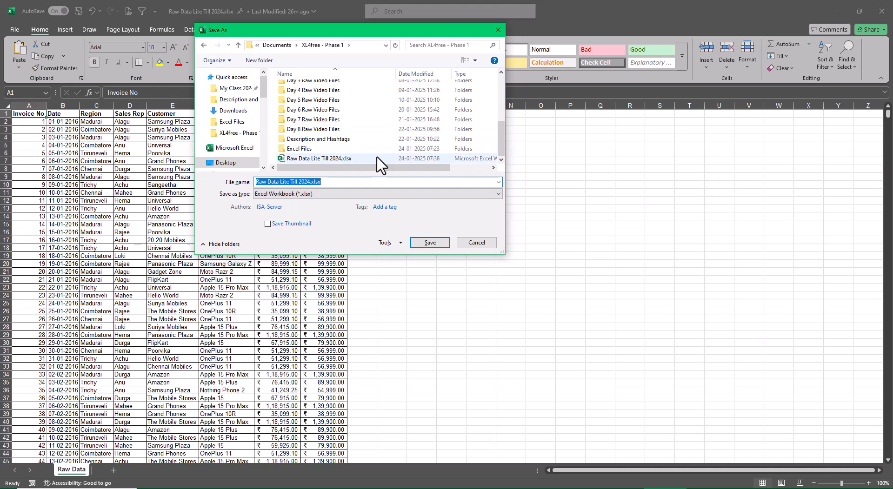
{"action": "left_click", "coordinate": [423, 246]}
{"action": "left_click", "coordinate": [469, 249]}
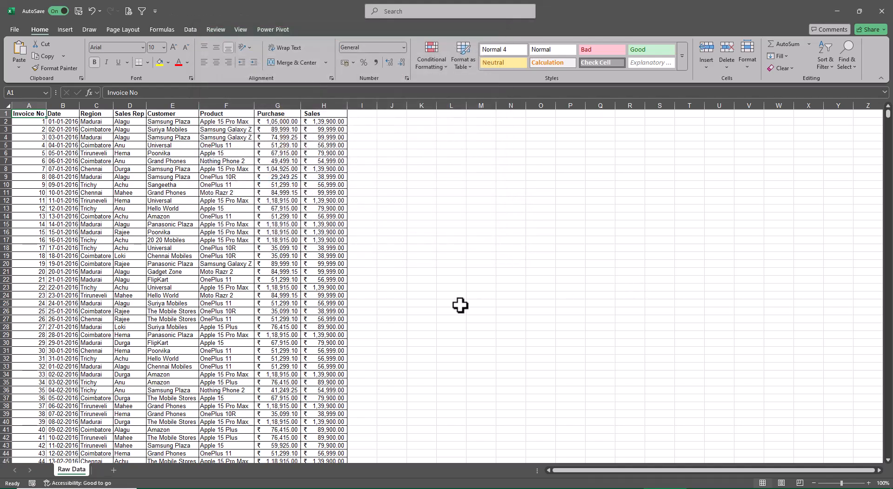
Autofit the Date column so its dates show in full, and check the last record of the sales data.
{"action": "scroll", "coordinate": [251, 341], "scroll_direction": "up", "scroll_amount": 5}
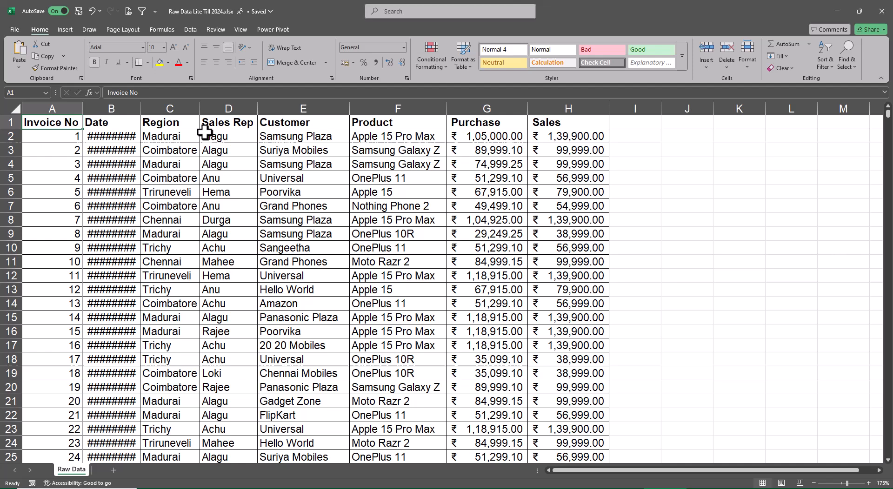
{"action": "double_click", "coordinate": [140, 107]}
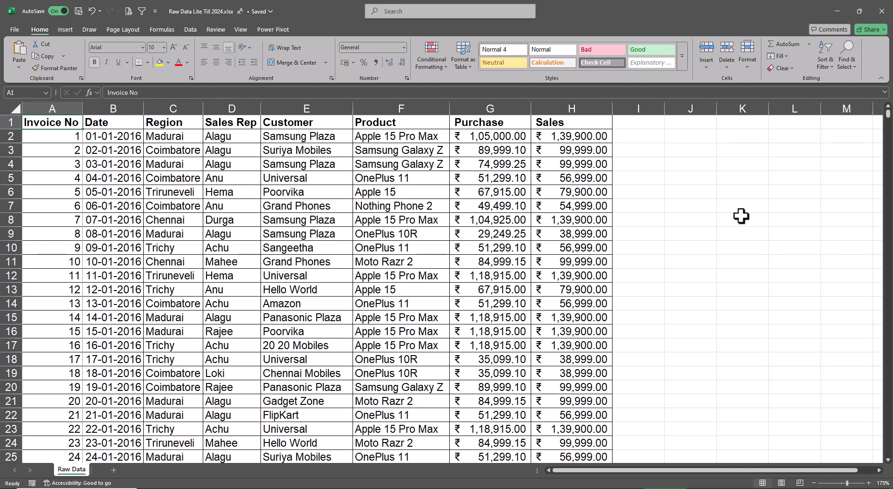
{"action": "key", "text": "ctrl+Down"}
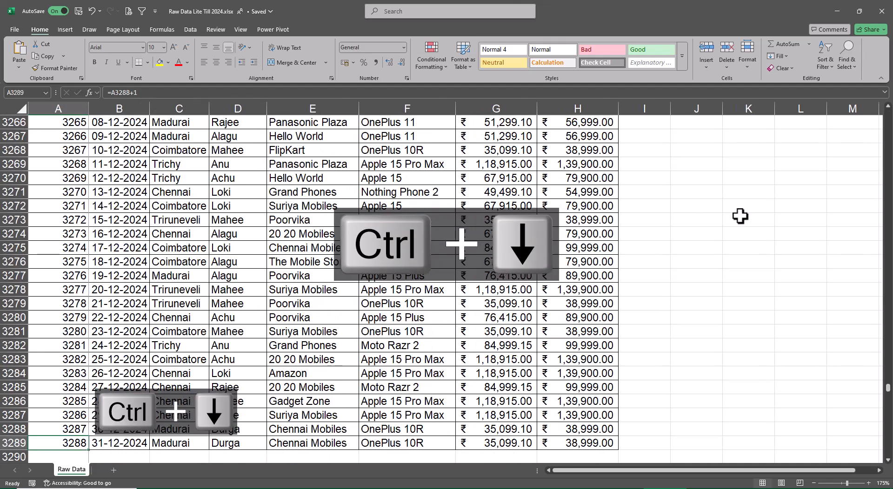
{"action": "key", "text": "ctrl+Up"}
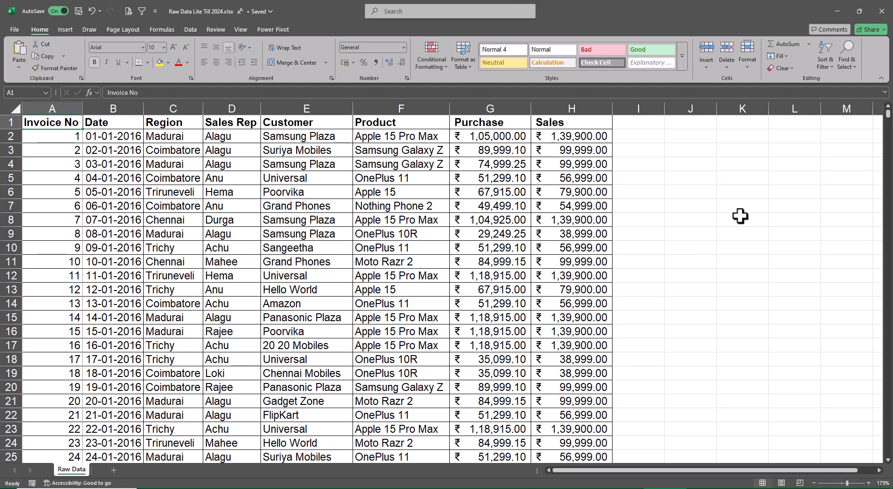
Enter the title "Interactive Dashboard" in cell K1 beside the sales data.
{"action": "key", "text": "Right"}
{"action": "key", "text": "Right"}
{"action": "key", "text": "Right"}
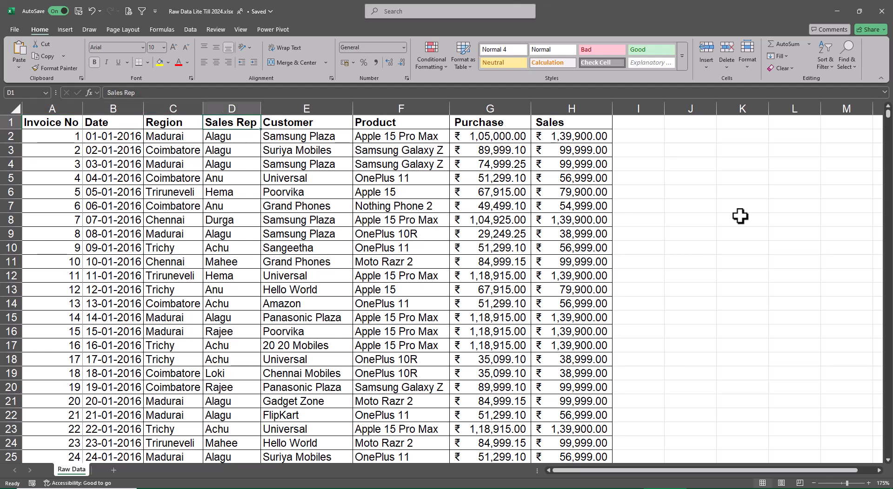
{"action": "key", "text": "Right"}
{"action": "key", "text": "Right"}
{"action": "key", "text": "Right"}
{"action": "key", "text": "Right"}
{"action": "key", "text": "Right"}
{"action": "key", "text": "Right"}
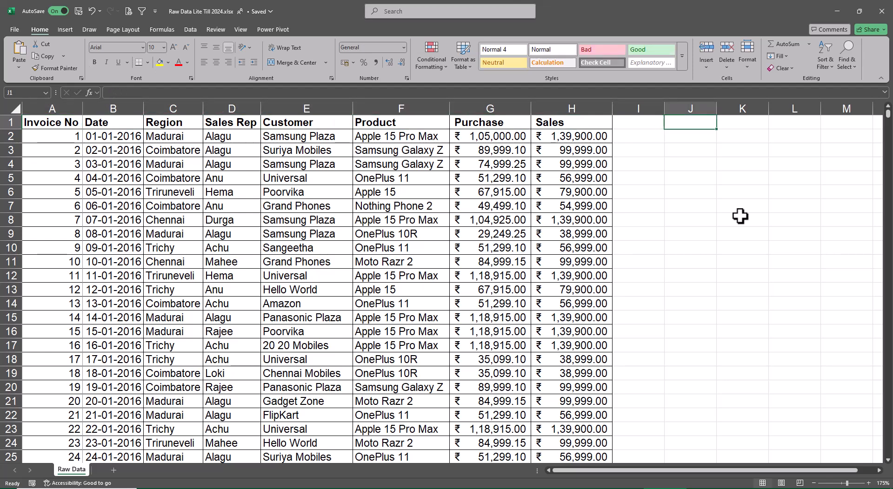
{"action": "key", "text": "Right"}
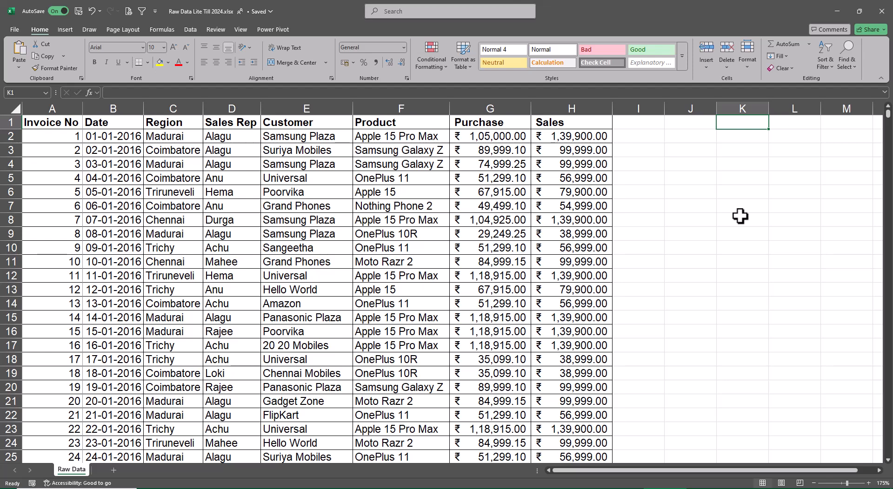
{"action": "type", "text": "Inter"}
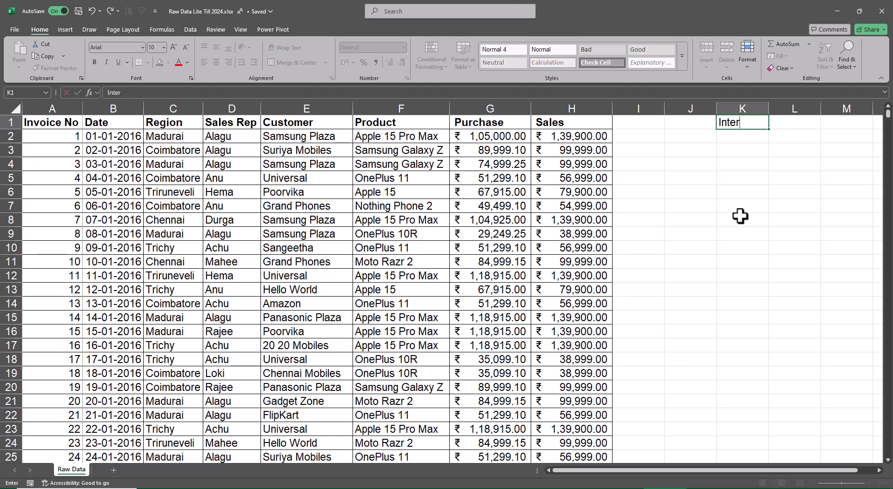
{"action": "type", "text": "active Da"}
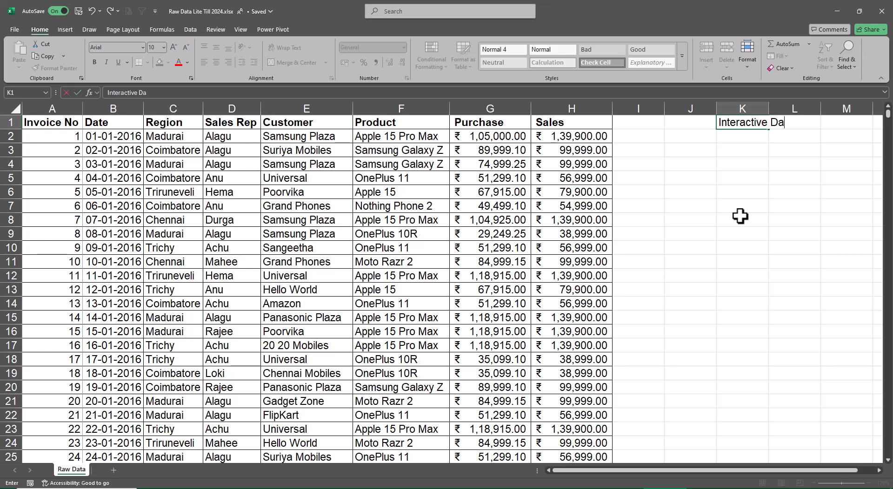
{"action": "type", "text": "shbiard"}
{"action": "key", "text": "BackSpace"}
{"action": "key", "text": "BackSpace"}
{"action": "key", "text": "BackSpace"}
{"action": "key", "text": "BackSpace"}
{"action": "key", "text": "BackSpace"}
{"action": "type", "text": "board"}
{"action": "key", "text": "Return"}
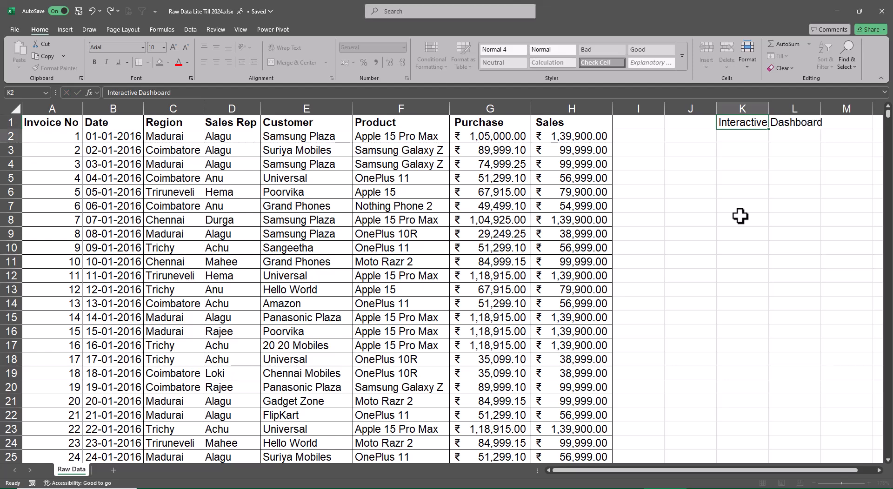
Enter the heading "Agenda" in cell K2 beneath the dashboard title.
{"action": "type", "text": "genda"}
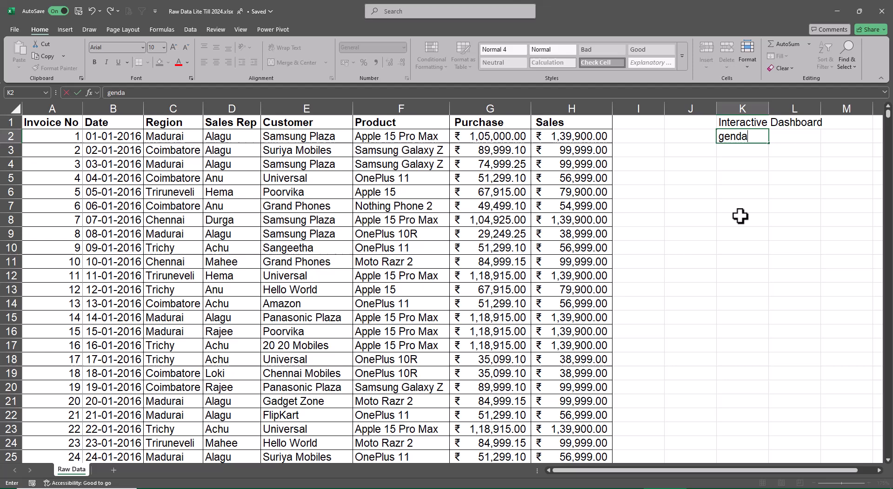
{"action": "key", "text": "F2"}
{"action": "key", "text": "Home"}
{"action": "type", "text": "A"}
{"action": "key", "text": "Return"}
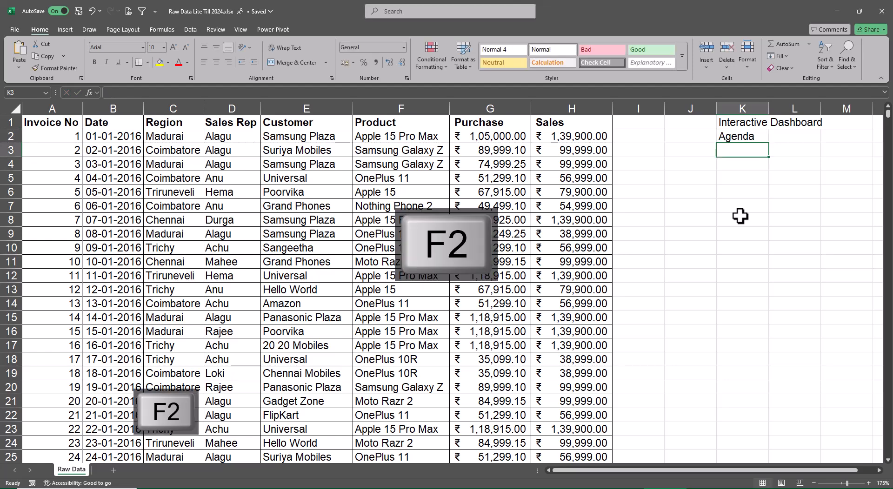
Number the agenda rows 1 to 5 in cells J3 to J7.
{"action": "key", "text": "Left"}
{"action": "type", "text": "1"}
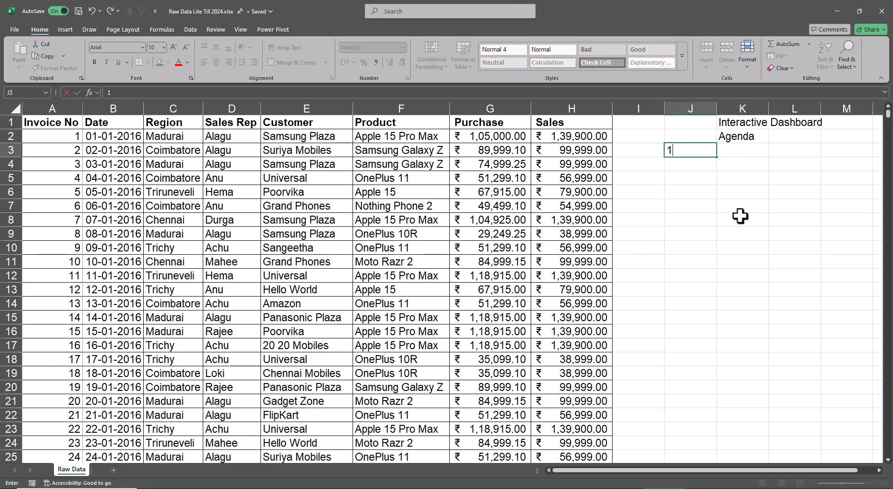
{"action": "key", "text": "Return"}
{"action": "type", "text": "2"}
{"action": "key", "text": "Return"}
{"action": "type", "text": "3"}
{"action": "key", "text": "Return"}
{"action": "type", "text": "4"}
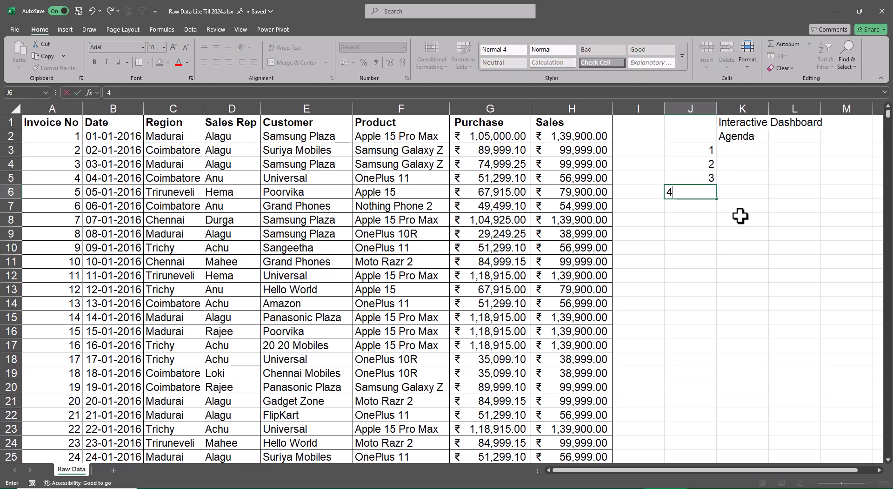
{"action": "key", "text": "Return"}
{"action": "type", "text": "5"}
{"action": "key", "text": "Return"}
Enter "Yearly Sales" in cell K3 as the first agenda item and autofit the column to it.
{"action": "key", "text": "Up"}
{"action": "key", "text": "Up"}
{"action": "key", "text": "Up"}
{"action": "key", "text": "Up"}
{"action": "key", "text": "Up"}
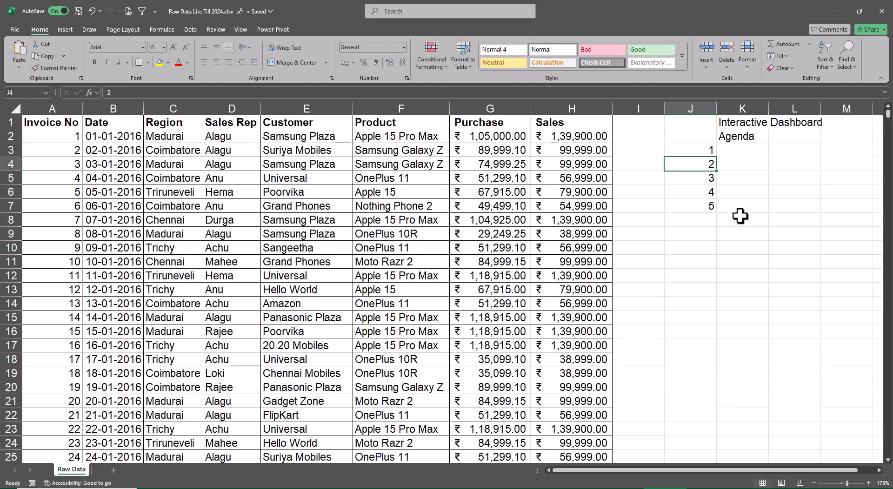
{"action": "key", "text": "Right"}
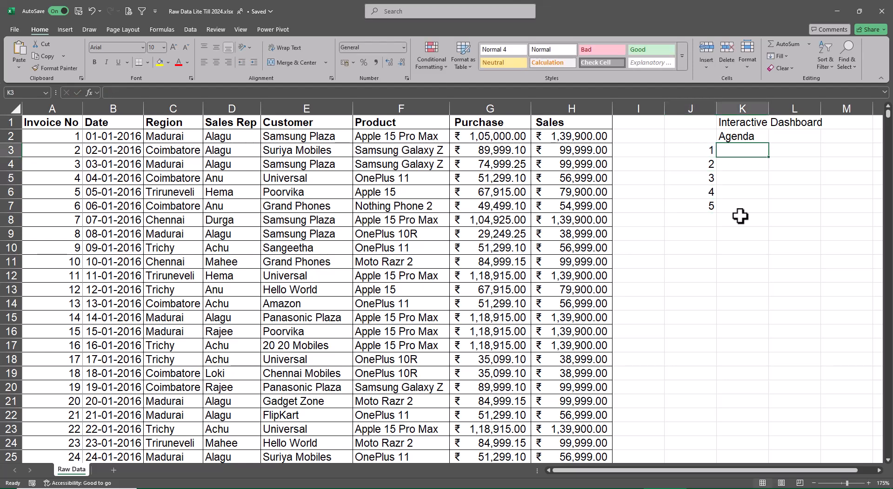
{"action": "type", "text": "Year"}
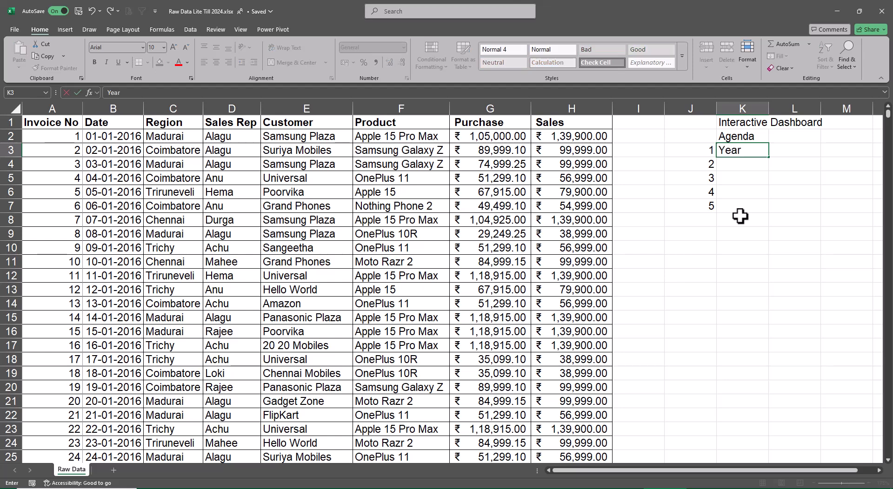
{"action": "type", "text": "ly Sales"}
{"action": "key", "text": "Return"}
{"action": "key", "text": "Up"}
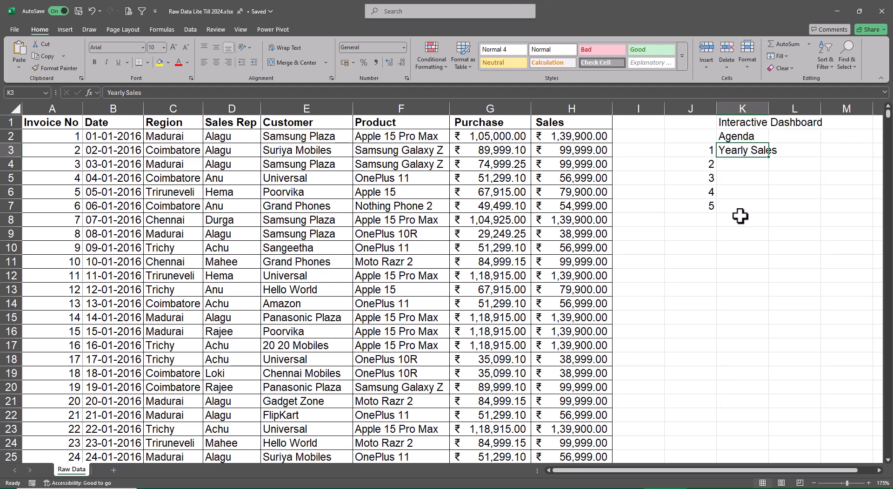
{"action": "key", "text": "alt+o"}
{"action": "key", "text": "alt+c"}
{"action": "key", "text": "alt+a"}
Enter "Last 5 Years" in cell L3 beside Yearly Sales and autofit the column.
{"action": "key", "text": "Right"}
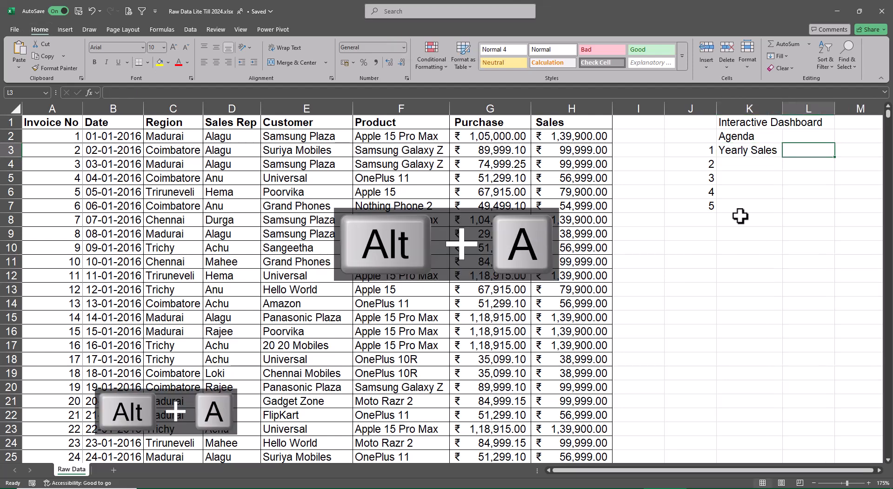
{"action": "type", "text": "Last "}
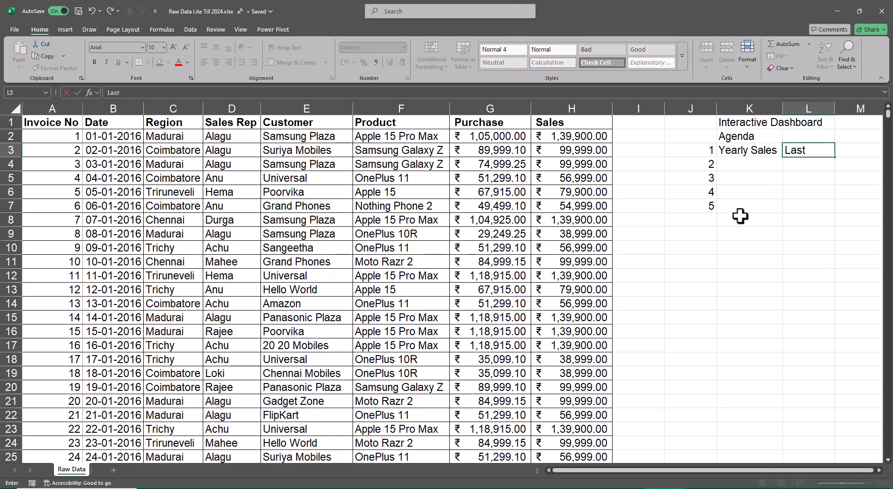
{"action": "type", "text": "5 Years"}
{"action": "key", "text": "alt+a"}
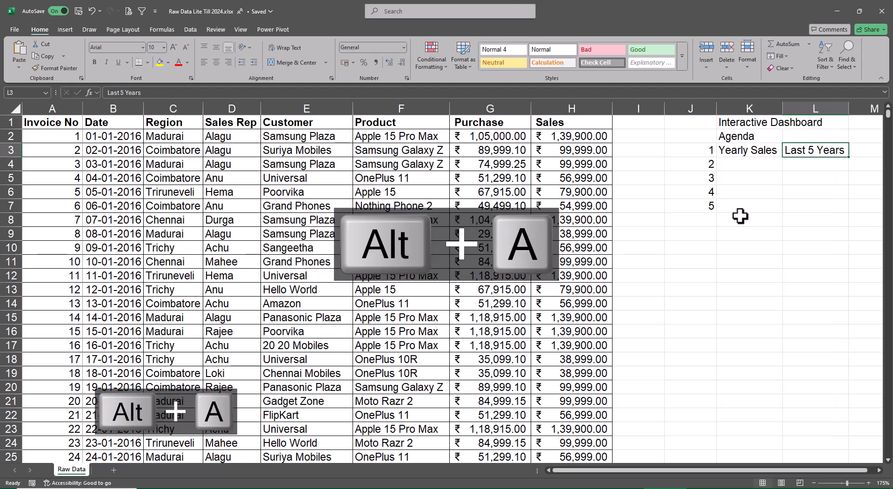
Enter the agenda items "Regional Sales" in cell K4 and "Sales rep Sales" in cell K5.
{"action": "key", "text": "Down"}
{"action": "key", "text": "Left"}
{"action": "type", "text": "Re"}
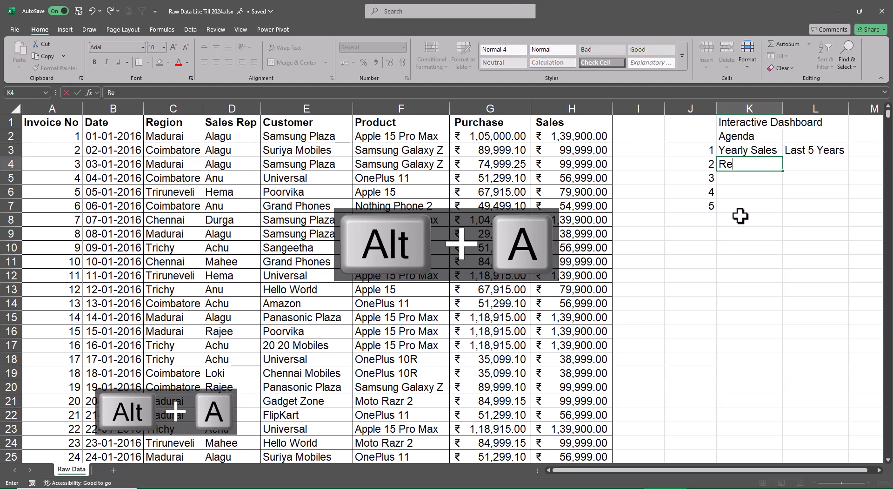
{"action": "type", "text": "gional Sales"}
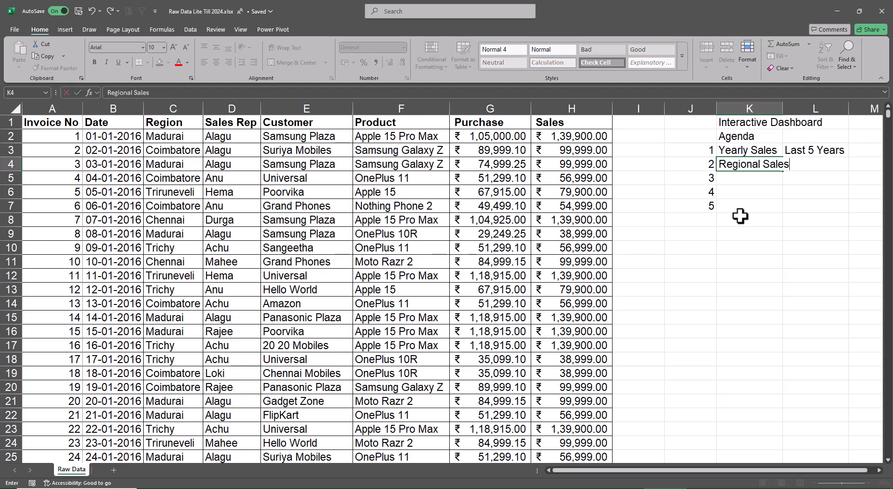
{"action": "key", "text": "Return"}
{"action": "type", "text": "Sale"}
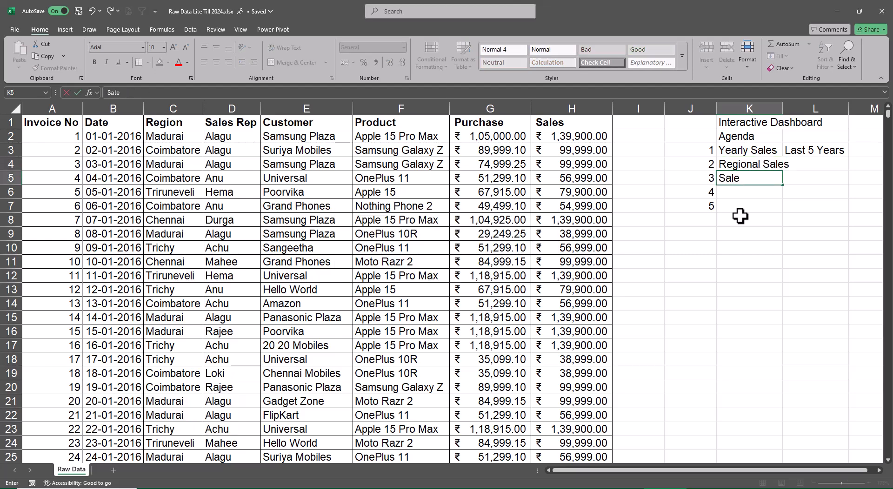
{"action": "type", "text": "s rep Sales"}
{"action": "key", "text": "Return"}
Enter the agenda items "Customer Sales" in cell K6 and "Product Sales" in cell K7.
{"action": "type", "text": "Cust"}
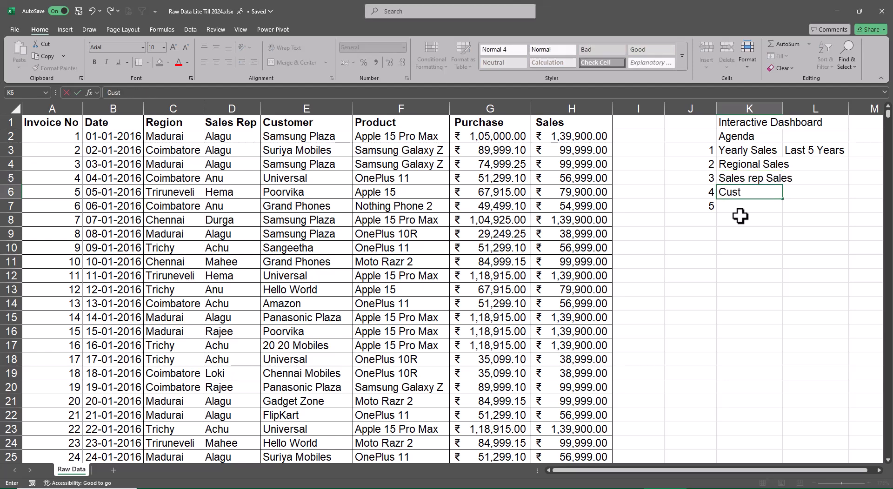
{"action": "type", "text": "omer Sales"}
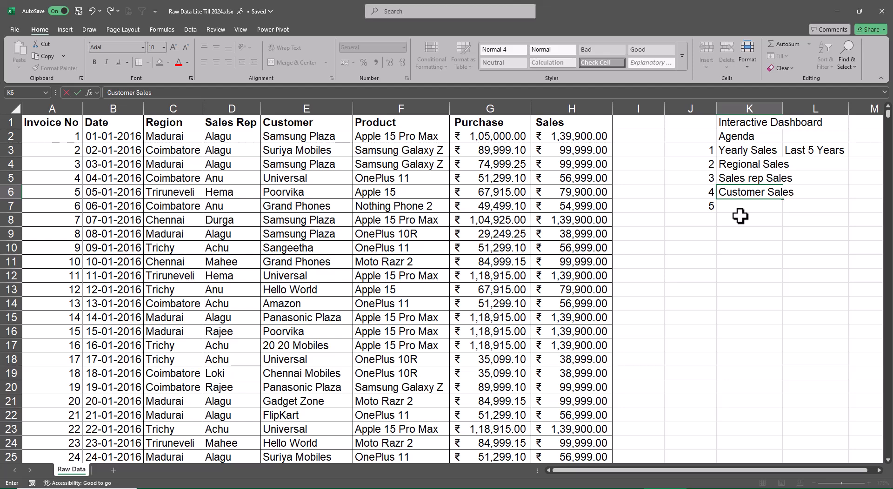
{"action": "key", "text": "Return"}
{"action": "type", "text": "Produc"}
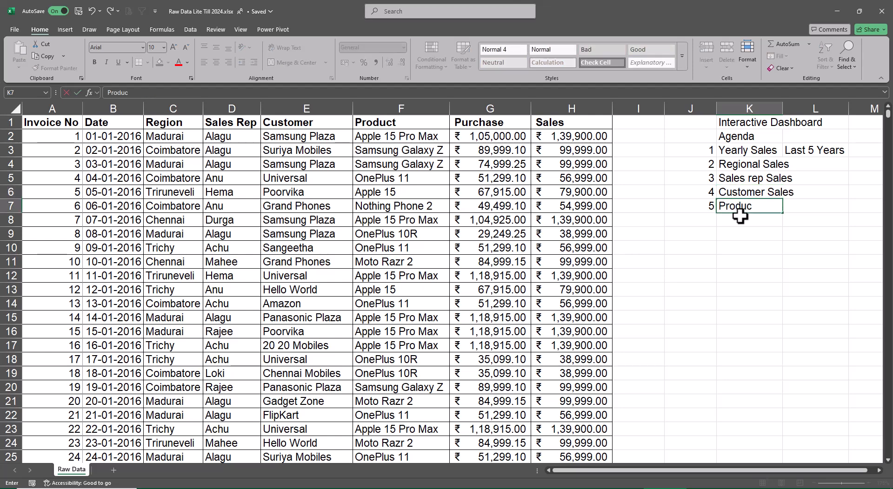
{"action": "type", "text": "t Sales"}
Autofit column K to the five agenda items in K3:K7.
{"action": "key", "text": "shift+Up"}
{"action": "key", "text": "shift+Up"}
{"action": "key", "text": "shift+Up"}
{"action": "key", "text": "shift+Up"}
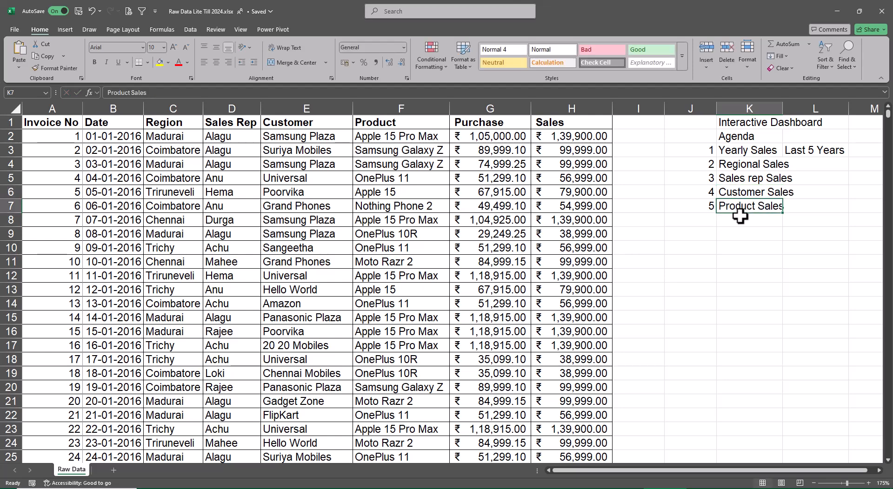
{"action": "key", "text": "alt+a"}
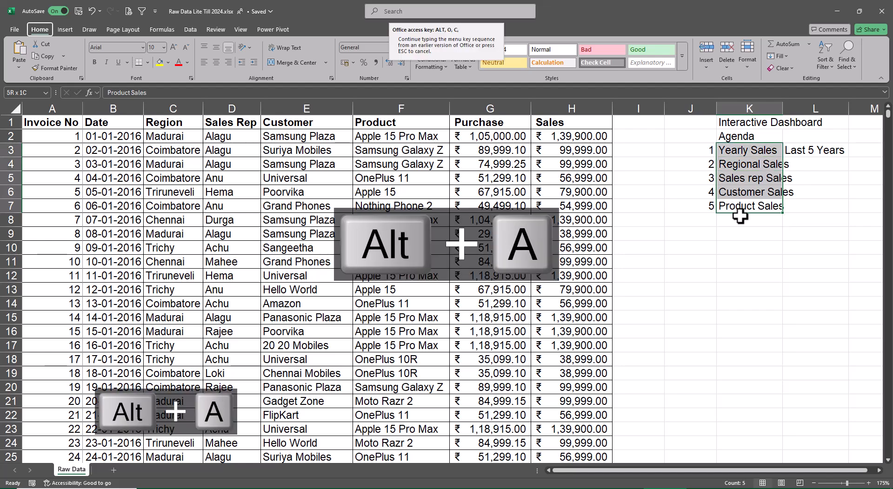
Enter "Profit" in cell M3 on the Yearly Sales row.
{"action": "key", "text": "Right"}
{"action": "key", "text": "Right"}
{"action": "key", "text": "Right"}
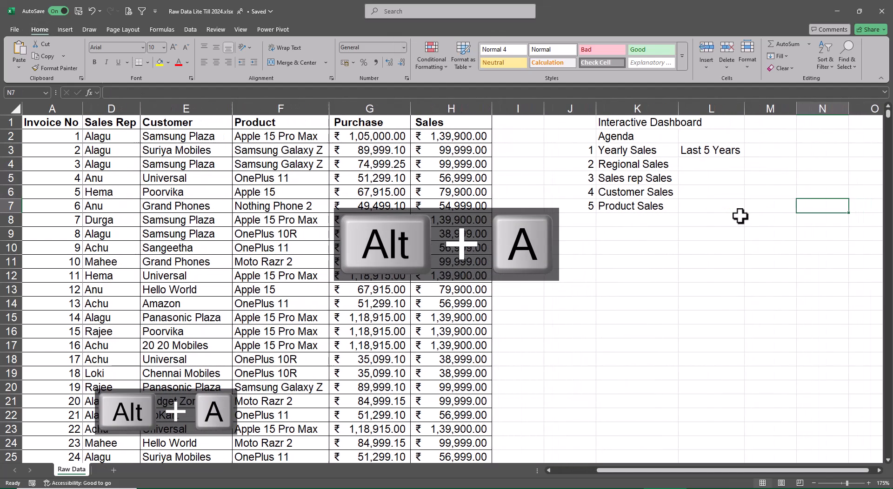
{"action": "key", "text": "Left"}
{"action": "key", "text": "Up"}
{"action": "key", "text": "Up"}
{"action": "key", "text": "Up"}
{"action": "key", "text": "Up"}
{"action": "type", "text": "Profit"}
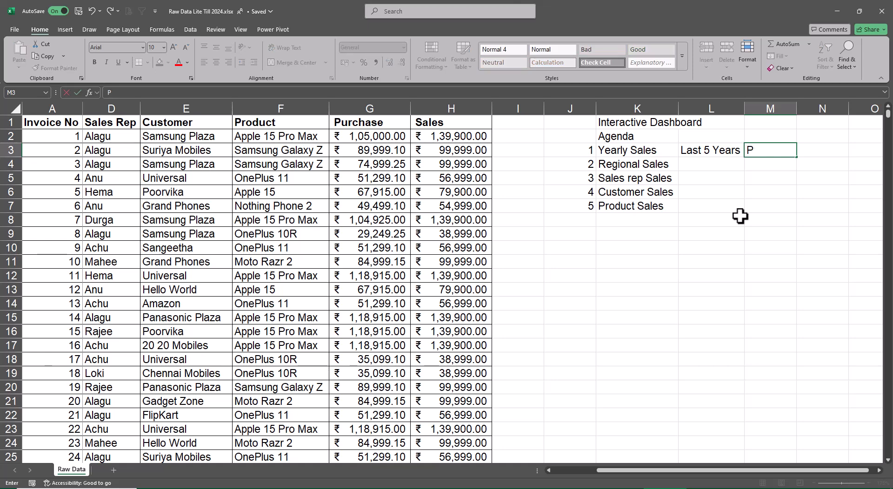
Fill the Profit label down from M3 to M7 so every agenda item has it.
{"action": "key", "text": "shift+Down"}
{"action": "key", "text": "shift+Down"}
{"action": "key", "text": "shift+Down"}
{"action": "key", "text": "shift+Down"}
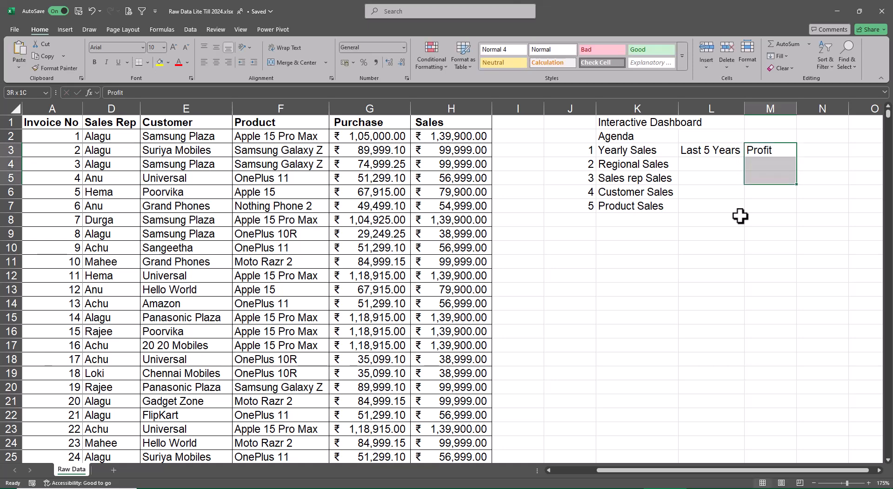
{"action": "key", "text": "ctrl+d"}
Merge and center cells N3:N7 beside the Profit labels.
{"action": "key", "text": "Right"}
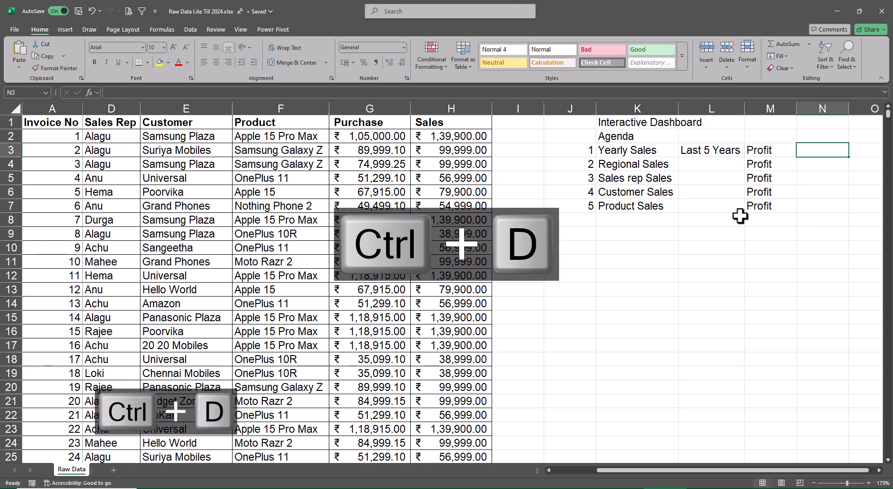
{"action": "key", "text": "shift+Down"}
{"action": "key", "text": "shift+Down"}
{"action": "key", "text": "shift+Down"}
{"action": "key", "text": "shift+Down"}
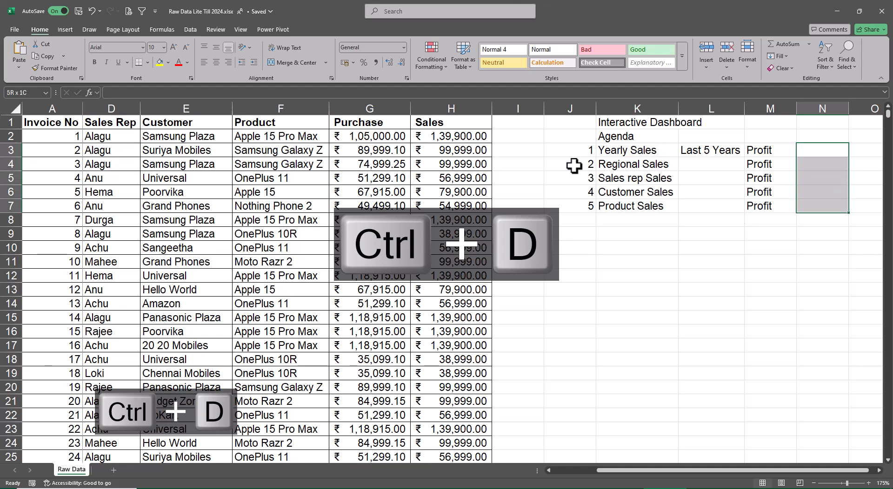
{"action": "left_click", "coordinate": [311, 63]}
Enter the label "Calculated Field" in the merged cell N3:N7.
{"action": "type", "text": "Ca"}
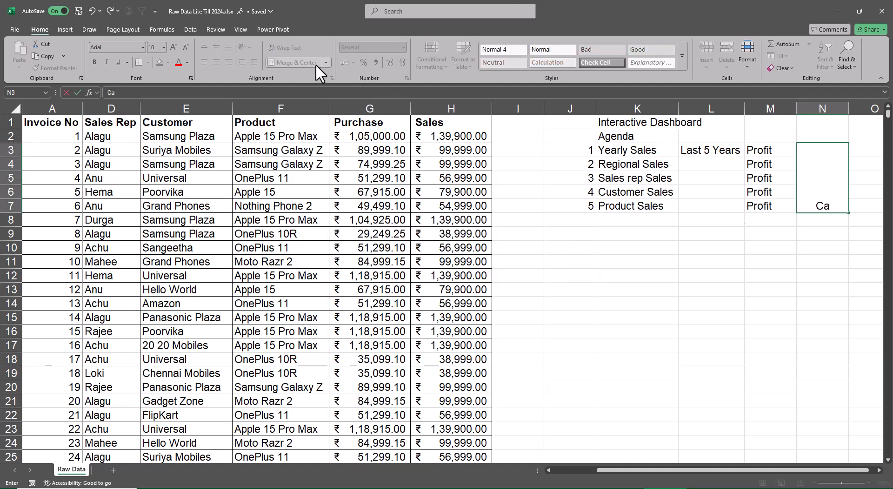
{"action": "type", "text": "lculated Fiedl"}
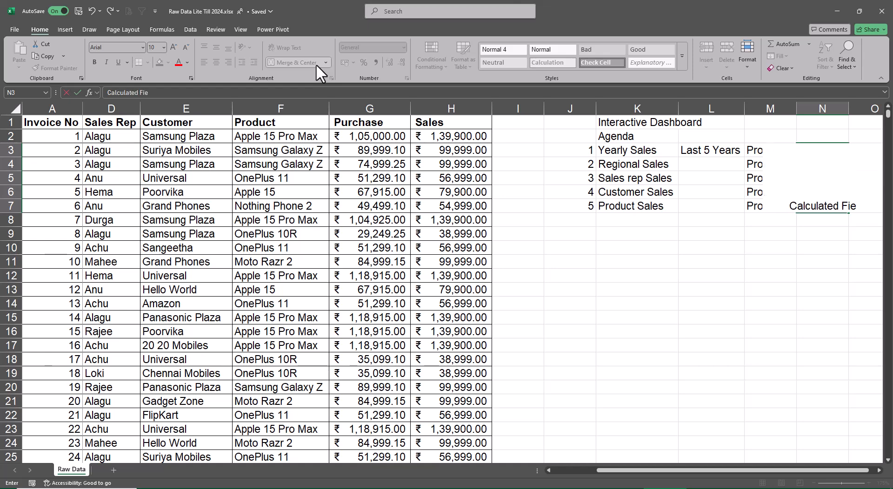
{"action": "key", "text": "F2"}
{"action": "key", "text": "BackSpace"}
{"action": "key", "text": "BackSpace"}
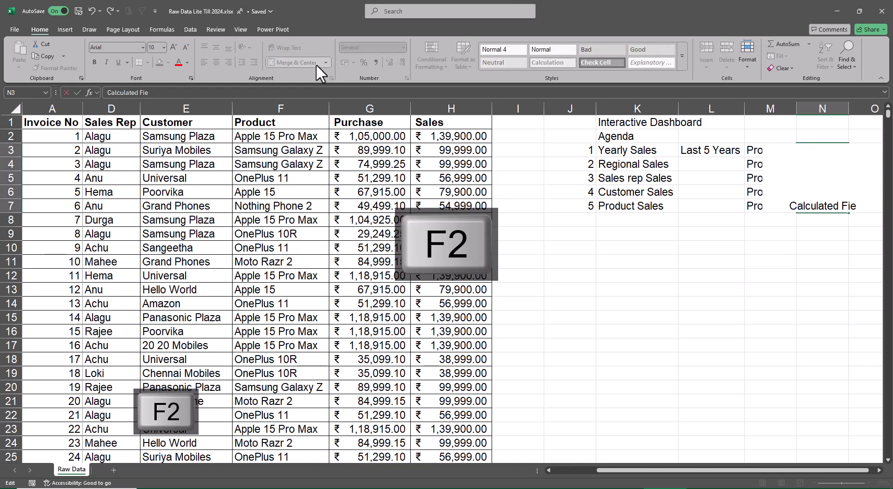
{"action": "type", "text": "ld"}
{"action": "key", "text": "ctrl+Return"}
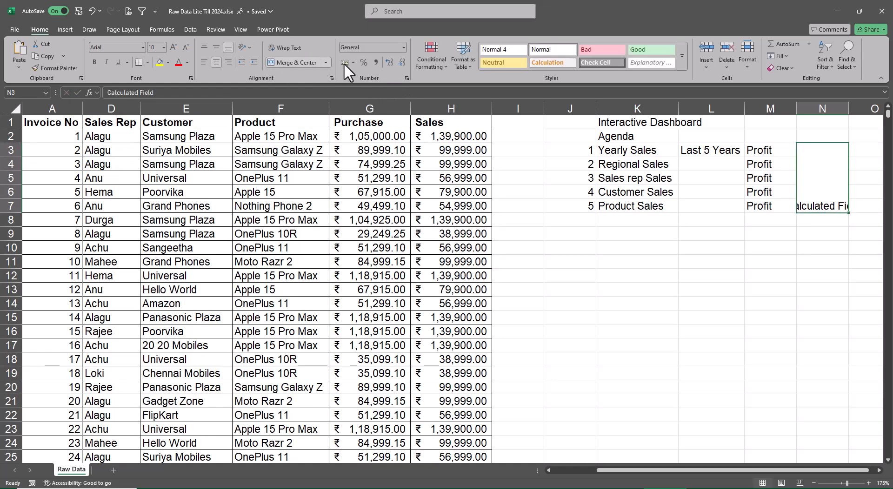
Wrap and middle-align the Calculated Field label, widening column N so that no word breaks.
{"action": "left_click", "coordinate": [300, 46]}
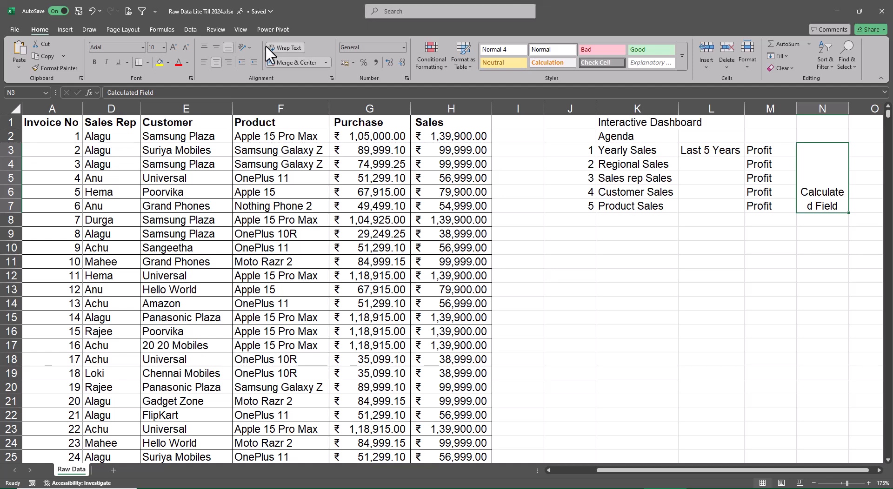
{"action": "left_click", "coordinate": [217, 47]}
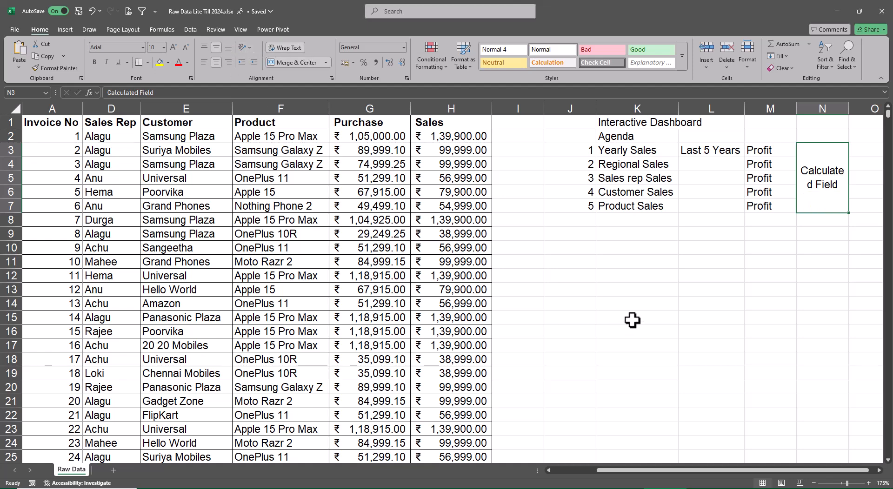
{"action": "left_click_drag", "start_coordinate": [847, 112], "coordinate": [855, 112]}
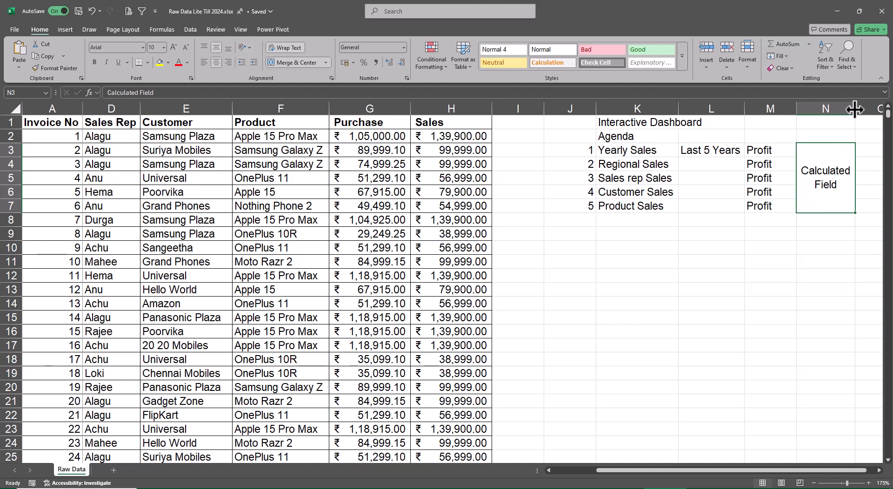
Make the Calculated Field label bold and widen column N slightly to fit the bold text.
{"action": "left_click", "coordinate": [837, 292]}
{"action": "left_click_drag", "start_coordinate": [837, 218], "coordinate": [838, 203]}
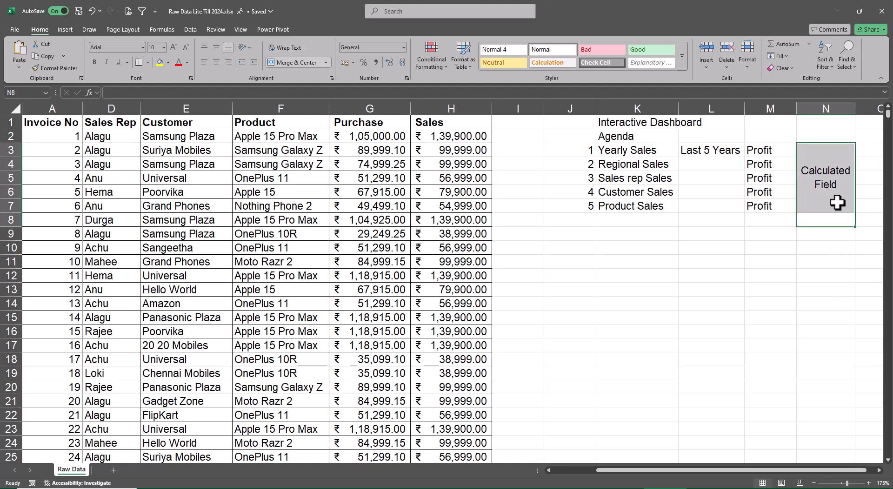
{"action": "left_click", "coordinate": [837, 203]}
{"action": "key", "text": "ctrl+b"}
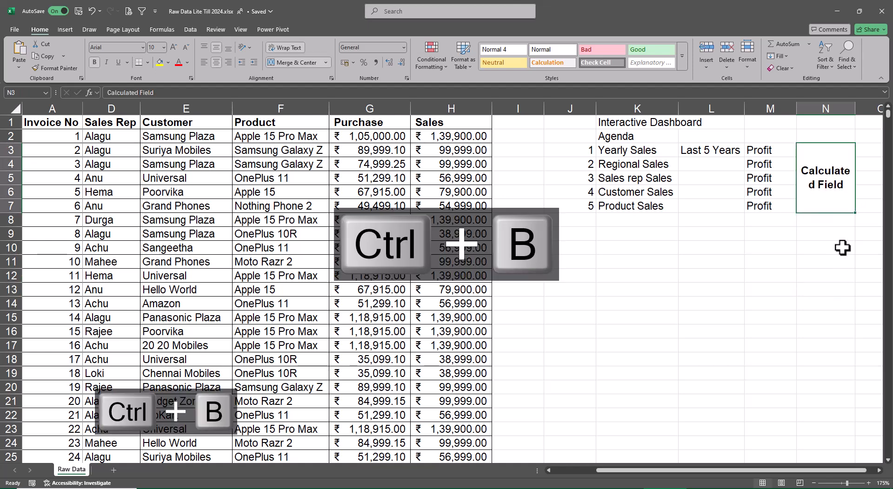
{"action": "left_click_drag", "start_coordinate": [855, 109], "coordinate": [858, 109]}
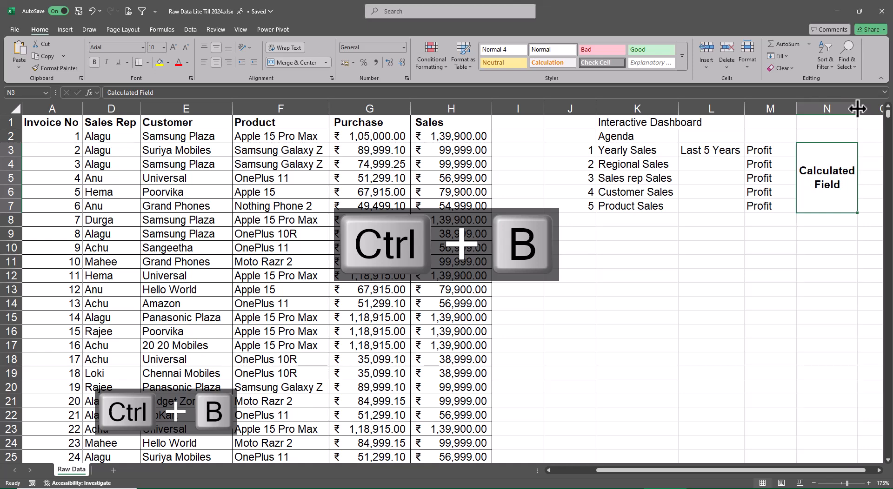
Narrow columns I and J so the agenda sits close to the sales data.
{"action": "left_click_drag", "start_coordinate": [540, 117], "coordinate": [508, 110]}
{"action": "double_click", "coordinate": [560, 106]}
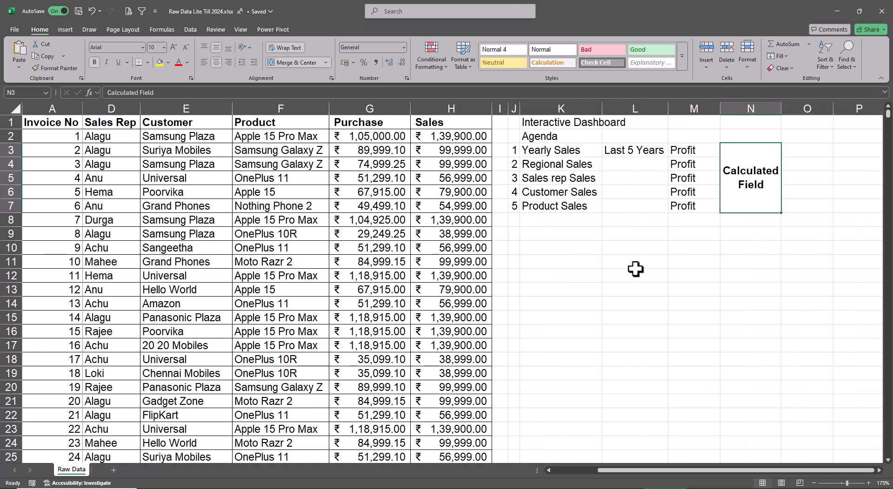
{"action": "left_click", "coordinate": [635, 274]}
Merge and center cells L3:L7 holding the Last 5 Years label.
{"action": "left_click_drag", "start_coordinate": [665, 471], "coordinate": [599, 471]}
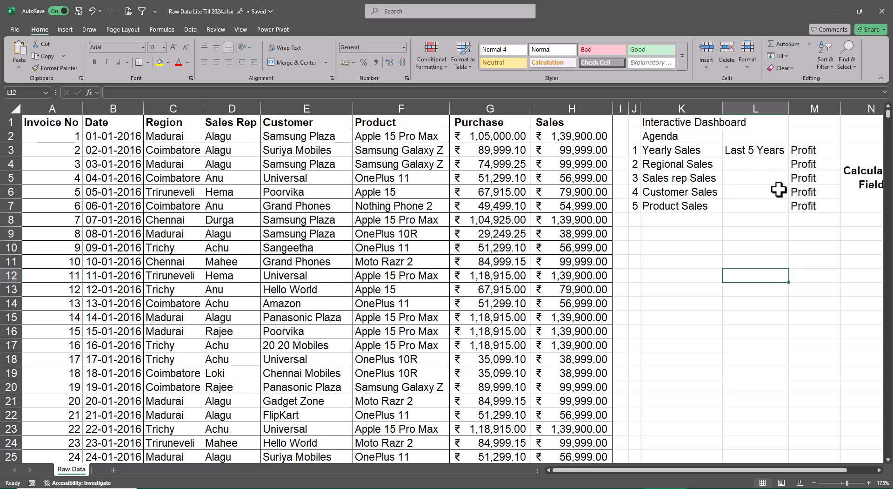
{"action": "left_click_drag", "start_coordinate": [758, 148], "coordinate": [758, 205]}
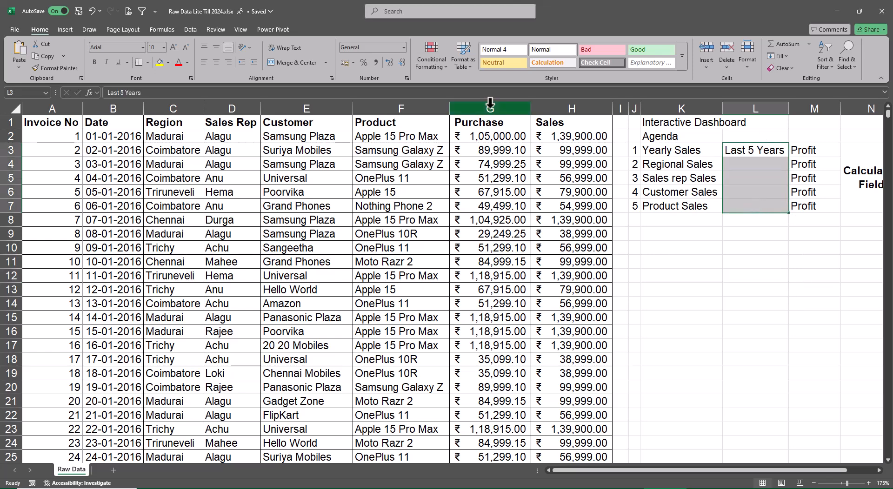
{"action": "left_click", "coordinate": [305, 64]}
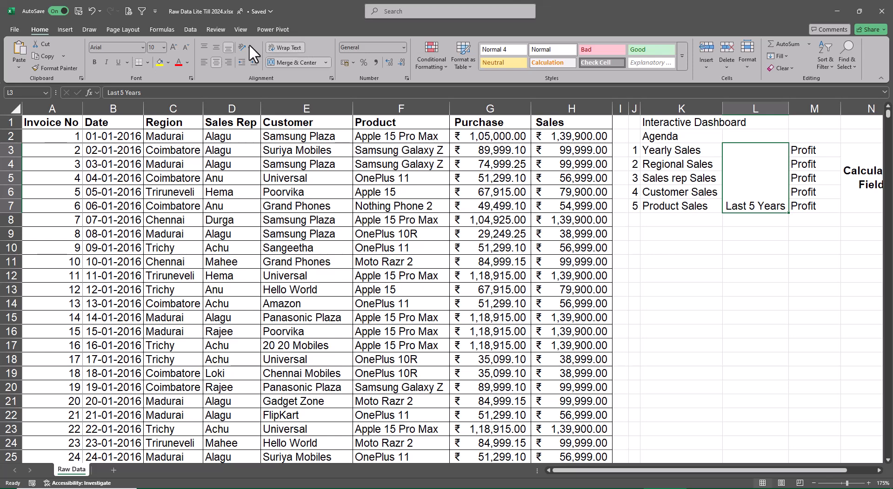
Narrow column L so the Last 5 Years label wraps onto two lines, and make the label middle-aligned and bold.
{"action": "left_click_drag", "start_coordinate": [789, 109], "coordinate": [759, 108]}
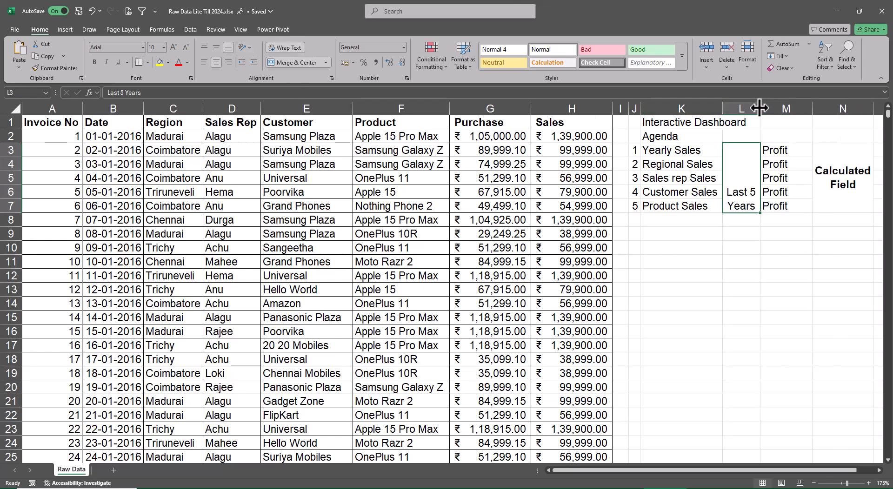
{"action": "left_click", "coordinate": [215, 42]}
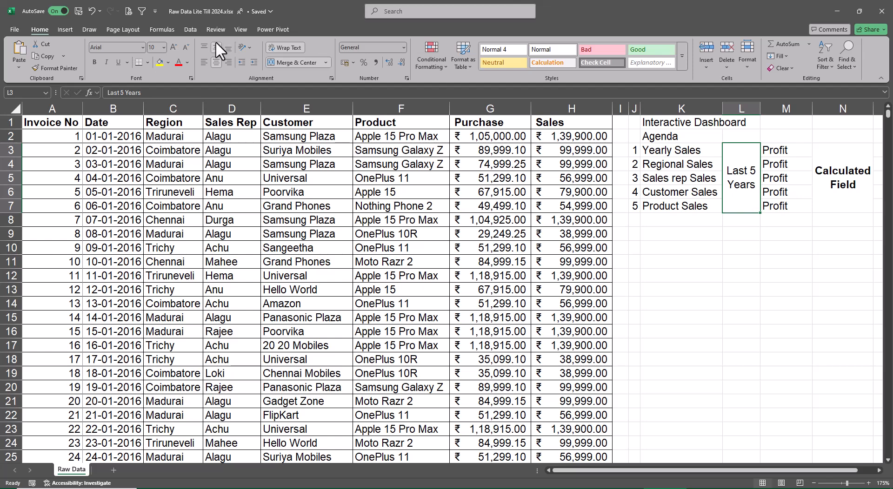
{"action": "left_click", "coordinate": [684, 335]}
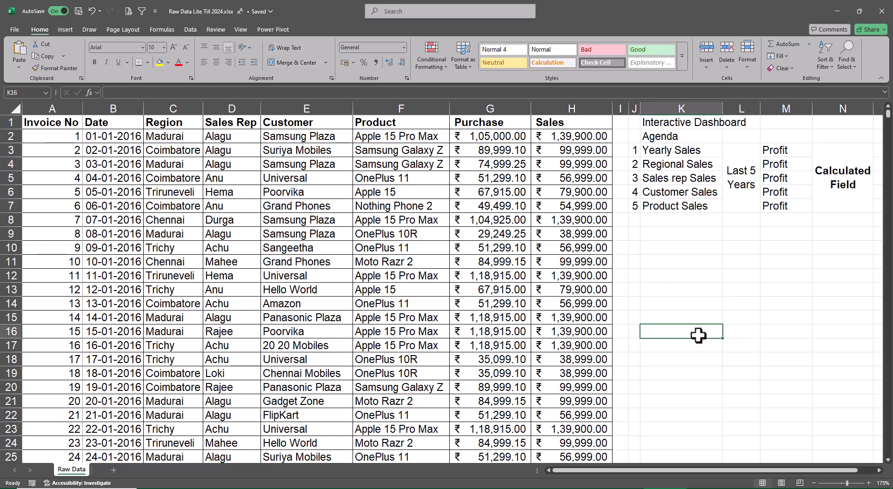
{"action": "left_click", "coordinate": [746, 194]}
{"action": "key", "text": "ctrl+b"}
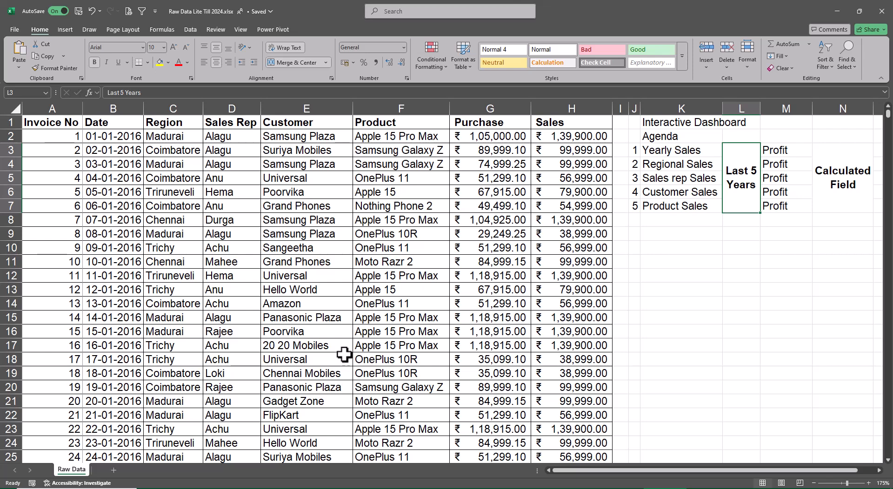
Select header cell A1 of the sales data and fit column M's width to its Profit entries.
{"action": "left_click", "coordinate": [315, 318]}
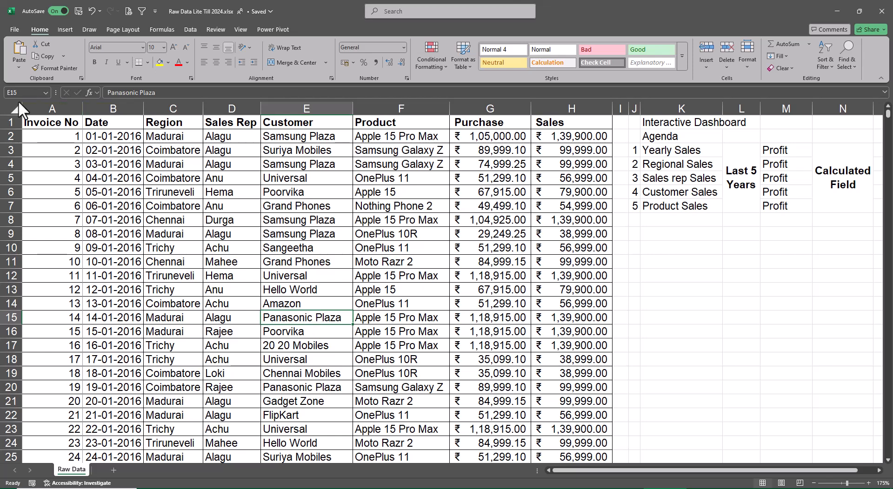
{"action": "left_click", "coordinate": [57, 124]}
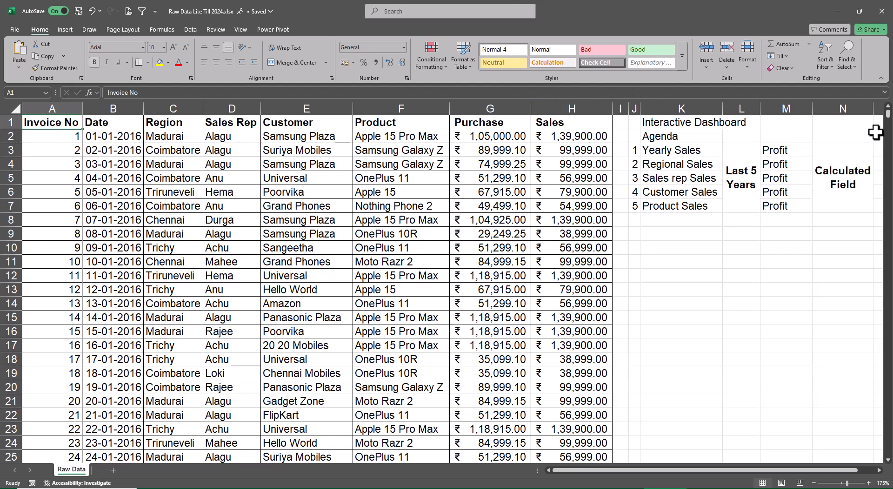
{"action": "double_click", "coordinate": [812, 111]}
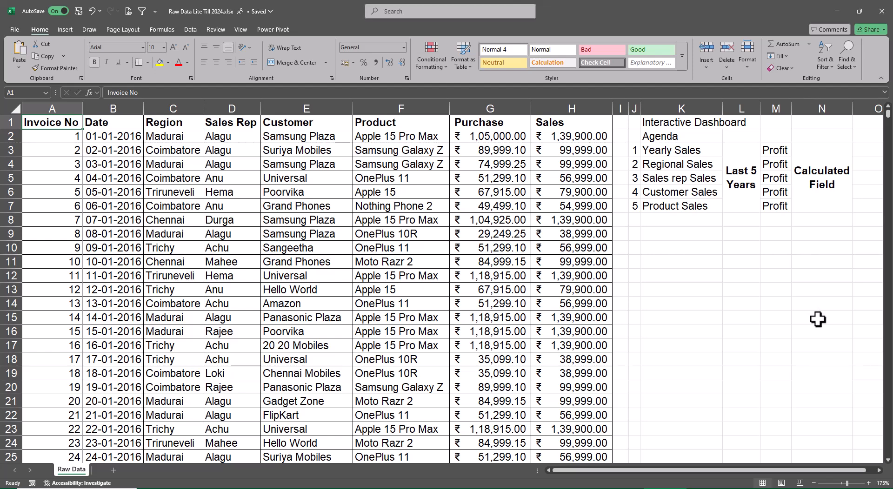
Insert a PivotTable from the range 'Raw Data'!$A$1:$H$3289 on a new worksheet.
{"action": "left_click", "coordinate": [69, 30]}
{"action": "left_click", "coordinate": [17, 66]}
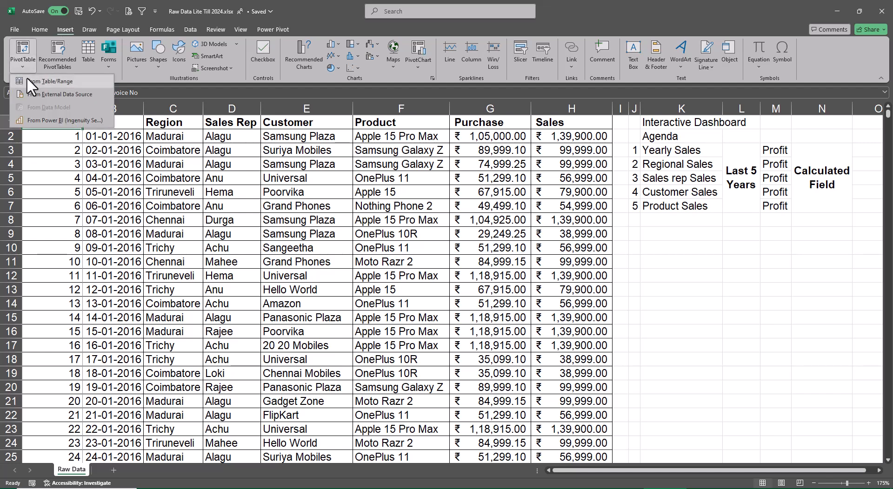
{"action": "left_click", "coordinate": [26, 78]}
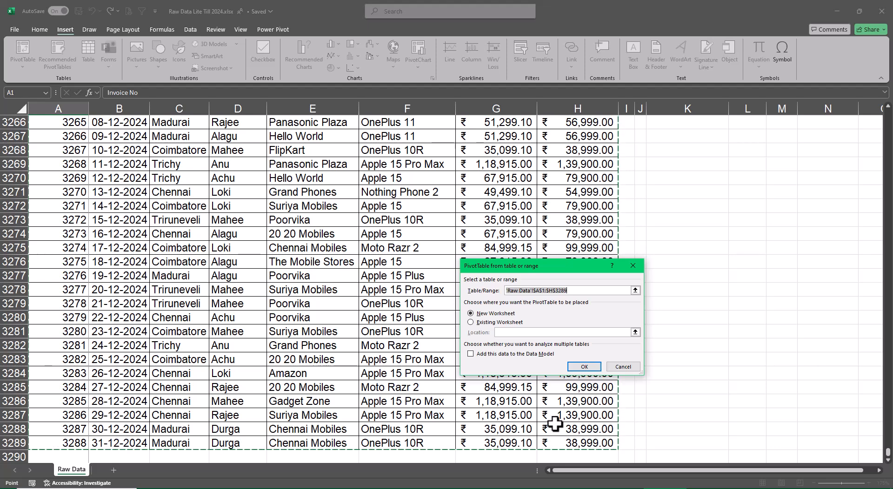
{"action": "left_click", "coordinate": [585, 368]}
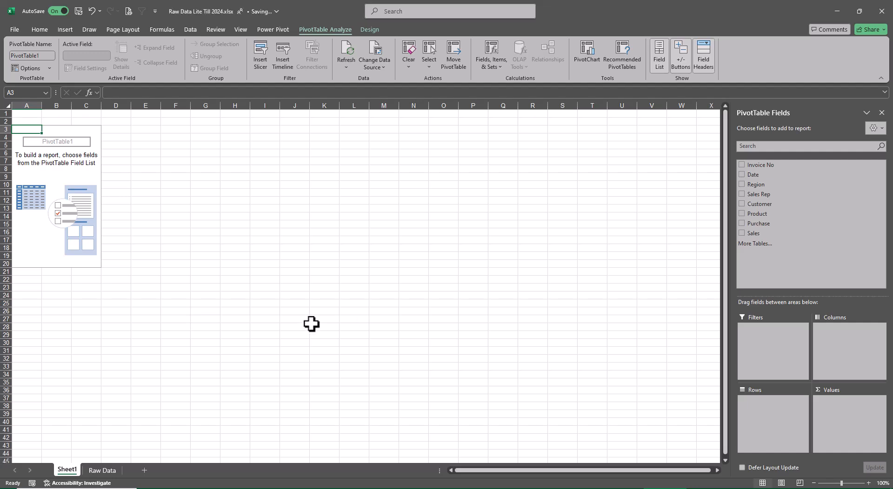
Move the new PivotTable sheet after Raw Data and rename it Yearly.
{"action": "mouse_move", "coordinate": [67, 471]}
{"action": "left_mouse_down"}
{"action": "mouse_move", "coordinate": [139, 467]}
{"action": "mouse_move", "coordinate": [139, 474]}
{"action": "left_mouse_up"}
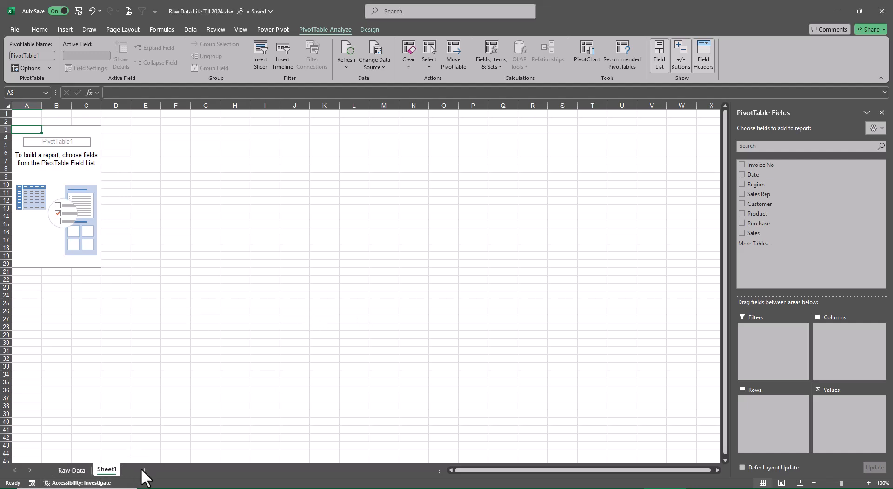
{"action": "double_click", "coordinate": [114, 470]}
{"action": "type", "text": "Y"}
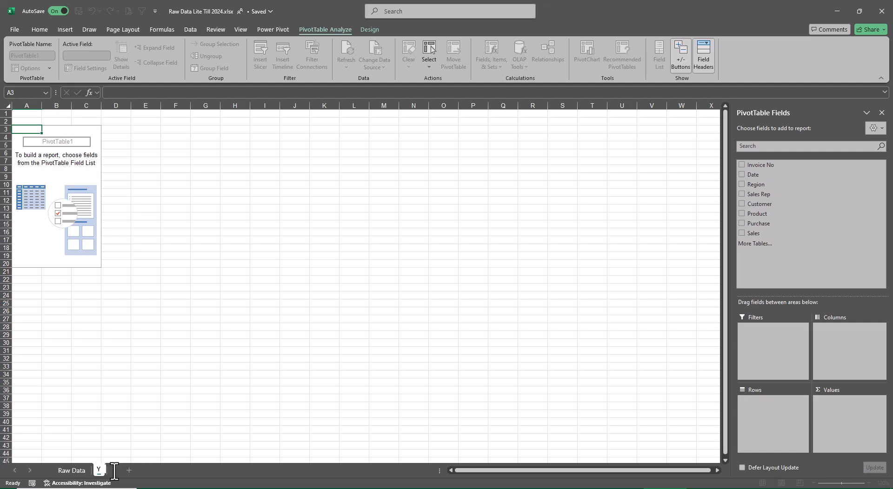
{"action": "type", "text": "early Sal"}
{"action": "key", "text": "BackSpace"}
{"action": "key", "text": "BackSpace"}
{"action": "key", "text": "BackSpace"}
{"action": "key", "text": "BackSpace"}
{"action": "key", "text": "Return"}
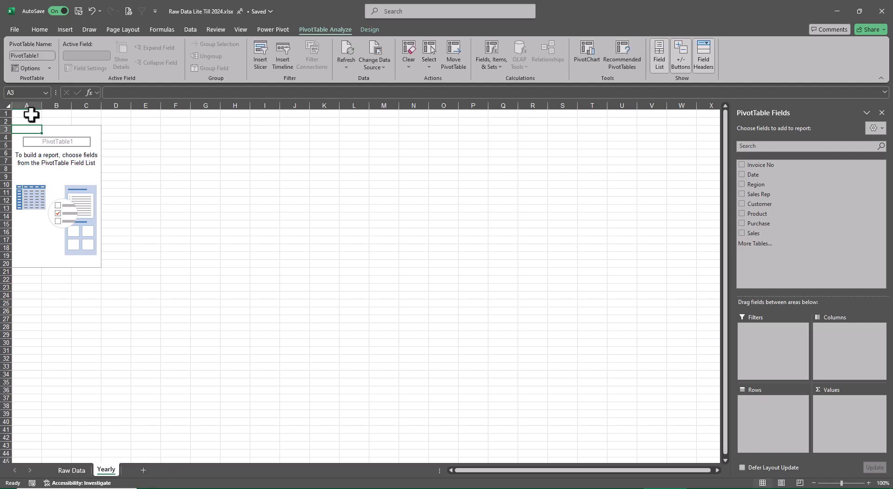
Merge and center cells A1:C2 above the PivotTable and enter the title "Yearly Sales".
{"action": "left_click_drag", "start_coordinate": [34, 114], "coordinate": [97, 118]}
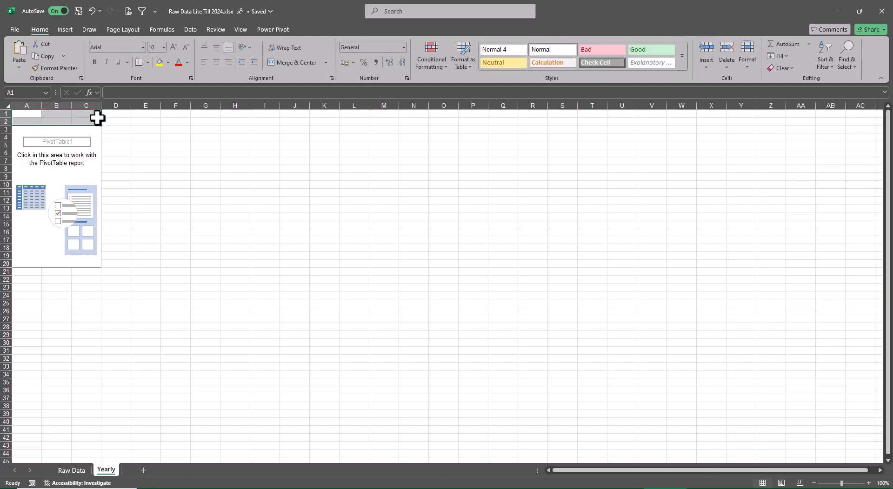
{"action": "left_click", "coordinate": [306, 60]}
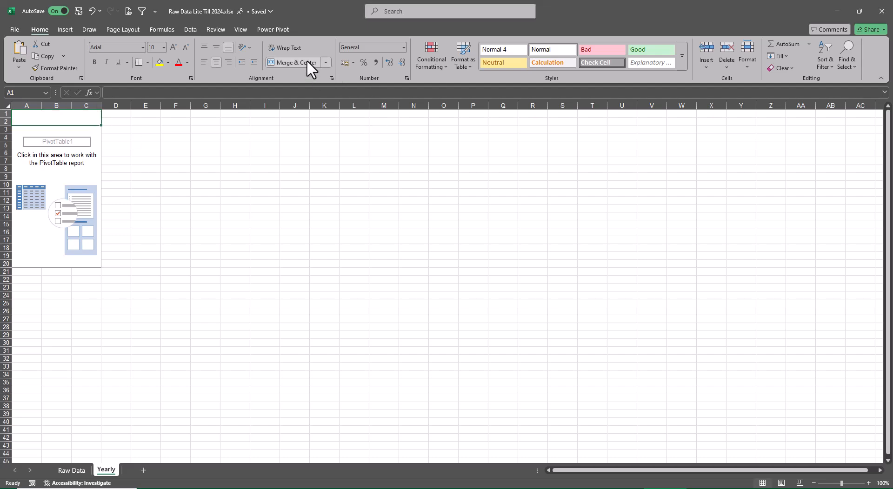
{"action": "type", "text": "Yearl"}
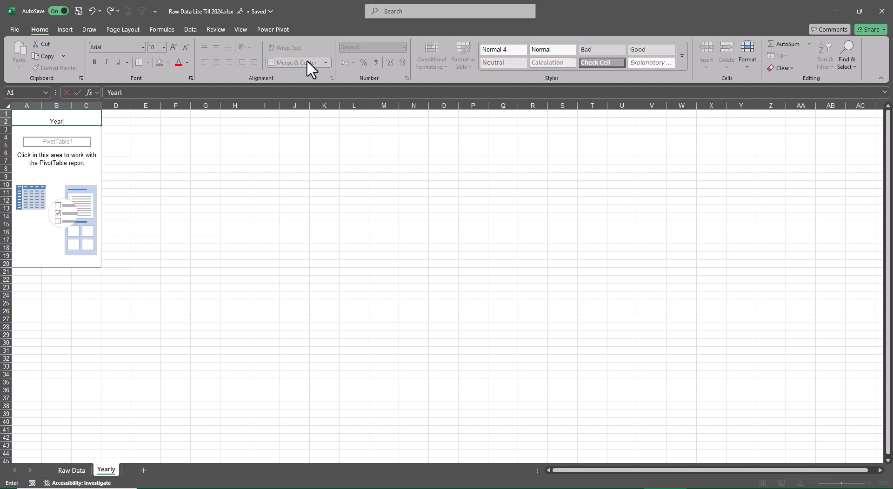
{"action": "type", "text": "y Sales"}
{"action": "key", "text": "Return"}
{"action": "key", "text": "Up"}
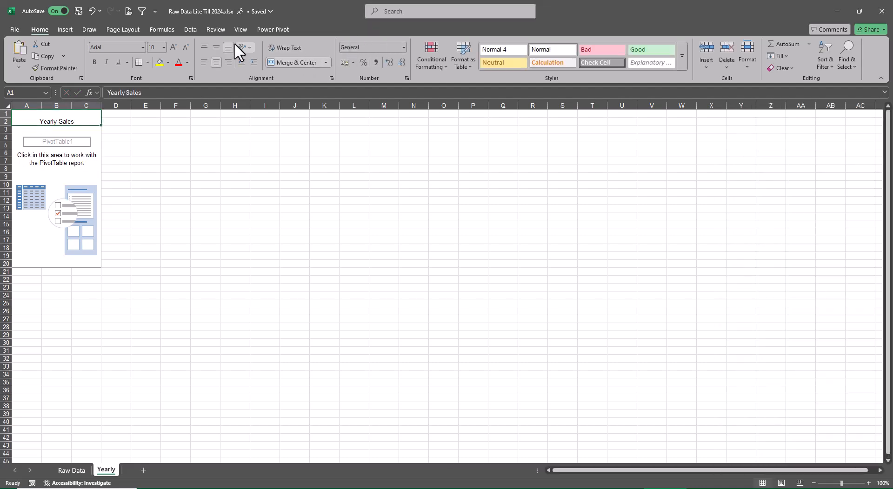
Middle-align the Yearly Sales title and make it bold and underlined.
{"action": "left_click", "coordinate": [216, 46]}
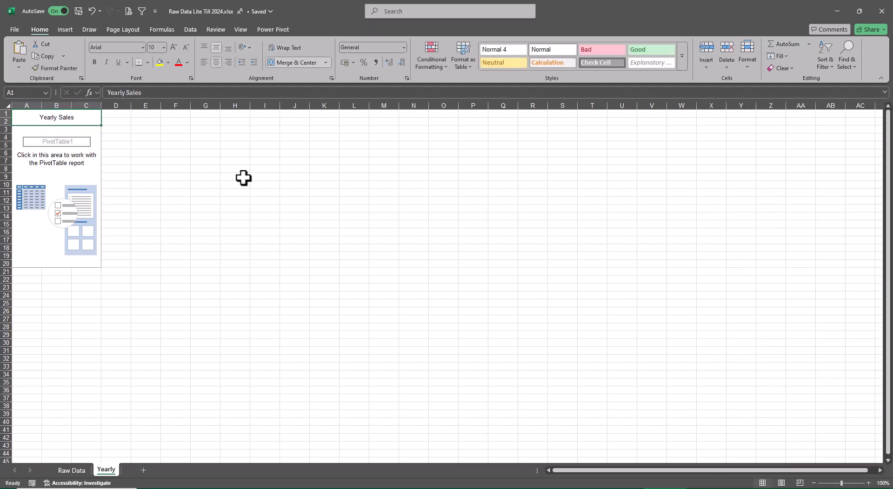
{"action": "key", "text": "ctrl+b"}
{"action": "key", "text": "ctrl+u"}
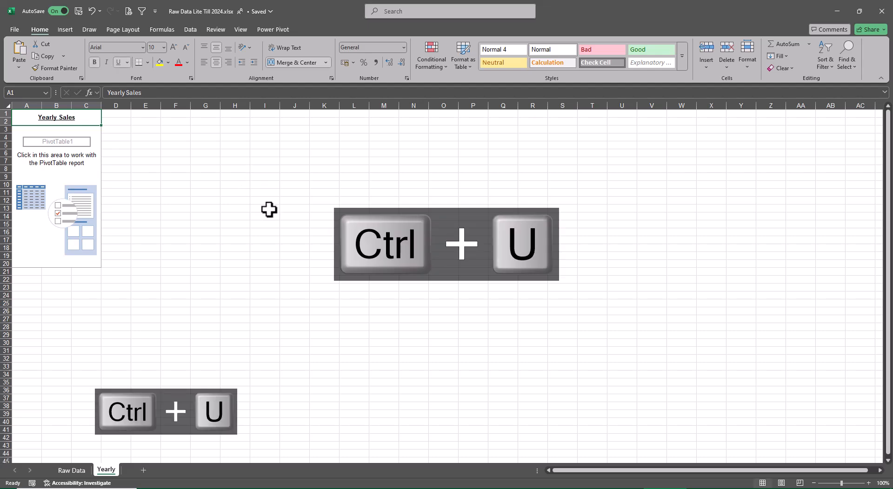
{"action": "left_click", "coordinate": [269, 208]}
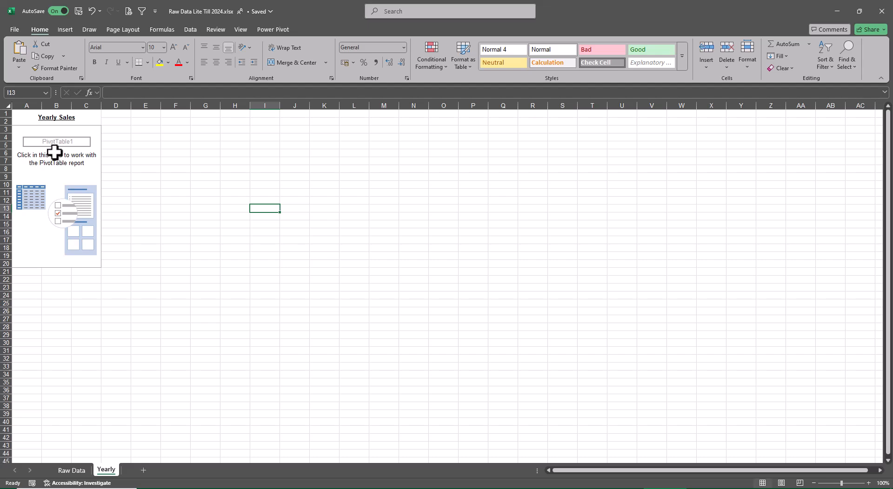
Start a new calculated field for the PivotTable and name it Profit.
{"action": "left_click", "coordinate": [32, 129]}
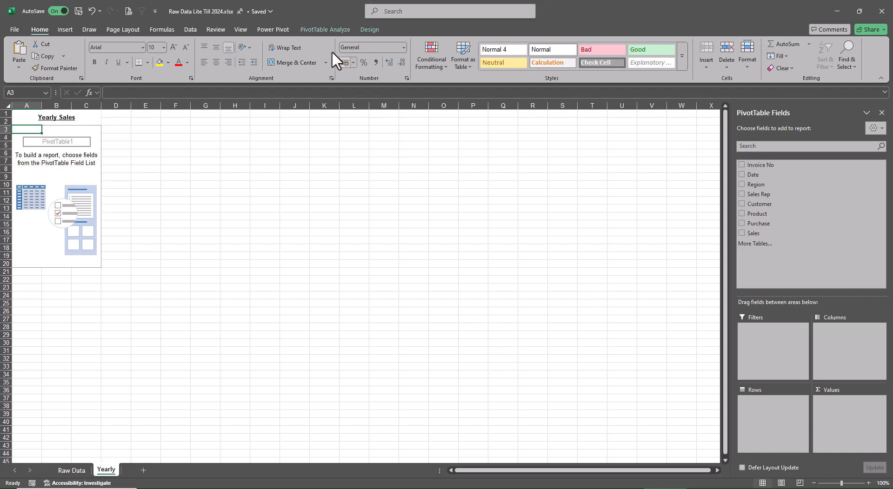
{"action": "left_click", "coordinate": [321, 29]}
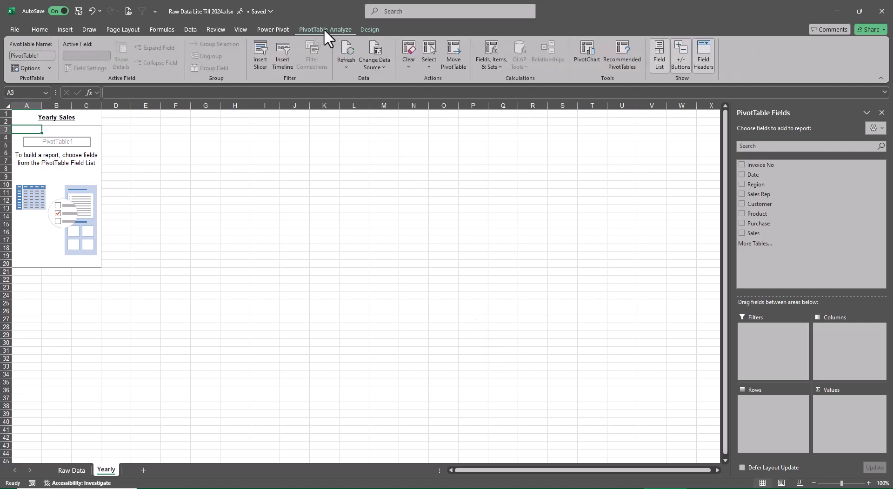
{"action": "left_click", "coordinate": [492, 65]}
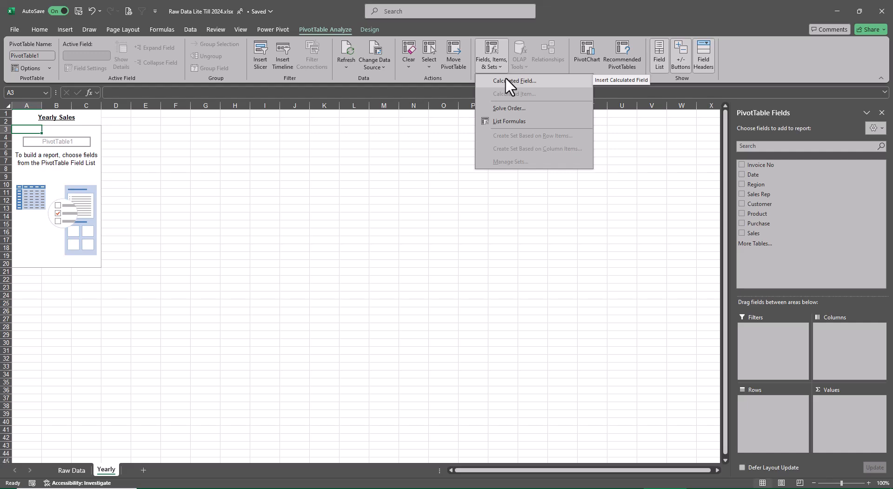
{"action": "left_click", "coordinate": [507, 80]}
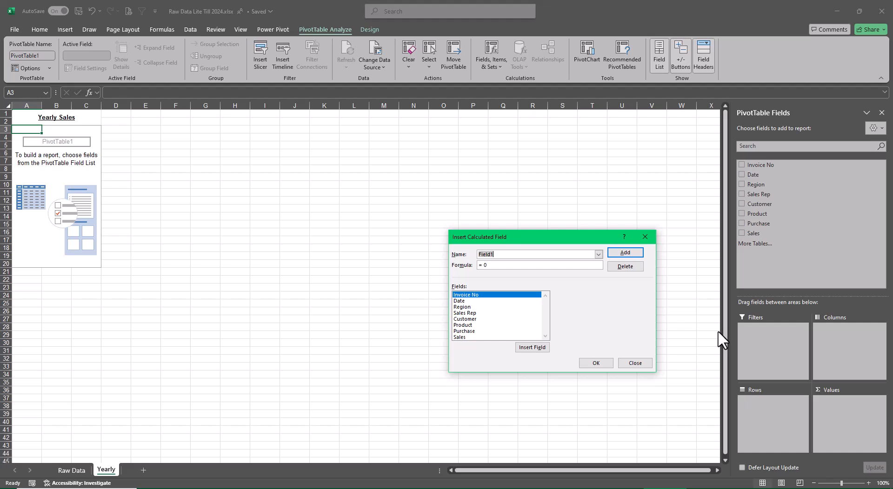
{"action": "type", "text": "Profit"}
Set the Profit field's formula to = Sales - Purchase and add the field to the PivotTable.
{"action": "left_click", "coordinate": [506, 266]}
{"action": "key", "text": "BackSpace"}
{"action": "double_click", "coordinate": [460, 337]}
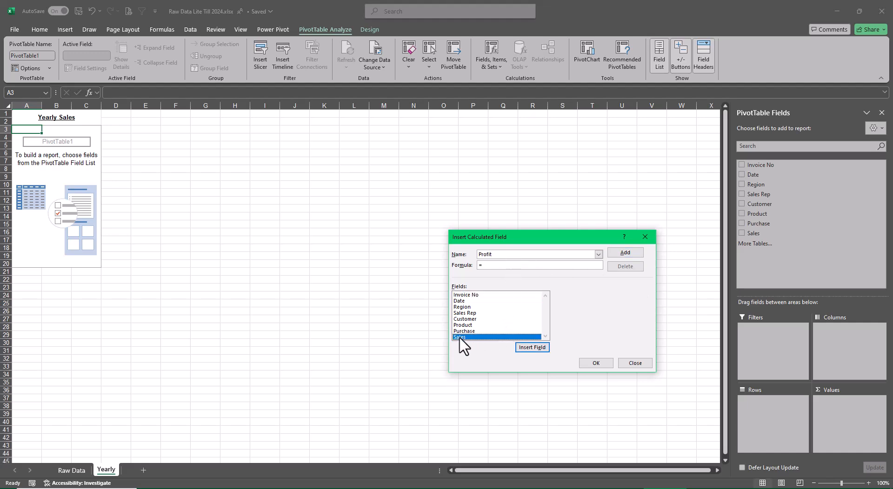
{"action": "type", "text": "-"}
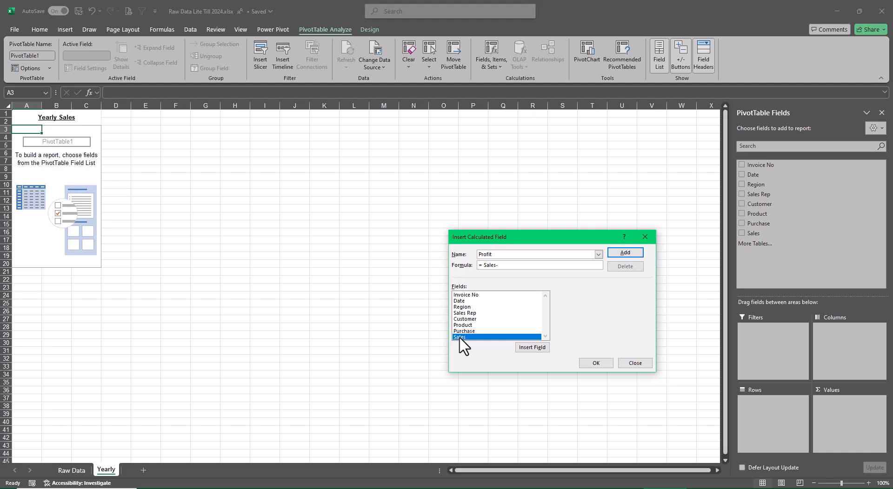
{"action": "left_click", "coordinate": [464, 331]}
{"action": "double_click", "coordinate": [464, 332]}
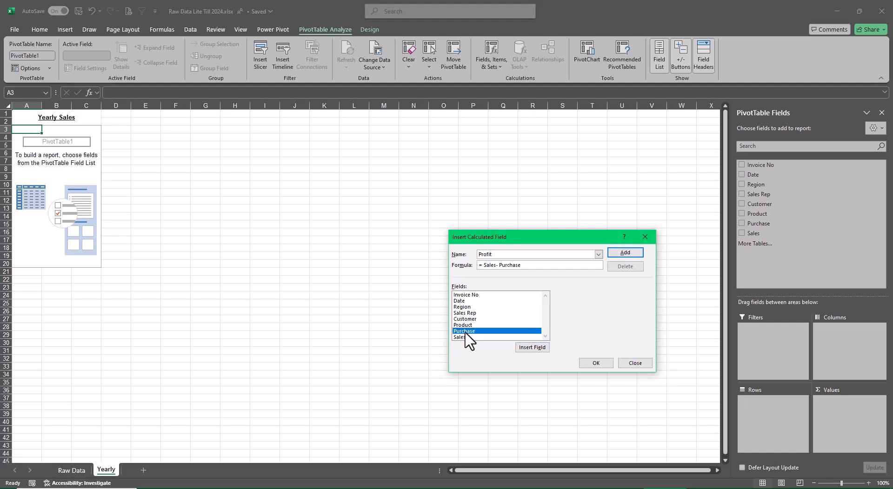
{"action": "left_click", "coordinate": [623, 254]}
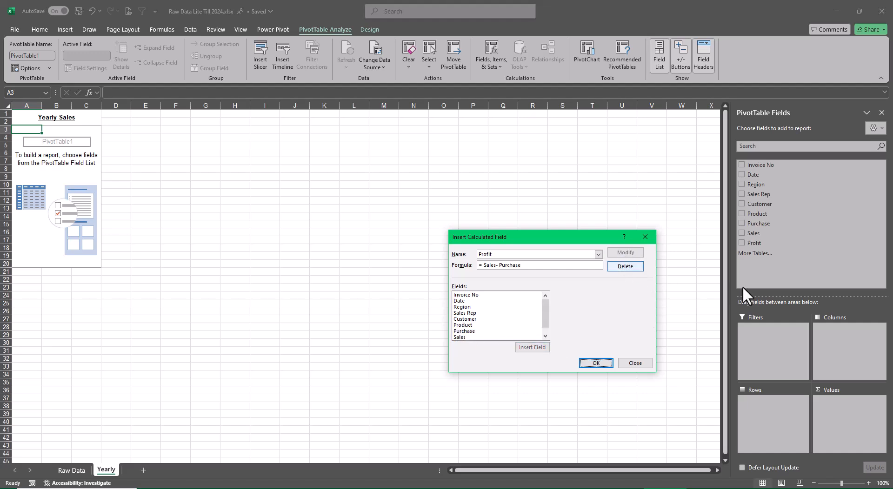
{"action": "left_click", "coordinate": [603, 364]}
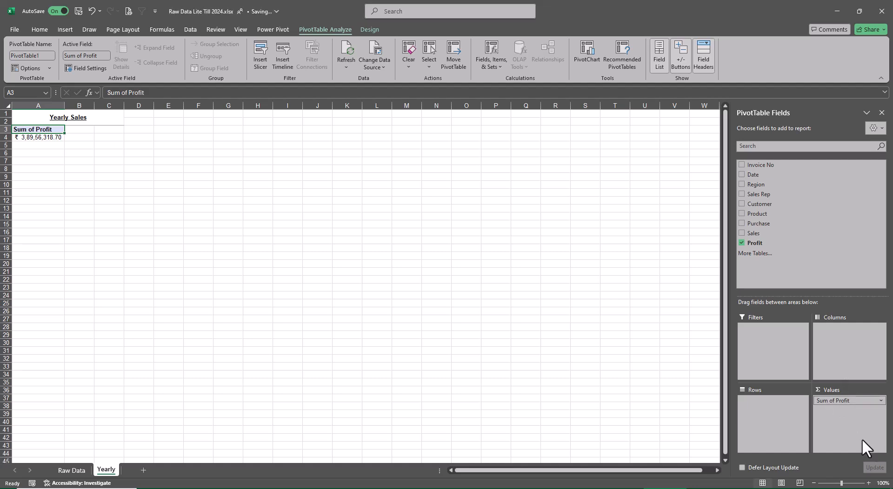
Group the PivotTable rows by Date, keeping only Years (Date) and removing the Date, Months and Quarters fields.
{"action": "left_click", "coordinate": [742, 175]}
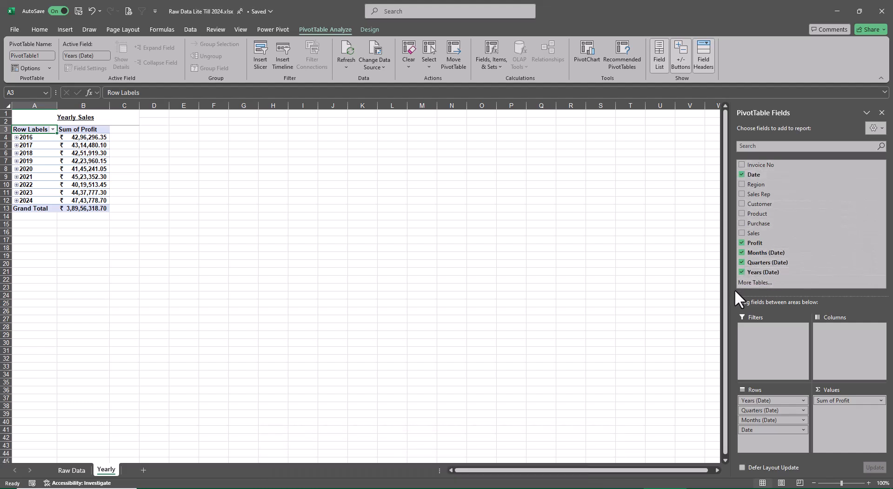
{"action": "left_click", "coordinate": [742, 175]}
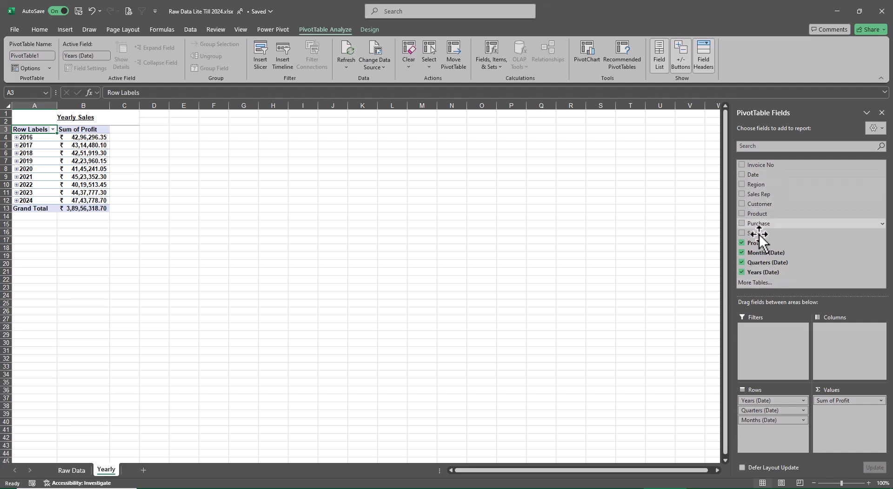
{"action": "left_click", "coordinate": [742, 254]}
{"action": "left_click", "coordinate": [742, 262]}
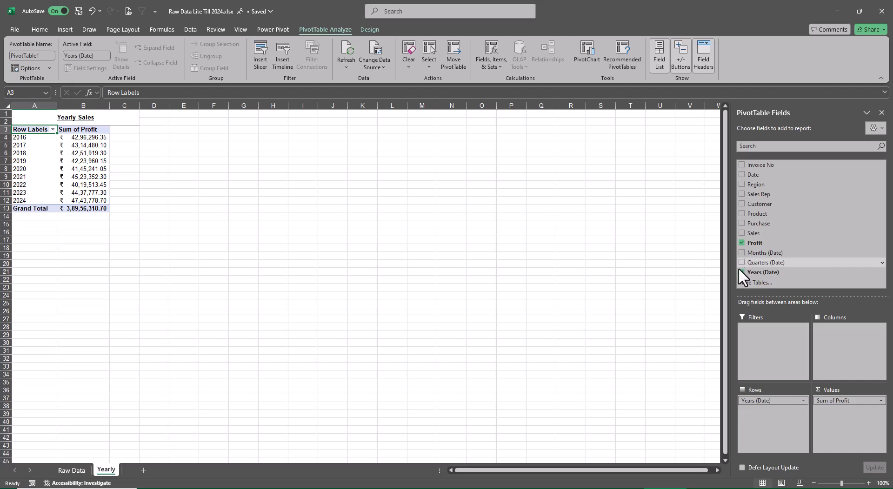
Show the yearly PivotTable in Tabular Form.
{"action": "scroll", "coordinate": [117, 383], "scroll_direction": "up", "scroll_amount": 2}
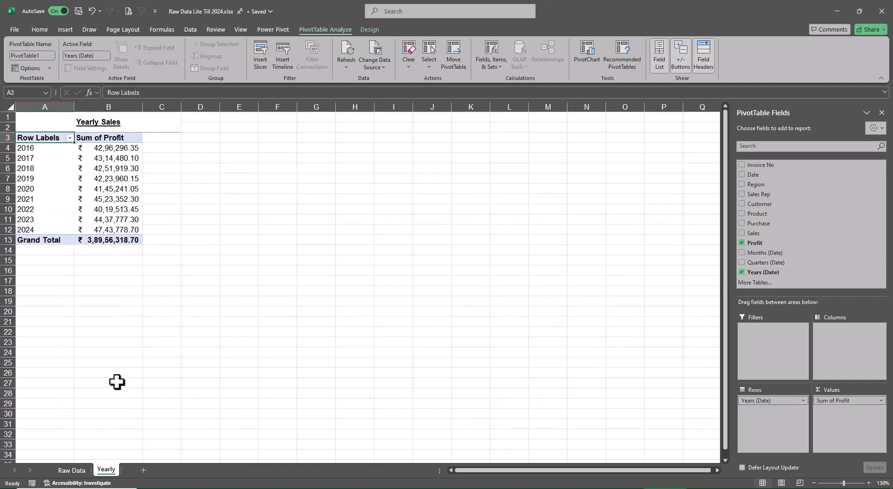
{"action": "scroll", "coordinate": [117, 383], "scroll_direction": "up", "scroll_amount": 3}
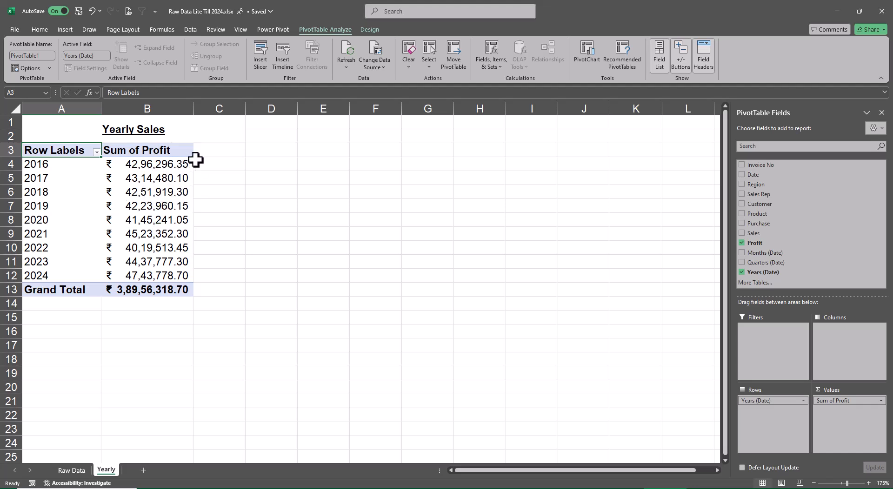
{"action": "mouse_move", "coordinate": [168, 197]}
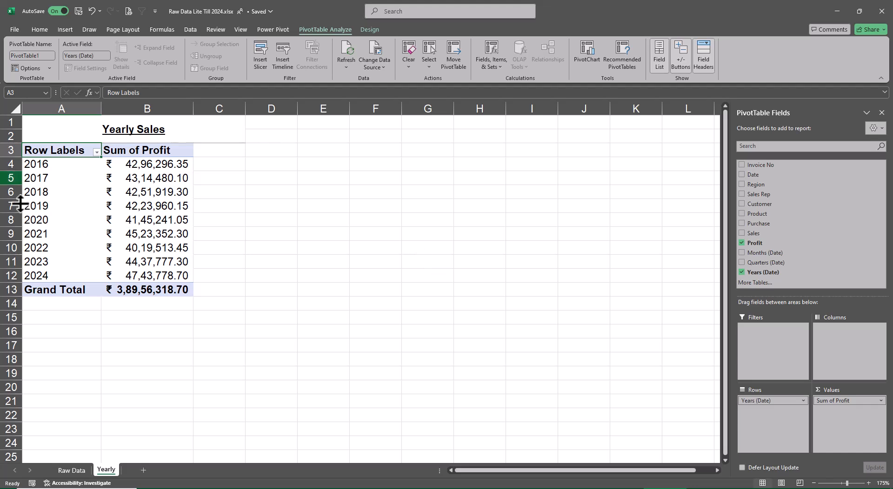
{"action": "left_click", "coordinate": [369, 30]}
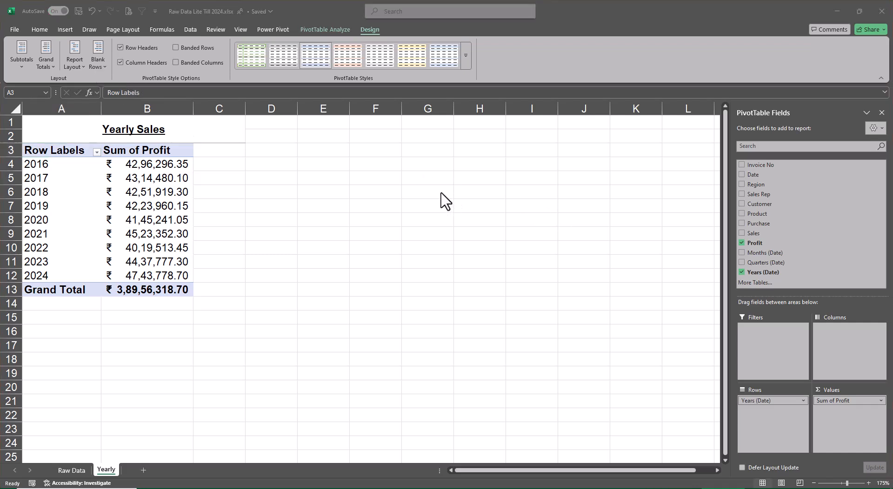
{"action": "left_click", "coordinate": [72, 66]}
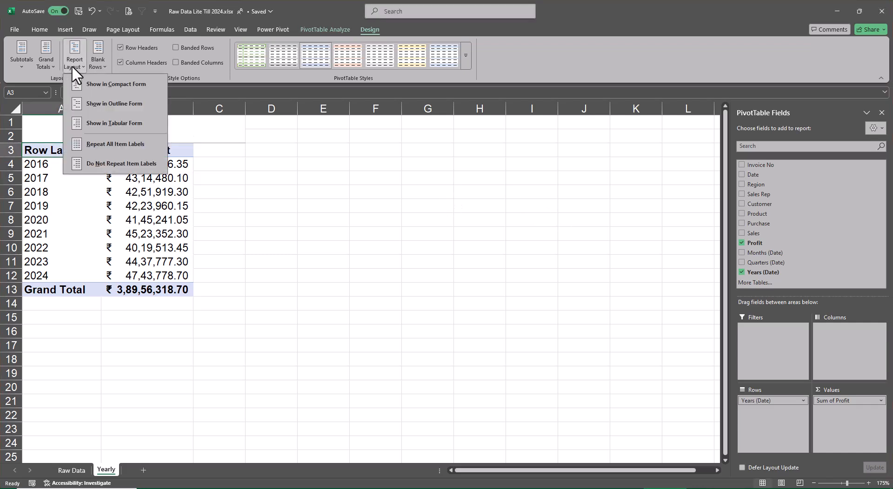
{"action": "left_click", "coordinate": [122, 123]}
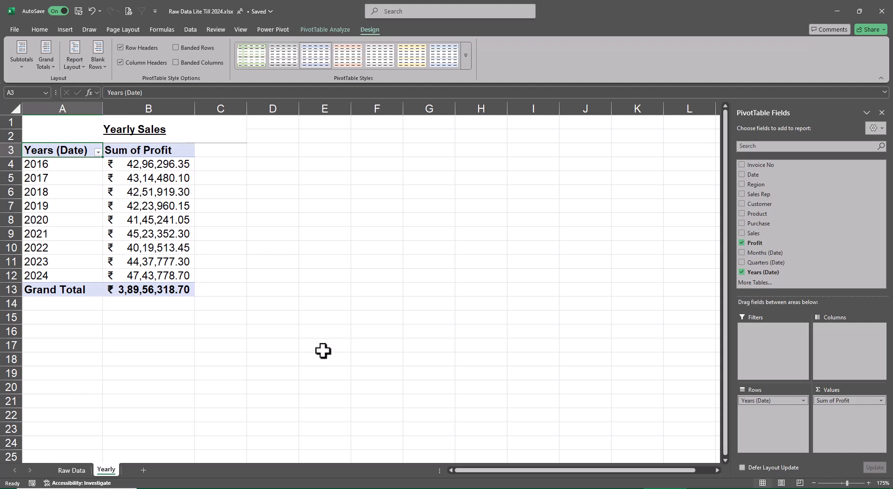
Rename the PivotTable's row field Years (Date) to Years in its field settings.
{"action": "right_click", "coordinate": [48, 154]}
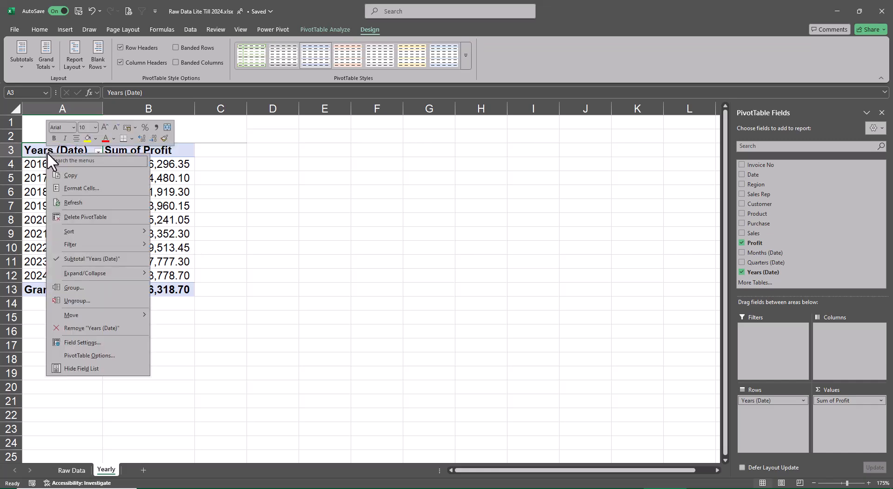
{"action": "left_click", "coordinate": [132, 340]}
{"action": "left_click", "coordinate": [136, 269]}
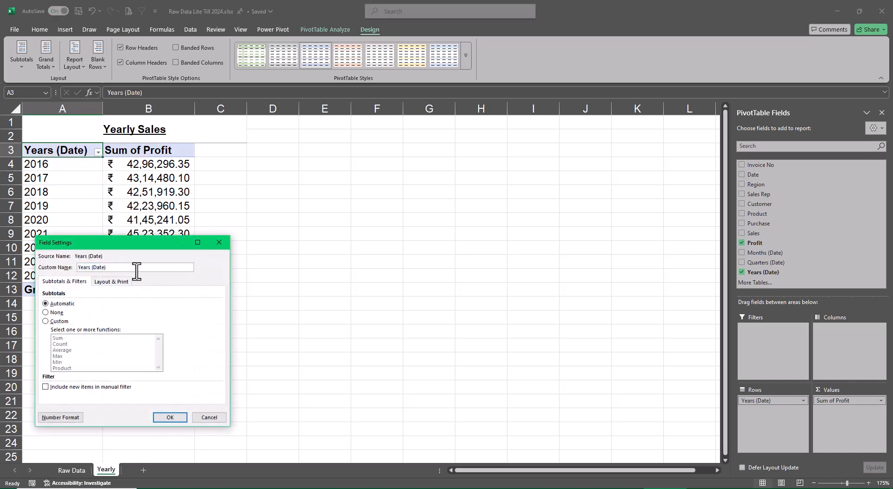
{"action": "key", "text": "BackSpace"}
{"action": "key", "text": "BackSpace"}
{"action": "key", "text": "BackSpace"}
{"action": "key", "text": "BackSpace"}
{"action": "key", "text": "BackSpace"}
{"action": "key", "text": "BackSpace"}
{"action": "key", "text": "BackSpace"}
{"action": "key", "text": "Return"}
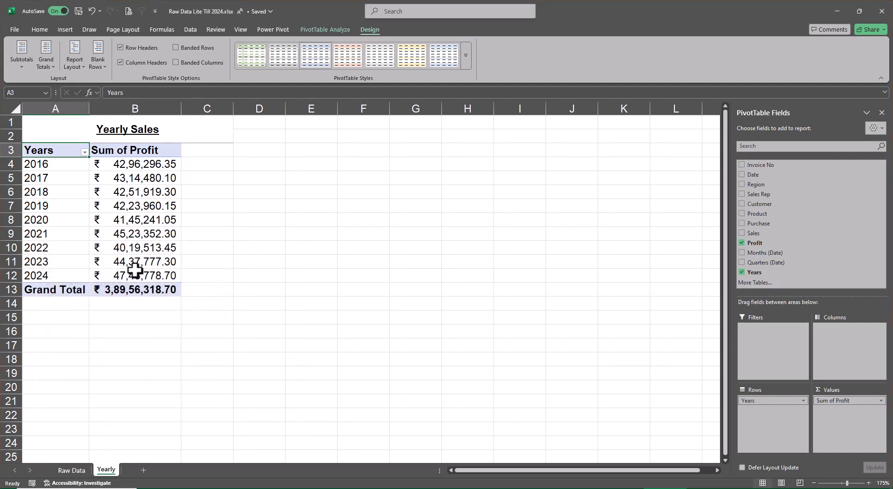
Enter Yearly Profit as the custom name of the Sum of Profit value field in its value field settings.
{"action": "right_click", "coordinate": [141, 150]}
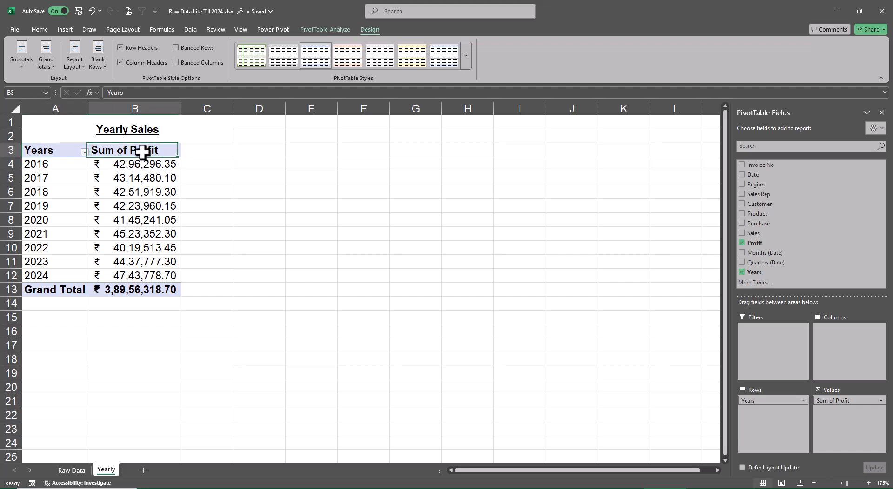
{"action": "left_click", "coordinate": [190, 301]}
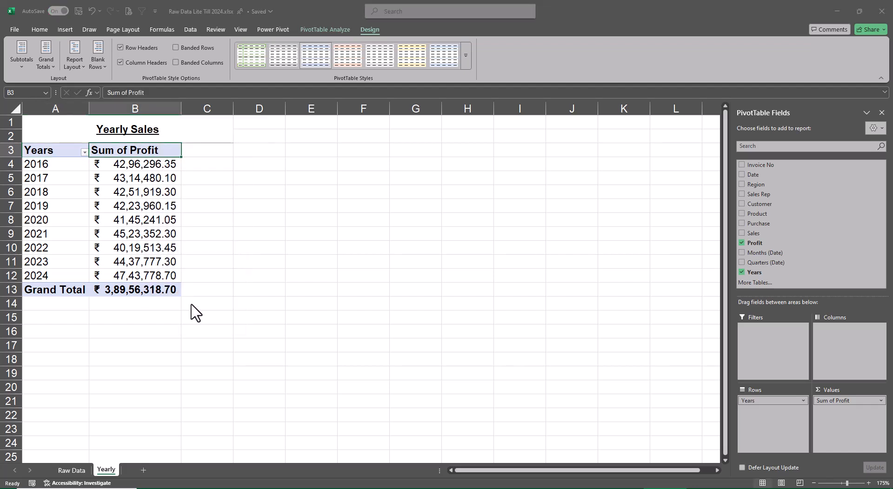
{"action": "left_click", "coordinate": [215, 255]}
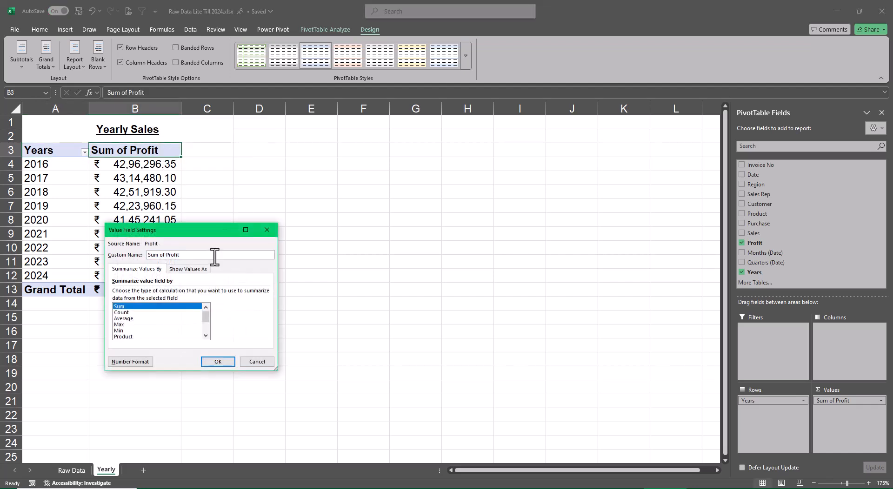
{"action": "key", "text": "BackSpace"}
{"action": "key", "text": "BackSpace"}
{"action": "key", "text": "BackSpace"}
{"action": "key", "text": "BackSpace"}
{"action": "key", "text": "BackSpace"}
{"action": "key", "text": "BackSpace"}
{"action": "key", "text": "BackSpace"}
{"action": "type", "text": "Yearly"}
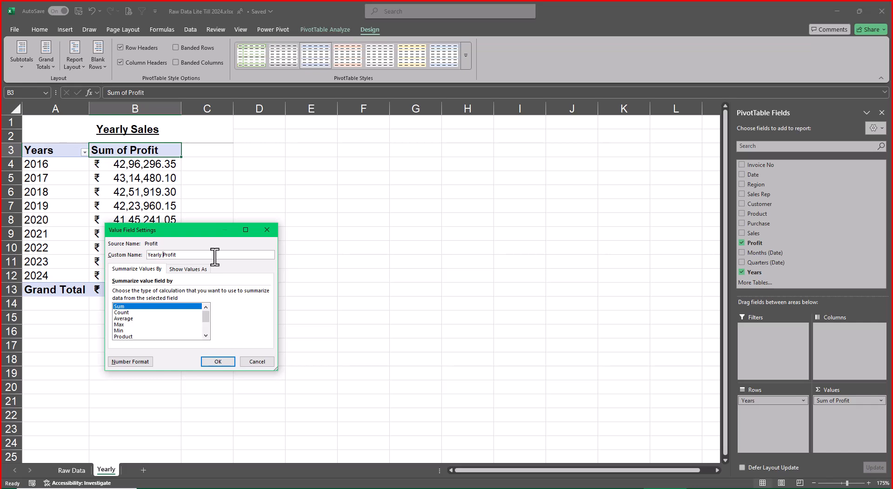
Accept the Accounting number format with 2 decimal places and the ₹ symbol, and apply the value field settings.
{"action": "left_click", "coordinate": [123, 362]}
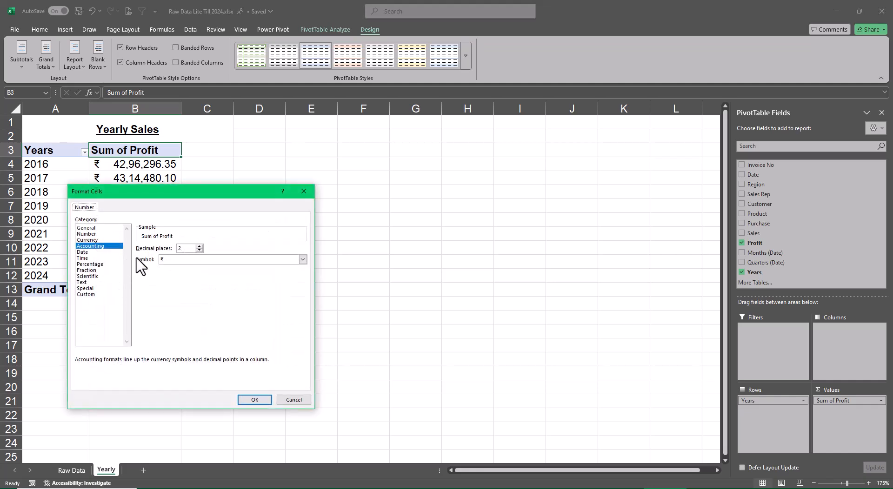
{"action": "left_click", "coordinate": [254, 400]}
{"action": "left_click", "coordinate": [225, 363]}
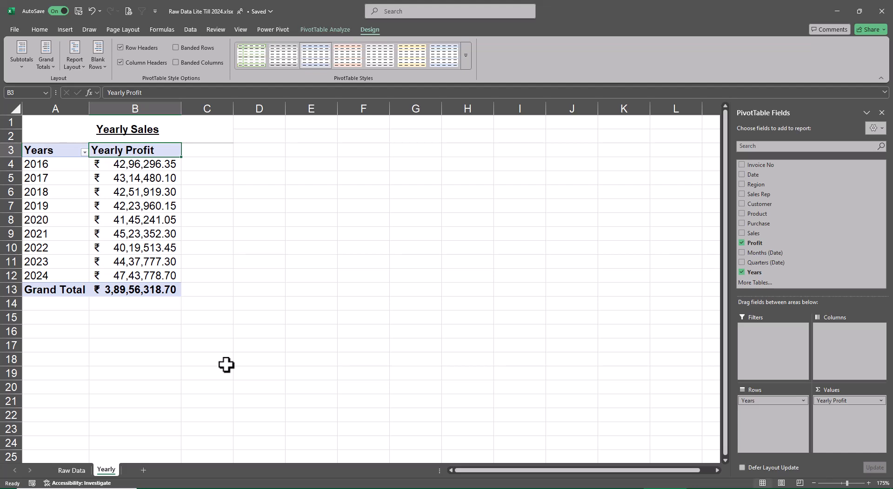
Add a note beside the PivotTable with Alt F1 in cell E2 and Charts in cell F2.
{"action": "key", "text": "Up"}
{"action": "key", "text": "Right"}
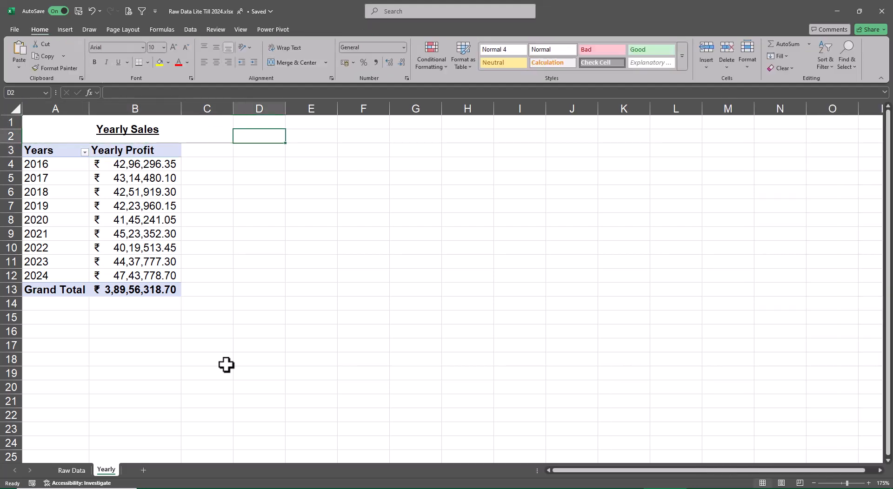
{"action": "key", "text": "Right"}
{"action": "type", "text": "Alt "}
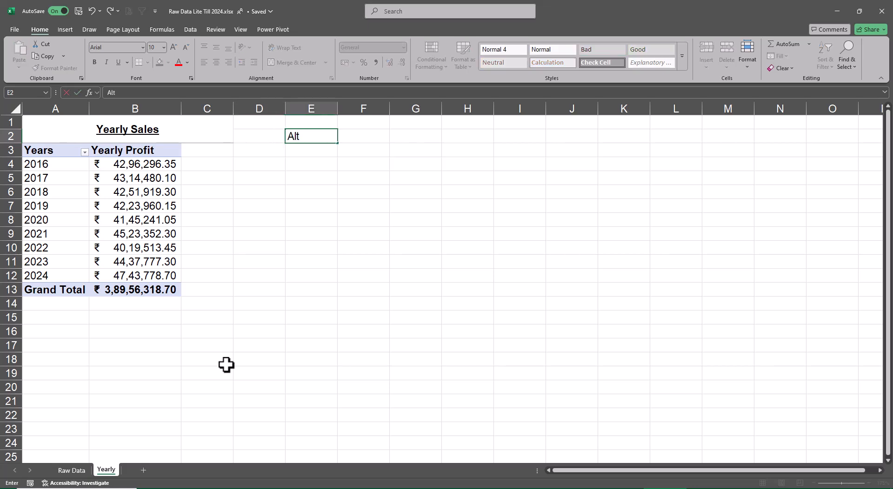
{"action": "type", "text": "F1"}
{"action": "key", "text": "Return"}
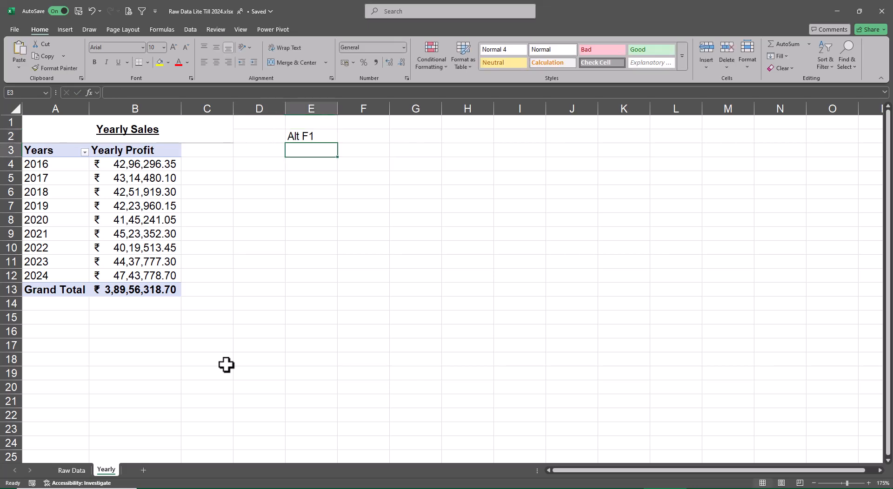
{"action": "key", "text": "Up"}
{"action": "key", "text": "Right"}
{"action": "type", "text": "Cha"}
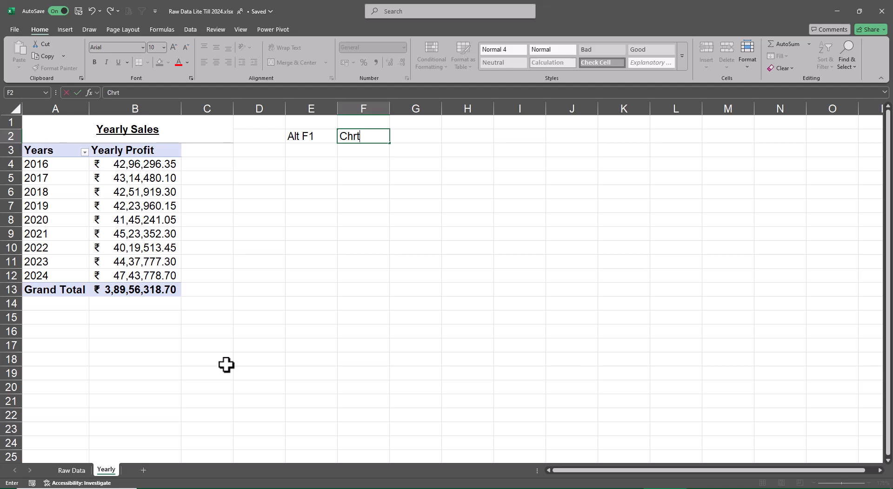
{"action": "type", "text": "rts"}
{"action": "key", "text": "Return"}
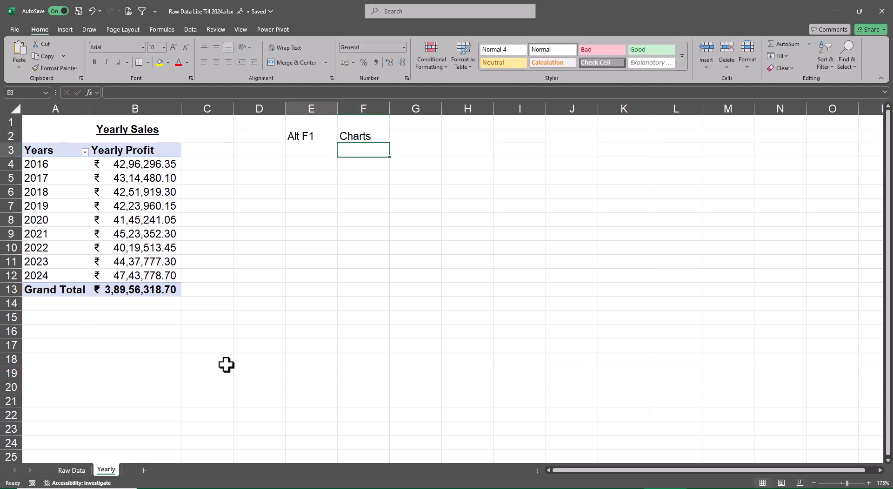
Insert a default column PivotChart from the yearly PivotTable and move it clear of the table, below the note.
{"action": "key", "text": "Left"}
{"action": "key", "text": "Left"}
{"action": "key", "text": "Left"}
{"action": "key", "text": "Left"}
{"action": "key", "text": "Left"}
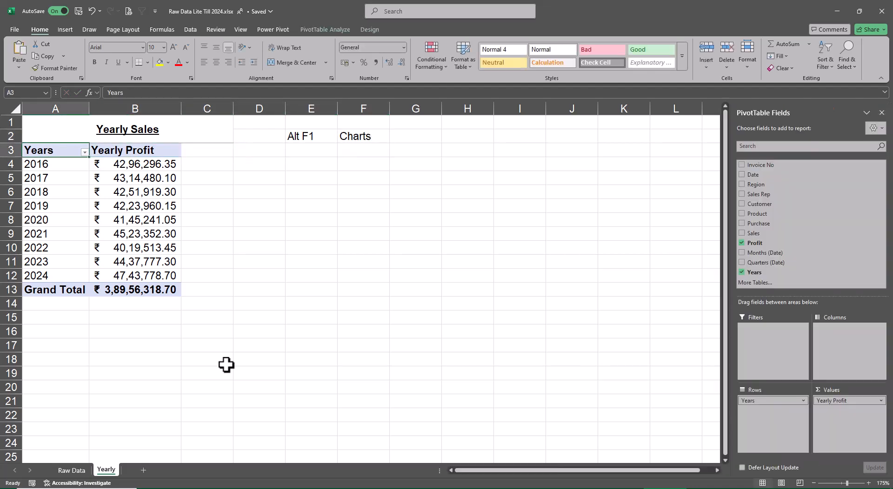
{"action": "key", "text": "alt+F1"}
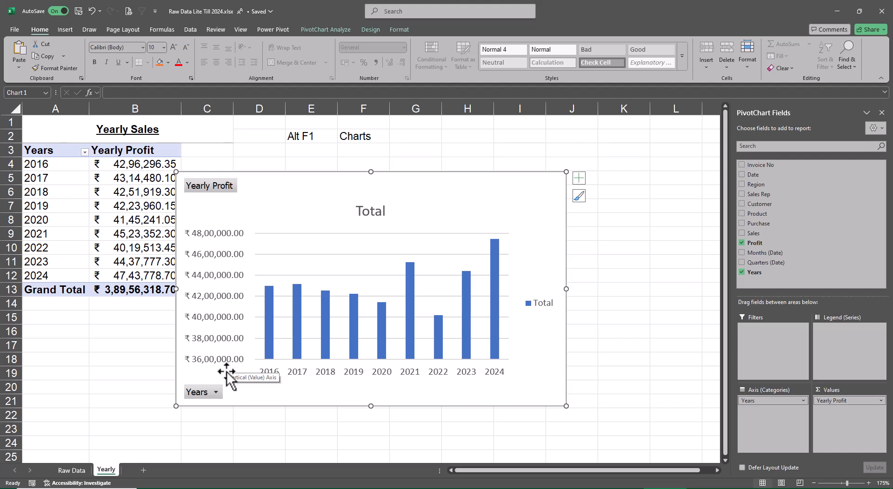
{"action": "left_click_drag", "start_coordinate": [539, 390], "coordinate": [562, 371]}
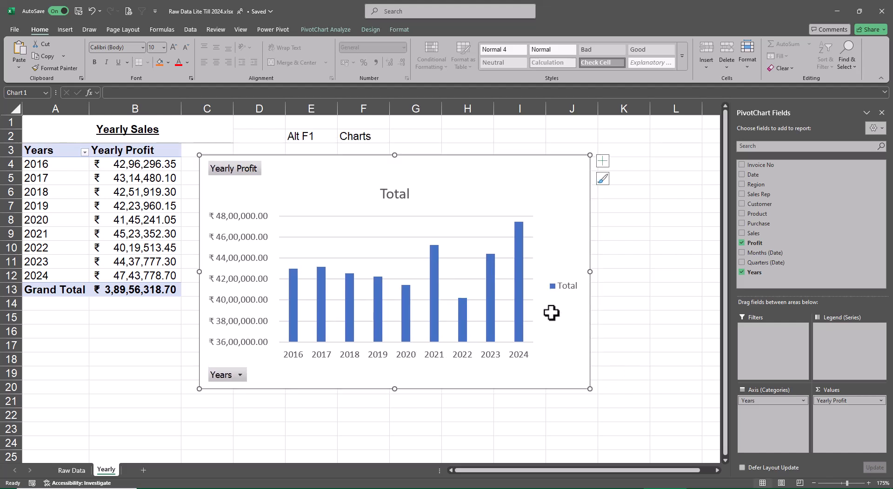
Delete the legend and the horizontal gridlines from the PivotChart.
{"action": "left_click", "coordinate": [562, 292]}
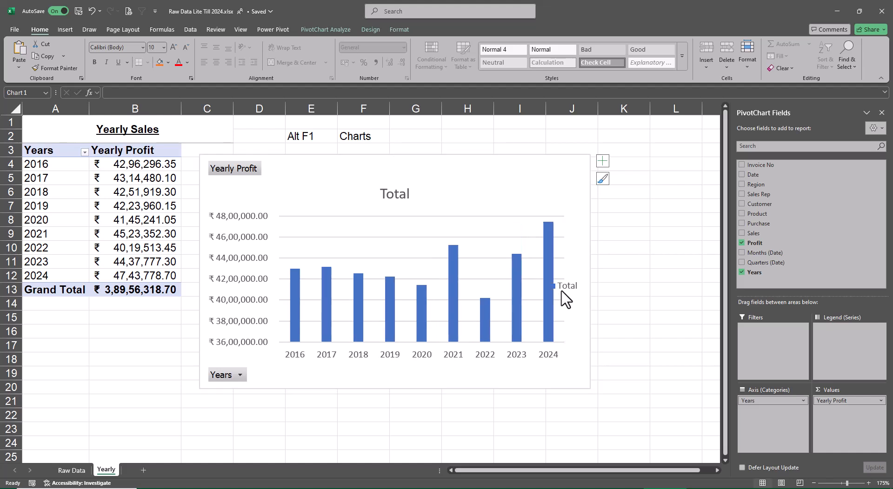
{"action": "key", "text": "Delete"}
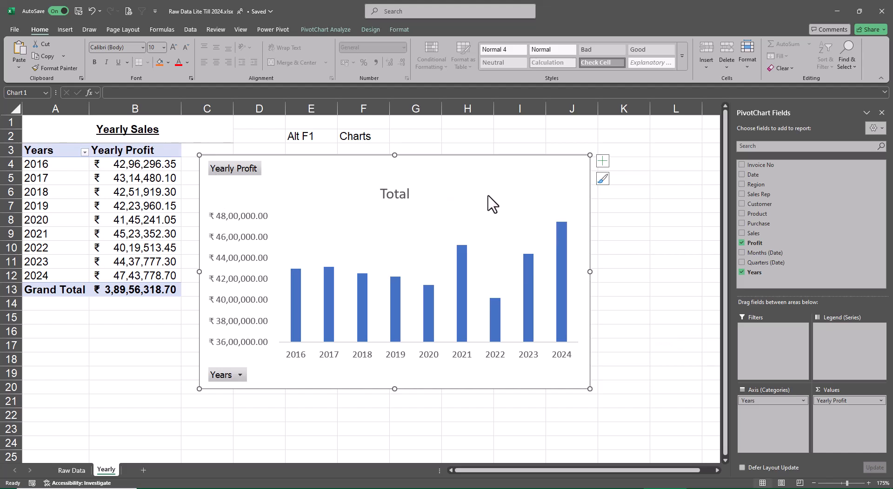
{"action": "key", "text": "ctrl+2"}
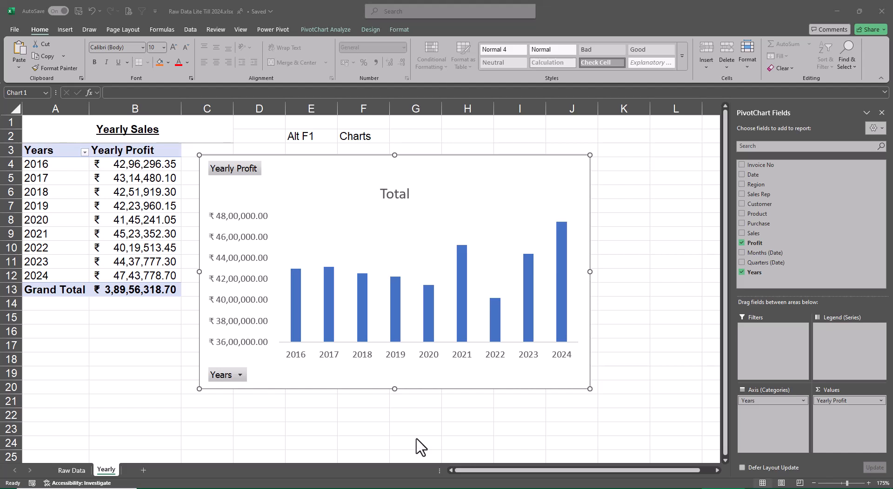
Unmerge the Yearly Sales title and merge and center it across A1:B2 instead.
{"action": "left_click", "coordinate": [125, 132]}
{"action": "key", "text": "ctrl+z"}
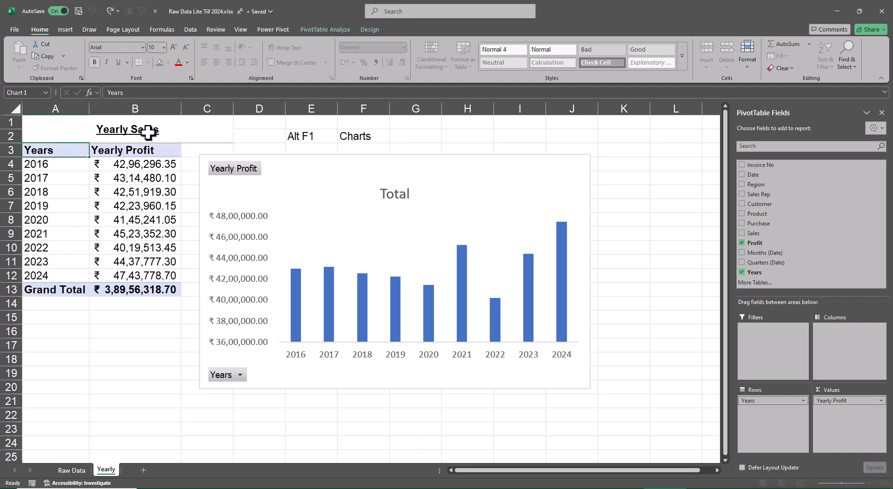
{"action": "left_click", "coordinate": [148, 133]}
{"action": "left_click", "coordinate": [305, 63]}
{"action": "left_click", "coordinate": [677, 161]}
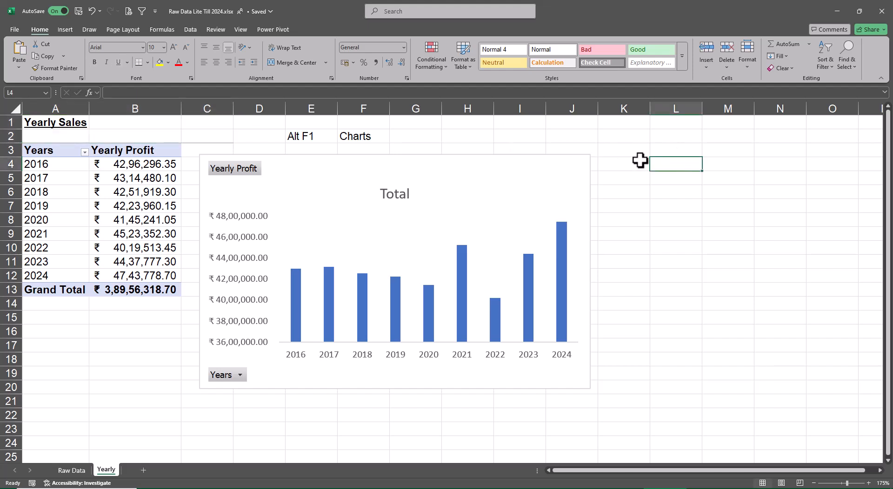
{"action": "left_click_drag", "start_coordinate": [66, 124], "coordinate": [153, 133]}
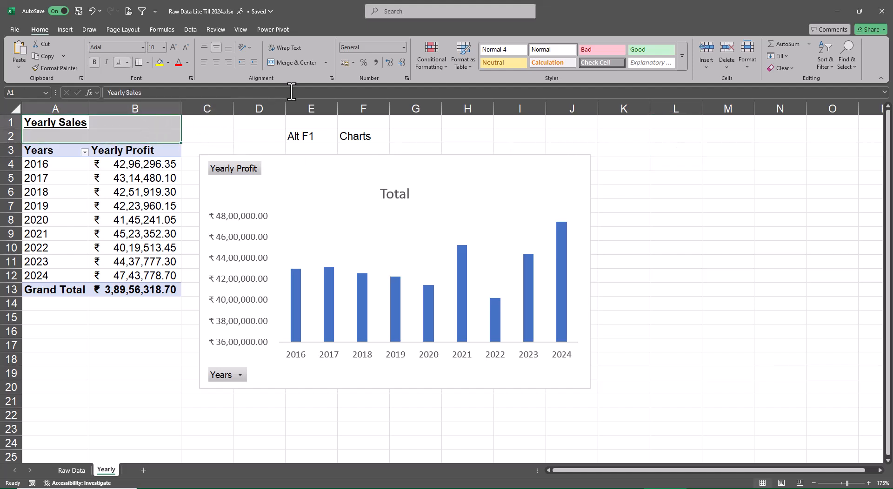
{"action": "left_click", "coordinate": [293, 63]}
Change the sheet title above the PivotTable to Yearly Profit.
{"action": "key", "text": "F2"}
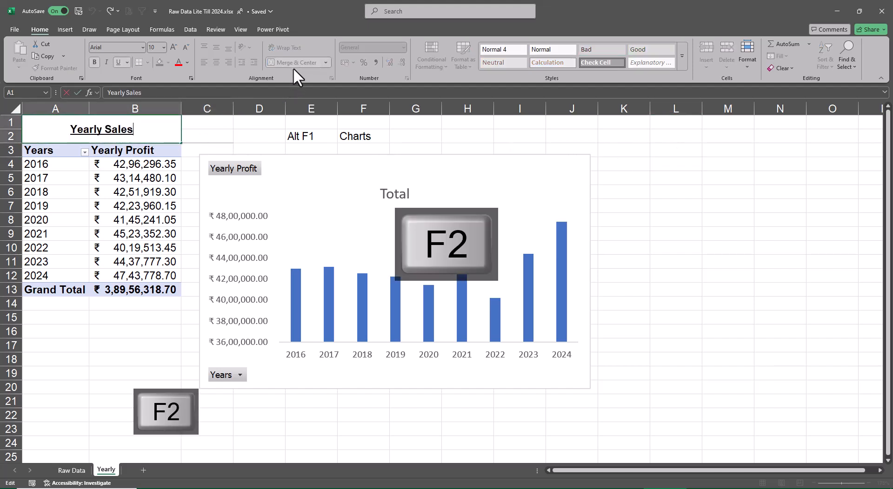
{"action": "key", "text": "BackSpace"}
{"action": "key", "text": "BackSpace"}
{"action": "key", "text": "BackSpace"}
{"action": "key", "text": "BackSpace"}
{"action": "key", "text": "BackSpace"}
{"action": "key", "text": "BackSpace"}
{"action": "type", "text": "Profut"}
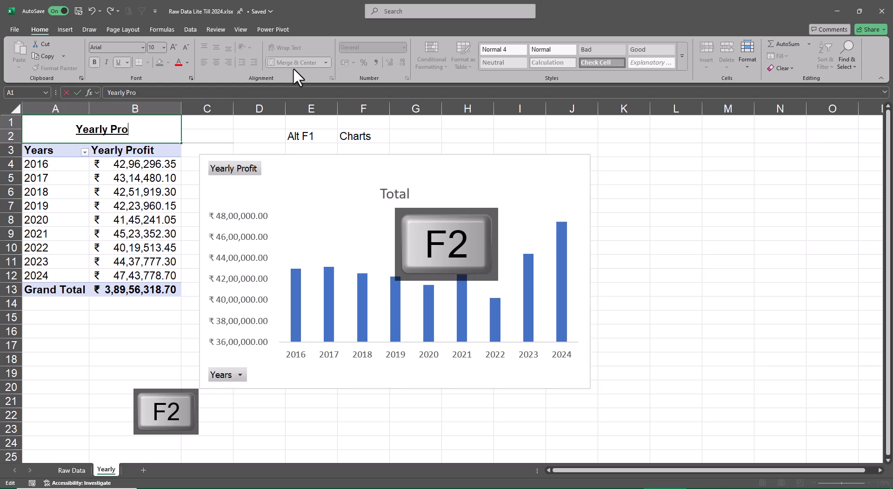
{"action": "key", "text": "BackSpace"}
{"action": "key", "text": "BackSpace"}
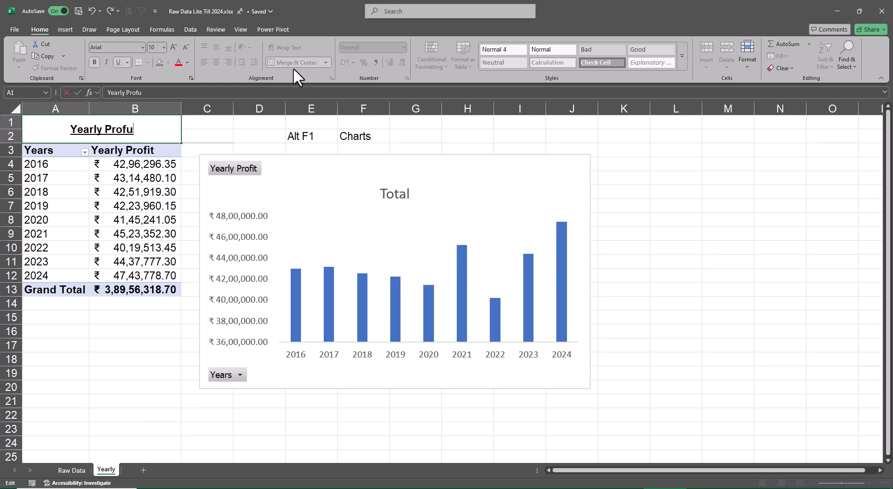
{"action": "type", "text": "it"}
{"action": "key", "text": "Return"}
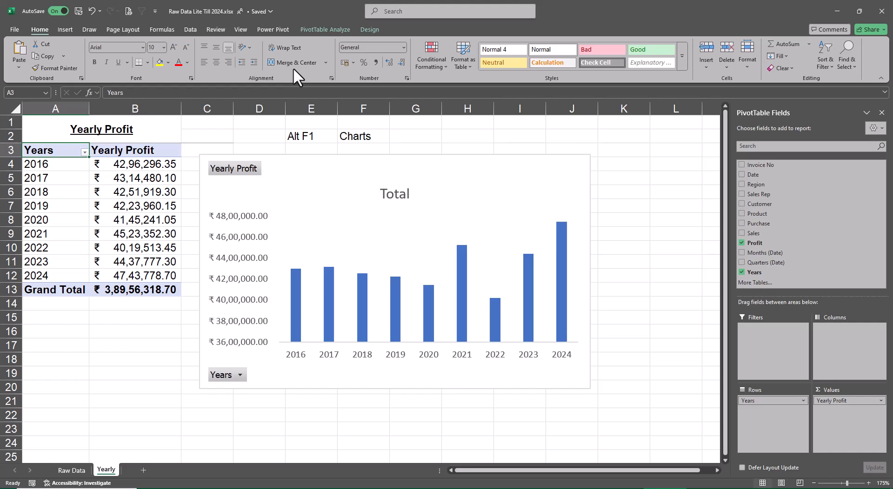
Link the PivotChart's title to the Yearly Profit heading in cell A1 with a cell reference.
{"action": "left_click", "coordinate": [398, 194]}
{"action": "left_click", "coordinate": [114, 94]}
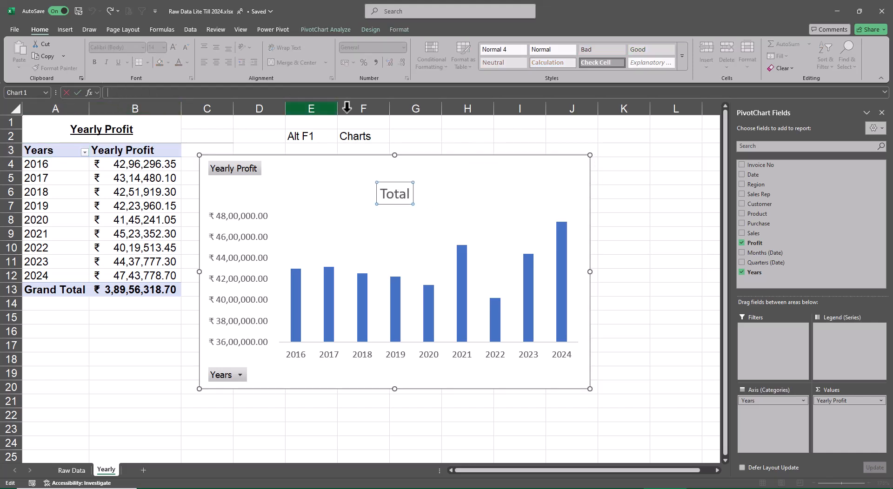
{"action": "type", "text": "="}
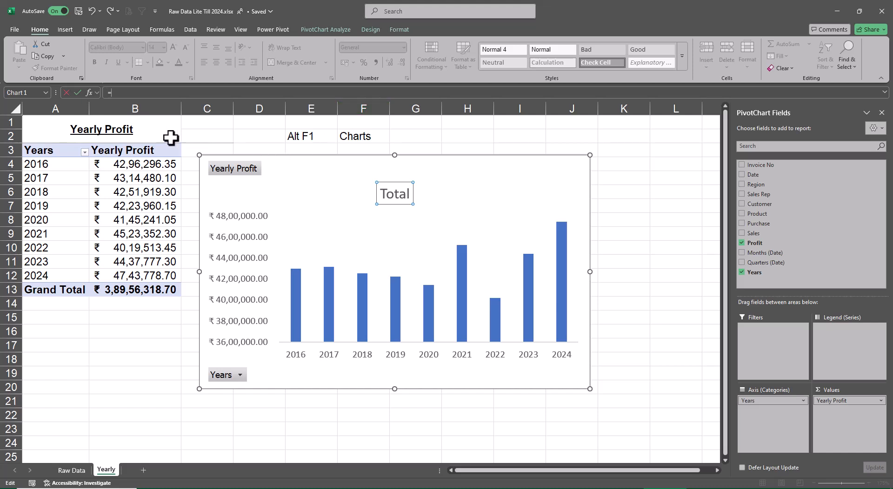
{"action": "left_click", "coordinate": [156, 131]}
{"action": "key", "text": "Return"}
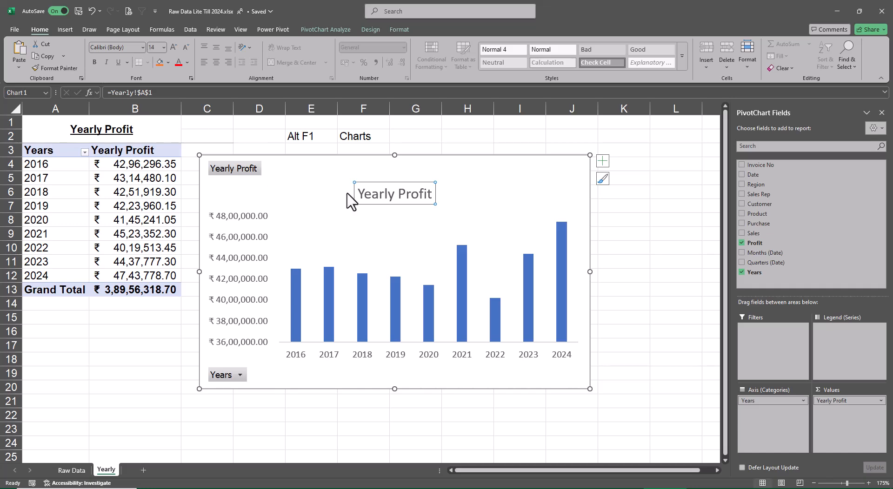
{"action": "left_click", "coordinate": [632, 241]}
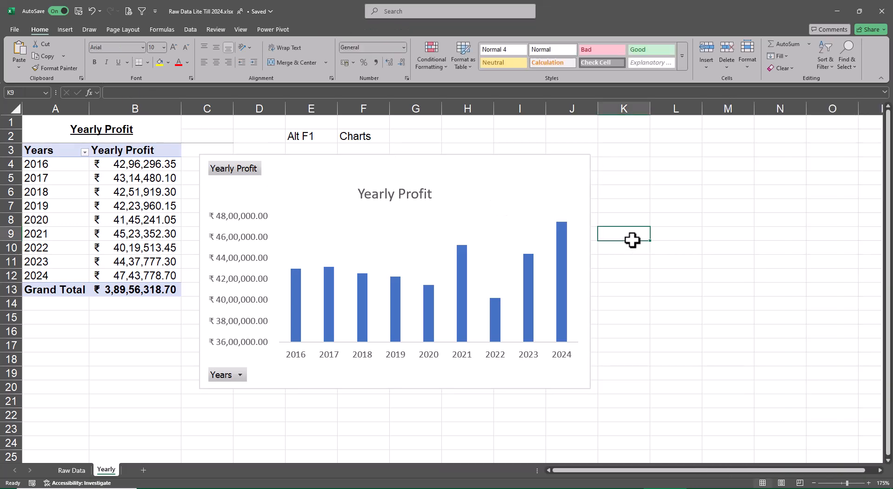
Add data labels to the yearly profit columns in the PivotChart.
{"action": "left_click", "coordinate": [567, 256]}
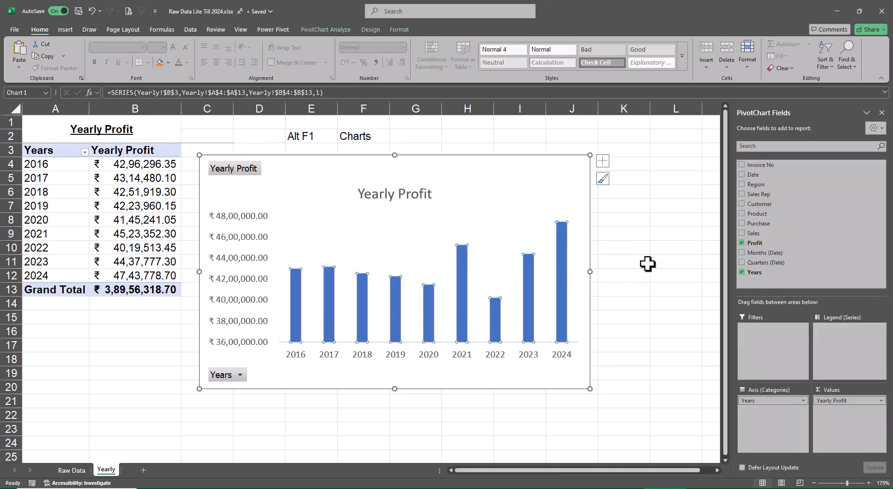
{"action": "left_click", "coordinate": [602, 160]}
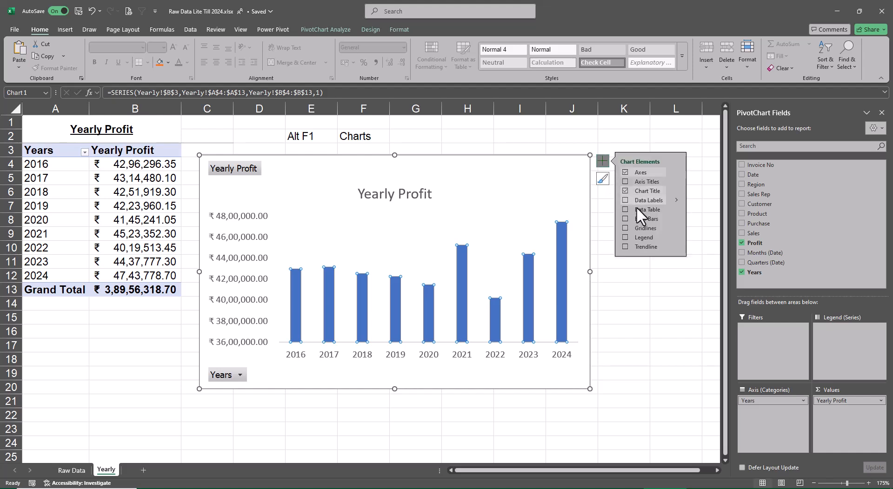
{"action": "left_click", "coordinate": [625, 200]}
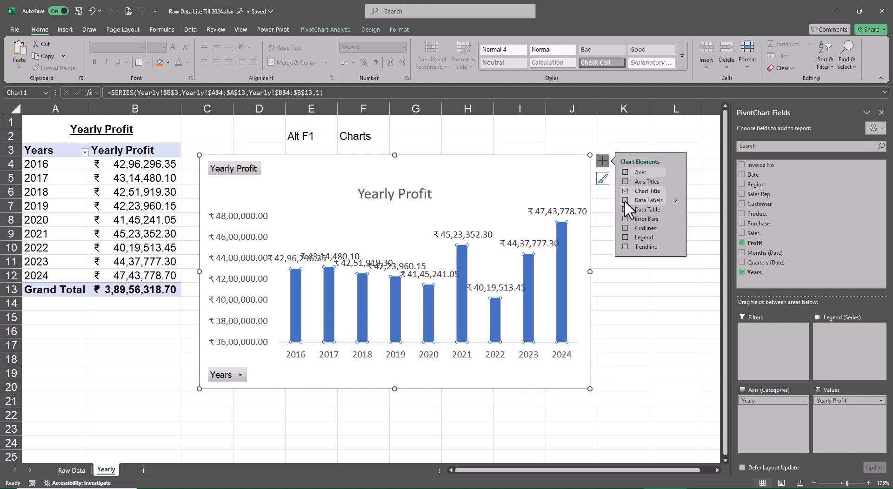
Set the display units of the PivotChart's vertical value axis to Millions.
{"action": "left_click", "coordinate": [258, 305]}
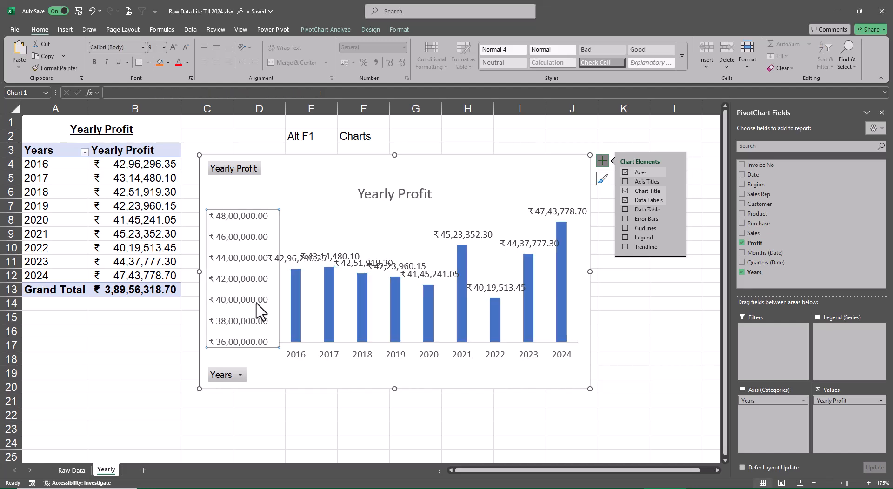
{"action": "right_click", "coordinate": [258, 303]}
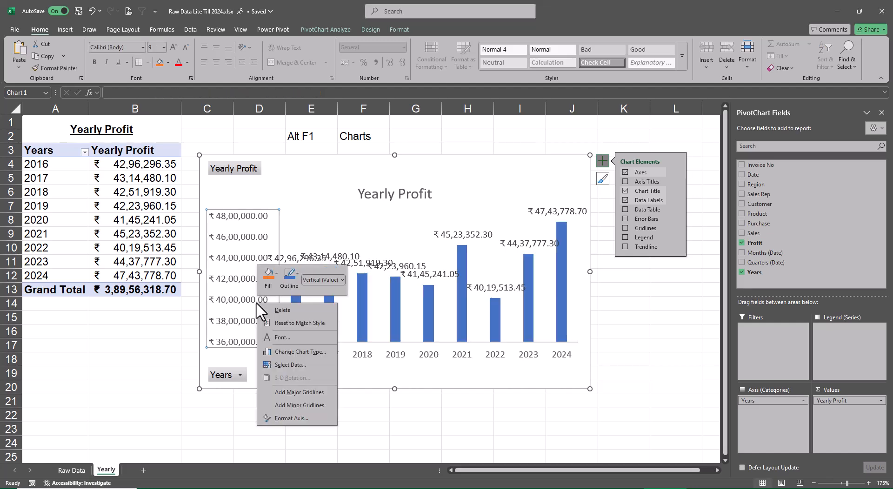
{"action": "left_click", "coordinate": [305, 418]}
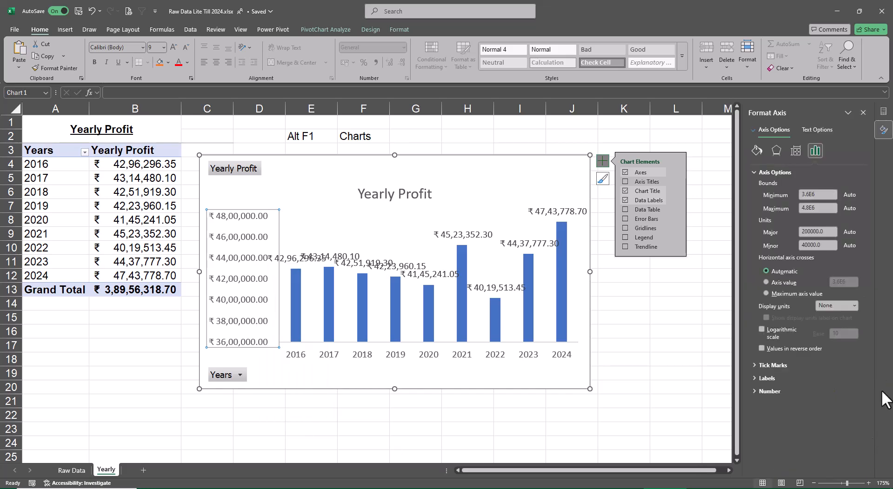
{"action": "left_click", "coordinate": [854, 306]}
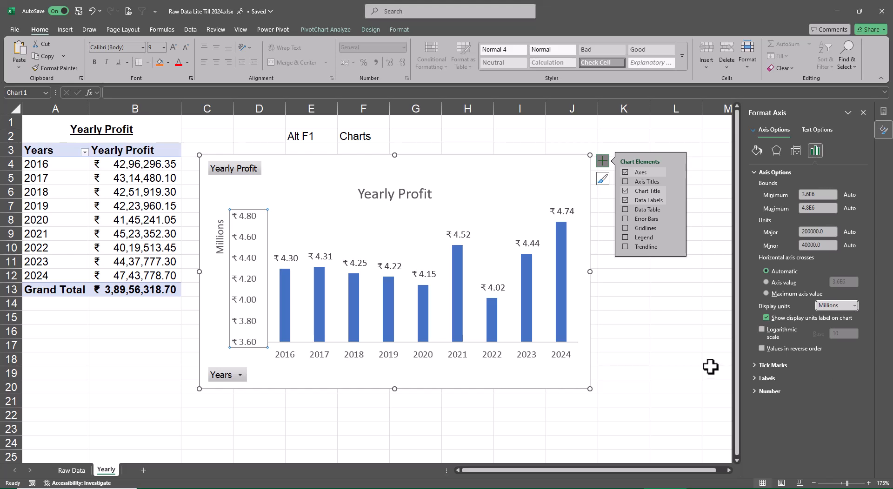
{"action": "left_click", "coordinate": [685, 342]}
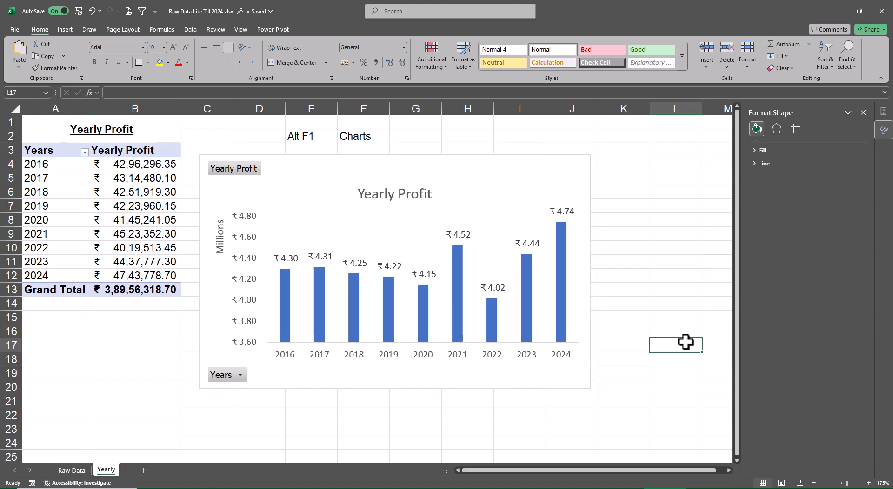
Hide all field buttons on the PivotChart and shrink the chart so it ends around row 16 in column H.
{"action": "left_click", "coordinate": [574, 166]}
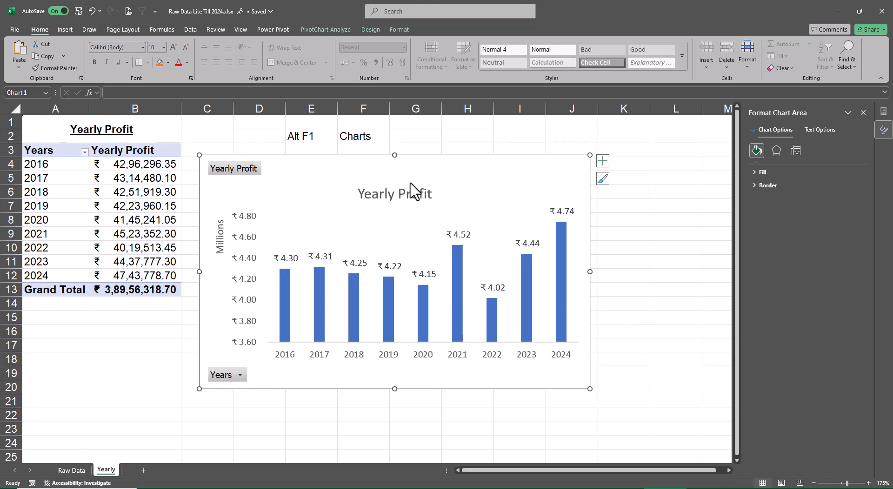
{"action": "left_click", "coordinate": [395, 29]}
{"action": "left_click", "coordinate": [325, 32]}
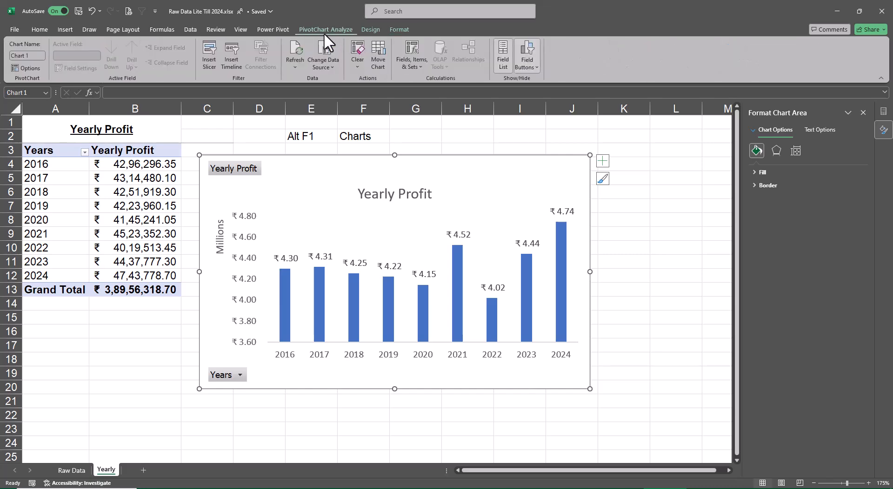
{"action": "left_click", "coordinate": [529, 52]}
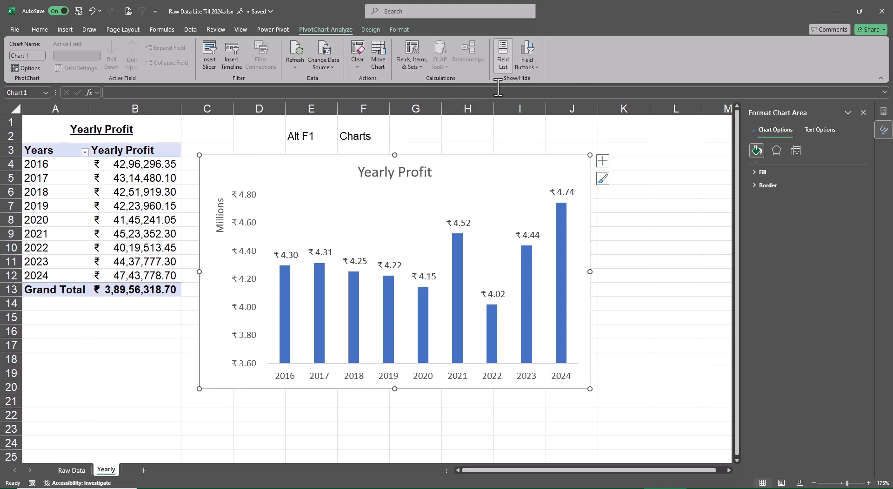
{"action": "left_click", "coordinate": [526, 49]}
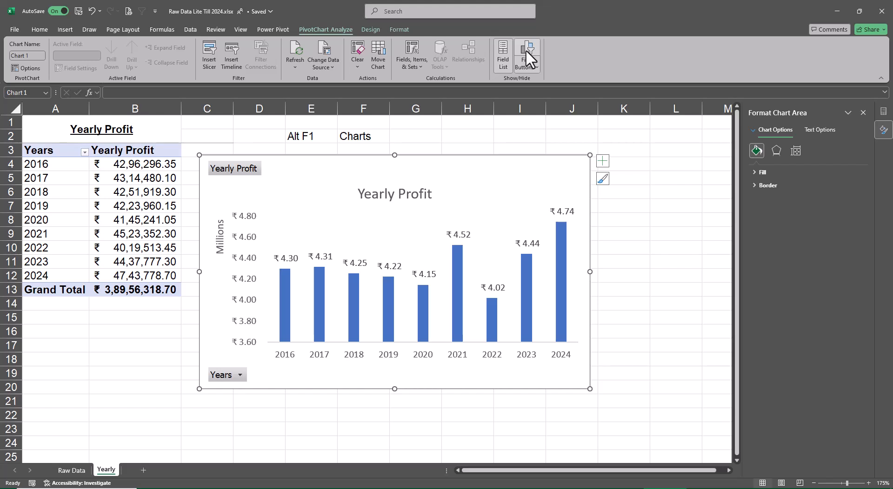
{"action": "left_click", "coordinate": [525, 49]}
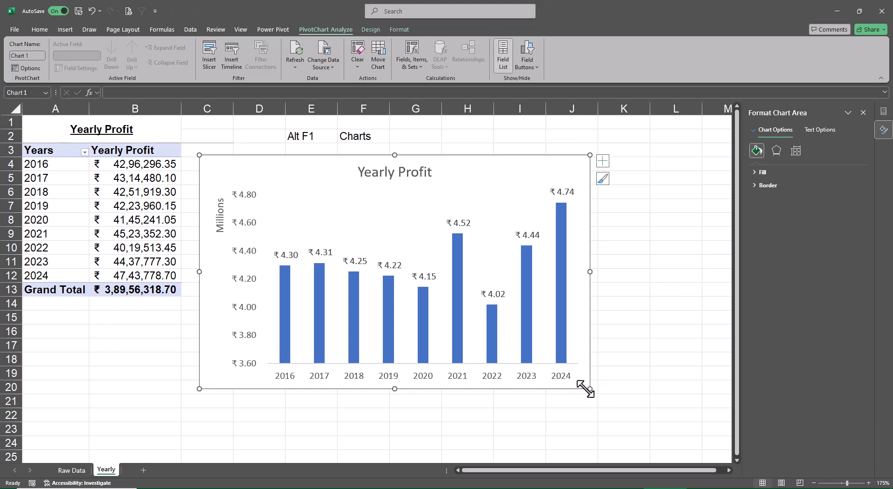
{"action": "left_click_drag", "start_coordinate": [586, 388], "coordinate": [539, 344]}
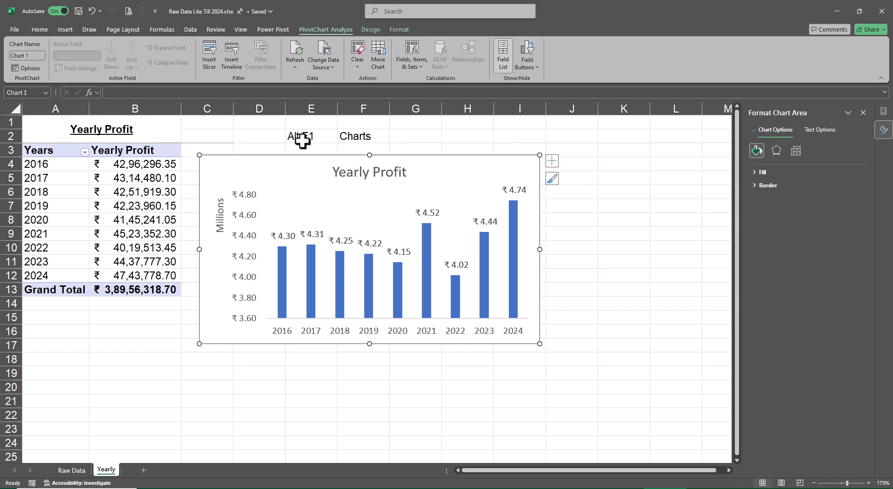
Insert a slicer for the Years field and place it beside the PivotChart, clear of the columns.
{"action": "left_click", "coordinate": [211, 56]}
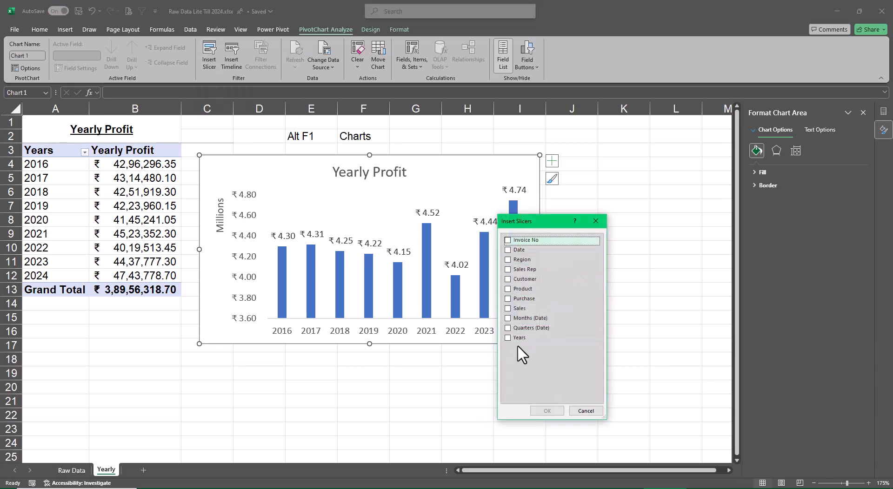
{"action": "left_click", "coordinate": [507, 338]}
{"action": "left_click", "coordinate": [547, 411]}
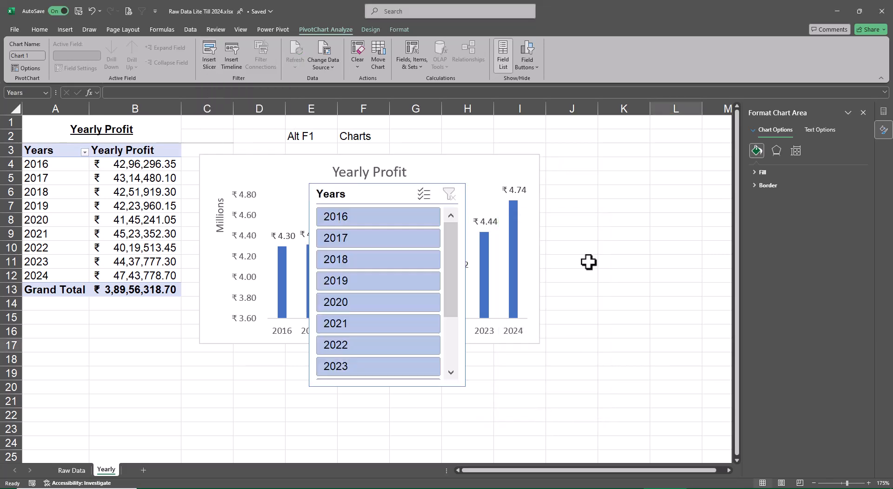
{"action": "left_click_drag", "start_coordinate": [535, 196], "coordinate": [620, 164]}
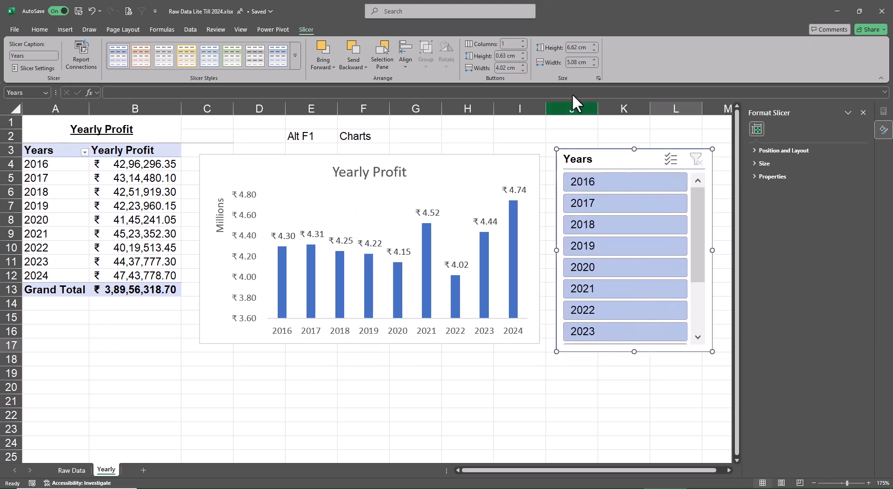
Arrange the Years slicer's buttons in 2 columns and hide items with no data.
{"action": "left_click", "coordinate": [522, 41]}
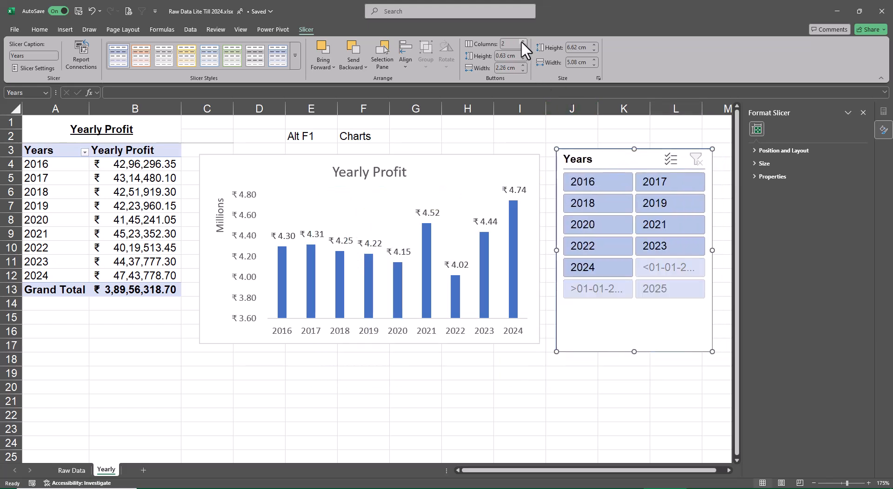
{"action": "left_click", "coordinate": [38, 68]}
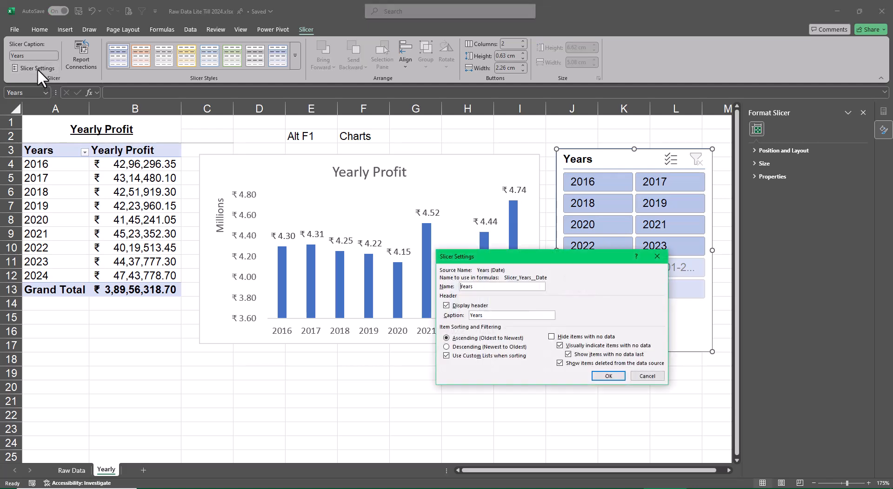
{"action": "left_click", "coordinate": [552, 337]}
{"action": "left_click", "coordinate": [608, 376]}
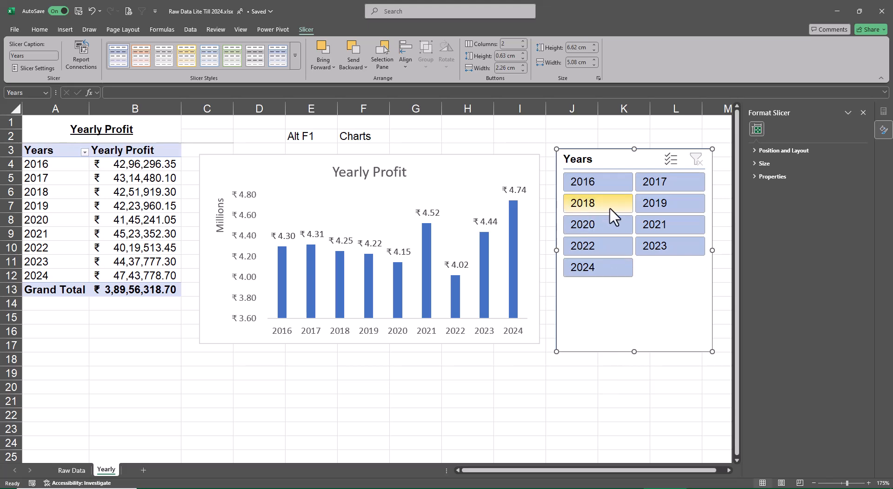
Apply the dark blue slicer style and filter the Years slicer to 2020 through 2024.
{"action": "left_click", "coordinate": [295, 55]}
{"action": "left_click", "coordinate": [119, 108]}
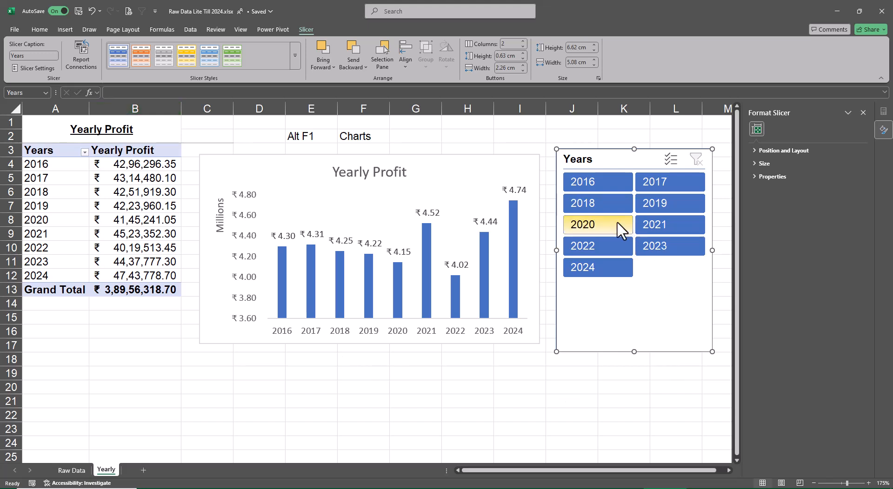
{"action": "left_click_drag", "start_coordinate": [622, 230], "coordinate": [594, 274]}
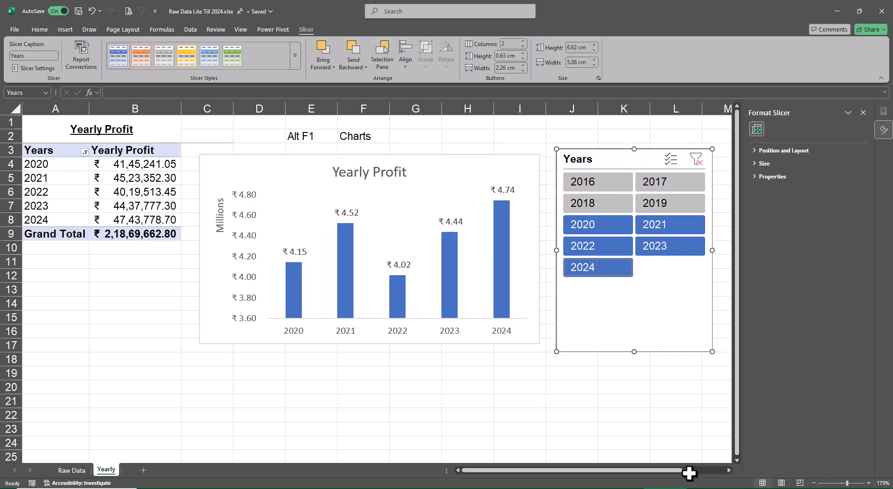
Shorten the Years slicer to a height of about 4.49 cm and move it next to the chart's edge.
{"action": "left_click_drag", "start_coordinate": [634, 352], "coordinate": [637, 287]}
{"action": "left_click_drag", "start_coordinate": [624, 163], "coordinate": [616, 171]}
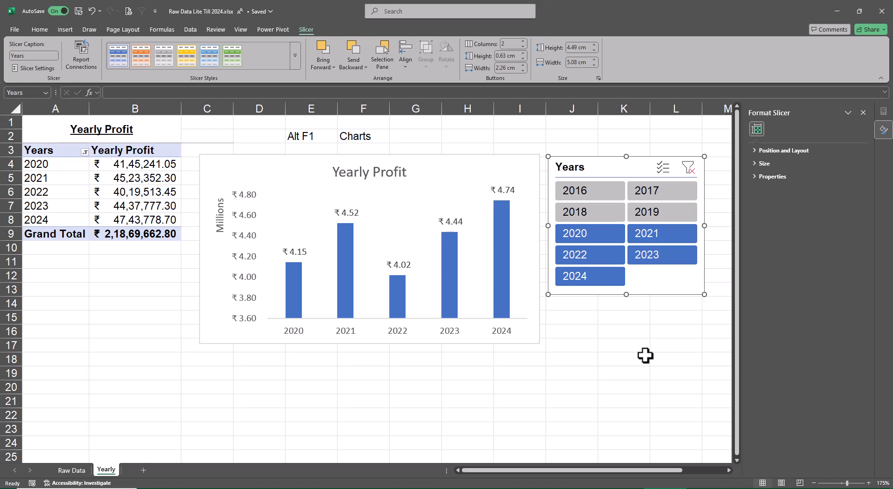
Review the Interactive Dashboard agenda and the column headers on the Raw Data sheet, closing the formatting pane.
{"action": "left_click", "coordinate": [71, 471]}
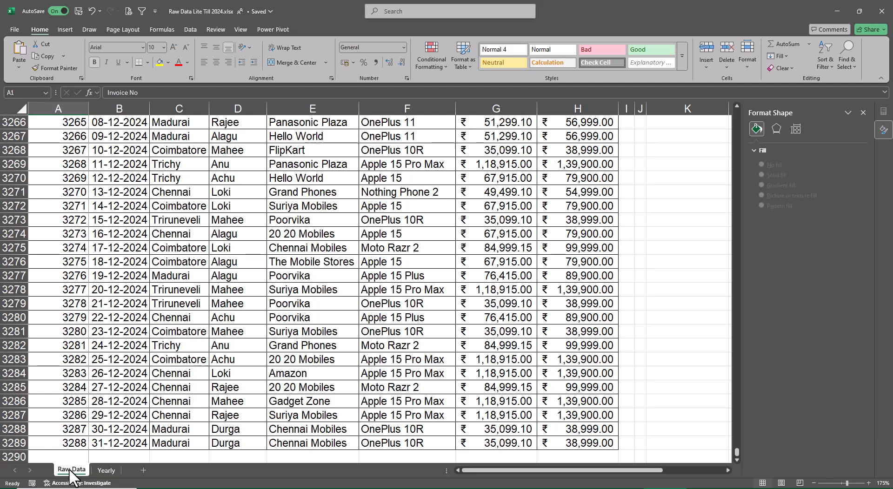
{"action": "key", "text": "ctrl+Up"}
{"action": "key", "text": "ctrl+Right"}
{"action": "key", "text": "ctrl+Right"}
{"action": "key", "text": "ctrl+Right"}
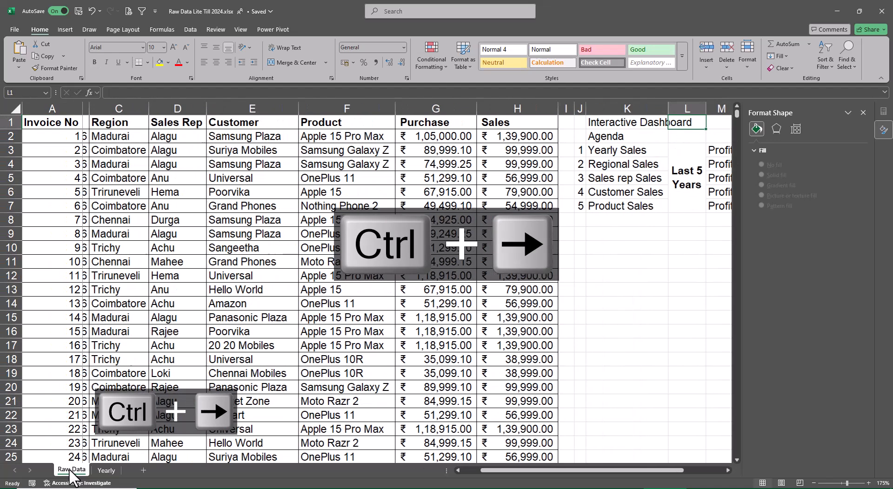
{"action": "key", "text": "Right"}
{"action": "key", "text": "Right"}
{"action": "key", "text": "Right"}
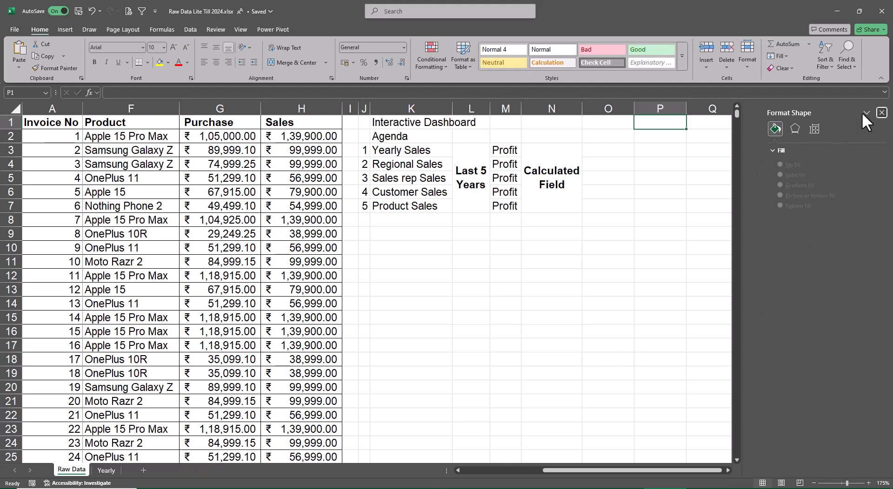
{"action": "left_click", "coordinate": [863, 112]}
{"action": "key", "text": "ctrl+Left"}
{"action": "key", "text": "ctrl+Left"}
{"action": "key", "text": "ctrl+Left"}
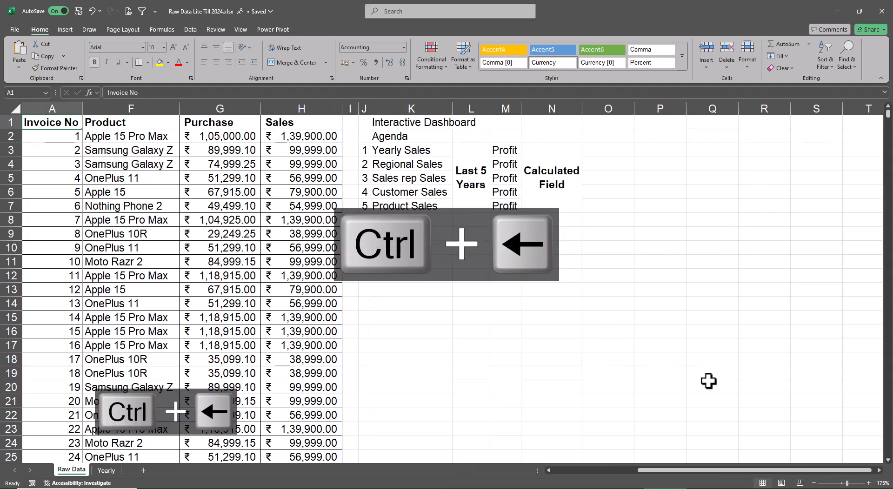
{"action": "key", "text": "Right"}
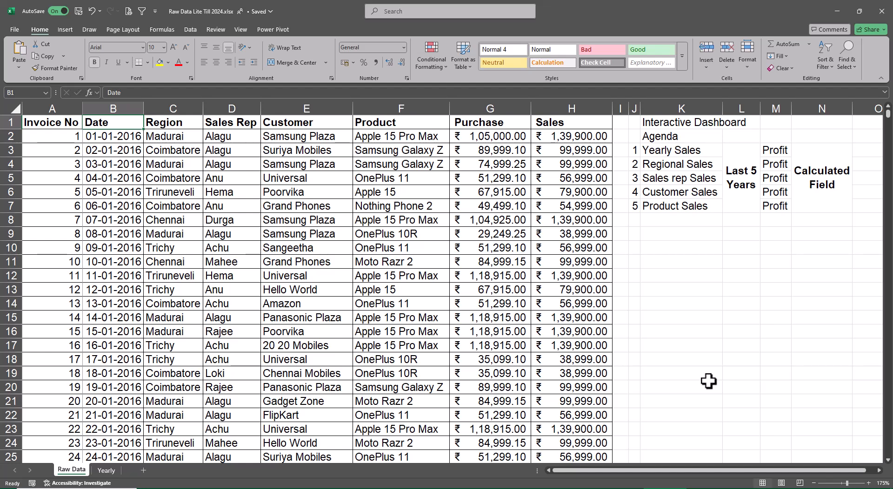
Create a copy of the Yearly sheet at the end of the workbook.
{"action": "left_click", "coordinate": [107, 471]}
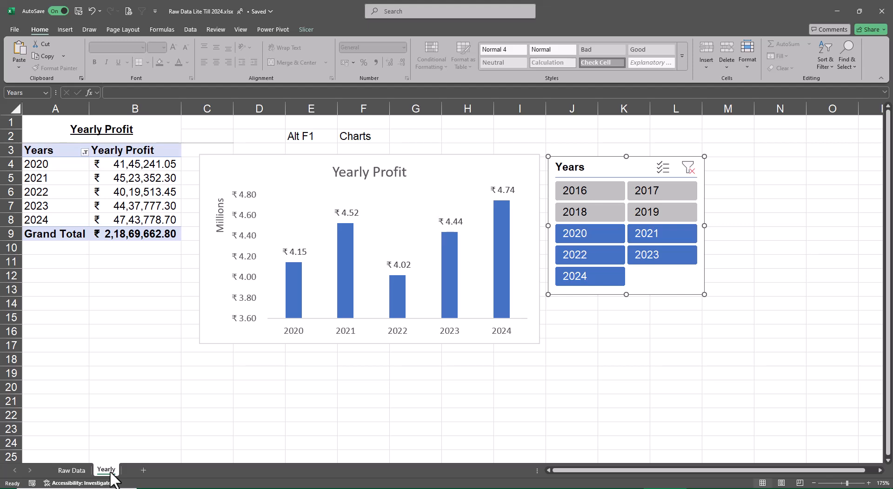
{"action": "right_click", "coordinate": [110, 471]}
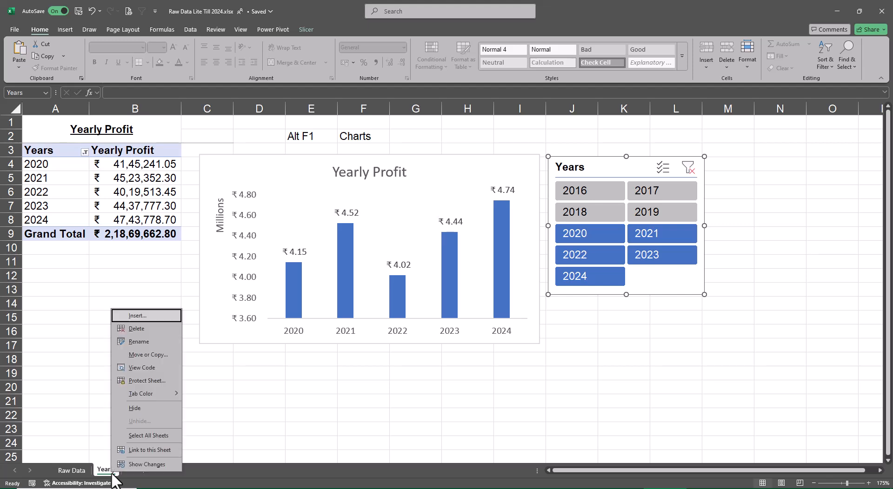
{"action": "left_click", "coordinate": [166, 356]}
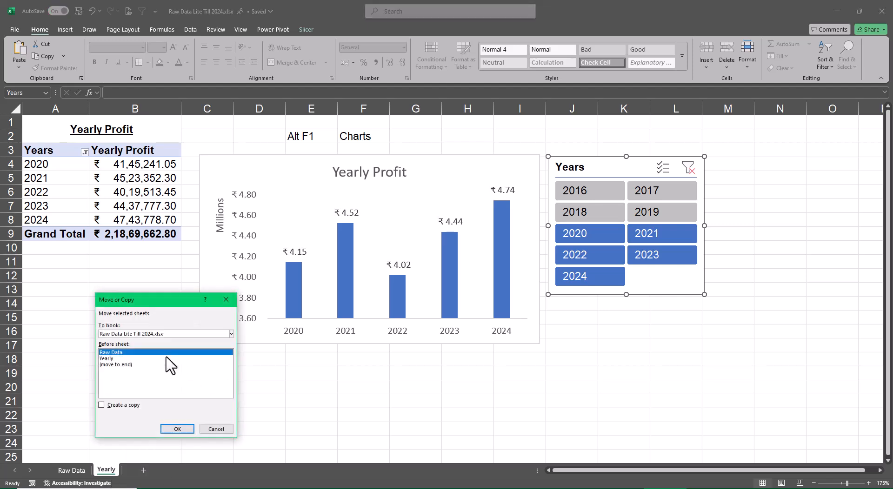
{"action": "left_click", "coordinate": [130, 365]}
{"action": "left_click", "coordinate": [101, 405]}
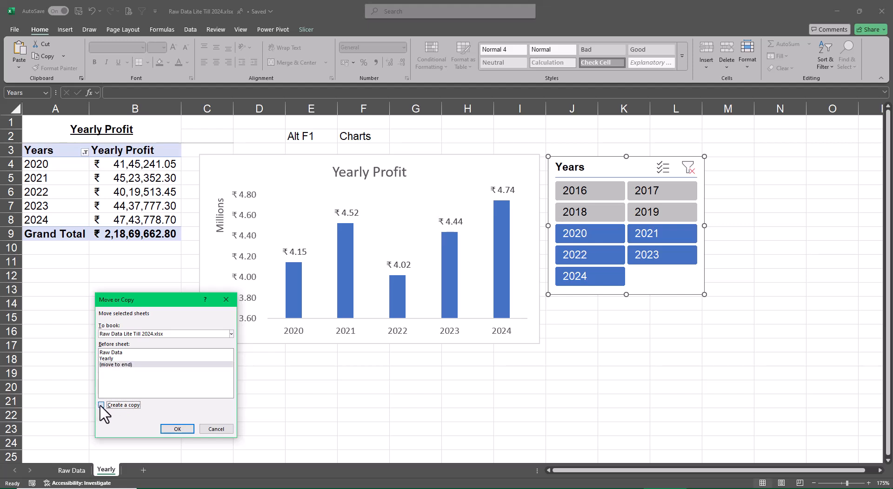
{"action": "left_click", "coordinate": [168, 428]}
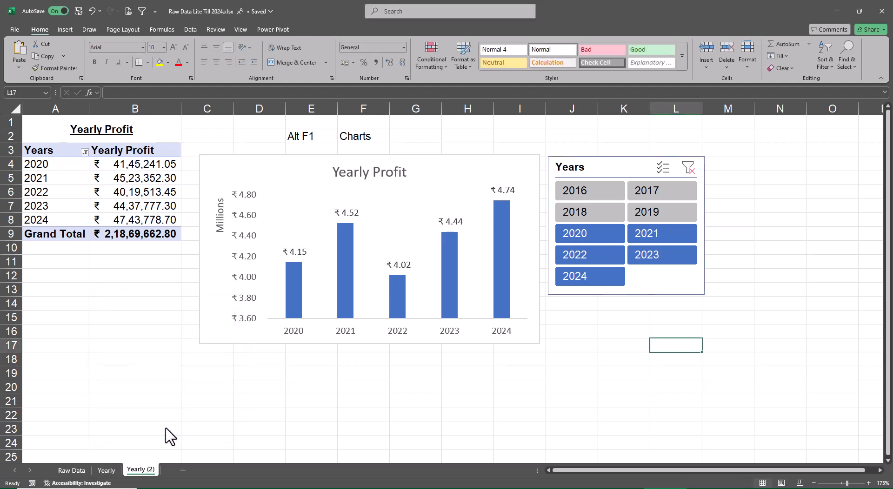
Check the agenda on the Raw Data sheet and rename the copied Yearly sheet as Regional.
{"action": "left_click", "coordinate": [74, 471]}
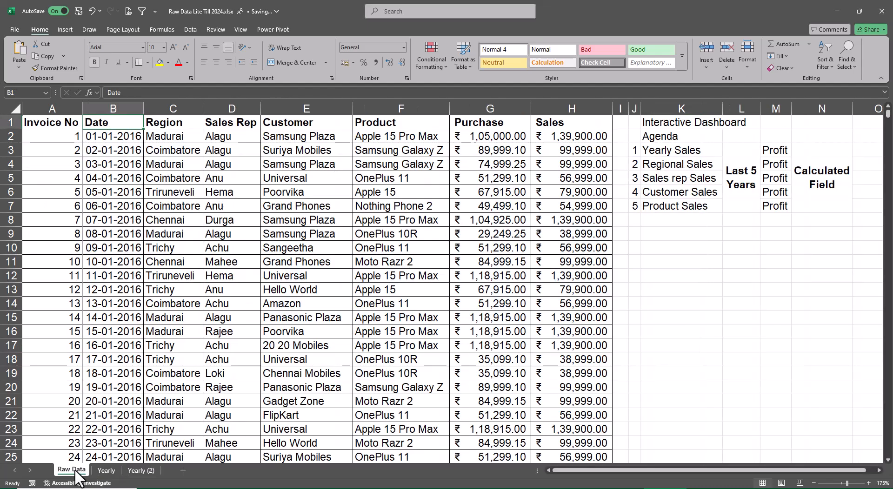
{"action": "double_click", "coordinate": [141, 470]}
{"action": "type", "text": "Regional"}
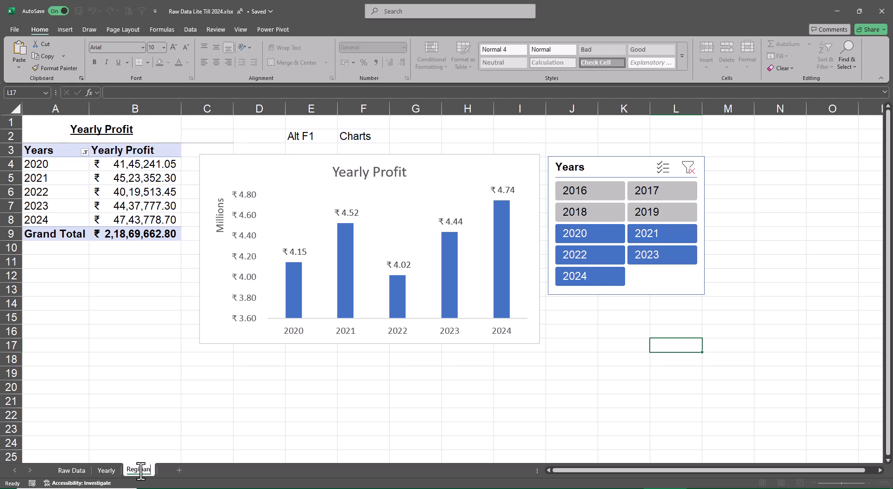
{"action": "key", "text": "BackSpace"}
{"action": "key", "text": "BackSpace"}
{"action": "type", "text": "onal"}
{"action": "key", "text": "Return"}
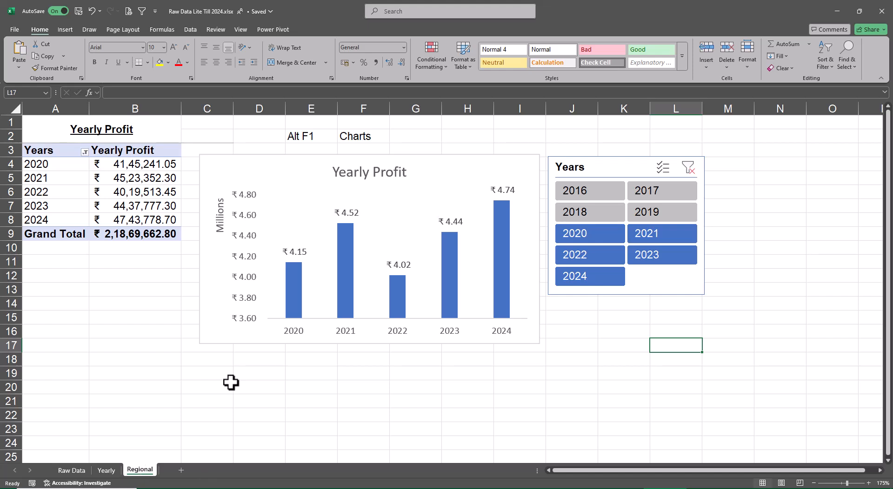
Change the heading in cell A1 of the Regional sheet to "Regional Profit".
{"action": "left_click", "coordinate": [105, 133]}
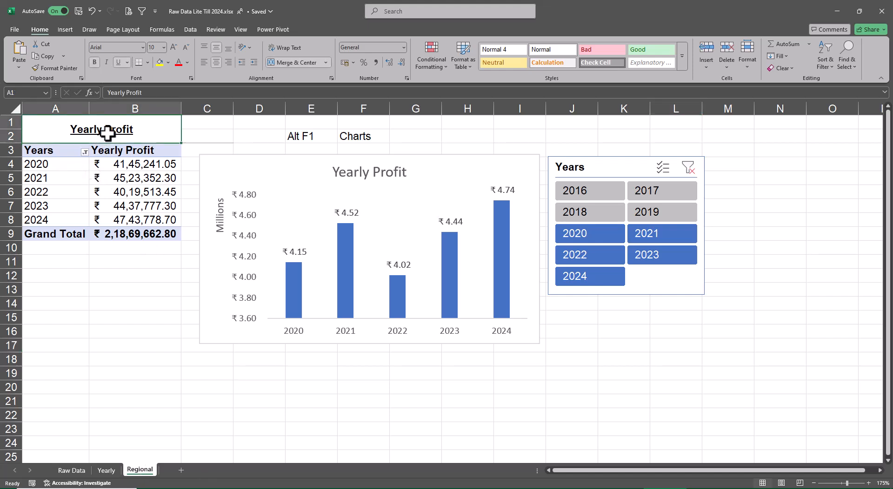
{"action": "key", "text": "F2"}
{"action": "key", "text": "Home"}
{"action": "key", "text": "Delete"}
{"action": "key", "text": "Delete"}
{"action": "key", "text": "Delete"}
{"action": "key", "text": "Delete"}
{"action": "key", "text": "Delete"}
{"action": "key", "text": "Delete"}
{"action": "key", "text": "Delete"}
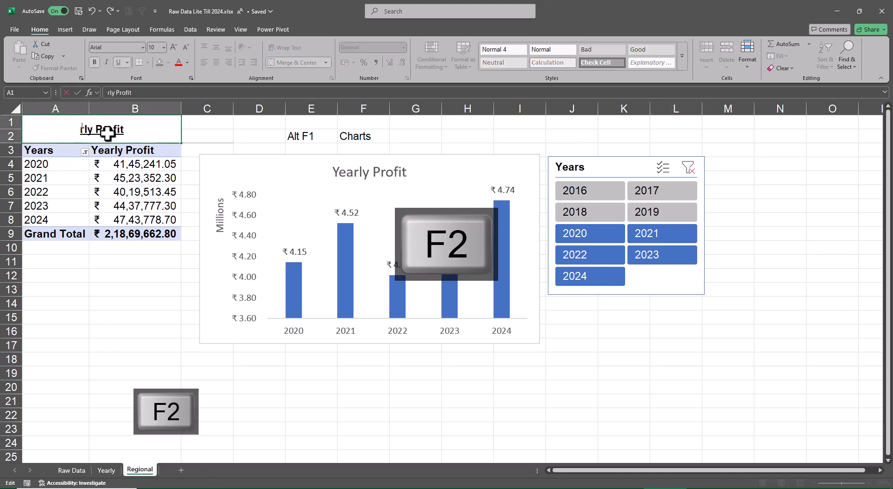
{"action": "type", "text": "Reg"}
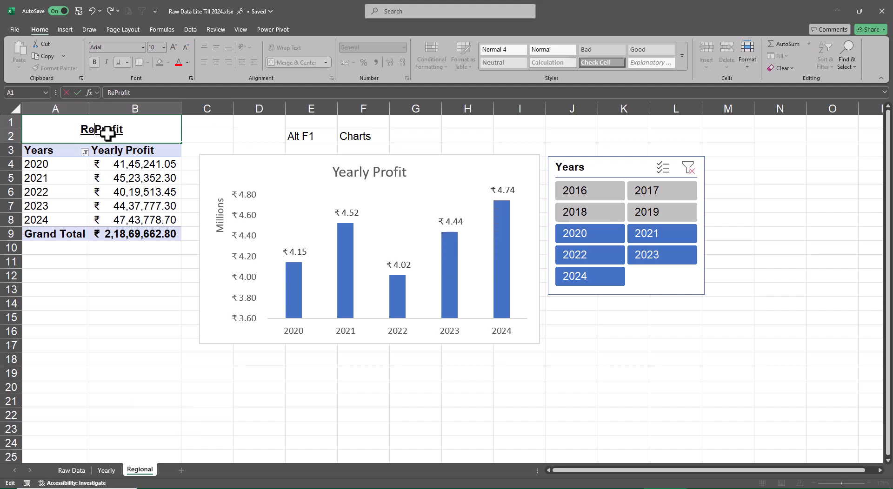
{"action": "type", "text": "iona"}
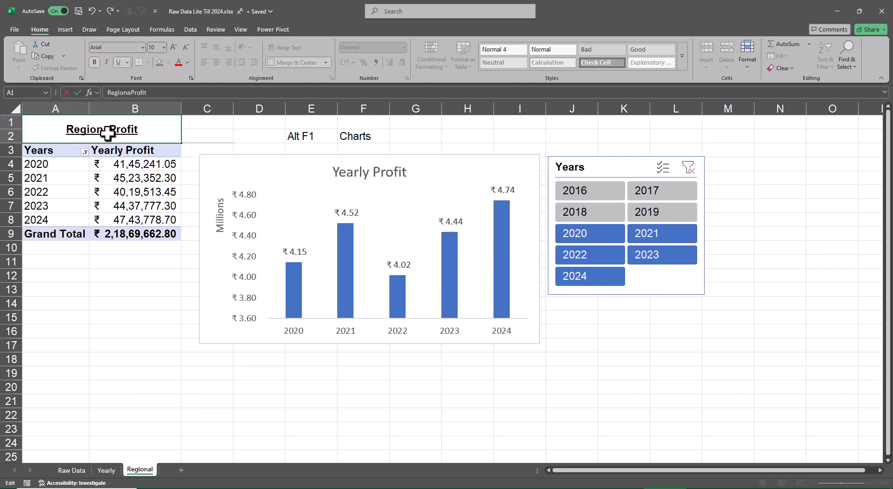
{"action": "type", "text": "l"}
{"action": "key", "text": "Return"}
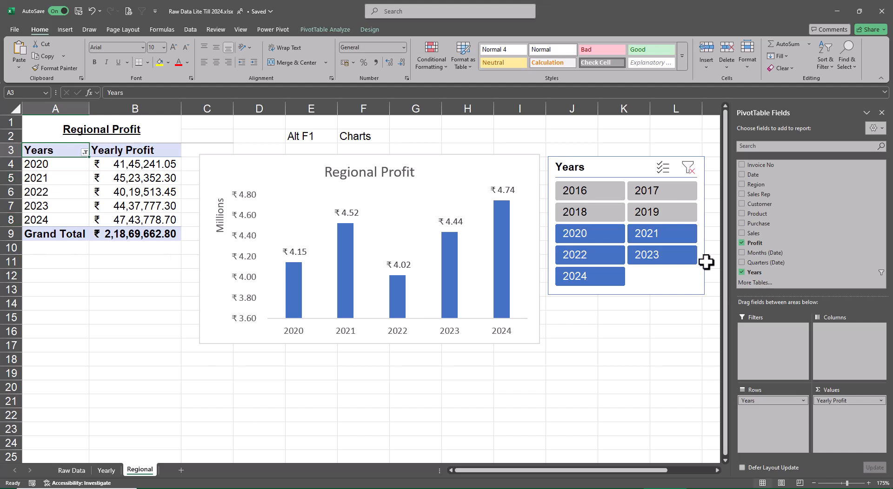
Replace Years with Region in the PivotTable rows and align the Years slicer with the chart's top edge.
{"action": "left_click", "coordinate": [742, 271]}
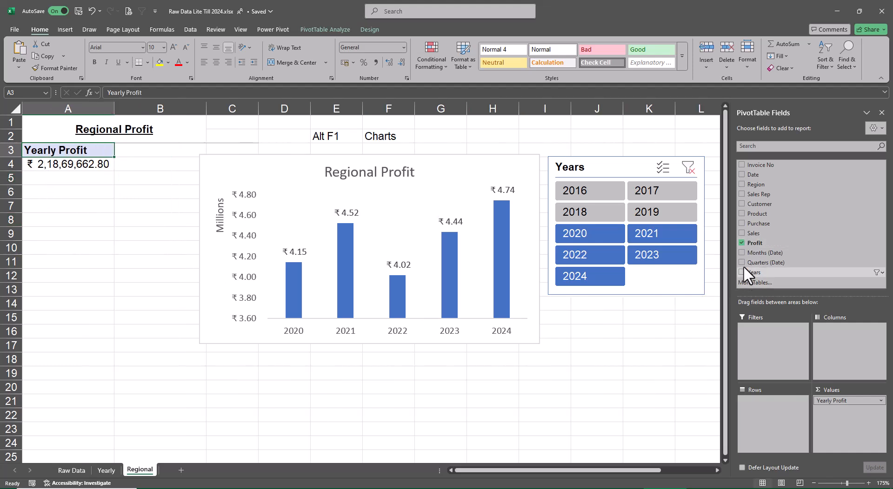
{"action": "left_click", "coordinate": [742, 184]}
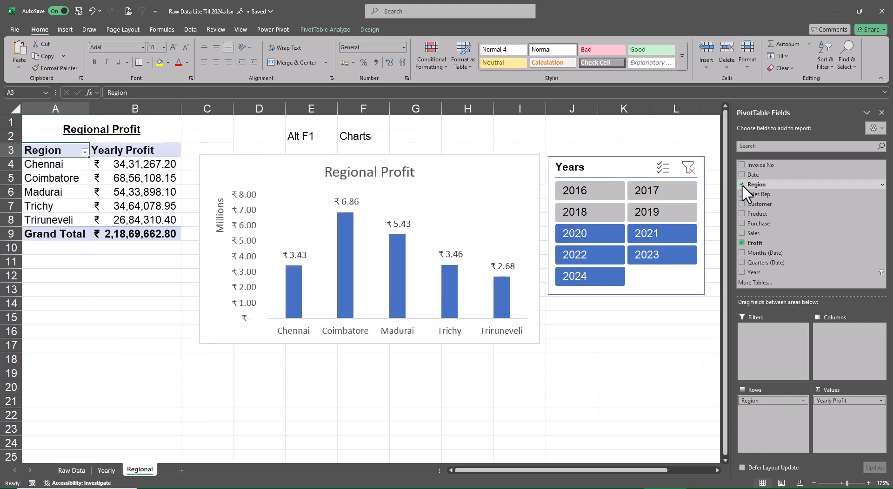
{"action": "left_click", "coordinate": [616, 171]}
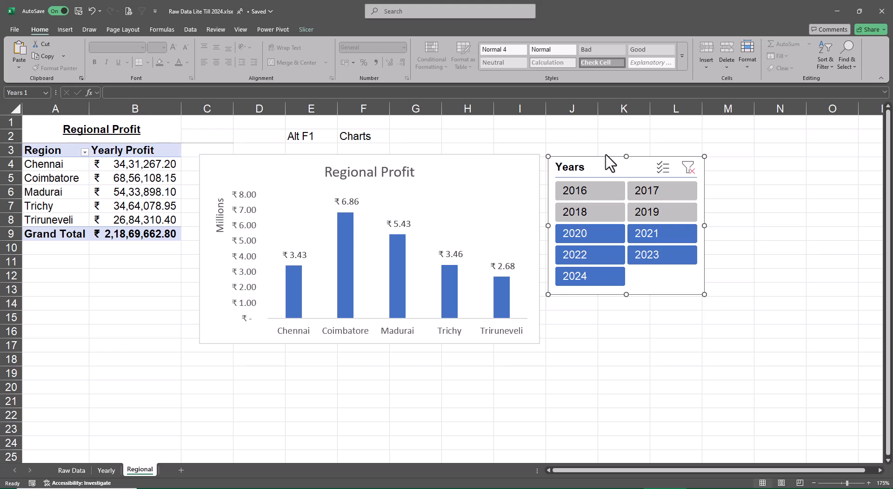
{"action": "mouse_move", "coordinate": [604, 166]}
{"action": "left_mouse_down"}
{"action": "mouse_move", "coordinate": [602, 141]}
{"action": "mouse_move", "coordinate": [600, 164]}
{"action": "left_mouse_up"}
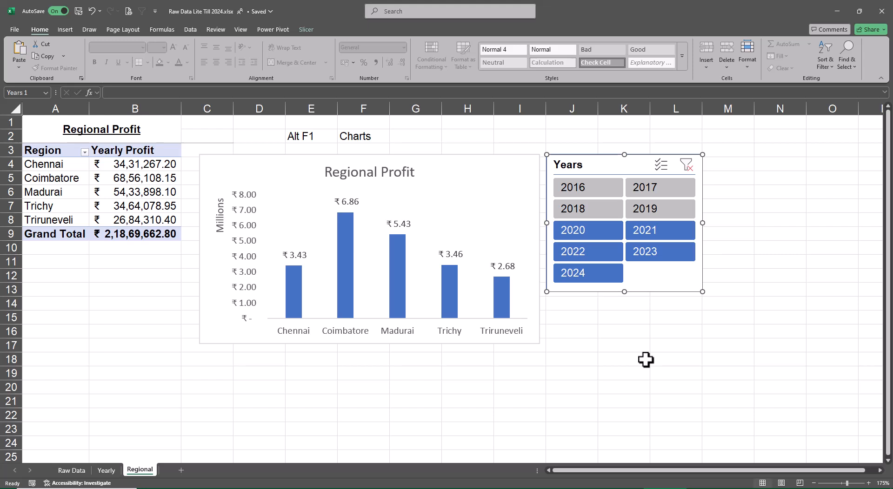
Recolor the Regional Profit chart's columns orange with Colorful Palette 3.
{"action": "left_click", "coordinate": [506, 302]}
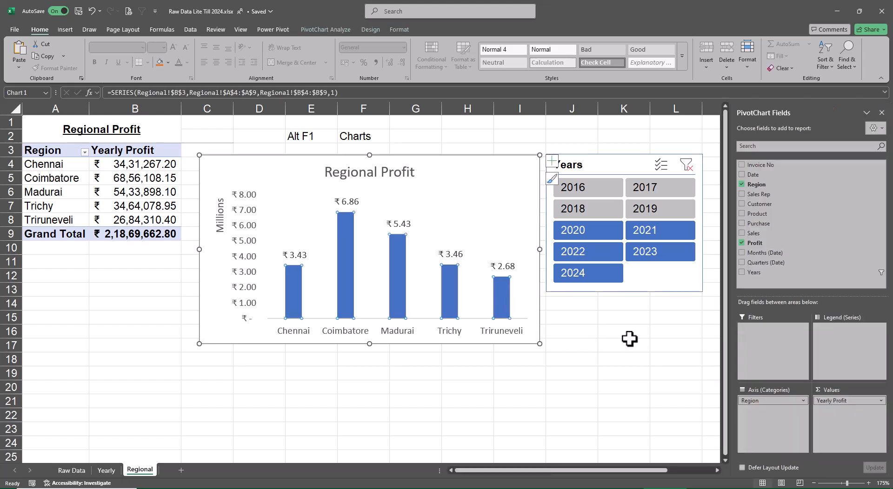
{"action": "left_click", "coordinate": [332, 29]}
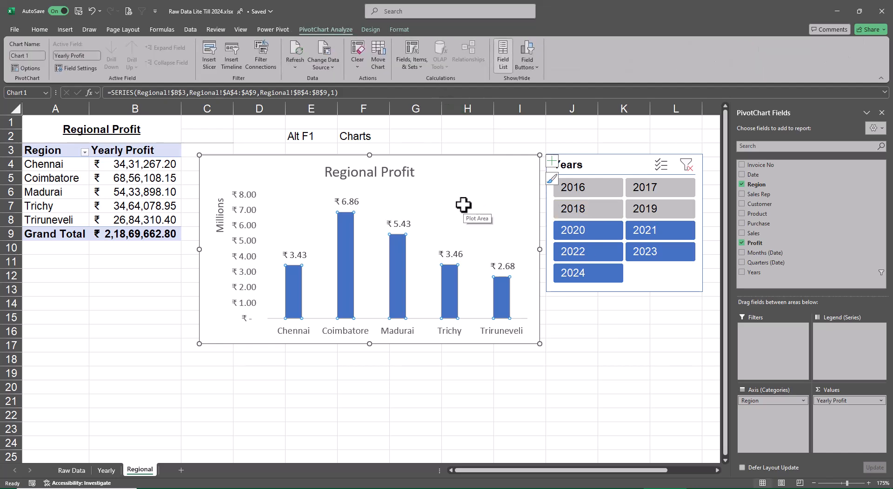
{"action": "left_click", "coordinate": [371, 30]}
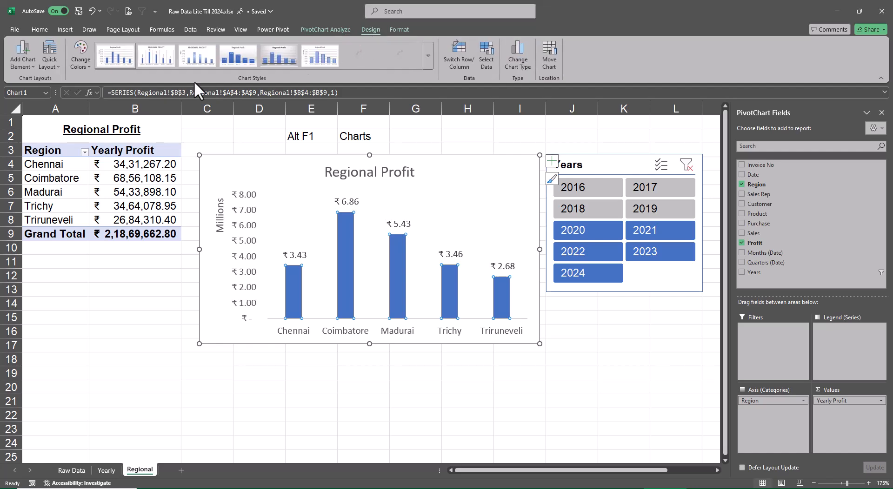
{"action": "left_click", "coordinate": [398, 28]}
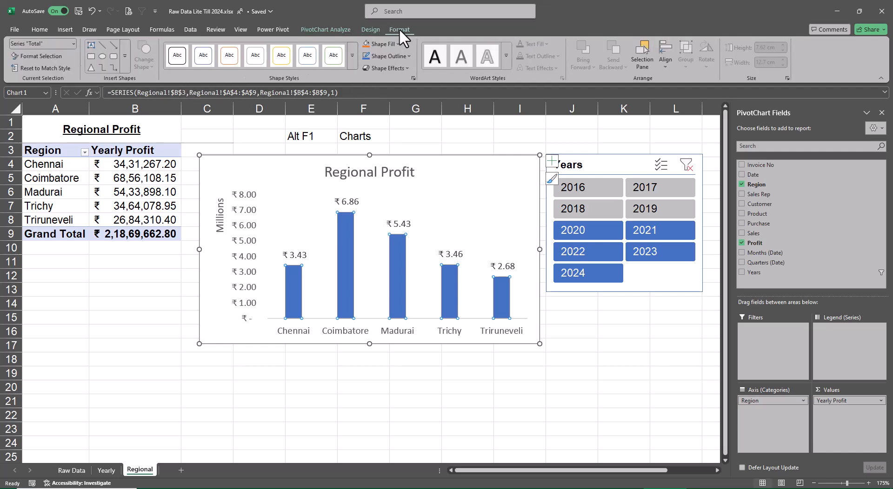
{"action": "left_click", "coordinate": [460, 203]}
{"action": "left_click", "coordinate": [502, 302]}
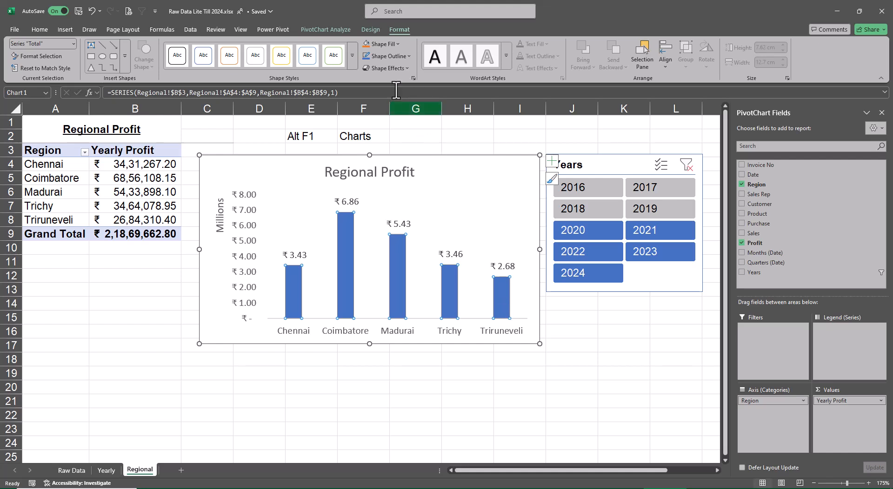
{"action": "left_click", "coordinate": [371, 30]}
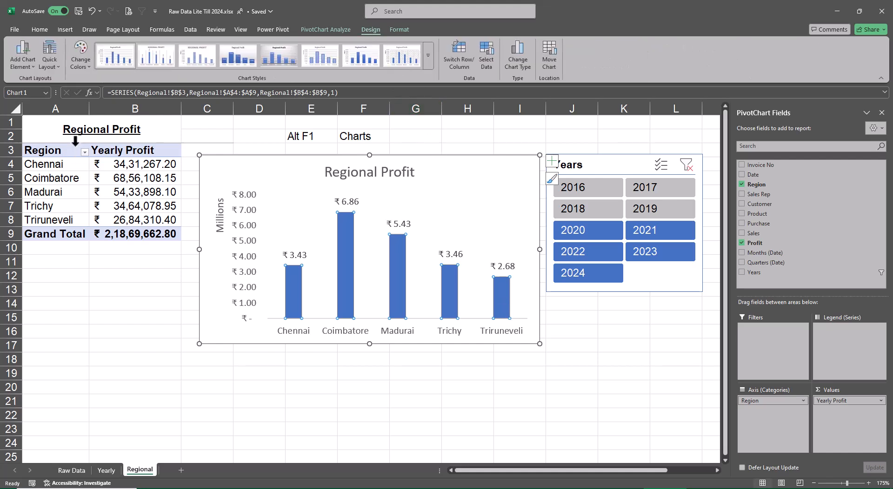
{"action": "left_click", "coordinate": [70, 64]}
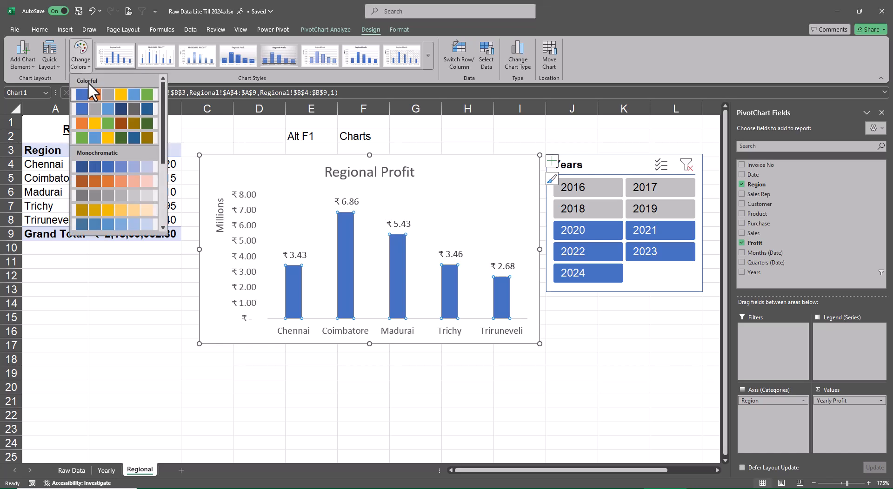
{"action": "left_click", "coordinate": [104, 125]}
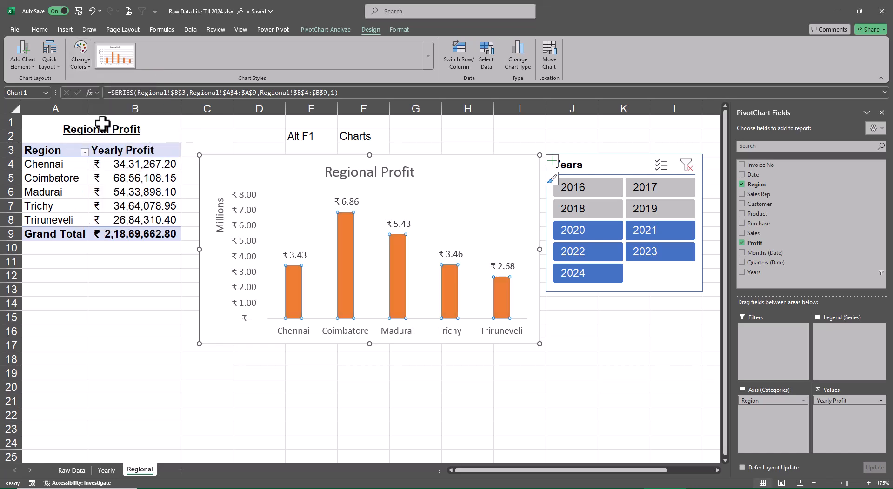
Apply the orange slicer style to the Years slicer on the Regional sheet.
{"action": "left_click", "coordinate": [621, 161]}
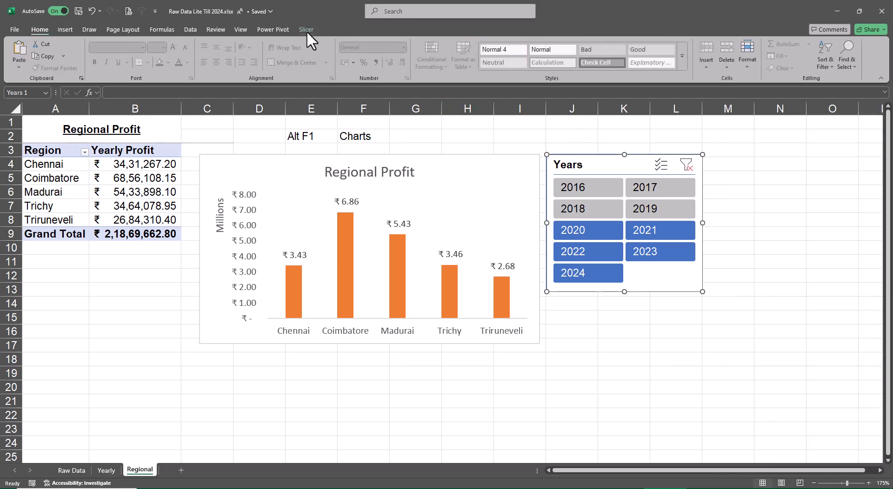
{"action": "left_click", "coordinate": [306, 30]}
{"action": "left_click", "coordinate": [142, 59]}
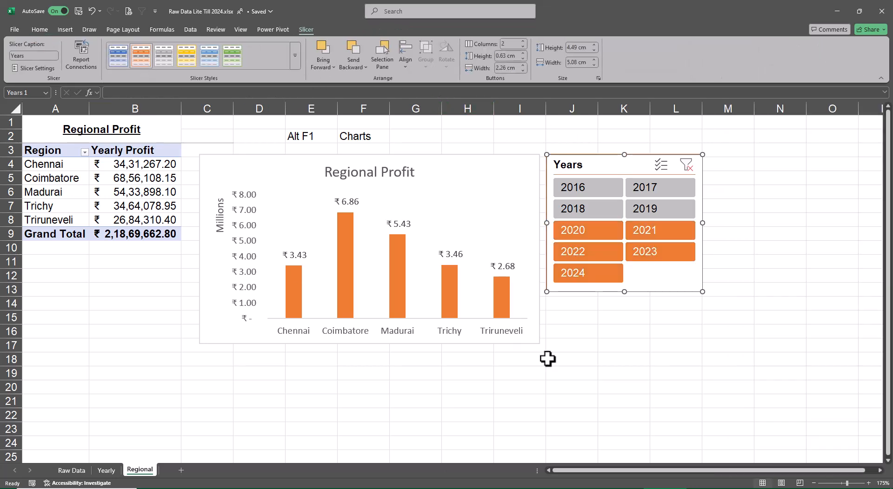
{"action": "left_click", "coordinate": [624, 373]}
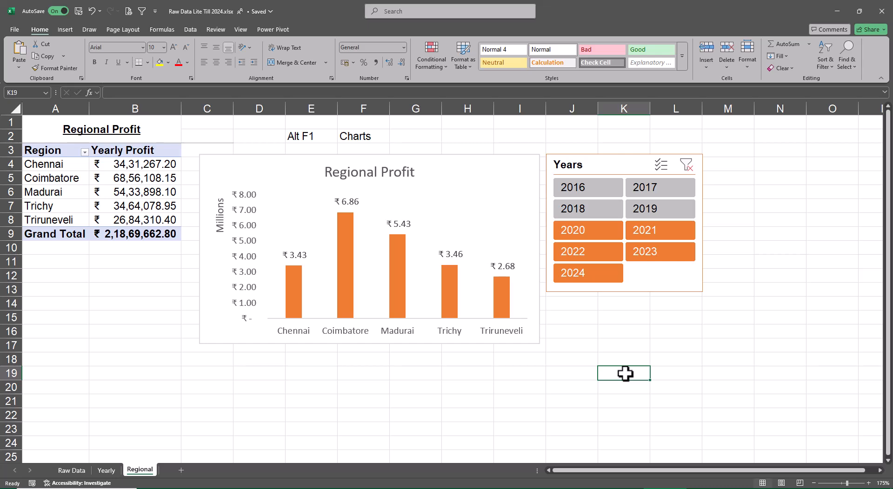
Check the agenda on the Raw Data sheet and create a copy of the Regional sheet at the end of the workbook.
{"action": "left_click", "coordinate": [73, 471]}
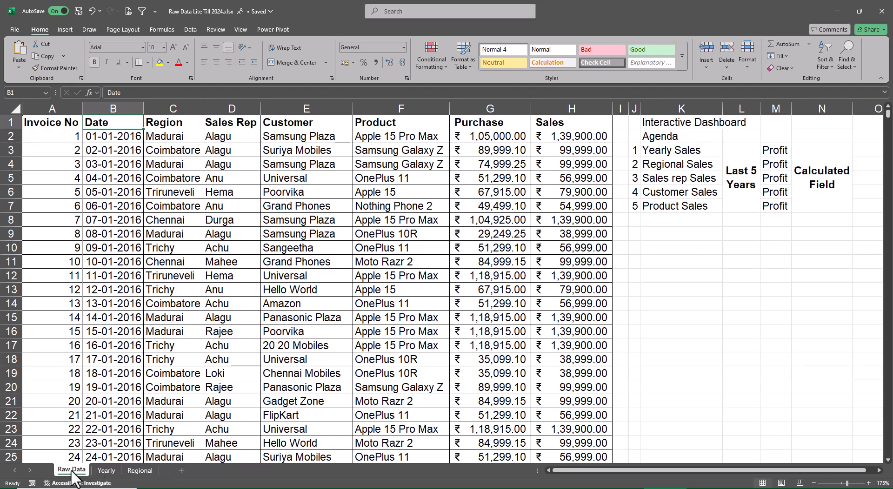
{"action": "left_click", "coordinate": [140, 471]}
{"action": "right_click", "coordinate": [141, 471]}
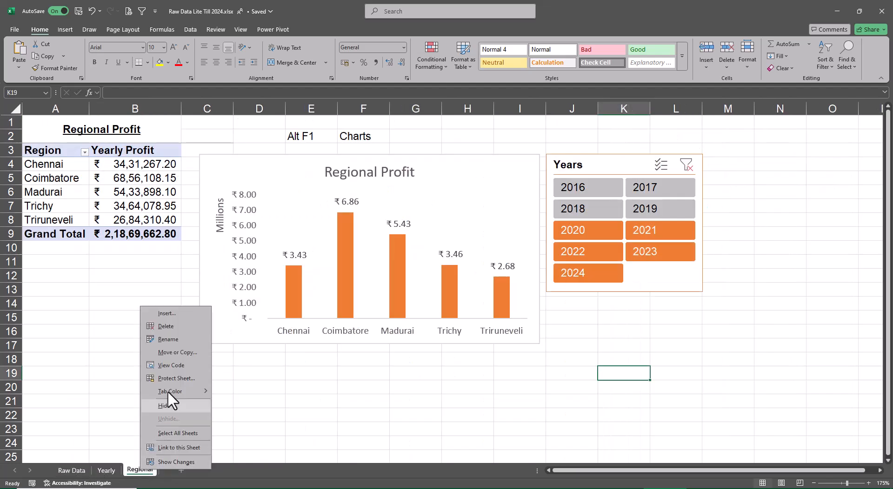
{"action": "left_click", "coordinate": [177, 353]}
{"action": "left_click", "coordinate": [181, 371]}
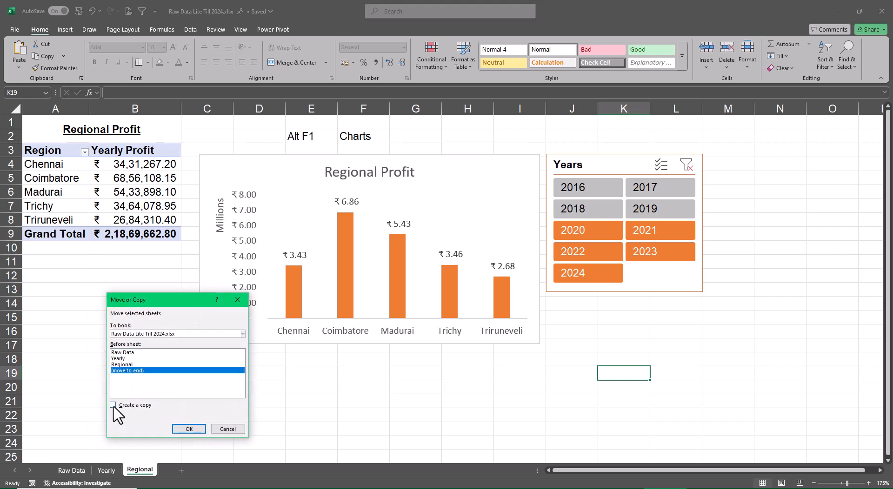
{"action": "left_click", "coordinate": [115, 406]}
{"action": "left_click", "coordinate": [189, 429]}
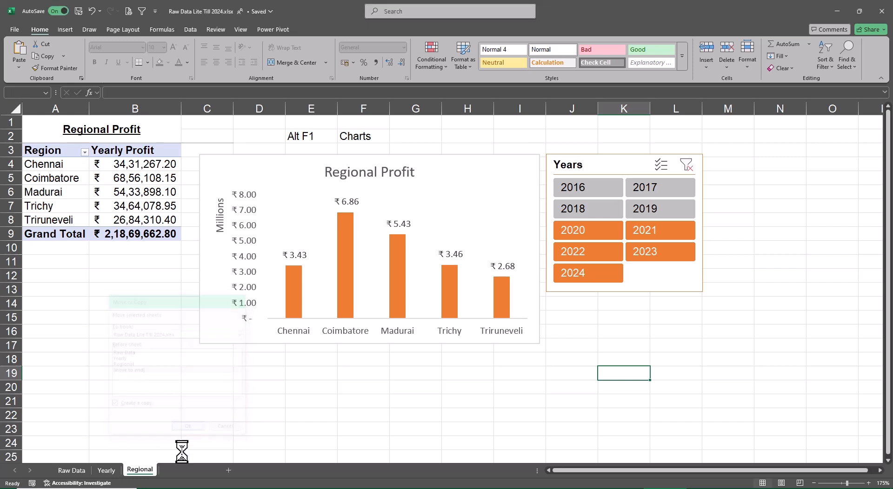
Create a second copy of the Regional sheet at the end of the workbook.
{"action": "right_click", "coordinate": [146, 471]}
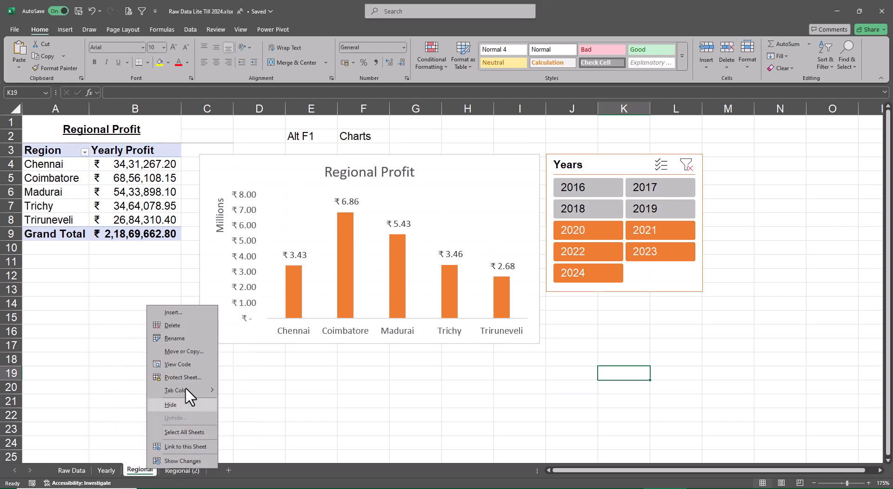
{"action": "left_click", "coordinate": [192, 353]}
{"action": "left_click", "coordinate": [149, 374]}
{"action": "left_click", "coordinate": [139, 403]}
{"action": "left_click", "coordinate": [195, 426]}
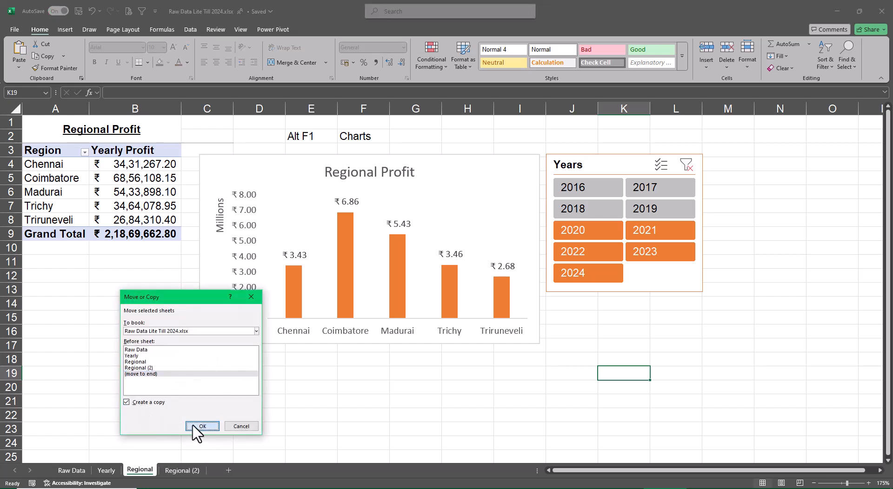
Create a third copy of the Regional sheet at the end of the workbook.
{"action": "right_click", "coordinate": [145, 471]}
{"action": "left_click", "coordinate": [188, 352]}
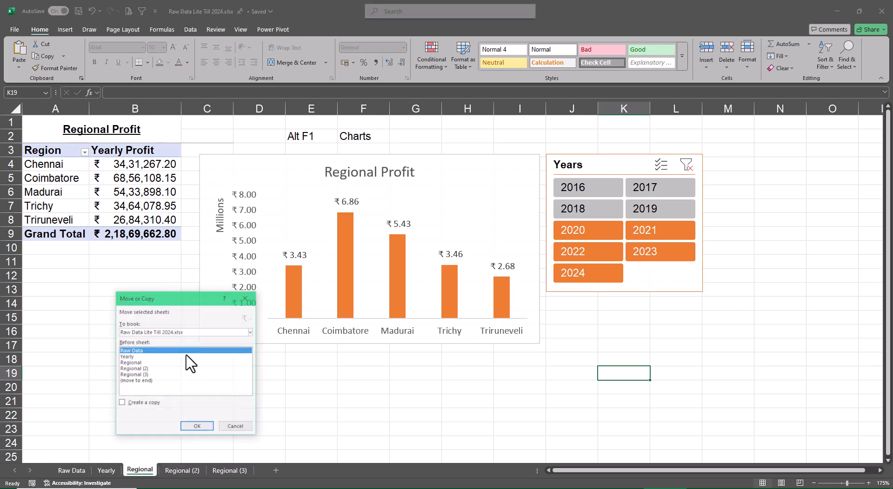
{"action": "left_click", "coordinate": [147, 381]}
{"action": "left_click", "coordinate": [141, 403]}
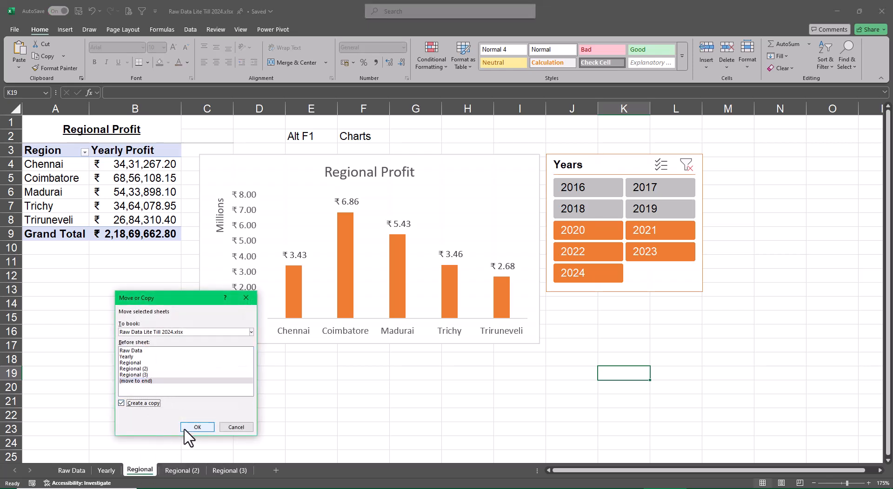
{"action": "left_click", "coordinate": [186, 428]}
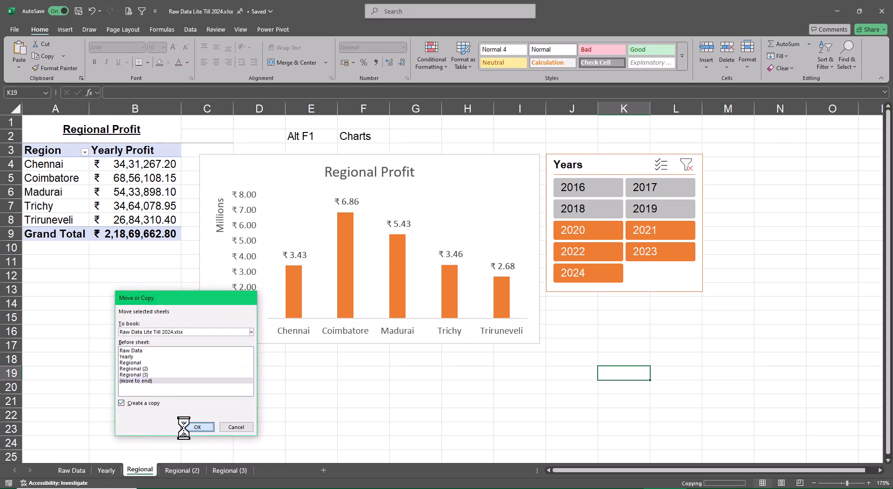
Rename the Regional (2) sheet as Rep.
{"action": "left_click", "coordinate": [189, 471]}
{"action": "double_click", "coordinate": [187, 470]}
{"action": "key", "text": "BackSpace"}
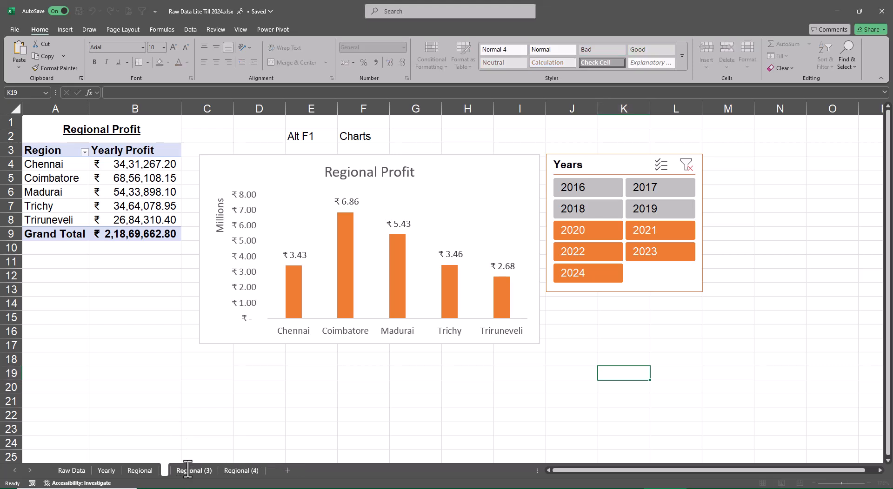
{"action": "type", "text": "Rep"}
{"action": "key", "text": "Return"}
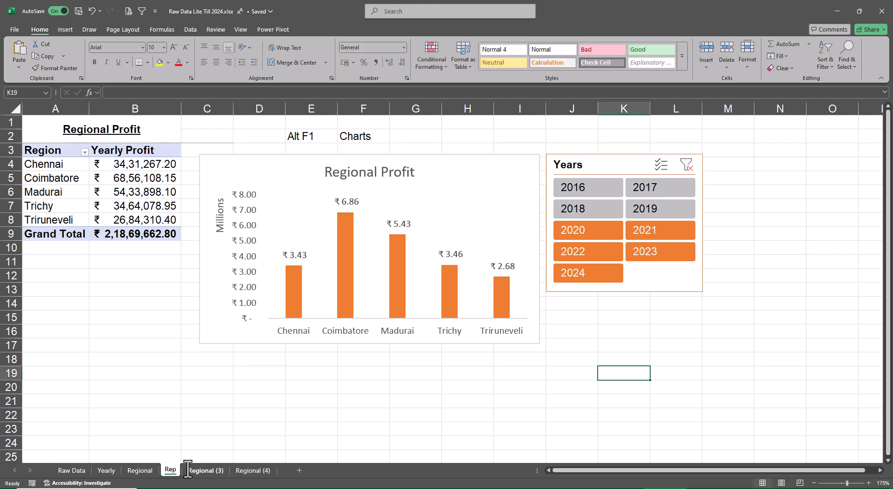
Change the Rep sheet's heading to "Sales Rep Profit" and replace Region with Sales Rep in the pivot table rows.
{"action": "left_click", "coordinate": [95, 132]}
{"action": "key", "text": "F2"}
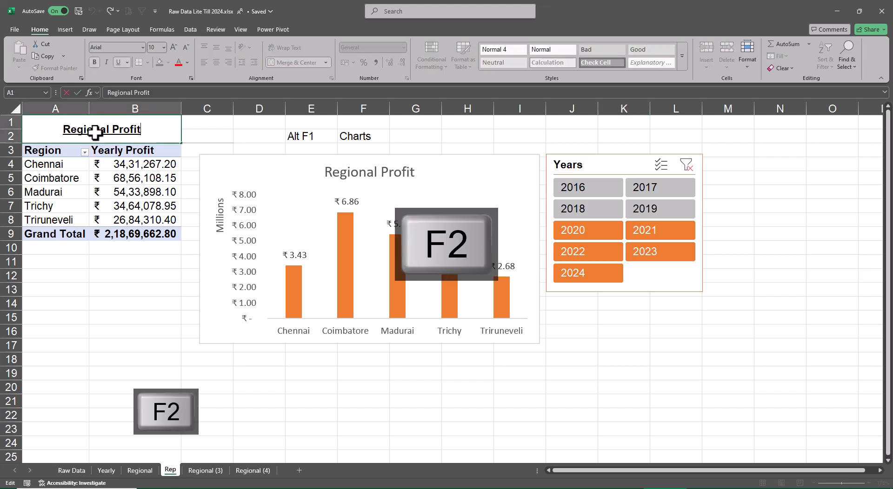
{"action": "key", "text": "Home"}
{"action": "key", "text": "Delete"}
{"action": "key", "text": "Delete"}
{"action": "key", "text": "Delete"}
{"action": "key", "text": "Delete"}
{"action": "key", "text": "Delete"}
{"action": "key", "text": "Delete"}
{"action": "key", "text": "Delete"}
{"action": "key", "text": "Delete"}
{"action": "key", "text": "Delete"}
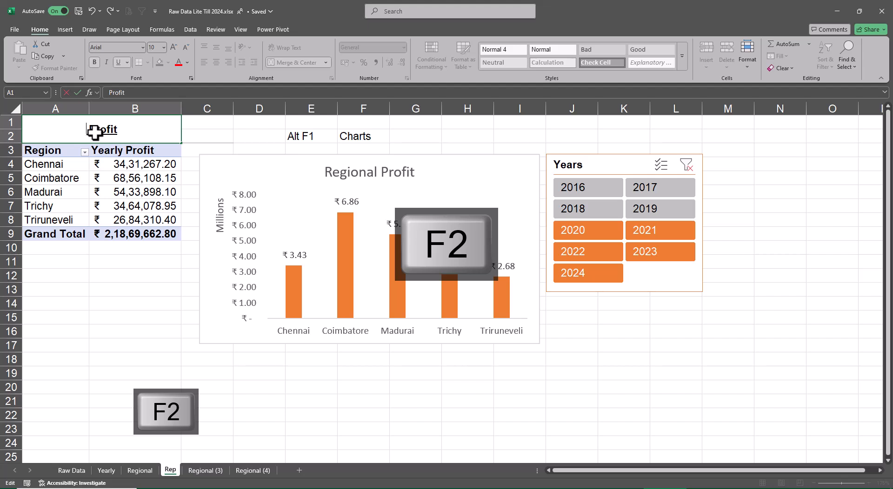
{"action": "type", "text": "Sales Rep"}
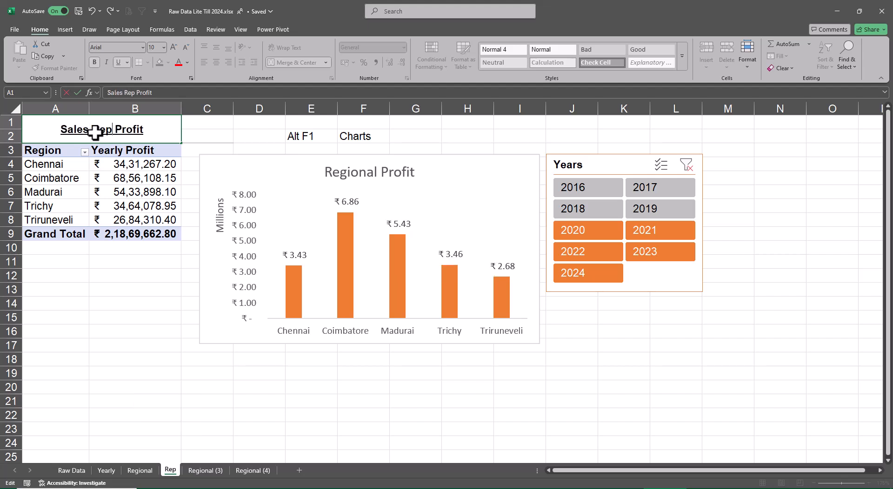
{"action": "key", "text": "Return"}
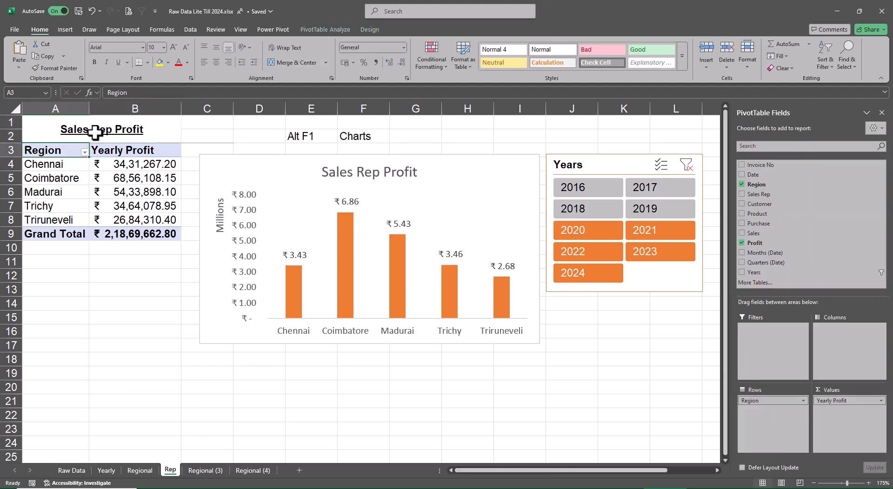
{"action": "left_click", "coordinate": [742, 184]}
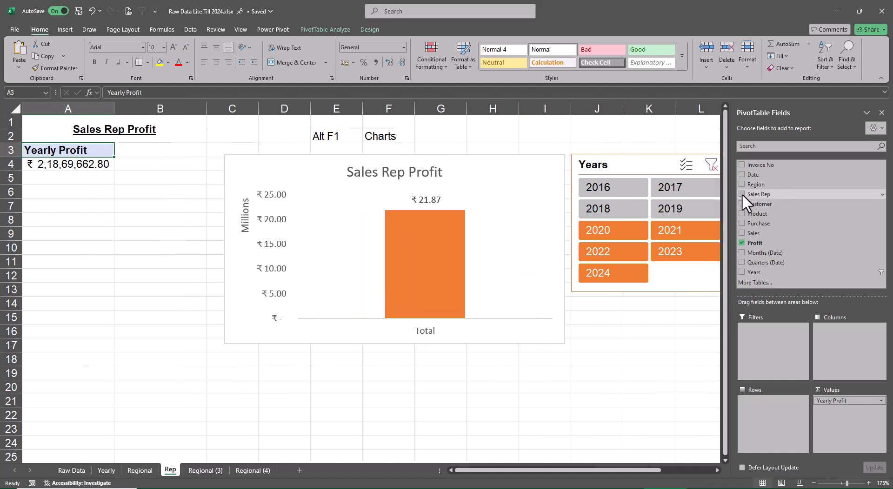
{"action": "left_click", "coordinate": [742, 194]}
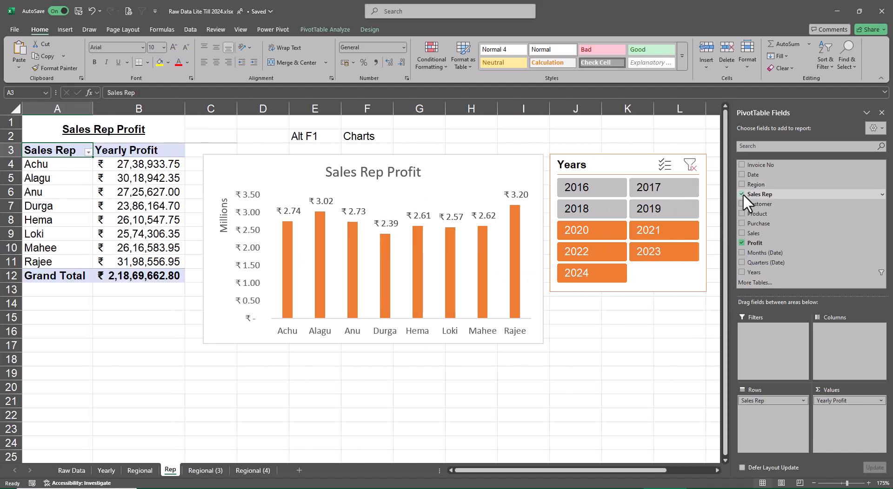
Recolor the Sales Rep Profit chart's columns green with the fourth Colorful palette.
{"action": "left_click", "coordinate": [527, 165]}
{"action": "left_click", "coordinate": [370, 29]}
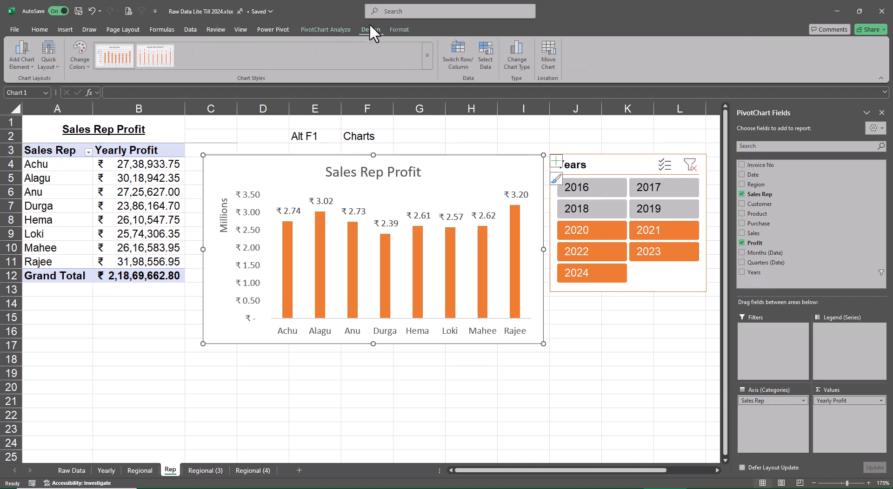
{"action": "left_click", "coordinate": [89, 57]}
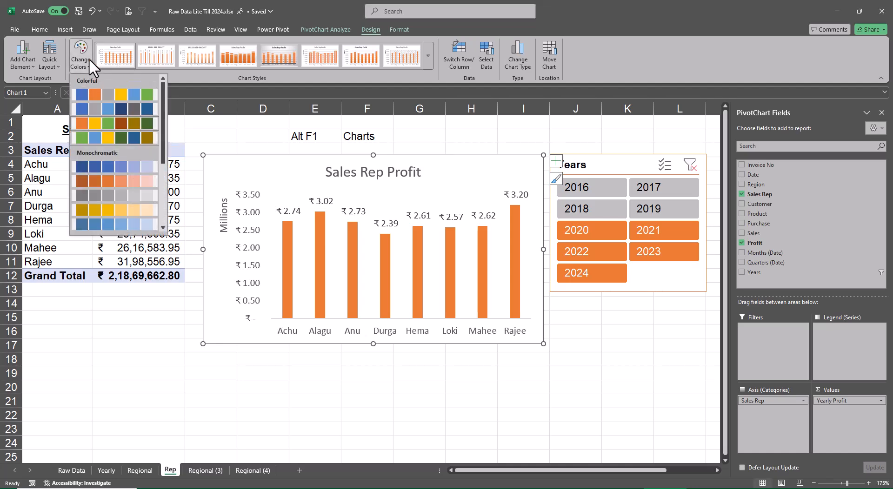
{"action": "left_click", "coordinate": [111, 139]}
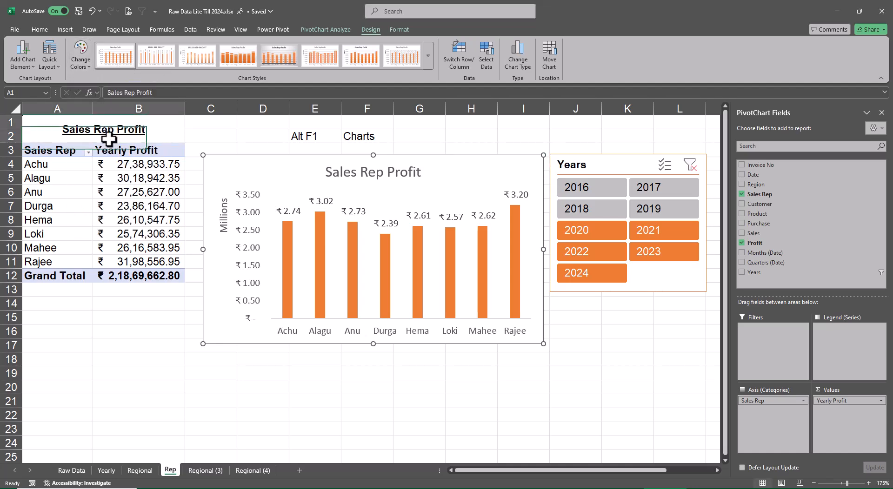
{"action": "left_click", "coordinate": [136, 135]}
Apply the green slicer style to the Years slicer on the Rep sheet.
{"action": "left_click", "coordinate": [600, 170]}
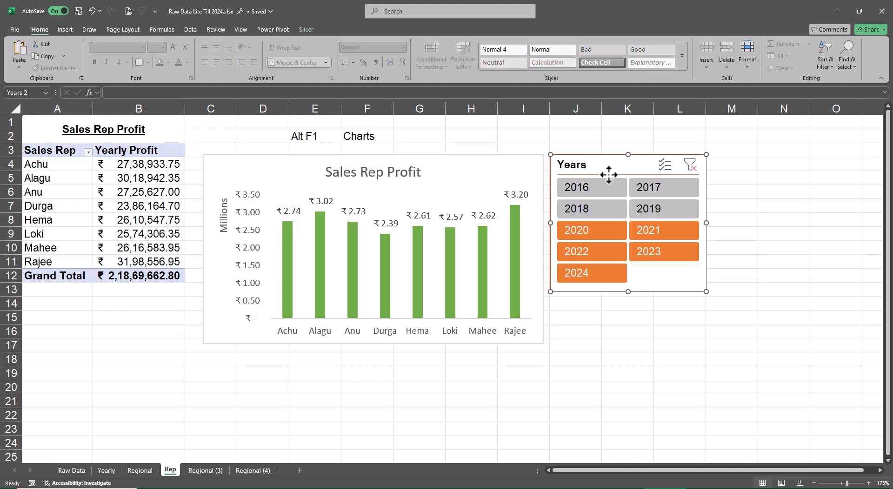
{"action": "left_click", "coordinate": [303, 29]}
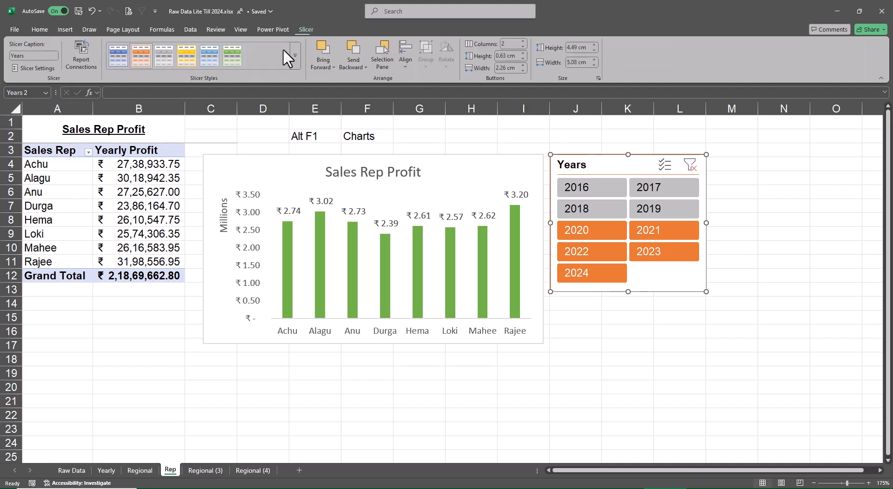
{"action": "left_click", "coordinate": [234, 59]}
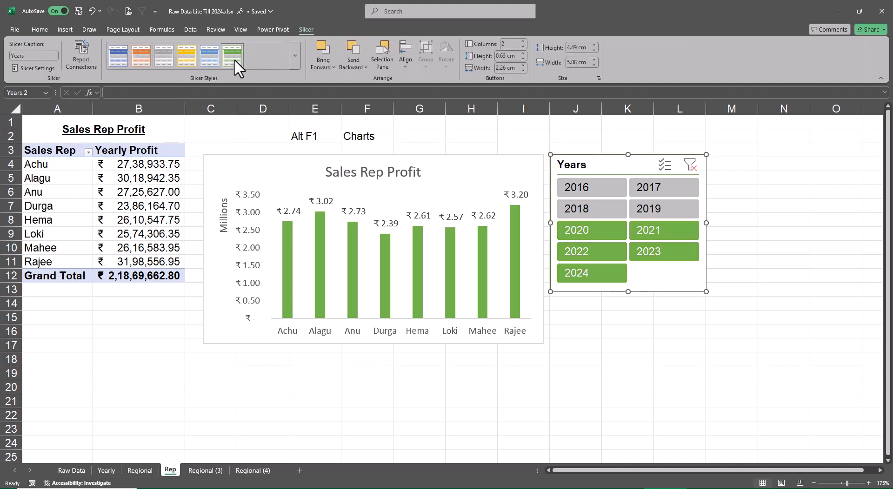
{"action": "left_click", "coordinate": [641, 336]}
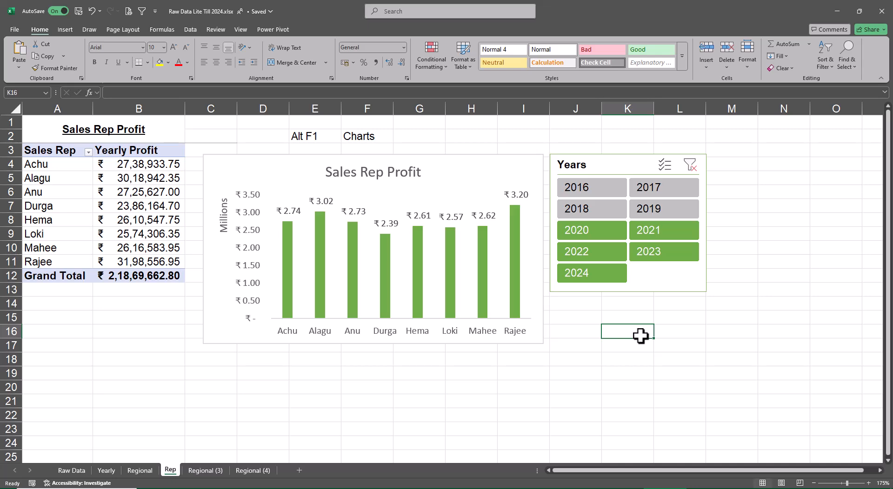
Rename the Regional (3) sheet as Customer.
{"action": "left_click", "coordinate": [205, 471]}
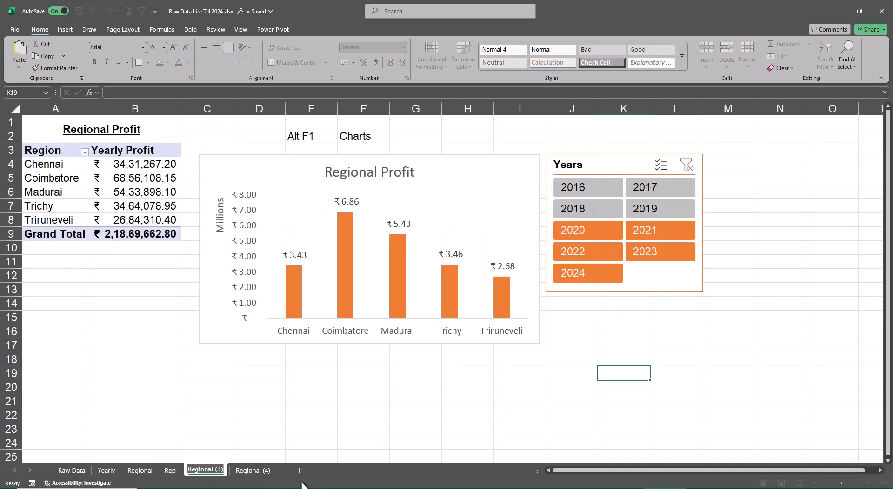
{"action": "type", "text": "Customer"}
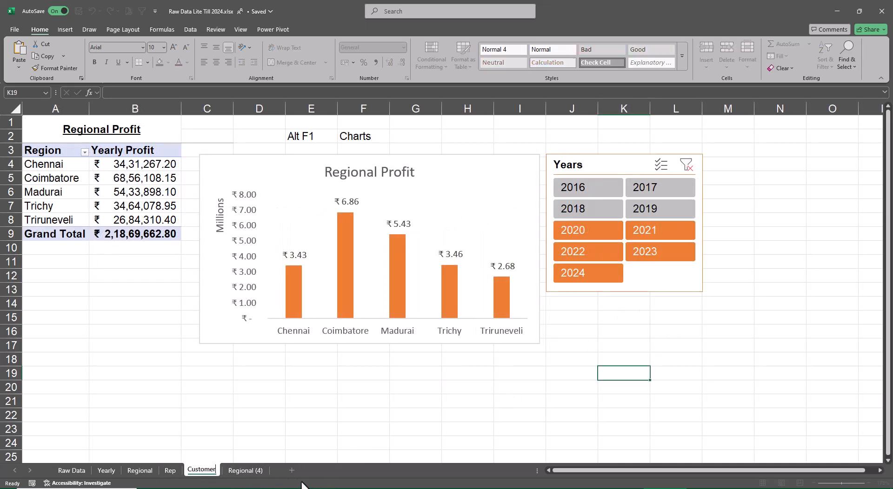
{"action": "key", "text": "Return"}
Change the Customer sheet's heading to "Customer Profit" and replace Region with Customer in the pivot table rows.
{"action": "left_click", "coordinate": [105, 135]}
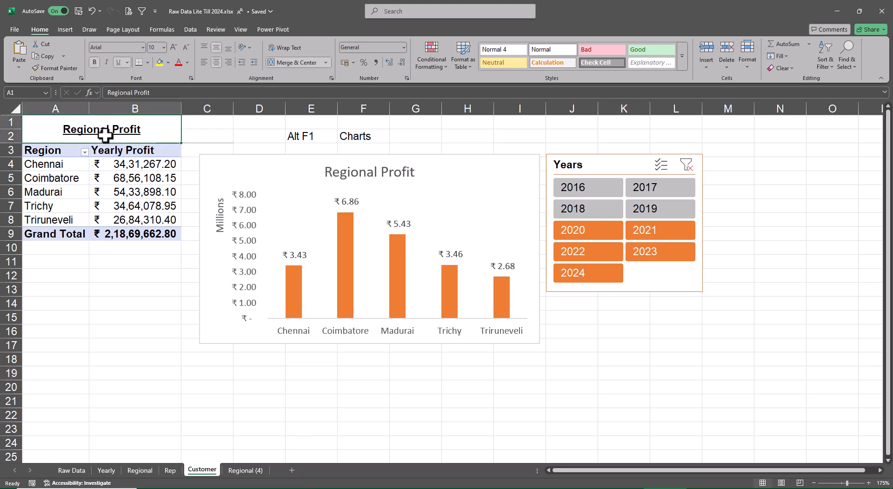
{"action": "key", "text": "F2"}
{"action": "key", "text": "Home"}
{"action": "key", "text": "Delete"}
{"action": "key", "text": "Delete"}
{"action": "key", "text": "Delete"}
{"action": "key", "text": "Delete"}
{"action": "key", "text": "Delete"}
{"action": "key", "text": "Delete"}
{"action": "key", "text": "Delete"}
{"action": "key", "text": "Delete"}
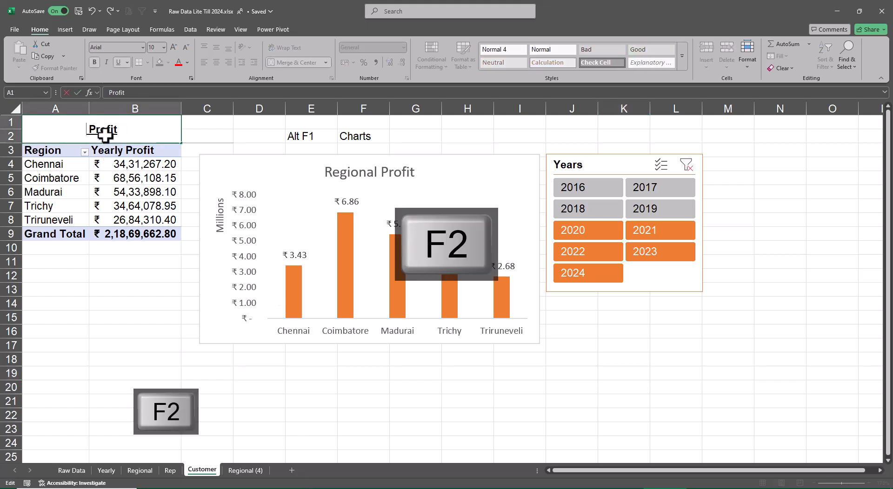
{"action": "type", "text": "Customer"}
{"action": "key", "text": "Return"}
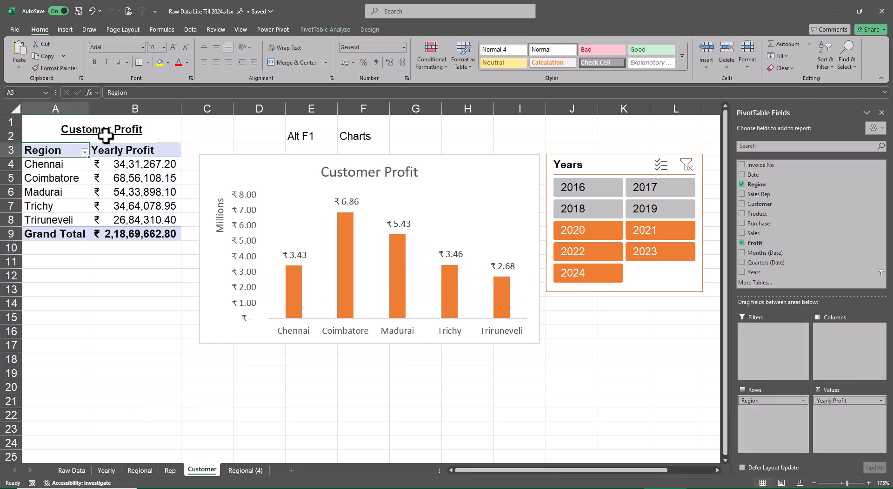
{"action": "left_click", "coordinate": [741, 184]}
{"action": "left_click", "coordinate": [742, 204]}
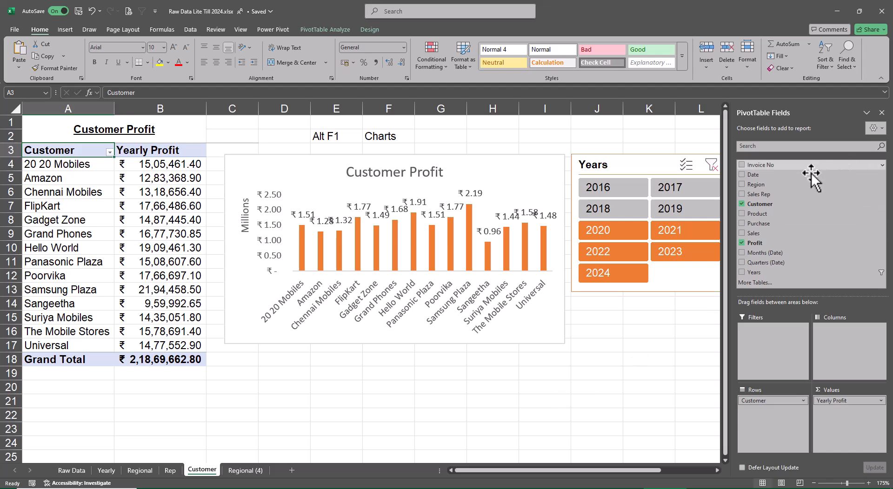
{"action": "left_click", "coordinate": [631, 388]}
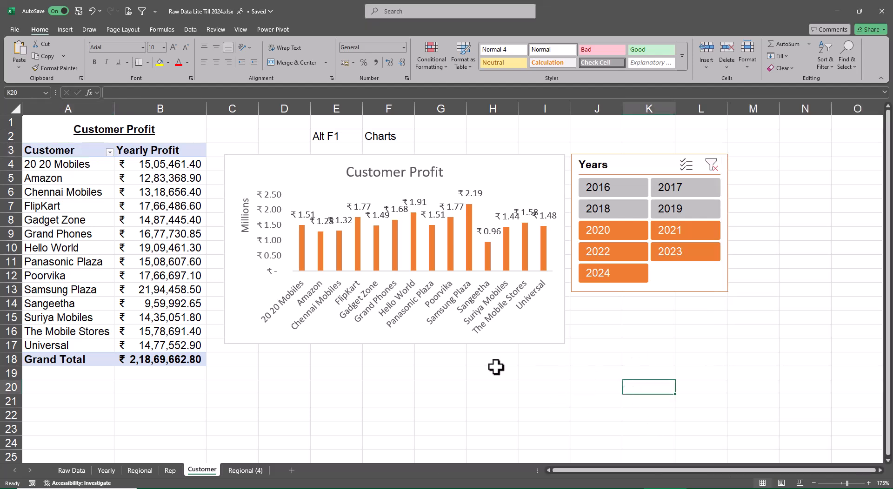
Move the Years slicer over to columns K to N and enlarge the Customer Profit chart to span columns C to K.
{"action": "left_click", "coordinate": [508, 341]}
{"action": "left_click", "coordinate": [882, 113]}
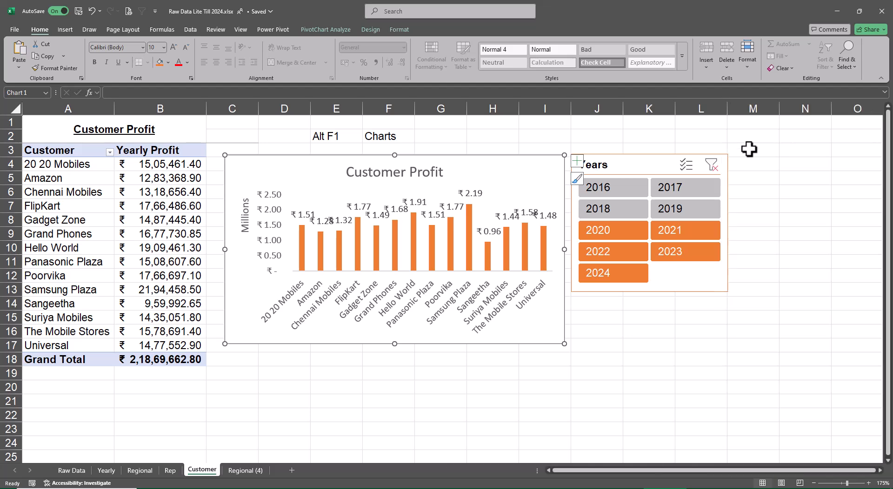
{"action": "left_click_drag", "start_coordinate": [642, 168], "coordinate": [727, 161]}
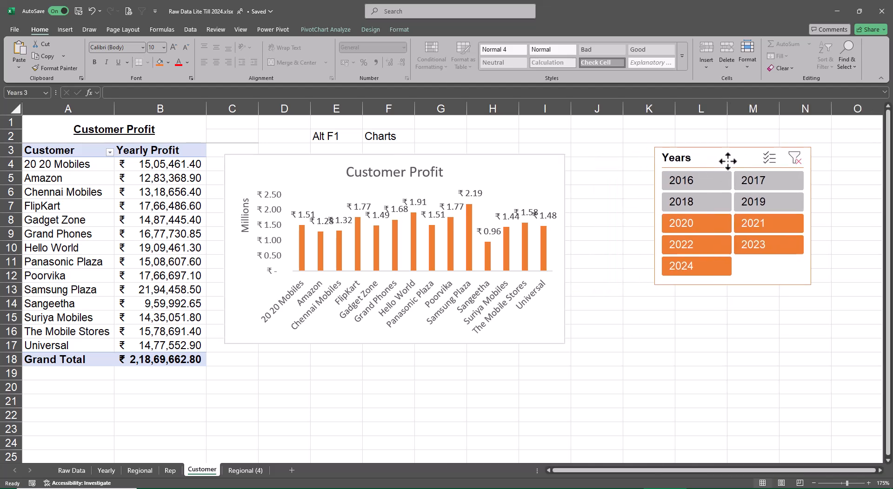
{"action": "left_click", "coordinate": [556, 341]}
{"action": "left_click_drag", "start_coordinate": [565, 344], "coordinate": [622, 350]}
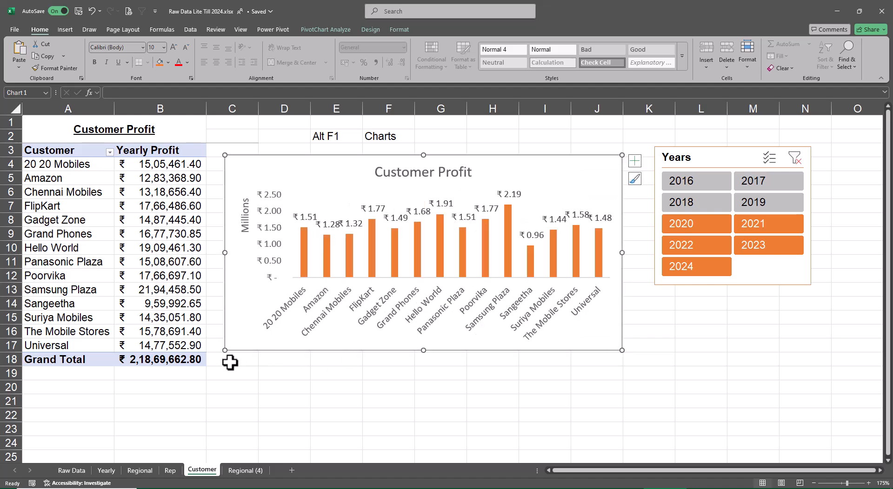
{"action": "left_click_drag", "start_coordinate": [224, 350], "coordinate": [212, 354]}
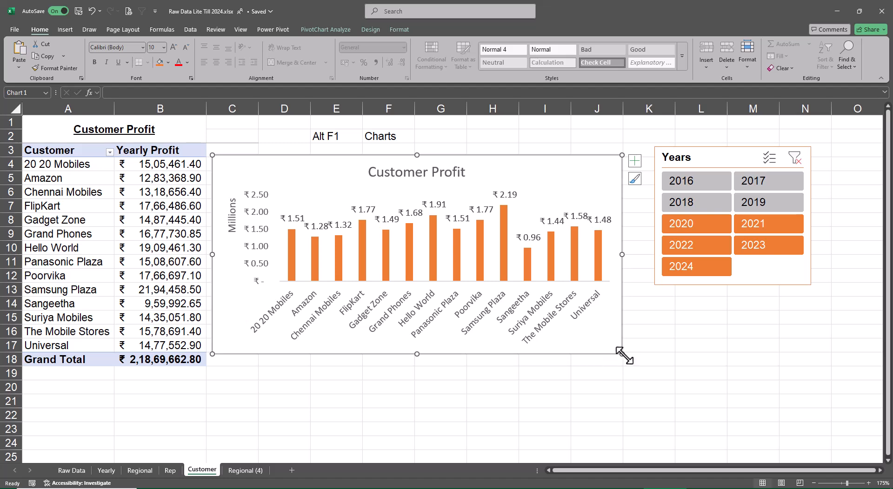
{"action": "left_click_drag", "start_coordinate": [622, 354], "coordinate": [646, 356]}
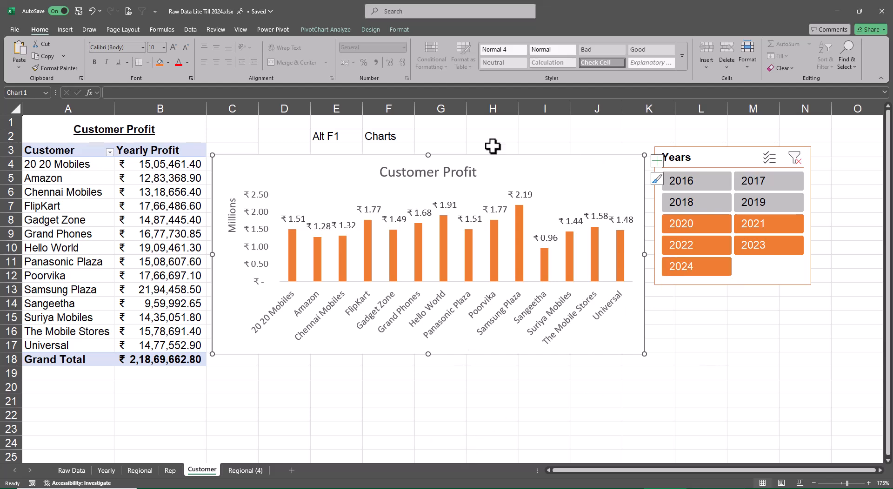
Recolor the Customer Profit chart's columns with the gray Monochromatic palette.
{"action": "left_click", "coordinate": [366, 29]}
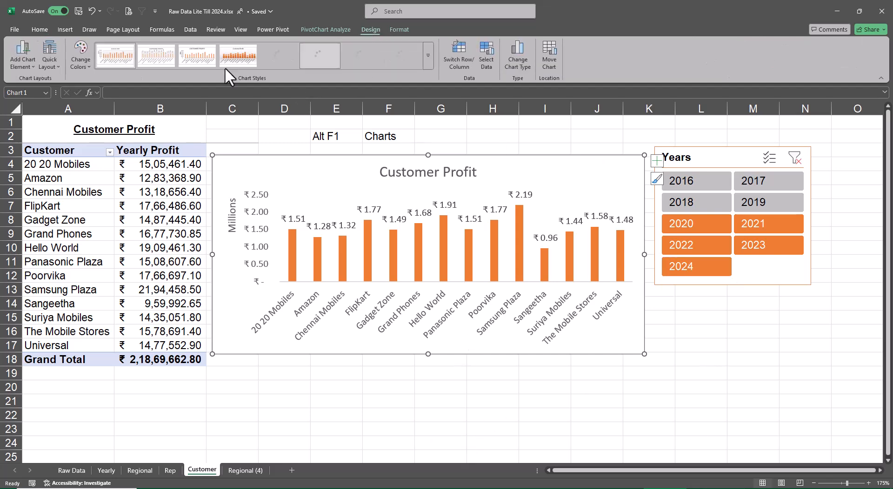
{"action": "left_click", "coordinate": [78, 56]}
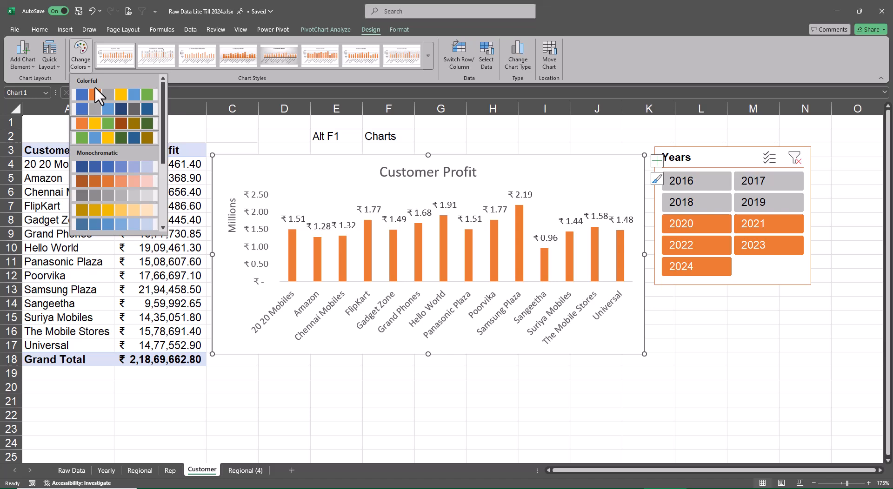
{"action": "left_click", "coordinate": [133, 197]}
Apply the gray slicer style to the Years slicer on the Customer sheet.
{"action": "left_click", "coordinate": [732, 155]}
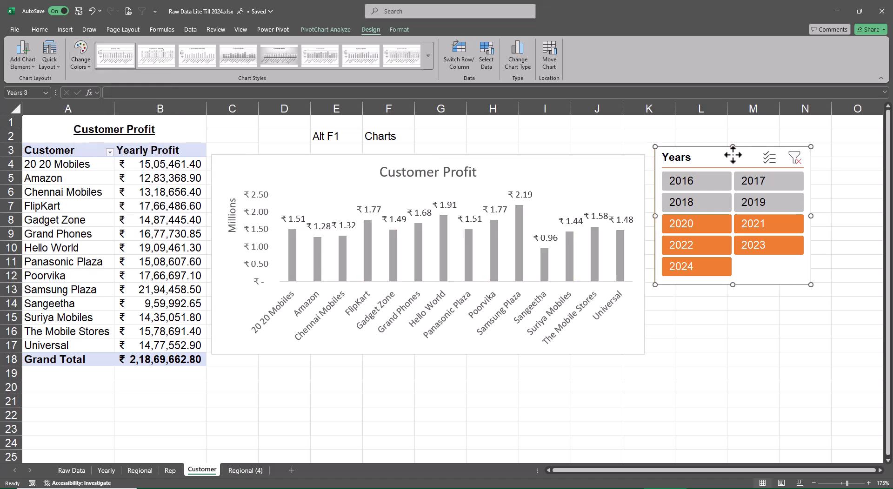
{"action": "left_click", "coordinate": [307, 29]}
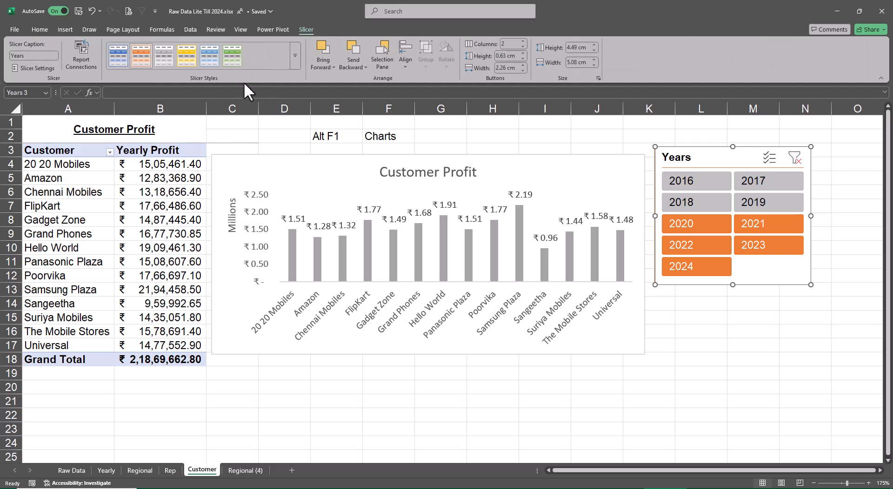
{"action": "left_click", "coordinate": [171, 59]}
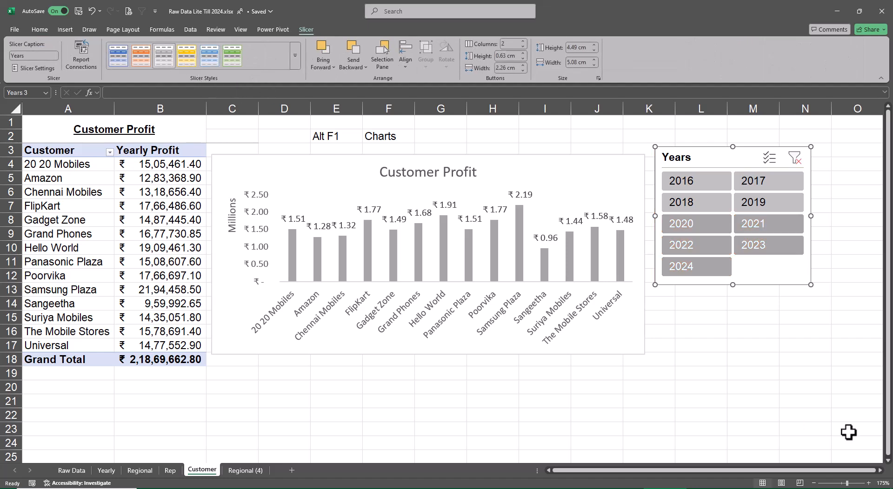
{"action": "left_click", "coordinate": [793, 387]}
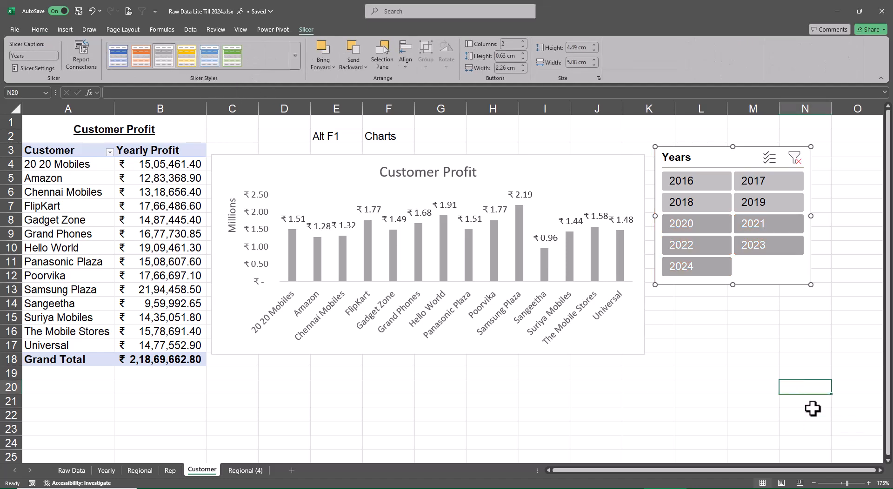
Rename the Regional (4) sheet as "Profuct".
{"action": "left_click", "coordinate": [239, 472]}
{"action": "type", "text": "Produc"}
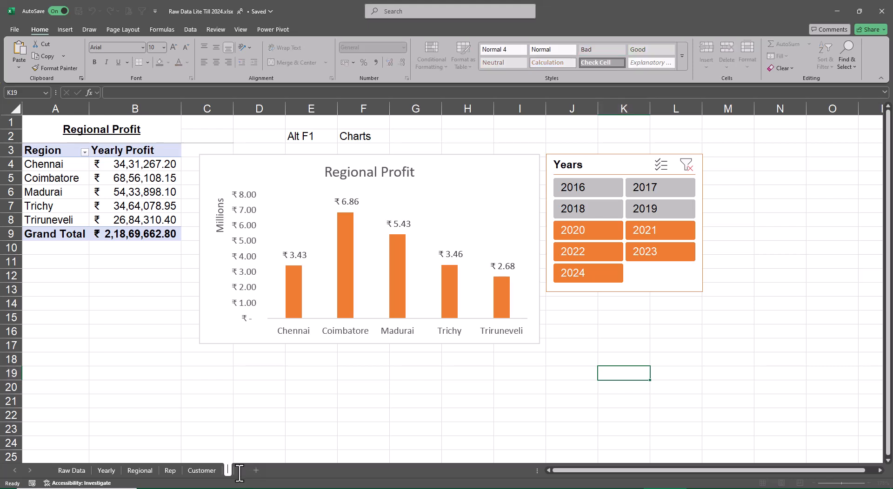
{"action": "type", "text": "t"}
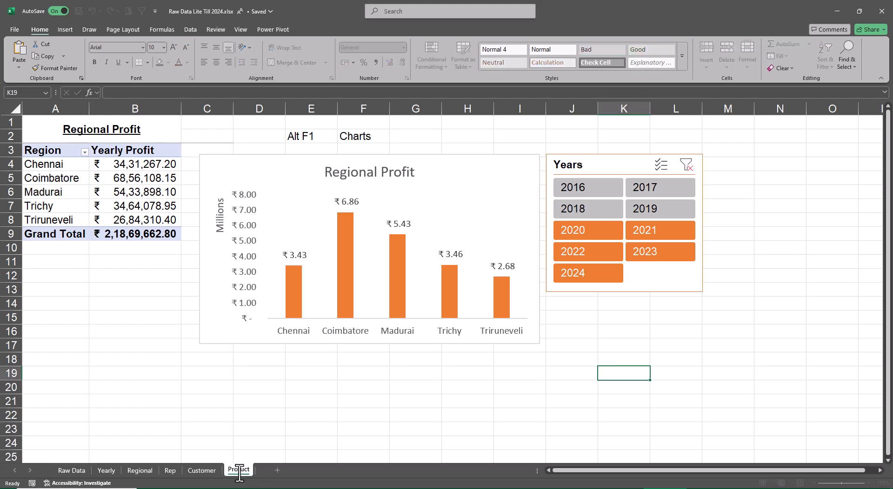
{"action": "key", "text": "Return"}
Change the heading above the pivot table from "Regional Profit" to "Product Profit".
{"action": "left_click", "coordinate": [74, 125]}
{"action": "key", "text": "F2"}
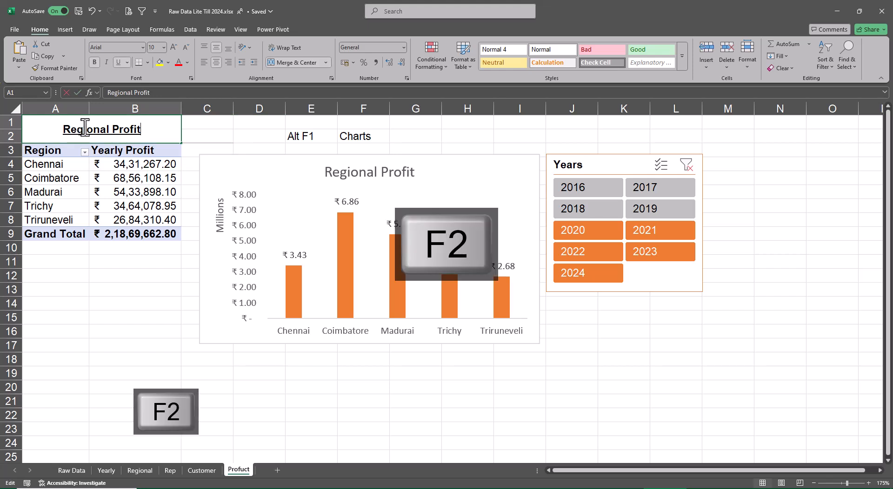
{"action": "key", "text": "Home"}
{"action": "key", "text": "Delete"}
{"action": "key", "text": "Delete"}
{"action": "key", "text": "Delete"}
{"action": "key", "text": "Delete"}
{"action": "key", "text": "Delete"}
{"action": "key", "text": "Delete"}
{"action": "key", "text": "Delete"}
{"action": "key", "text": "Delete"}
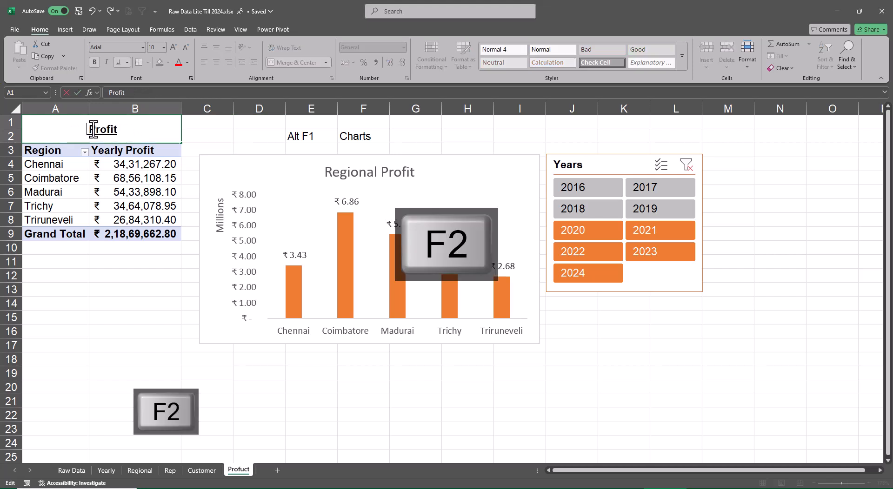
{"action": "type", "text": "Produc "}
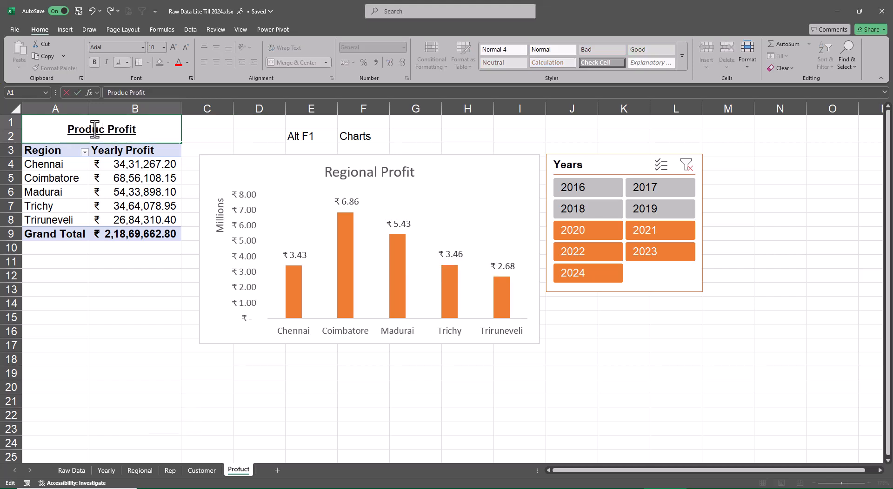
{"action": "type", "text": "t"}
{"action": "key", "text": "Return"}
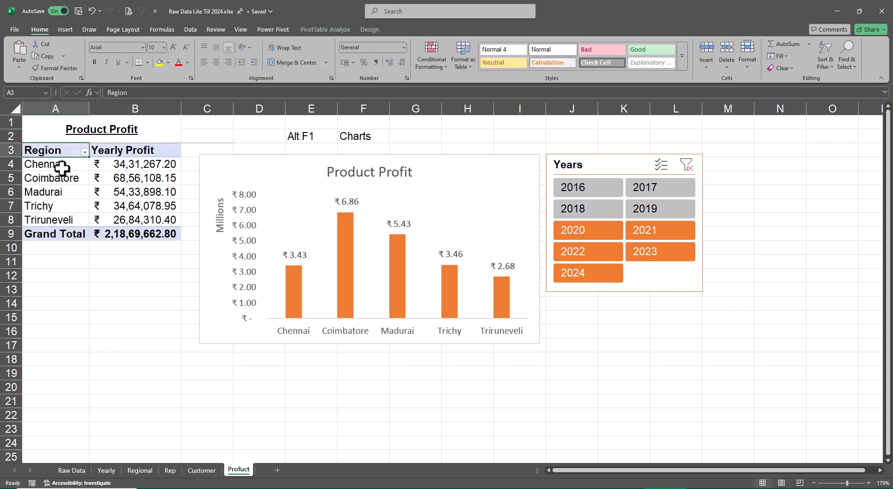
Replace Region with Product in the rows of the Product Profit pivot table.
{"action": "left_click", "coordinate": [68, 166]}
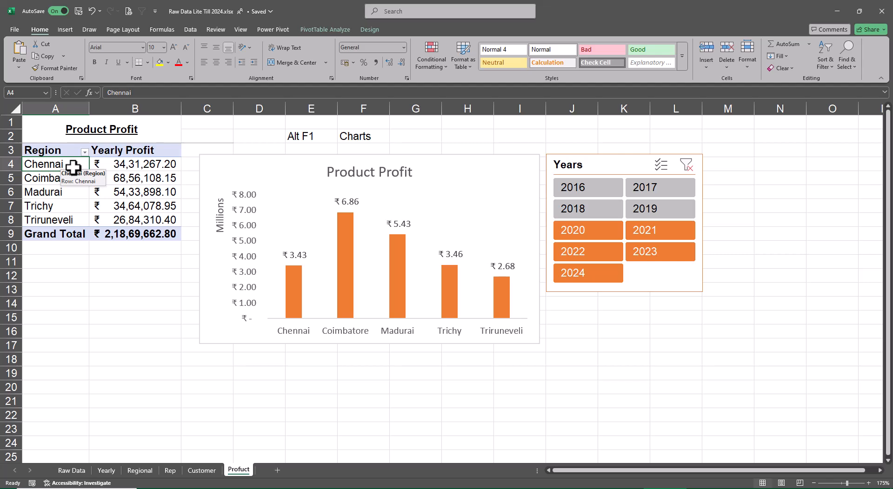
{"action": "left_click", "coordinate": [317, 29]}
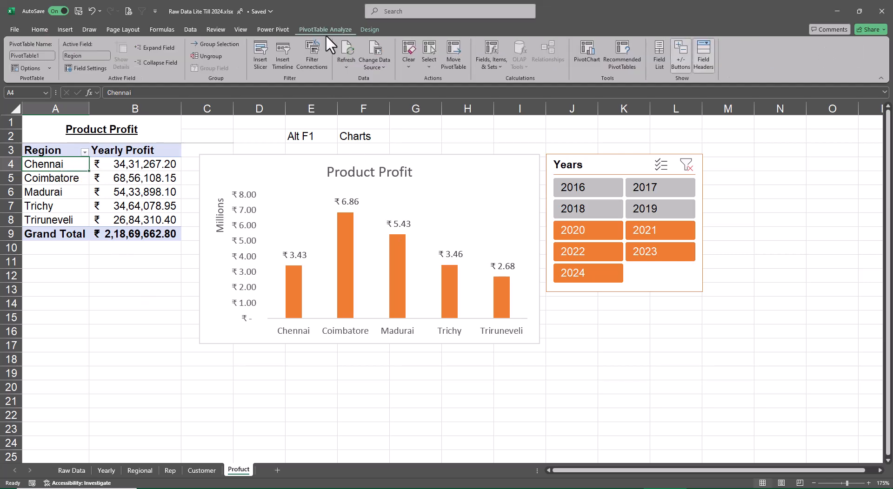
{"action": "left_click", "coordinate": [657, 58]}
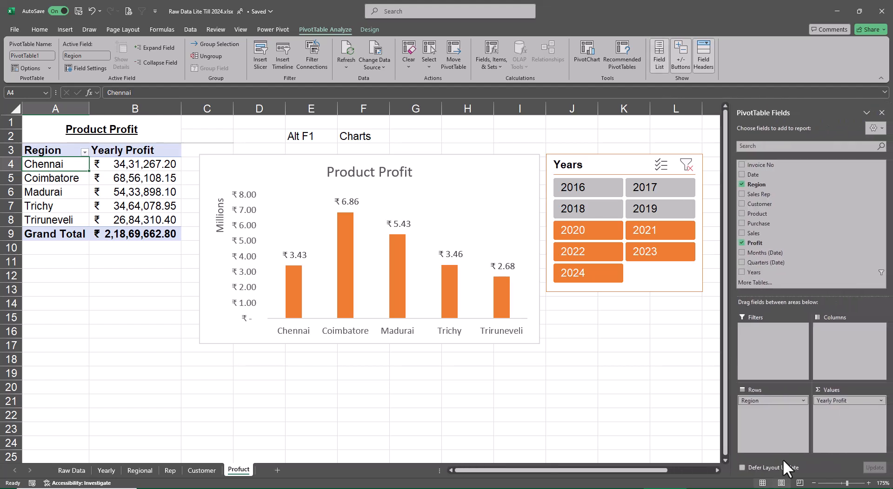
{"action": "left_click", "coordinate": [741, 185]}
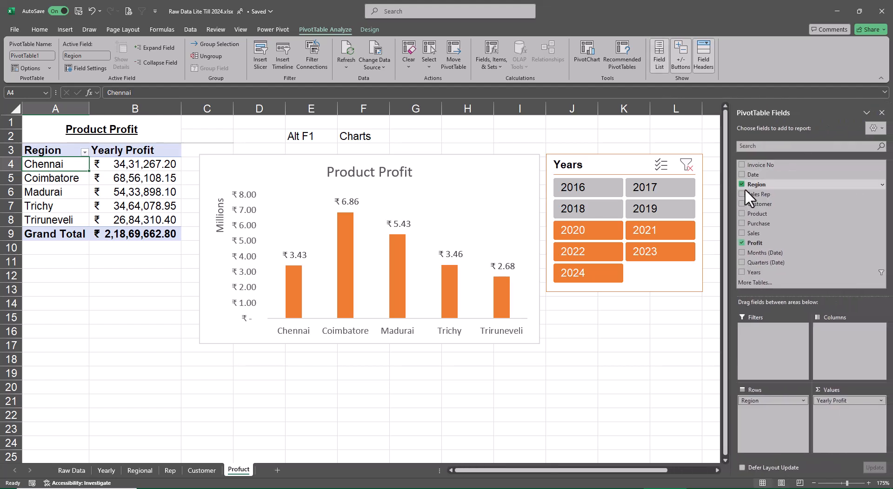
{"action": "left_click", "coordinate": [742, 213]}
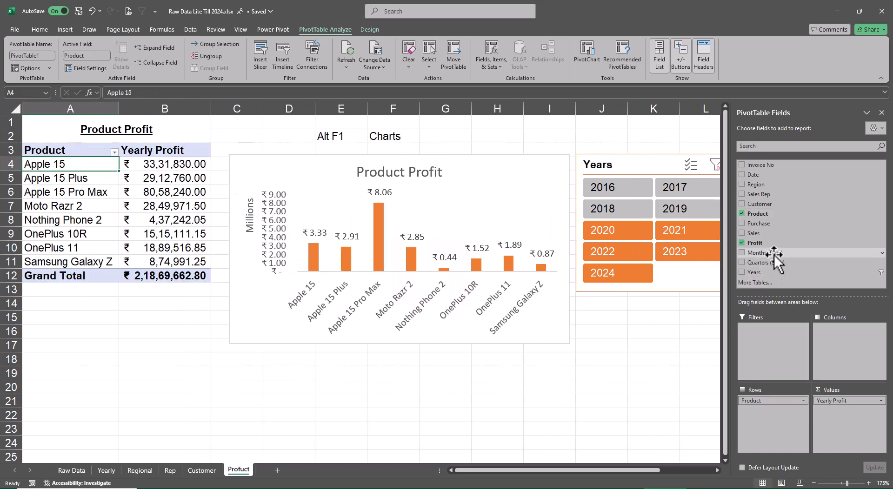
{"action": "left_click", "coordinate": [881, 113]}
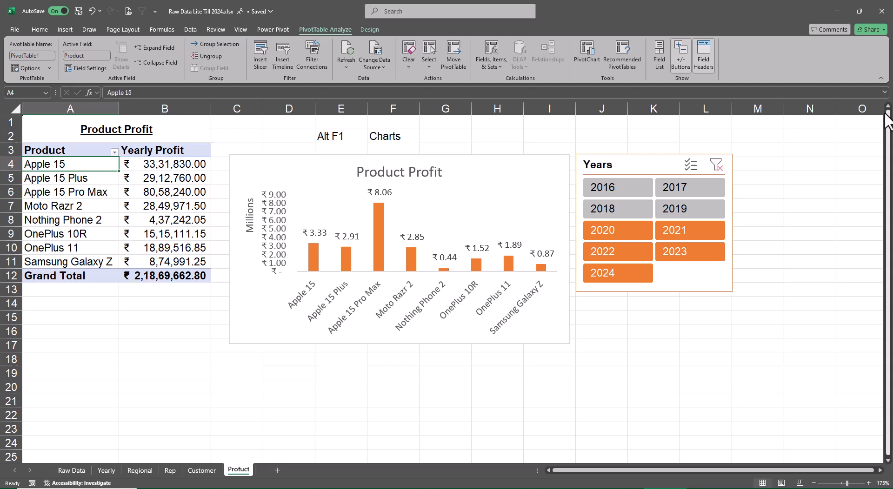
Recolor the Product Profit chart's columns with the blue Monochromatic palette.
{"action": "left_click", "coordinate": [542, 154]}
{"action": "left_click", "coordinate": [370, 29]}
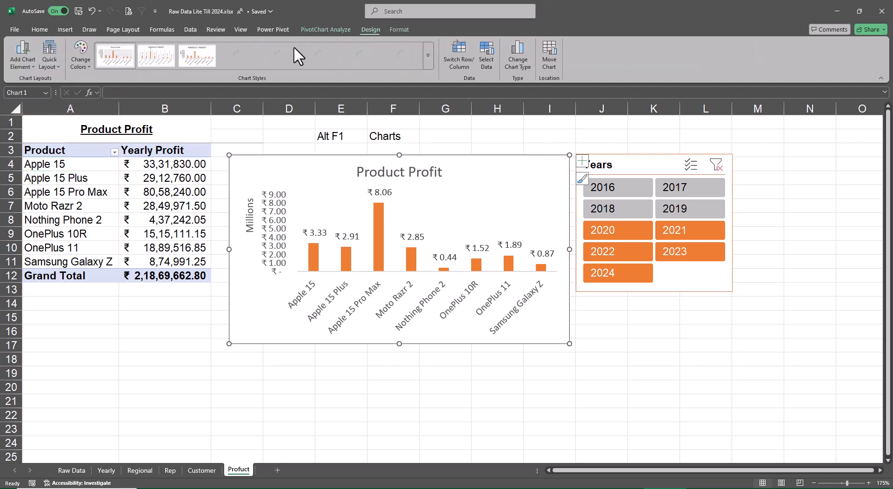
{"action": "left_click", "coordinate": [78, 55]}
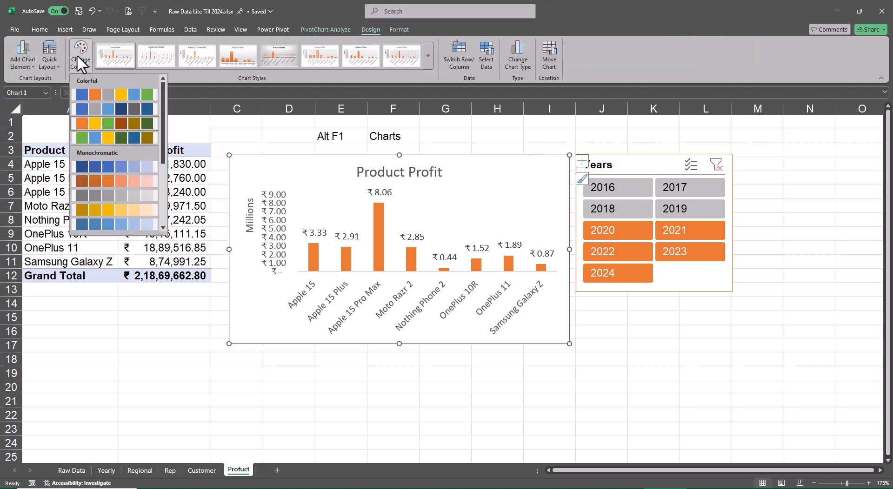
{"action": "left_click", "coordinate": [113, 164]}
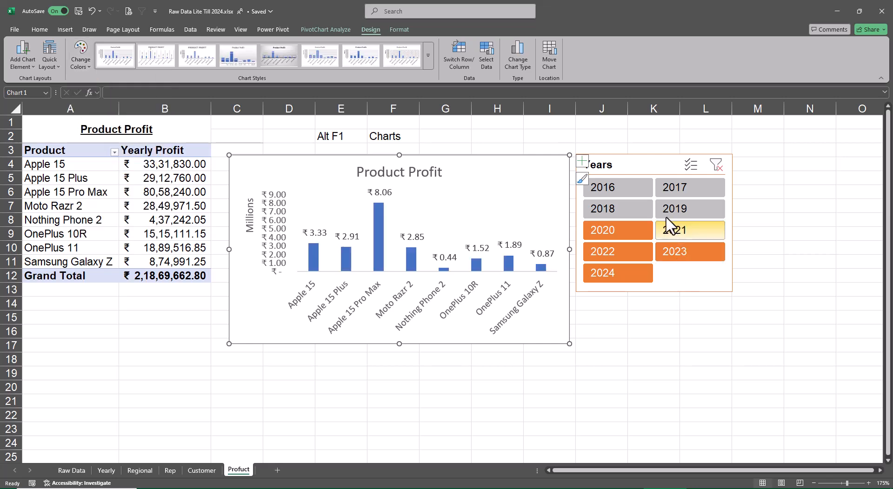
Apply the lighter blue Dark slicer style to the Years slicer beside the Product Profit chart.
{"action": "left_click", "coordinate": [602, 172]}
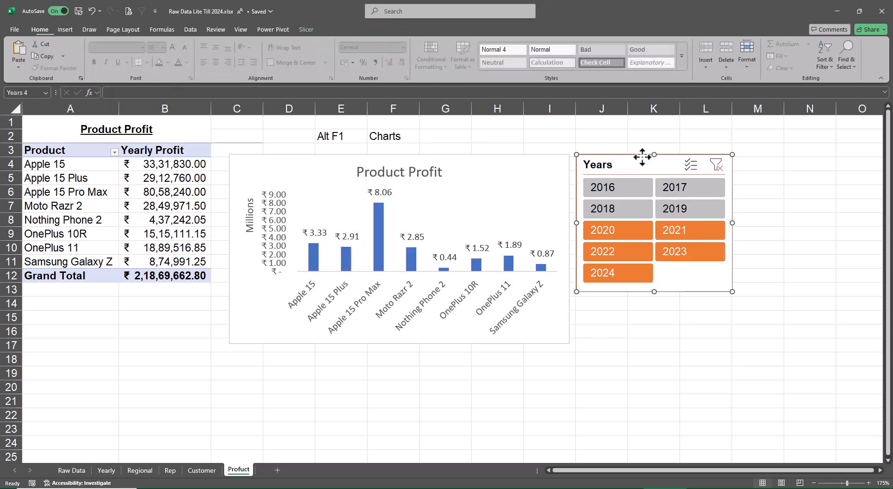
{"action": "left_click", "coordinate": [307, 28]}
{"action": "left_click", "coordinate": [202, 57]}
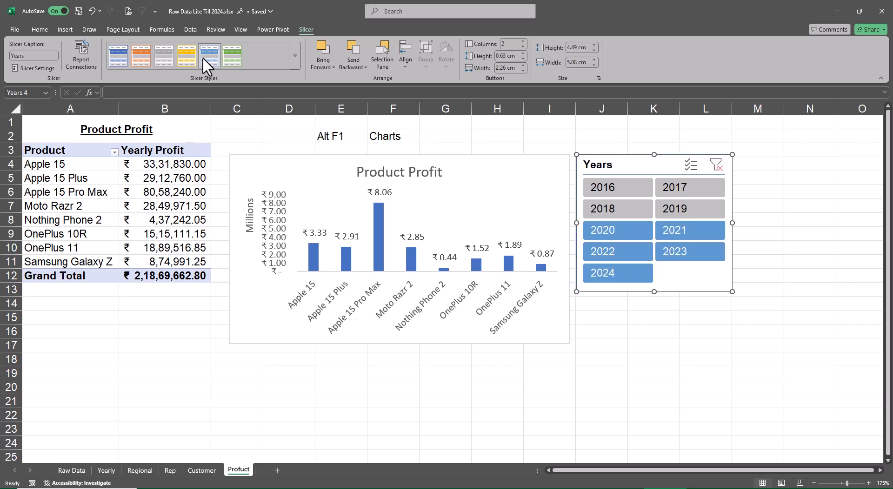
{"action": "left_click", "coordinate": [294, 56]}
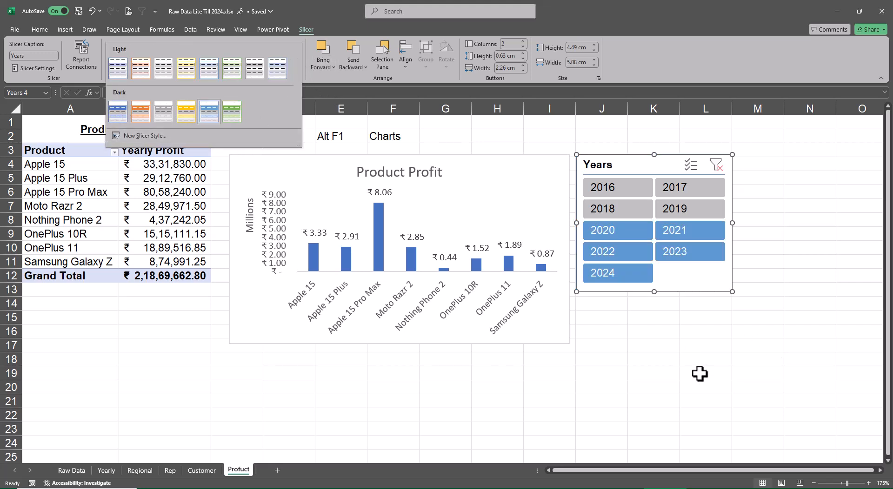
Correct the misspelled sheet name to "Product".
{"action": "left_click", "coordinate": [239, 477]}
{"action": "left_click", "coordinate": [461, 488]}
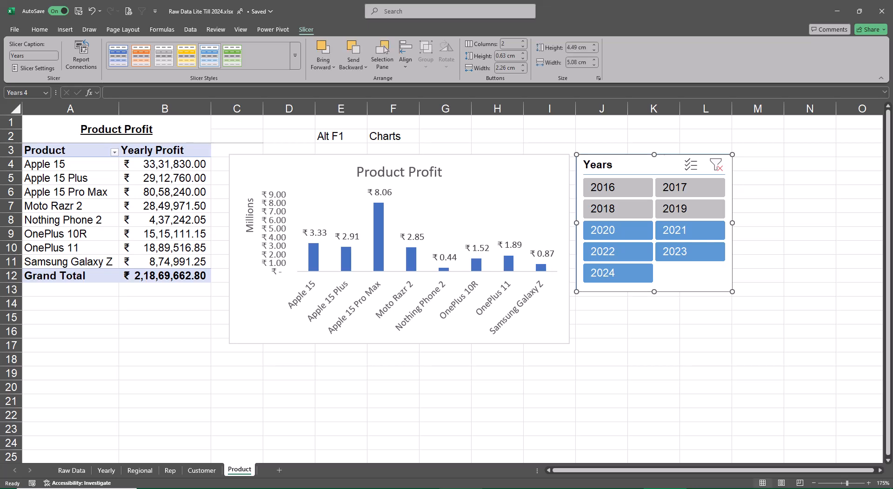
Review the finished profit sheets from Product back to Yearly and forward again to Product.
{"action": "key", "text": "ctrl+Page_Up"}
{"action": "key", "text": "ctrl+Page_Up"}
{"action": "key", "text": "ctrl+Page_Up"}
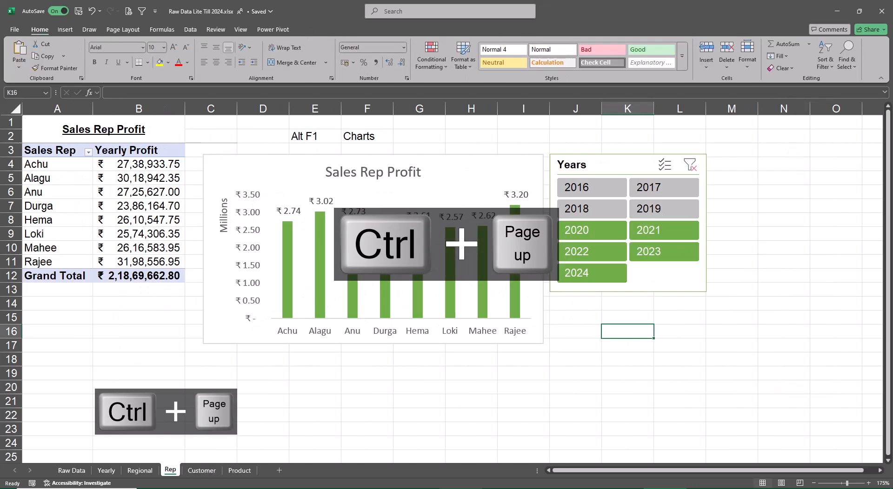
{"action": "key", "text": "ctrl+Page_Up"}
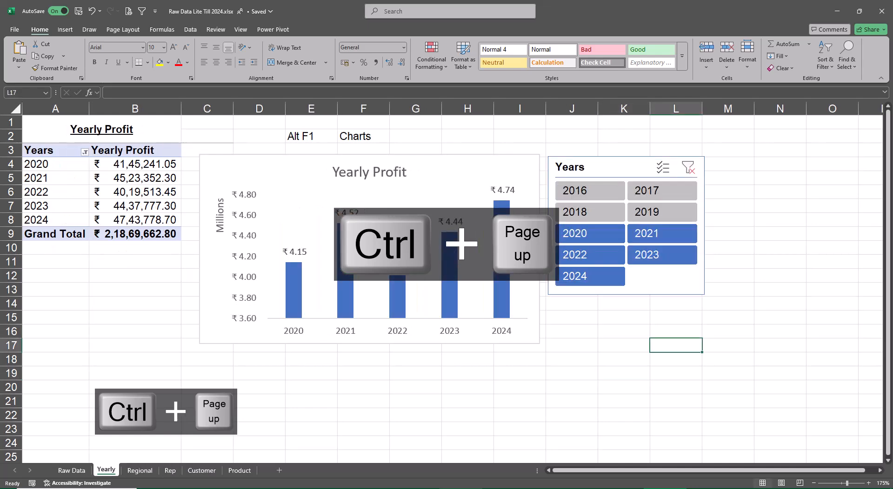
{"action": "key", "text": "ctrl+Page_Down"}
{"action": "key", "text": "ctrl+Page_Down"}
{"action": "key", "text": "ctrl+Page_Down"}
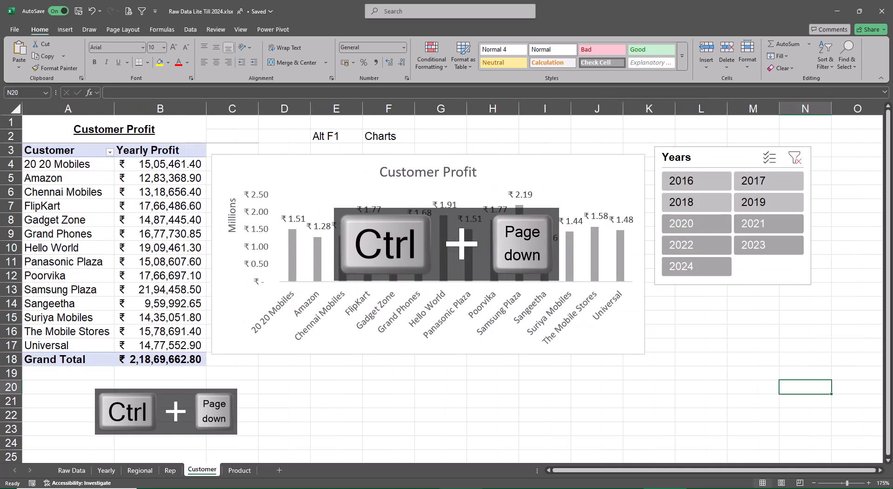
{"action": "key", "text": "ctrl+Page_Down"}
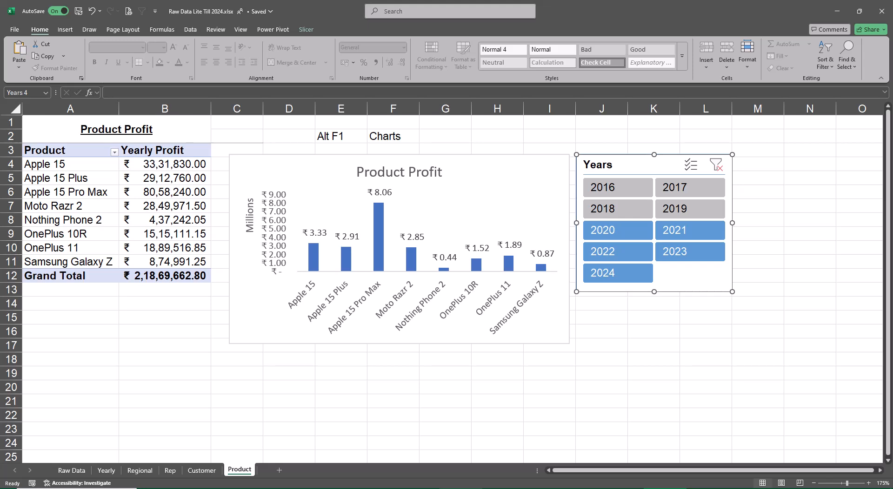
Add a new sheet named "Dashboard" after the Product sheet and hide its gridlines.
{"action": "left_click", "coordinate": [807, 371]}
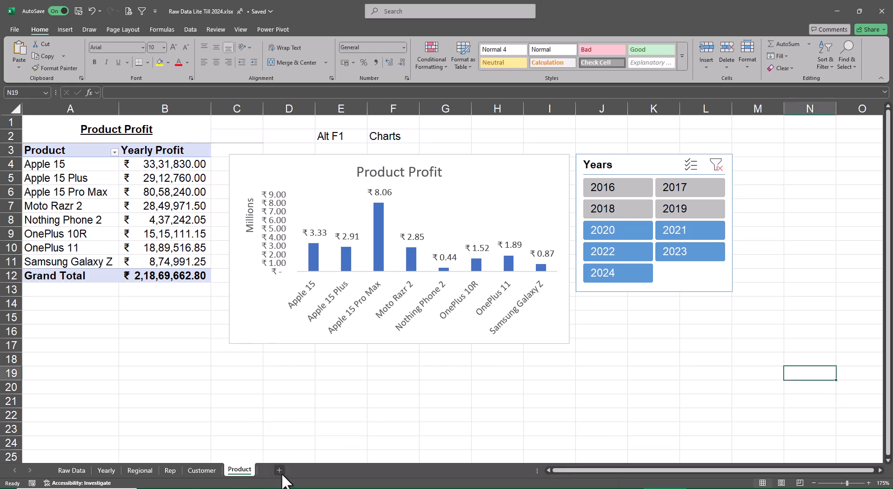
{"action": "left_click", "coordinate": [282, 474]}
{"action": "double_click", "coordinate": [282, 474]}
{"action": "key", "text": "BackSpace"}
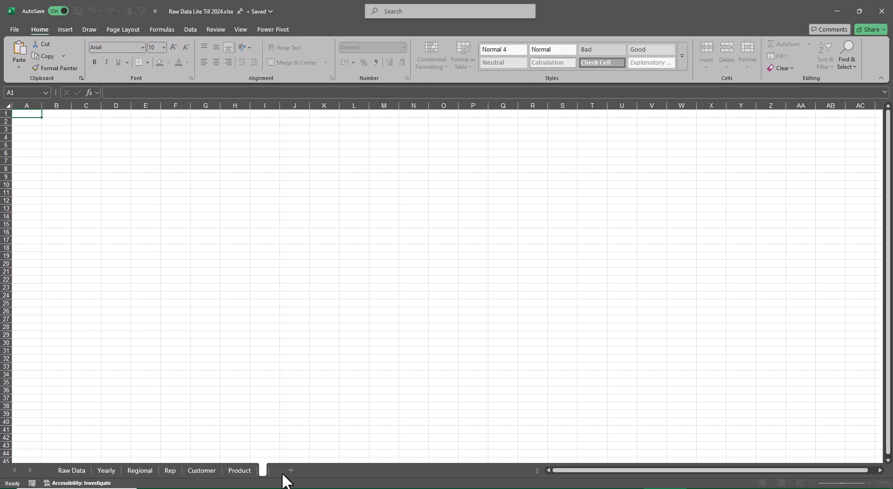
{"action": "type", "text": "Dashboard"}
{"action": "key", "text": "Return"}
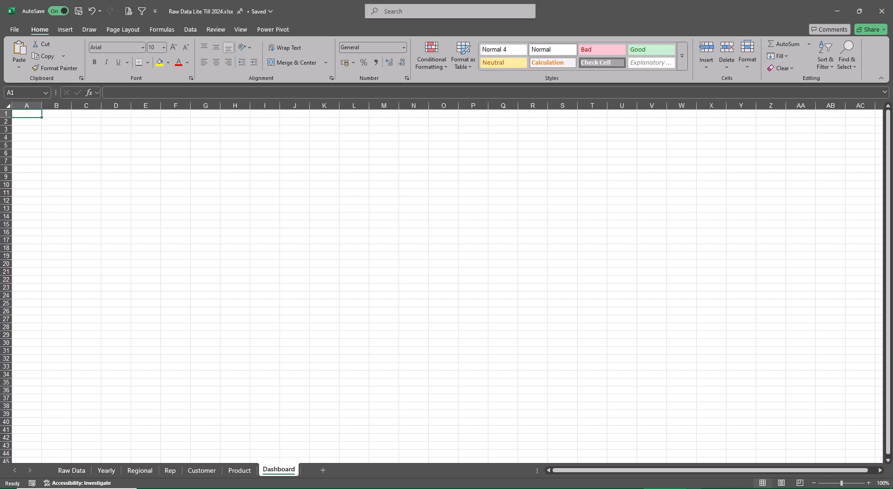
{"action": "left_click", "coordinate": [241, 29]}
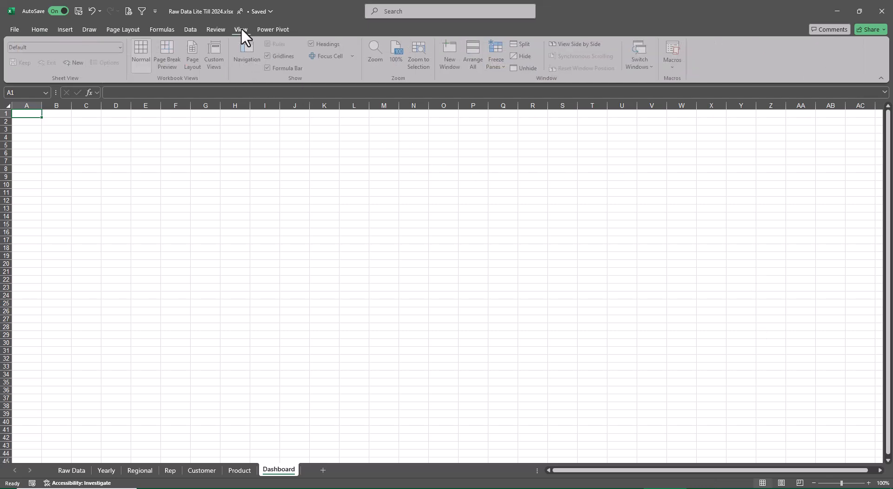
{"action": "left_click", "coordinate": [268, 55]}
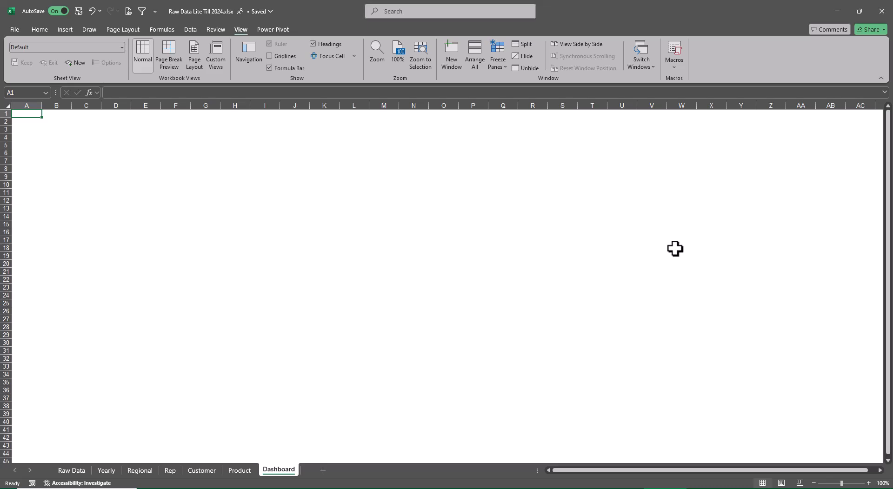
Insert a plain black WordArt title reading "Sales Dashboard - last 5 Years" on the Dashboard sheet.
{"action": "left_click", "coordinate": [66, 30]}
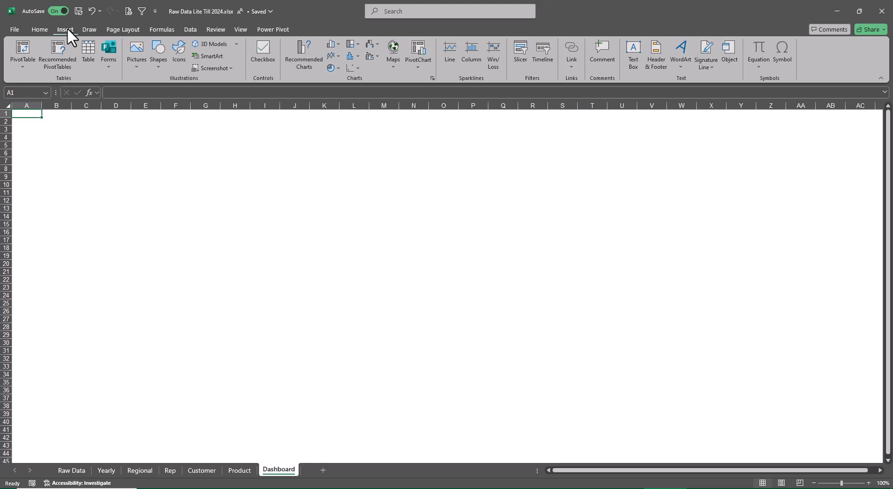
{"action": "left_click", "coordinate": [677, 66]}
{"action": "left_click", "coordinate": [687, 93]}
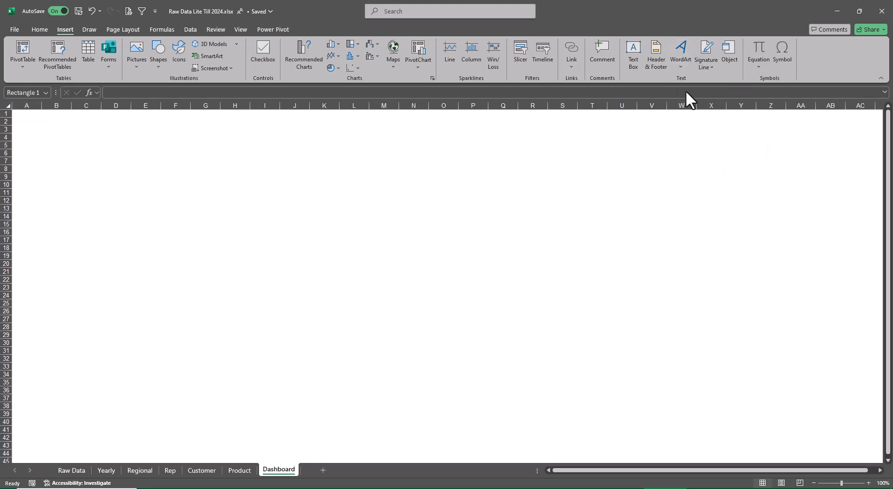
{"action": "key", "text": "BackSpace"}
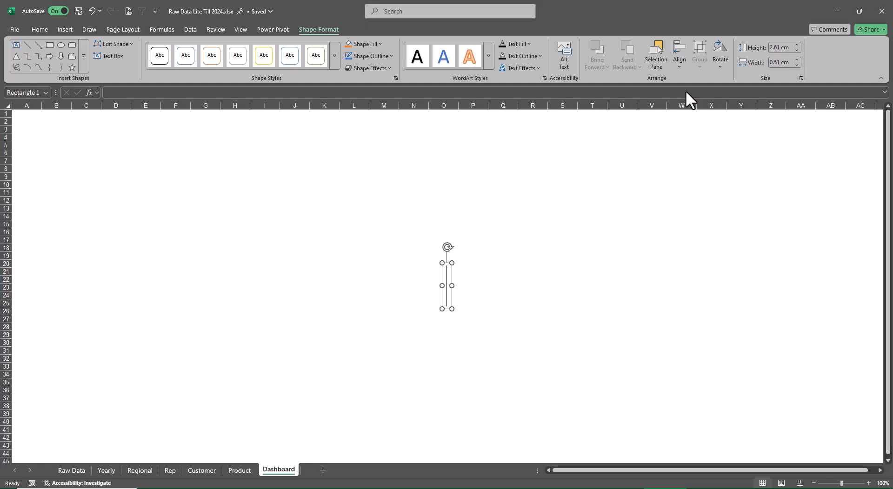
{"action": "type", "text": "Sl"}
{"action": "key", "text": "BackSpace"}
{"action": "type", "text": "ales "}
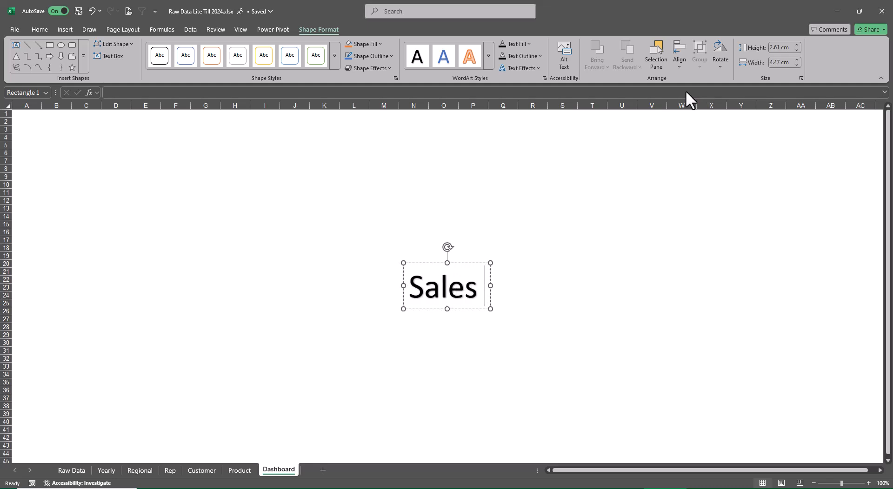
{"action": "type", "text": "Dashv"}
{"action": "key", "text": "BackSpace"}
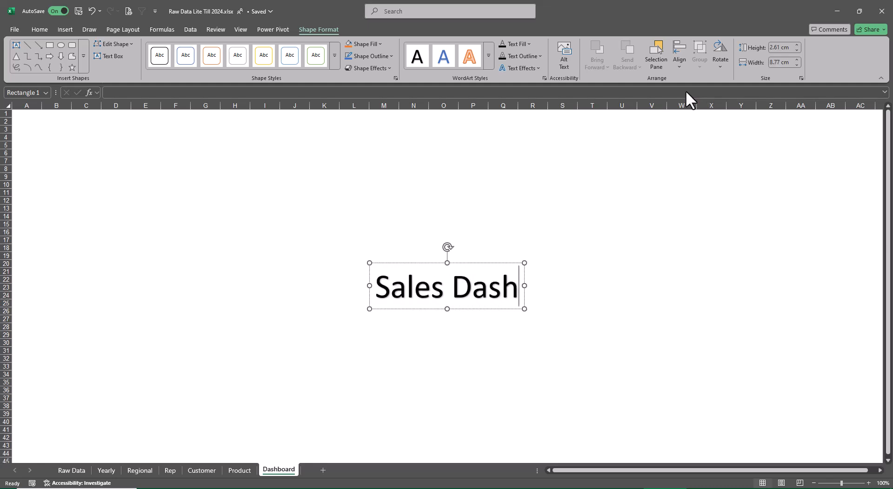
{"action": "type", "text": "board "}
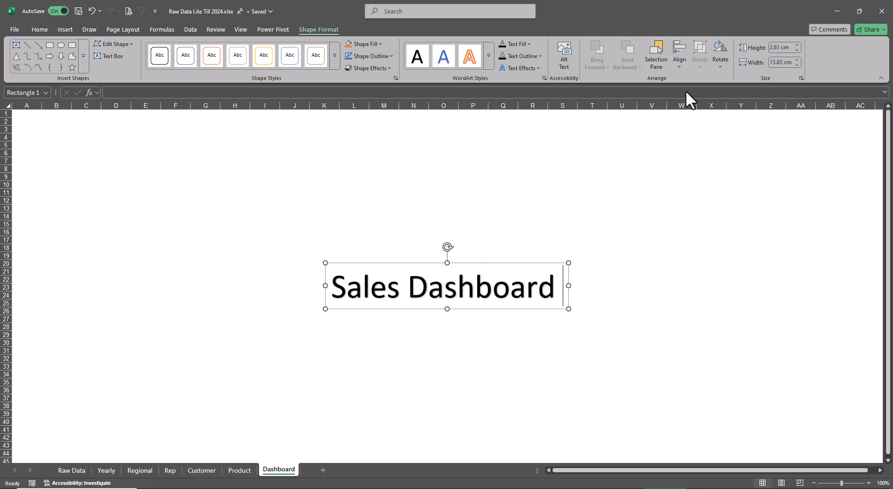
{"action": "type", "text": "- las"}
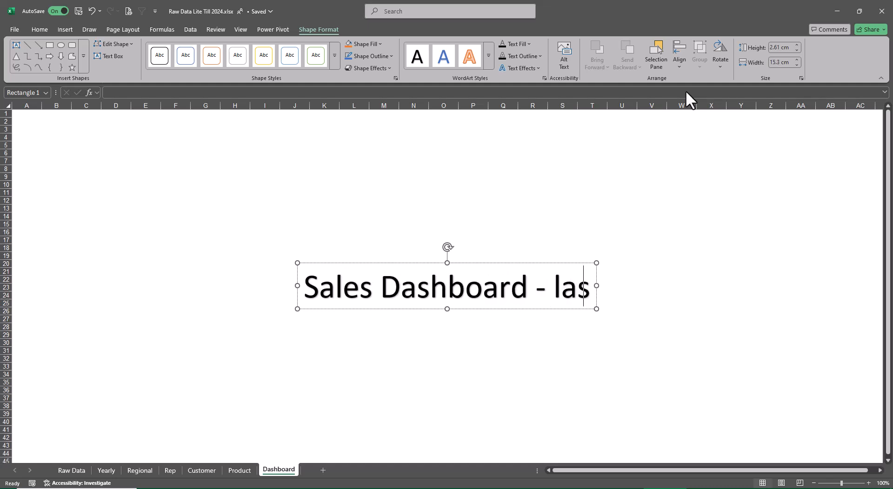
{"action": "type", "text": "t 5 Yers"}
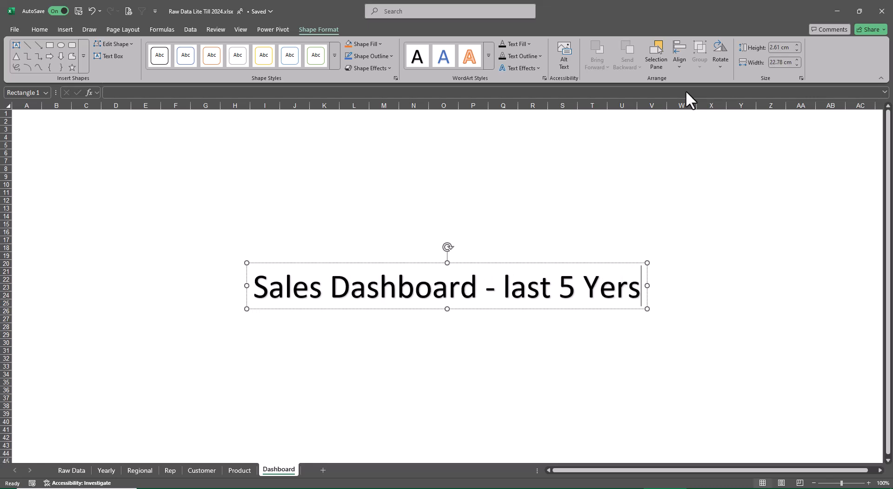
{"action": "key", "text": "BackSpace"}
{"action": "type", "text": "as"}
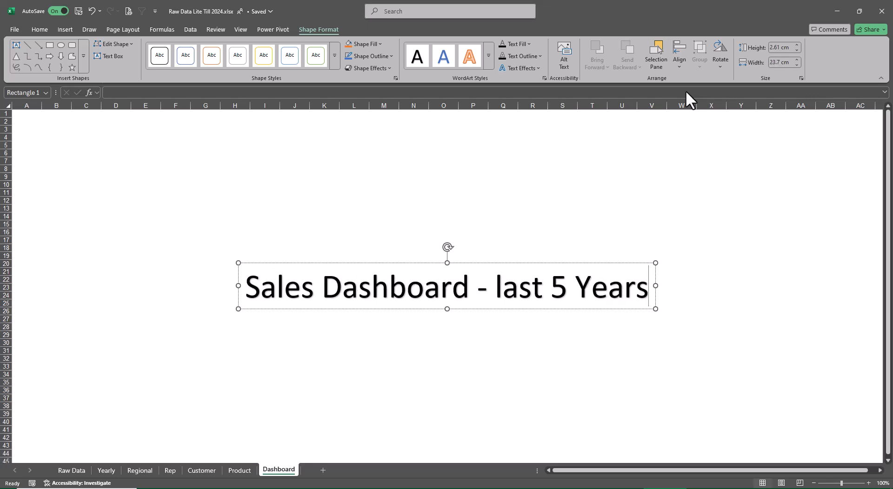
{"action": "left_click", "coordinate": [721, 352]}
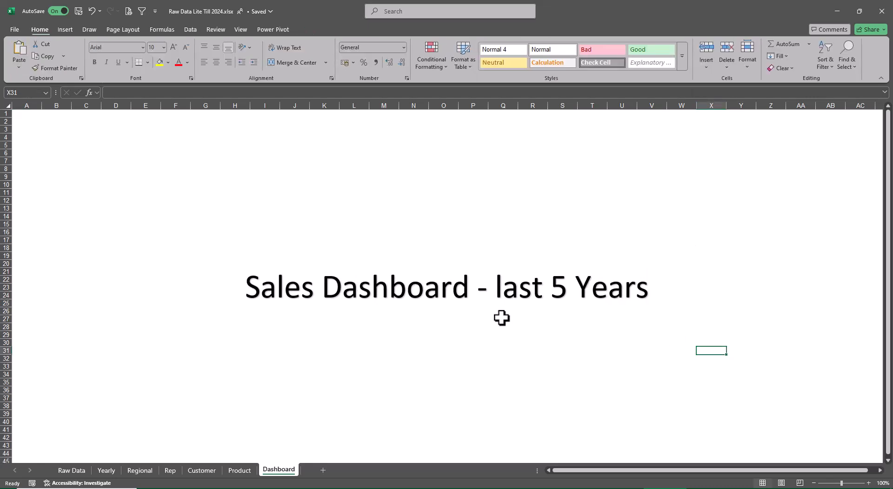
Reduce the title's font size until its box is about 14.3 cm wide and move it to rows 2–5 across columns J–R.
{"action": "left_click", "coordinate": [527, 301]}
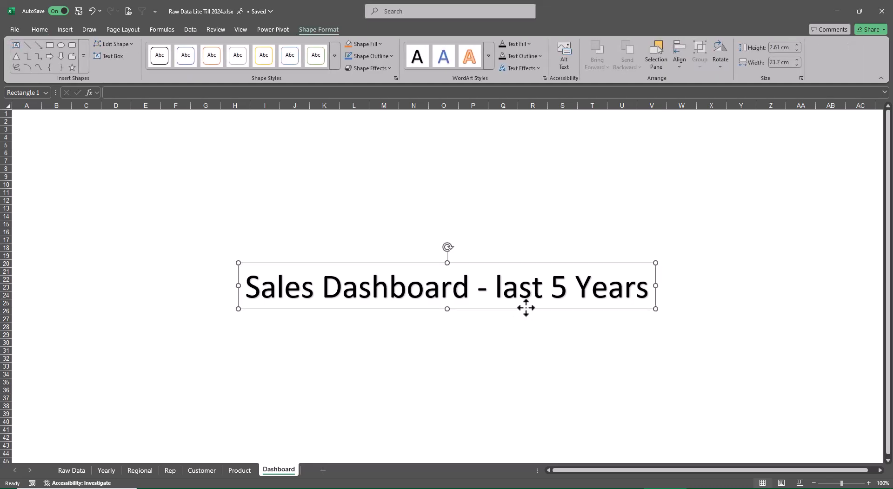
{"action": "key", "text": "ctrl+shift+comma"}
{"action": "key", "text": "ctrl+shift+comma"}
{"action": "key", "text": "ctrl+shift+comma"}
{"action": "key", "text": "ctrl+shift+comma"}
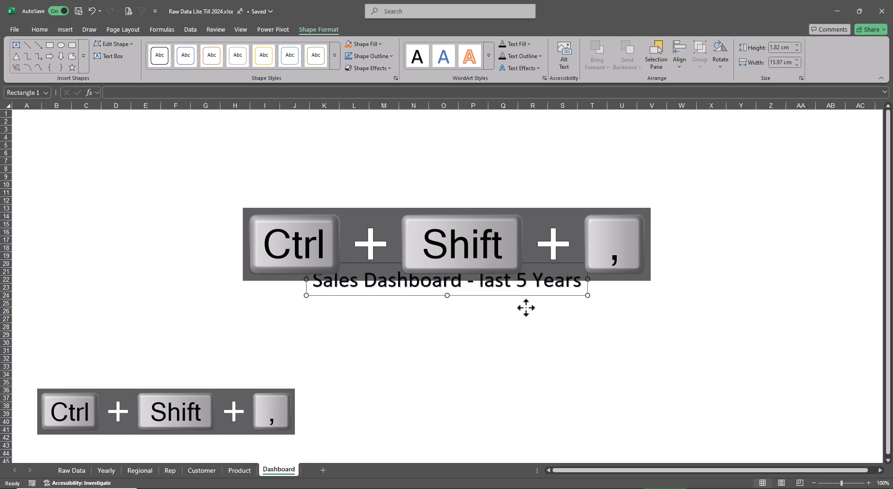
{"action": "key", "text": "ctrl+shift+comma"}
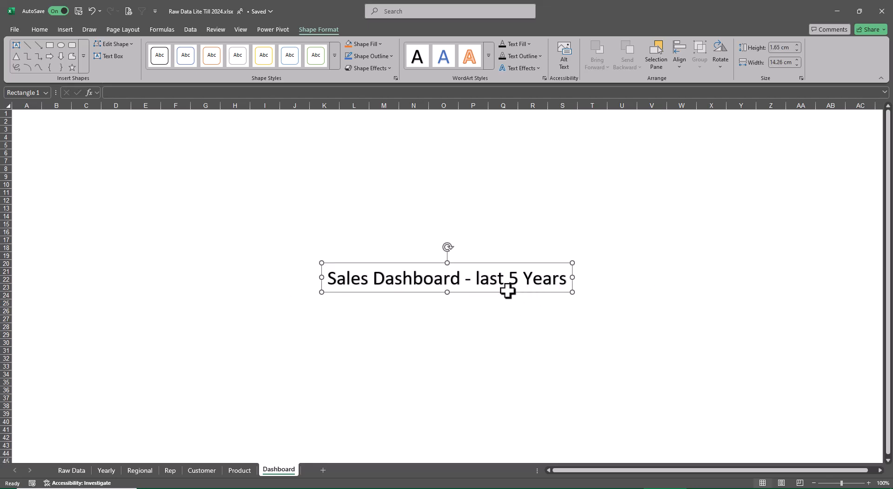
{"action": "left_click_drag", "start_coordinate": [506, 293], "coordinate": [481, 149]}
{"action": "left_click", "coordinate": [621, 217]}
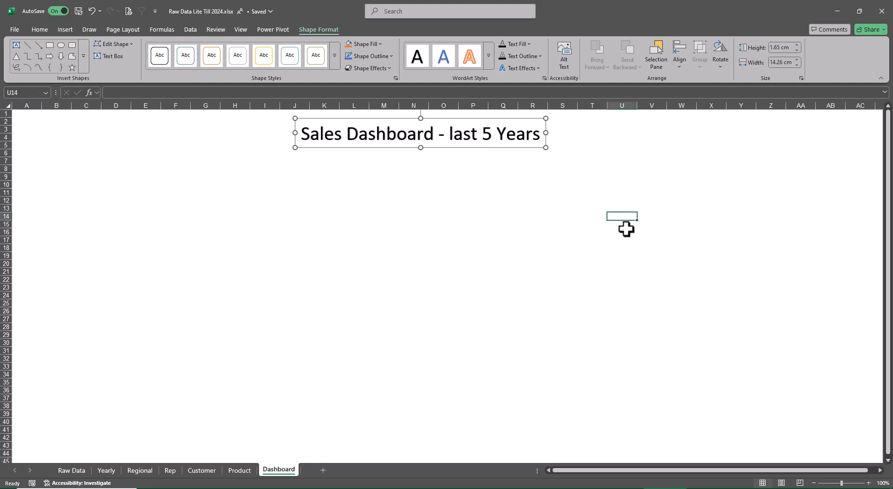
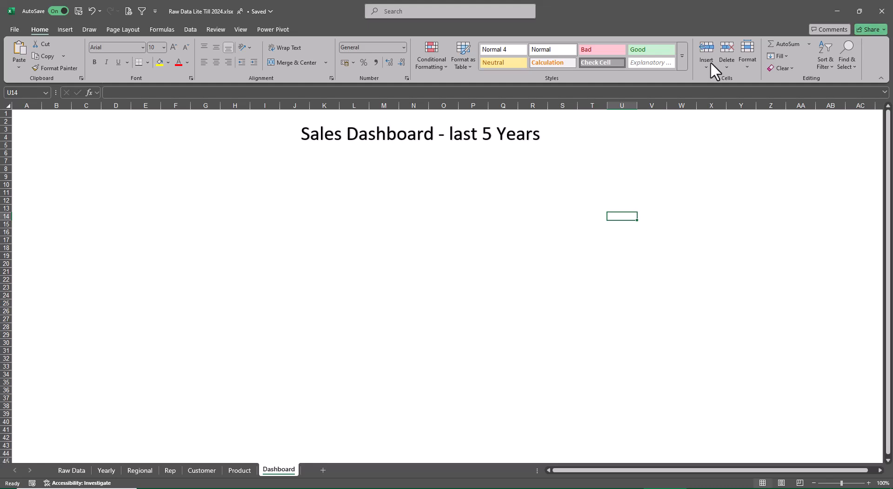
Move the Yearly Profit chart from the Yearly sheet onto the Dashboard sheet as an embedded object.
{"action": "left_click", "coordinate": [106, 471]}
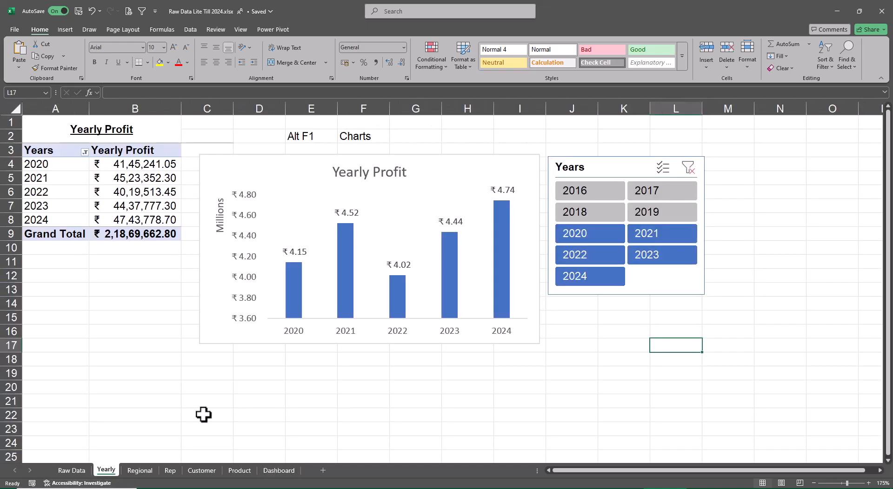
{"action": "left_click", "coordinate": [285, 166]}
{"action": "right_click", "coordinate": [286, 165]}
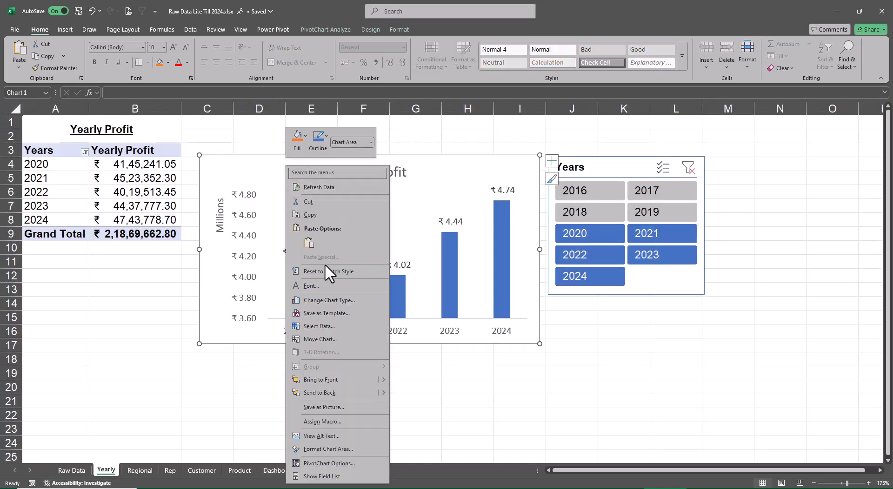
{"action": "left_click", "coordinate": [317, 344]}
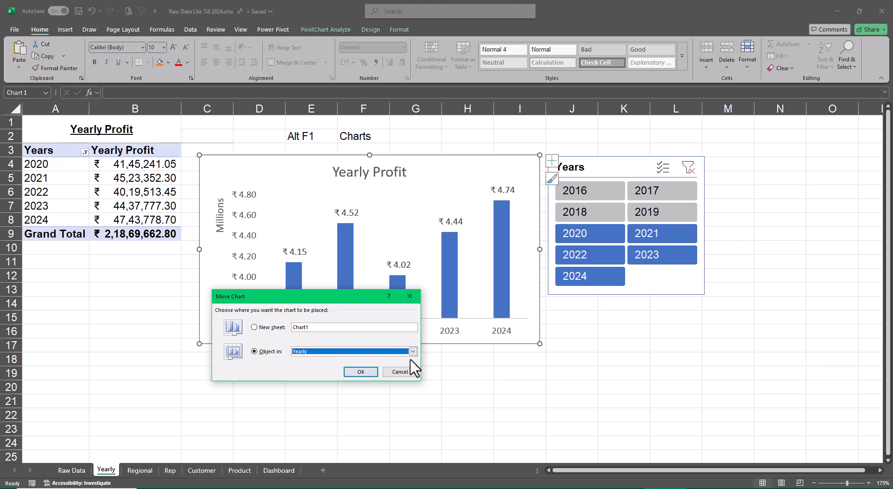
{"action": "left_click", "coordinate": [412, 352]}
{"action": "scroll", "coordinate": [368, 389], "scroll_direction": "down", "scroll_amount": 1}
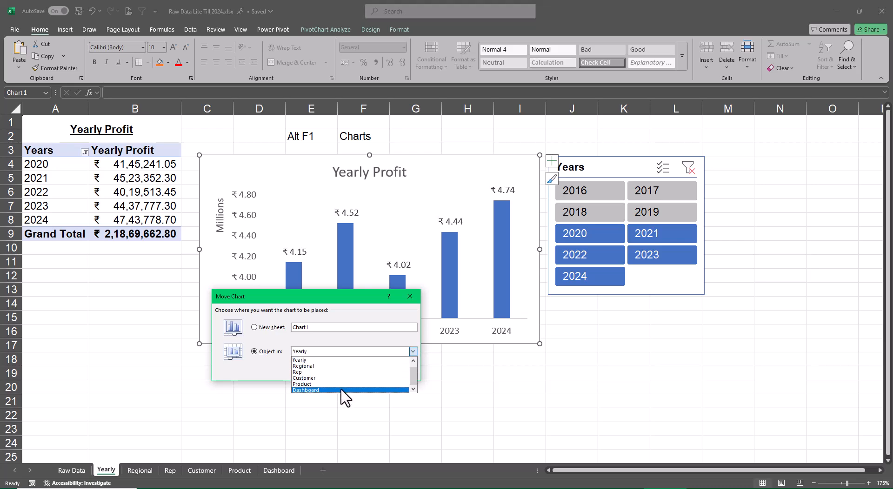
{"action": "left_click", "coordinate": [343, 391]}
{"action": "left_click", "coordinate": [371, 373]}
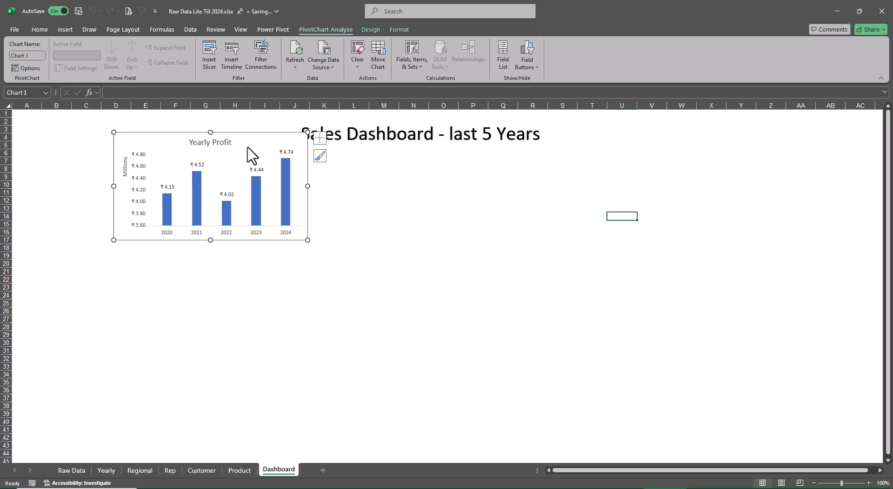
Position the Yearly Profit chart below the title and enlarge it to cover about rows 6–20 across columns A–H.
{"action": "left_click_drag", "start_coordinate": [249, 145], "coordinate": [160, 161]}
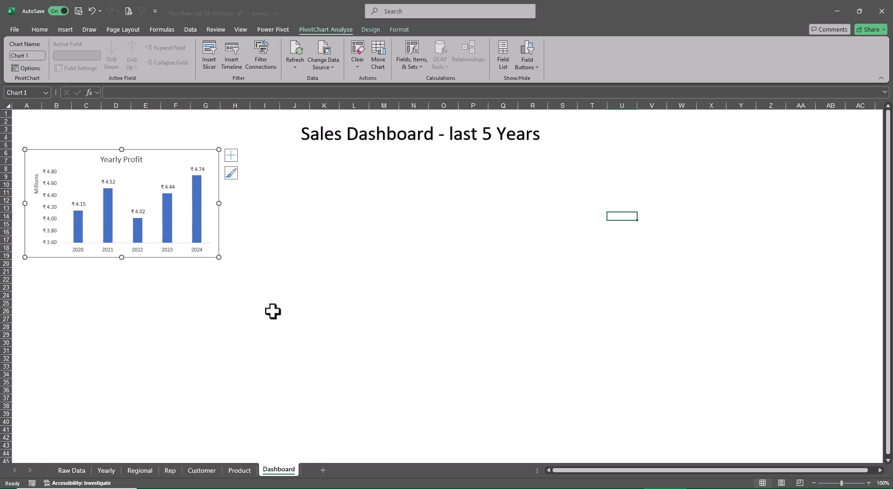
{"action": "left_click_drag", "start_coordinate": [219, 259], "coordinate": [239, 267]}
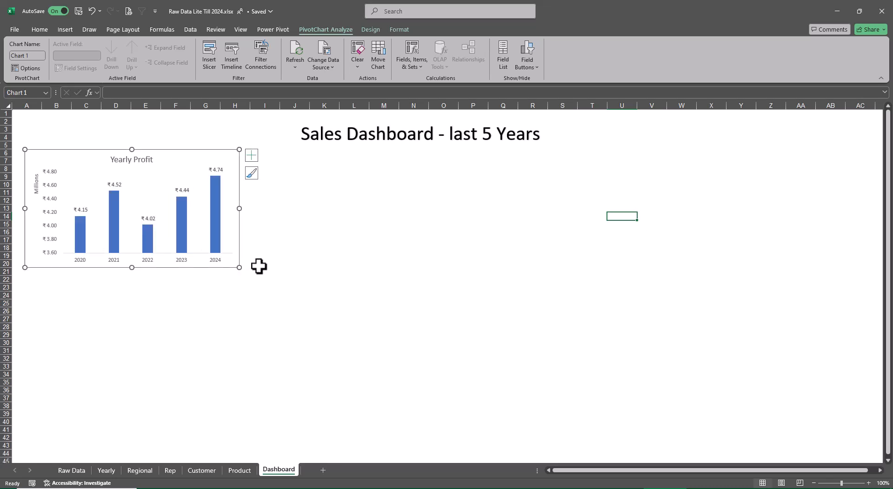
{"action": "left_click", "coordinate": [329, 256]}
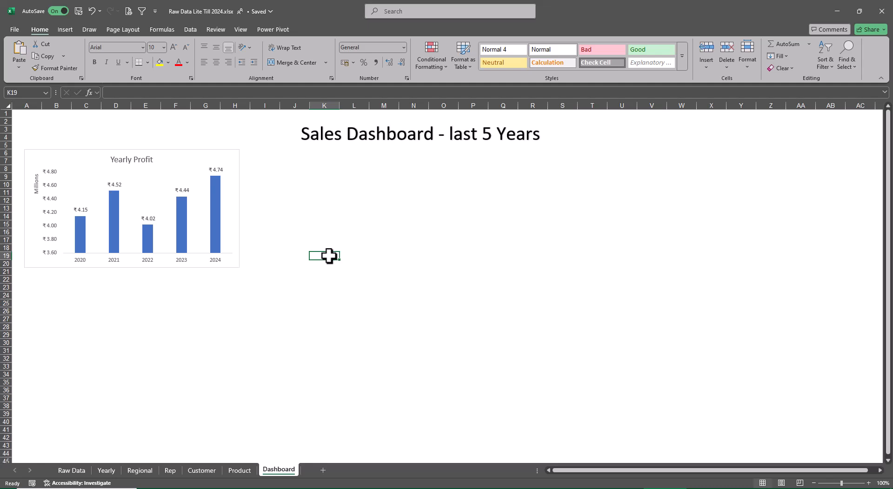
{"action": "left_click_drag", "start_coordinate": [233, 265], "coordinate": [229, 265]}
{"action": "left_click", "coordinate": [329, 257]}
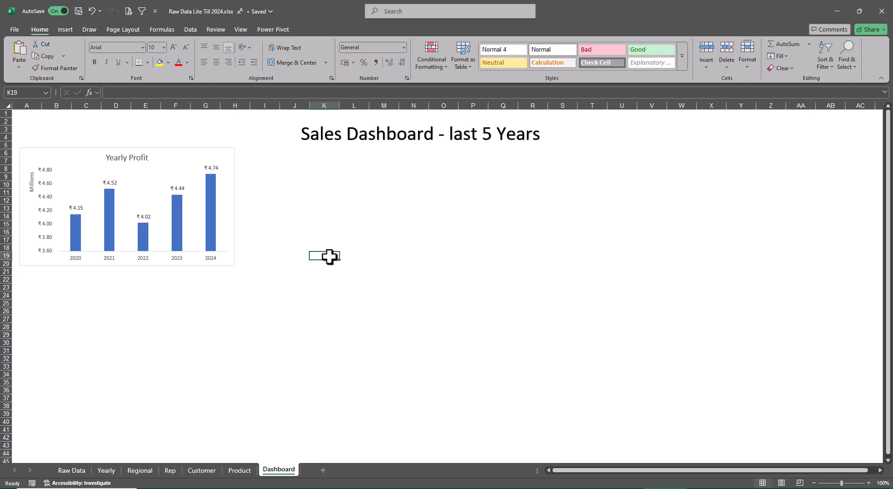
Move the Regional Profit chart from the Regional sheet onto the Dashboard sheet as an embedded object.
{"action": "left_click", "coordinate": [141, 472]}
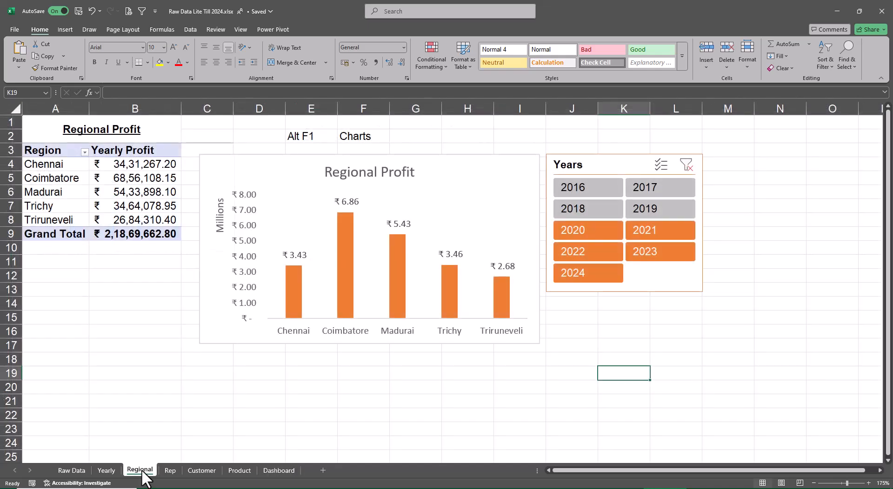
{"action": "right_click", "coordinate": [268, 170]}
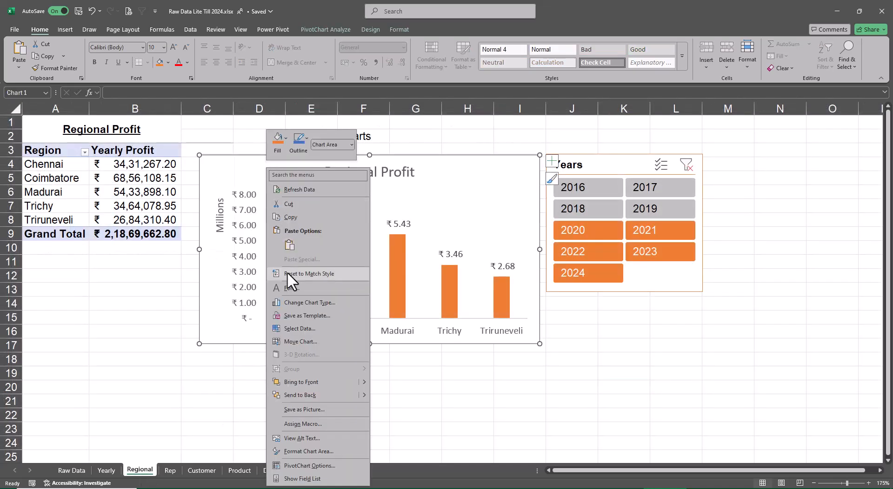
{"action": "left_click", "coordinate": [289, 342]}
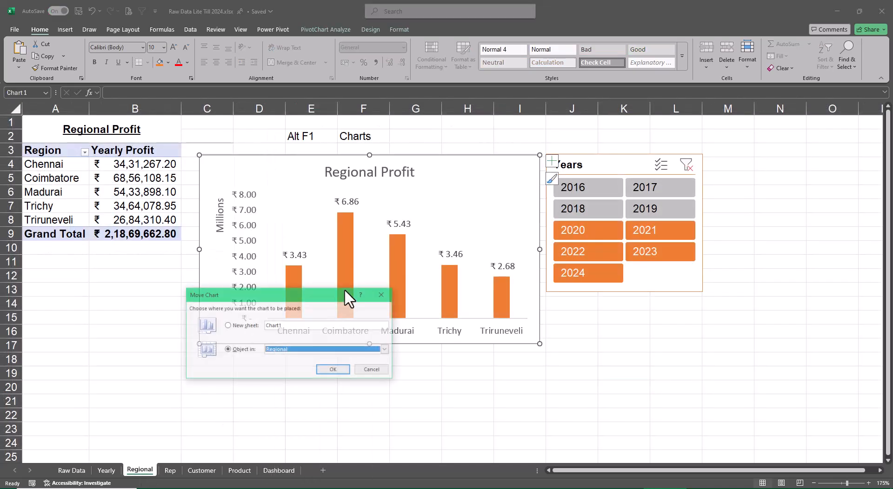
{"action": "left_click", "coordinate": [386, 350]}
{"action": "scroll", "coordinate": [321, 388], "scroll_direction": "down", "scroll_amount": 1}
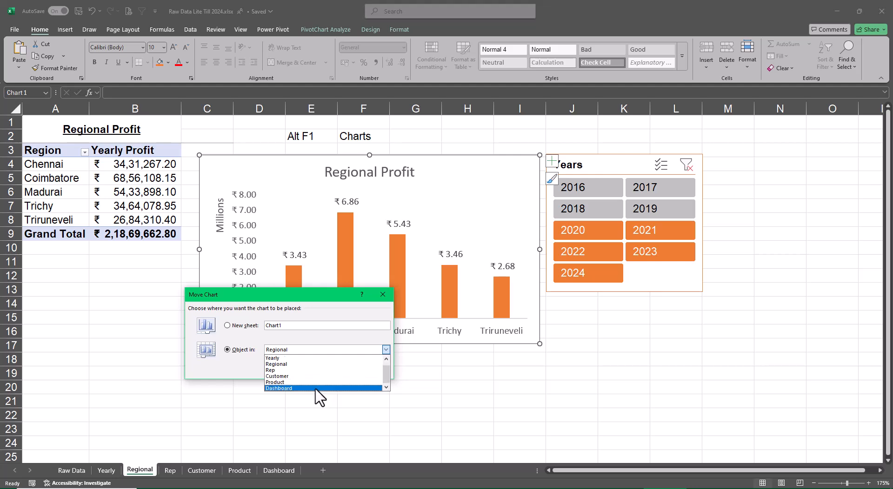
{"action": "left_click", "coordinate": [321, 389]}
{"action": "left_click", "coordinate": [333, 370]}
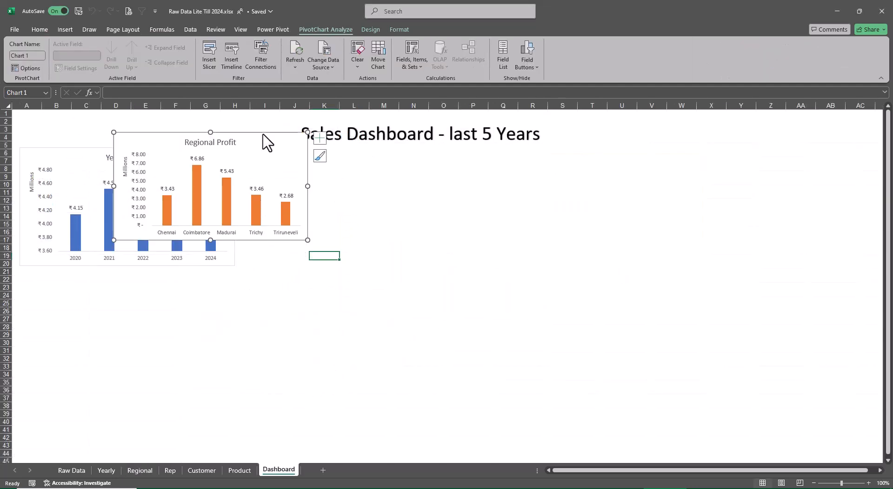
Place the Regional Profit chart beside the Yearly Profit chart and enlarge it to about the same height, across columns H–O.
{"action": "left_click_drag", "start_coordinate": [294, 165], "coordinate": [393, 166]}
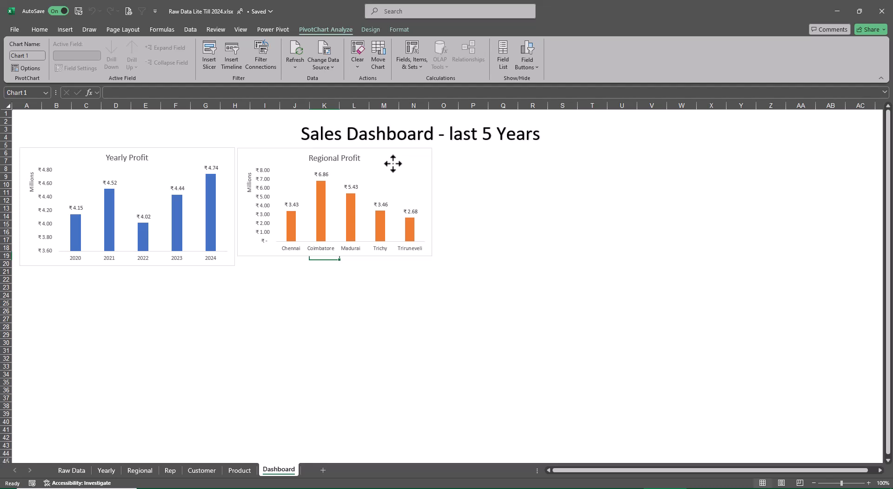
{"action": "left_click_drag", "start_coordinate": [432, 257], "coordinate": [449, 266]}
{"action": "left_click", "coordinate": [518, 259]}
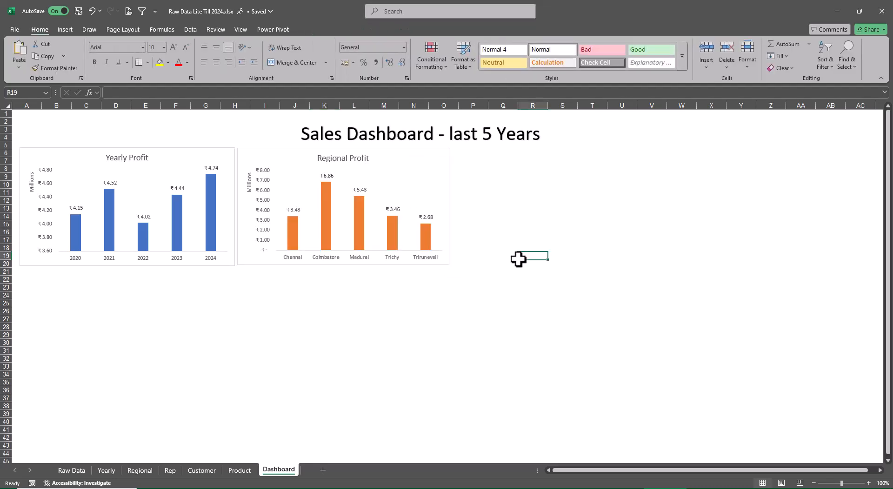
Move the Sales Rep Profit chart from the Rep sheet onto the Dashboard sheet as an embedded object.
{"action": "left_click", "coordinate": [173, 472]}
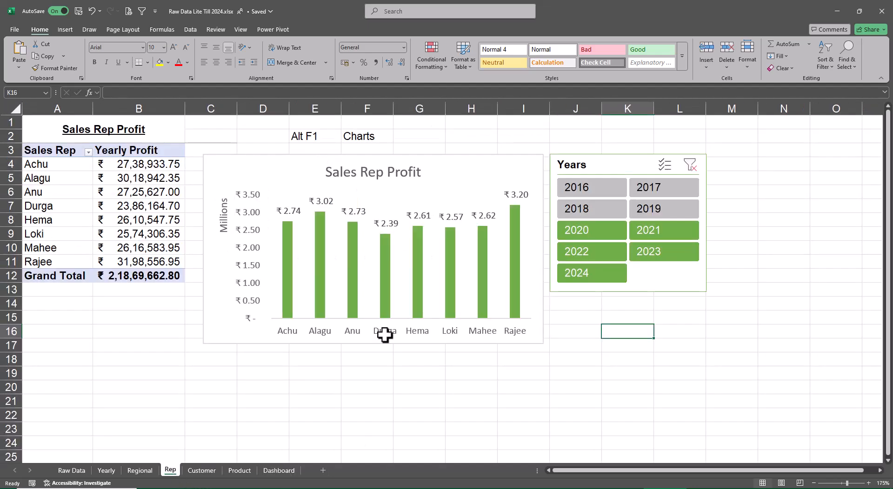
{"action": "right_click", "coordinate": [455, 168]}
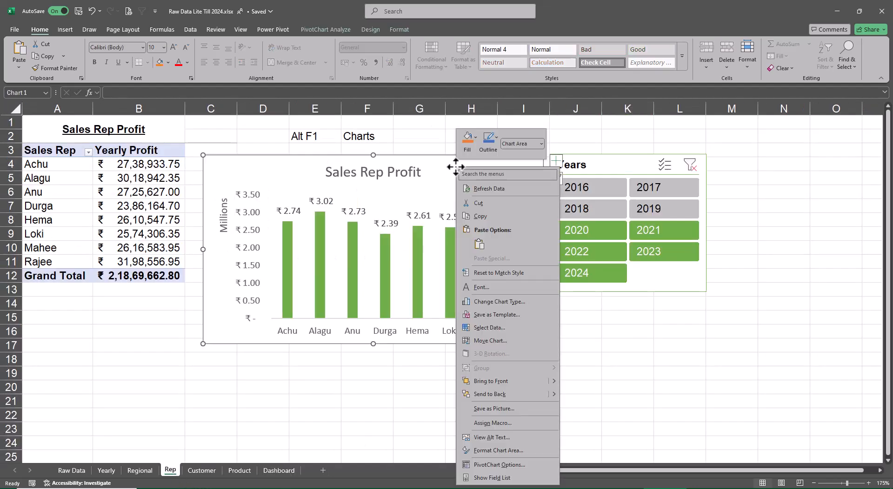
{"action": "left_click", "coordinate": [503, 338]}
{"action": "left_click", "coordinate": [598, 347]}
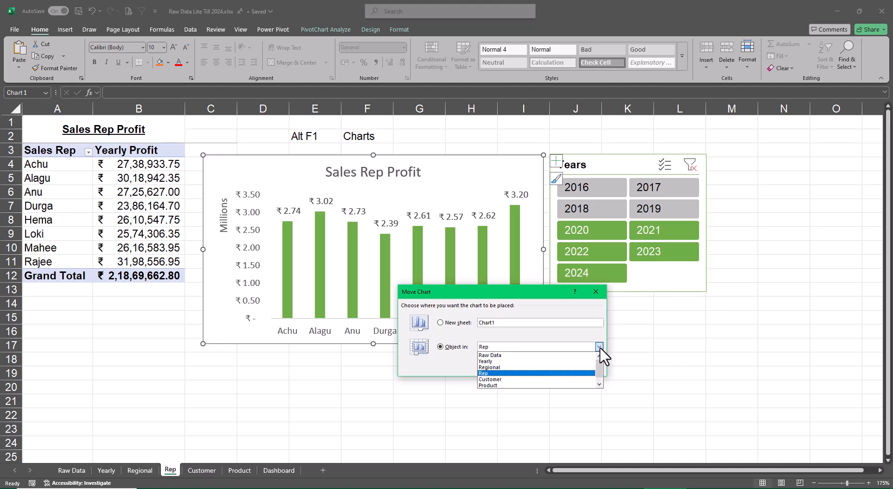
{"action": "scroll", "coordinate": [525, 386], "scroll_direction": "down", "scroll_amount": 1}
{"action": "left_click", "coordinate": [521, 386]}
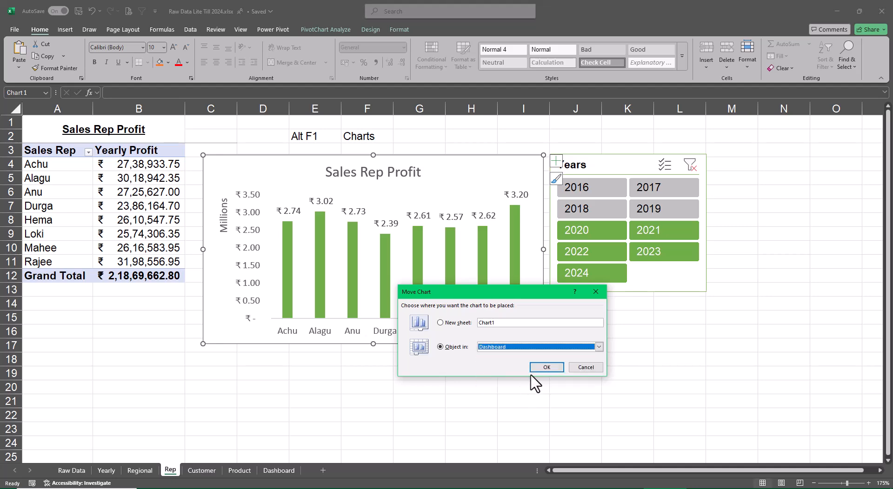
{"action": "left_click", "coordinate": [542, 367]}
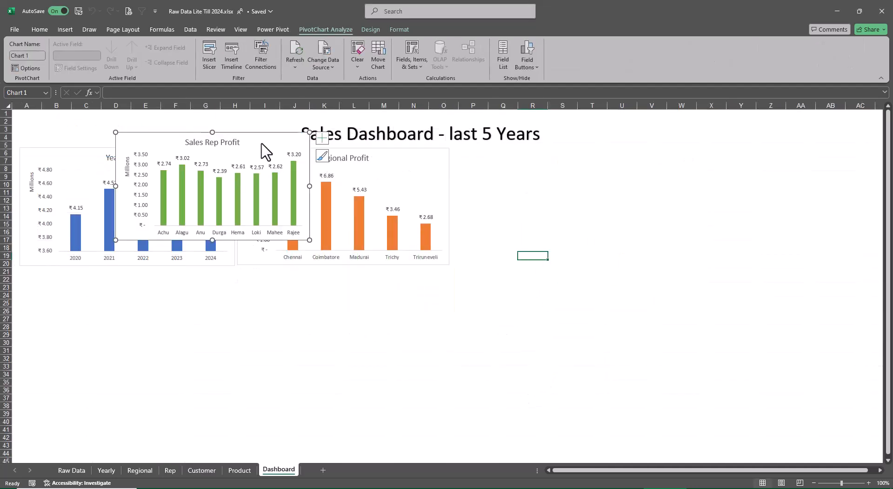
Place the Sales Rep Profit chart beside the Regional Profit chart and enlarge it to span about columns O–W.
{"action": "left_click_drag", "start_coordinate": [261, 144], "coordinate": [602, 156]}
{"action": "left_click_drag", "start_coordinate": [647, 255], "coordinate": [684, 266]}
{"action": "left_click", "coordinate": [763, 265]}
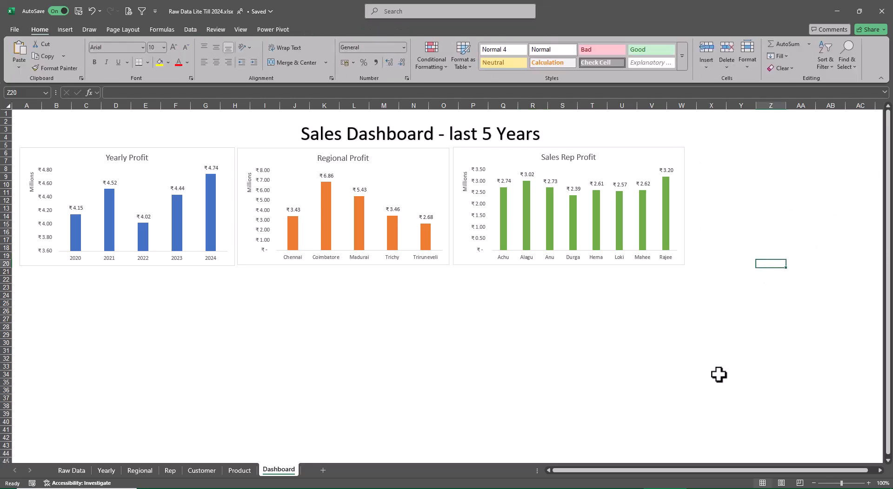
Move the Customer Profit chart from the Customer sheet onto the Dashboard sheet and place it directly below the Yearly Profit chart.
{"action": "left_click", "coordinate": [202, 470]}
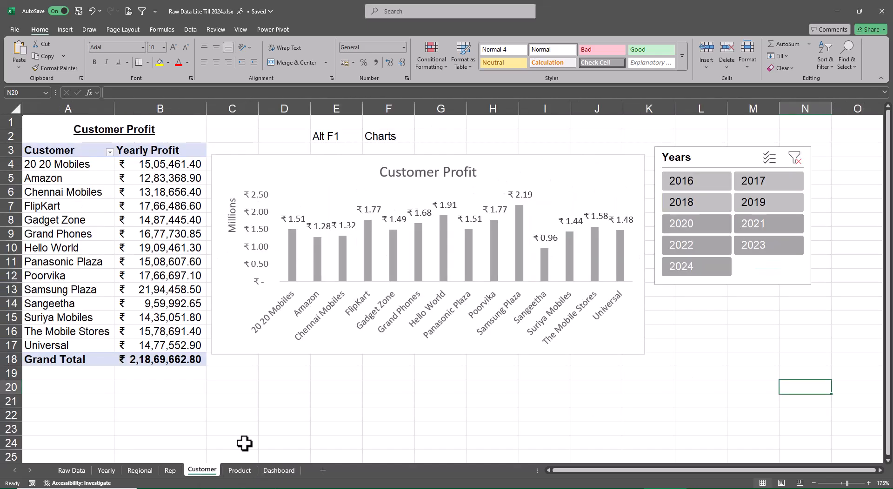
{"action": "left_click", "coordinate": [331, 169]}
{"action": "right_click", "coordinate": [332, 169]}
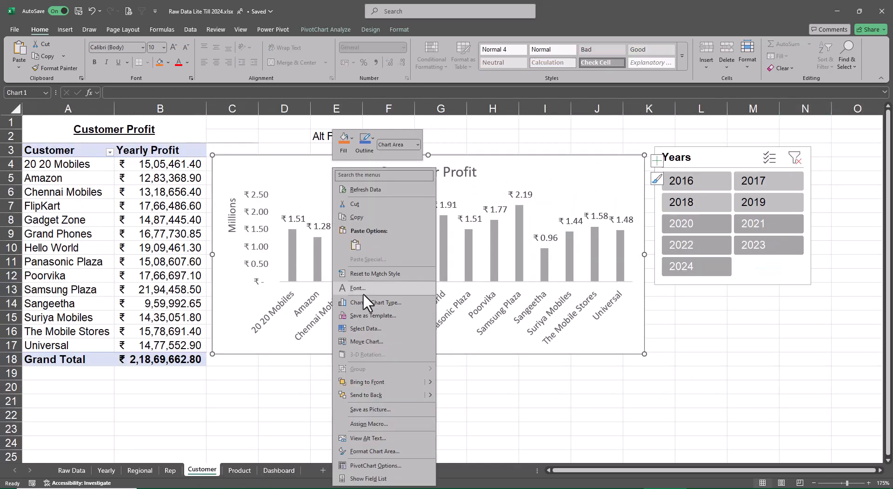
{"action": "left_click", "coordinate": [364, 342]}
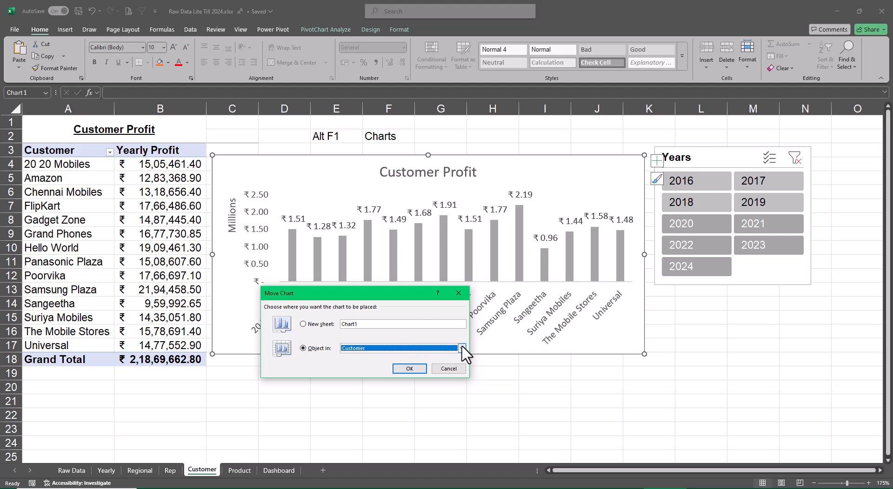
{"action": "left_click", "coordinate": [462, 348]}
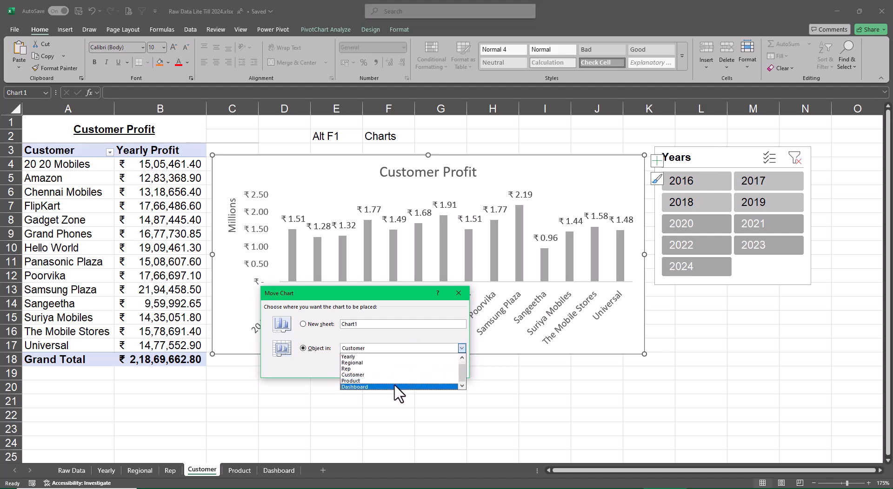
{"action": "left_click", "coordinate": [398, 386]}
{"action": "left_click", "coordinate": [410, 370]}
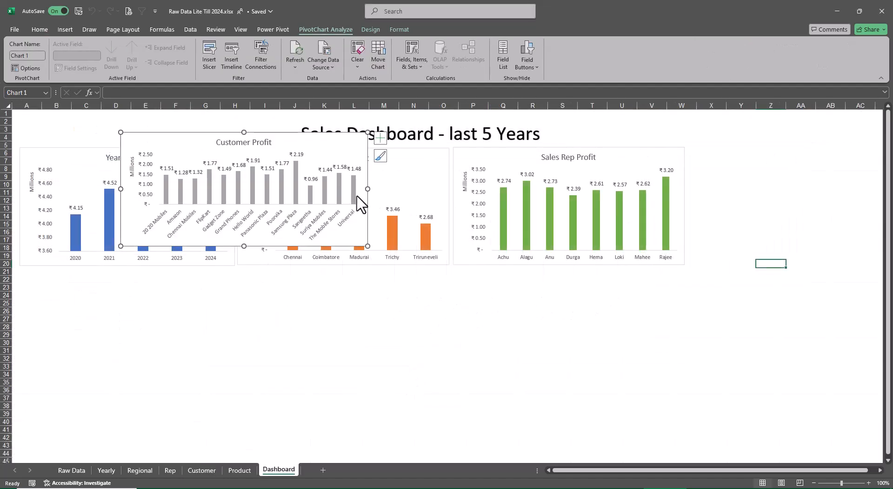
{"action": "left_click_drag", "start_coordinate": [323, 142], "coordinate": [222, 279]}
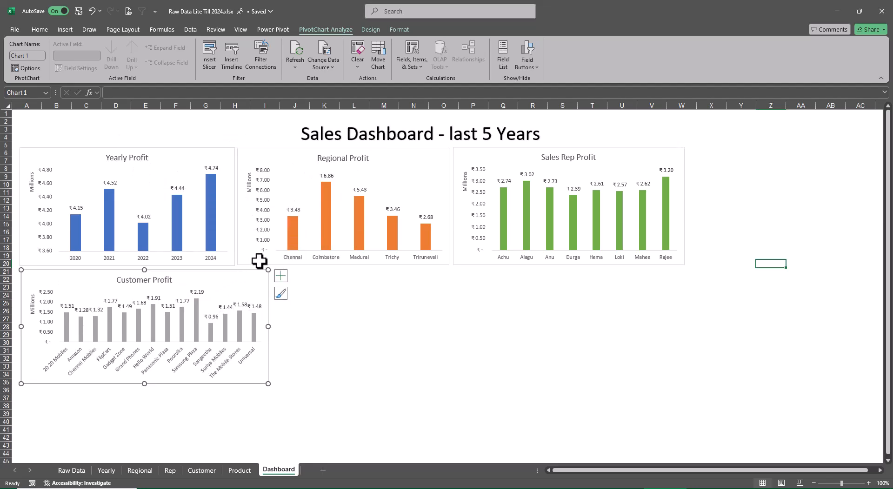
Extend the lower edges of the Regional Profit and Sales Rep Profit charts slightly to close the gap above the second row.
{"action": "left_click", "coordinate": [448, 263]}
{"action": "left_click_drag", "start_coordinate": [450, 267], "coordinate": [452, 269]}
{"action": "left_click", "coordinate": [487, 261]}
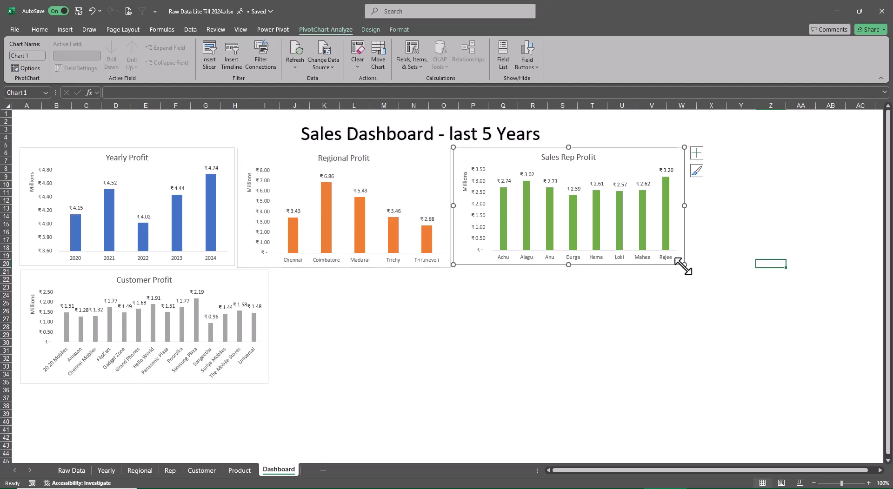
{"action": "left_click_drag", "start_coordinate": [683, 266], "coordinate": [684, 269]}
{"action": "left_click", "coordinate": [730, 294]}
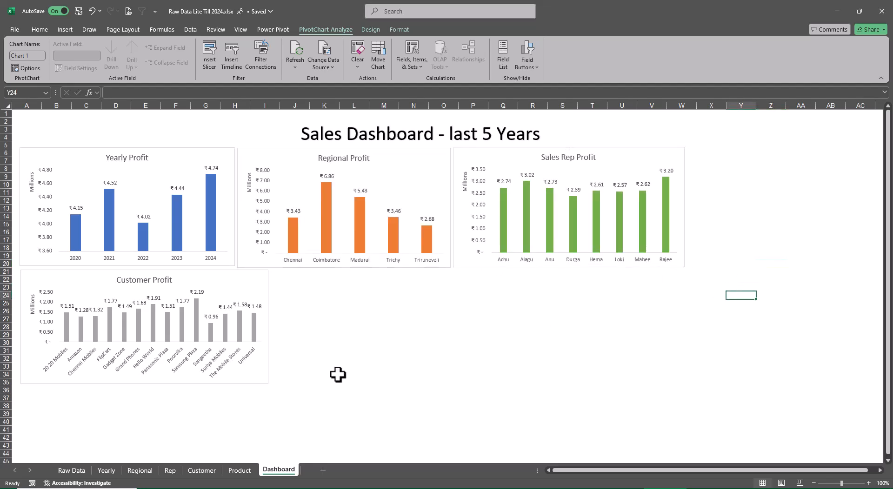
Enlarge the Customer Profit chart to about rows 21–42 across columns A–O, ending level with the Regional Profit chart's outer edge.
{"action": "left_click", "coordinate": [249, 379]}
{"action": "left_click_drag", "start_coordinate": [268, 383], "coordinate": [451, 438]}
{"action": "left_click", "coordinate": [651, 382]}
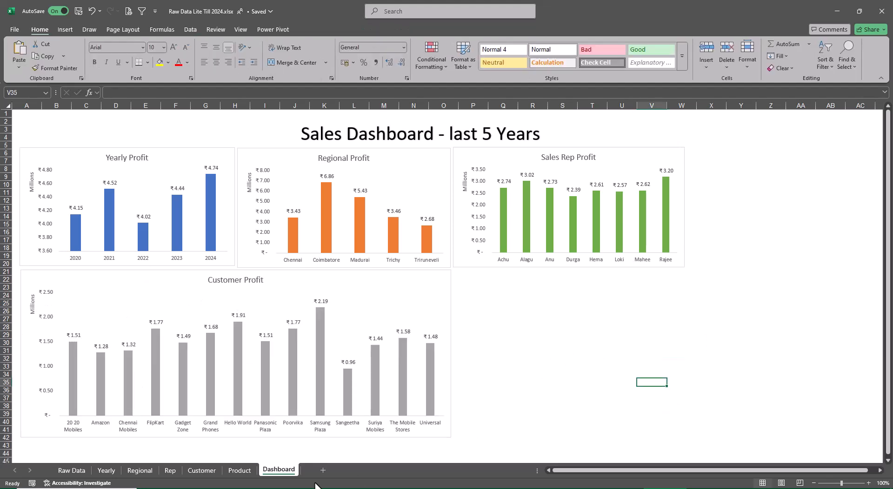
Move the Product Profit chart from the Product sheet onto the Dashboard sheet and place it beside the Customer chart, under Sales Rep Profit.
{"action": "left_click", "coordinate": [239, 471]}
{"action": "right_click", "coordinate": [536, 185]}
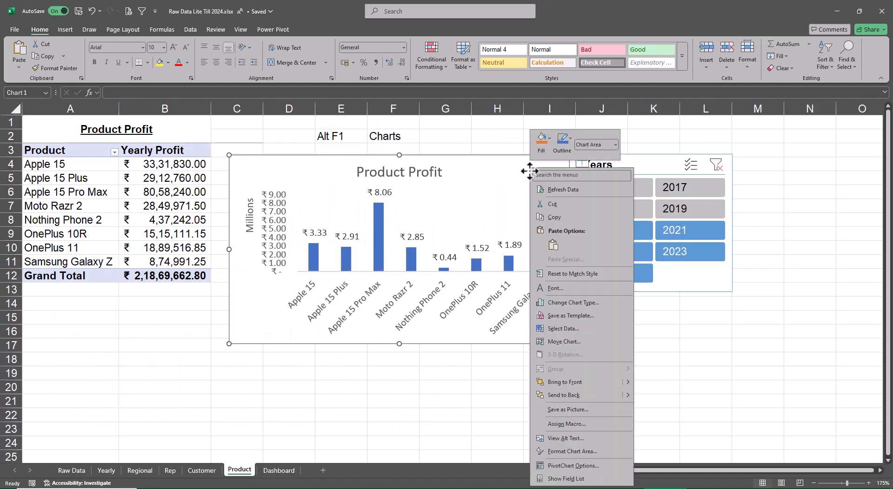
{"action": "left_click", "coordinate": [565, 339]}
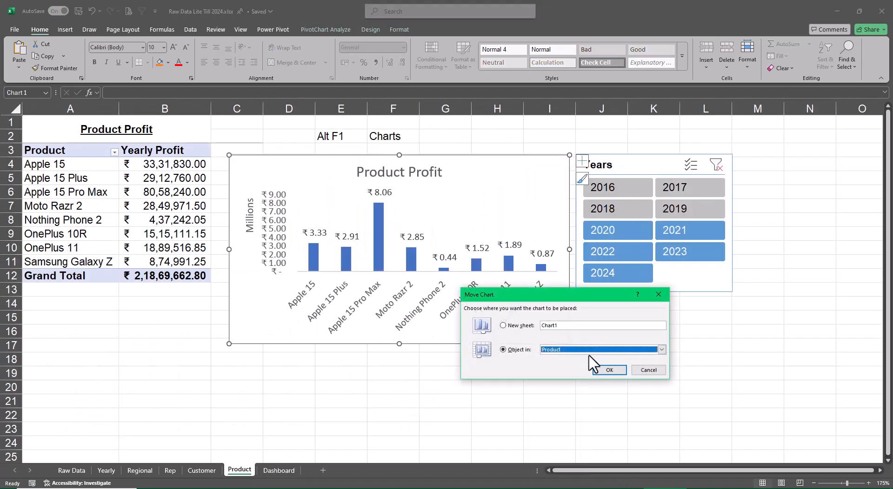
{"action": "left_click", "coordinate": [569, 350]}
{"action": "left_click", "coordinate": [581, 390]}
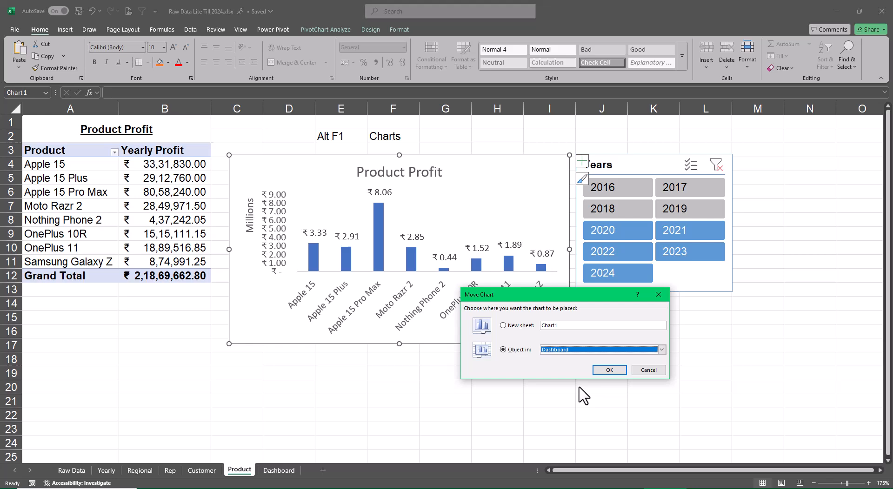
{"action": "left_click", "coordinate": [609, 369]}
{"action": "left_click_drag", "start_coordinate": [263, 158], "coordinate": [594, 279]}
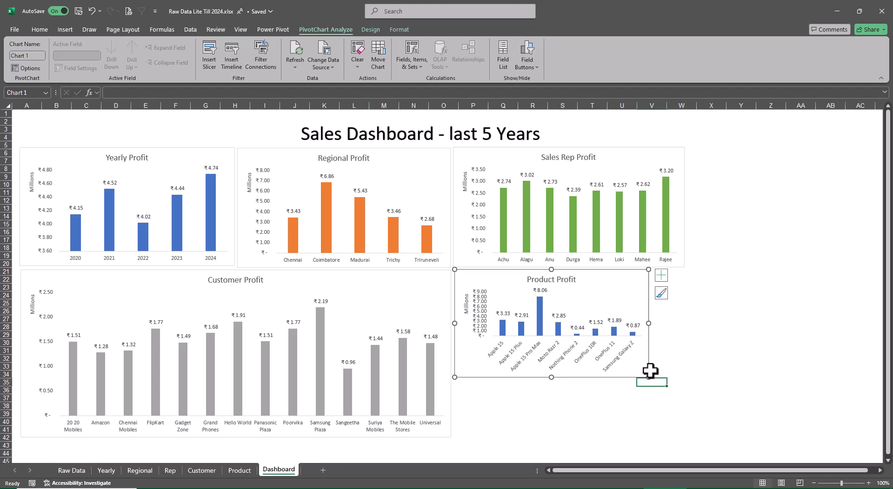
Enlarge the Product Profit chart to about rows 21–42, matching the Sales Rep Profit chart's width and the Customer Profit chart's height.
{"action": "left_click_drag", "start_coordinate": [648, 375], "coordinate": [682, 430]}
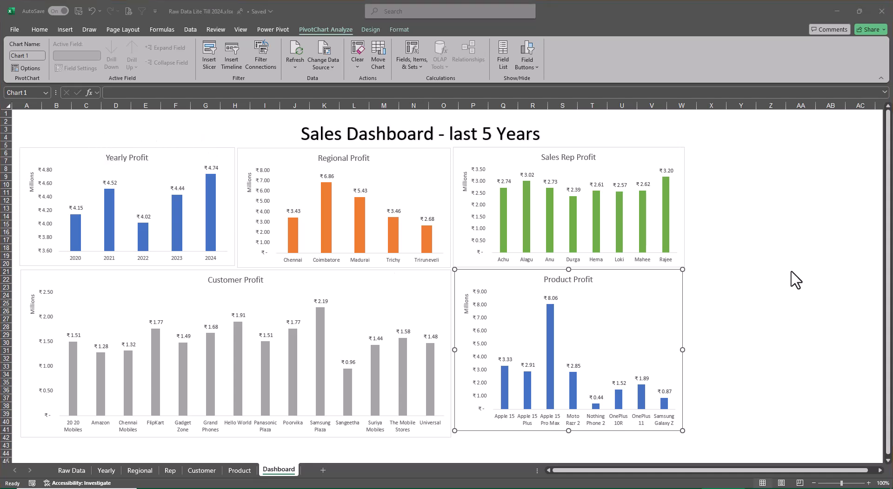
{"action": "left_click", "coordinate": [771, 248]}
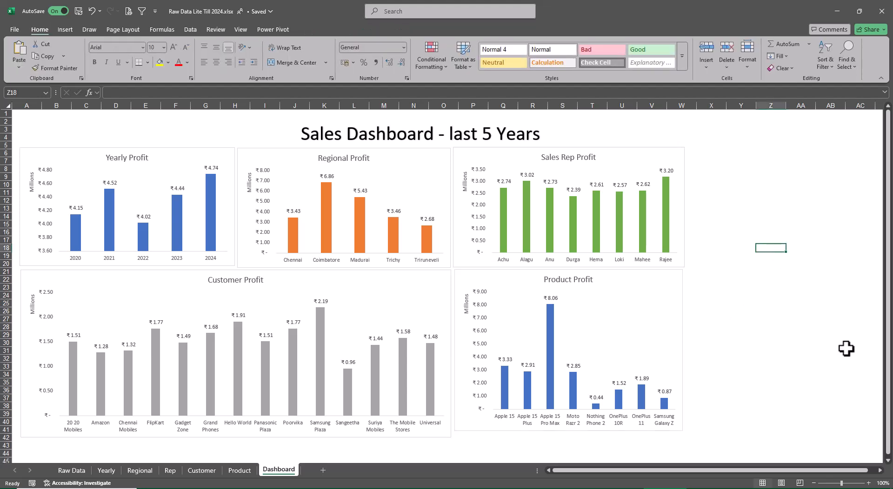
{"action": "left_click", "coordinate": [678, 428]}
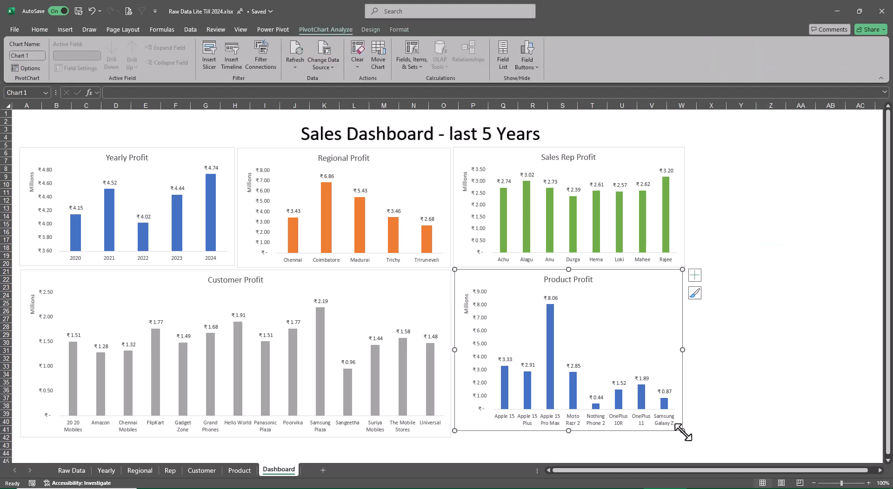
{"action": "left_click_drag", "start_coordinate": [683, 431], "coordinate": [682, 439]}
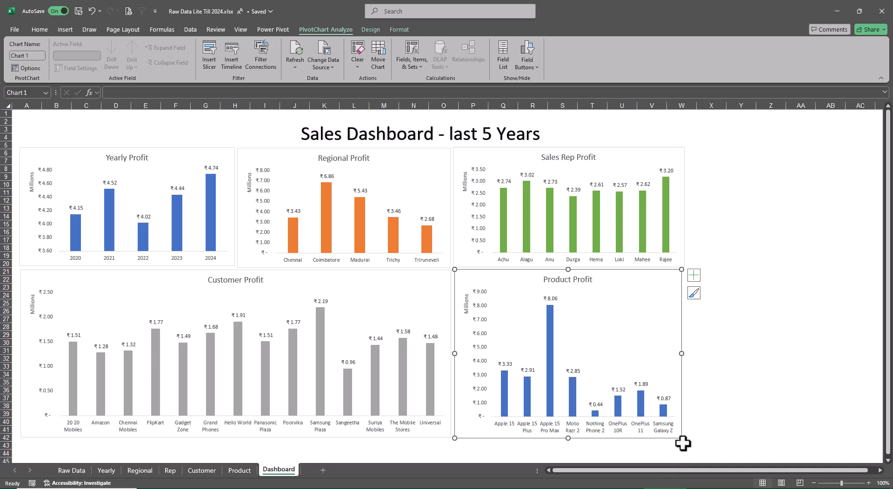
{"action": "left_click_drag", "start_coordinate": [682, 438], "coordinate": [686, 440]}
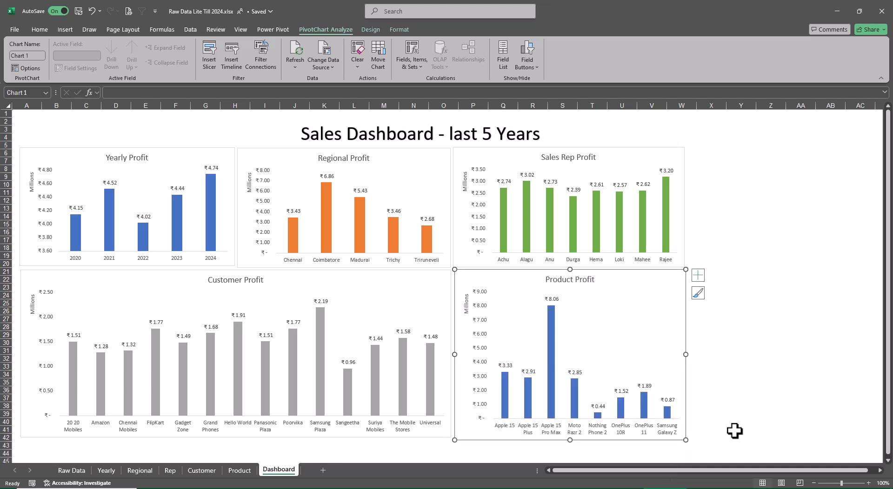
{"action": "left_click", "coordinate": [775, 414]}
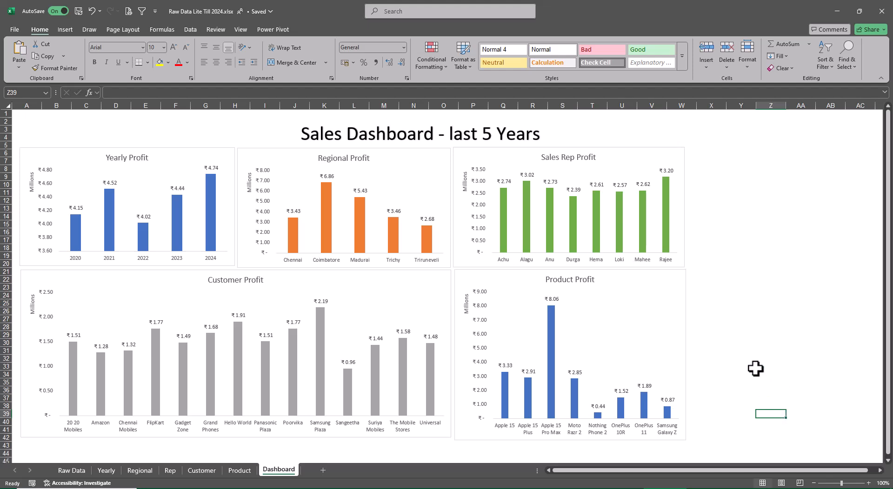
{"action": "left_click", "coordinate": [675, 307]}
{"action": "left_click", "coordinate": [677, 278]}
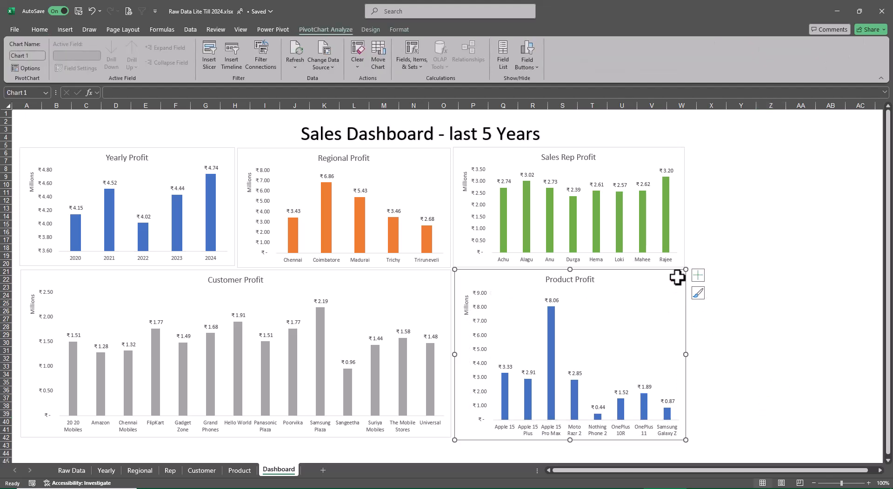
{"action": "left_click", "coordinate": [371, 30]}
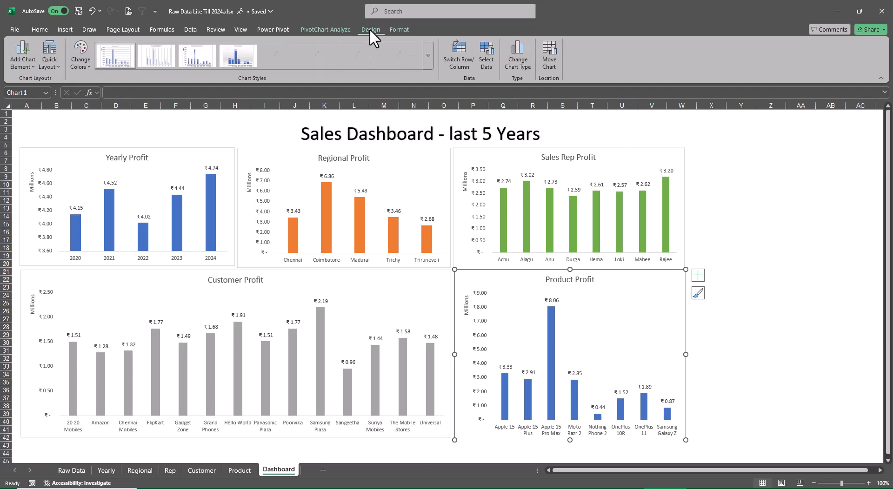
{"action": "left_click", "coordinate": [513, 56]}
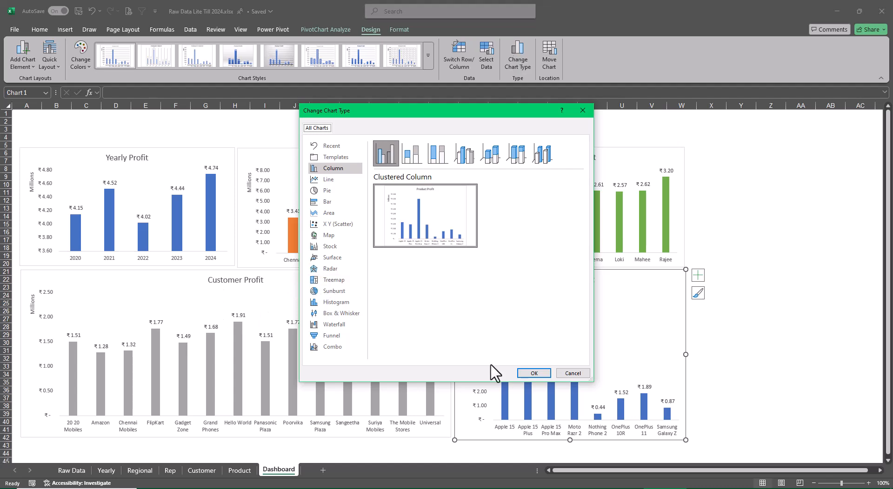
{"action": "left_click", "coordinate": [564, 374]}
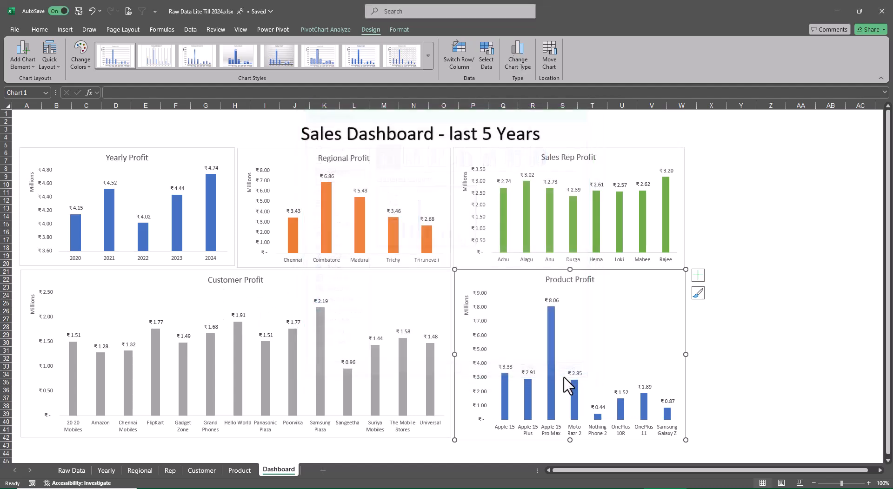
Change the Customer Profit chart to a line chart.
{"action": "left_click", "coordinate": [420, 282]}
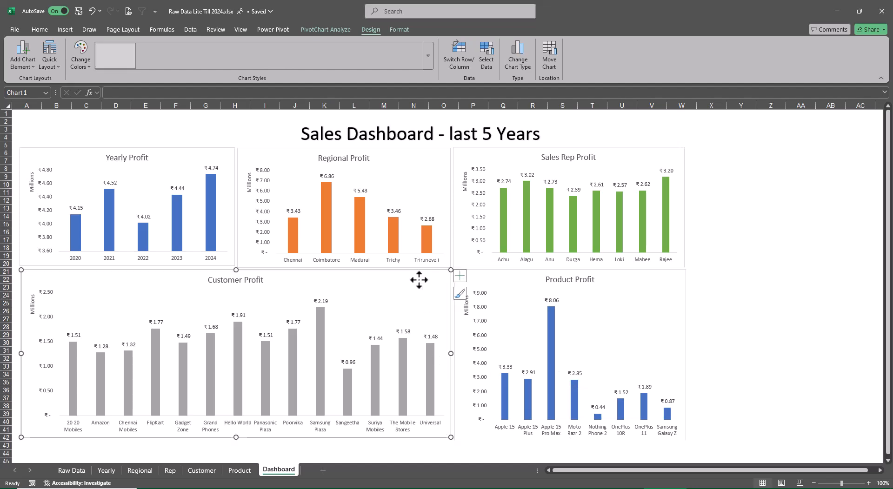
{"action": "left_click", "coordinate": [517, 60]}
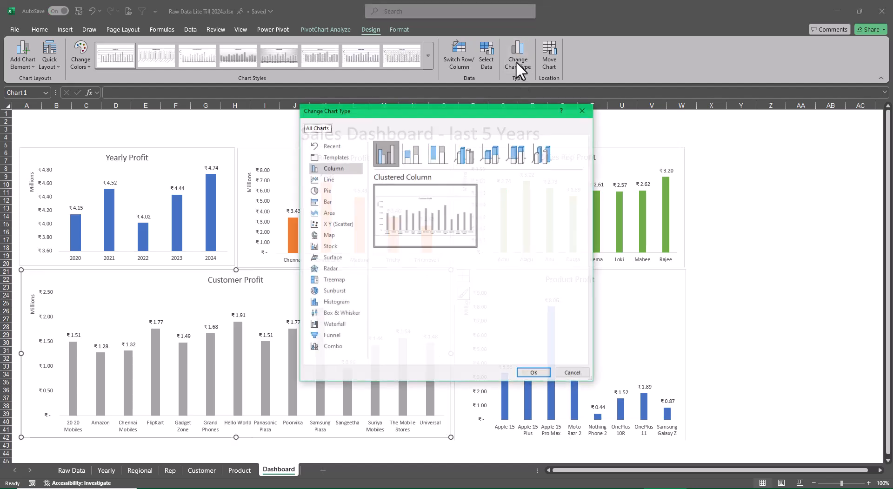
{"action": "left_click", "coordinate": [328, 180]}
{"action": "left_click", "coordinate": [535, 374]}
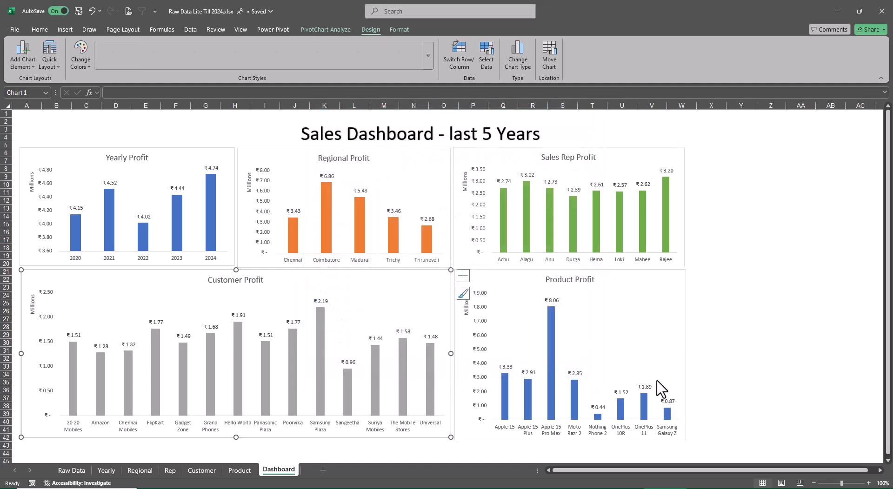
{"action": "left_click", "coordinate": [771, 279]}
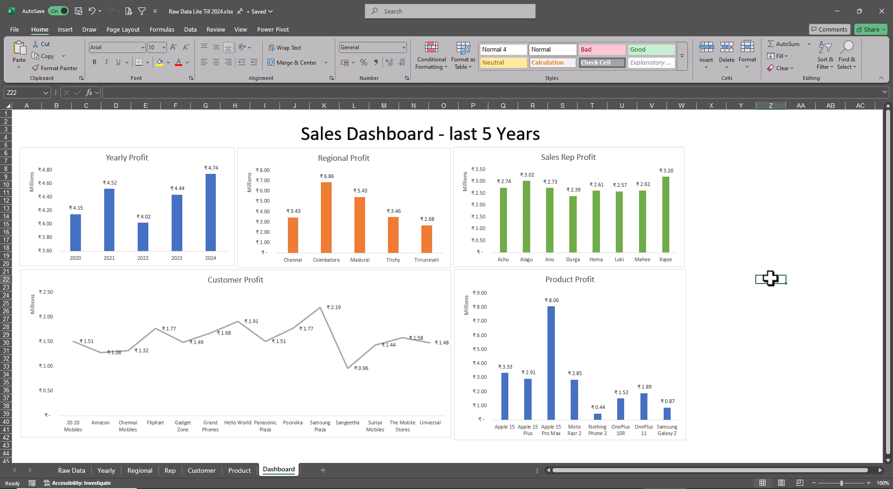
Change the Sales Rep Profit chart to a Clustered Bar chart.
{"action": "left_click", "coordinate": [657, 166]}
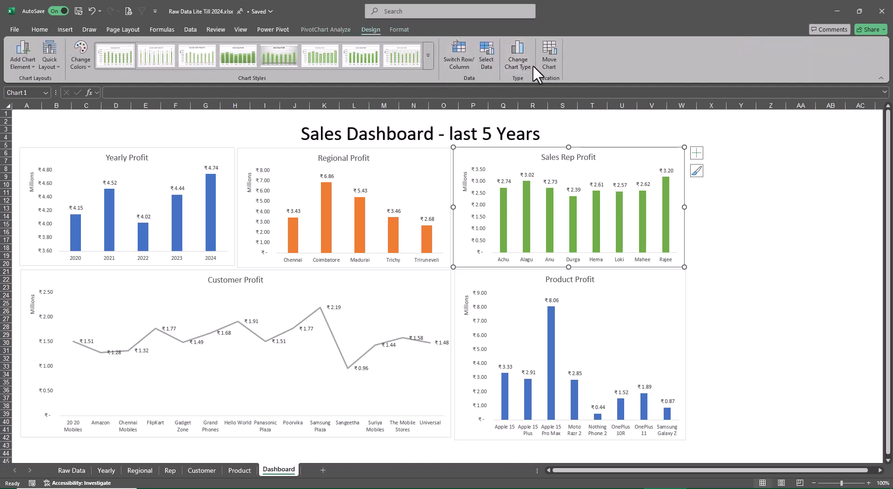
{"action": "left_click", "coordinate": [519, 64]}
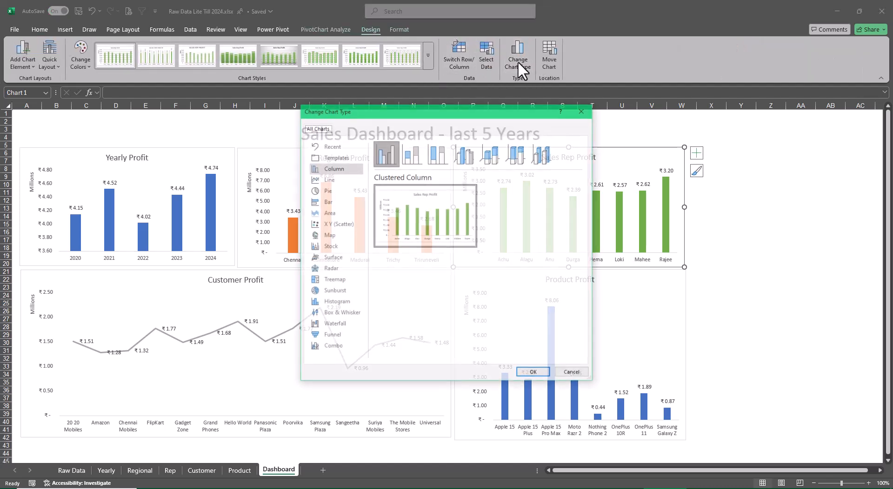
{"action": "left_click", "coordinate": [357, 209]}
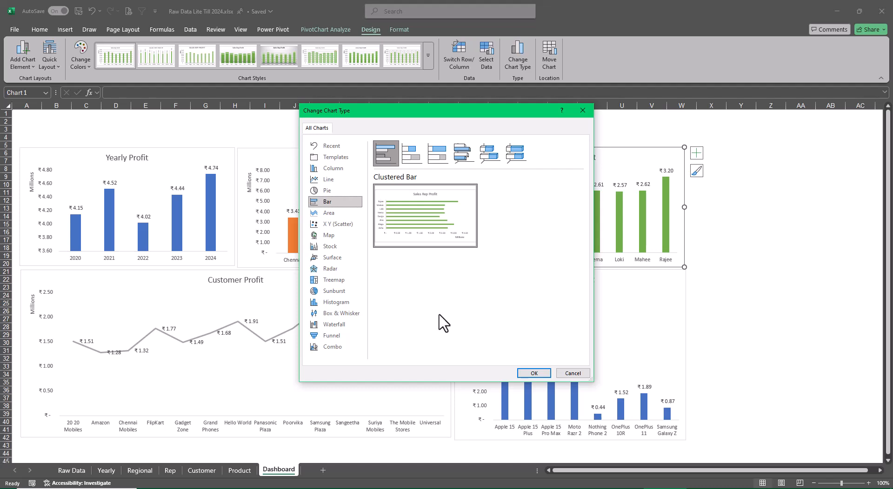
{"action": "left_click", "coordinate": [532, 373]}
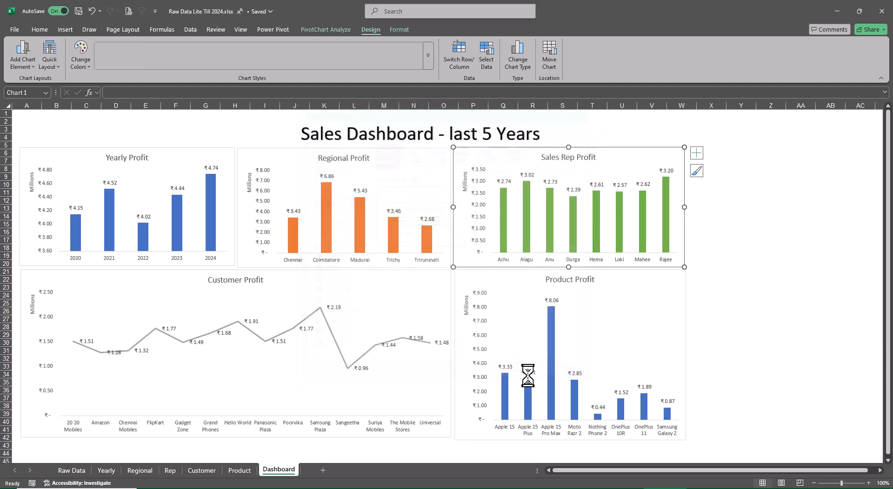
{"action": "left_click", "coordinate": [789, 270]}
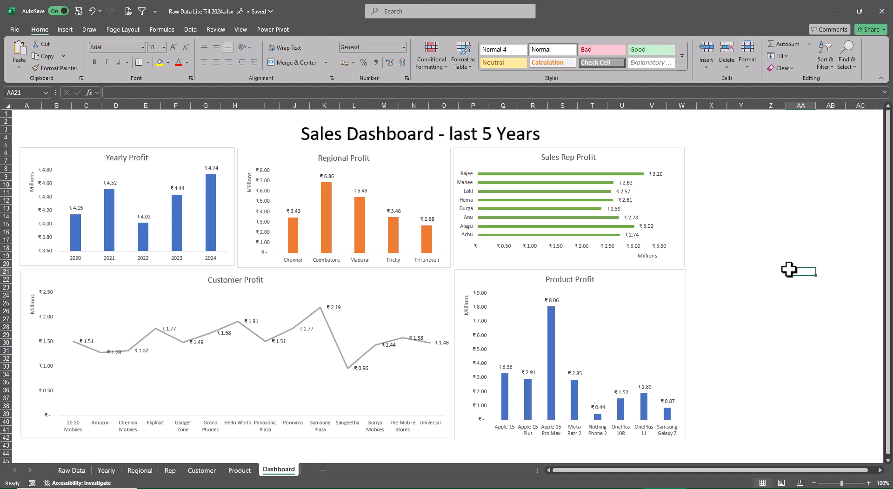
Insert slicers for Years, Region, Sales Rep, Customer and Product from the Yearly Profit chart.
{"action": "left_click", "coordinate": [228, 152]}
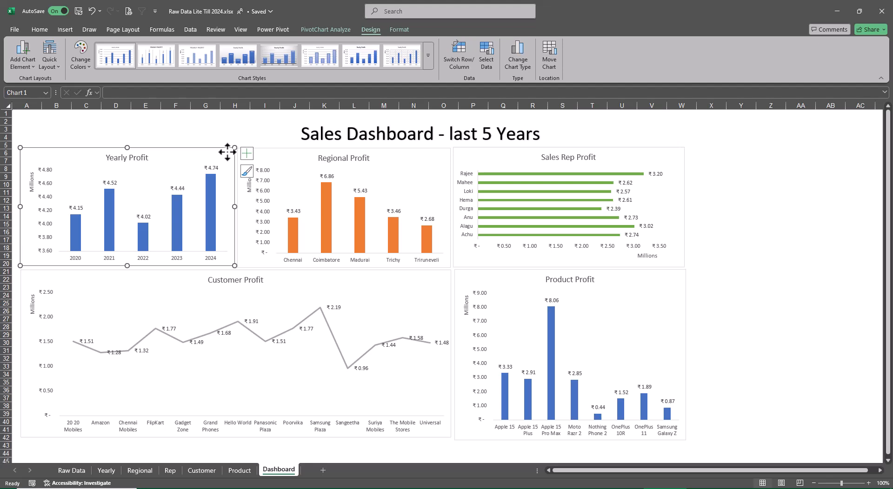
{"action": "left_click", "coordinate": [319, 29]}
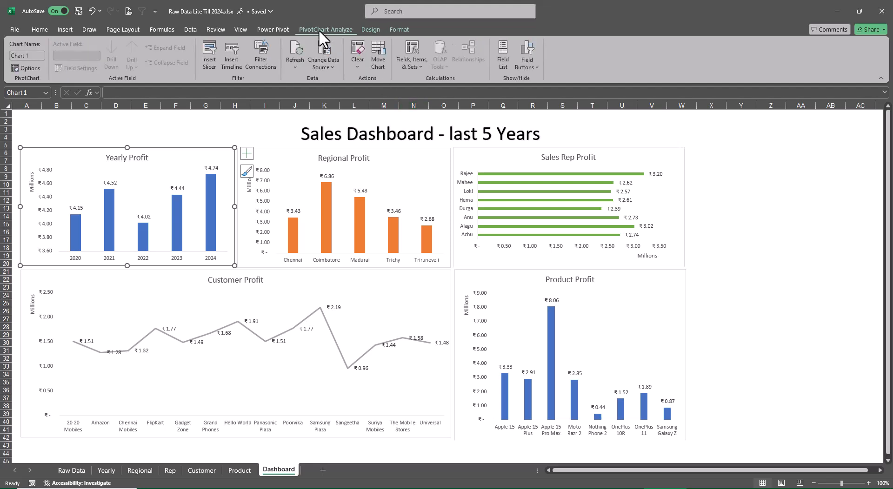
{"action": "left_click", "coordinate": [202, 46]}
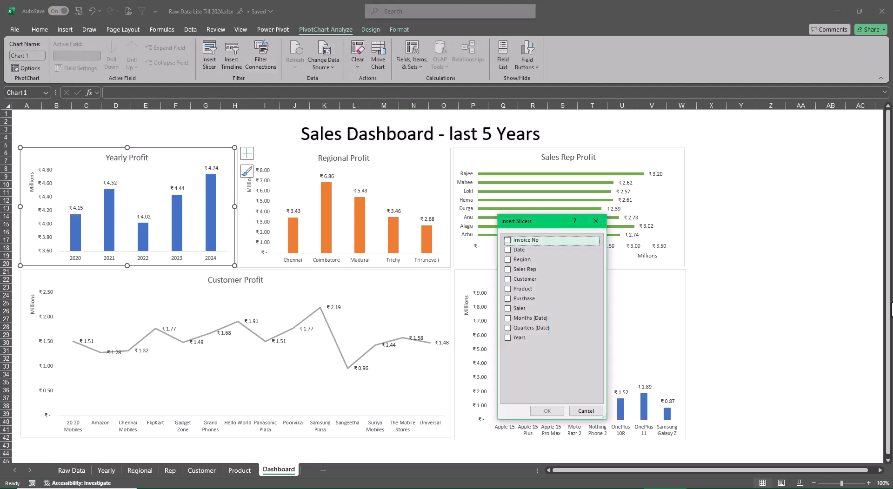
{"action": "left_click_drag", "start_coordinate": [528, 223], "coordinate": [733, 166]}
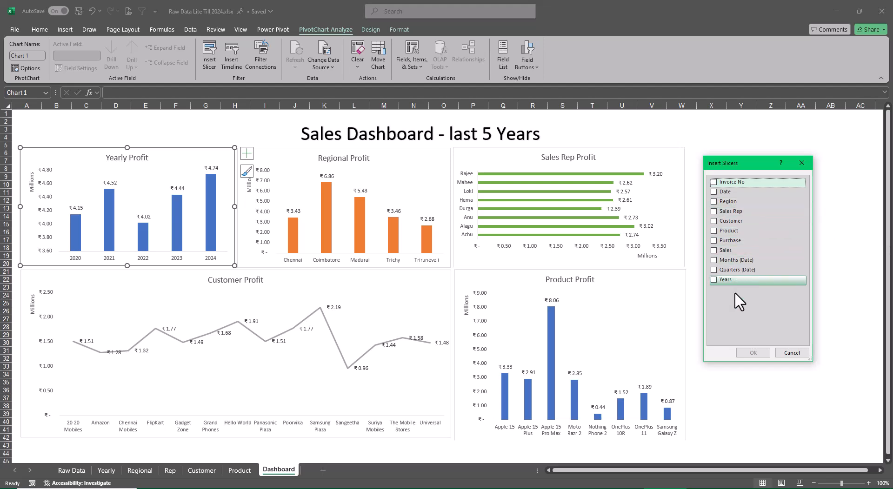
{"action": "left_click", "coordinate": [713, 280]}
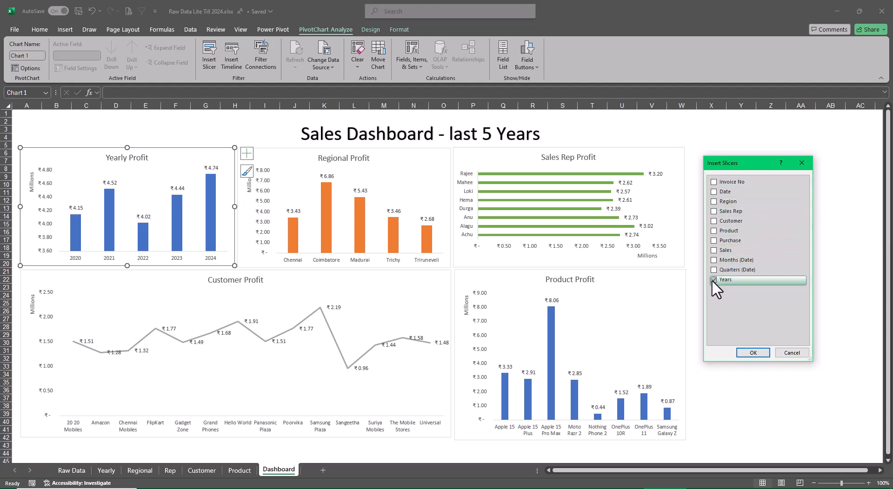
{"action": "left_click", "coordinate": [714, 201]}
{"action": "left_click", "coordinate": [713, 211]}
{"action": "left_click", "coordinate": [713, 221]}
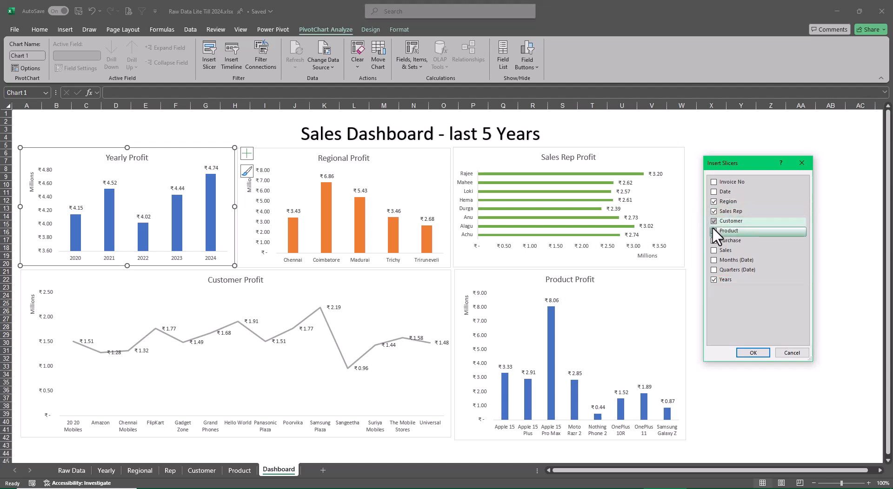
{"action": "left_click", "coordinate": [714, 230]}
{"action": "left_click", "coordinate": [754, 353]}
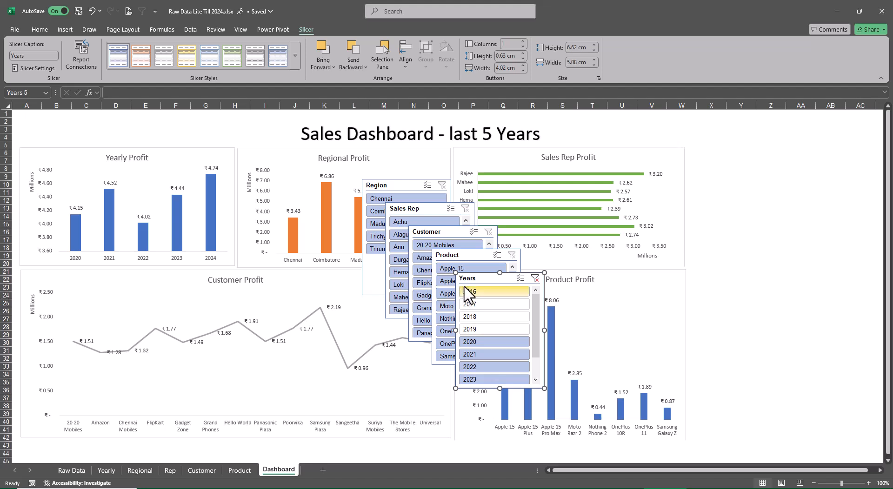
Place the Years slicer beside the Sales Rep Profit chart, arrange it in 3 columns and shorten it to about 3.2 cm high.
{"action": "left_click_drag", "start_coordinate": [466, 278], "coordinate": [709, 158]}
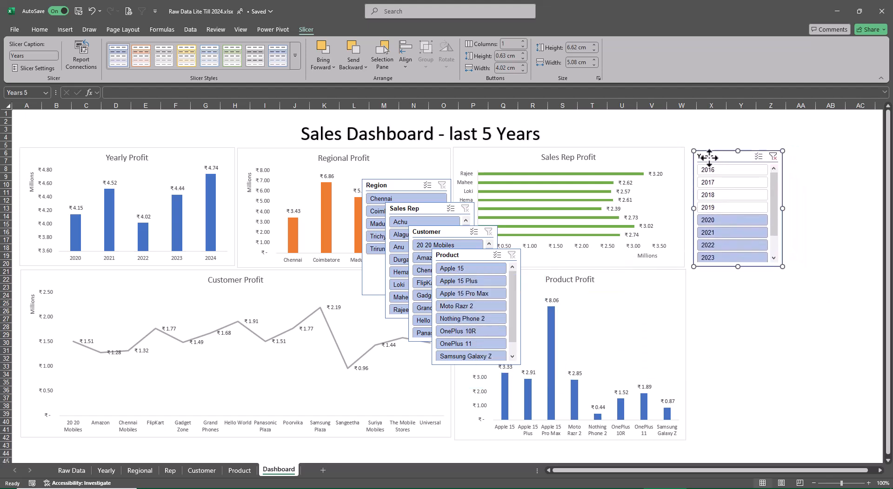
{"action": "left_click", "coordinate": [523, 41]}
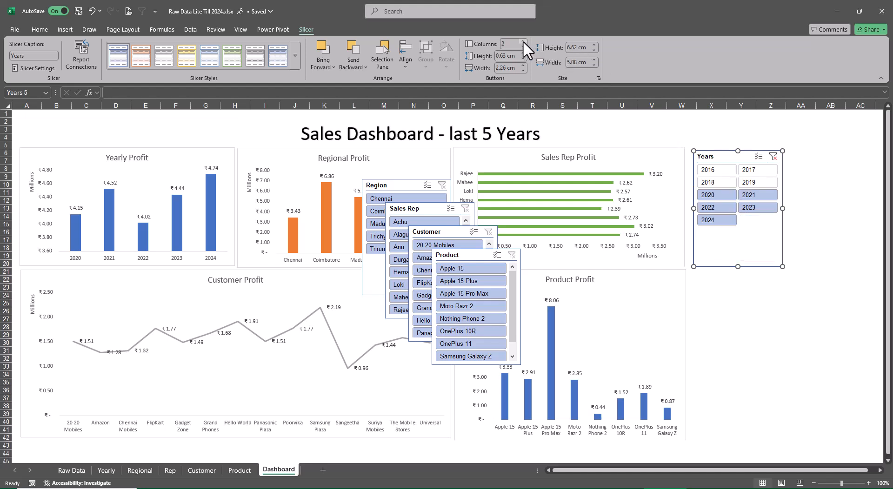
{"action": "left_click", "coordinate": [523, 41]}
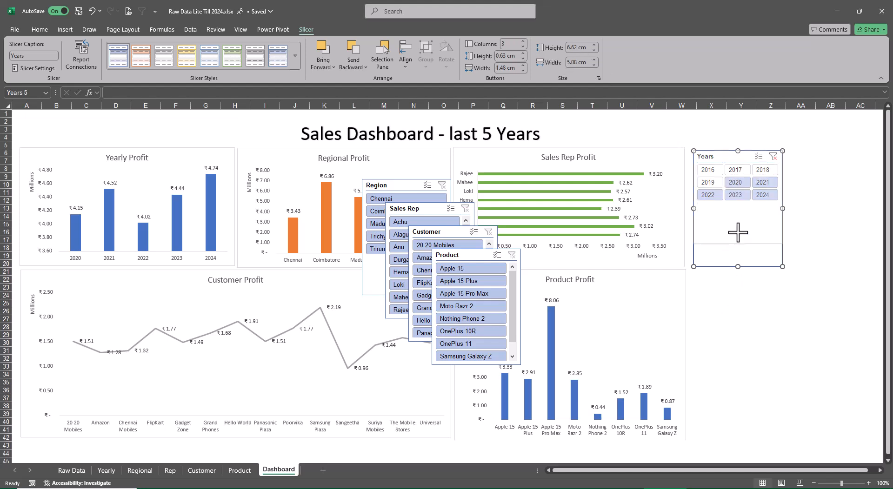
{"action": "left_click_drag", "start_coordinate": [737, 232], "coordinate": [737, 207]}
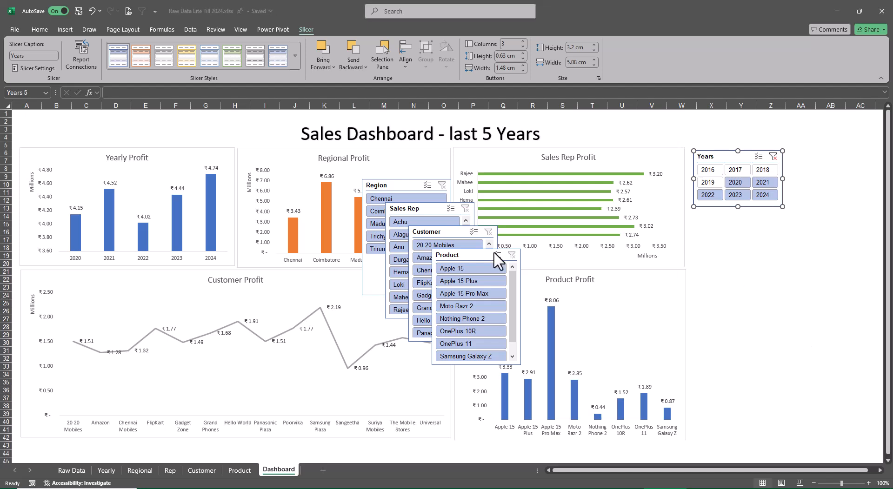
Apply the dark blue slicer style to the Years slicer.
{"action": "left_click", "coordinate": [295, 56]}
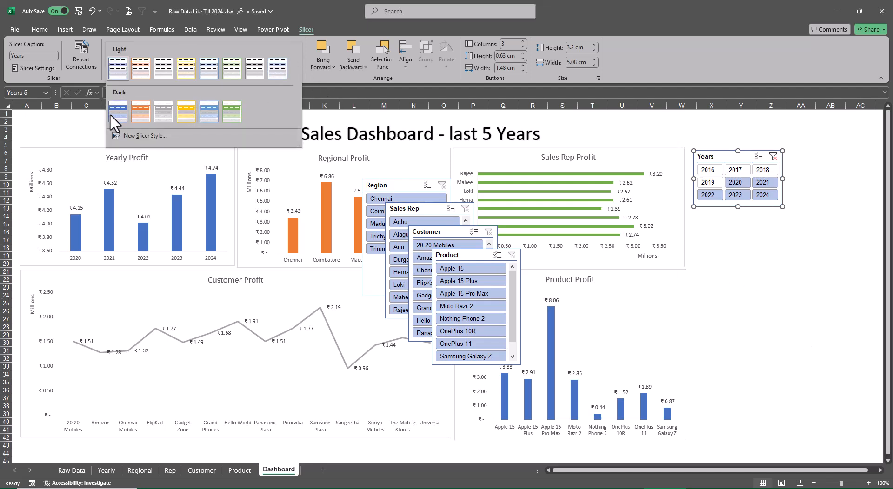
{"action": "left_click", "coordinate": [122, 103]}
{"action": "left_click", "coordinate": [768, 343]}
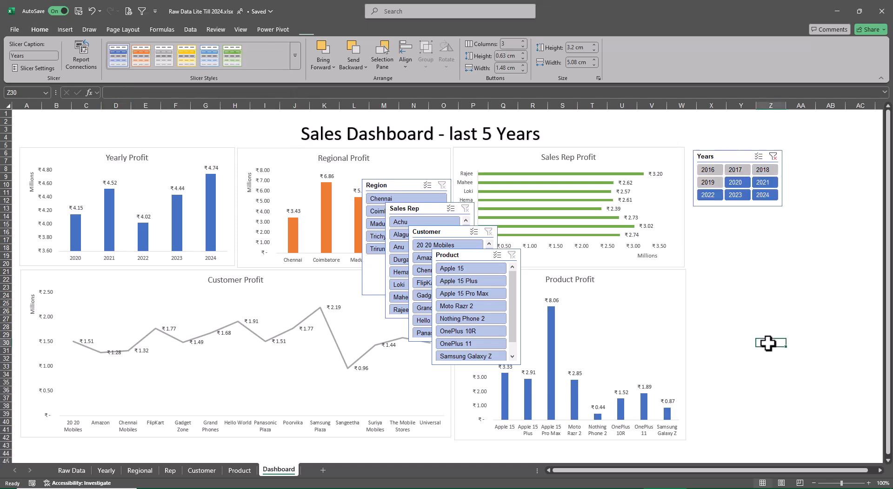
Shorten the Region slicer to about 4.55 cm high and place it directly below the Years slicer.
{"action": "left_click_drag", "start_coordinate": [370, 186], "coordinate": [774, 154]}
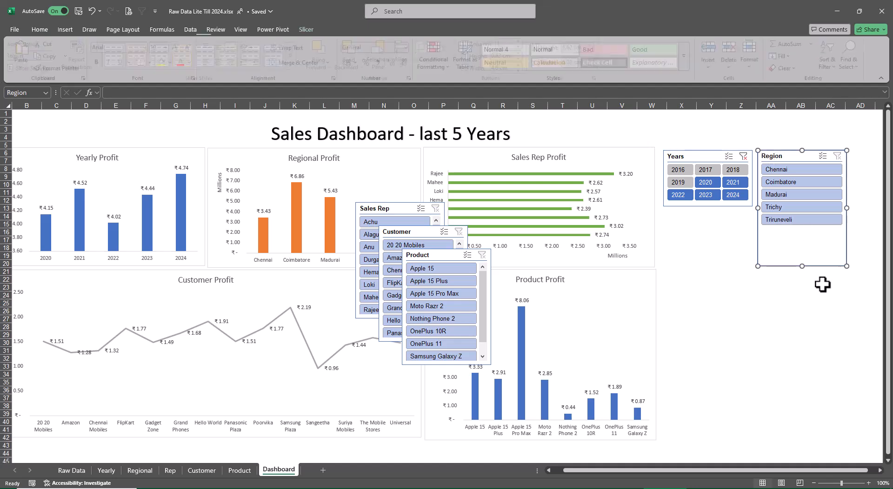
{"action": "left_click_drag", "start_coordinate": [802, 265], "coordinate": [802, 230]}
{"action": "left_click_drag", "start_coordinate": [795, 156], "coordinate": [700, 219]}
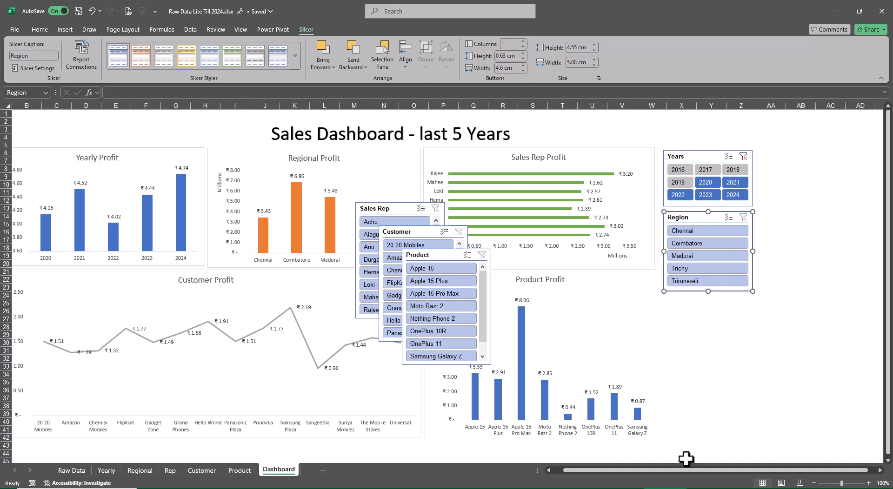
{"action": "left_click_drag", "start_coordinate": [681, 472], "coordinate": [613, 481]}
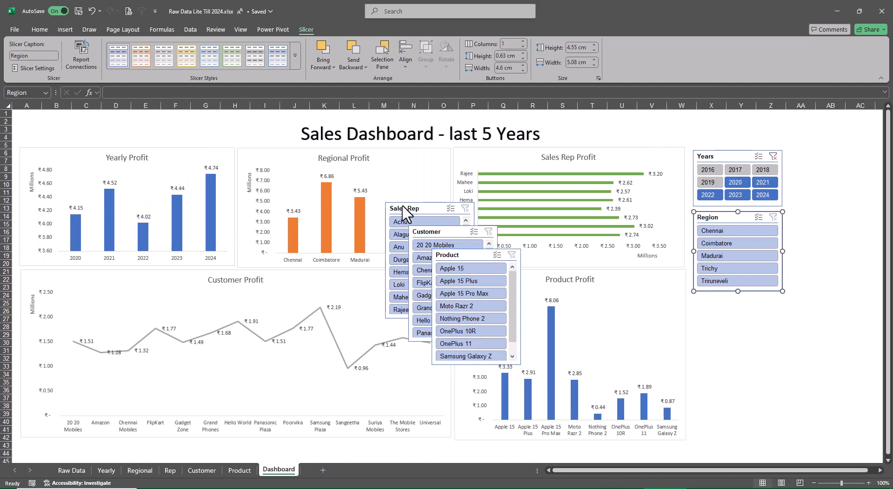
Place the Sales Rep slicer directly below the Region slicer and lengthen it to about 6.8 cm high.
{"action": "left_click_drag", "start_coordinate": [403, 205], "coordinate": [726, 305]}
{"action": "left_click_drag", "start_coordinate": [717, 301], "coordinate": [709, 301]}
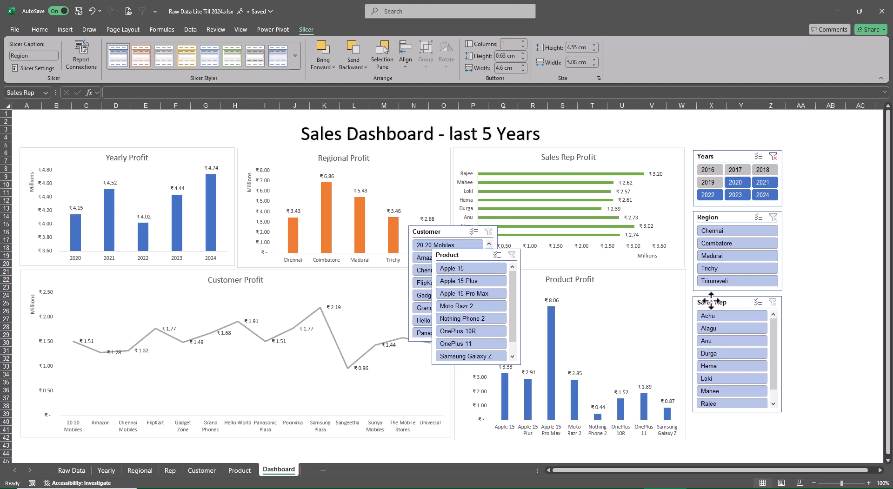
{"action": "left_click_drag", "start_coordinate": [738, 417], "coordinate": [737, 416]}
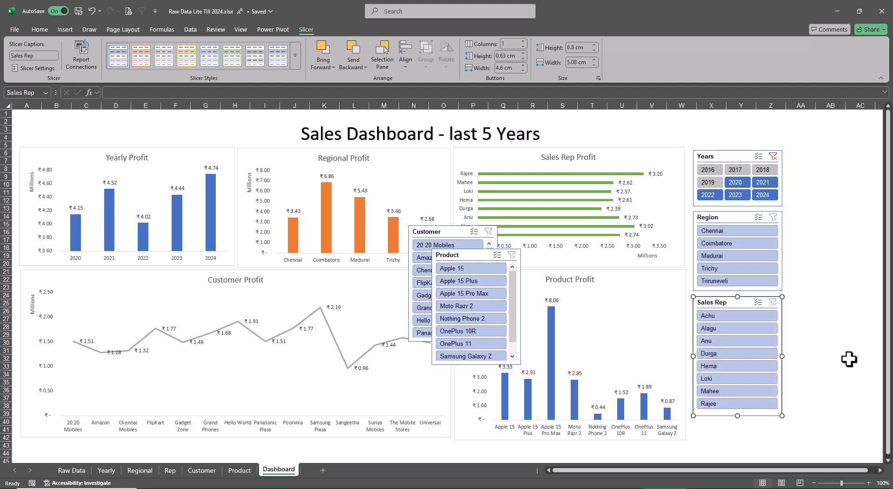
Spread out the Years, Region and Sales Rep slicers vertically, lowering Region and Sales Rep and aligning Years with the top of the charts.
{"action": "left_click_drag", "start_coordinate": [731, 304], "coordinate": [731, 323]}
{"action": "left_click_drag", "start_coordinate": [715, 227], "coordinate": [715, 239]}
{"action": "left_click", "coordinate": [723, 158]}
{"action": "left_click_drag", "start_coordinate": [724, 158], "coordinate": [723, 155]}
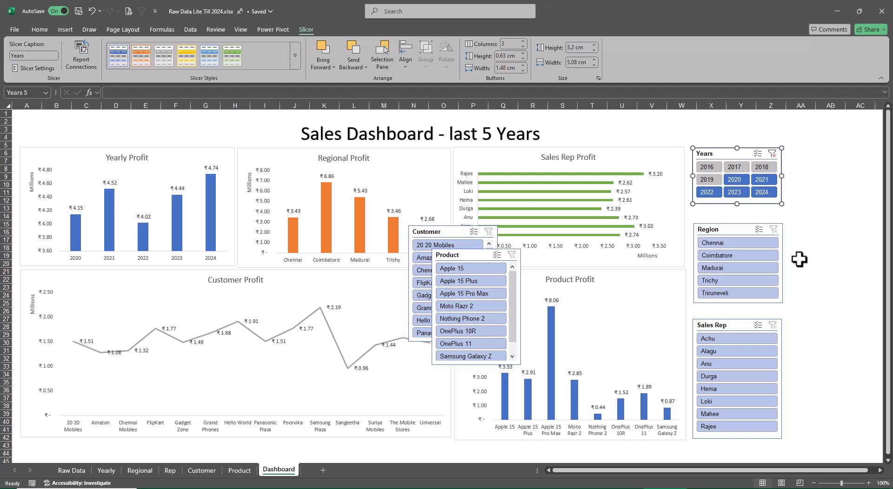
Place the Customer slicer, about 10.98 cm high, beside the first slicer column, with the Product slicer, about 6.77 cm high, below it.
{"action": "left_click_drag", "start_coordinate": [439, 233], "coordinate": [727, 152]}
{"action": "left_click_drag", "start_coordinate": [743, 263], "coordinate": [744, 345]}
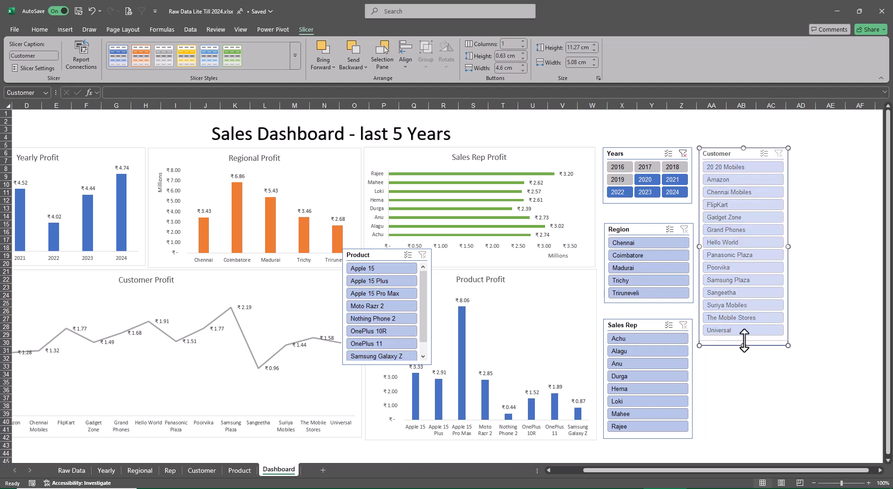
{"action": "left_click_drag", "start_coordinate": [372, 258], "coordinate": [726, 356]}
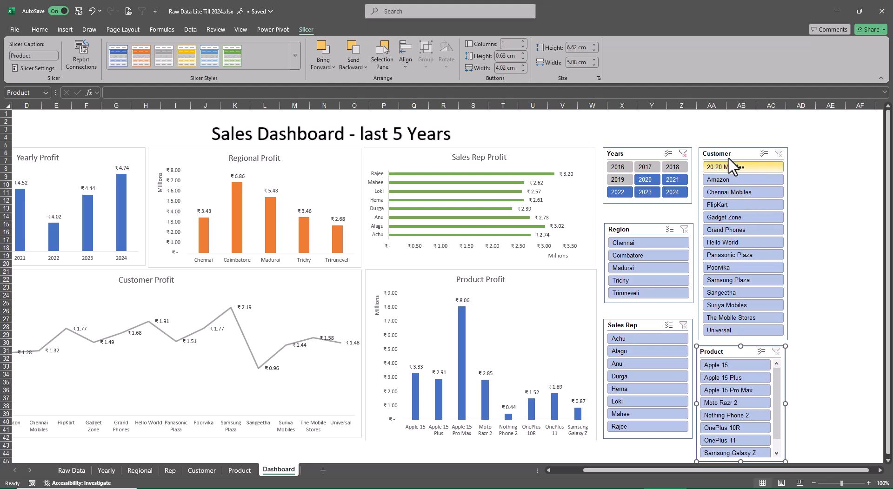
{"action": "left_click_drag", "start_coordinate": [731, 153], "coordinate": [730, 125]}
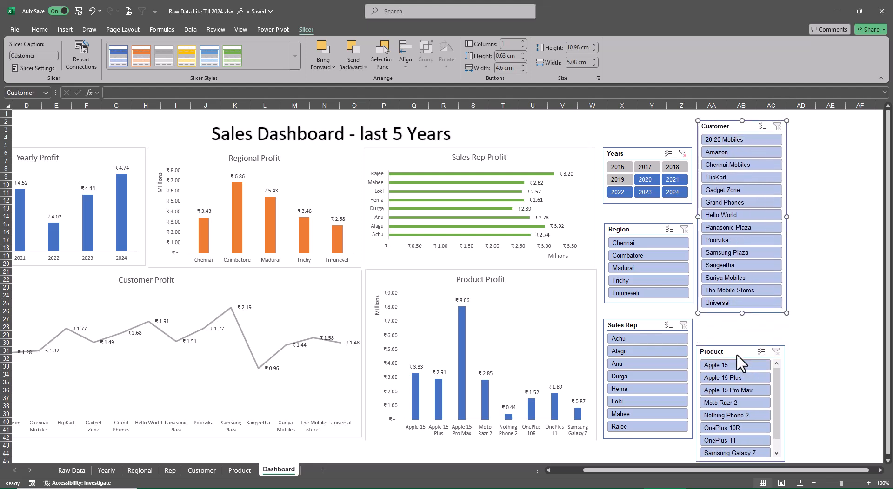
{"action": "left_click_drag", "start_coordinate": [738, 356], "coordinate": [740, 328]}
{"action": "left_click_drag", "start_coordinate": [741, 436], "coordinate": [741, 440]}
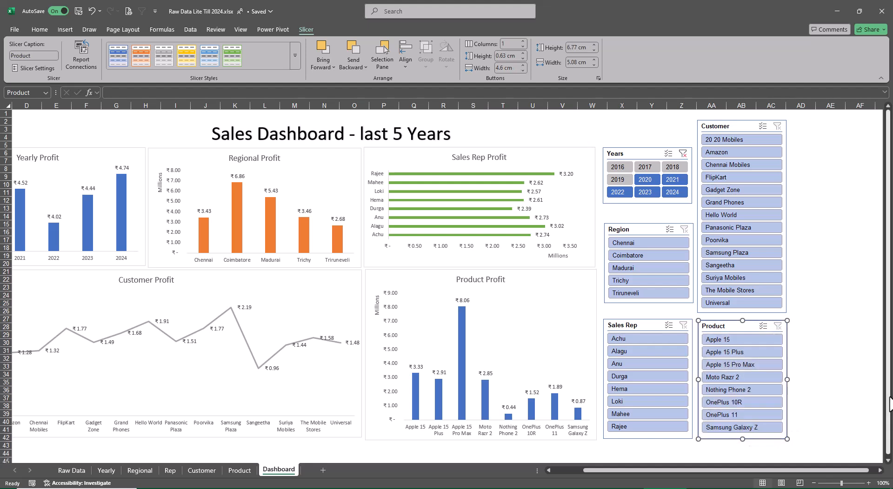
Align the Years slicer with the top of the Customer slicer, arrange it in 2 columns and make it about 4.68 cm high.
{"action": "left_click_drag", "start_coordinate": [624, 229], "coordinate": [623, 221]}
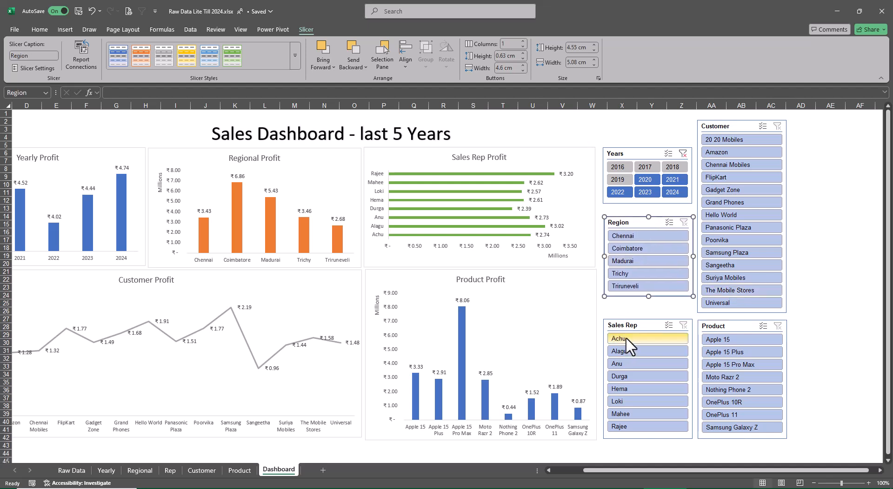
{"action": "left_click", "coordinate": [635, 152]}
{"action": "left_click_drag", "start_coordinate": [635, 152], "coordinate": [637, 125]}
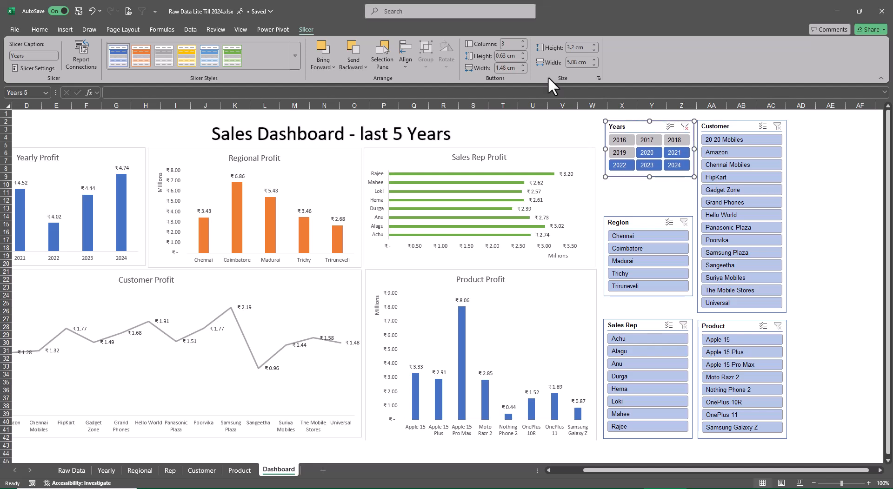
{"action": "left_click", "coordinate": [522, 46]}
{"action": "left_click_drag", "start_coordinate": [649, 177], "coordinate": [648, 203]}
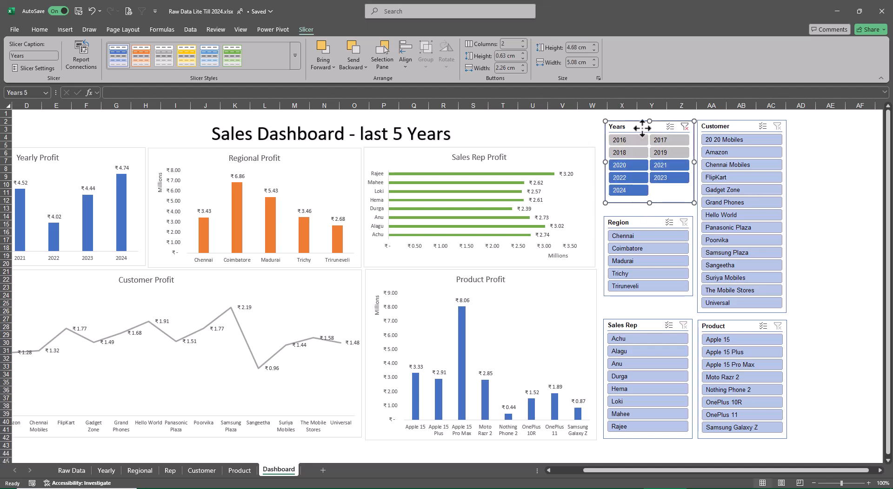
Center the Region slicer in the gap between the Years and Sales Rep slicers and align Sales Rep with the Product slicer.
{"action": "left_click_drag", "start_coordinate": [634, 227], "coordinate": [634, 214]}
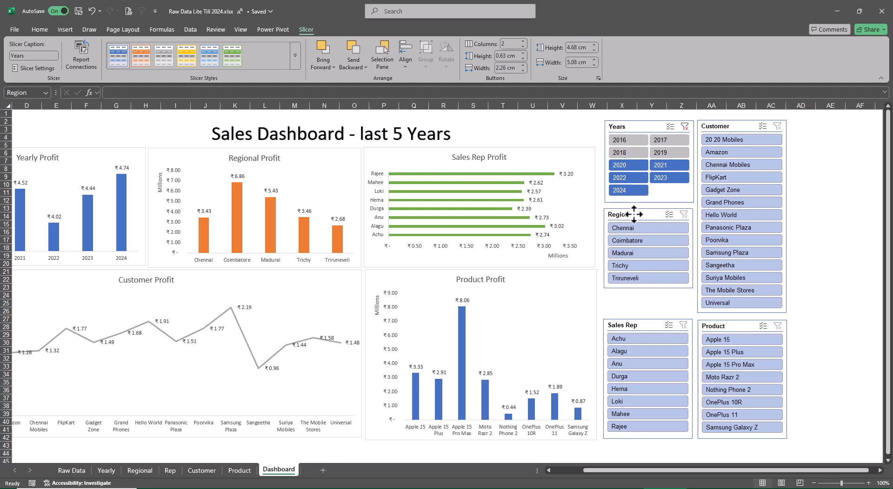
{"action": "mouse_move", "coordinate": [634, 326]}
{"action": "left_mouse_down"}
{"action": "mouse_move", "coordinate": [634, 300]}
{"action": "mouse_move", "coordinate": [630, 325]}
{"action": "mouse_move", "coordinate": [638, 326]}
{"action": "left_mouse_up"}
{"action": "left_click_drag", "start_coordinate": [638, 217], "coordinate": [640, 229]}
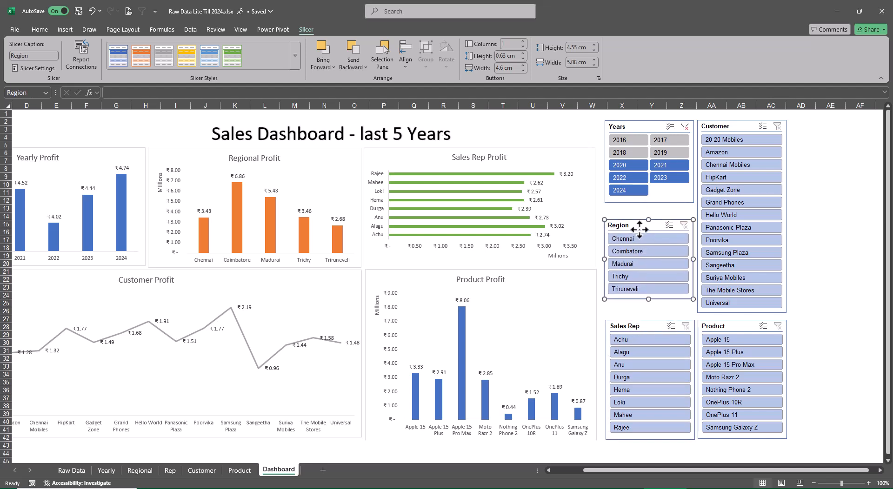
Apply dark slicer styles: orange to Region, green to Sales Rep, grey to Customer and light blue to Product.
{"action": "left_click", "coordinate": [141, 55]}
{"action": "left_click", "coordinate": [627, 328]}
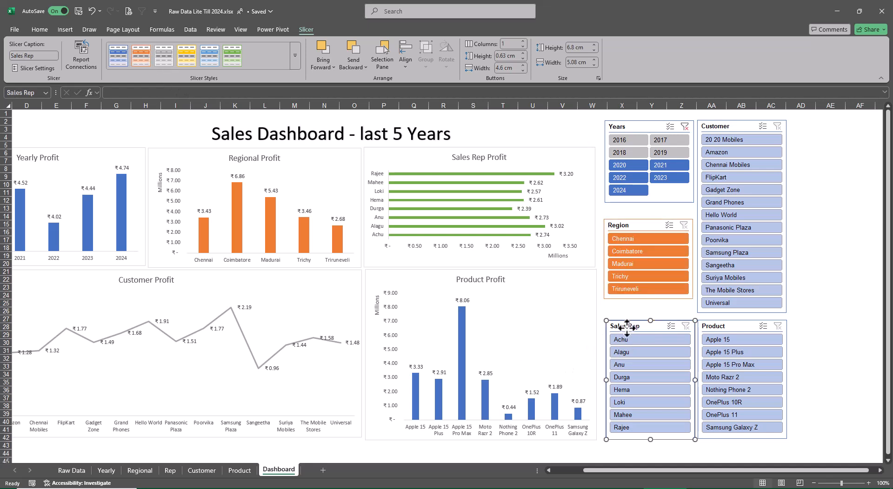
{"action": "left_click", "coordinate": [232, 55]}
{"action": "left_click", "coordinate": [746, 118]}
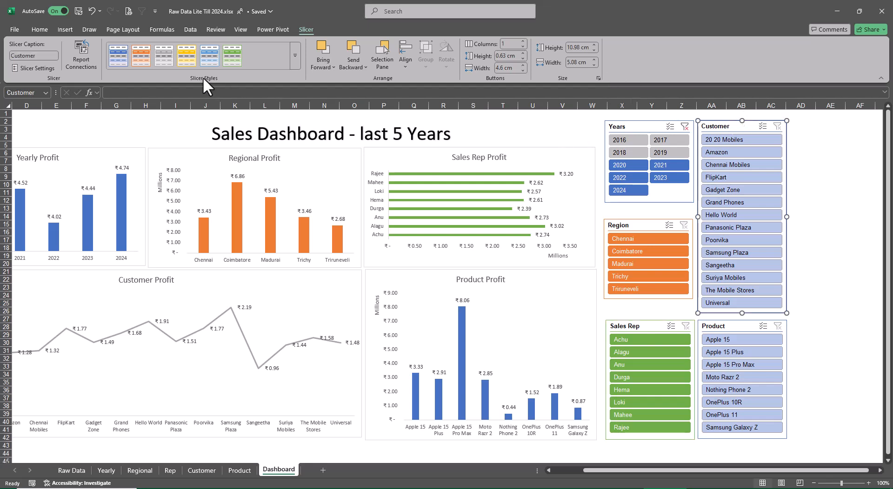
{"action": "left_click", "coordinate": [166, 55]}
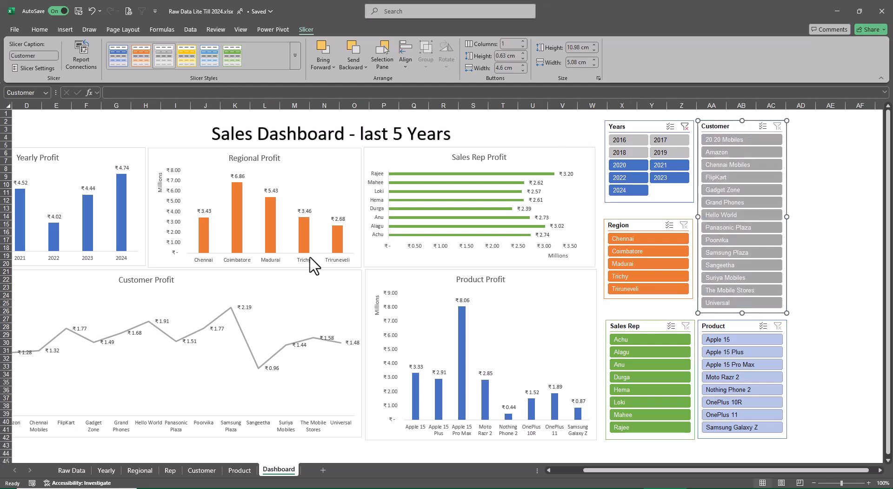
{"action": "left_click", "coordinate": [717, 325]}
{"action": "left_click", "coordinate": [209, 55]}
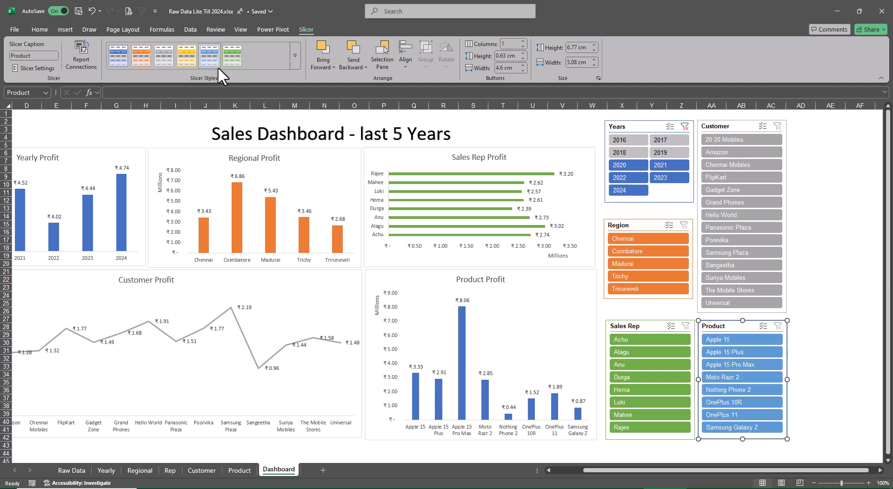
{"action": "left_click", "coordinate": [812, 278]}
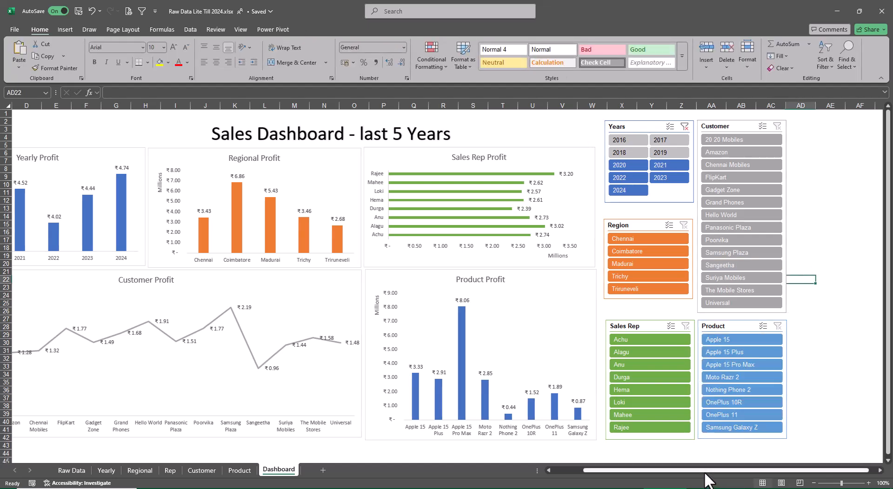
Test the slicers by filtering on the Chennai region, the first sales rep and the customer 20 20 Mobiles.
{"action": "scroll", "coordinate": [660, 479], "scroll_direction": "left", "scroll_amount": 3}
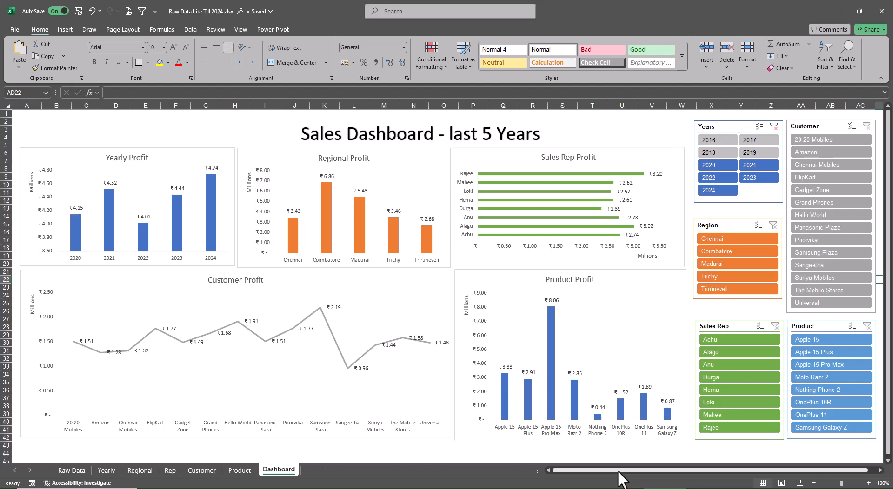
{"action": "left_click", "coordinate": [744, 240]}
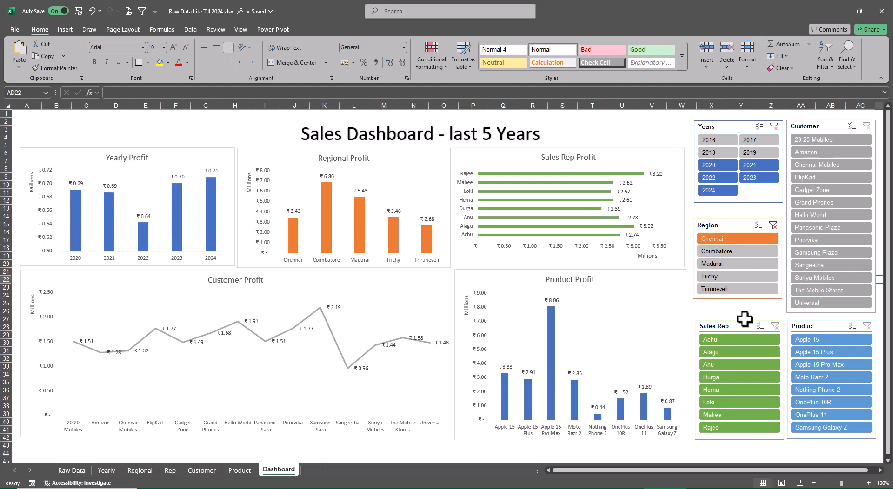
{"action": "left_click", "coordinate": [738, 340]}
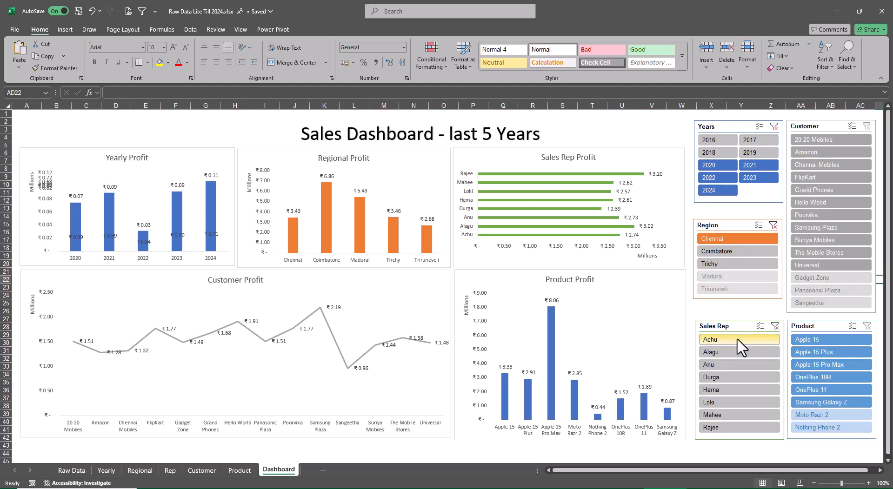
{"action": "left_click", "coordinate": [815, 141]}
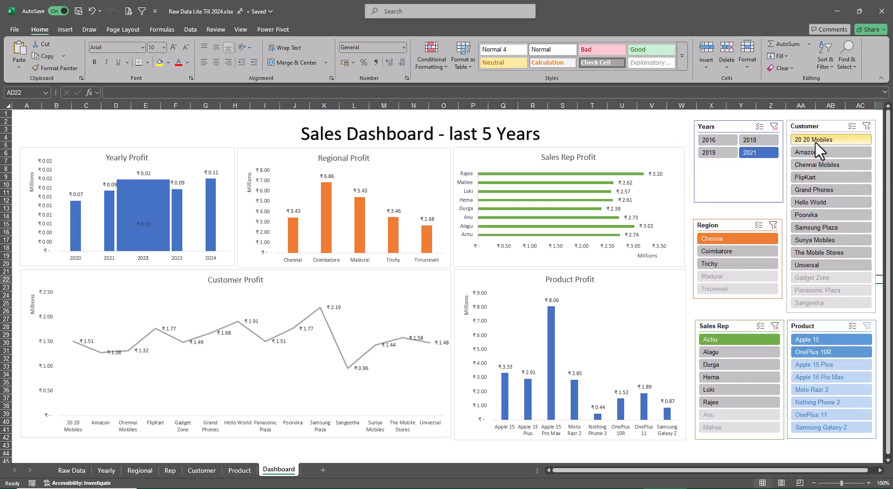
Clear the Customer, Sales Rep and Region slicer filters.
{"action": "left_click", "coordinate": [867, 126]}
{"action": "left_click", "coordinate": [775, 326]}
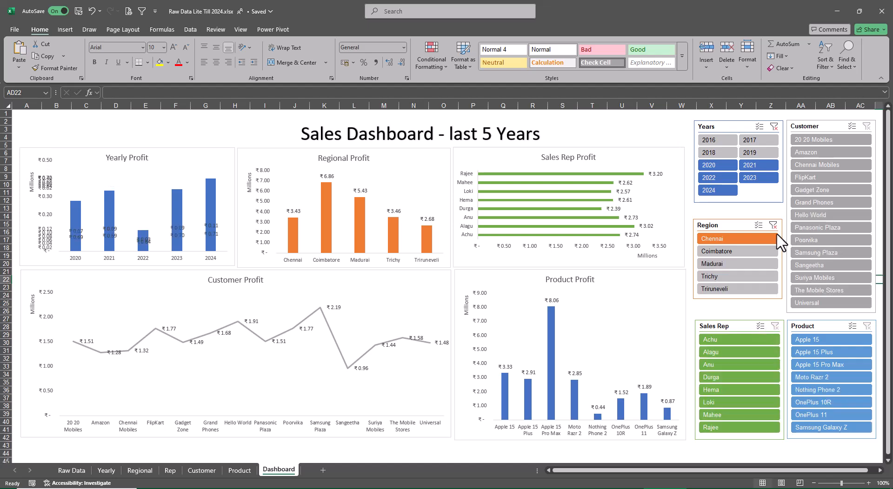
{"action": "left_click", "coordinate": [774, 225]}
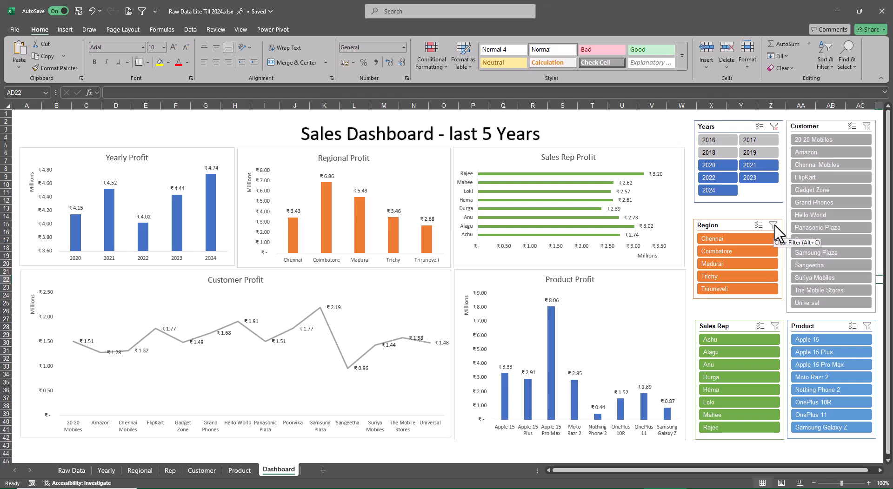
Connect the Years slicer to the pivot tables on the Rep, Regional, Product and Customer sheets as well.
{"action": "left_click", "coordinate": [735, 123]}
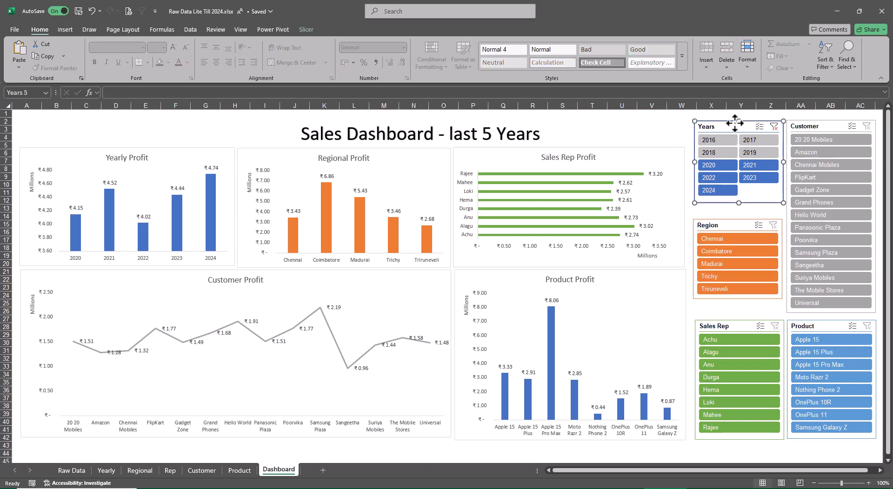
{"action": "left_click", "coordinate": [307, 29]}
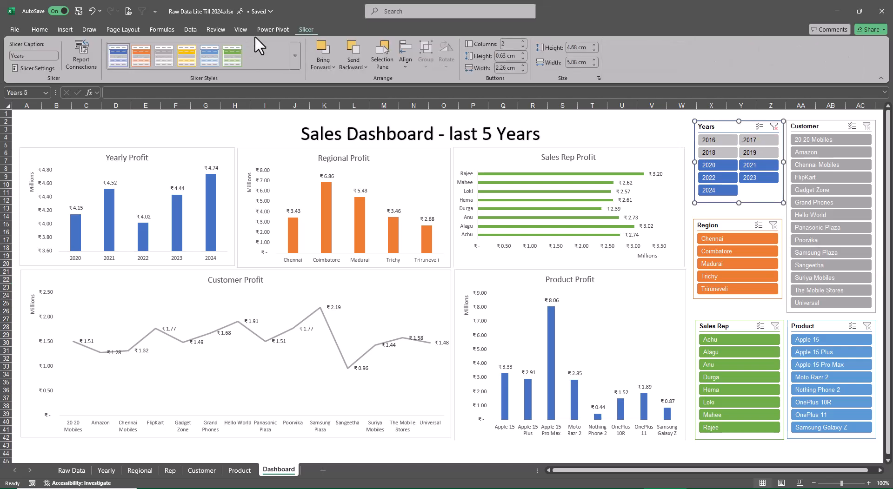
{"action": "left_click", "coordinate": [86, 60]}
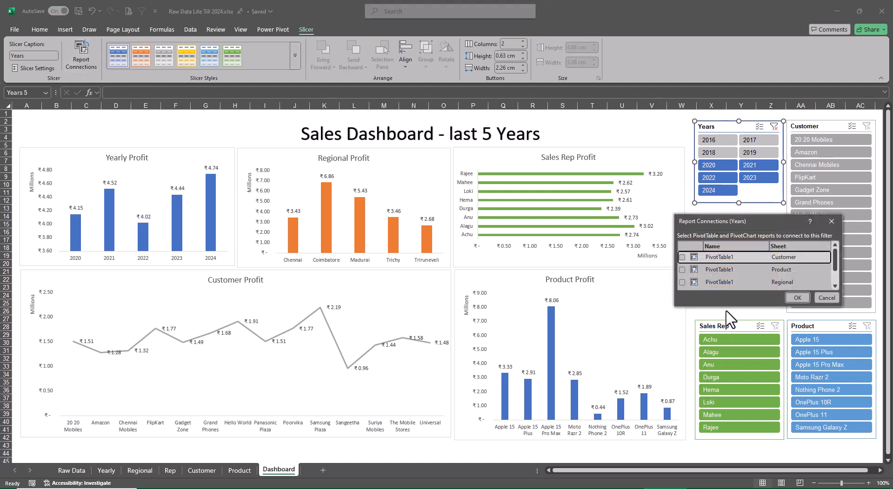
{"action": "left_click_drag", "start_coordinate": [729, 307], "coordinate": [734, 391]}
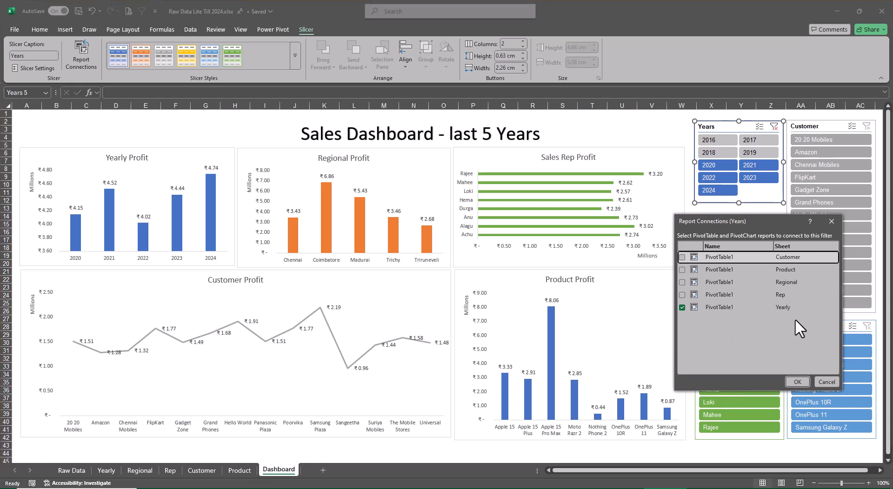
{"action": "left_click", "coordinate": [682, 295]}
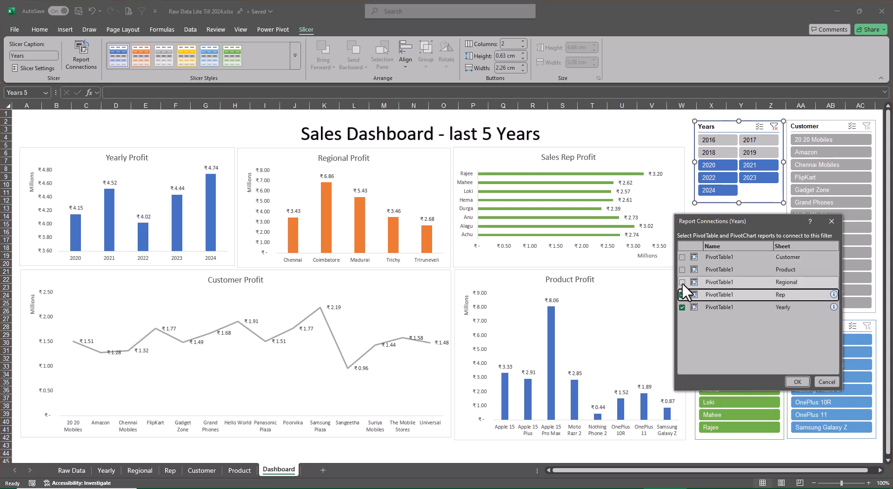
{"action": "left_click", "coordinate": [682, 283]}
{"action": "left_click", "coordinate": [682, 270]}
{"action": "left_click", "coordinate": [682, 257]}
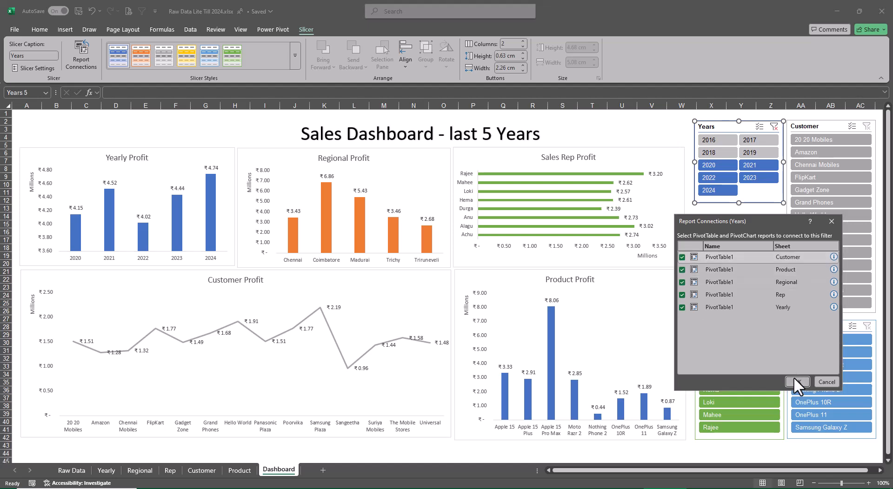
{"action": "left_click", "coordinate": [796, 382]}
Connect the Region slicer to the pivot tables on the Customer, Product, Regional and Rep sheets as well.
{"action": "left_click", "coordinate": [730, 222]}
{"action": "right_click", "coordinate": [728, 221]}
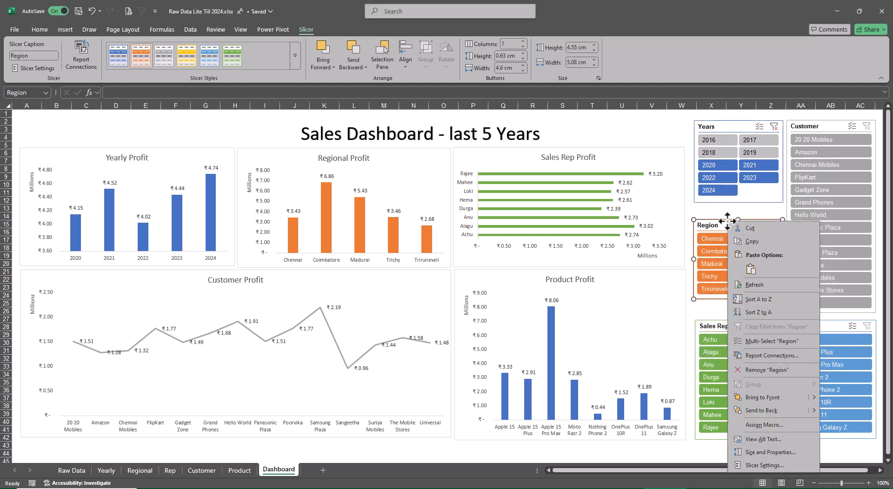
{"action": "left_click", "coordinate": [761, 354]}
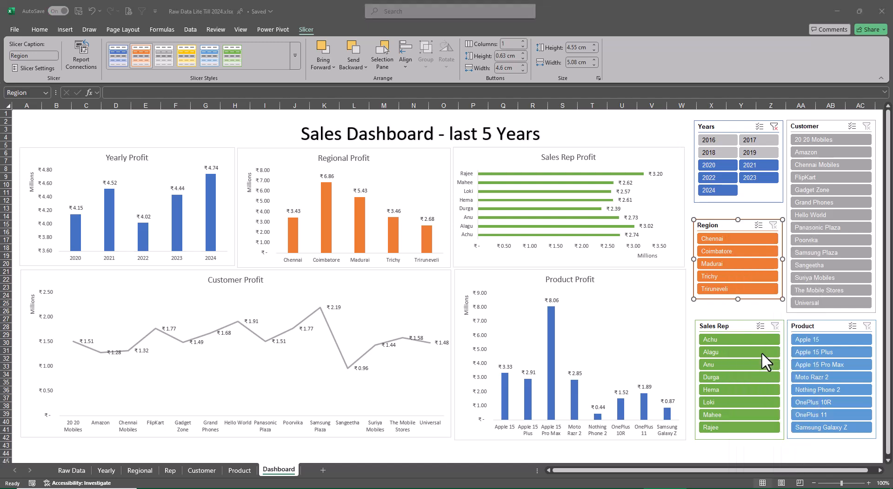
{"action": "left_click", "coordinate": [684, 360]}
{"action": "left_click", "coordinate": [686, 374]}
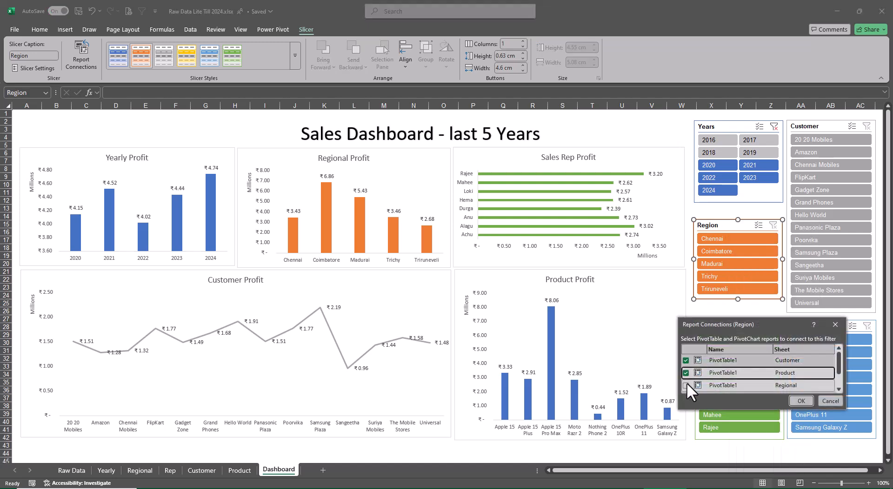
{"action": "left_click", "coordinate": [687, 384]}
{"action": "scroll", "coordinate": [704, 373], "scroll_direction": "down", "scroll_amount": 2}
{"action": "left_click", "coordinate": [687, 374]}
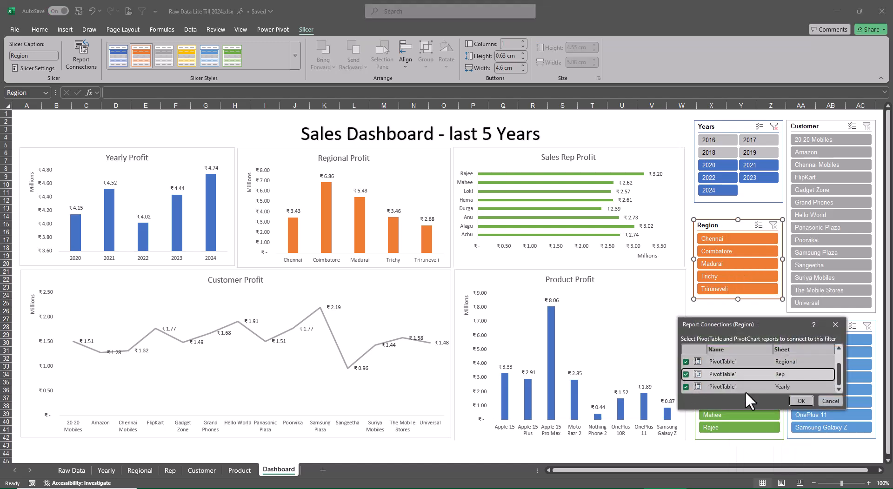
{"action": "left_click", "coordinate": [796, 400]}
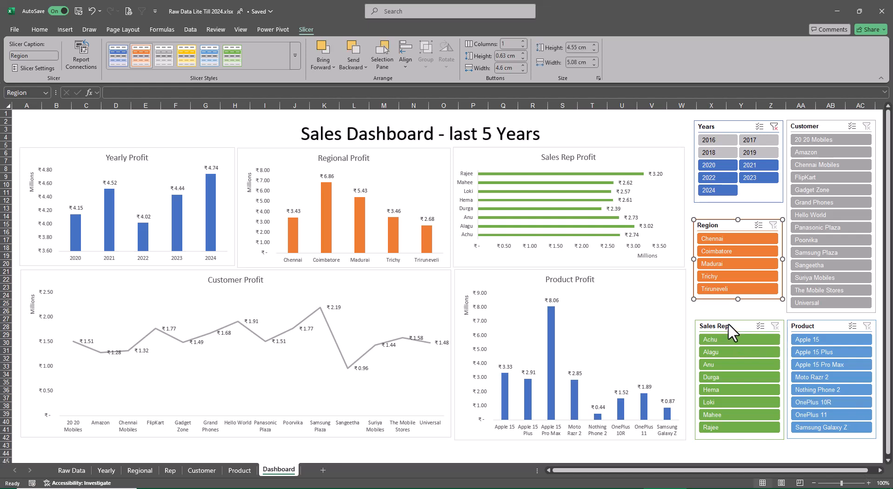
Connect the Sales Rep slicer to the pivot tables on the Customer, Product, Regional and Rep sheets as well.
{"action": "left_click", "coordinate": [729, 324]}
{"action": "left_click", "coordinate": [79, 61]}
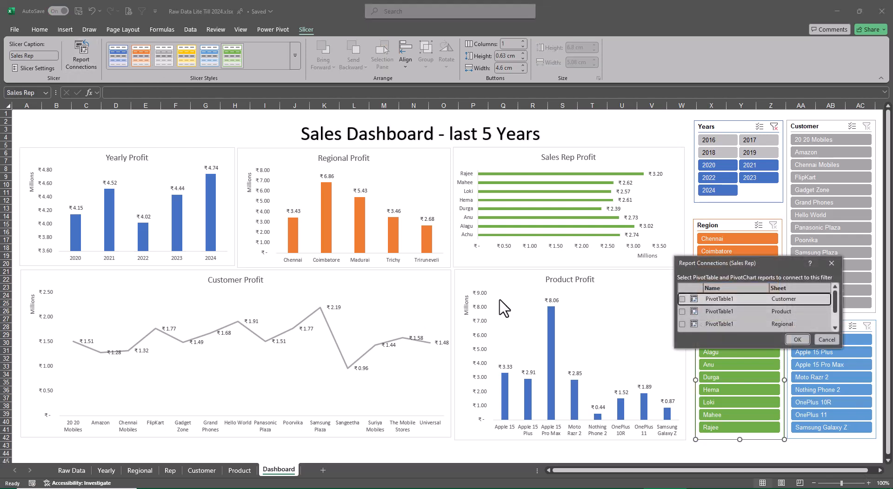
{"action": "left_click", "coordinate": [682, 299]}
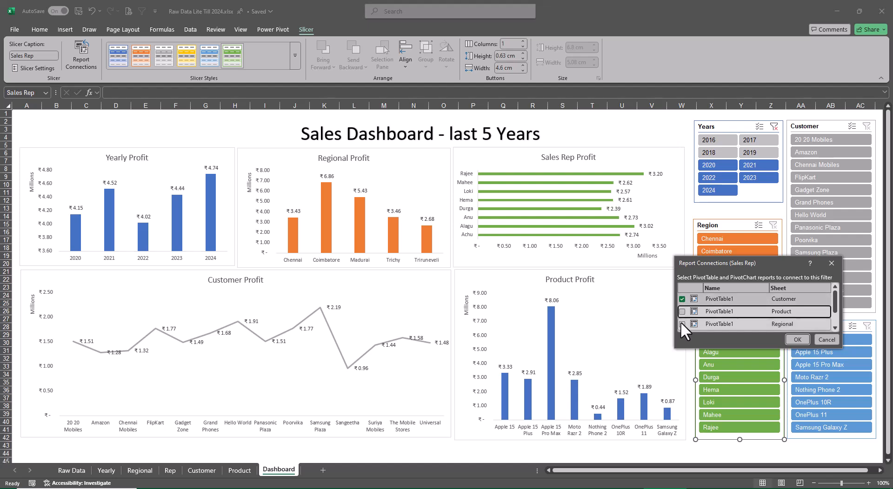
{"action": "left_click", "coordinate": [682, 324]}
{"action": "left_click", "coordinate": [682, 312]}
{"action": "scroll", "coordinate": [688, 309], "scroll_direction": "down", "scroll_amount": 1}
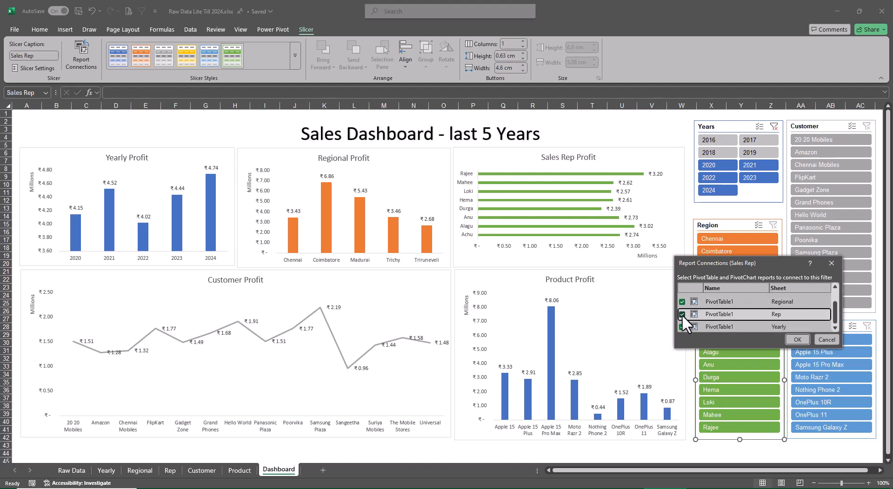
{"action": "left_click", "coordinate": [804, 340]}
Connect the Customer slicer to the pivot tables on the Customer, Product, Regional and Rep sheets as well.
{"action": "left_click", "coordinate": [813, 126], "text": "ctrl"}
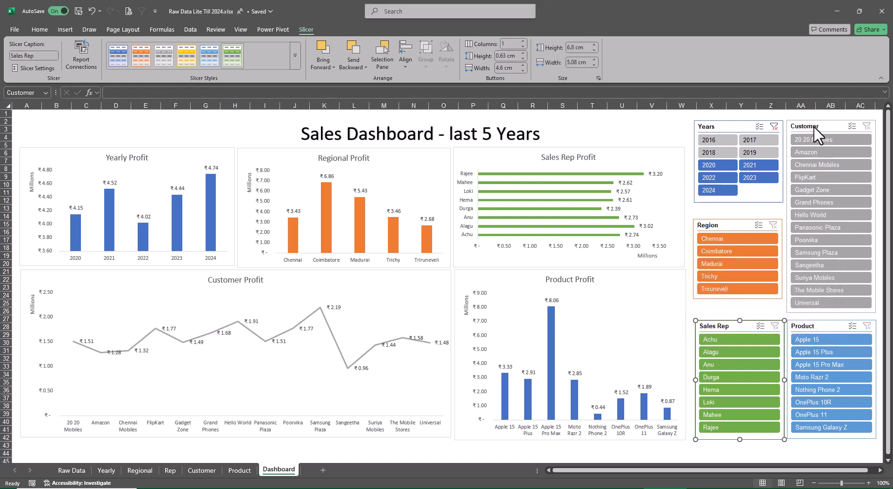
{"action": "left_click", "coordinate": [814, 126]}
{"action": "right_click", "coordinate": [814, 126]}
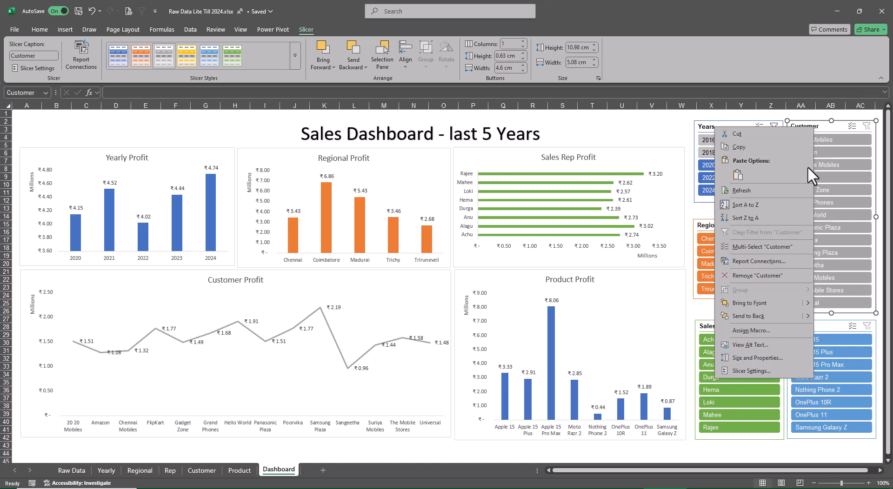
{"action": "left_click", "coordinate": [768, 261]}
{"action": "left_click", "coordinate": [693, 267]}
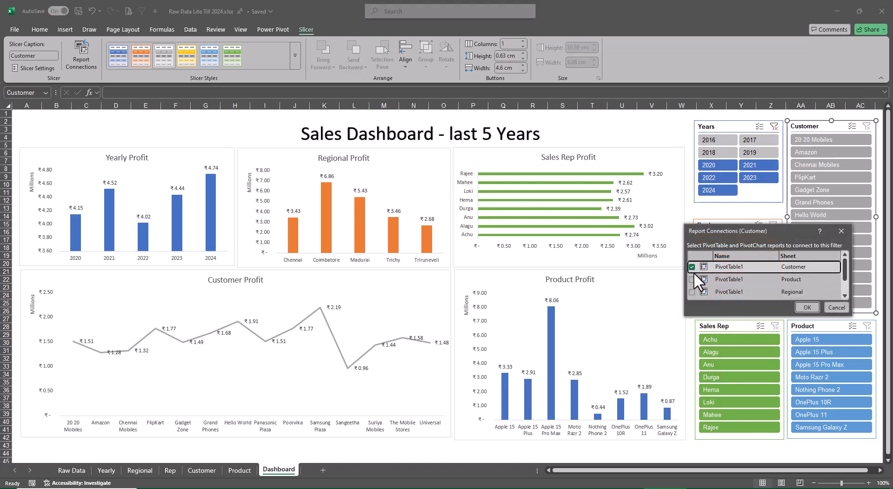
{"action": "left_click", "coordinate": [692, 280]}
{"action": "left_click", "coordinate": [692, 292]}
{"action": "scroll", "coordinate": [724, 281], "scroll_direction": "down", "scroll_amount": 1}
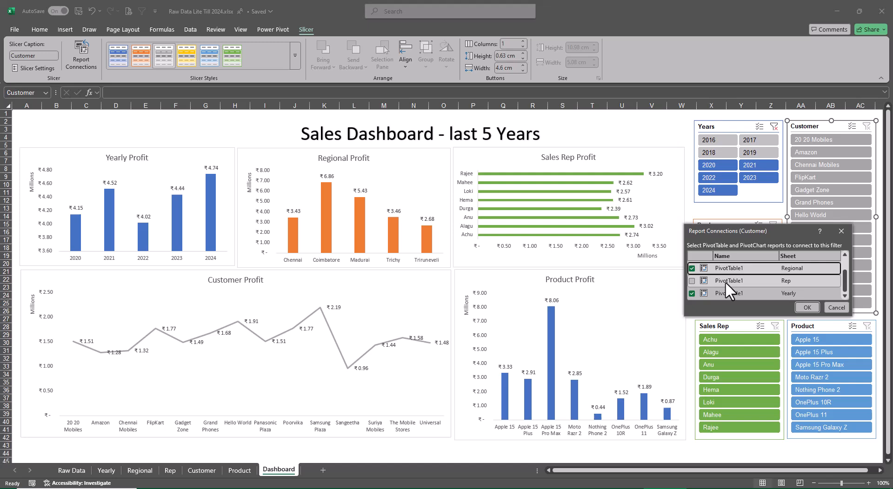
{"action": "left_click", "coordinate": [691, 281]}
{"action": "left_click", "coordinate": [807, 308]}
Connect the Product slicer to the pivot tables on the Customer, Product, Regional and Rep sheets as well.
{"action": "right_click", "coordinate": [817, 326]}
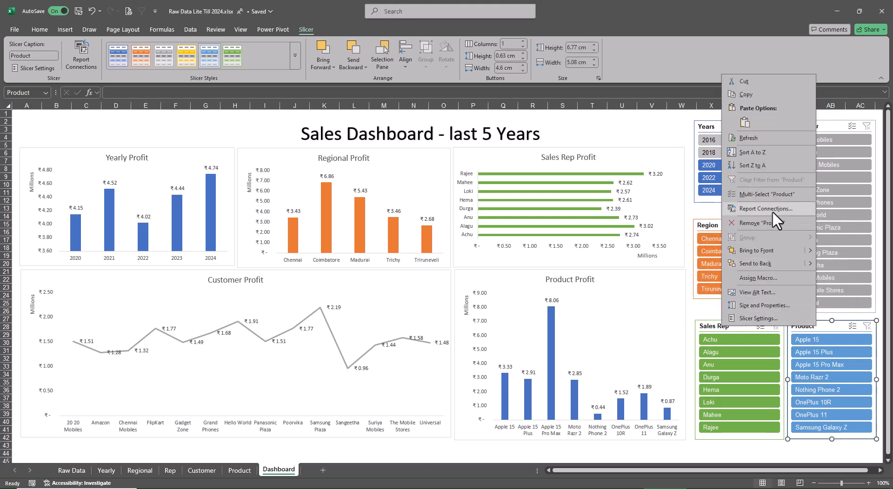
{"action": "left_click", "coordinate": [772, 211]}
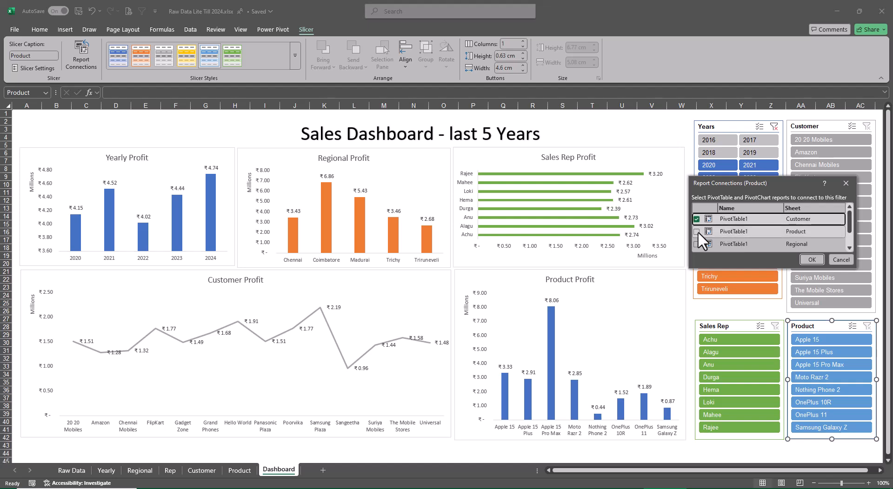
{"action": "left_click", "coordinate": [697, 245]}
{"action": "scroll", "coordinate": [695, 237], "scroll_direction": "down", "scroll_amount": 1}
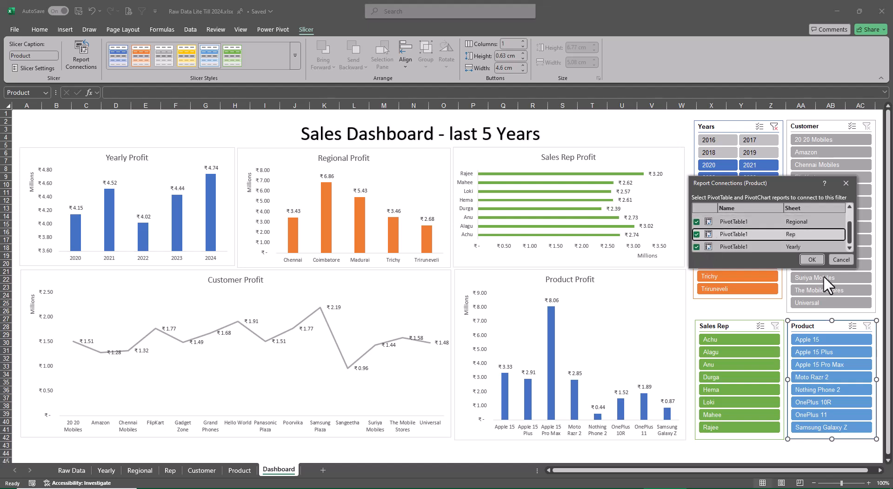
{"action": "left_click", "coordinate": [811, 259]}
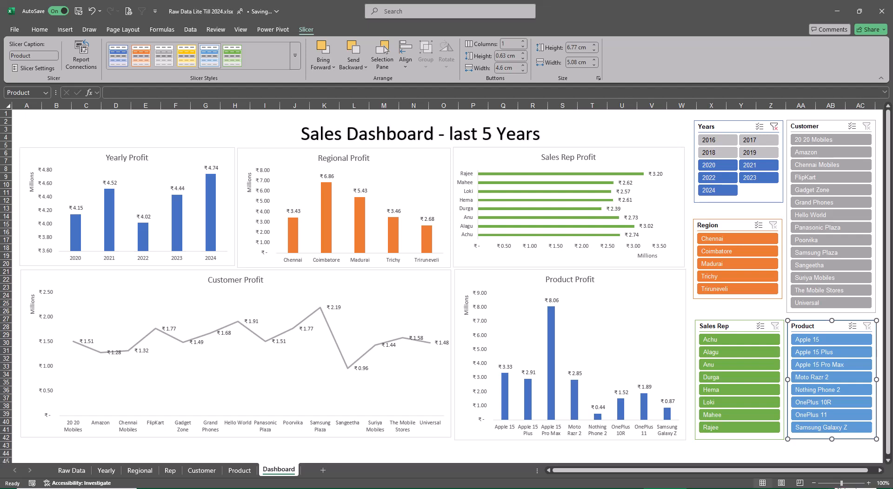
Clear the Years slicer filter and test the slicer by filtering the dashboard to 2022 through 2024.
{"action": "left_click", "coordinate": [775, 127]}
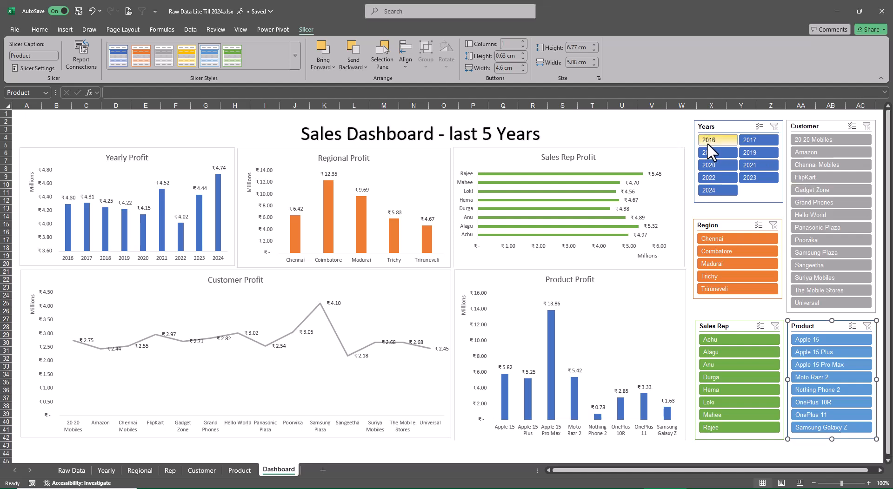
{"action": "left_click", "coordinate": [729, 191]}
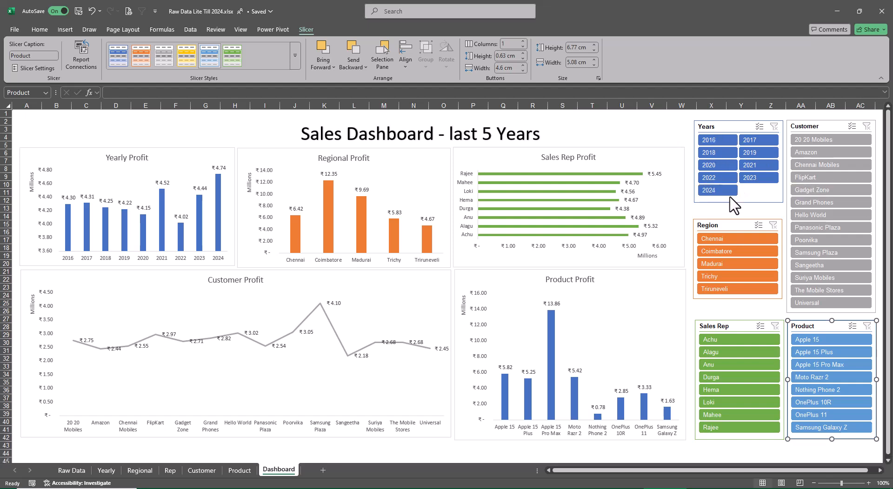
{"action": "left_click", "coordinate": [709, 177], "text": "shift"}
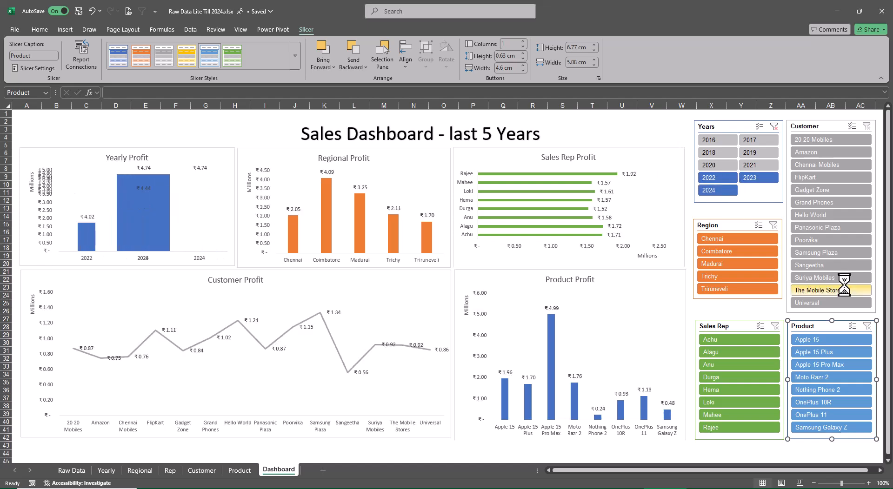
Filter the dashboard to the Coimbatore region and the fifth and sixth sales reps in the list.
{"action": "left_click", "coordinate": [747, 252]}
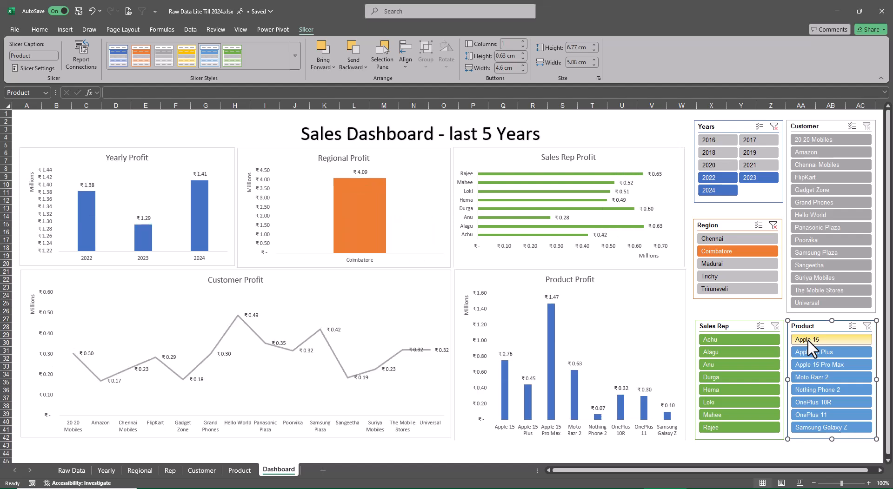
{"action": "left_click", "coordinate": [741, 393]}
{"action": "left_click", "coordinate": [737, 404], "text": "ctrl"}
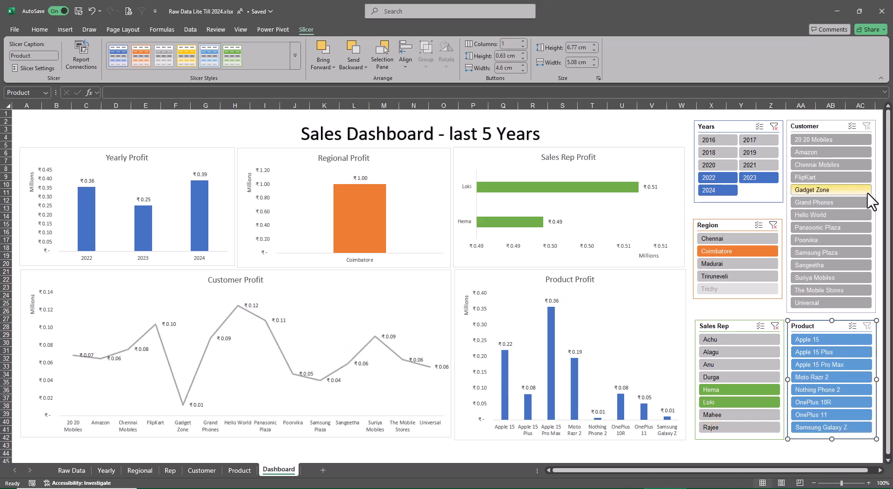
Test the Customer slicer with several selections, ending with only Amazon and Chennai Mobiles.
{"action": "left_click", "coordinate": [840, 166], "text": "ctrl"}
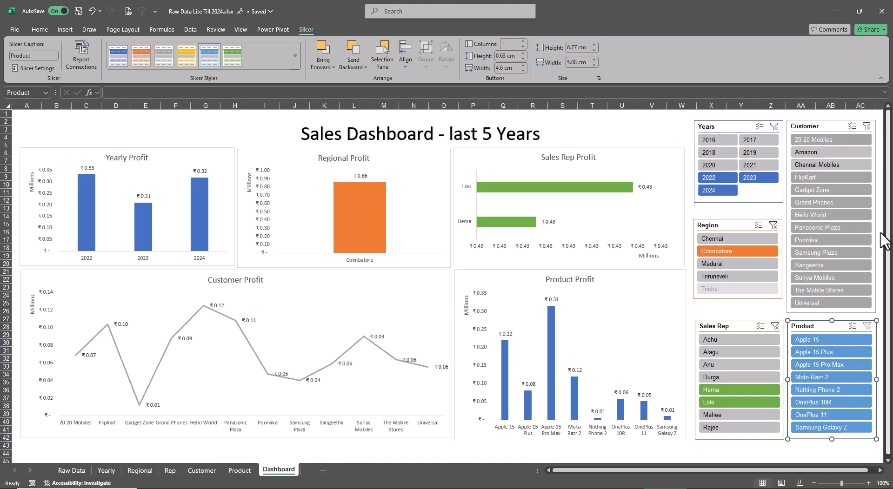
{"action": "left_click", "coordinate": [867, 126]}
{"action": "left_click", "coordinate": [837, 152]}
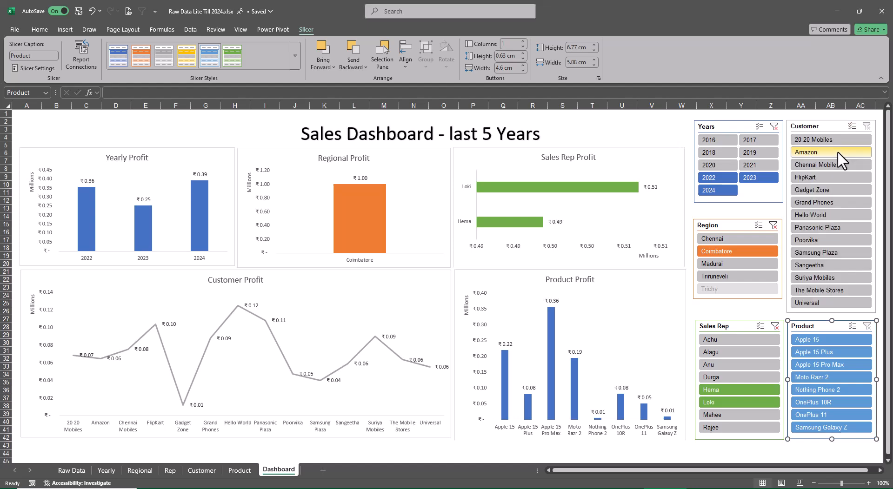
{"action": "left_click", "coordinate": [836, 164], "text": "ctrl"}
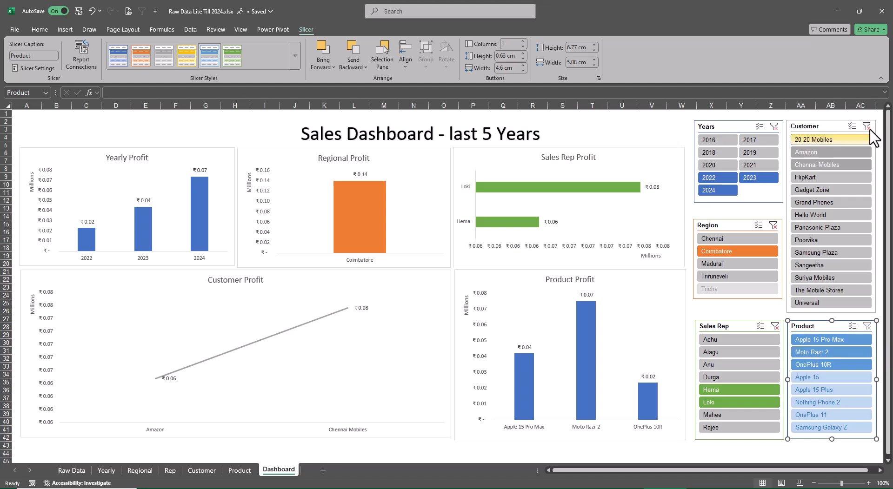
Clear the Sales Rep, Customer, Region and Years slicer filters.
{"action": "left_click", "coordinate": [775, 326]}
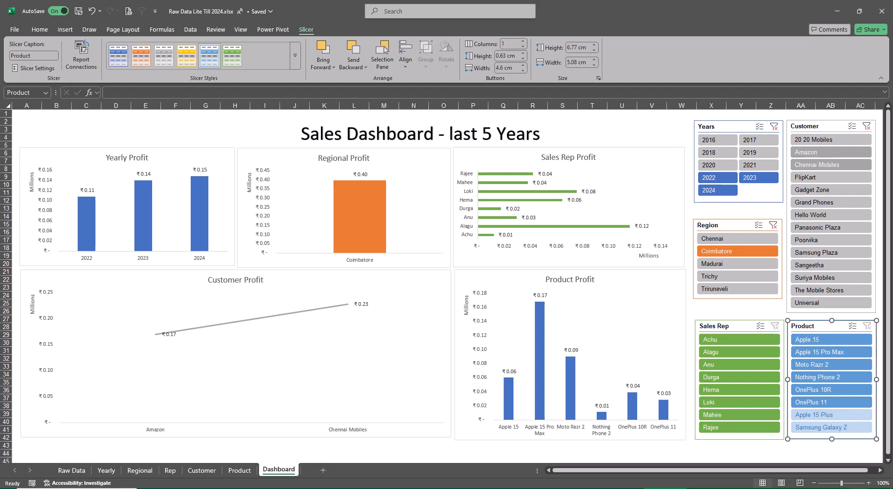
{"action": "left_click", "coordinate": [867, 127]}
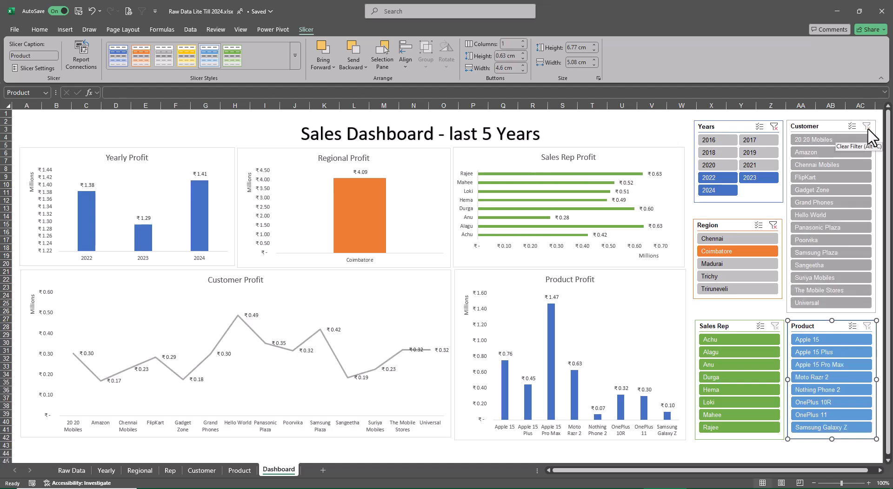
{"action": "left_click", "coordinate": [773, 225]}
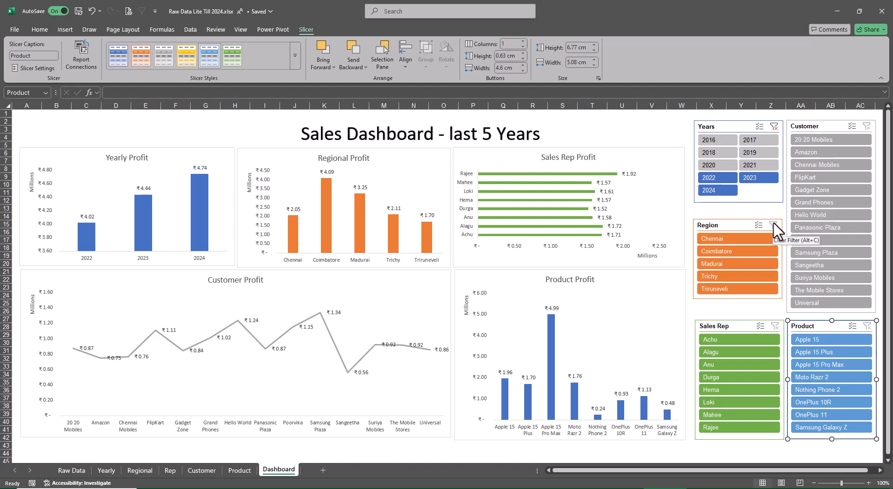
{"action": "left_click", "coordinate": [774, 127]}
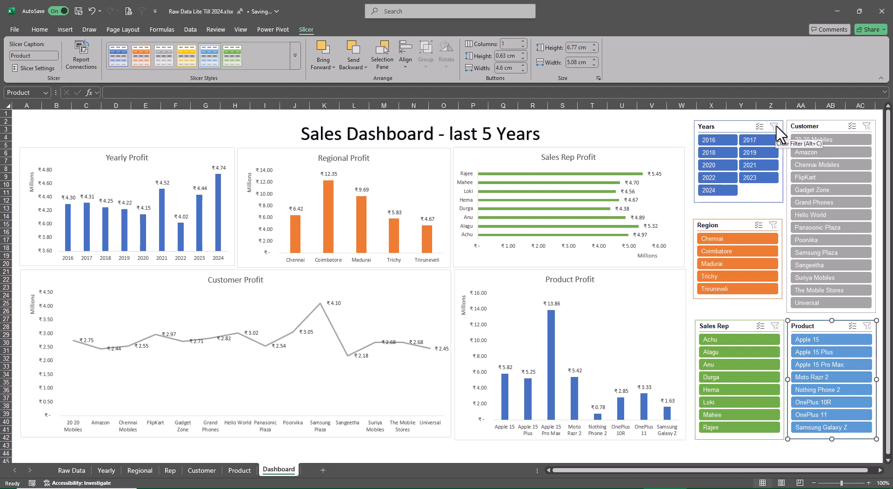
Look through the pivot table sheets from Product back to Yearly, and return to the Dashboard sheet.
{"action": "key", "text": "ctrl+Page_Up"}
{"action": "key", "text": "ctrl+Page_Up"}
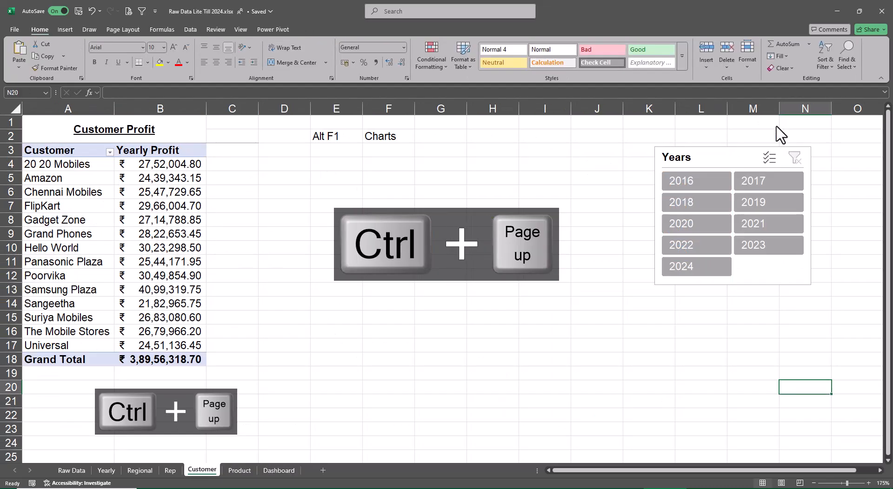
{"action": "key", "text": "ctrl+Page_Up"}
{"action": "key", "text": "ctrl+Page_Up"}
{"action": "key", "text": "ctrl+Page_Up"}
{"action": "key", "text": "ctrl+Page_Up"}
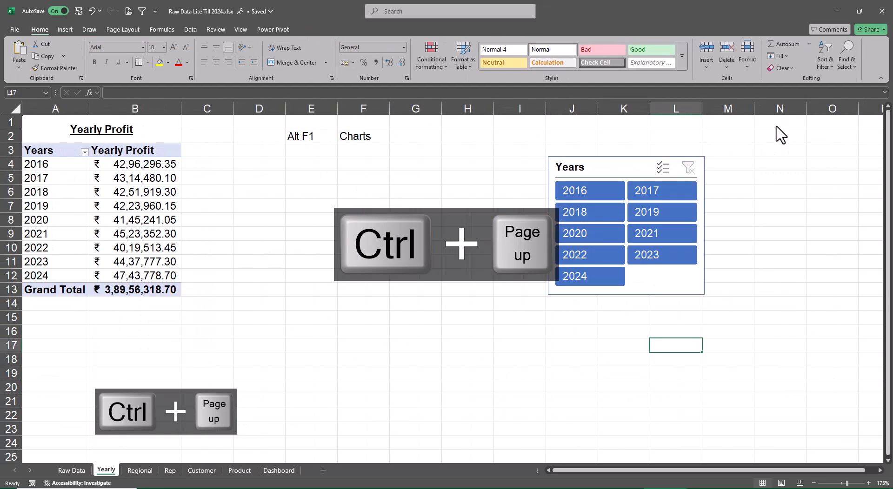
{"action": "key", "text": "ctrl+Page_Down"}
{"action": "key", "text": "ctrl+Page_Down"}
{"action": "key", "text": "ctrl+Page_Down"}
{"action": "key", "text": "ctrl+Page_Down"}
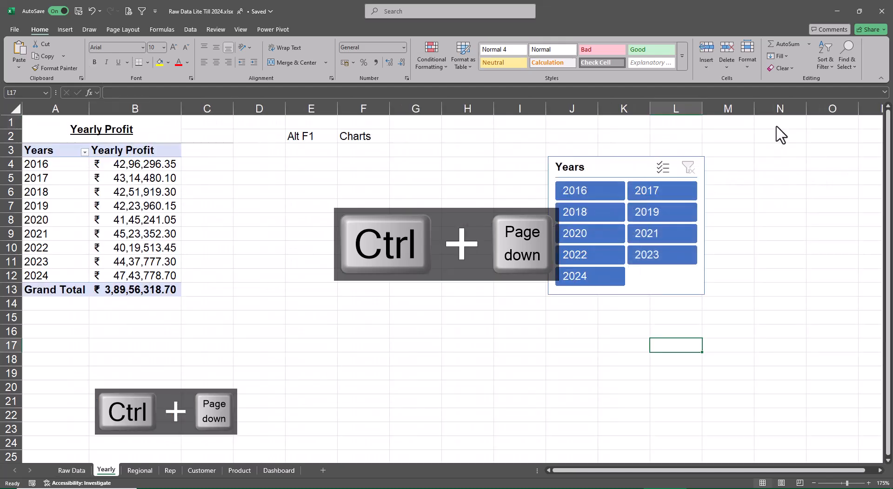
{"action": "key", "text": "ctrl+Page_Down"}
{"action": "key", "text": "ctrl+Page_Down"}
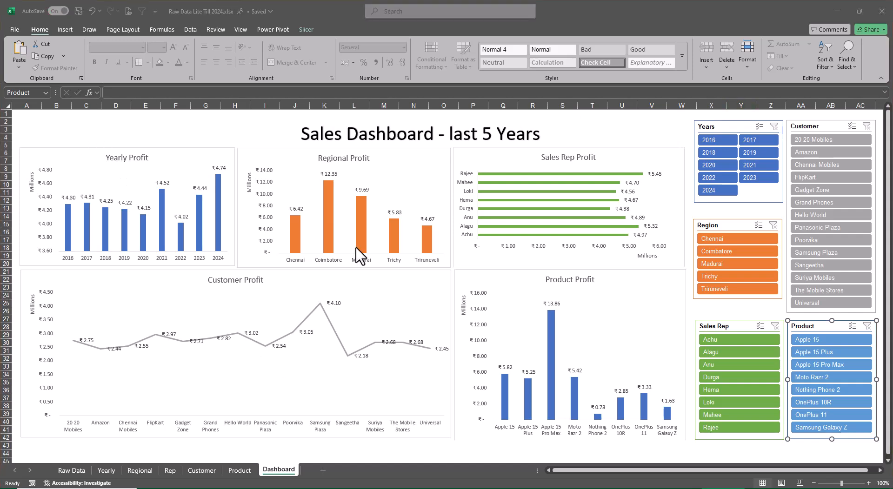
Move the dashboard title box up to the sheet's top edge and stretch it across the full width of the charts.
{"action": "double_click", "coordinate": [398, 136]}
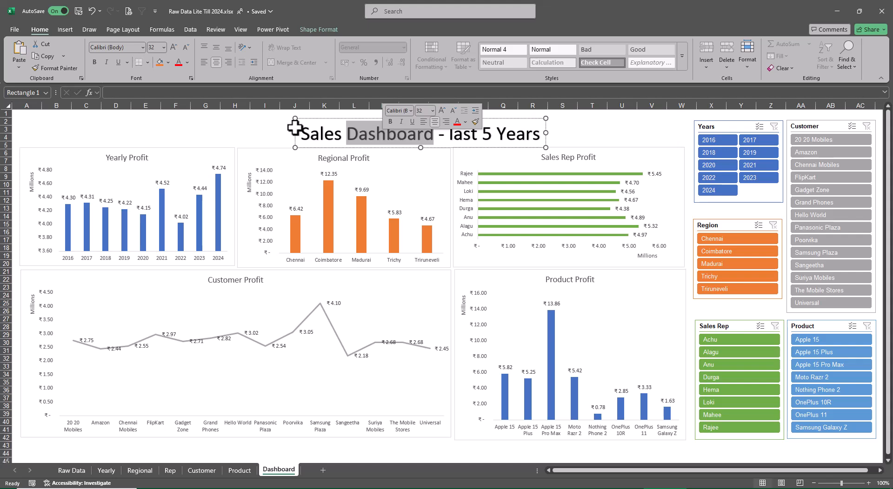
{"action": "left_click_drag", "start_coordinate": [295, 118], "coordinate": [147, 110]}
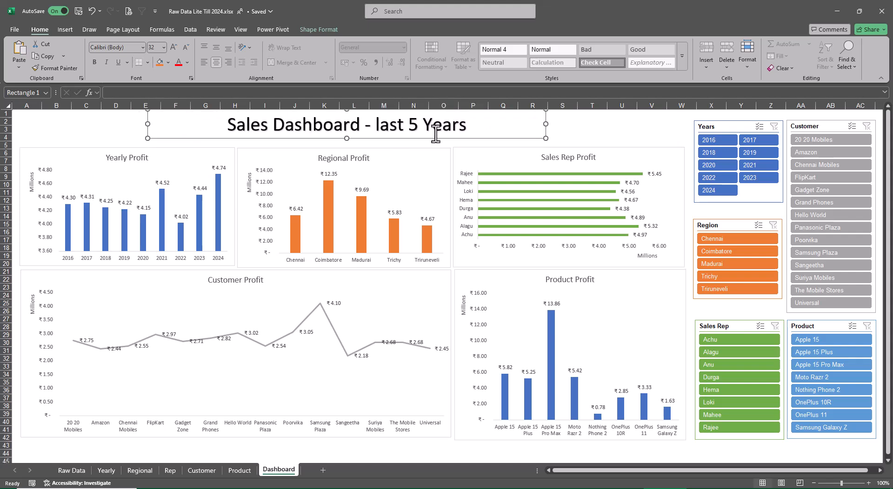
{"action": "left_click_drag", "start_coordinate": [548, 124], "coordinate": [686, 124]}
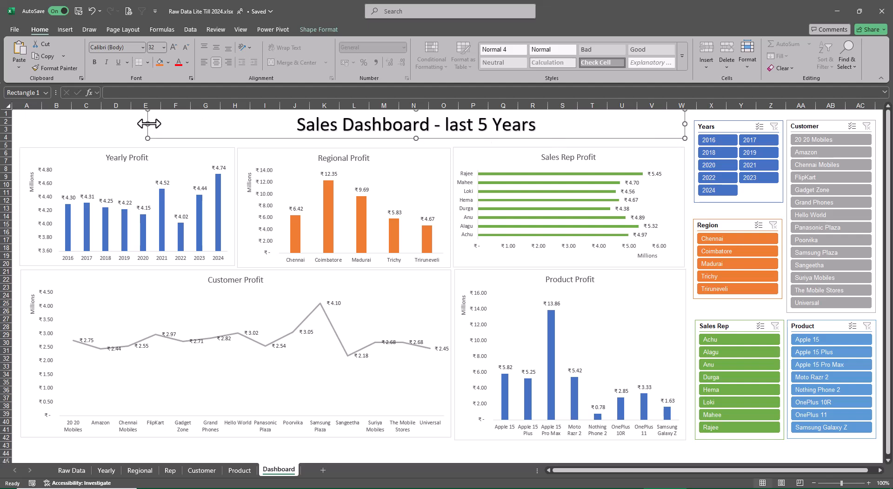
{"action": "left_click_drag", "start_coordinate": [149, 124], "coordinate": [20, 122]}
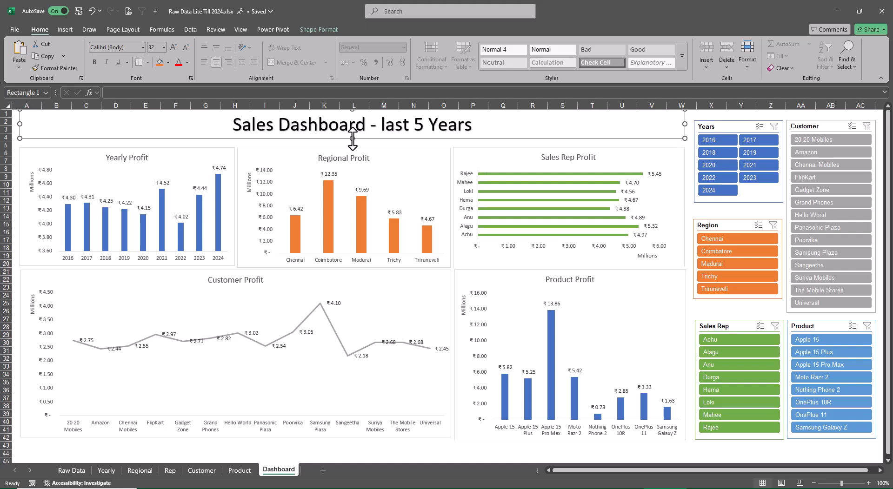
{"action": "left_click_drag", "start_coordinate": [353, 140], "coordinate": [352, 145]}
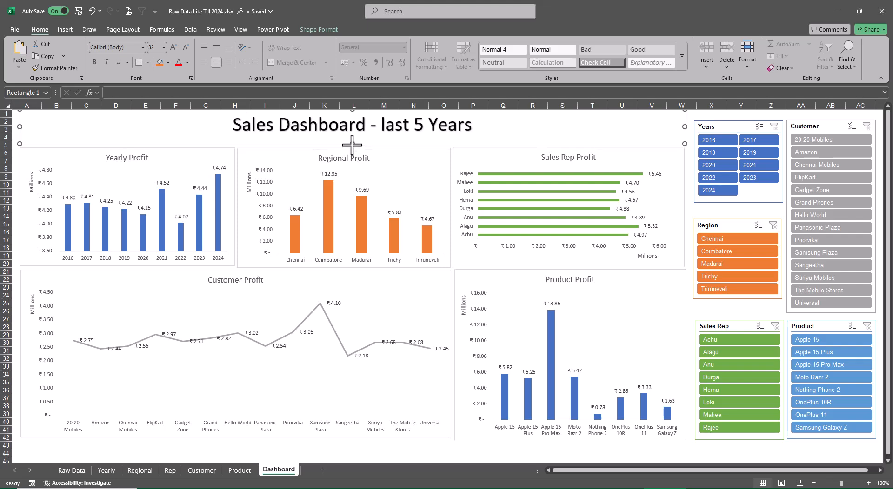
{"action": "right_click", "coordinate": [352, 134]}
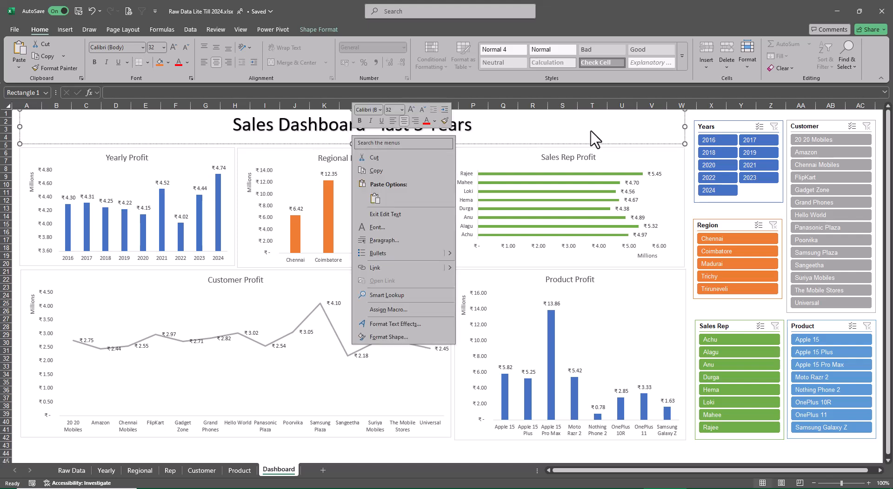
{"action": "key", "text": "Escape"}
{"action": "left_click", "coordinate": [562, 114]}
{"action": "right_click", "coordinate": [562, 116]}
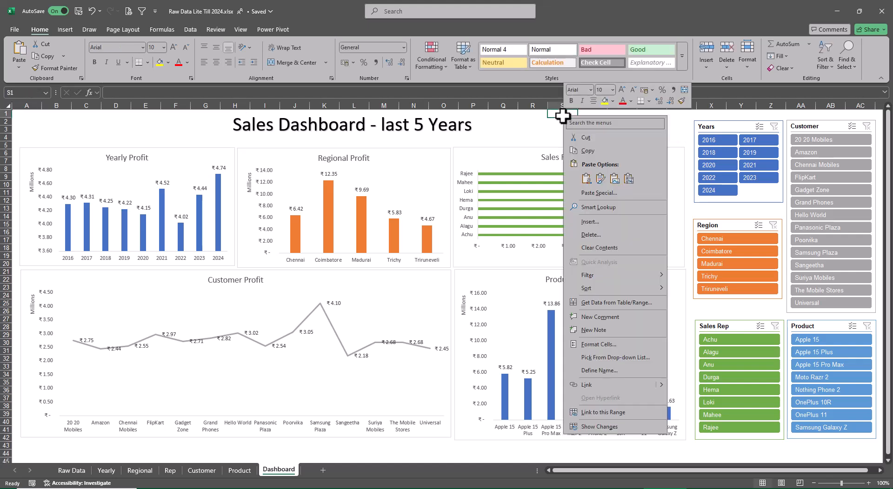
{"action": "key", "text": "Escape"}
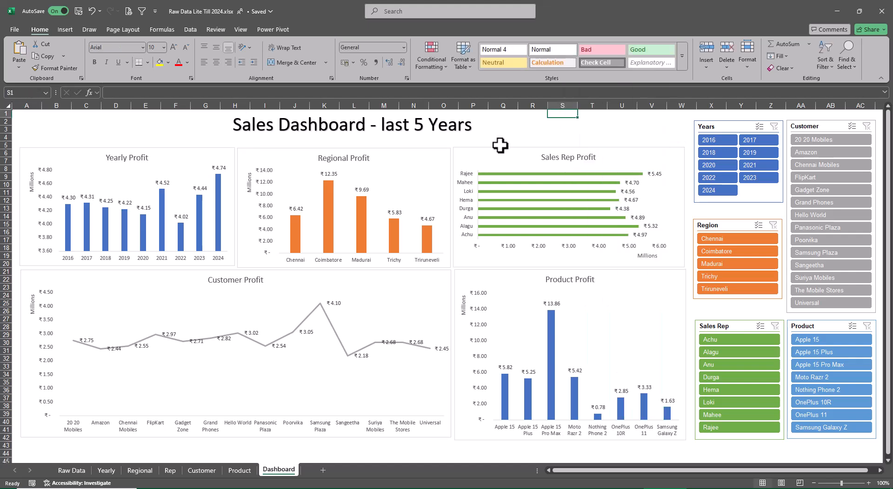
Apply the Colored Fill - Black, Dark 1 theme style to the dashboard title box.
{"action": "left_click", "coordinate": [501, 150]}
{"action": "left_click", "coordinate": [394, 127]}
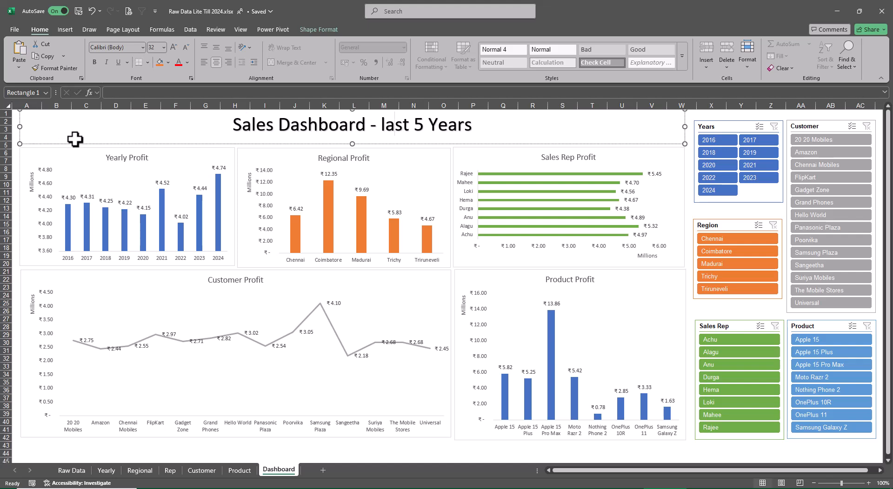
{"action": "left_click", "coordinate": [319, 28]}
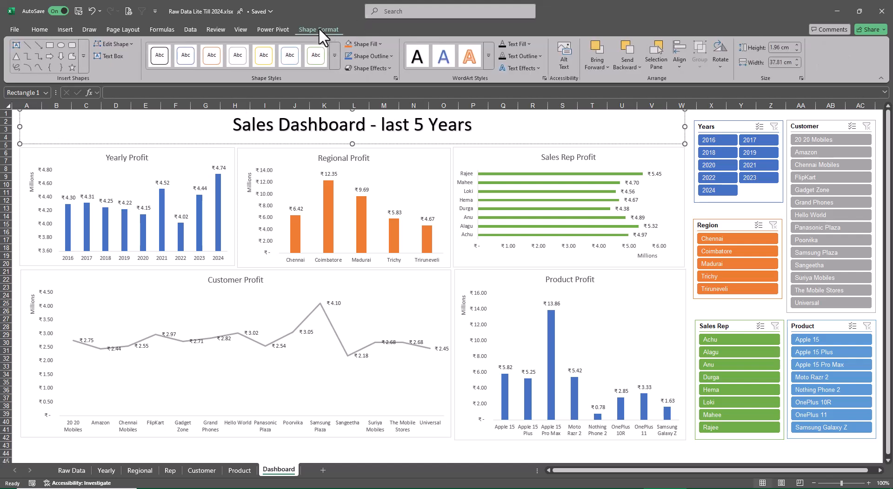
{"action": "left_click", "coordinate": [334, 55]}
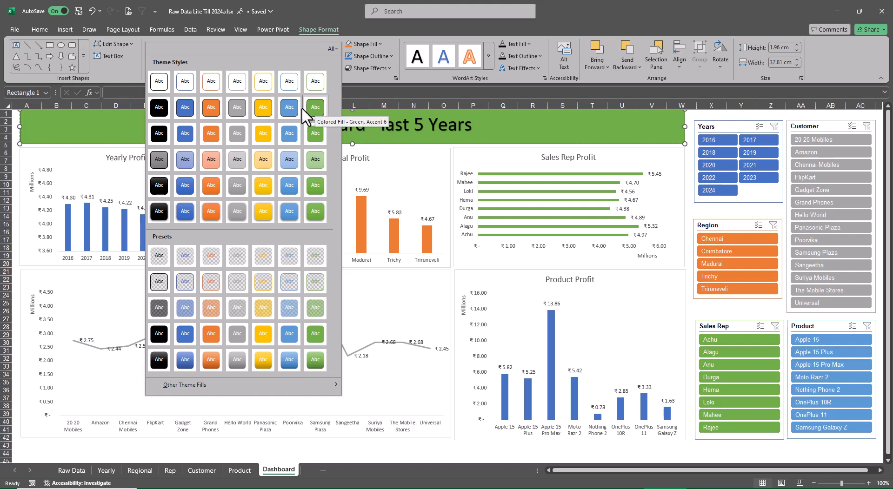
{"action": "left_click", "coordinate": [163, 108]}
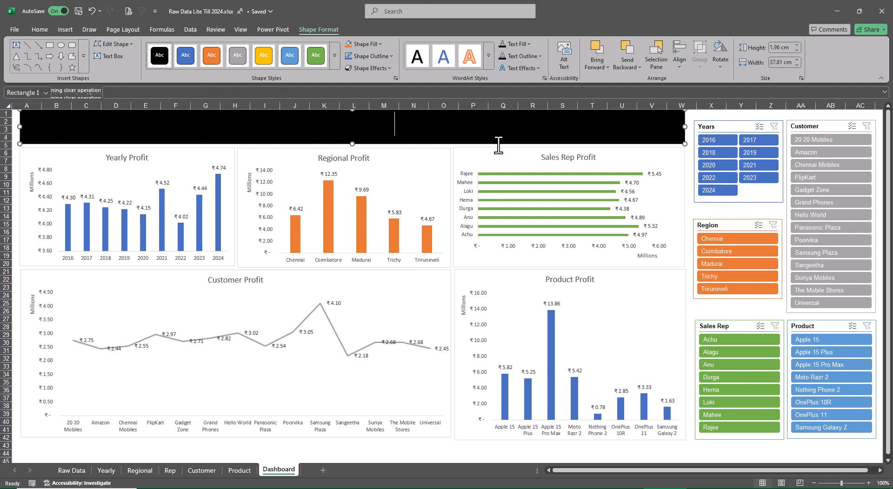
Set the font color of the whole dashboard title text to white.
{"action": "key", "text": "Home"}
{"action": "key", "text": "shift+End"}
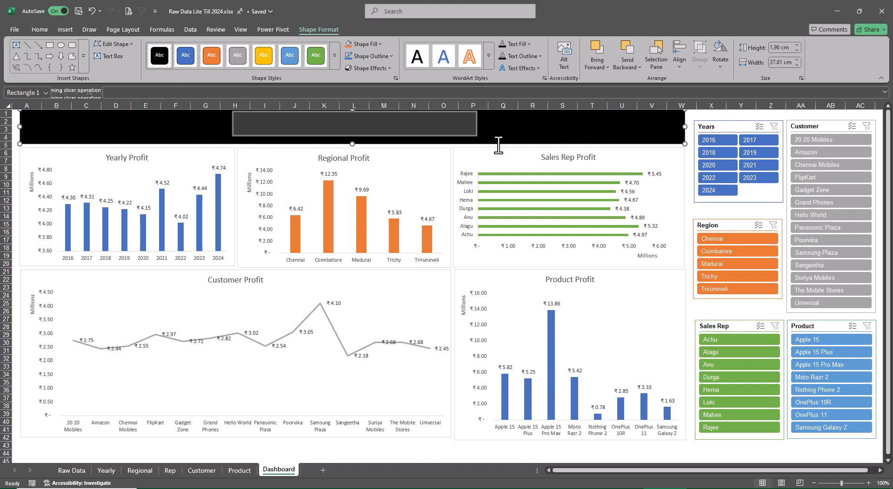
{"action": "left_click", "coordinate": [37, 28]}
{"action": "left_click", "coordinate": [187, 62]}
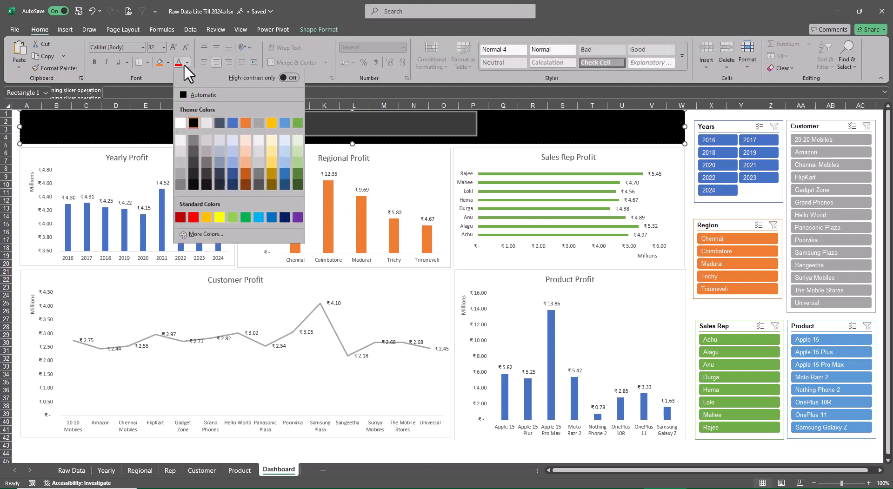
{"action": "left_click", "coordinate": [181, 122]}
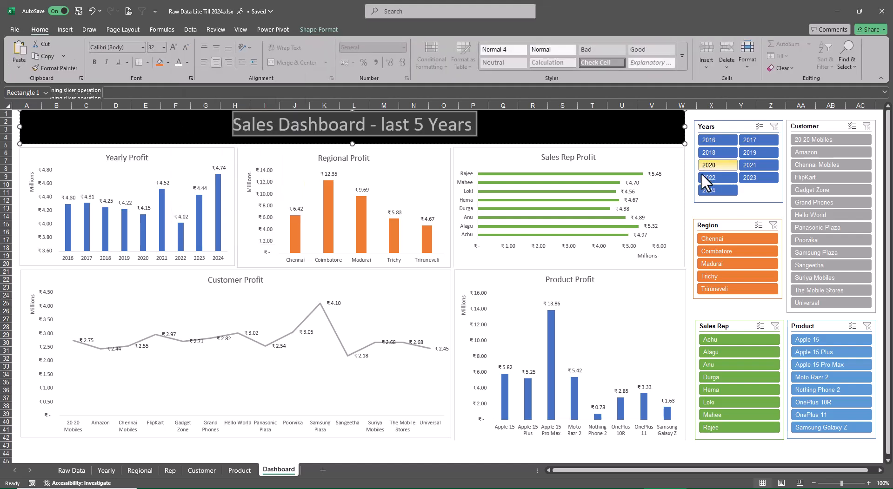
{"action": "left_click", "coordinate": [691, 191]}
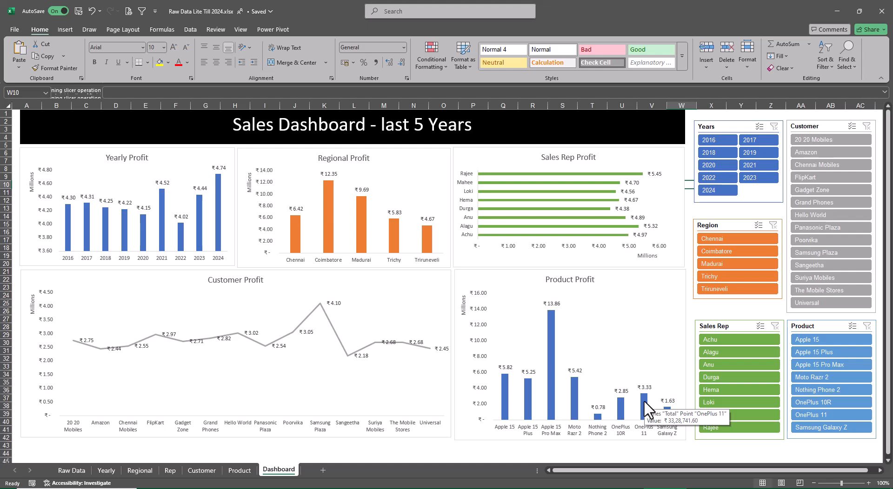
Nudge the Sales Rep slicer up slightly to align it with the neighbouring Product slicer.
{"action": "left_click", "coordinate": [719, 446]}
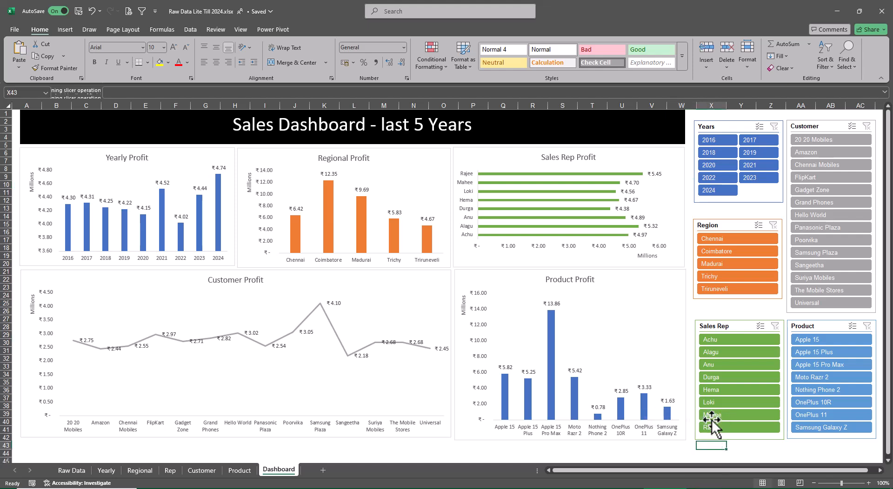
{"action": "left_click_drag", "start_coordinate": [721, 327], "coordinate": [722, 325]}
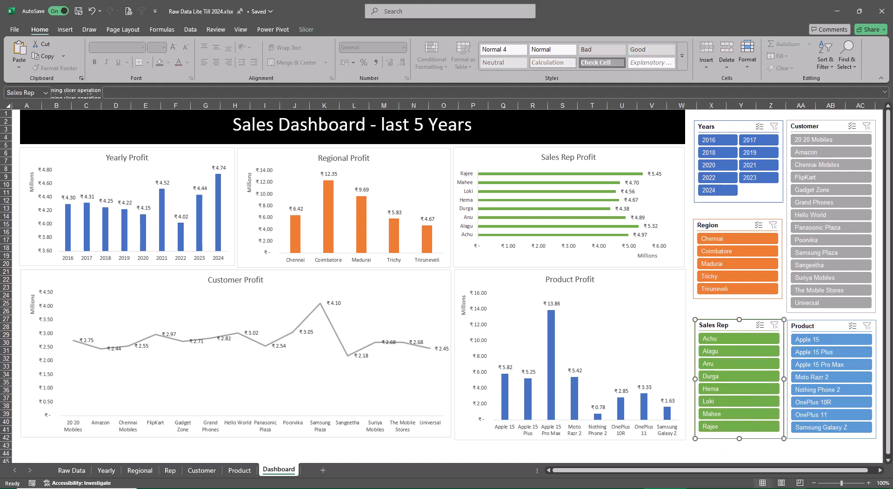
{"action": "left_click", "coordinate": [657, 315]}
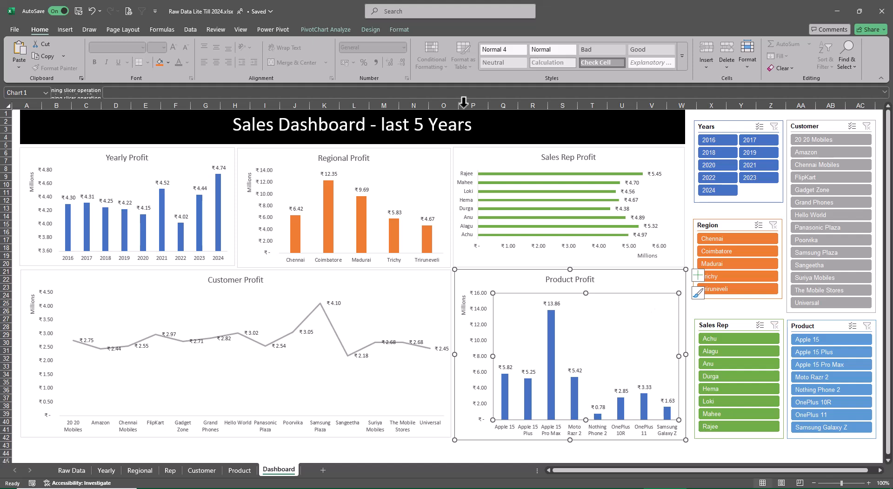
{"action": "left_click", "coordinate": [399, 30]}
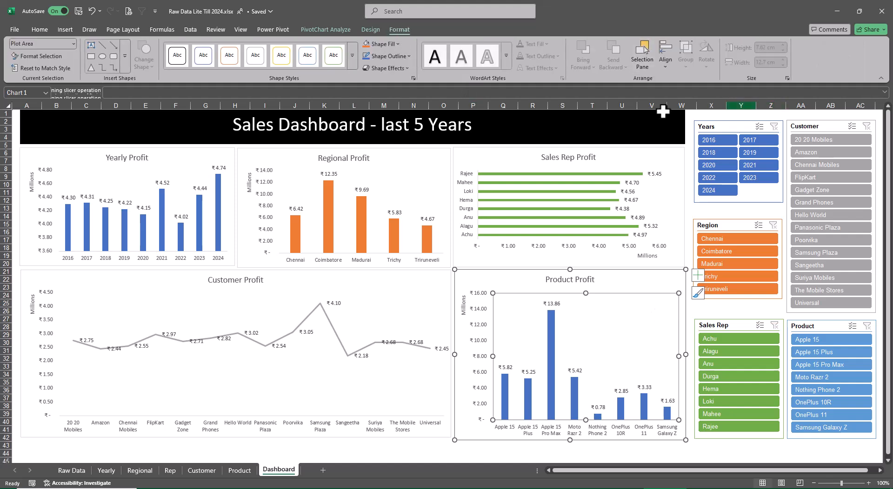
Center the title text vertically within the black title box using Middle Align.
{"action": "left_click", "coordinate": [505, 130]}
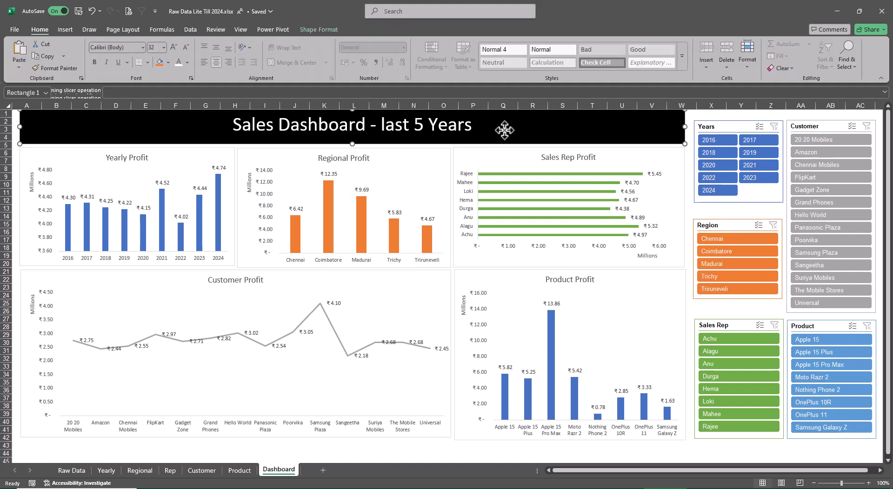
{"action": "left_click", "coordinate": [218, 46]}
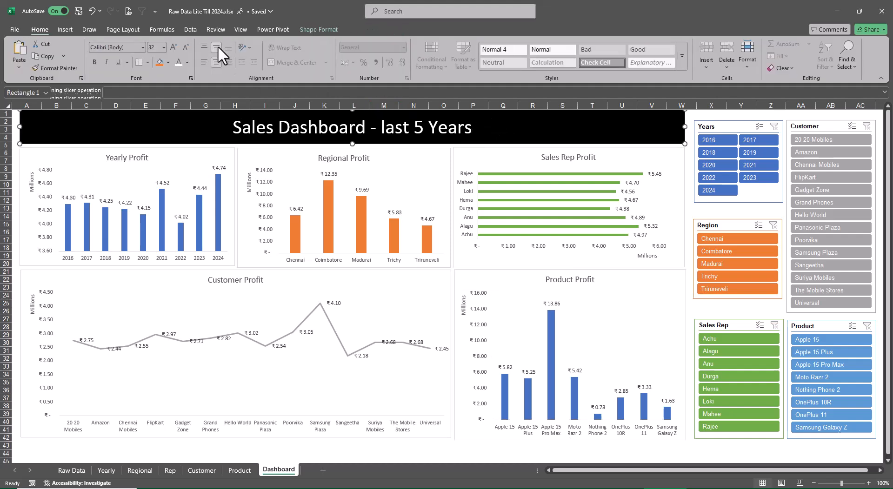
{"action": "left_click", "coordinate": [712, 448]}
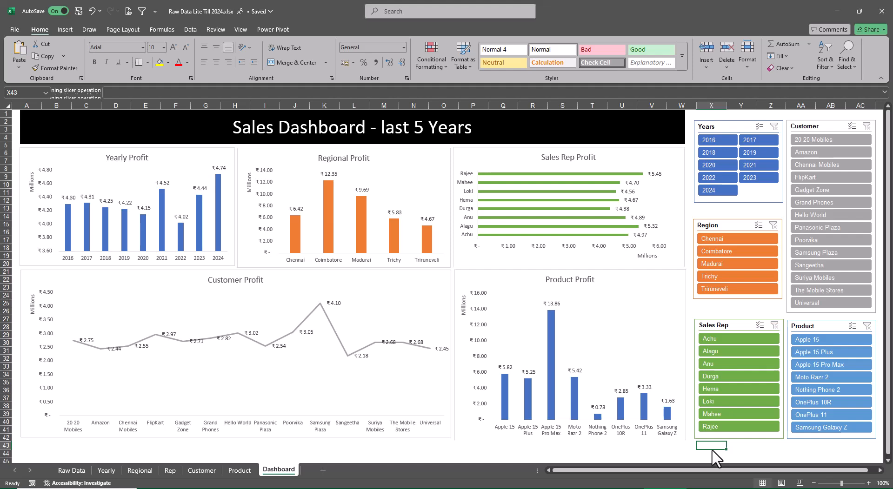
{"action": "left_click", "coordinate": [143, 161]}
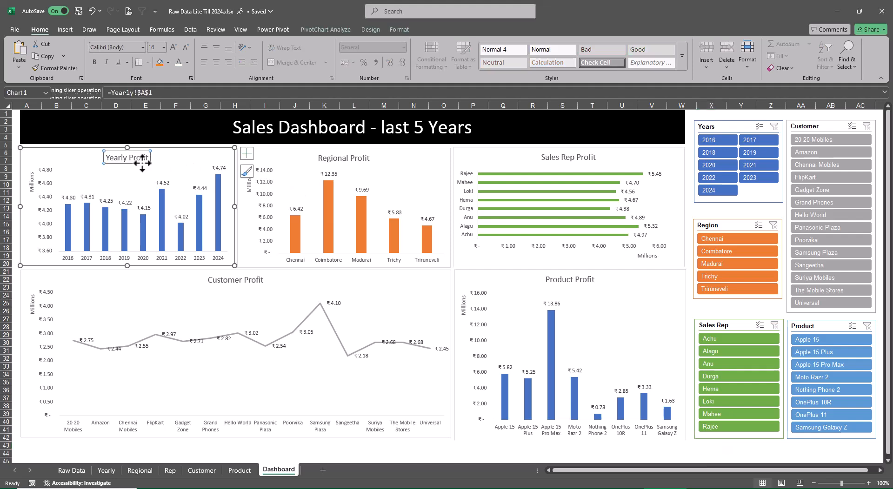
{"action": "right_click", "coordinate": [142, 163]}
{"action": "key", "text": "Escape"}
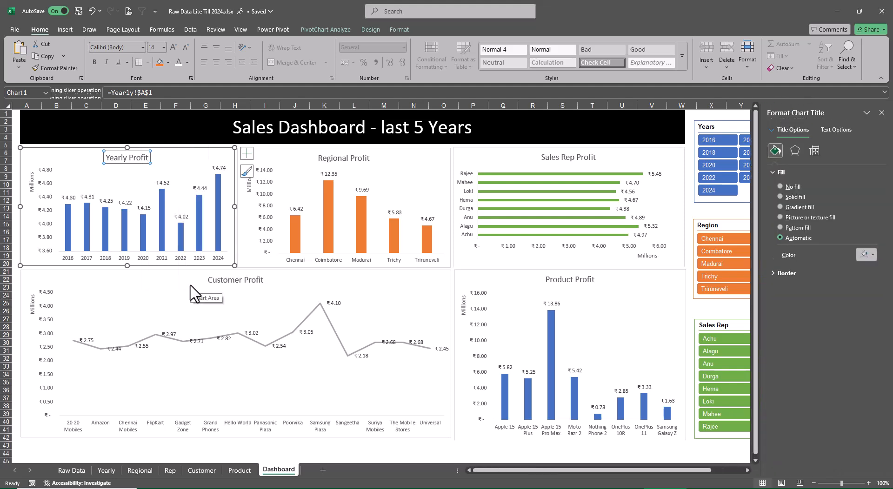
{"action": "left_click", "coordinate": [833, 128]}
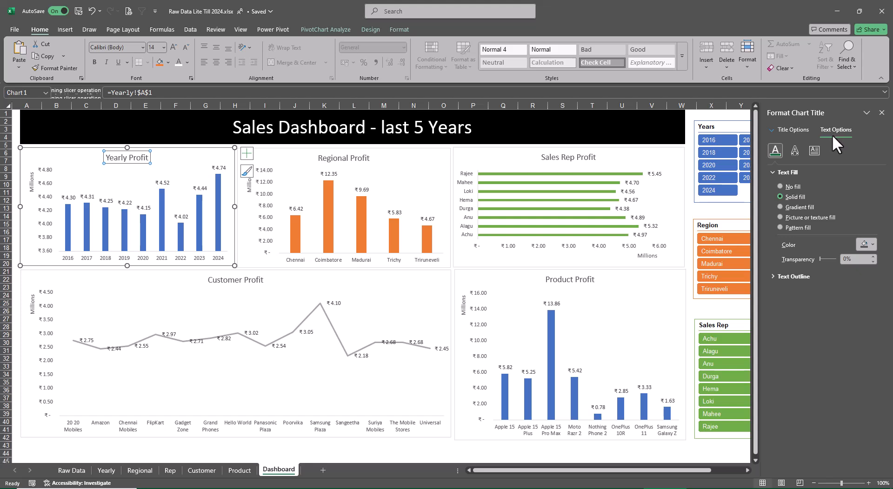
{"action": "left_click", "coordinate": [772, 276]}
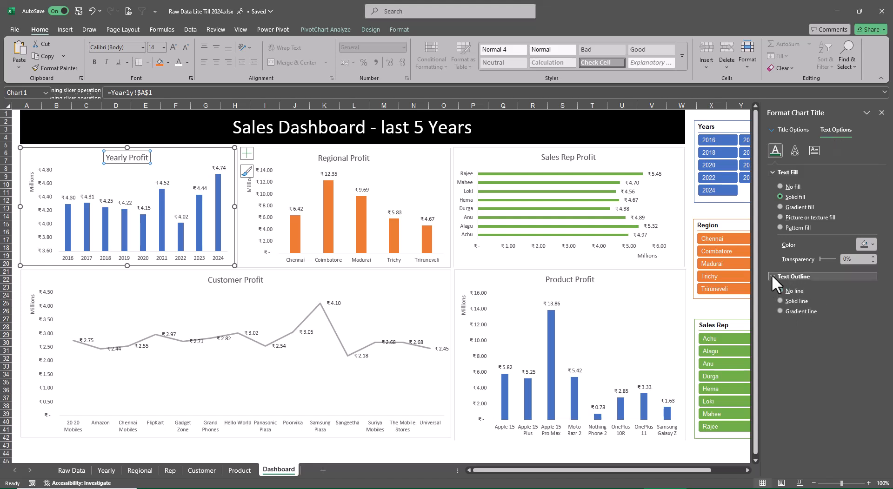
{"action": "key", "text": "Escape"}
Make the Yearly, Regional, Sales Rep, Product and Customer Profit chart titles bold, and close the chart title formatting options.
{"action": "left_click", "coordinate": [128, 158]}
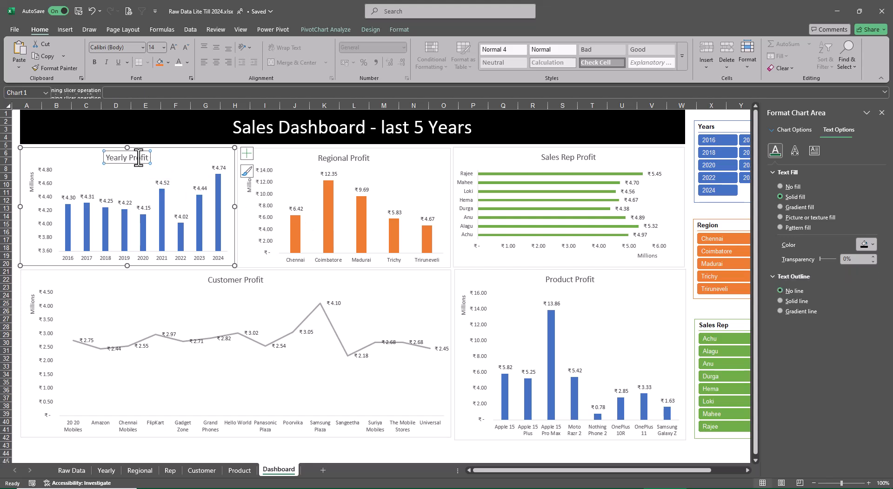
{"action": "key", "text": "ctrl+b"}
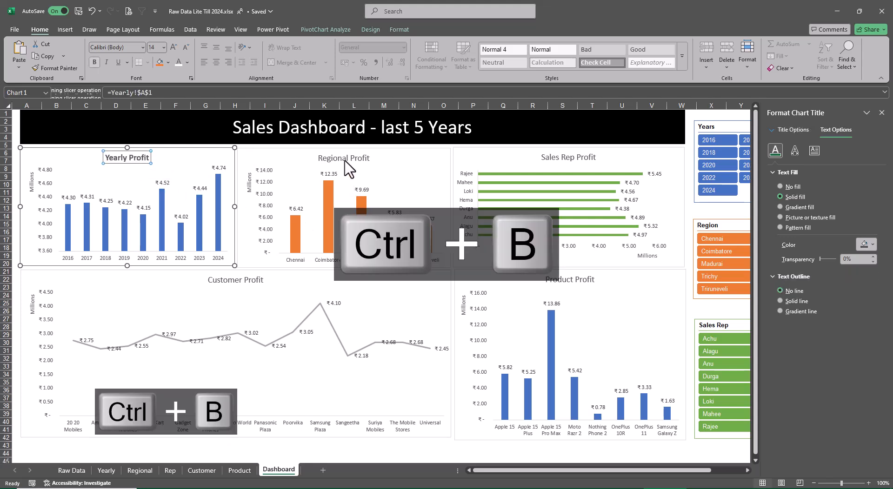
{"action": "left_click", "coordinate": [344, 160]}
{"action": "left_click", "coordinate": [568, 159]}
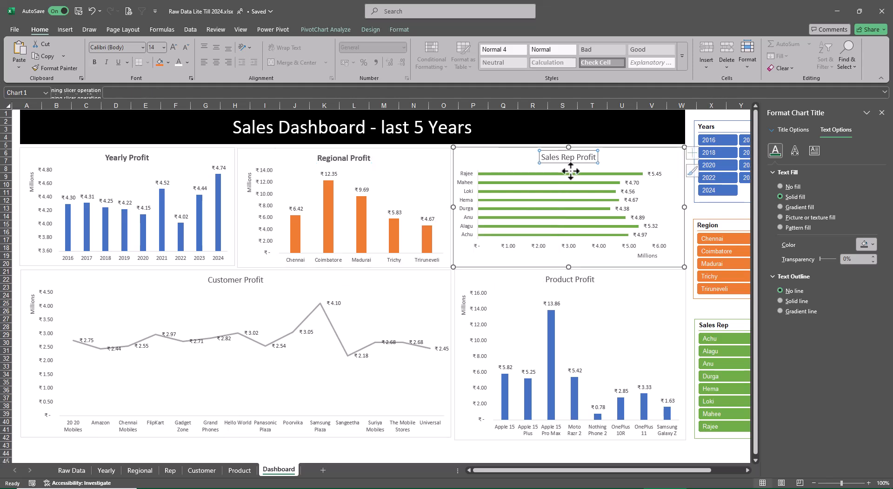
{"action": "key", "text": "ctrl+b"}
{"action": "left_click", "coordinate": [570, 280]}
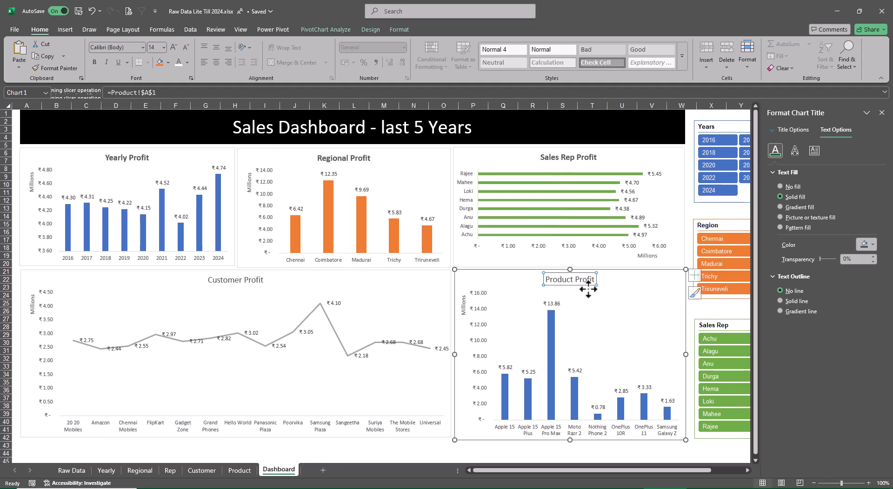
{"action": "key", "text": "ctrl+b"}
{"action": "left_click", "coordinate": [260, 284]}
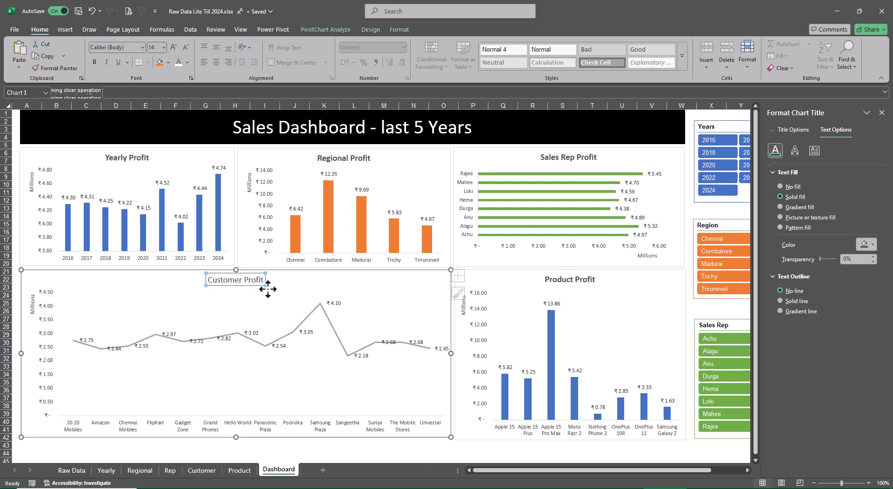
{"action": "key", "text": "ctrl+b"}
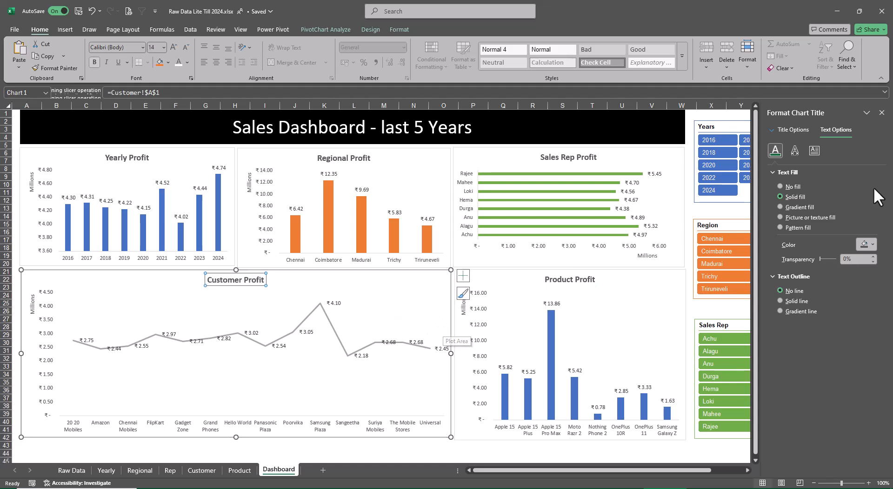
{"action": "left_click", "coordinate": [882, 113]}
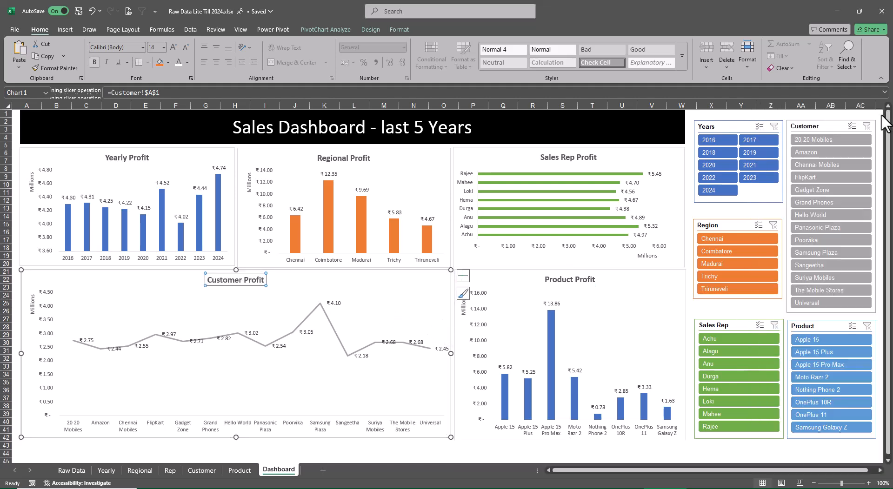
{"action": "left_click", "coordinate": [780, 453]}
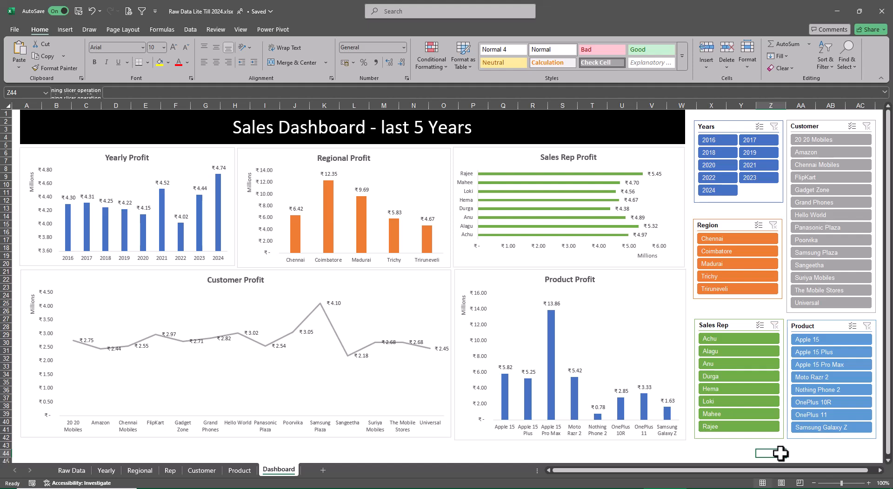
Test the Sales Rep slicer by filtering the dashboard to six individual reps in turn, ending with the first one listed.
{"action": "left_click", "coordinate": [728, 352]}
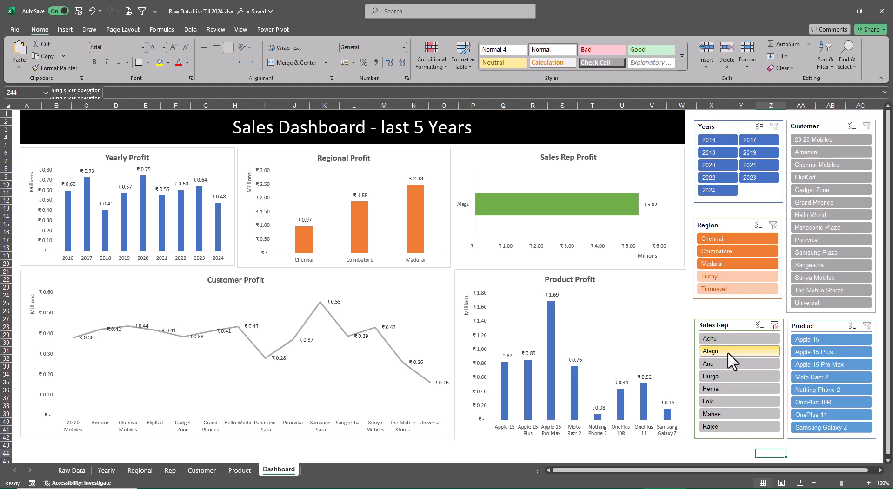
{"action": "left_click", "coordinate": [716, 388]}
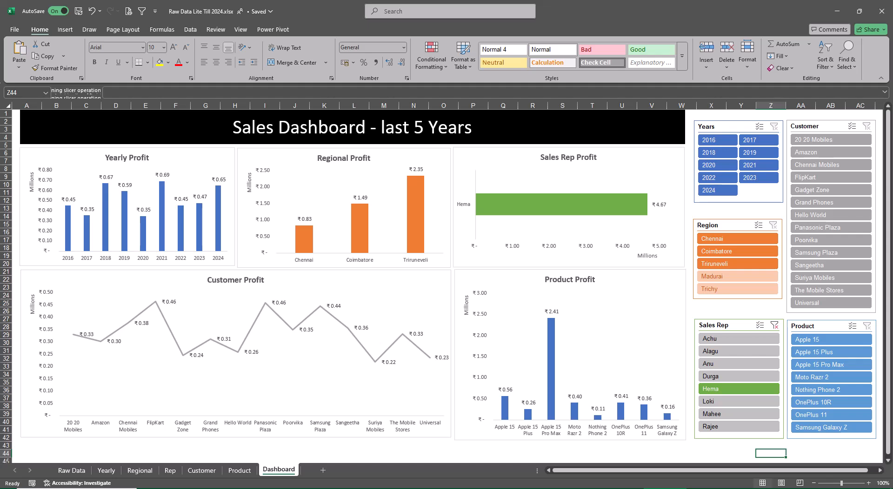
{"action": "left_click", "coordinate": [721, 401]}
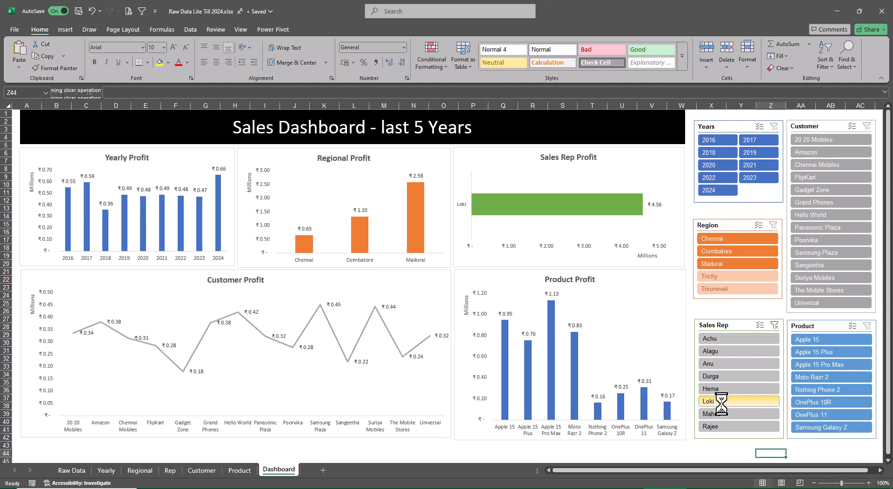
{"action": "left_click", "coordinate": [719, 414]}
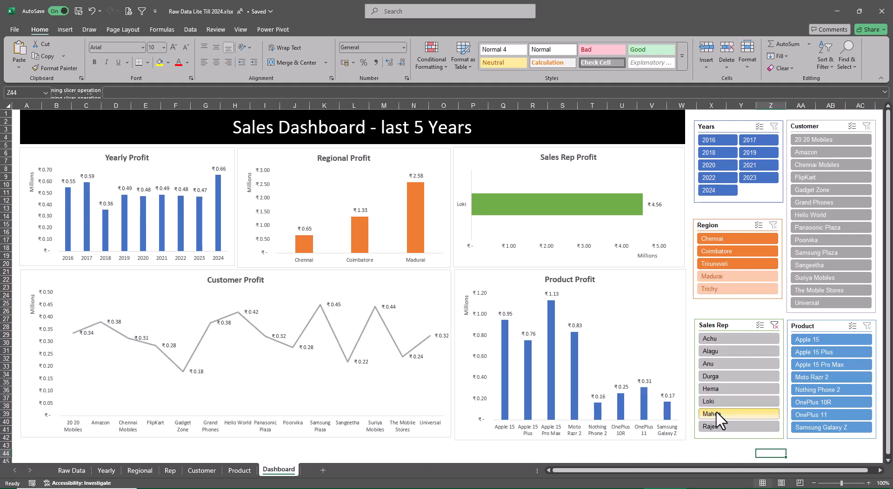
{"action": "left_click", "coordinate": [722, 426]}
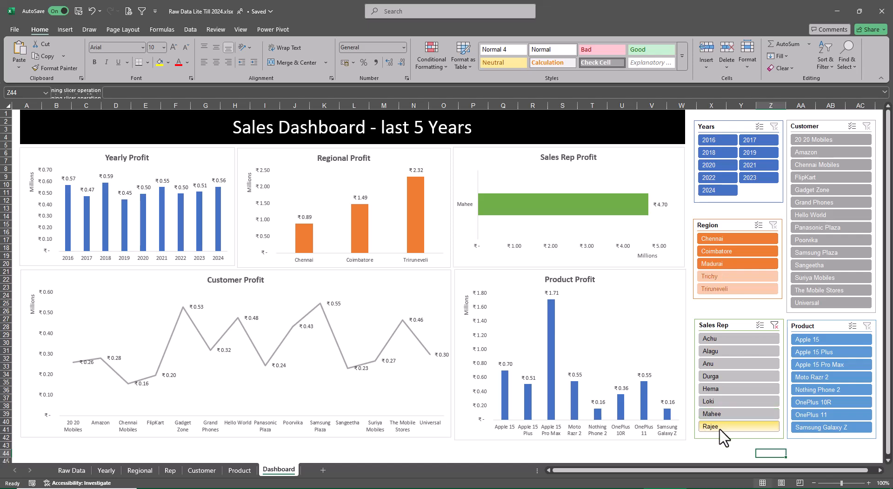
{"action": "left_click", "coordinate": [724, 342]}
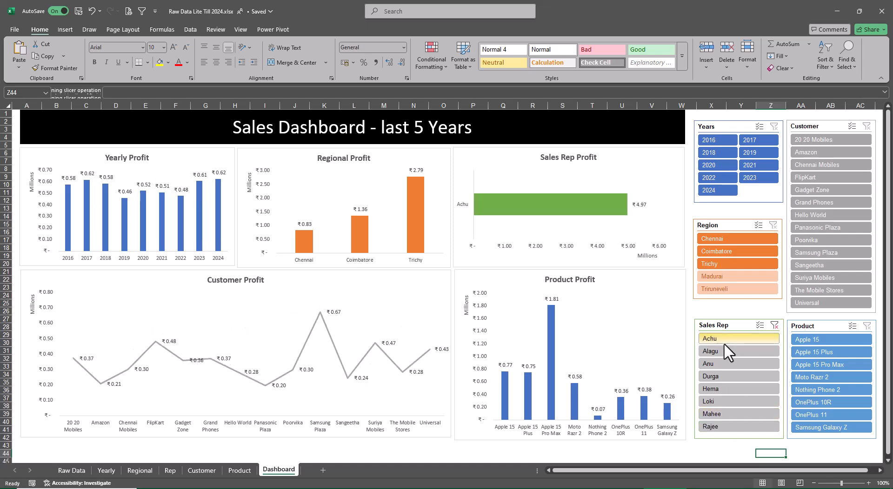
Filter the dashboard to the year 2024 and clear the Sales Rep slicer filter.
{"action": "left_click", "coordinate": [718, 191]}
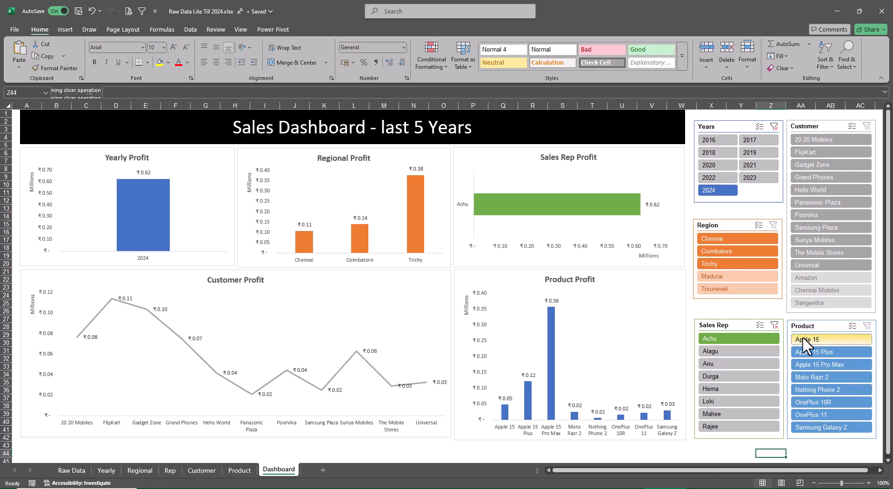
{"action": "left_click", "coordinate": [774, 325]}
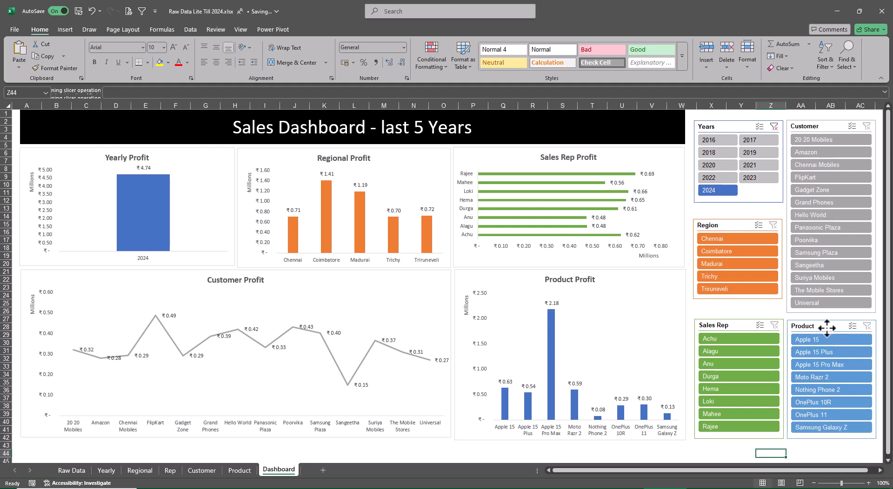
Align the Product slicer beneath the Customer slicer, and change the Years filter to 2023 and 2024 together.
{"action": "left_click_drag", "start_coordinate": [826, 328], "coordinate": [829, 327]}
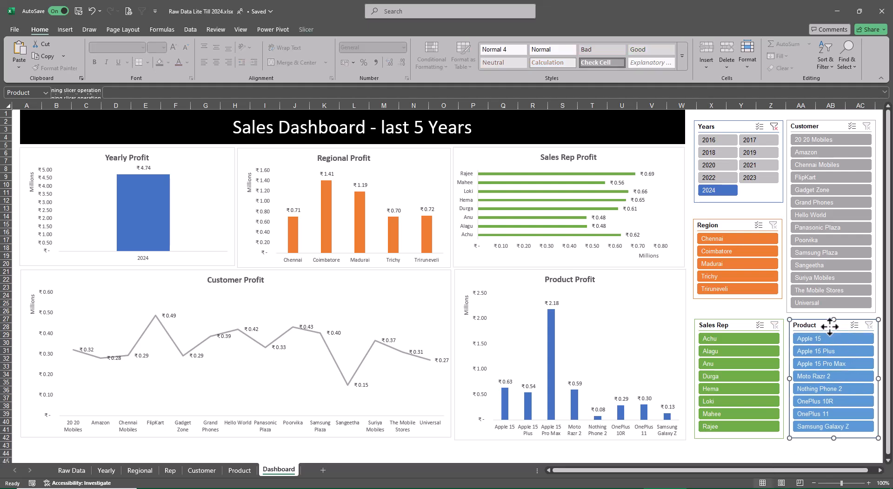
{"action": "left_click_drag", "start_coordinate": [830, 327], "coordinate": [827, 326]}
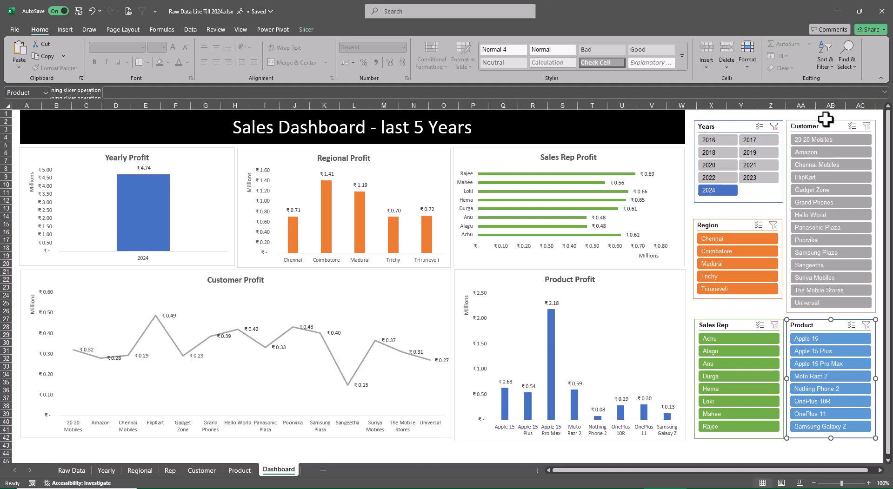
{"action": "left_click", "coordinate": [774, 127]}
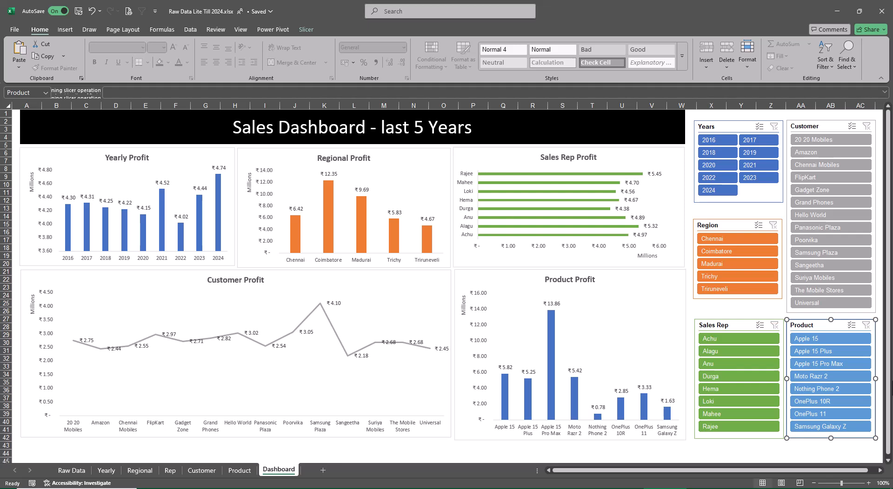
{"action": "left_click", "coordinate": [751, 180]}
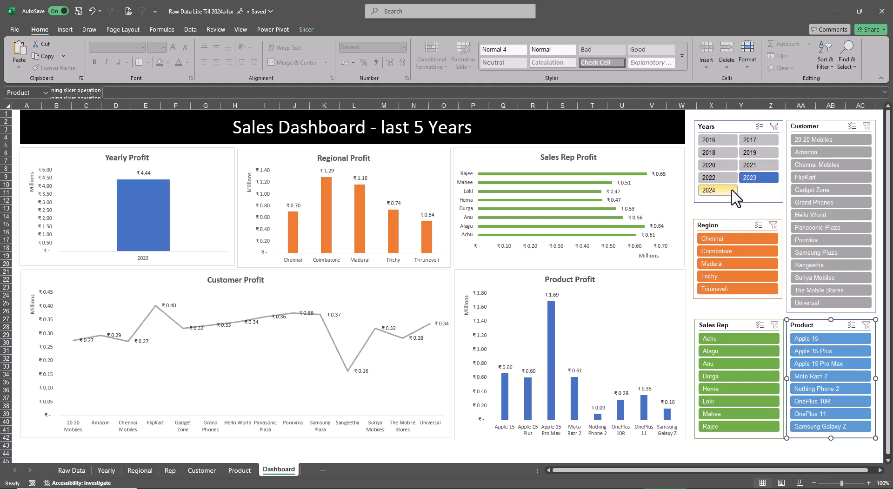
{"action": "left_click", "coordinate": [716, 190], "text": "ctrl"}
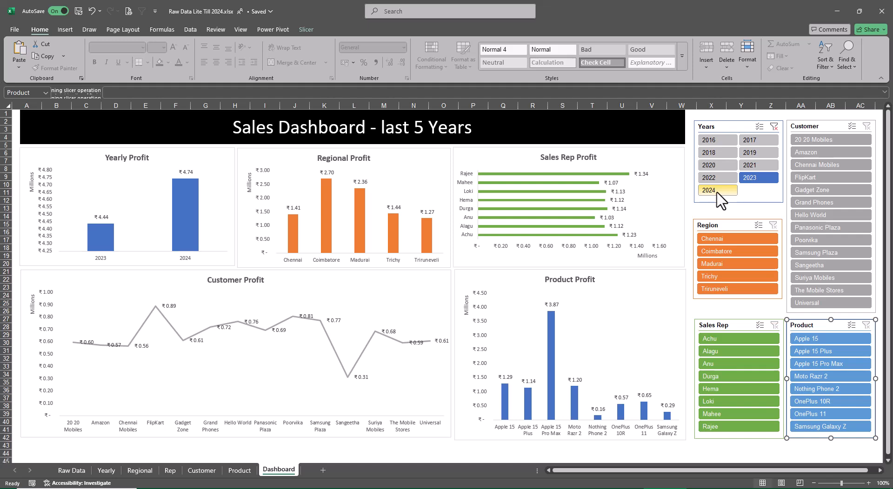
Switch to the course topics workbook and review its What's UP Nxt, Content and Ribbons sheets.
{"action": "key", "text": "alt+Tab"}
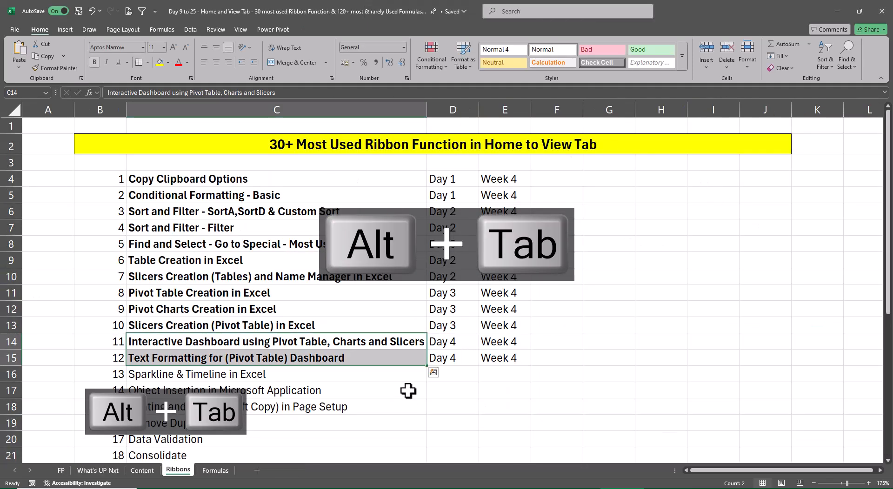
{"action": "left_click", "coordinate": [114, 471]}
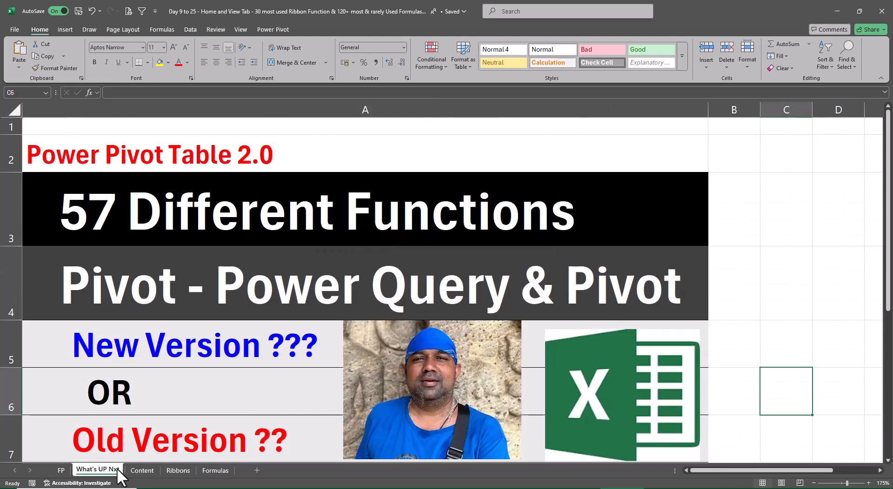
{"action": "left_click", "coordinate": [142, 470]}
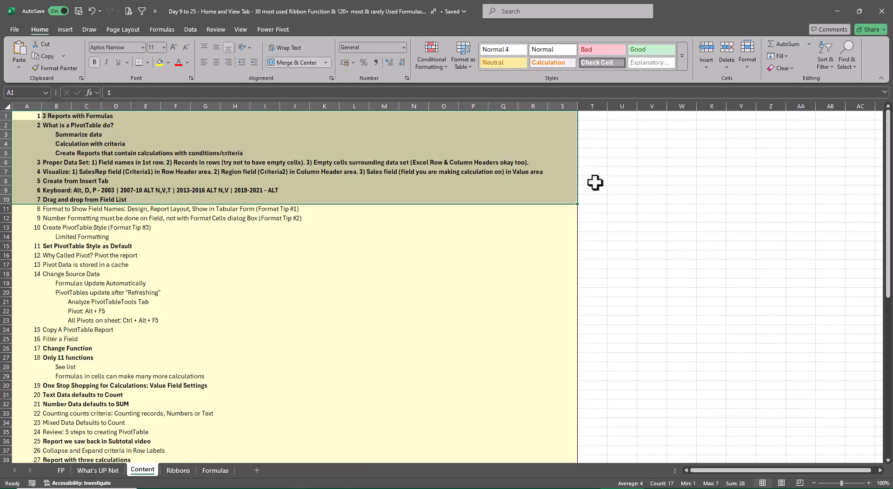
{"action": "left_click", "coordinate": [639, 265]}
{"action": "scroll", "coordinate": [543, 305], "scroll_direction": "down", "scroll_amount": 13}
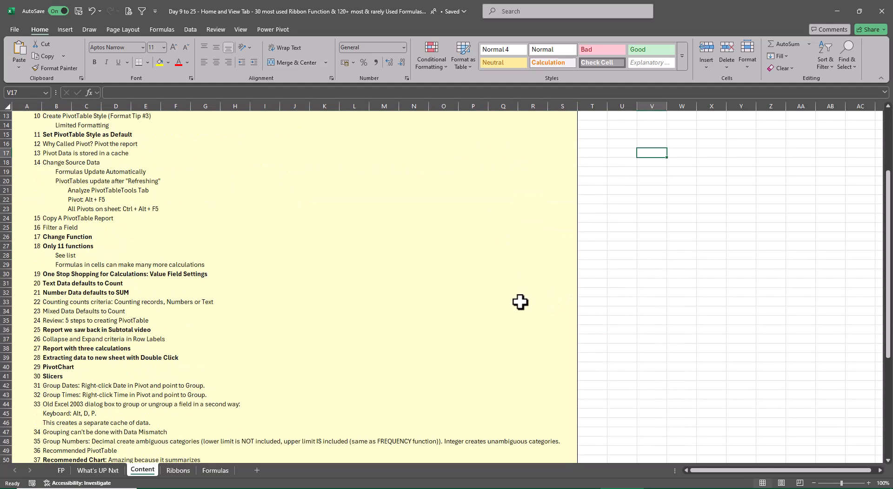
{"action": "scroll", "coordinate": [521, 303], "scroll_direction": "up", "scroll_amount": 13}
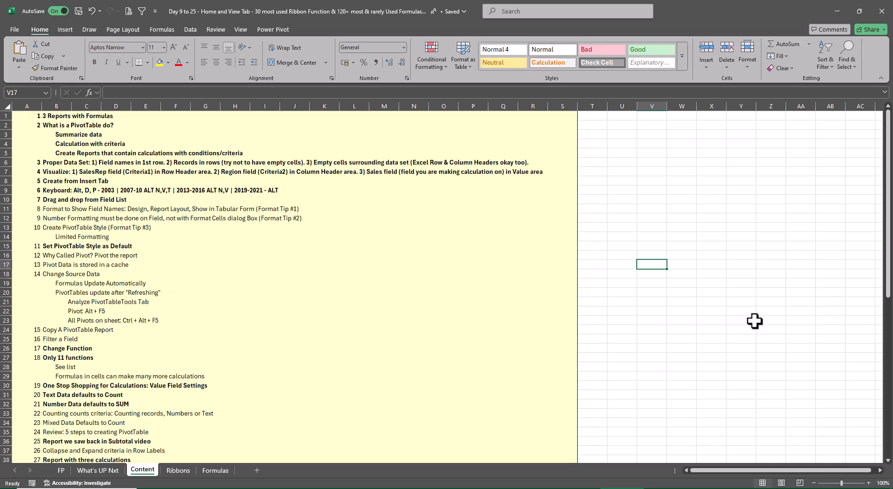
{"action": "left_click", "coordinate": [181, 471]}
{"action": "left_click", "coordinate": [591, 312]}
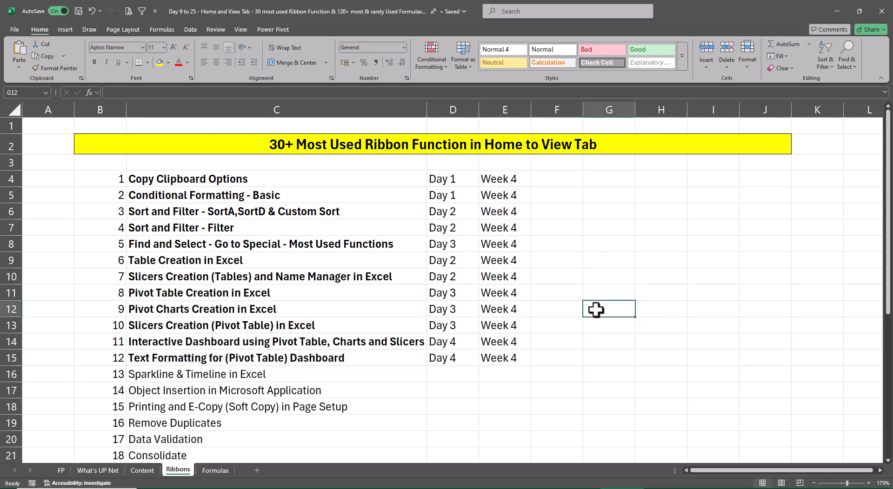
On the Formulas sheet, make the Sumif through Min(If) entries bold from the Formulae column to Math & Trig (C4:F8).
{"action": "left_click", "coordinate": [216, 471]}
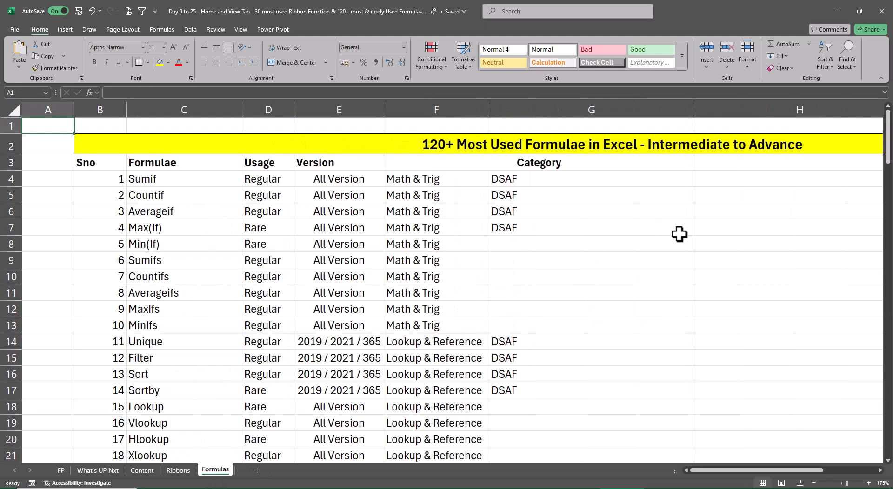
{"action": "left_click", "coordinate": [649, 232]}
{"action": "left_click_drag", "start_coordinate": [161, 185], "coordinate": [426, 207]}
{"action": "key", "text": "ctrl+b"}
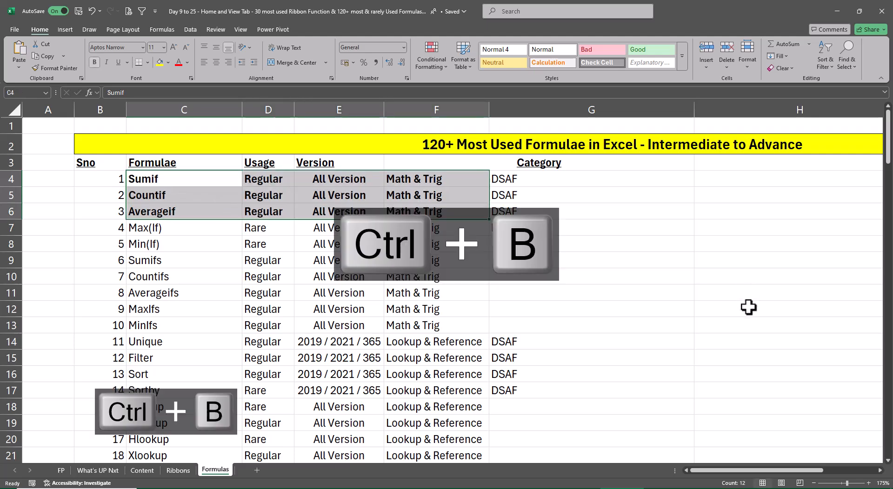
{"action": "left_click", "coordinate": [747, 275]}
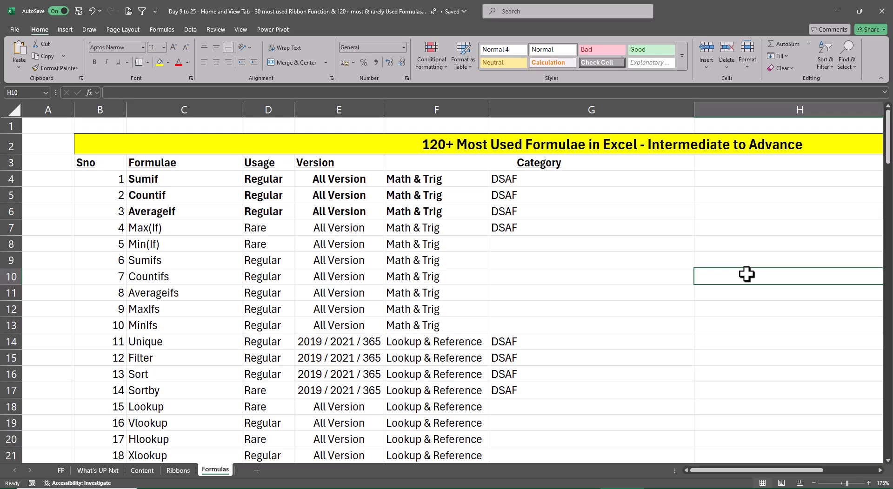
{"action": "left_click_drag", "start_coordinate": [186, 228], "coordinate": [408, 250]}
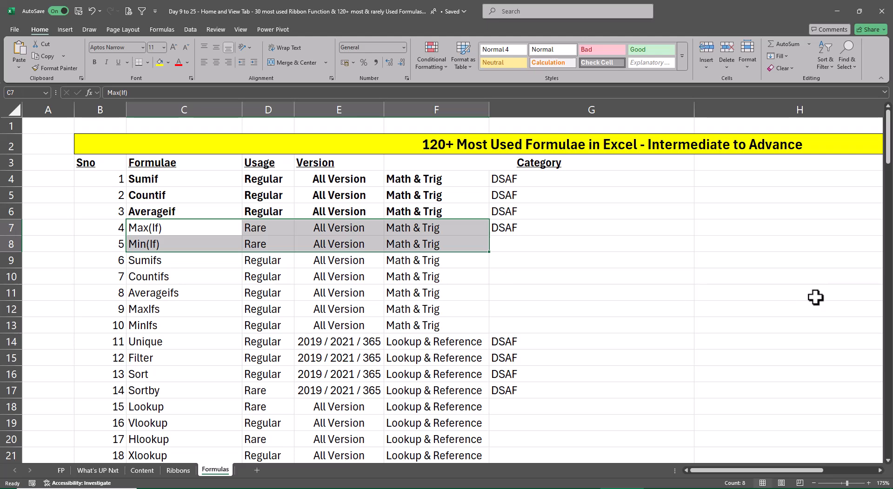
{"action": "key", "text": "ctrl+b"}
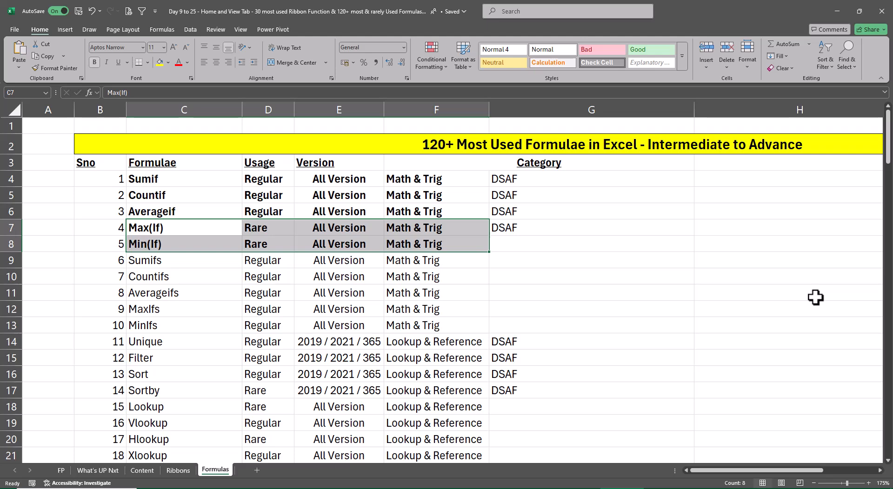
Set the Usage of MaxIfs and MinIfs to Rare in D12:D13.
{"action": "key", "text": "Down"}
{"action": "key", "text": "Down"}
{"action": "key", "text": "Down"}
{"action": "key", "text": "Down"}
{"action": "key", "text": "Down"}
{"action": "key", "text": "Right"}
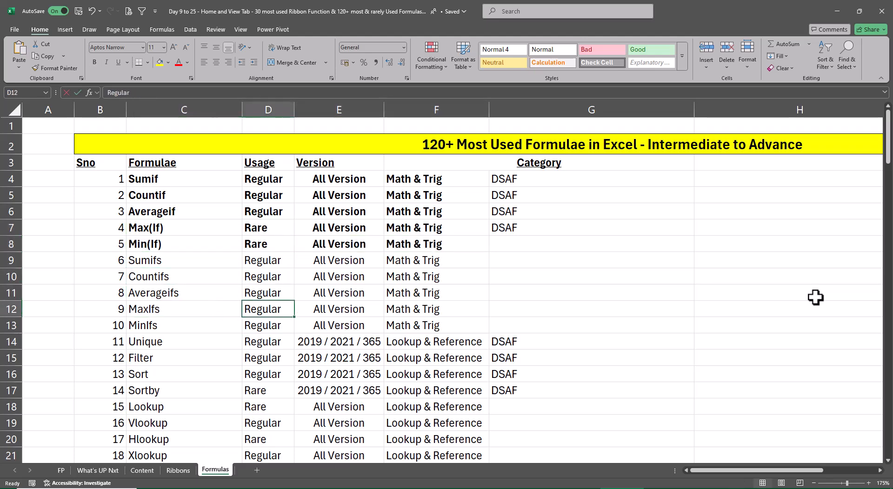
{"action": "type", "text": "Rate"}
{"action": "key", "text": "Return"}
{"action": "key", "text": "Up"}
{"action": "type", "text": "Rare"}
{"action": "key", "text": "Return"}
{"action": "key", "text": "Up"}
{"action": "key", "text": "shift+Down"}
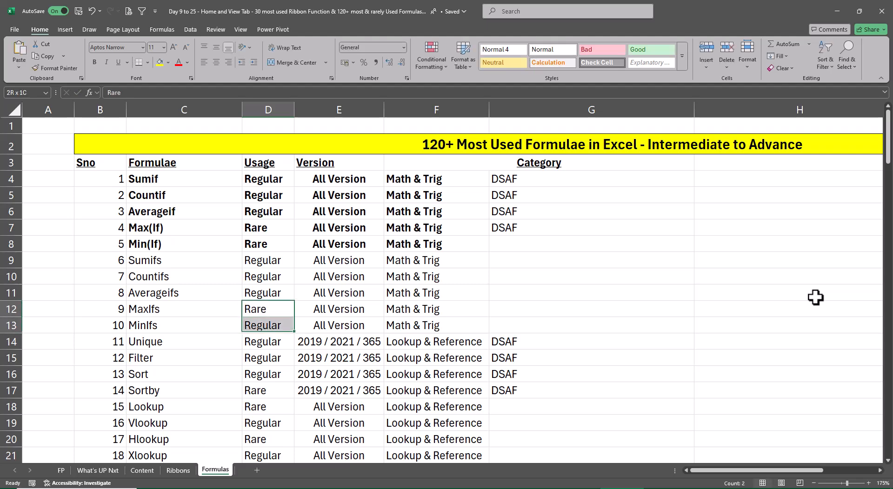
{"action": "key", "text": "ctrl+d"}
{"action": "key", "text": "Right"}
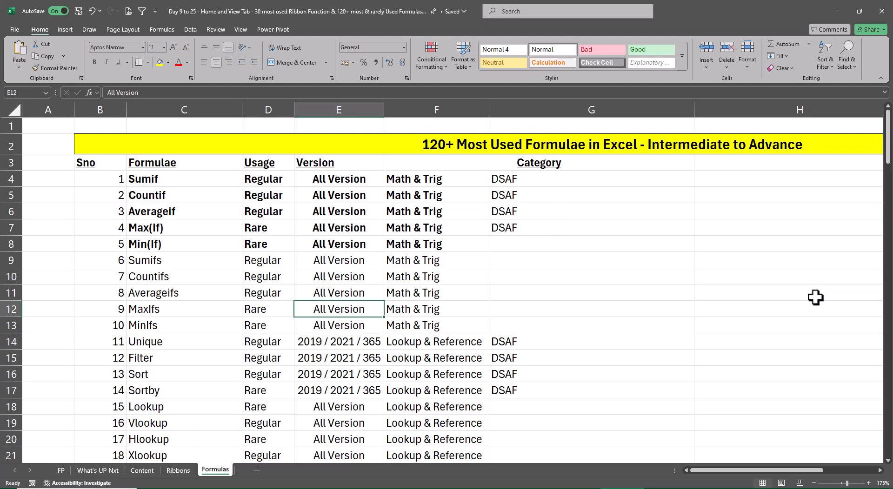
Make the Unique and Sort rows bold from column C through column G.
{"action": "key", "text": "Left"}
{"action": "key", "text": "Down"}
{"action": "key", "text": "Left"}
{"action": "key", "text": "Down"}
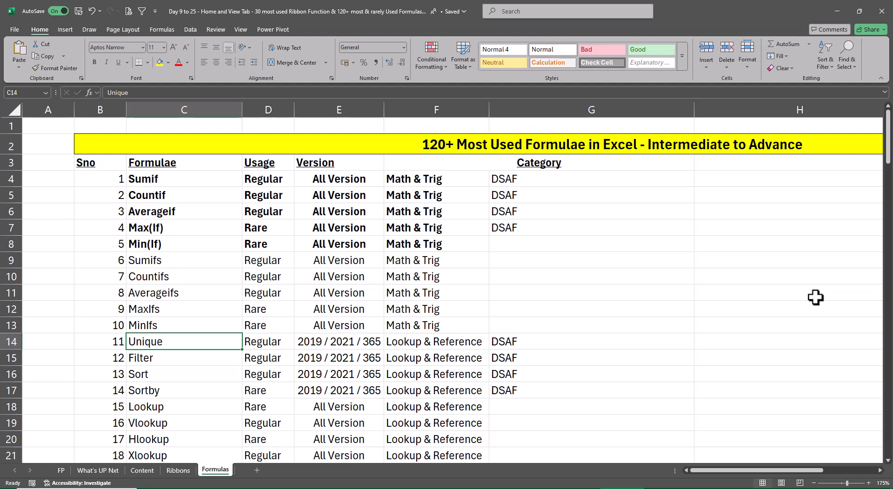
{"action": "key", "text": "ctrl+shift+Right"}
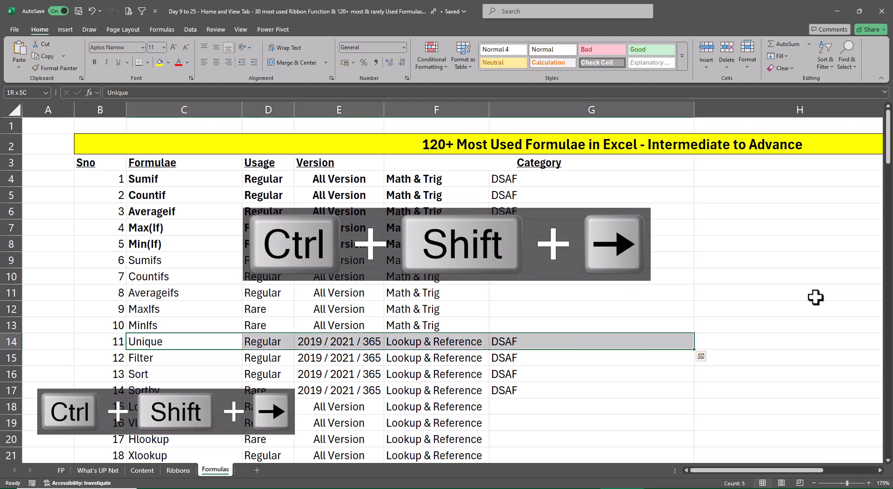
{"action": "key", "text": "ctrl+b"}
{"action": "key", "text": "Down"}
{"action": "key", "text": "Down"}
{"action": "key", "text": "ctrl+shift+Right"}
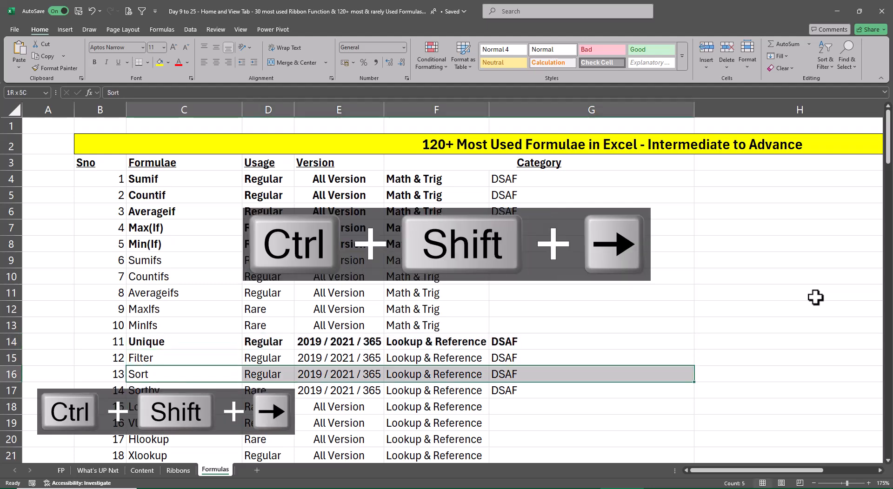
{"action": "key", "text": "ctrl+b"}
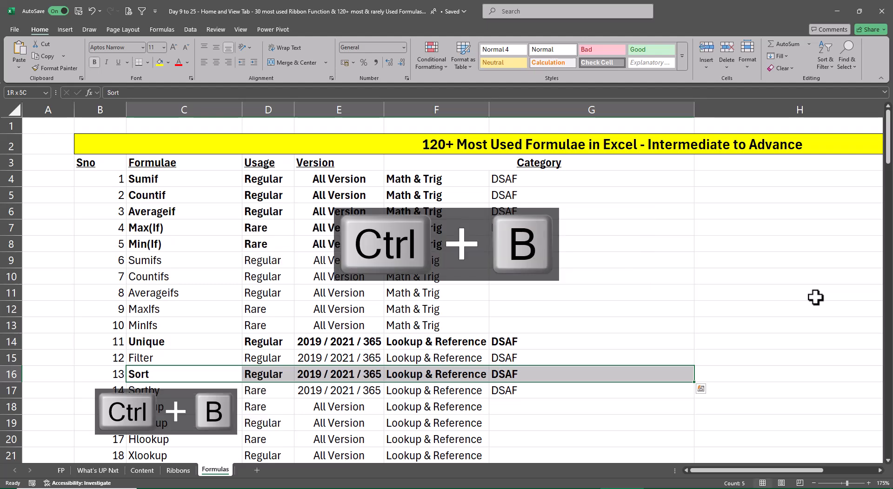
On the Ribbons sheet, make the Remove Duplicates entry in C19 bold.
{"action": "key", "text": "ctrl+Page_Up"}
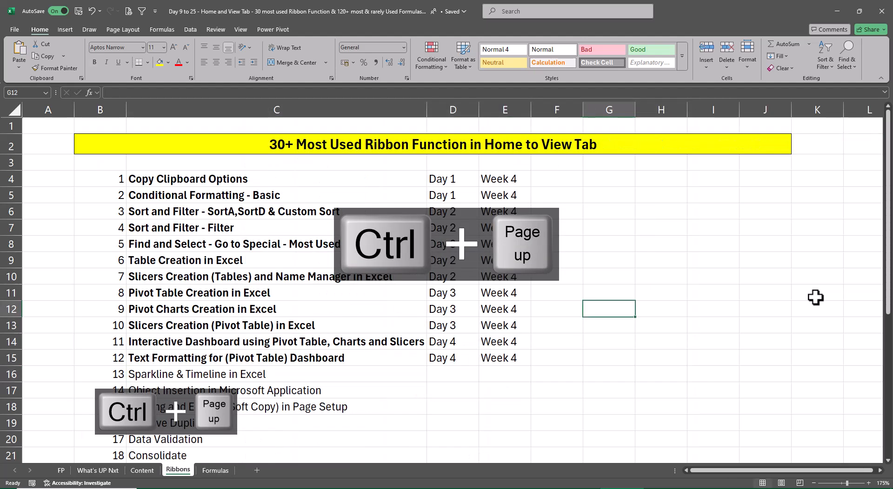
{"action": "key", "text": "Left"}
{"action": "key", "text": "Left"}
{"action": "key", "text": "Down"}
{"action": "key", "text": "Down"}
{"action": "key", "text": "Down"}
{"action": "key", "text": "Down"}
{"action": "key", "text": "Down"}
{"action": "key", "text": "Down"}
{"action": "key", "text": "Down"}
{"action": "key", "text": "Down"}
{"action": "key", "text": "Left"}
{"action": "key", "text": "Left"}
{"action": "key", "text": "Left"}
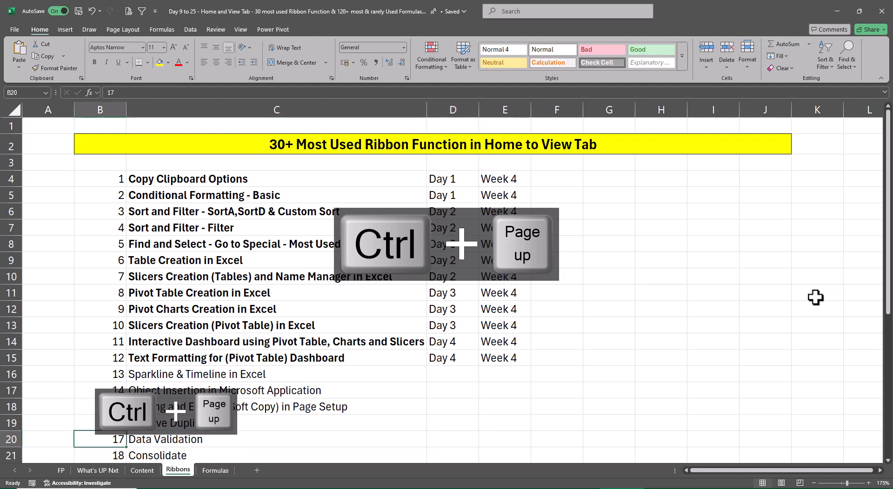
{"action": "key", "text": "Up"}
{"action": "key", "text": "Right"}
{"action": "key", "text": "ctrl+b"}
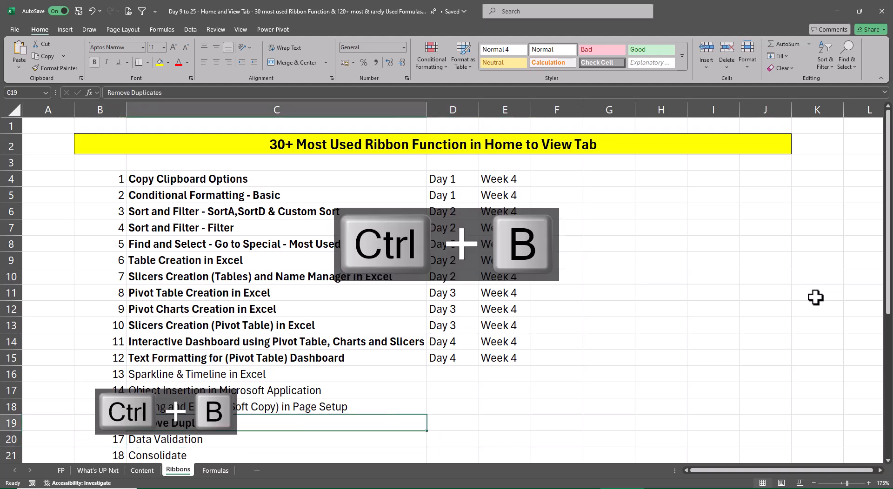
Copy Day 4 and Week 4 from the Text Formatting row into D19:E19 beside Remove Duplicates.
{"action": "key", "text": "Right"}
{"action": "key", "text": "ctrl+Up"}
{"action": "key", "text": "shift+Right"}
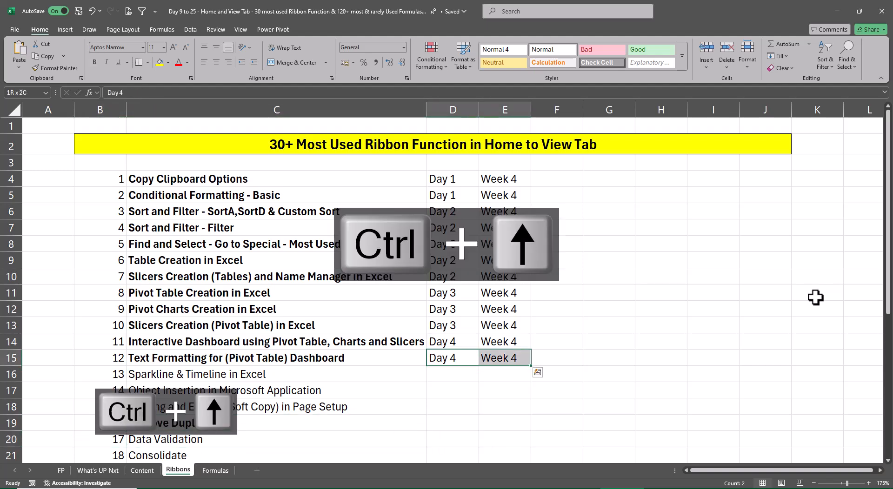
{"action": "key", "text": "ctrl+c"}
{"action": "key", "text": "Down"}
{"action": "key", "text": "Down"}
{"action": "key", "text": "Down"}
{"action": "key", "text": "Down"}
{"action": "key", "text": "ctrl+v"}
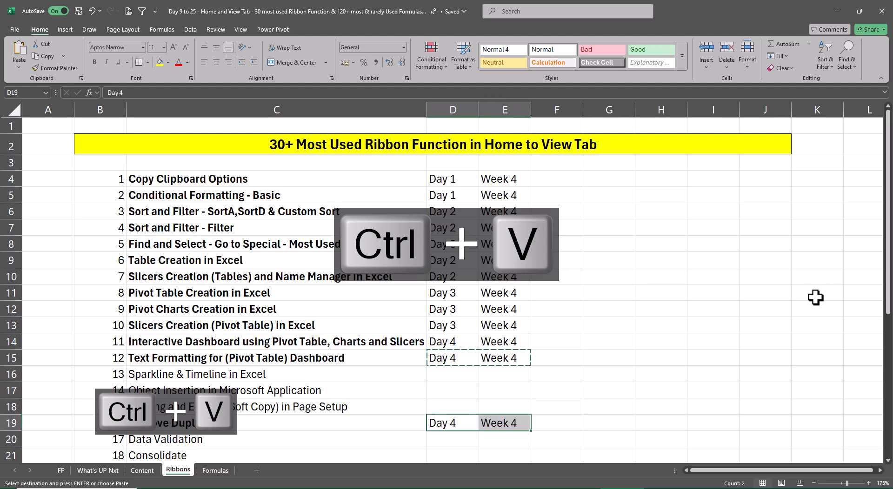
{"action": "key", "text": "Right"}
{"action": "key", "text": "Escape"}
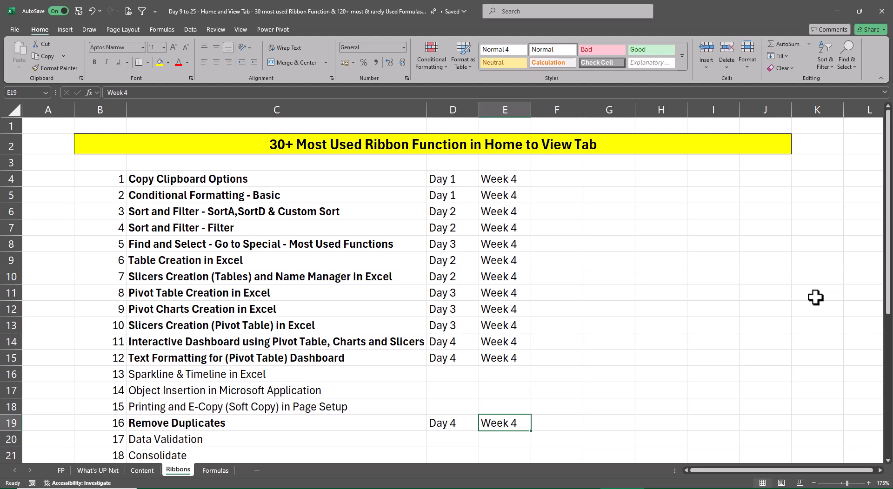
Return to the sales dashboard workbook and enter Interactive Dashboard Using Pivots as the file name for saving a copy.
{"action": "key", "text": "ctrl+Page_Down"}
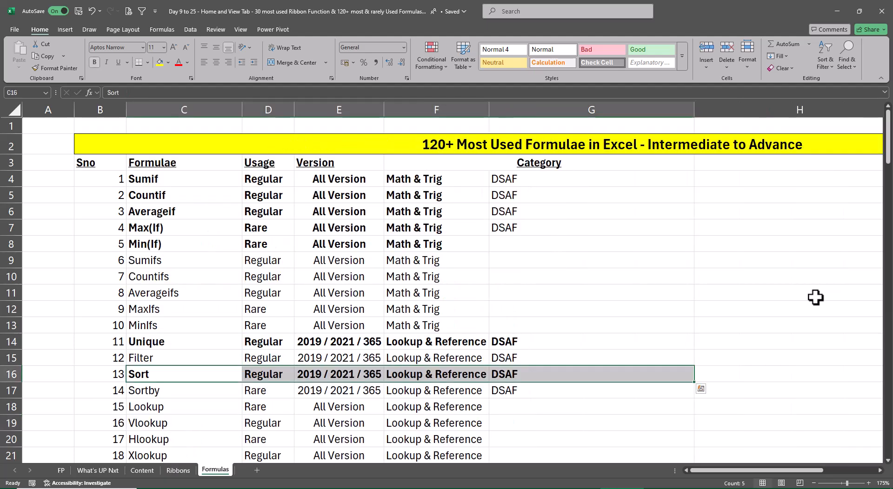
{"action": "key", "text": "alt+Tab"}
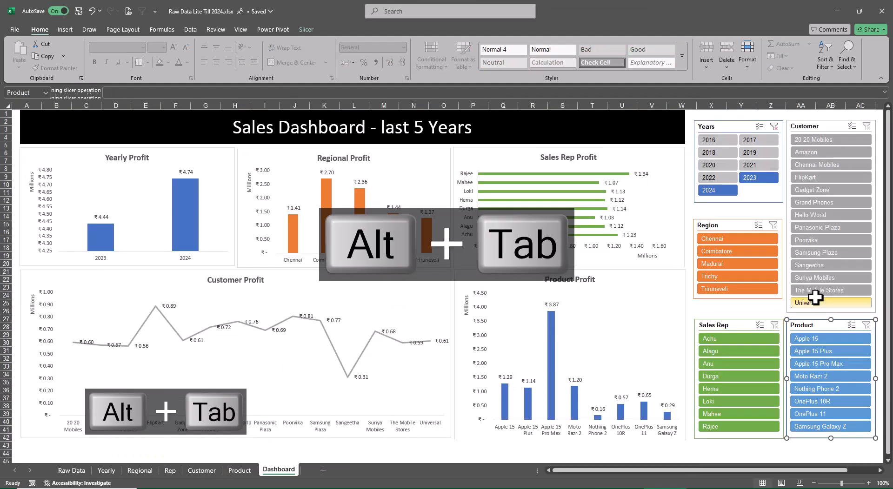
{"action": "key", "text": "F12"}
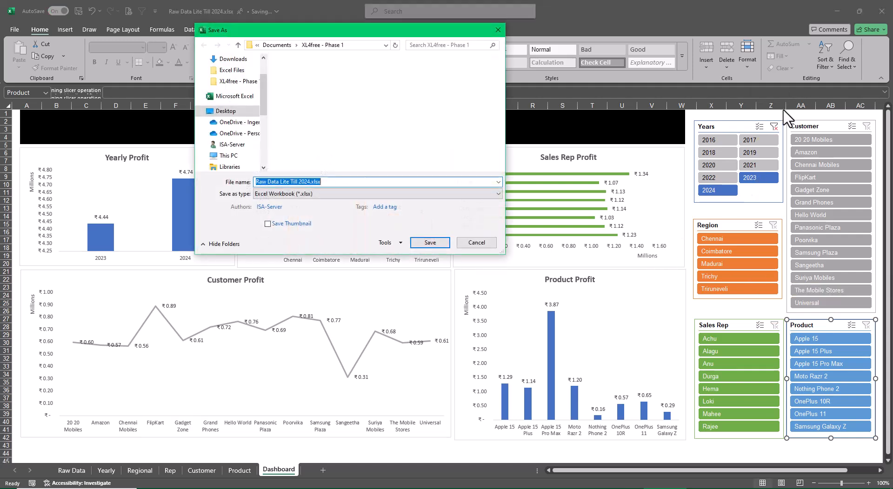
{"action": "key", "text": "BackSpace"}
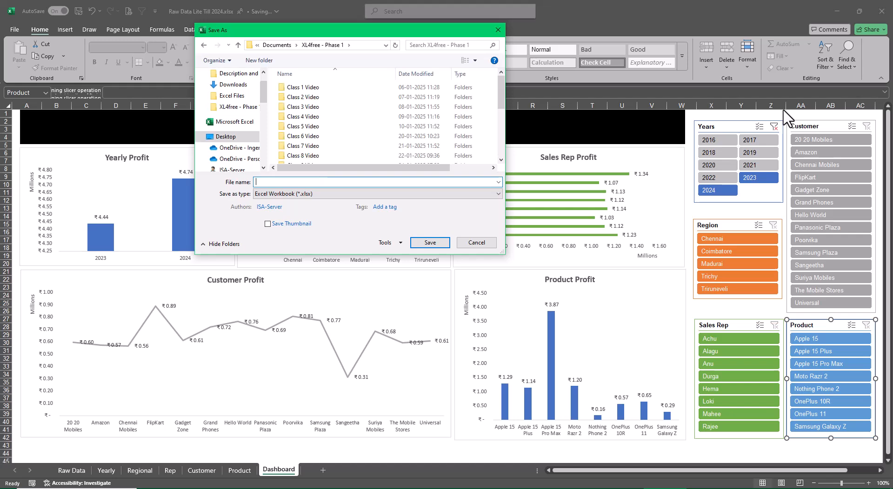
{"action": "type", "text": "Interactive Dashboard Using Pivtots"}
Choose the Excel Files folder inside XL4free - Phase 1 as the save location.
{"action": "scroll", "coordinate": [373, 114], "scroll_direction": "down", "scroll_amount": 3}
{"action": "scroll", "coordinate": [354, 112], "scroll_direction": "down", "scroll_amount": 2}
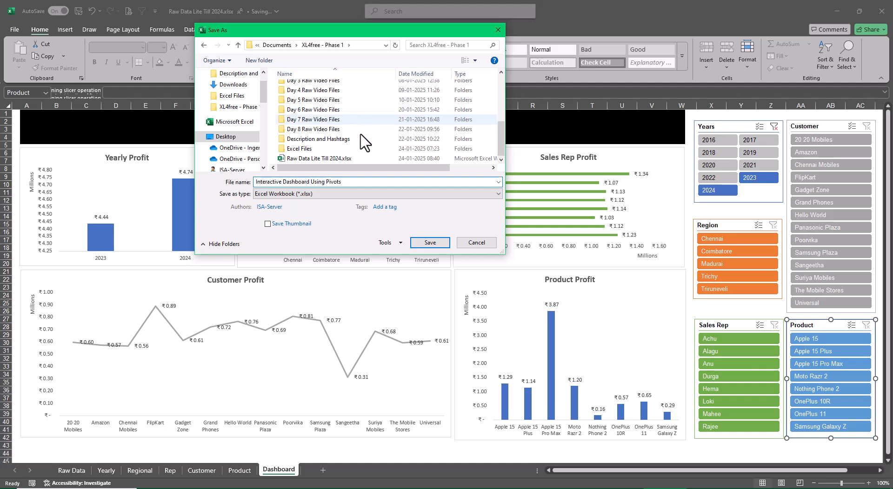
{"action": "left_click", "coordinate": [342, 149]}
{"action": "double_click", "coordinate": [341, 149]}
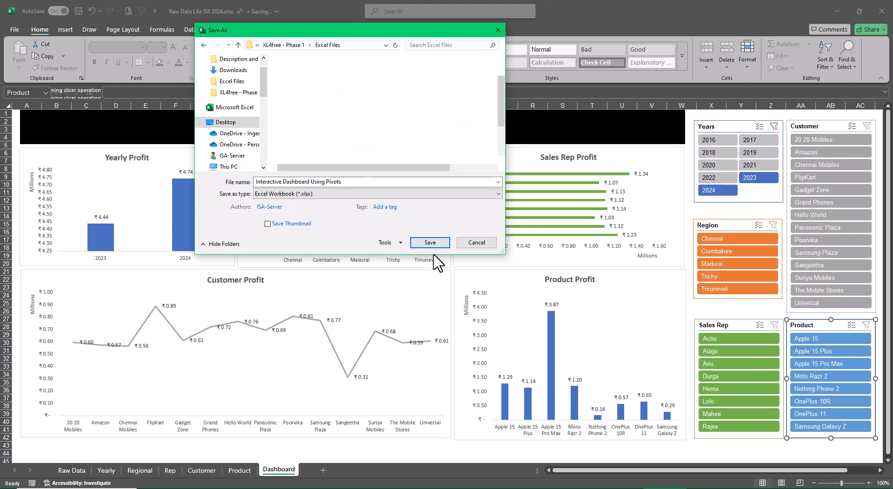
Save the dashboard copy as Interactive Dashboard Using Pivots in the Excel Files folder and close its window.
{"action": "left_click", "coordinate": [421, 242]}
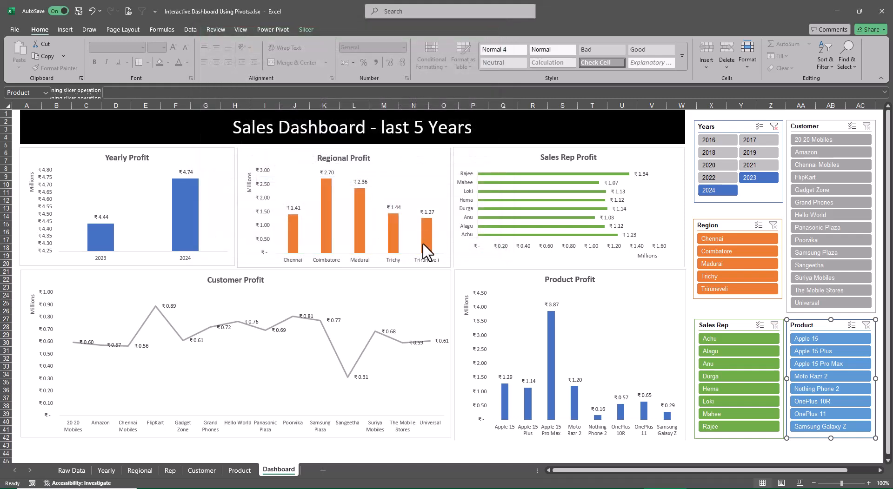
{"action": "left_click", "coordinate": [880, 14]}
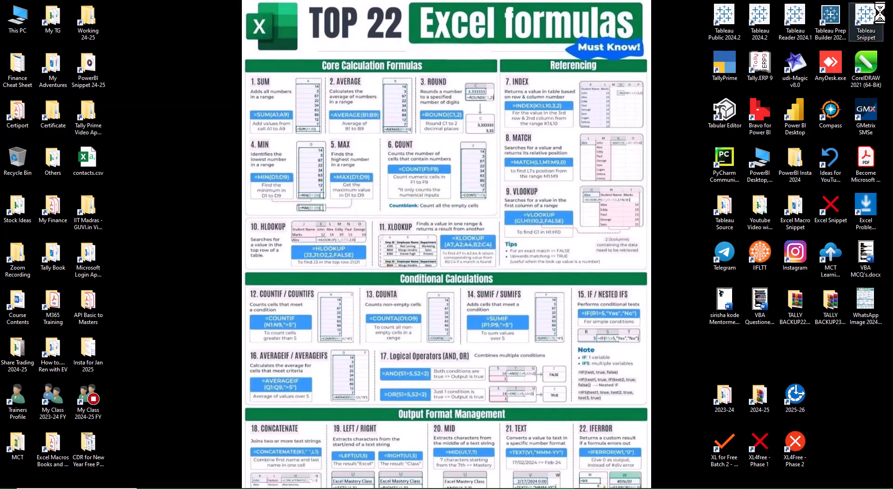
Open Raw Data Lite Till 2024.xlsx from the XL4free - Phase 1 desktop folder and copy its Raw Data sheet into a new workbook.
{"action": "double_click", "coordinate": [759, 454]}
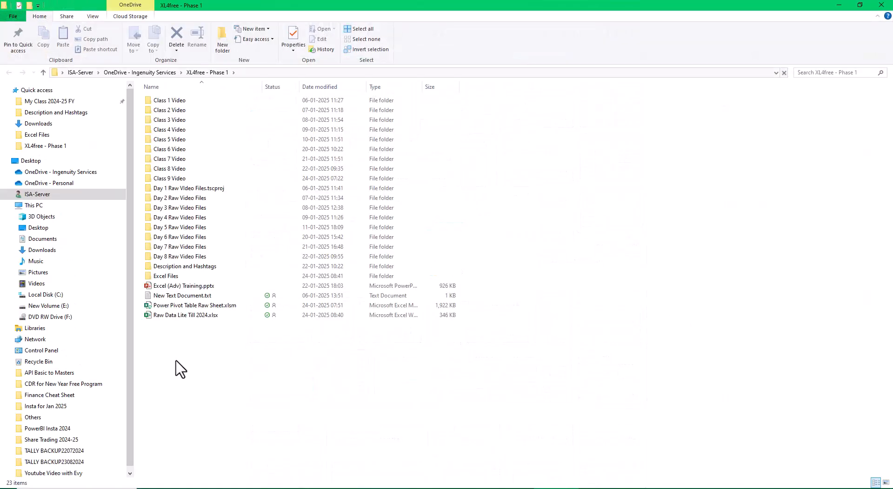
{"action": "left_click", "coordinate": [178, 317]}
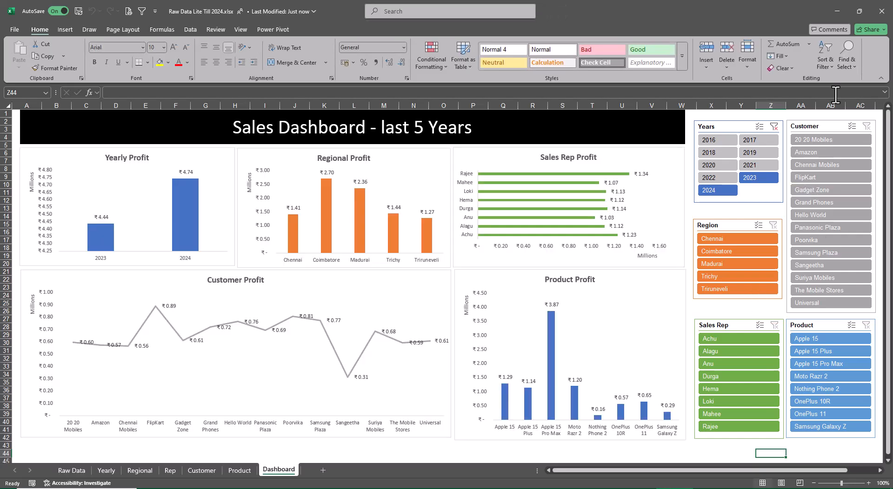
{"action": "left_click", "coordinate": [72, 470]}
{"action": "right_click", "coordinate": [72, 470]}
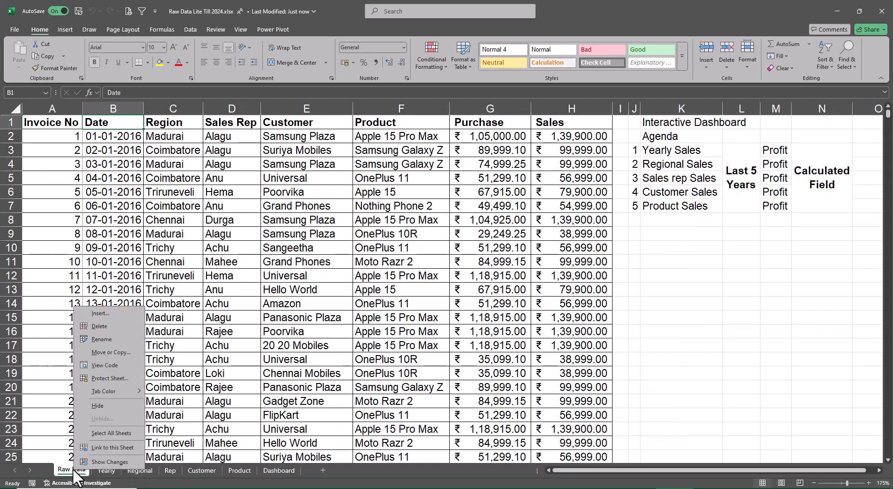
{"action": "left_click", "coordinate": [103, 355]}
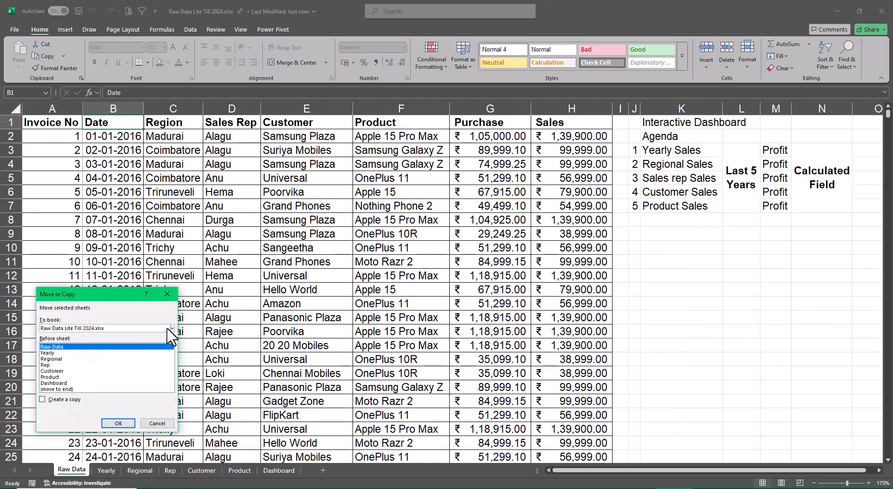
{"action": "left_click", "coordinate": [172, 329]}
{"action": "left_click", "coordinate": [110, 339]}
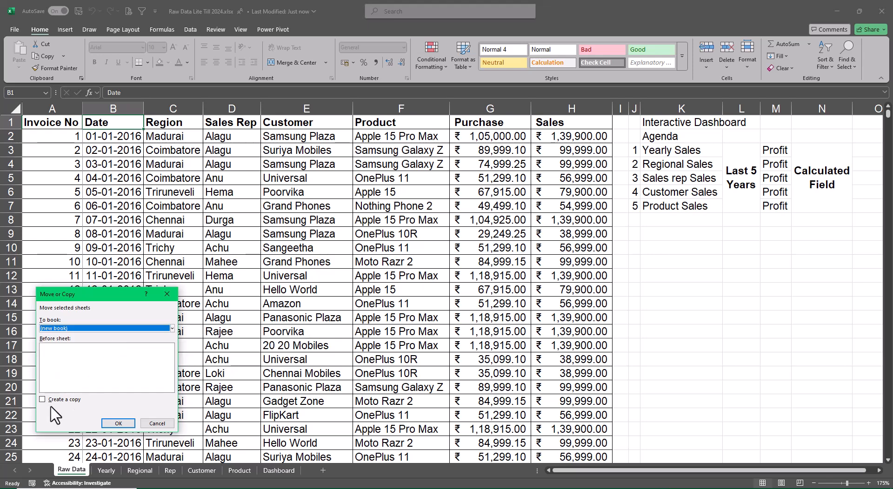
{"action": "left_click", "coordinate": [43, 399]}
{"action": "left_click", "coordinate": [118, 423]}
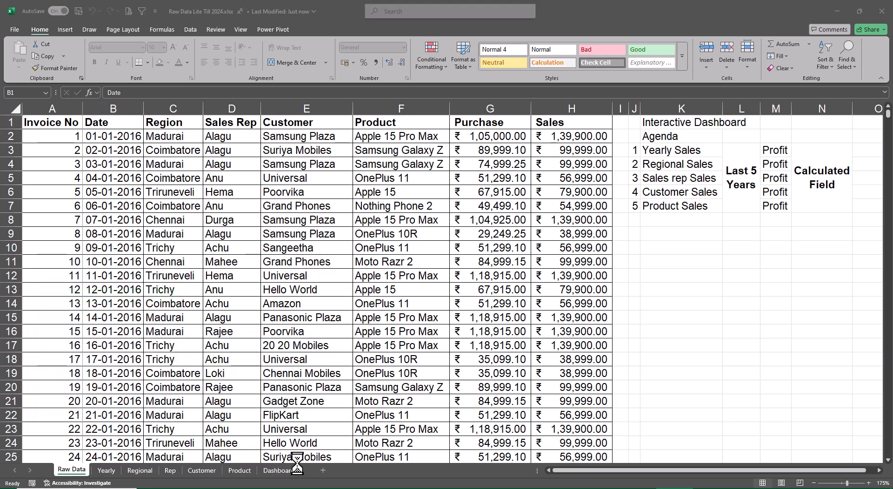
Close the Raw Data Lite Till 2024 and Interactive Dashboard Using Pivots workbooks.
{"action": "key", "text": "alt+Tab"}
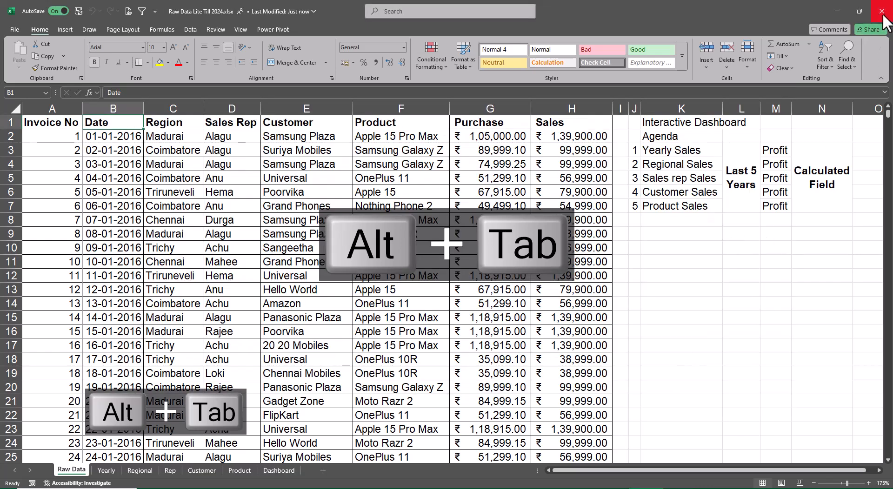
{"action": "key", "text": "alt+Tab"}
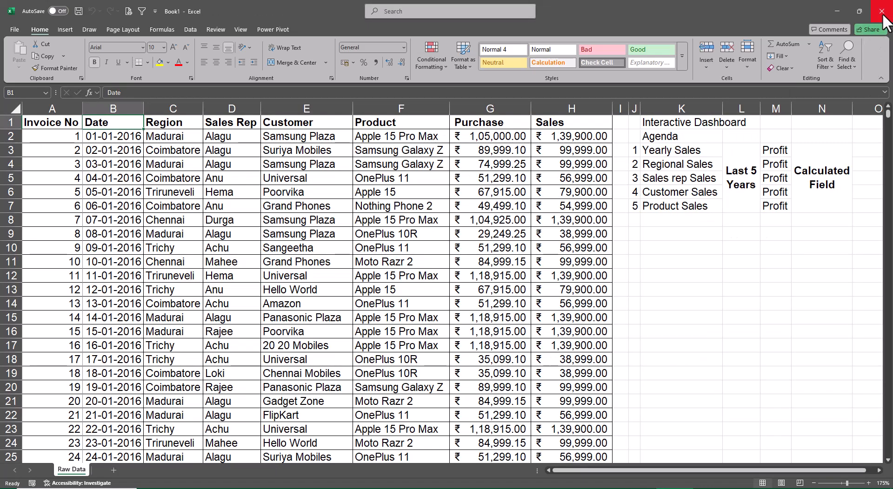
{"action": "key", "text": "alt+Tab"}
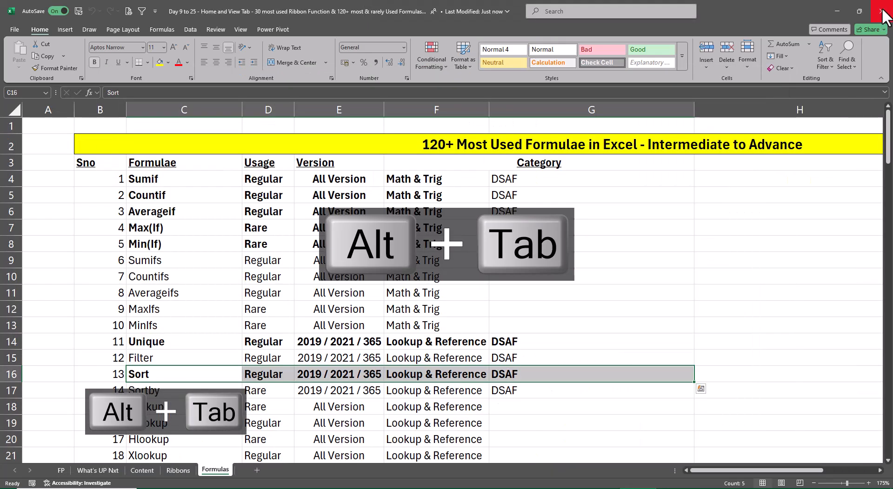
{"action": "key", "text": "alt+Tab"}
{"action": "key", "text": "Tab"}
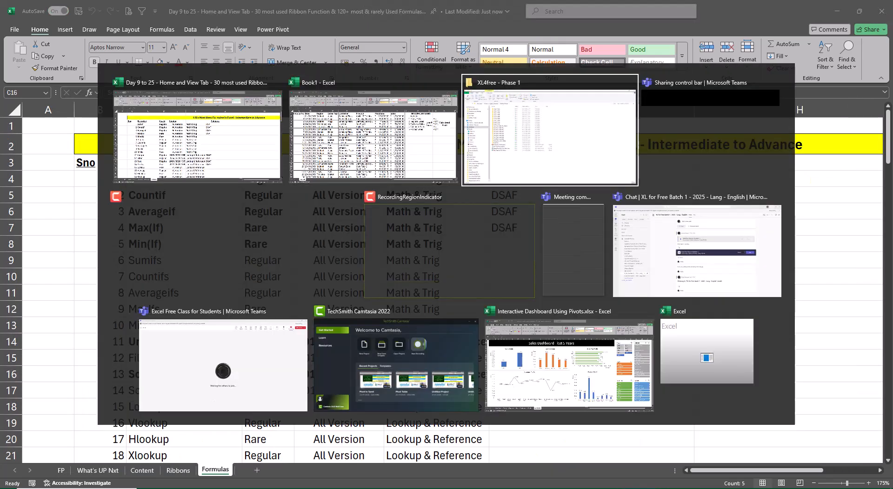
{"action": "key", "text": "alt+Tab"}
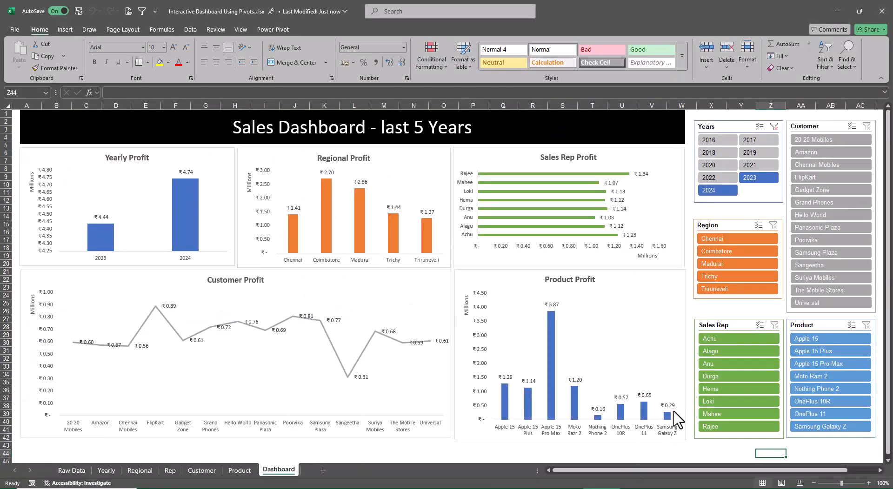
{"action": "left_click", "coordinate": [881, 17]}
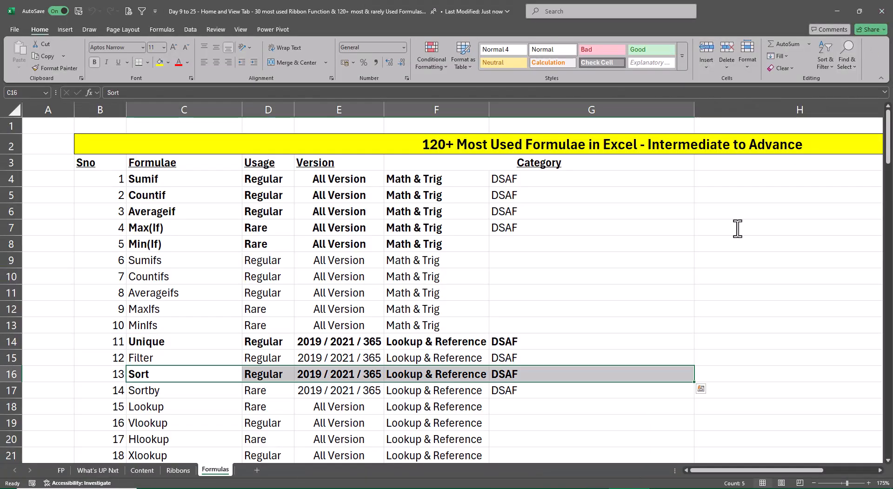
Switch to the new workbook and delete columns J to O, which hold the agenda notes beside the sales data.
{"action": "left_click", "coordinate": [847, 227]}
{"action": "key", "text": "alt+Tab"}
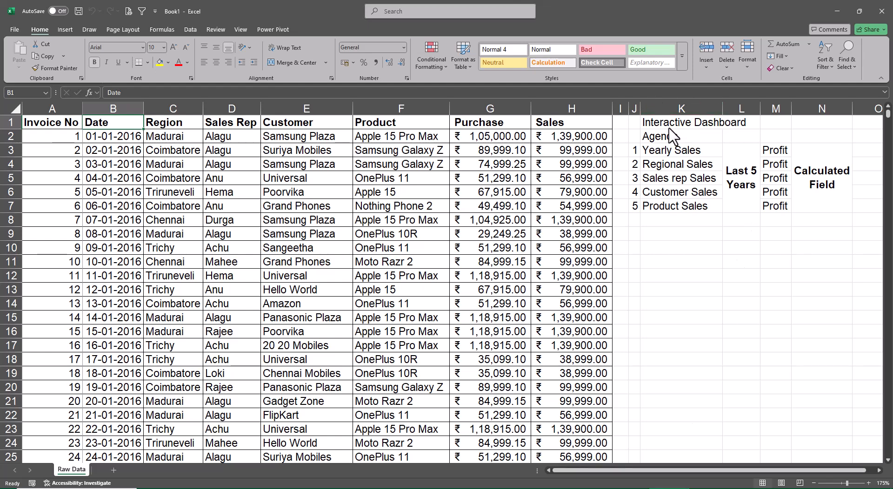
{"action": "left_click_drag", "start_coordinate": [682, 108], "coordinate": [860, 110]}
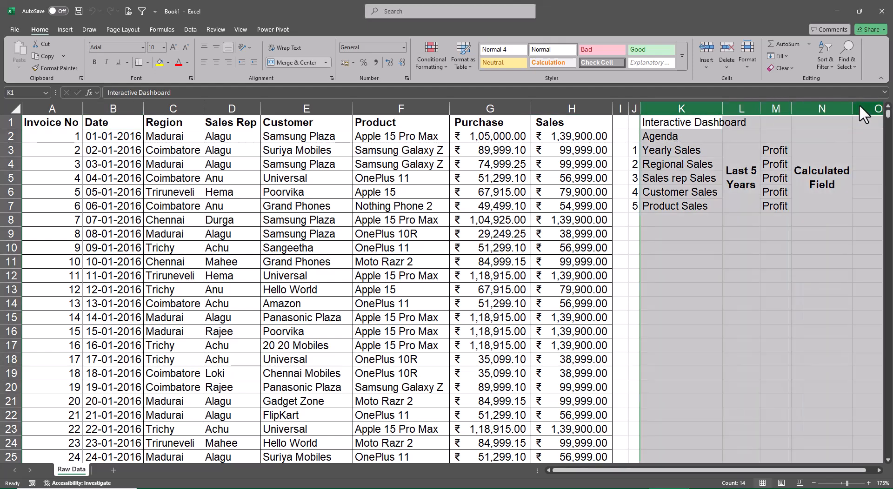
{"action": "key", "text": "ctrl+minus"}
{"action": "key", "text": "ctrl+space"}
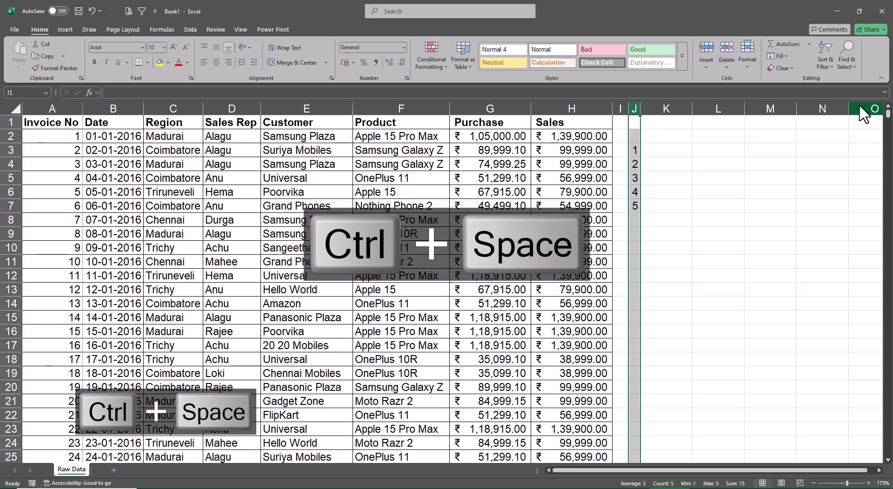
{"action": "key", "text": "ctrl+minus"}
{"action": "key", "text": "ctrl+Left"}
{"action": "key", "text": "Right"}
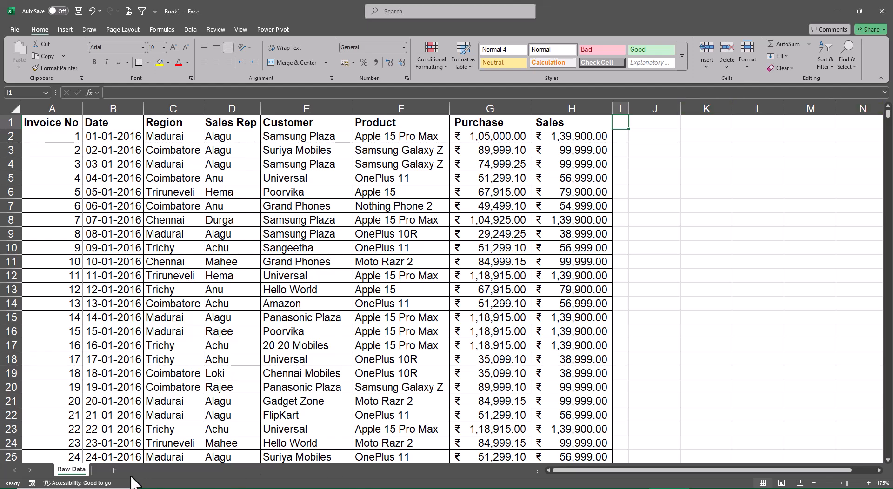
Add a blank sheet after Raw Data and enter the label Sumif in D5.
{"action": "left_click", "coordinate": [113, 470]}
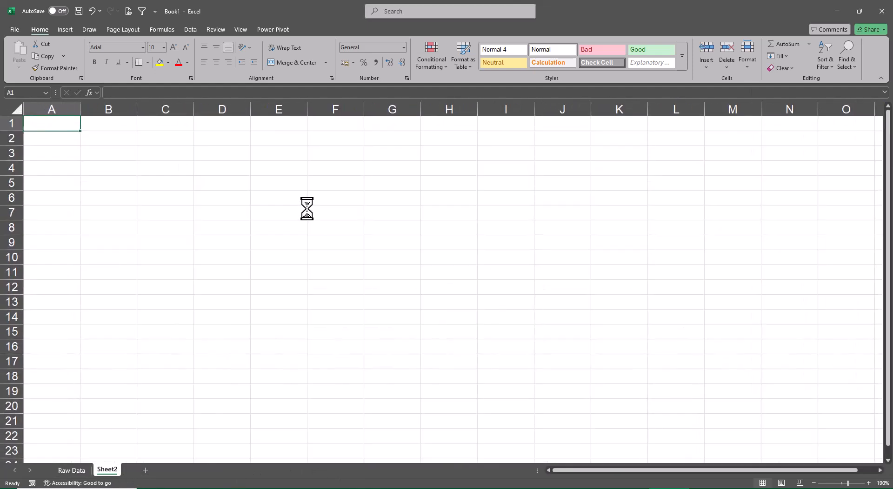
{"action": "left_click", "coordinate": [207, 179]}
{"action": "type", "text": "Su"}
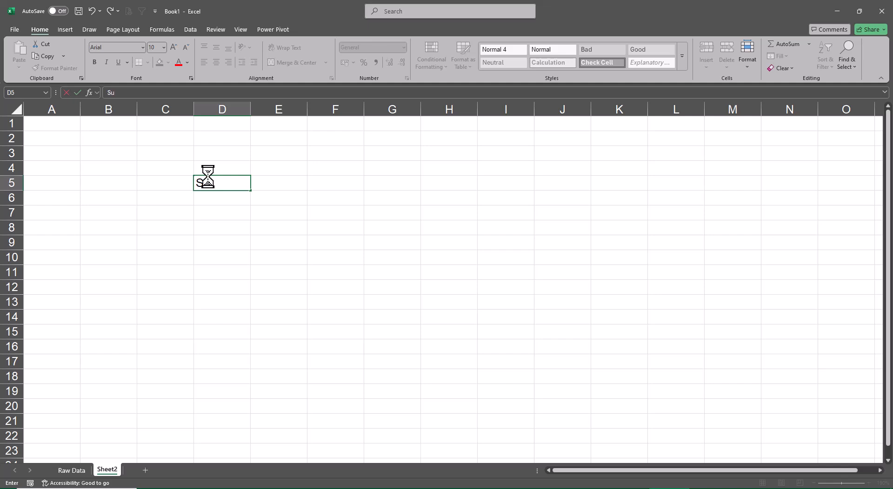
{"action": "type", "text": "mif"}
{"action": "key", "text": "Return"}
{"action": "key", "text": "Return"}
{"action": "key", "text": "Return"}
{"action": "key", "text": "Return"}
{"action": "key", "text": "Return"}
Enter the labels Countif in D10 and Averageif in D15.
{"action": "type", "text": "C"}
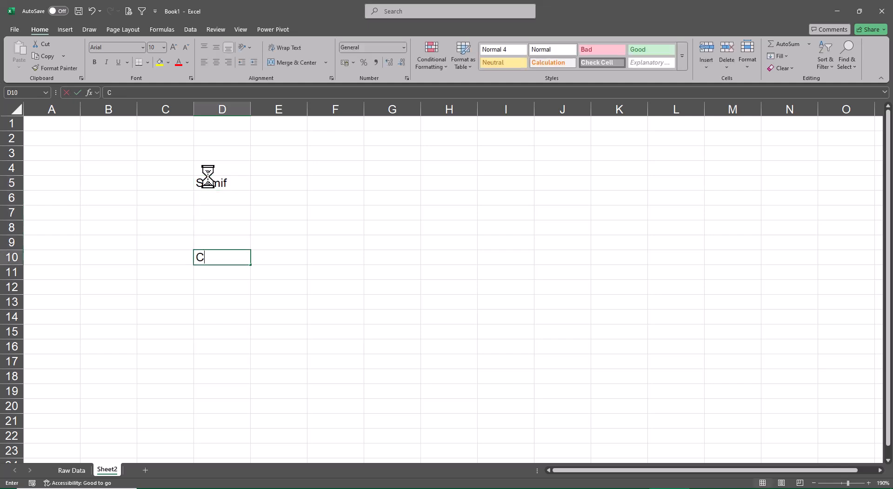
{"action": "type", "text": "ountif"}
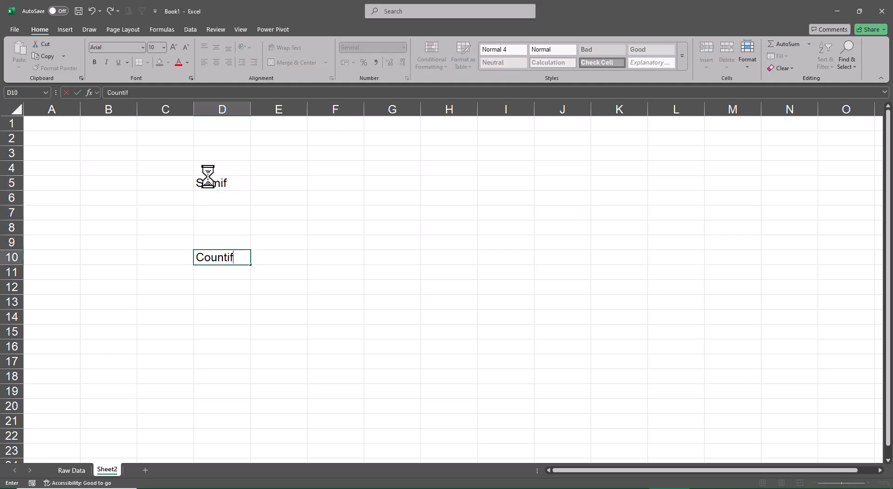
{"action": "key", "text": "Return"}
{"action": "key", "text": "Return"}
{"action": "key", "text": "Return"}
{"action": "key", "text": "Return"}
{"action": "key", "text": "Return"}
{"action": "type", "text": "Aver"}
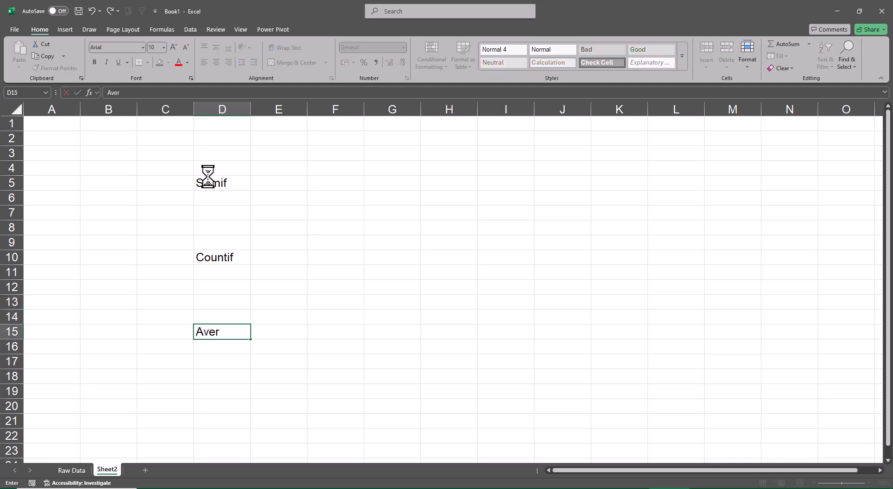
{"action": "type", "text": "ageif"}
{"action": "key", "text": "Return"}
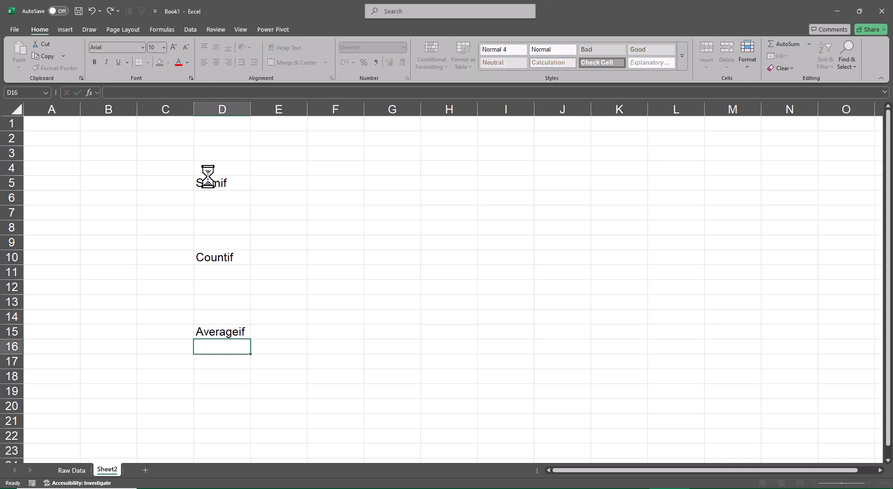
Start a SUMIF formula in E5, leaving it open so its argument tooltip shows.
{"action": "key", "text": "Up"}
{"action": "key", "text": "Up"}
{"action": "key", "text": "Up"}
{"action": "key", "text": "Up"}
{"action": "key", "text": "Up"}
{"action": "key", "text": "Up"}
{"action": "key", "text": "Up"}
{"action": "key", "text": "Up"}
{"action": "key", "text": "Up"}
{"action": "key", "text": "Up"}
{"action": "key", "text": "Up"}
{"action": "key", "text": "Up"}
{"action": "key", "text": "Right"}
{"action": "key", "text": "Down"}
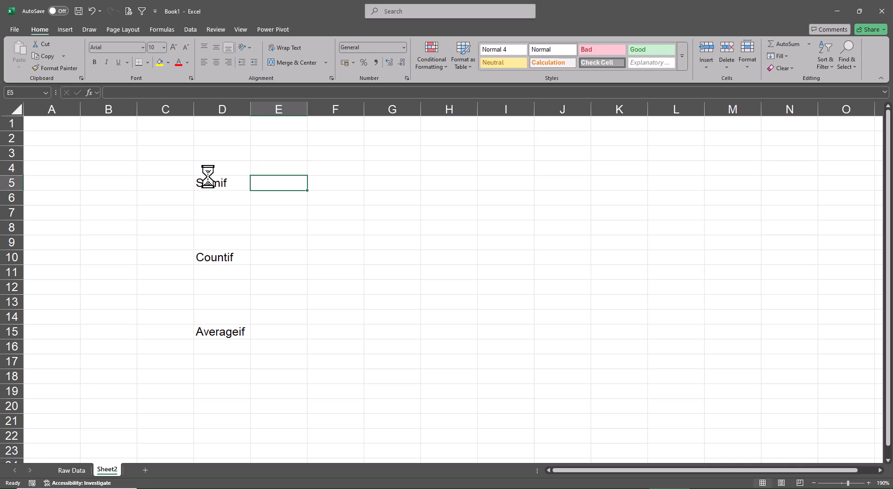
{"action": "type", "text": "=sum"}
{"action": "key", "text": "Tab"}
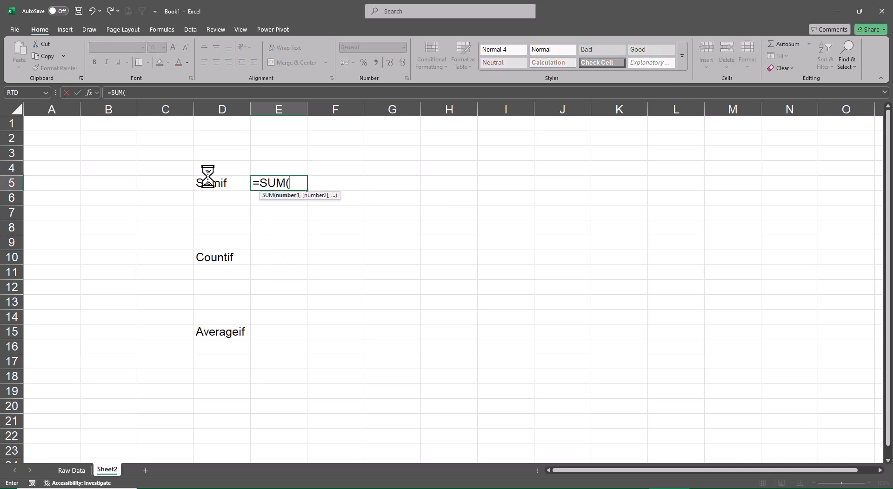
{"action": "key", "text": "BackSpace"}
{"action": "key", "text": "Down"}
{"action": "key", "text": "Down"}
{"action": "key", "text": "Tab"}
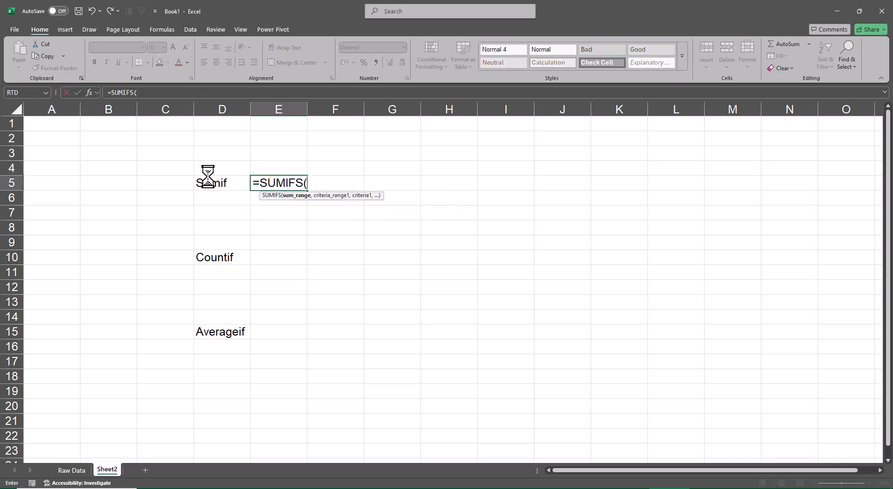
{"action": "key", "text": "BackSpace"}
{"action": "key", "text": "BackSpace"}
{"action": "key", "text": "Tab"}
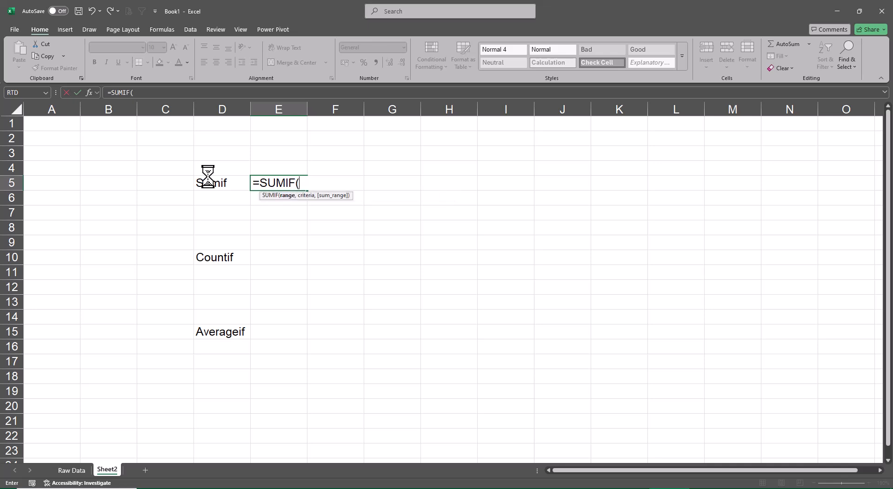
Switch to Snipping Tool, capture the unfinished SUMIF formula in E5 with its argument tooltip, and copy the snip.
{"action": "left_click", "coordinate": [56, 488]}
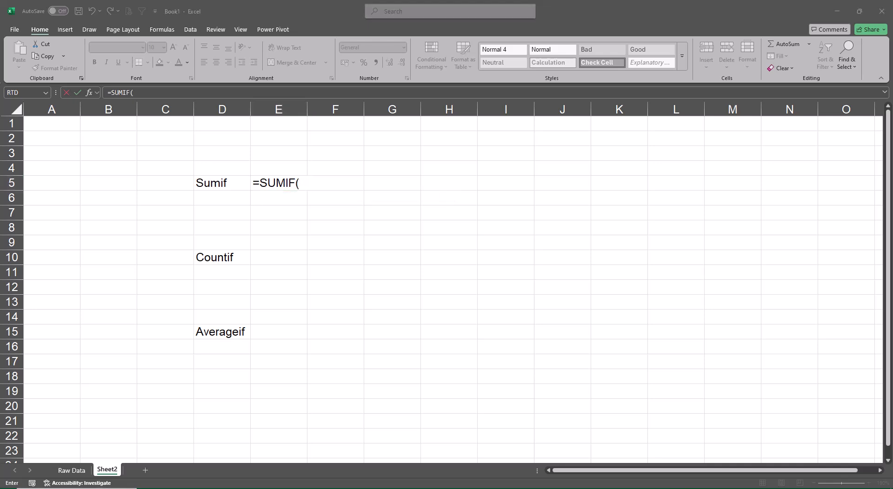
{"action": "type", "text": "sni"}
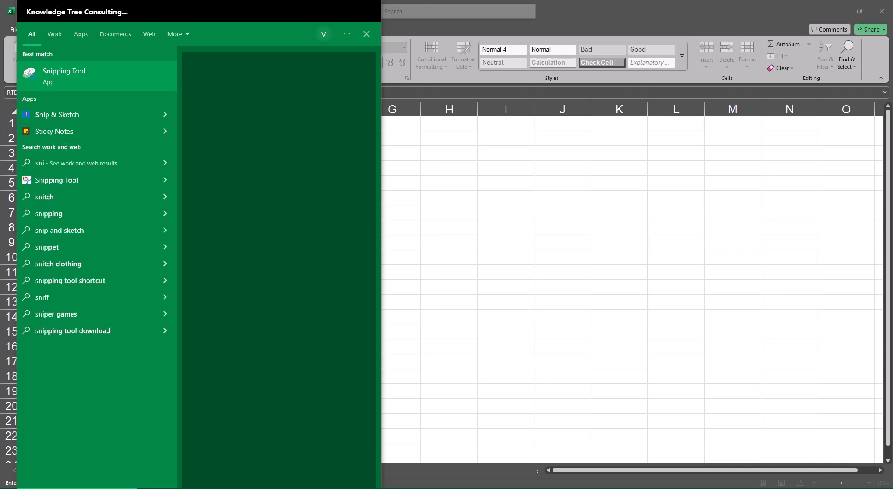
{"action": "key", "text": "Return"}
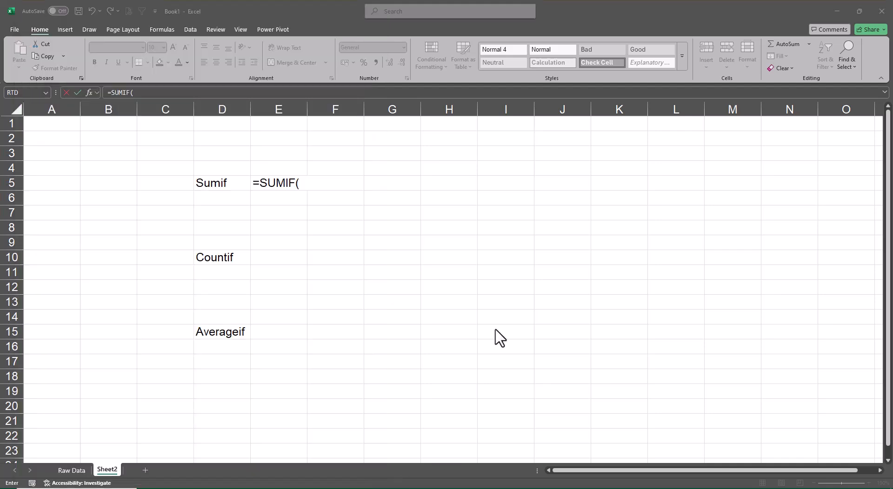
{"action": "left_click", "coordinate": [33, 125]}
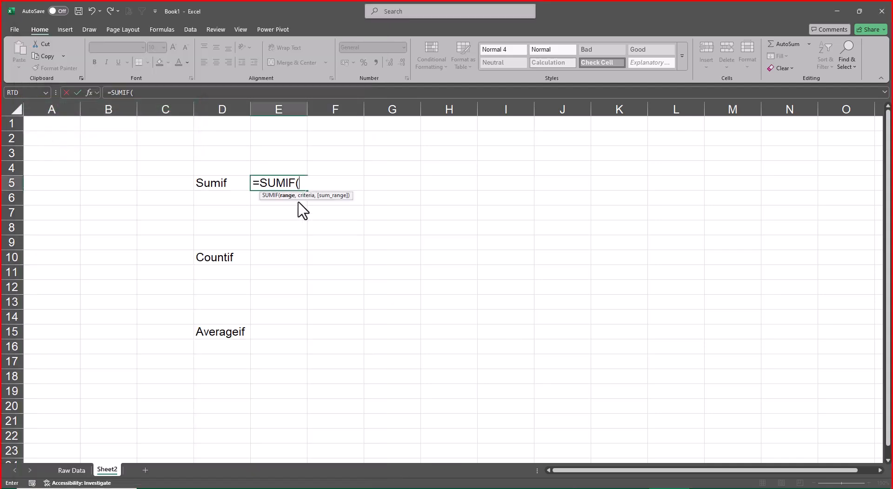
{"action": "left_click_drag", "start_coordinate": [247, 171], "coordinate": [361, 208]}
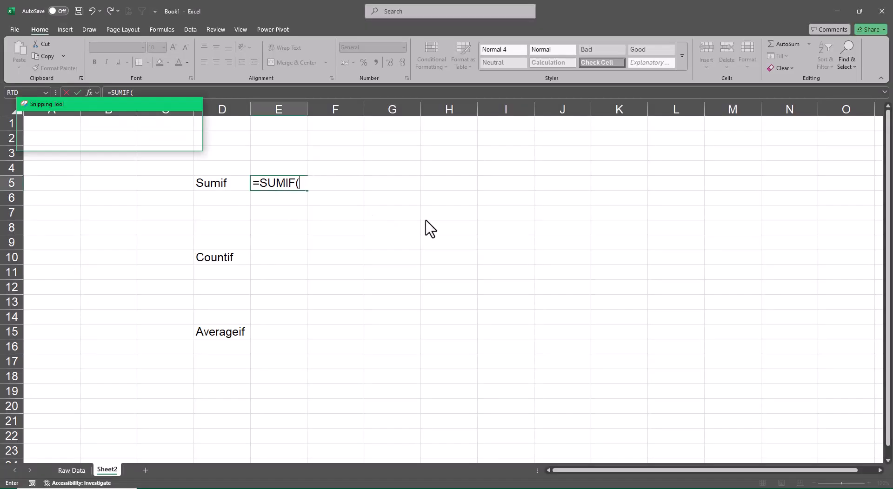
{"action": "left_click", "coordinate": [228, 104]}
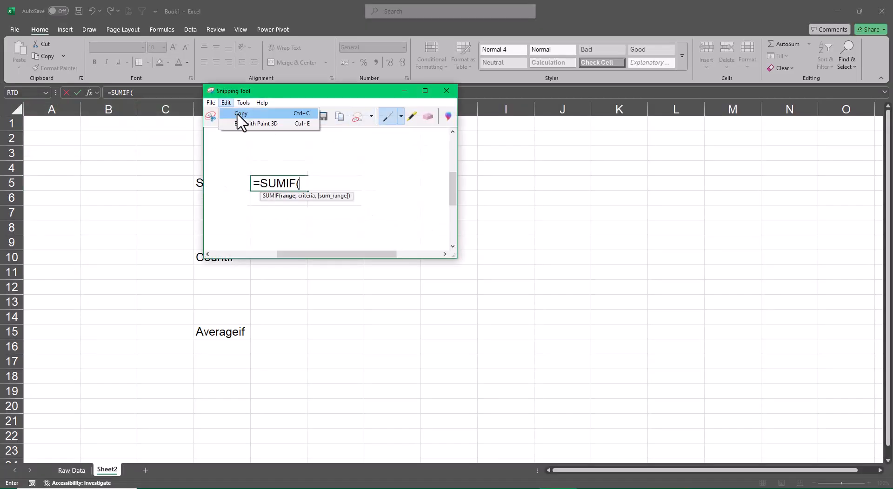
{"action": "left_click", "coordinate": [238, 114]}
{"action": "left_click", "coordinate": [446, 91]}
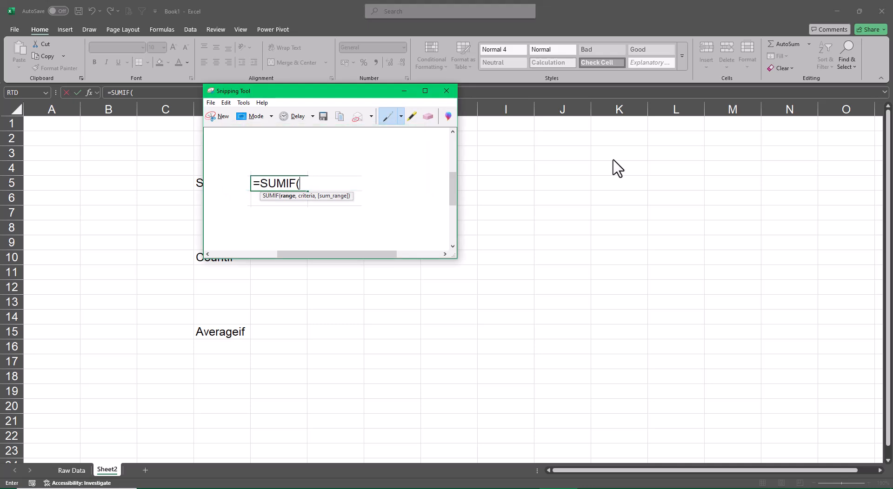
Close Snipping Tool without saving, then replace the unfinished SUMIF formula in E5 with the pasted snip.
{"action": "left_click", "coordinate": [446, 92]}
{"action": "left_click", "coordinate": [369, 182]}
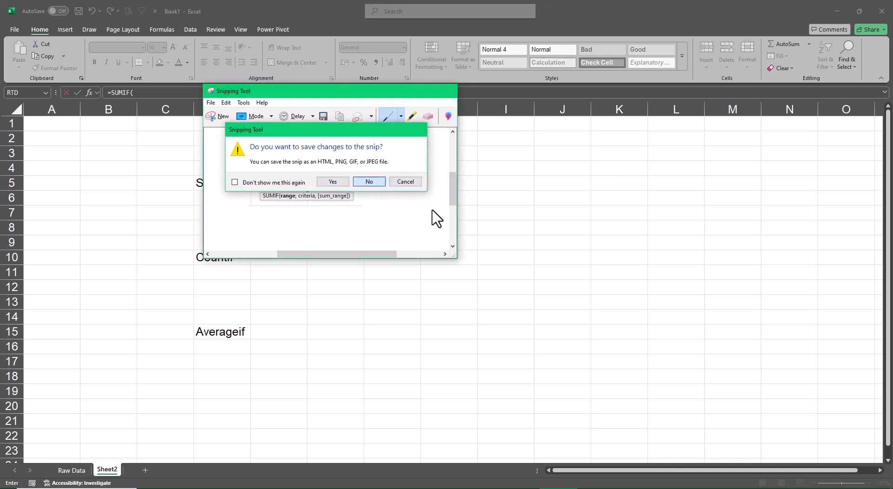
{"action": "key", "text": "Escape"}
{"action": "key", "text": "ctrl+v"}
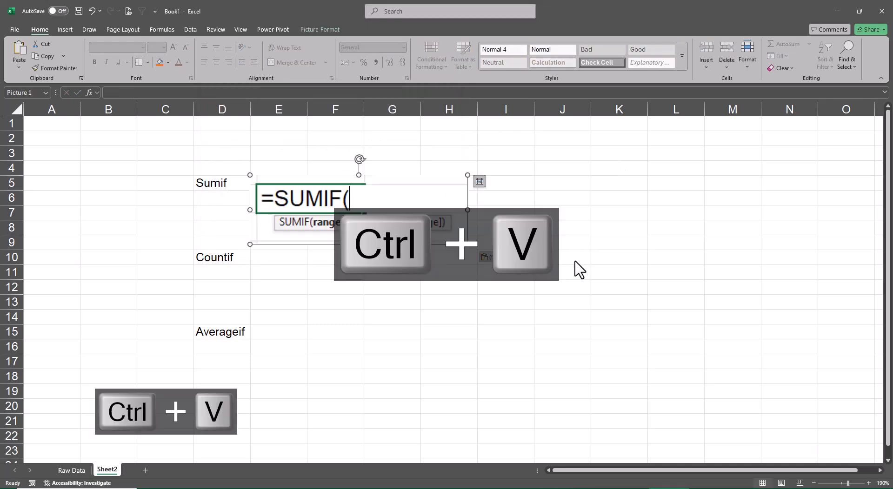
{"action": "left_click", "coordinate": [576, 259]}
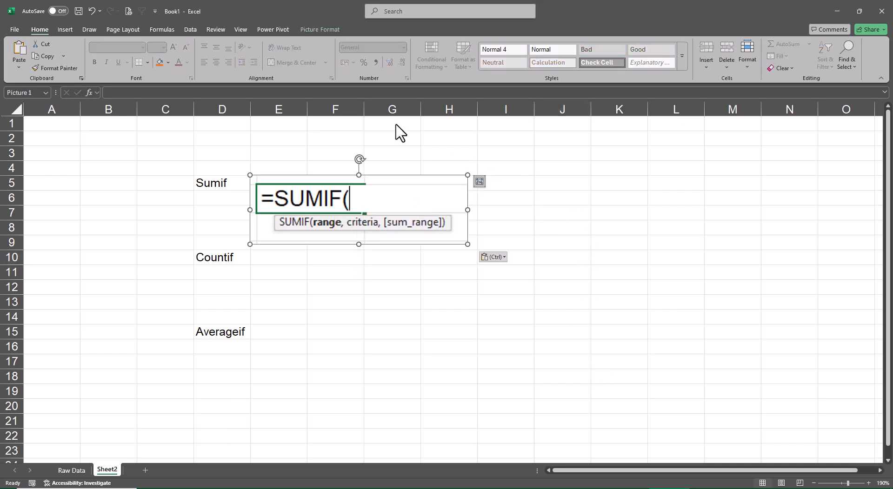
Give the pasted SUMIF picture a border in the Automatic (black) color.
{"action": "left_click", "coordinate": [311, 28]}
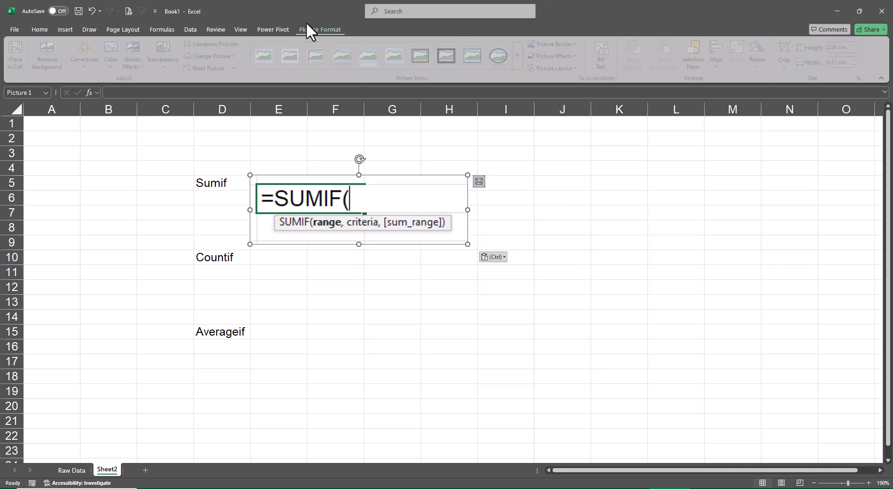
{"action": "left_click", "coordinate": [555, 44]}
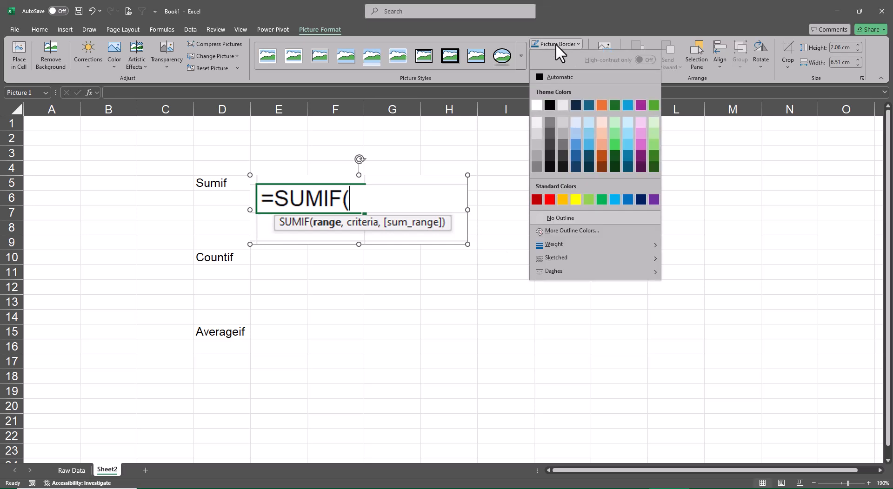
{"action": "left_click", "coordinate": [536, 77]}
{"action": "left_click", "coordinate": [563, 213]}
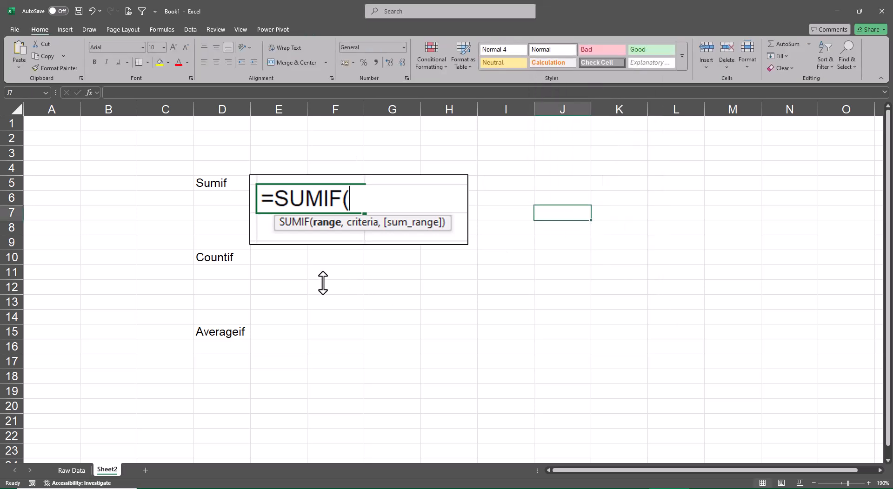
Start a COUNTIF formula in E11, leaving it open so its argument tooltip shows.
{"action": "left_click", "coordinate": [275, 273]}
{"action": "type", "text": "Cou"}
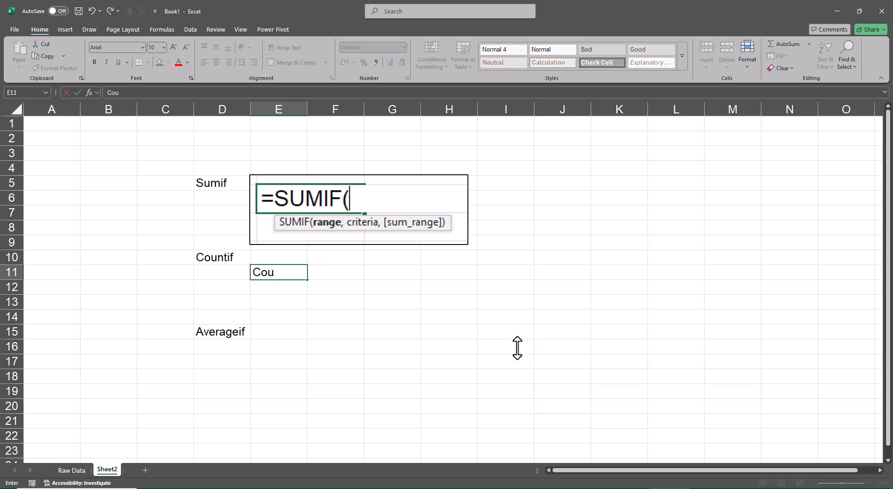
{"action": "key", "text": "BackSpace"}
{"action": "key", "text": "BackSpace"}
{"action": "key", "text": "BackSpace"}
{"action": "type", "text": "=Coun"}
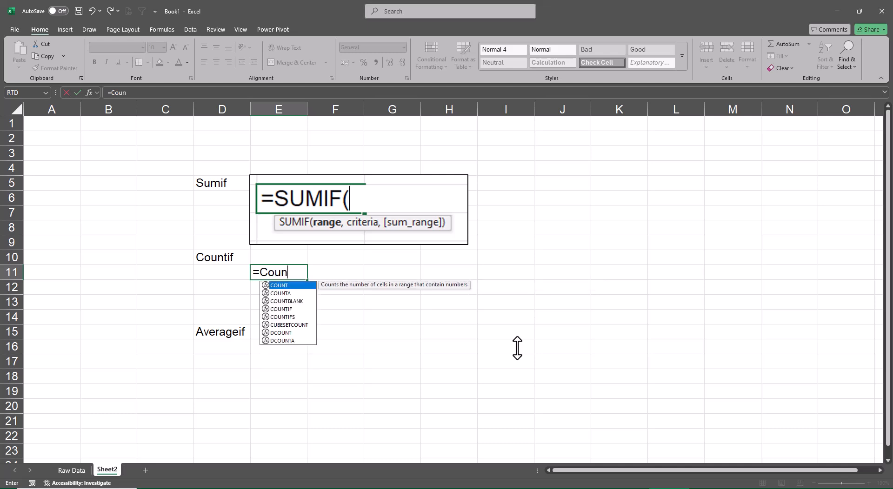
{"action": "key", "text": "Down"}
{"action": "key", "text": "Down"}
{"action": "key", "text": "Down"}
{"action": "key", "text": "Tab"}
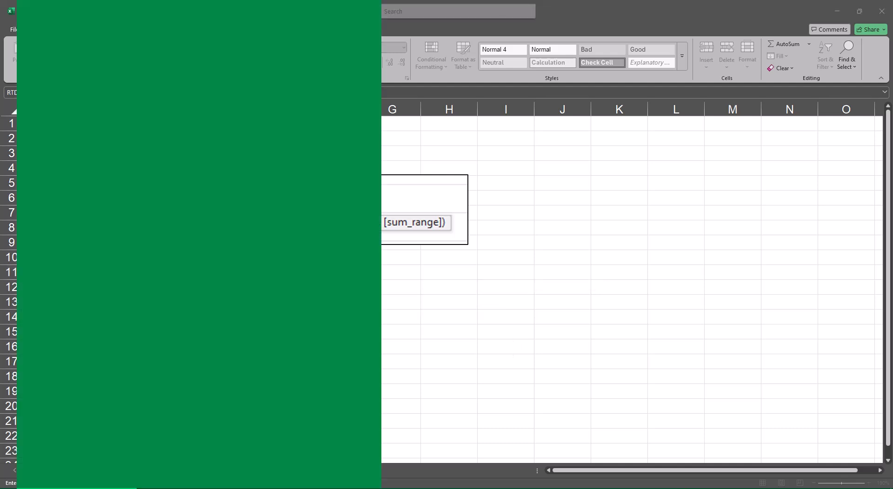
Switch to Snipping Tool, capture the unfinished COUNTIF formula in E11 with its argument tooltip, and copy the snip.
{"action": "type", "text": "s"}
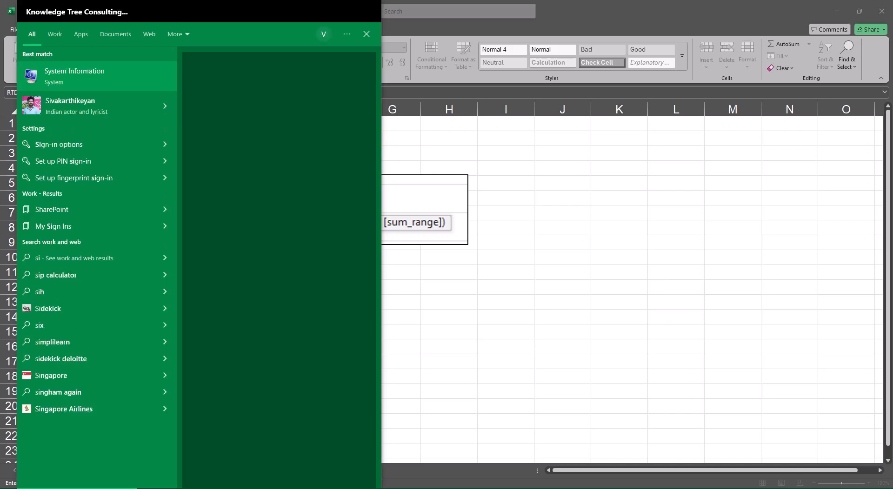
{"action": "type", "text": "ni"}
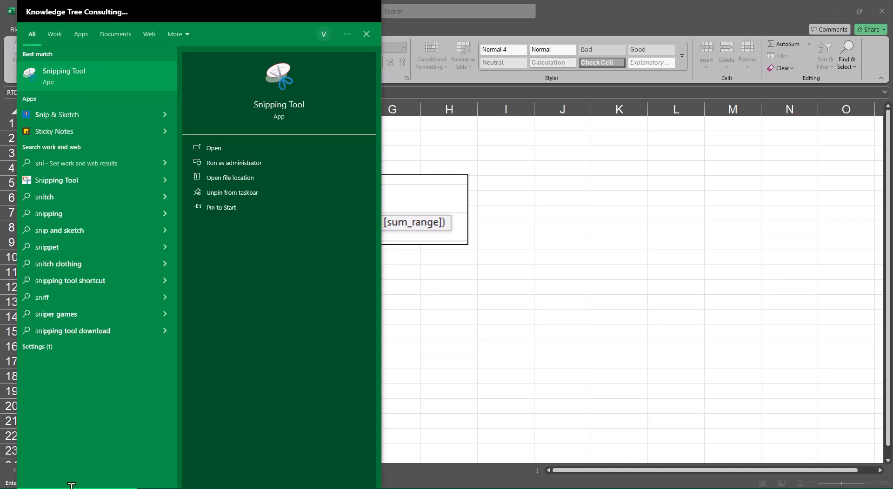
{"action": "left_click", "coordinate": [118, 74]}
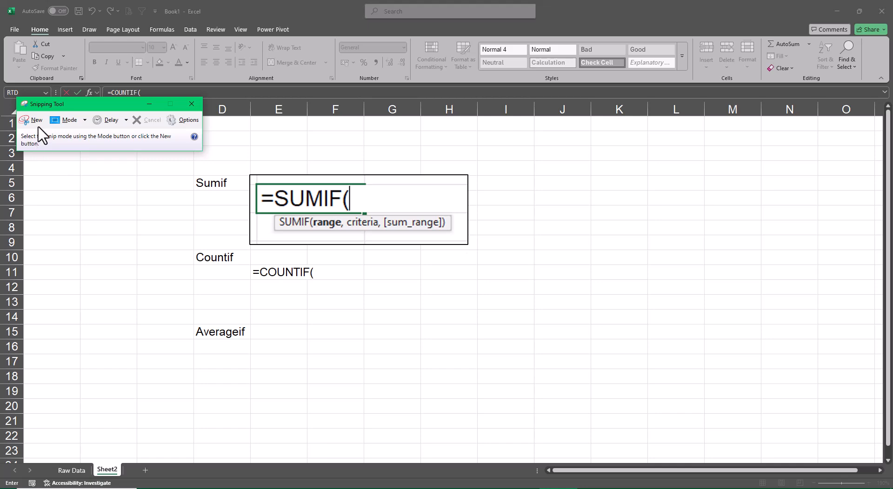
{"action": "left_click", "coordinate": [28, 120]}
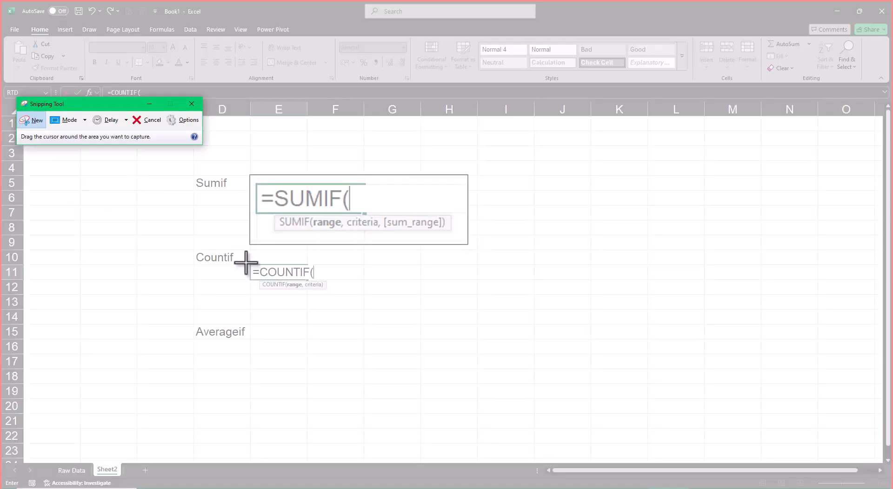
{"action": "left_click_drag", "start_coordinate": [246, 262], "coordinate": [336, 294]}
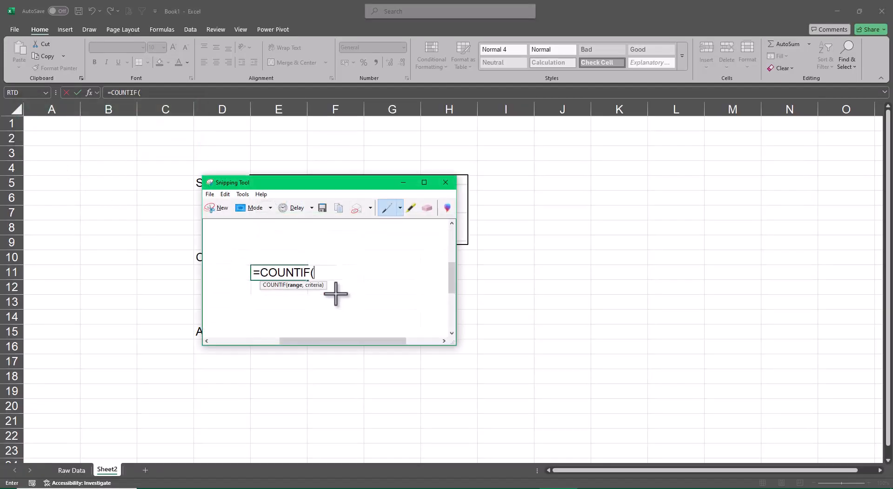
{"action": "left_click", "coordinate": [224, 194]}
{"action": "left_click", "coordinate": [239, 205]}
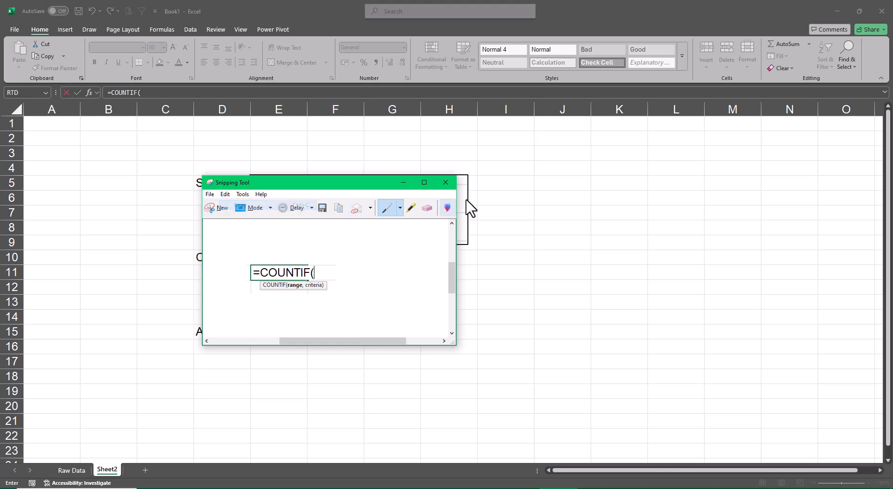
Close Snipping Tool without saving, then replace the unfinished COUNTIF formula in E11 with the pasted snip.
{"action": "left_click", "coordinate": [446, 182]}
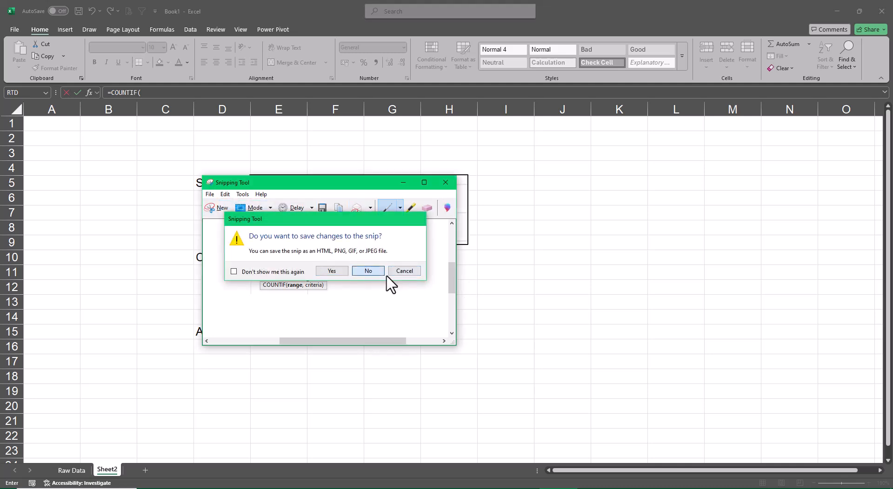
{"action": "left_click", "coordinate": [383, 274]}
{"action": "key", "text": "Escape"}
{"action": "key", "text": "ctrl+v"}
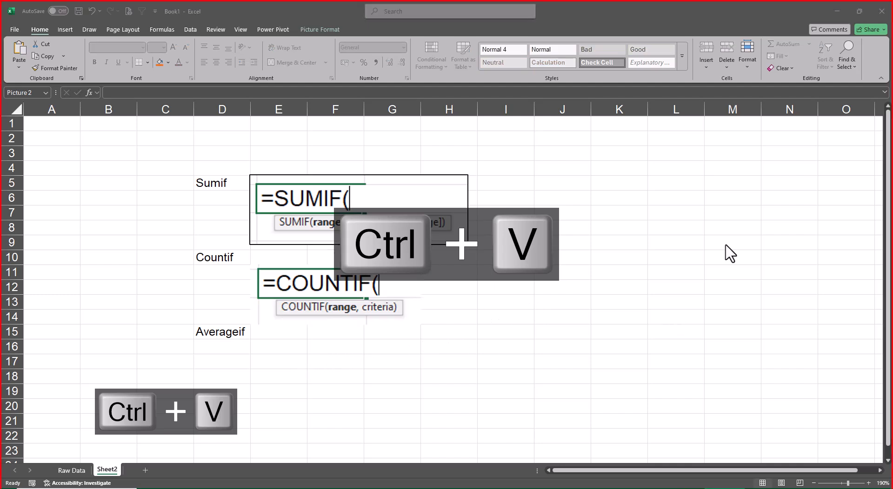
Start an AVERAGEIF formula in E16, leaving it open so its argument tooltip shows.
{"action": "left_click", "coordinate": [276, 352]}
{"action": "type", "text": "A"}
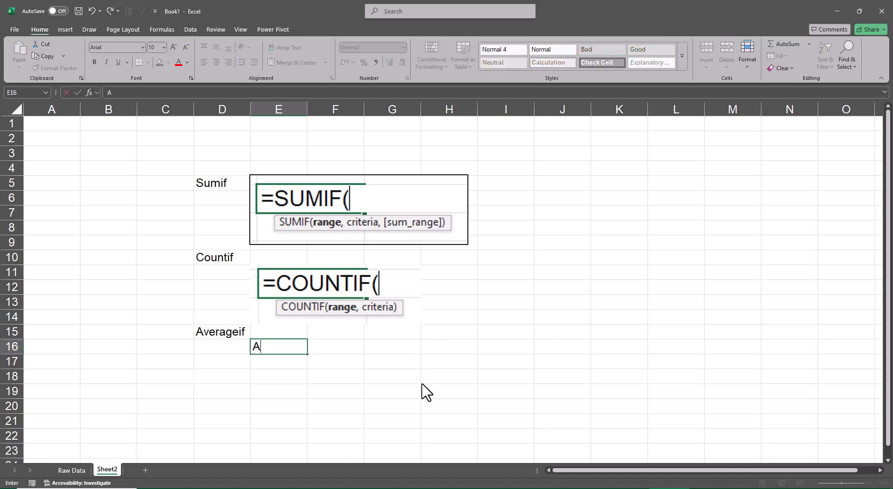
{"action": "type", "text": "-"}
{"action": "key", "text": "BackSpace"}
{"action": "type", "text": "=Average"}
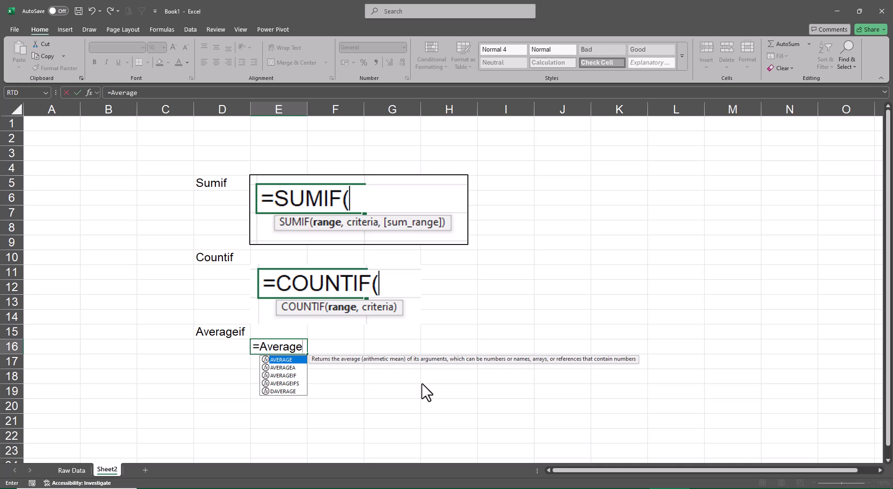
{"action": "key", "text": "Down"}
{"action": "key", "text": "Down"}
{"action": "key", "text": "Tab"}
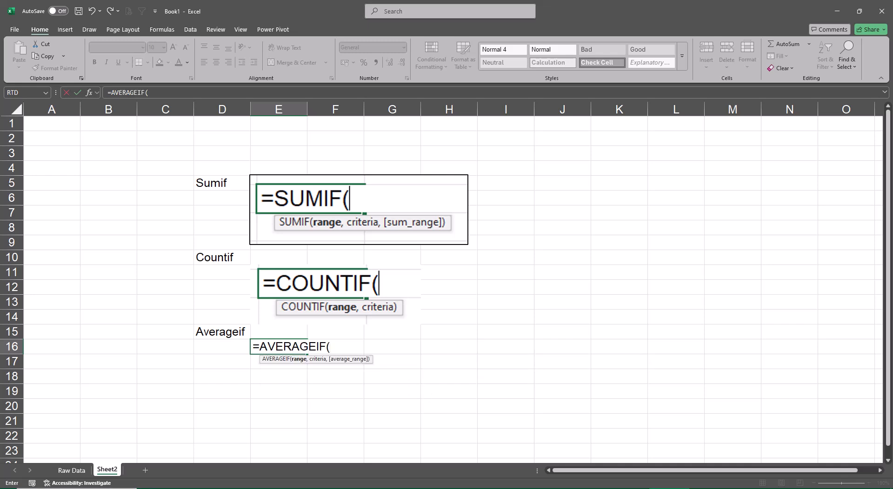
Switch to Snipping Tool, capture the unfinished AVERAGEIF formula in E16 with its argument tooltip, and copy the snip.
{"action": "key", "text": "super"}
{"action": "type", "text": "sni"}
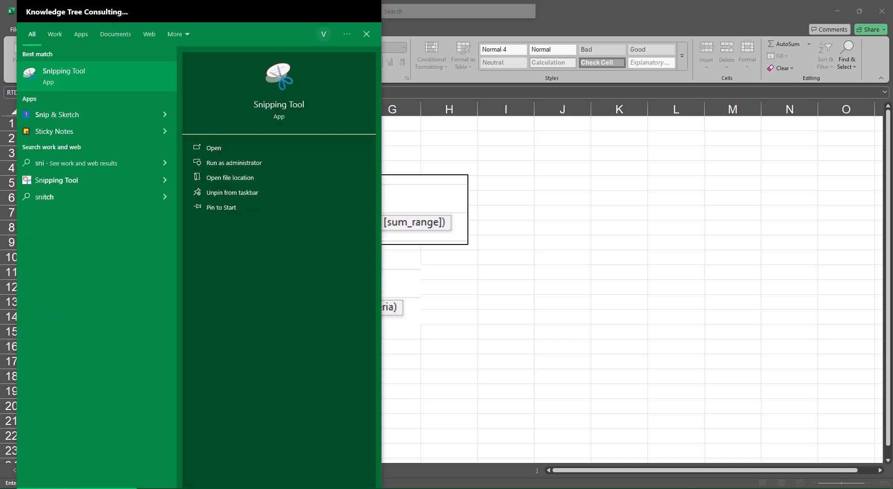
{"action": "left_click", "coordinate": [61, 69]}
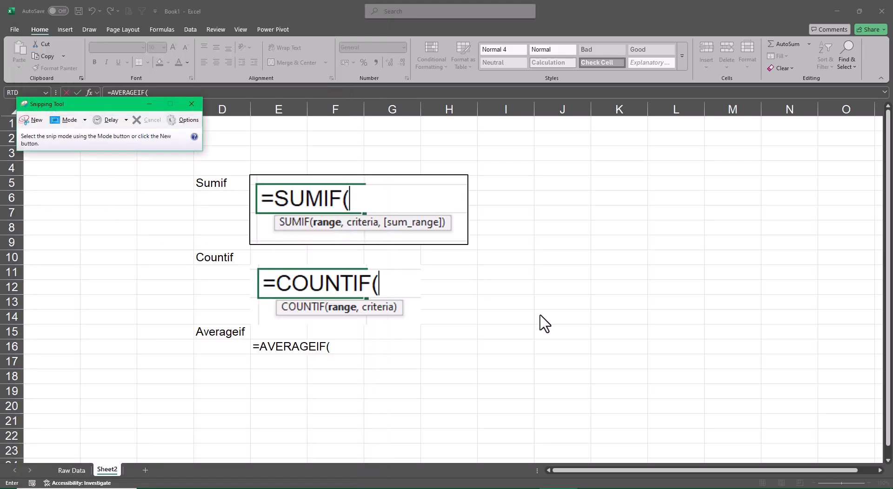
{"action": "left_click", "coordinate": [33, 120]}
{"action": "left_click_drag", "start_coordinate": [249, 332], "coordinate": [381, 371]}
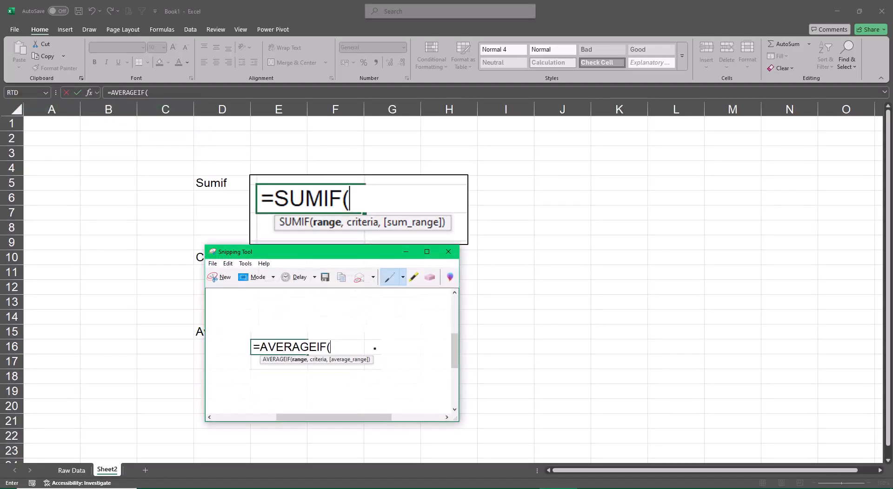
{"action": "left_click", "coordinate": [228, 264]}
{"action": "left_click", "coordinate": [243, 277]}
Close Snipping Tool without saving, then replace the unfinished AVERAGEIF formula in E16 with the pasted snip.
{"action": "left_click", "coordinate": [446, 253]}
{"action": "left_click", "coordinate": [381, 346]}
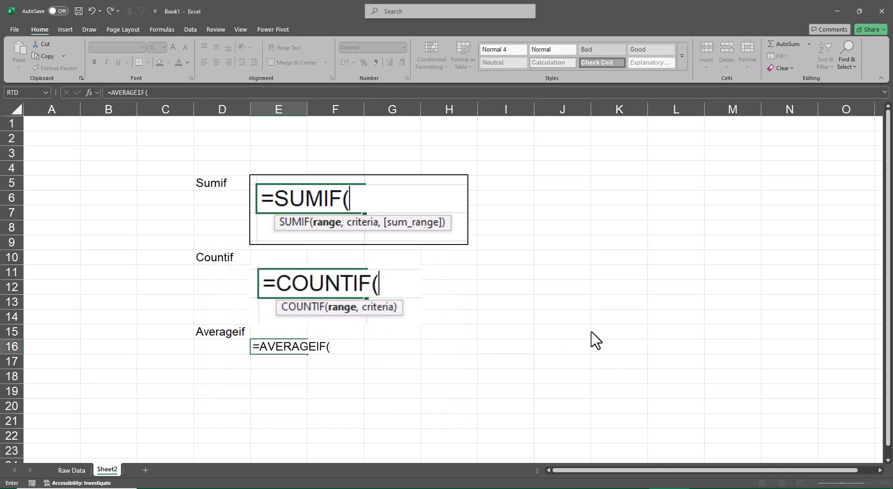
{"action": "key", "text": "Escape"}
{"action": "key", "text": "ctrl+v"}
Line up the COUNTIF and AVERAGEIF pictures beside their labels and give both a black border.
{"action": "left_click_drag", "start_coordinate": [391, 397], "coordinate": [392, 389]}
{"action": "left_click_drag", "start_coordinate": [334, 317], "coordinate": [329, 309]}
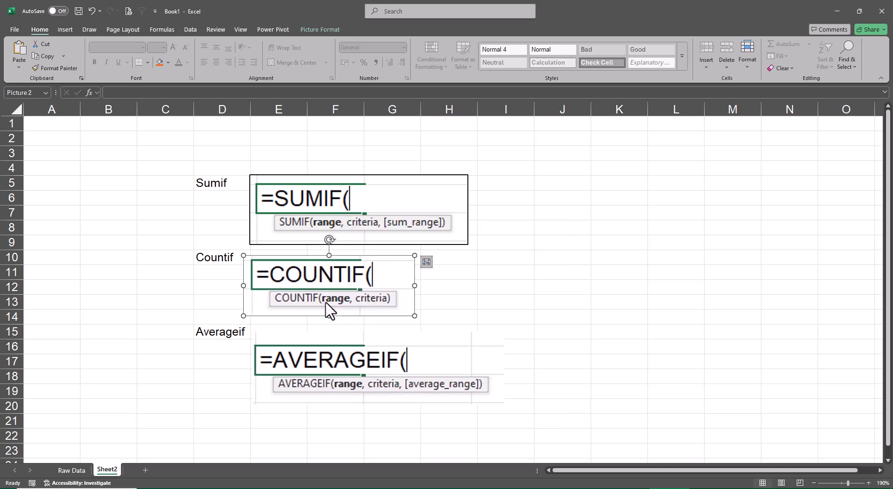
{"action": "left_click", "coordinate": [320, 29]}
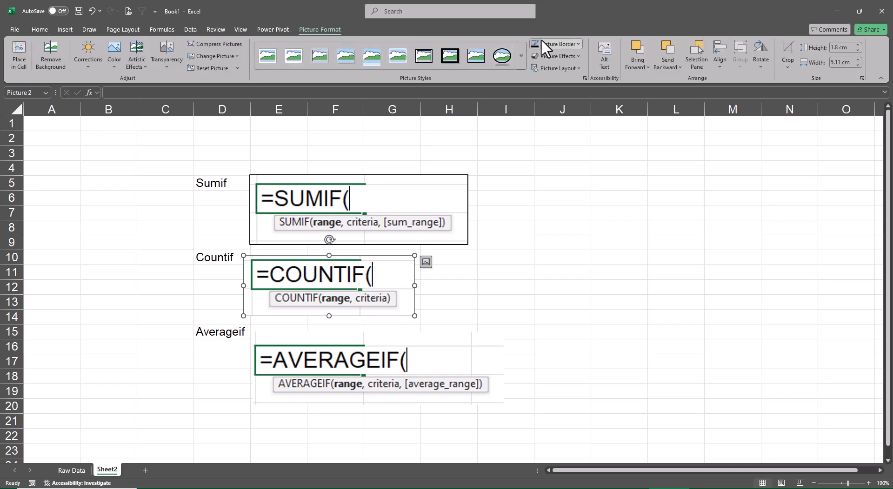
{"action": "left_click_drag", "start_coordinate": [402, 361], "coordinate": [405, 354]}
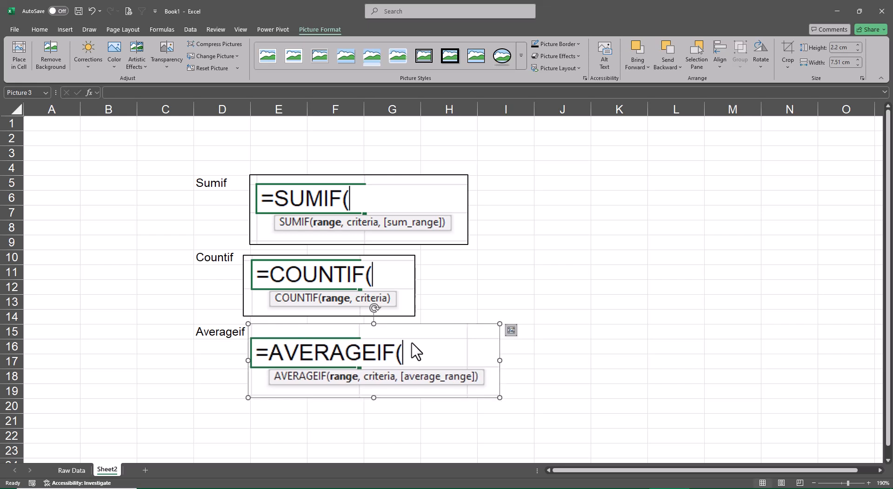
{"action": "left_click", "coordinate": [689, 269]}
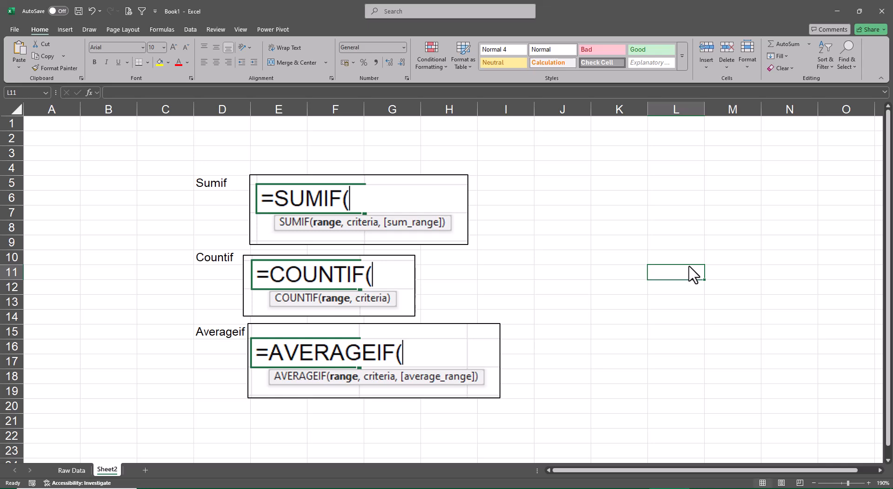
{"action": "left_click", "coordinate": [79, 470]}
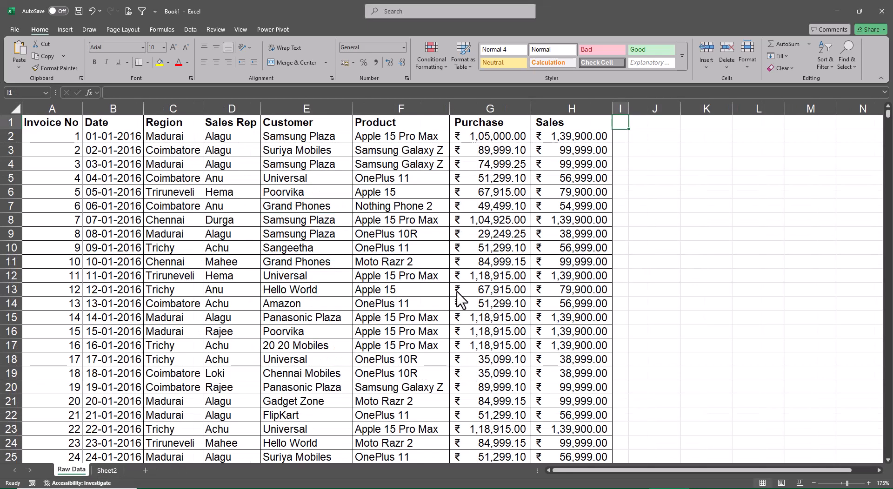
{"action": "left_click", "coordinate": [107, 470]}
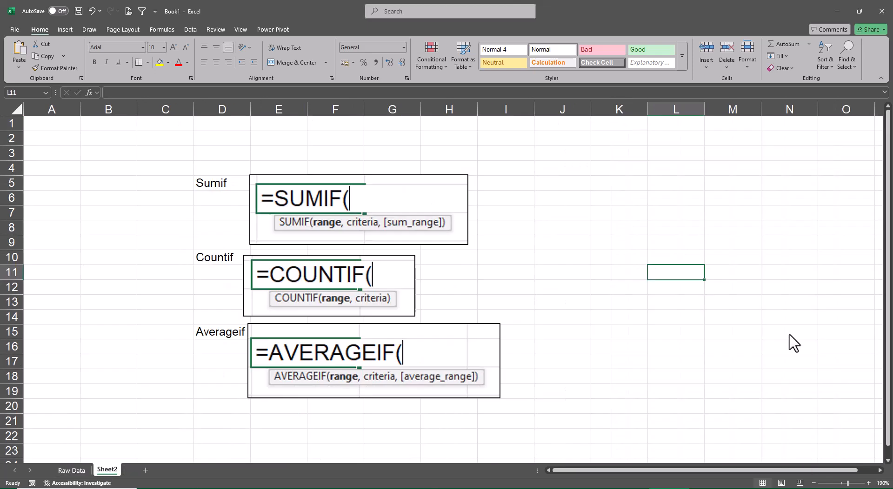
Enter the heading Single Cell Report Formula in K6 of Sheet2.
{"action": "left_click", "coordinate": [606, 205]}
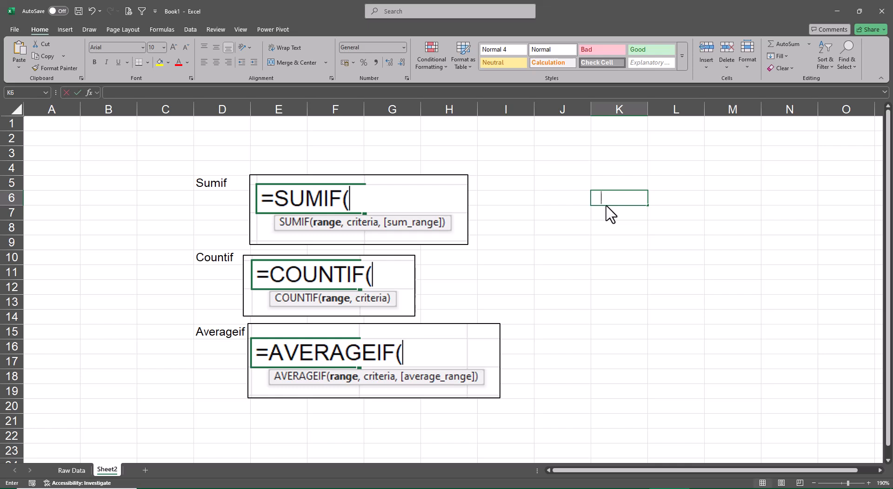
{"action": "type", "text": "Single C"}
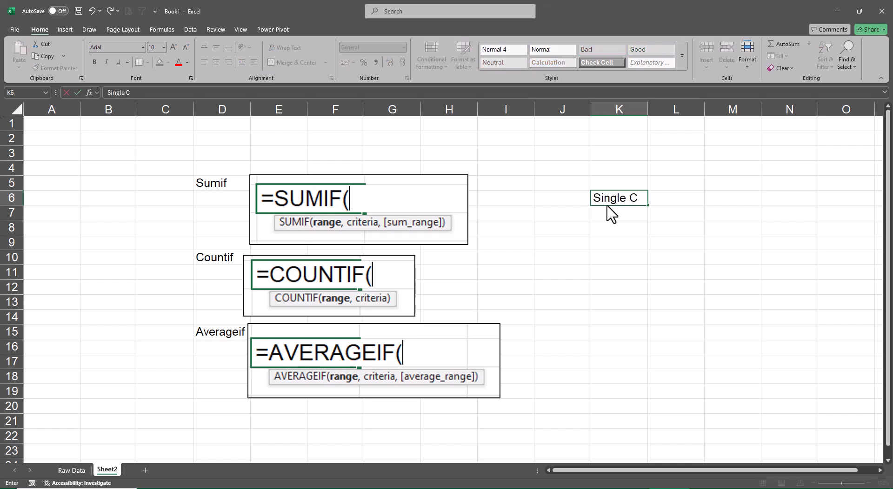
{"action": "type", "text": "ell Report Fomr"}
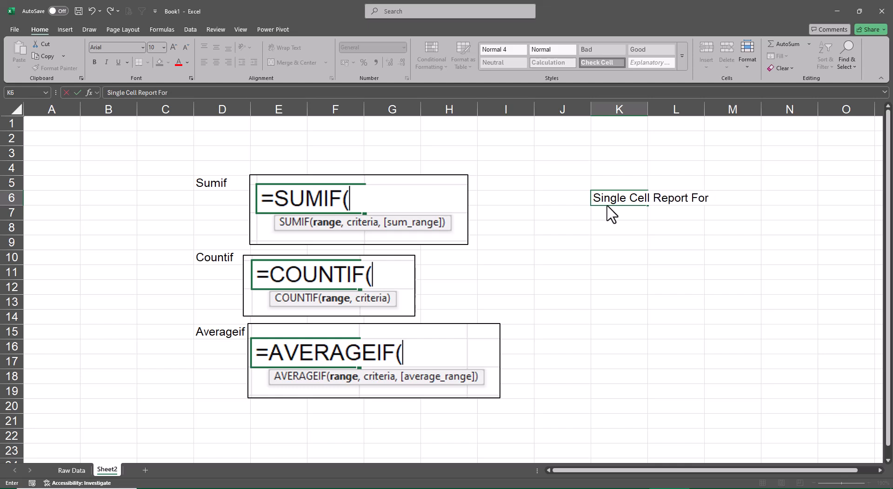
{"action": "type", "text": "la"}
{"action": "key", "text": "Return"}
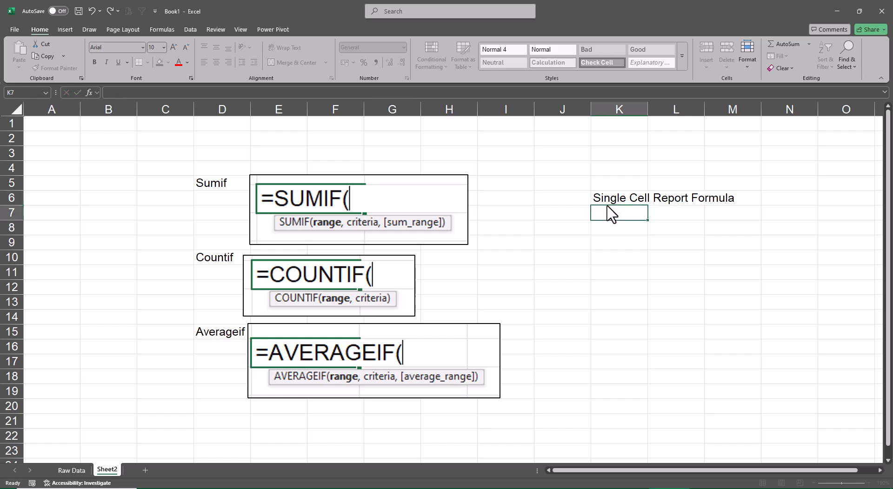
Format the Single Cell Report Formula heading as bold, merged and centered across K6:M6, with a yellow fill.
{"action": "key", "text": "Up"}
{"action": "key", "text": "shift+Right"}
{"action": "key", "text": "shift+Right"}
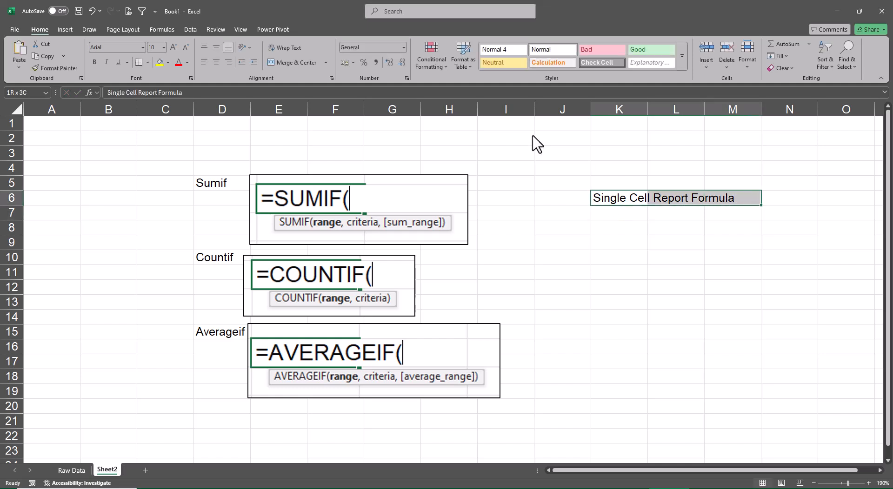
{"action": "left_click", "coordinate": [296, 63]}
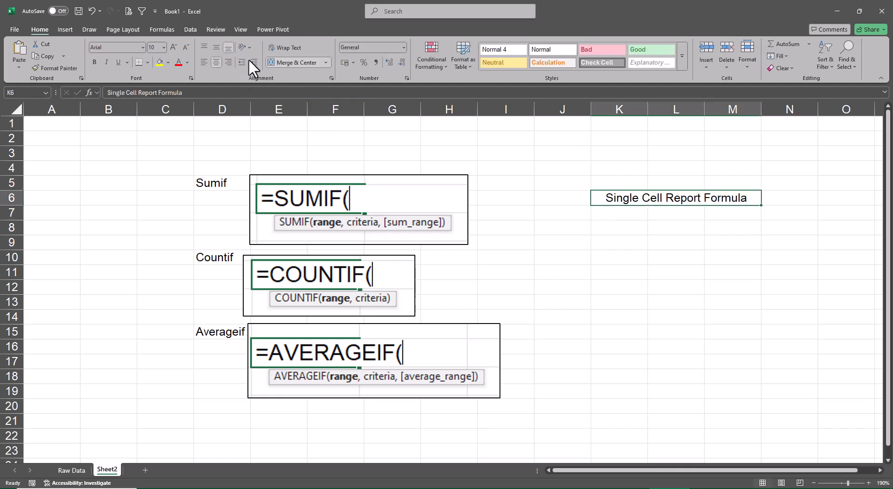
{"action": "left_click", "coordinate": [160, 63]}
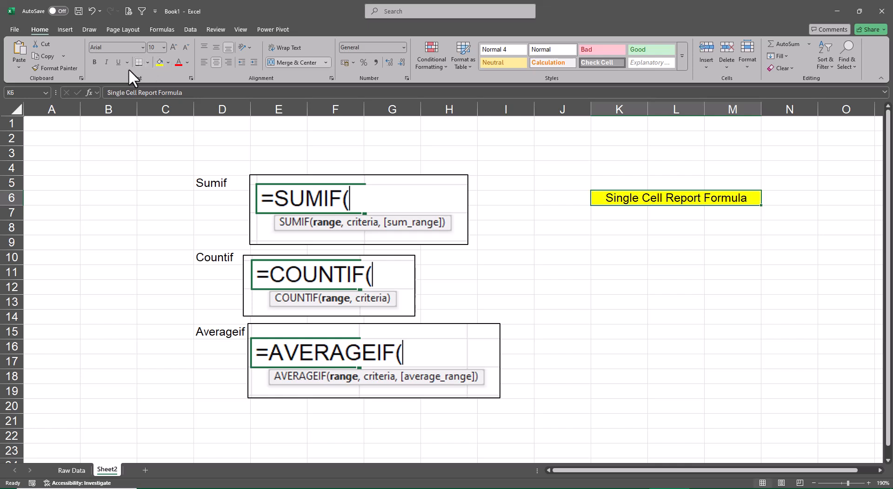
{"action": "left_click", "coordinate": [94, 62]}
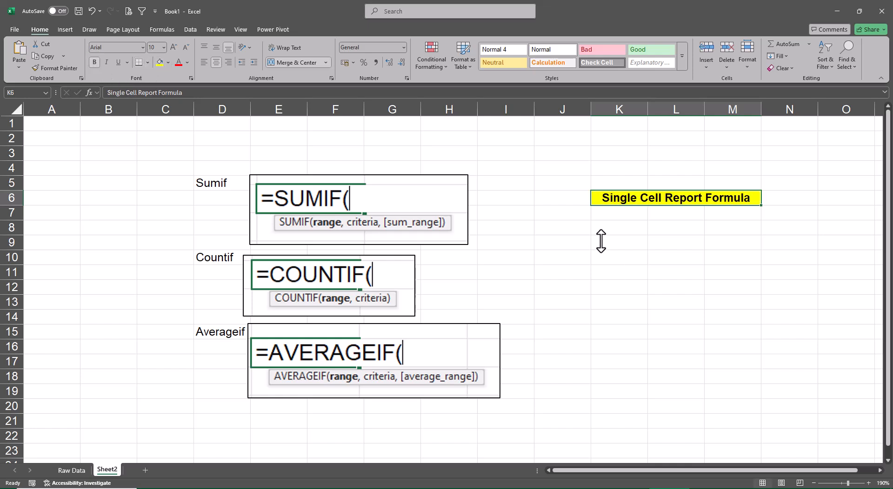
{"action": "left_click", "coordinate": [584, 242]}
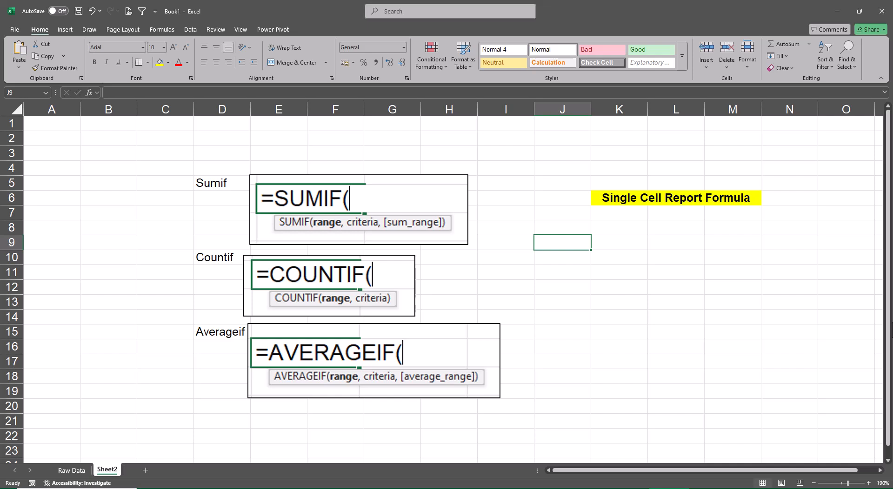
Enter =RANDARRAY(10,5,-25,125,TRUE) in J8 of Sheet2 to generate a 10-by-5 block of random integers.
{"action": "key", "text": "Up"}
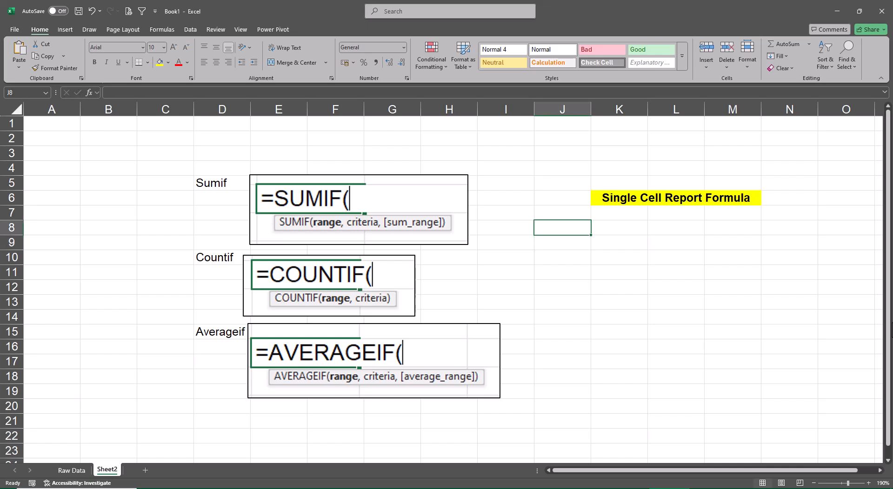
{"action": "type", "text": "=rand"}
{"action": "key", "text": "Down"}
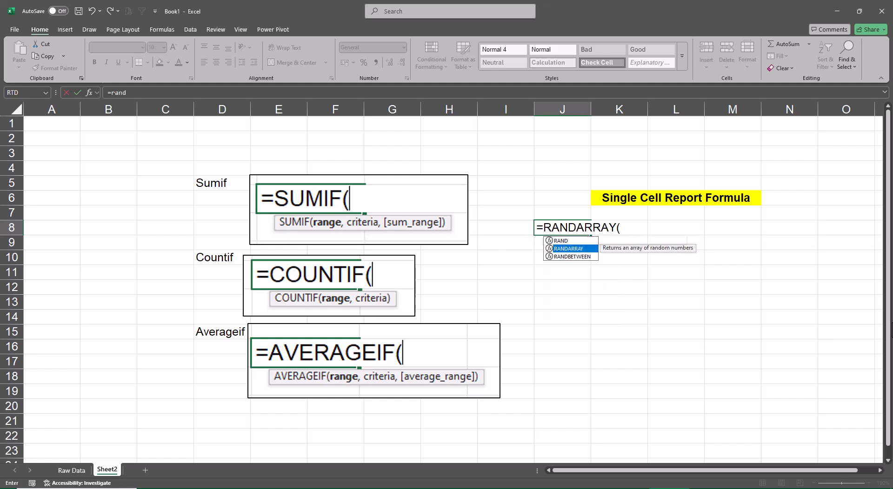
{"action": "key", "text": "Tab"}
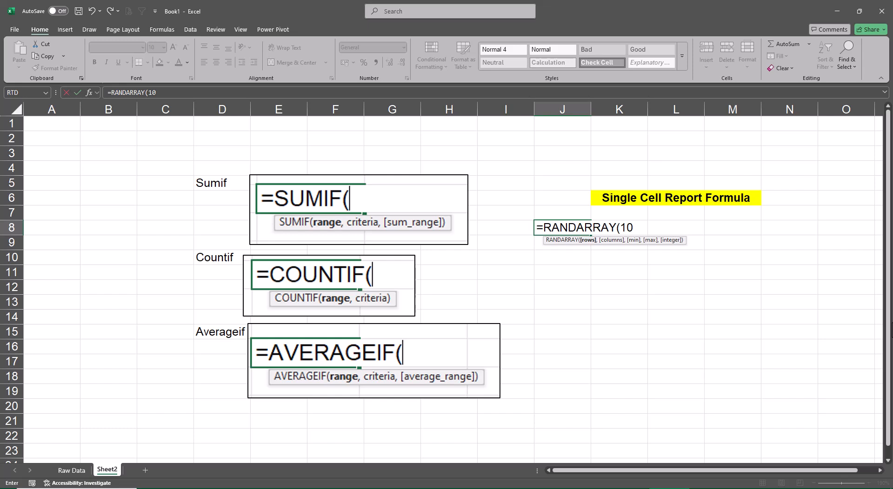
{"action": "key", "text": "BackSpace"}
{"action": "key", "text": "BackSpace"}
{"action": "type", "text": ",5,"}
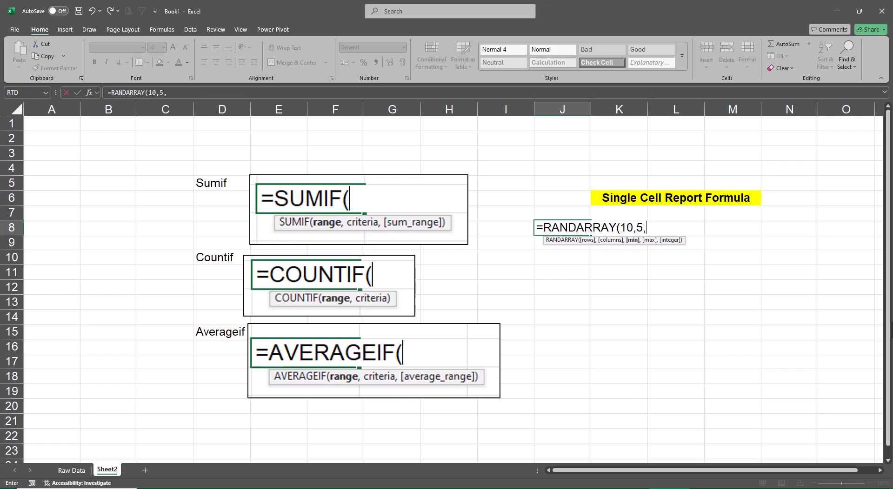
{"action": "type", "text": "-25,125,"}
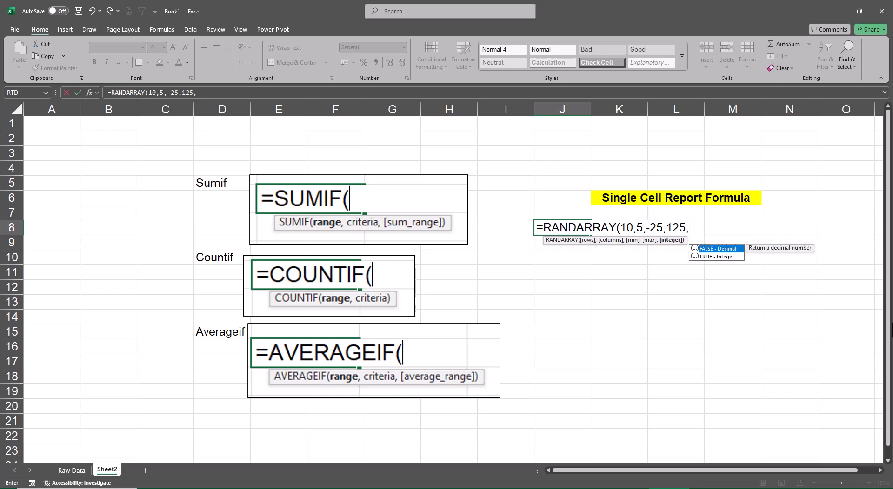
{"action": "key", "text": "Down"}
{"action": "key", "text": "Tab"}
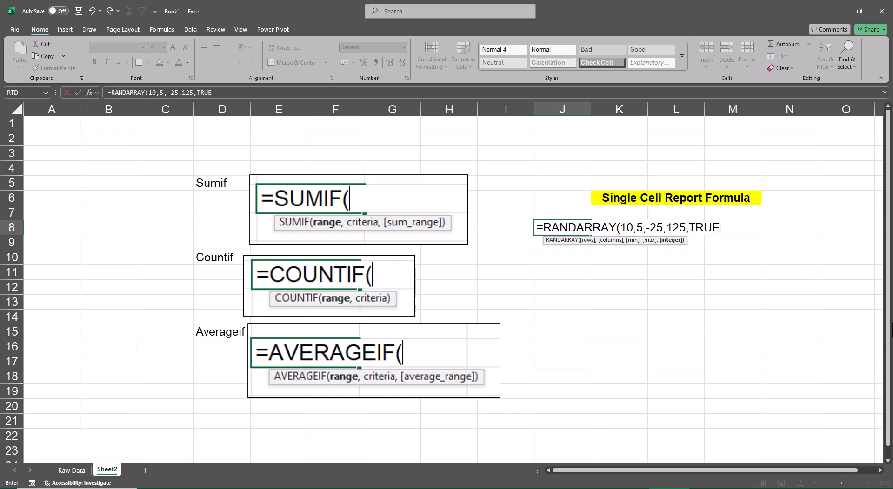
{"action": "type", "text": ")"}
{"action": "key", "text": "Return"}
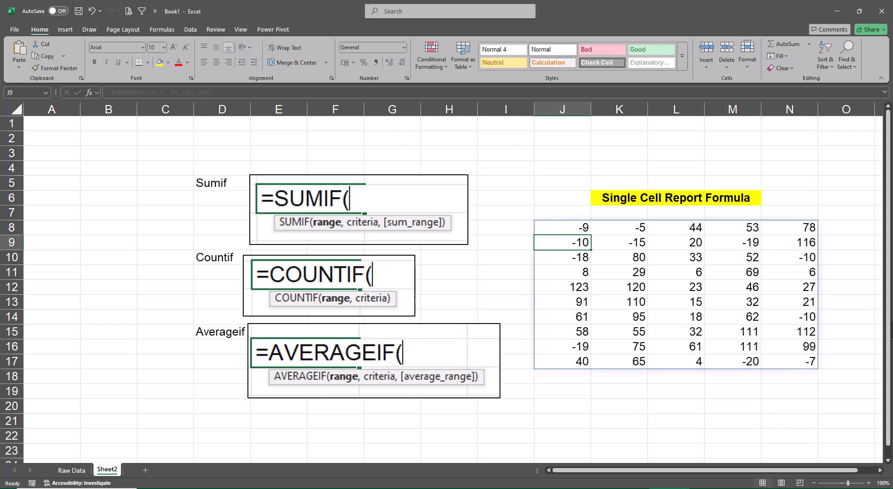
Convert the random number block in J8:N17 to static values in place.
{"action": "key", "text": "Up"}
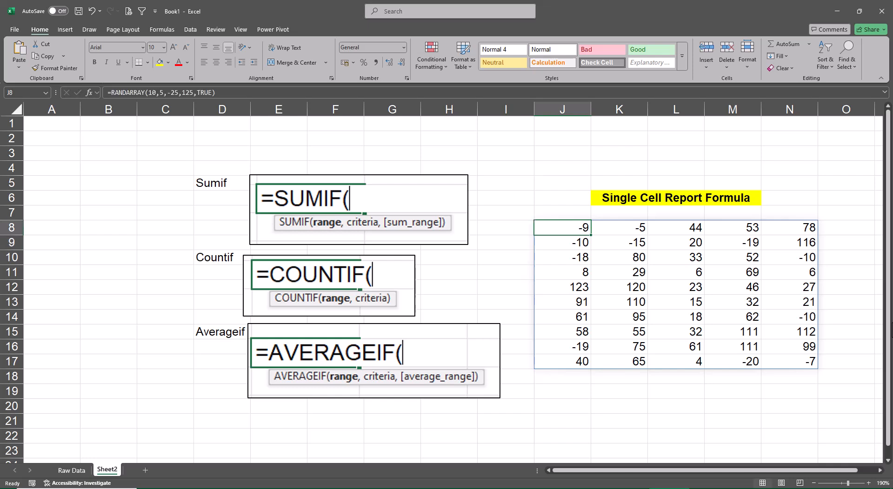
{"action": "key", "text": "ctrl+shift+Right"}
{"action": "key", "text": "ctrl+shift+Down"}
{"action": "key", "text": "ctrl+c"}
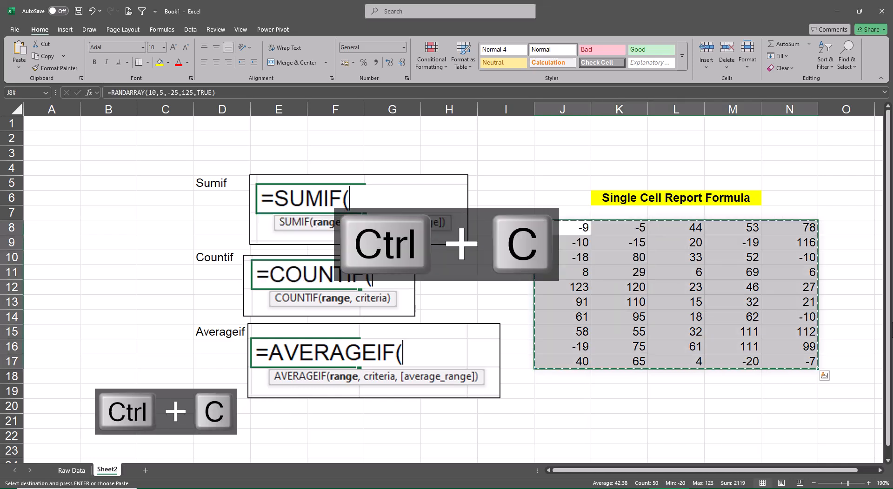
{"action": "key", "text": "ctrl+shift+v"}
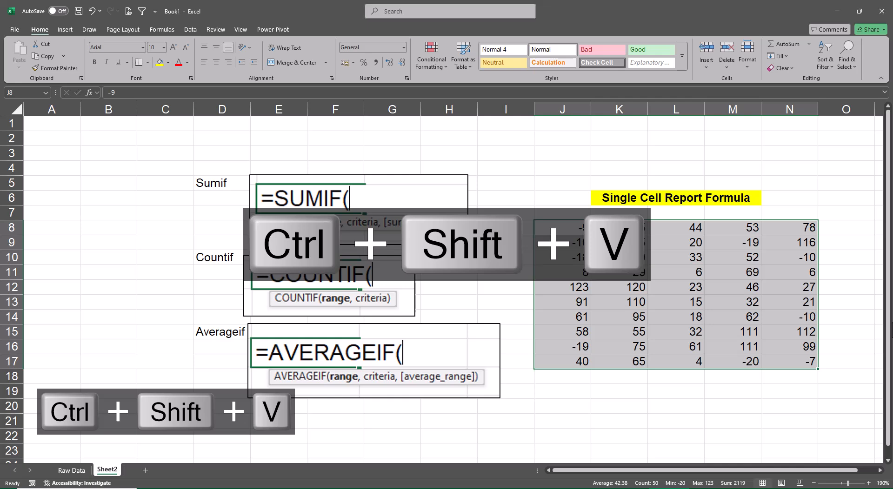
Delete two empty columns at column A and narrow column G to a slim spacer.
{"action": "left_click", "coordinate": [64, 110]}
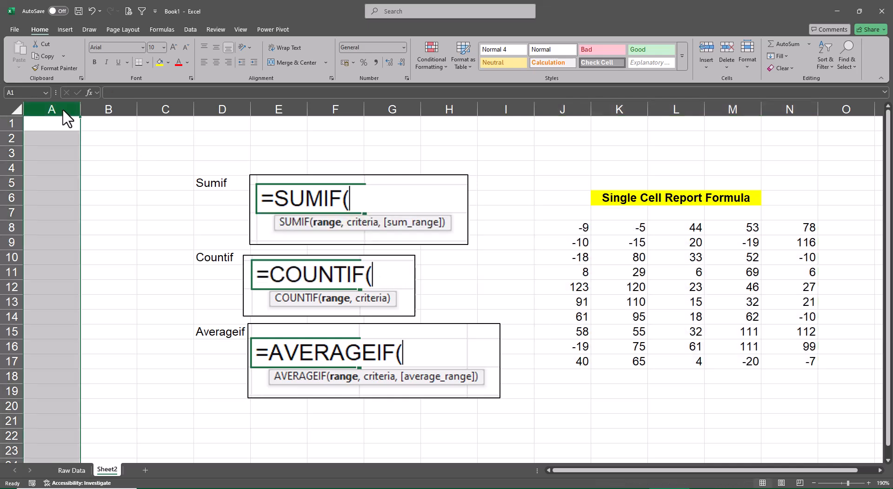
{"action": "key", "text": "ctrl+minus"}
{"action": "key", "text": "ctrl+minus"}
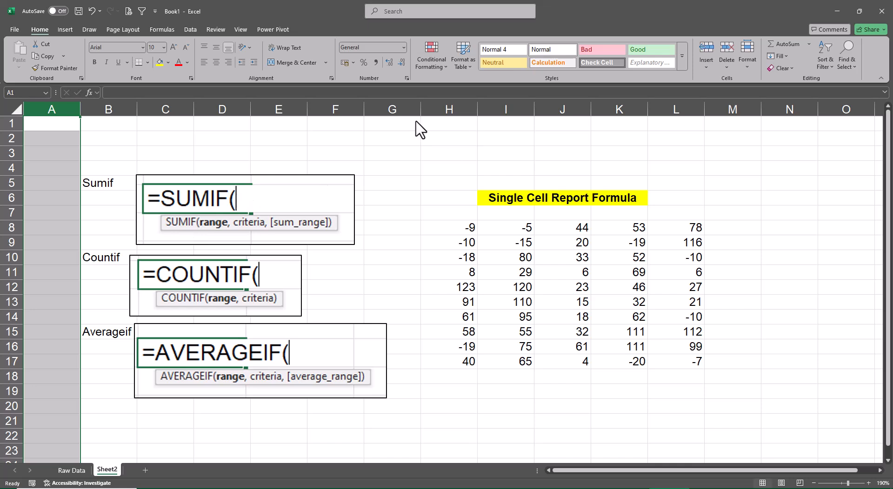
{"action": "left_click_drag", "start_coordinate": [421, 111], "coordinate": [382, 118]}
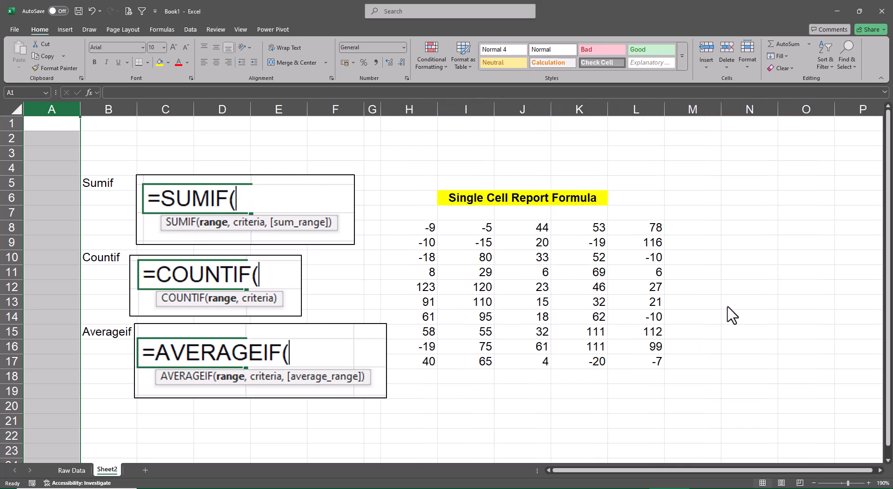
Enter the labels Positive Totals in N8 and Negative Totals in N9.
{"action": "left_click", "coordinate": [746, 234]}
{"action": "type", "text": "Positi"}
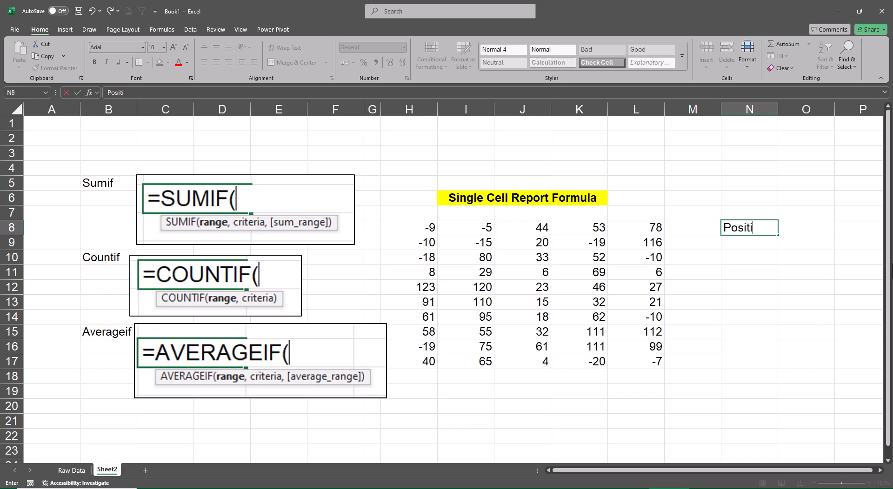
{"action": "type", "text": "ve Totals"}
{"action": "key", "text": "Return"}
{"action": "type", "text": "N"}
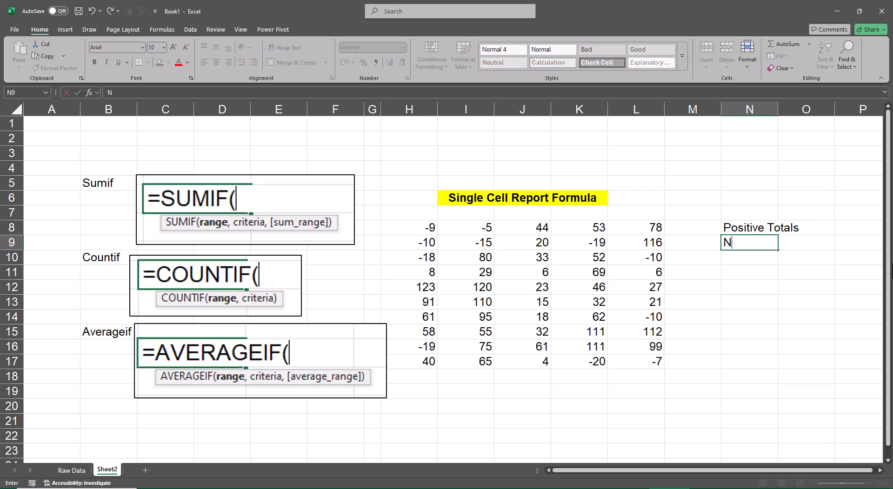
{"action": "type", "text": "egative To"}
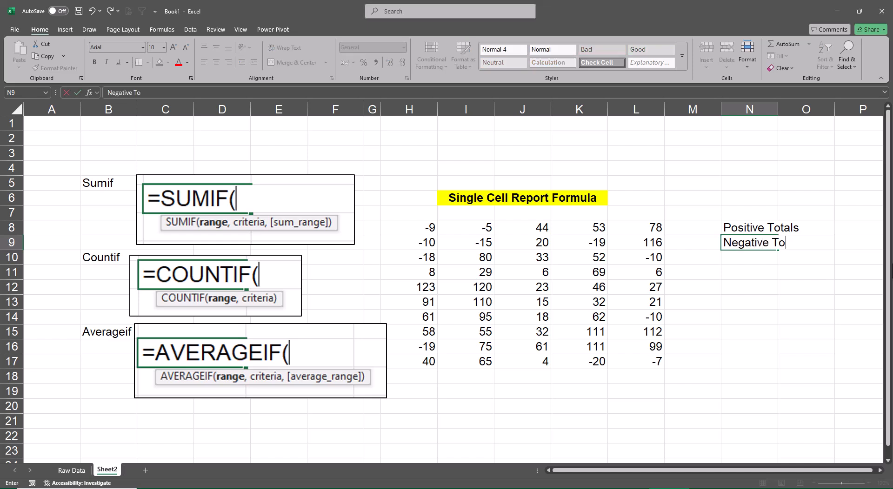
{"action": "type", "text": "tals"}
{"action": "key", "text": "Return"}
Autofit column N to the Positive Totals and Negative Totals labels.
{"action": "key", "text": "Up"}
{"action": "key", "text": "Up"}
{"action": "key", "text": "shift+Down"}
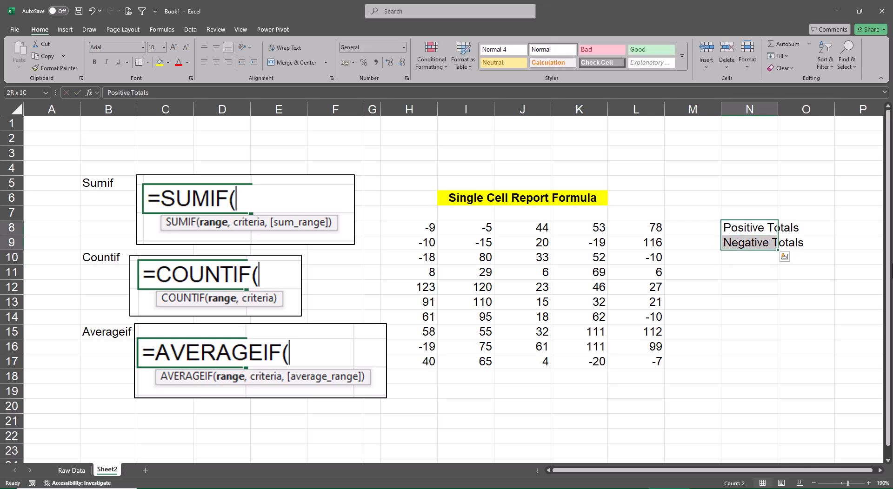
{"action": "key", "text": "alt+o"}
{"action": "key", "text": "alt+c"}
{"action": "key", "text": "a"}
{"action": "key", "text": "Right"}
{"action": "key", "text": "Right"}
{"action": "key", "text": "Right"}
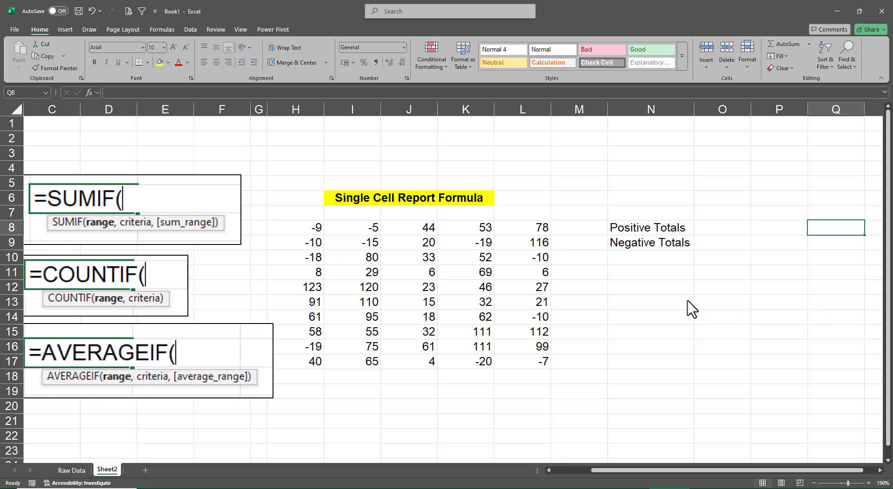
Copy the Positive Totals and Negative Totals labels from N8:N9 to N12:N13 and N16:N17.
{"action": "scroll", "coordinate": [660, 304], "scroll_direction": "down", "scroll_amount": 1}
{"action": "scroll", "coordinate": [692, 310], "scroll_direction": "down", "scroll_amount": 1}
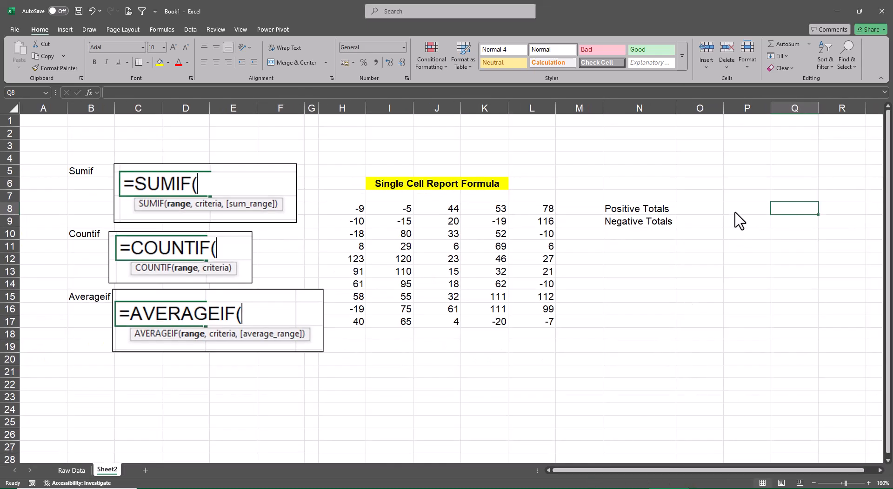
{"action": "left_click", "coordinate": [709, 197]}
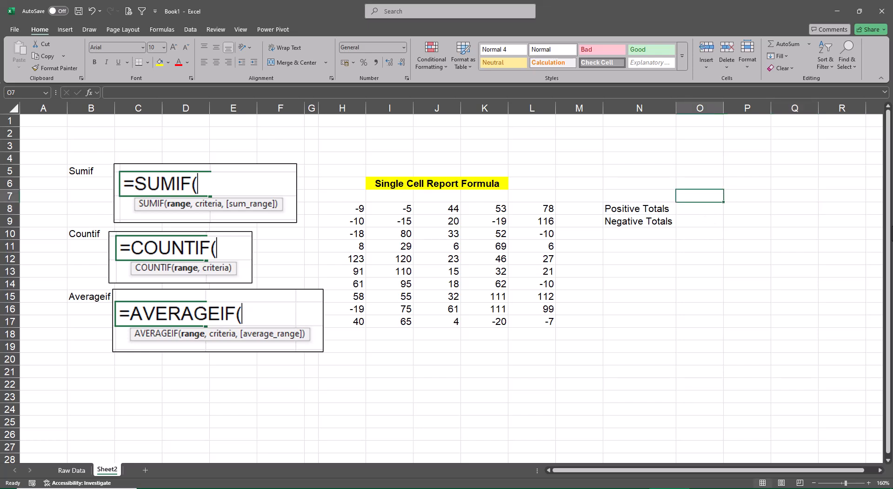
{"action": "key", "text": "Down"}
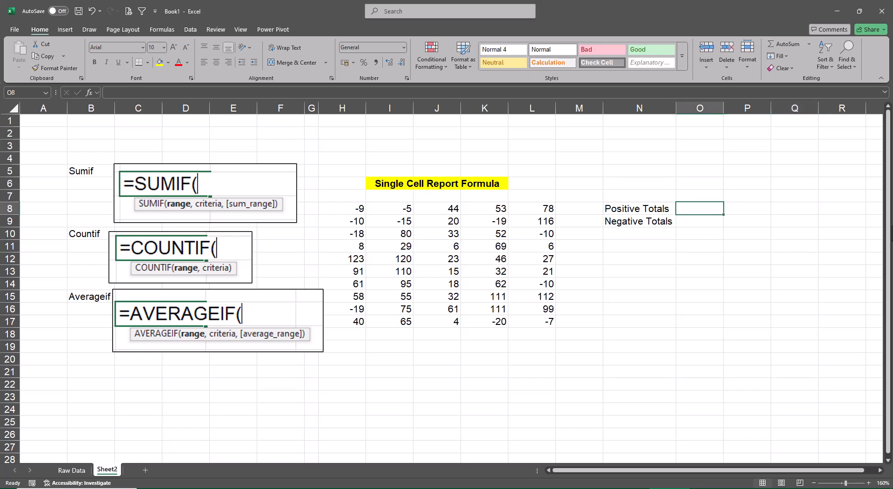
{"action": "key", "text": "Left"}
{"action": "key", "text": "shift+Down"}
{"action": "key", "text": "ctrl+c"}
{"action": "key", "text": "Down"}
{"action": "key", "text": "Down"}
{"action": "key", "text": "Down"}
{"action": "key", "text": "Down"}
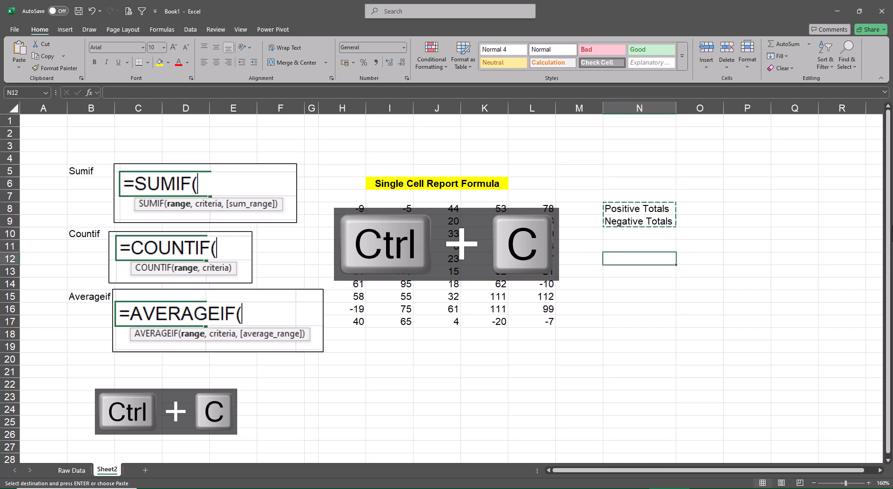
{"action": "key", "text": "ctrl+v"}
{"action": "key", "text": "Down"}
{"action": "key", "text": "Down"}
{"action": "key", "text": "Down"}
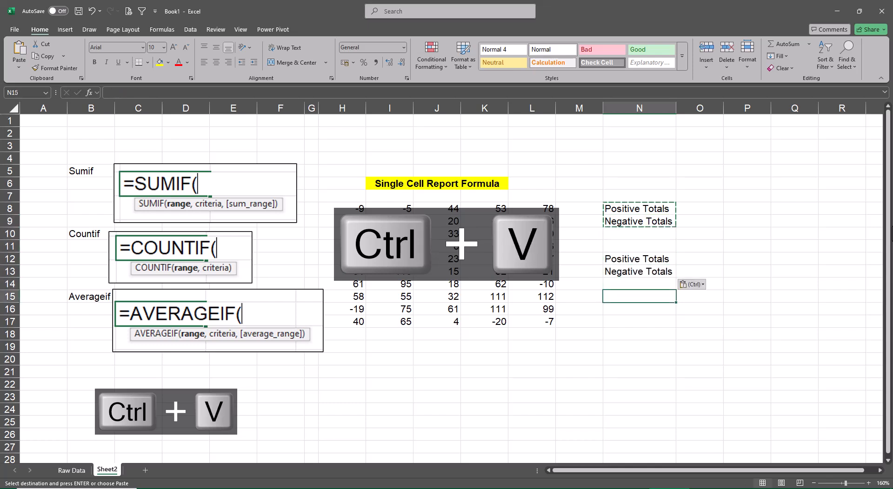
{"action": "key", "text": "Down"}
{"action": "key", "text": "ctrl+v"}
{"action": "key", "text": "Escape"}
Copy the Sumif label from B5 to N7 and format the copy as bold and underlined.
{"action": "key", "text": "Up"}
{"action": "key", "text": "Left"}
{"action": "key", "text": "Left"}
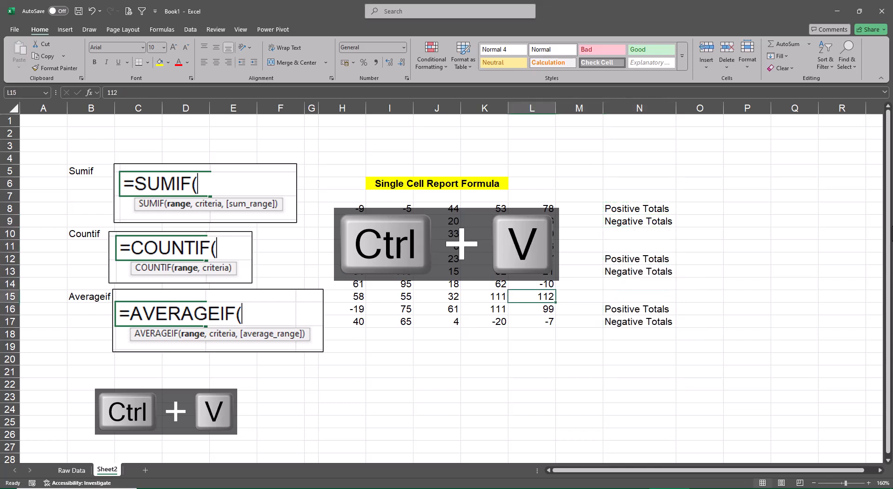
{"action": "key", "text": "Left"}
{"action": "key", "text": "Left"}
{"action": "key", "text": "Left"}
{"action": "key", "text": "Home"}
{"action": "key", "text": "ctrl+Up"}
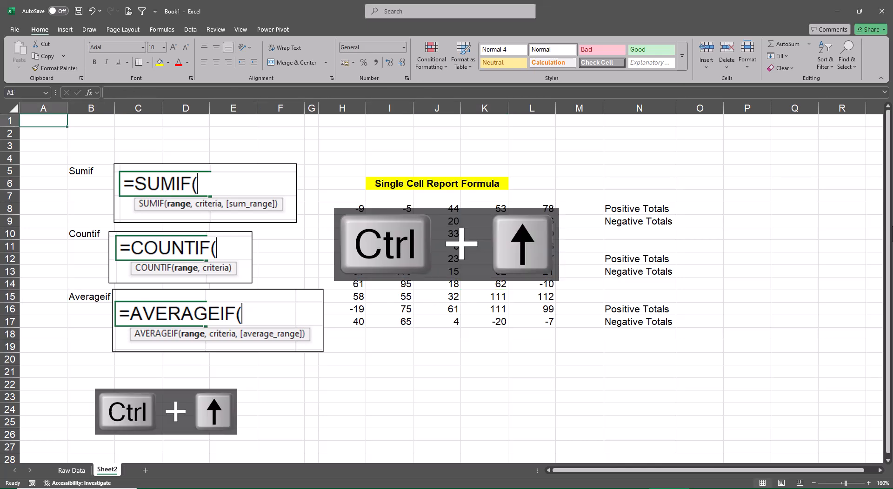
{"action": "key", "text": "Right"}
{"action": "key", "text": "Down"}
{"action": "key", "text": "Down"}
{"action": "key", "text": "Down"}
{"action": "key", "text": "Down"}
{"action": "key", "text": "ctrl+c"}
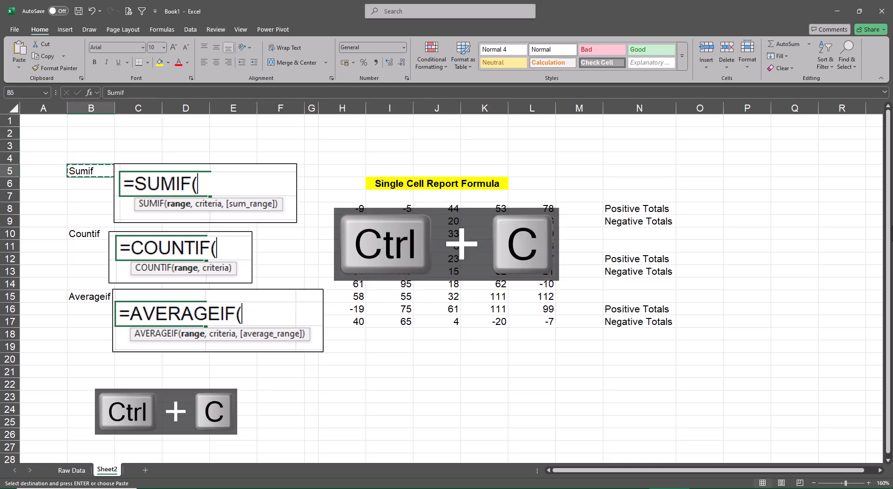
{"action": "key", "text": "ctrl+Right"}
{"action": "key", "text": "ctrl+Left"}
{"action": "key", "text": "Right"}
{"action": "key", "text": "Right"}
{"action": "key", "text": "Right"}
{"action": "key", "text": "Right"}
{"action": "key", "text": "Right"}
{"action": "key", "text": "Right"}
{"action": "key", "text": "Right"}
{"action": "key", "text": "Right"}
{"action": "key", "text": "Right"}
{"action": "key", "text": "Right"}
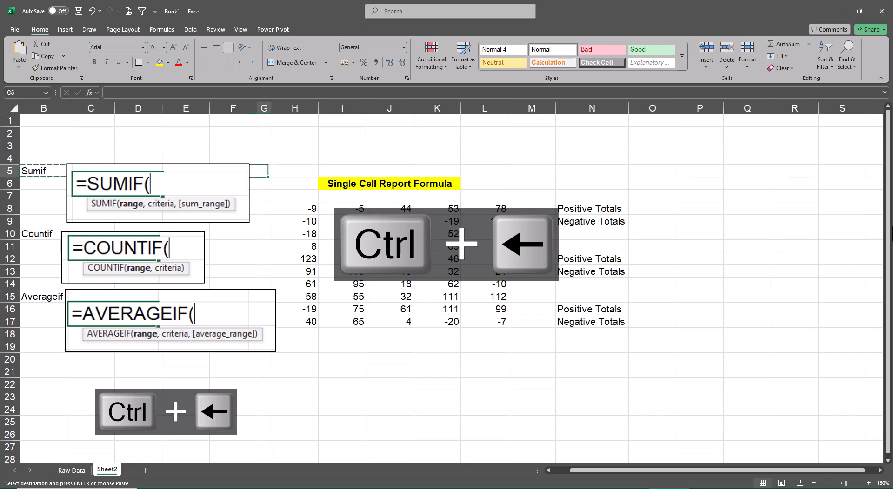
{"action": "key", "text": "Down"}
{"action": "key", "text": "Down"}
{"action": "key", "text": "Right"}
{"action": "key", "text": "Right"}
{"action": "key", "text": "ctrl+v"}
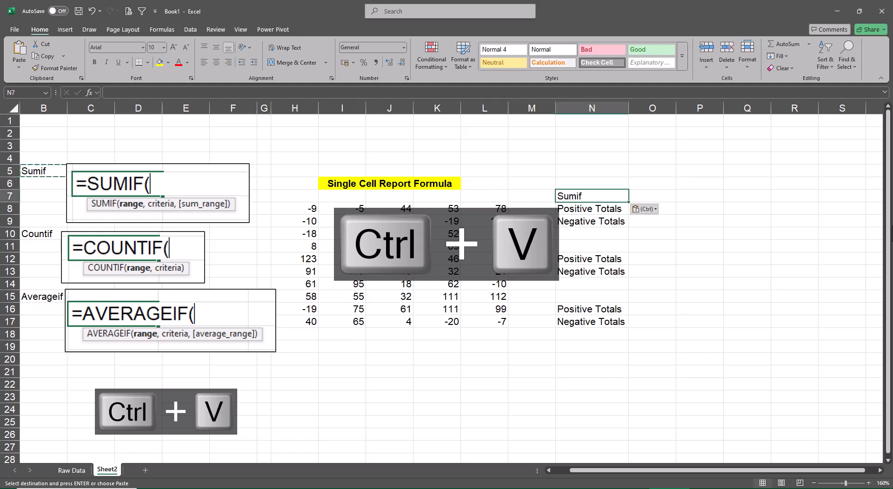
{"action": "key", "text": "Escape"}
{"action": "key", "text": "ctrl+u"}
Copy the Countif label from B10 to N11 and format the copy as bold and underlined.
{"action": "key", "text": "ctrl+Left"}
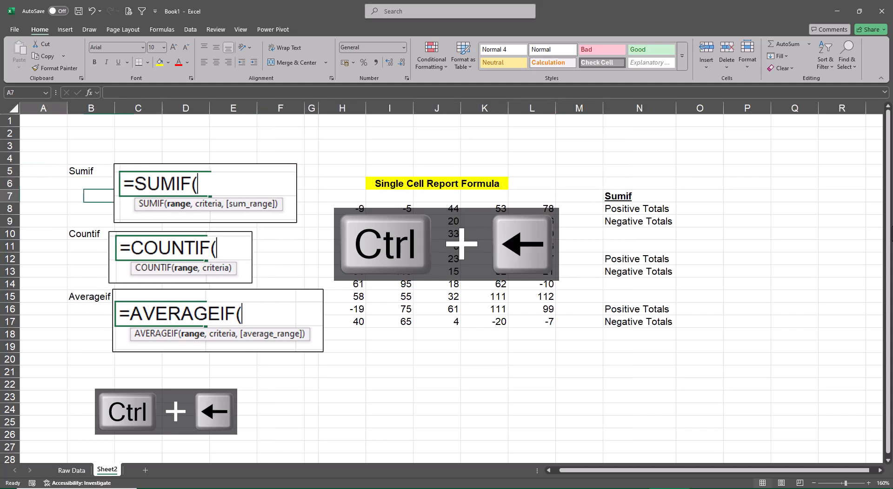
{"action": "key", "text": "Down"}
{"action": "key", "text": "Down"}
{"action": "key", "text": "Down"}
{"action": "key", "text": "Right"}
{"action": "key", "text": "ctrl+c"}
{"action": "key", "text": "Right"}
{"action": "key", "text": "Right"}
{"action": "key", "text": "Right"}
{"action": "key", "text": "Right"}
{"action": "key", "text": "Right"}
{"action": "key", "text": "Right"}
{"action": "key", "text": "Right"}
{"action": "key", "text": "Right"}
{"action": "key", "text": "Right"}
{"action": "key", "text": "Right"}
{"action": "key", "text": "Right"}
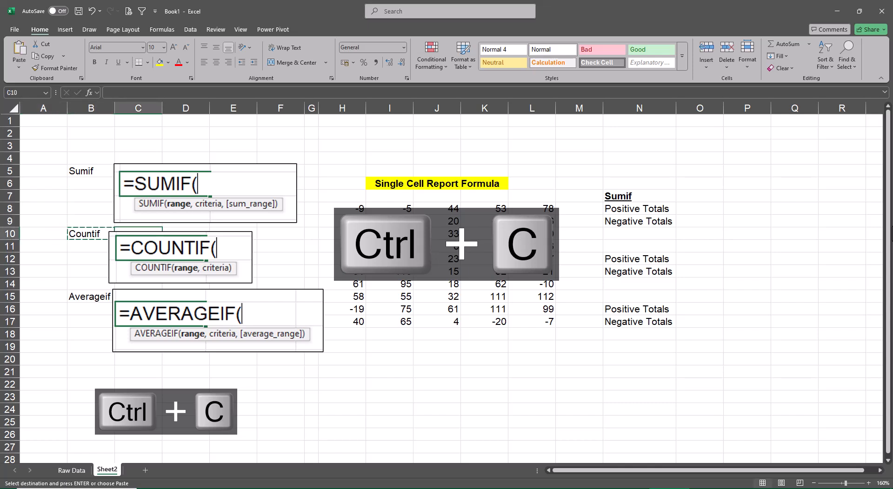
{"action": "key", "text": "Down"}
{"action": "key", "text": "Down"}
{"action": "key", "text": "Right"}
{"action": "key", "text": "Up"}
{"action": "key", "text": "ctrl+v"}
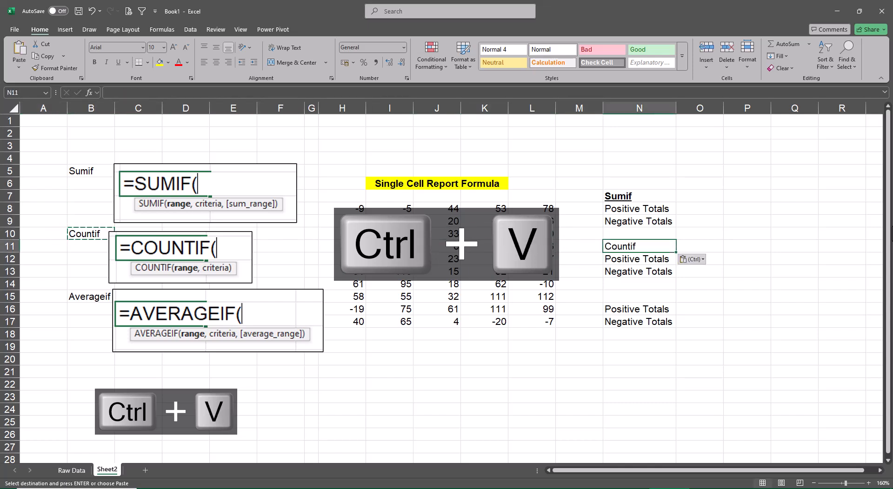
{"action": "key", "text": "Escape"}
{"action": "key", "text": "ctrl+u"}
Try to copy the Averageif label from B15 to N15 with bold and underlined formatting.
{"action": "key", "text": "Left"}
{"action": "key", "text": "ctrl+Left"}
{"action": "key", "text": "ctrl+Left"}
{"action": "key", "text": "ctrl+Left"}
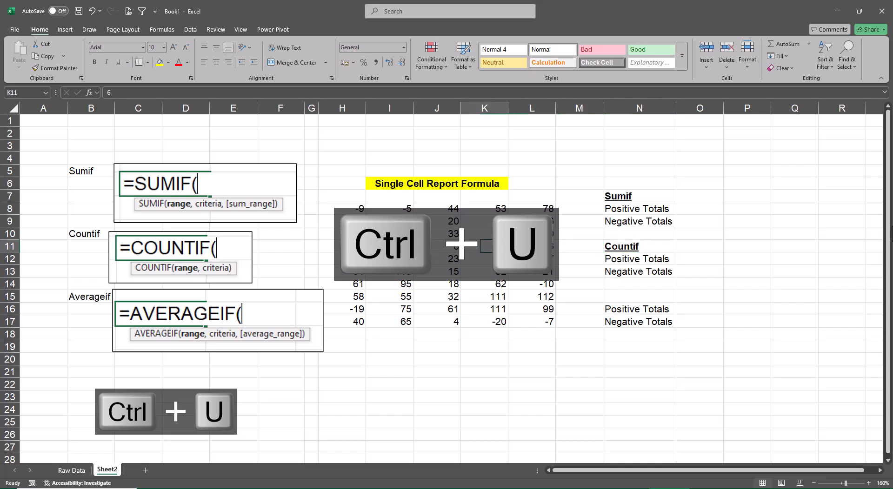
{"action": "key", "text": "Down"}
{"action": "key", "text": "Down"}
{"action": "key", "text": "Down"}
{"action": "key", "text": "Right"}
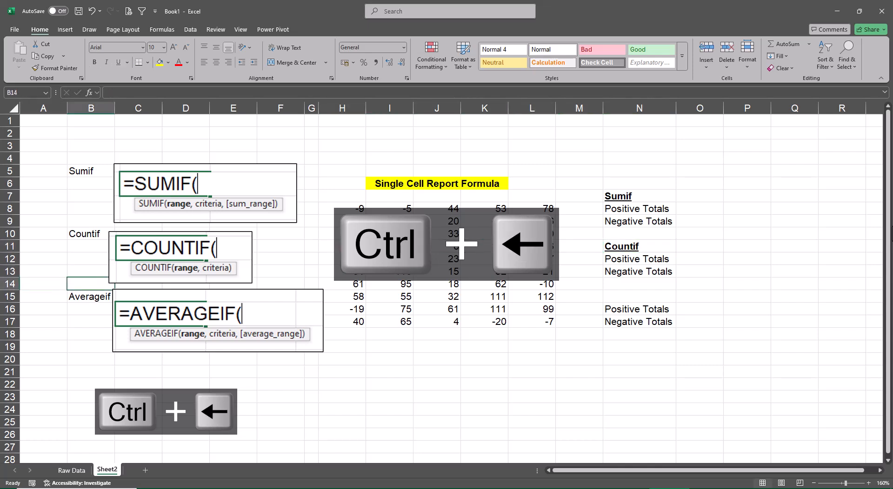
{"action": "key", "text": "Down"}
{"action": "type", "text": "c"}
{"action": "key", "text": "Escape"}
{"action": "key", "text": "ctrl+c"}
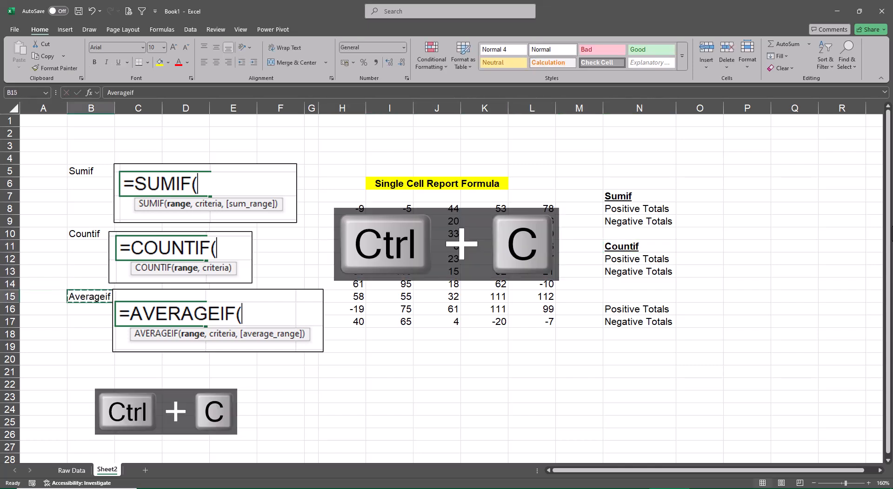
{"action": "key", "text": "Right"}
{"action": "key", "text": "Right"}
{"action": "key", "text": "Right"}
{"action": "key", "text": "Right"}
{"action": "key", "text": "Right"}
{"action": "key", "text": "Right"}
{"action": "key", "text": "Right"}
{"action": "key", "text": "Right"}
{"action": "key", "text": "Right"}
{"action": "key", "text": "Down"}
{"action": "key", "text": "Right"}
{"action": "key", "text": "Up"}
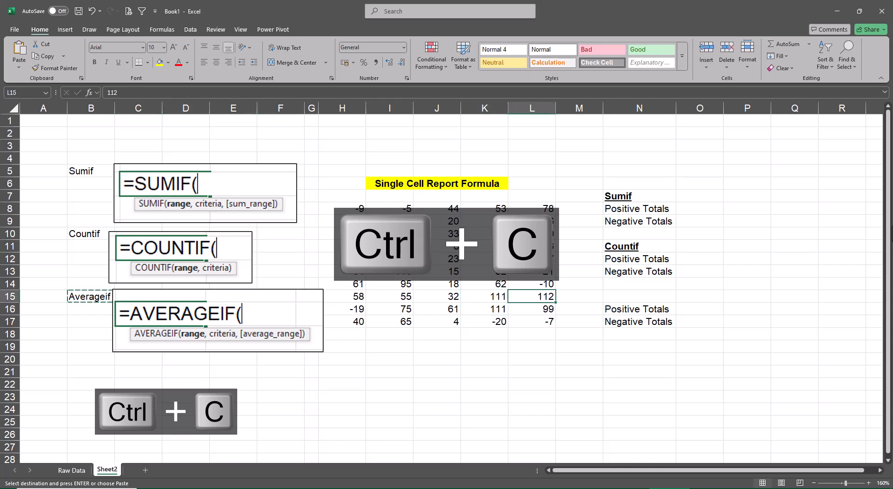
{"action": "key", "text": "Right"}
{"action": "key", "text": "Right"}
{"action": "key", "text": "ctrl+b"}
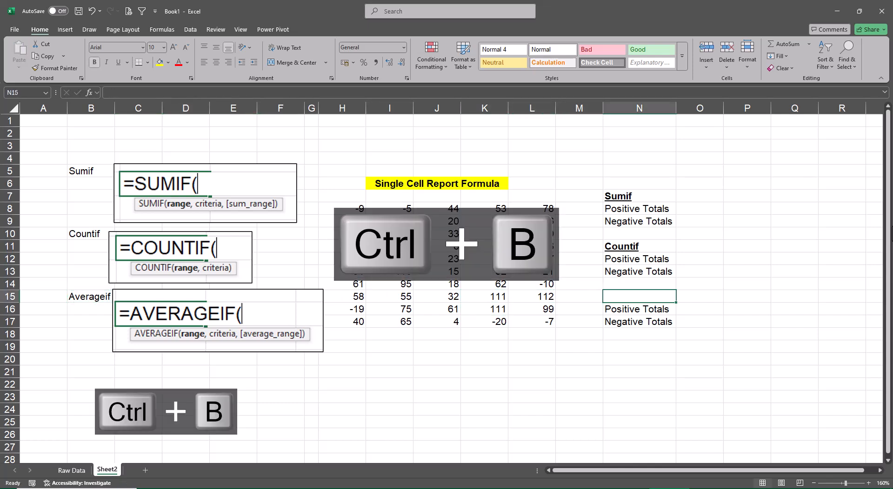
{"action": "key", "text": "ctrl+u"}
{"action": "key", "text": "ctrl+v"}
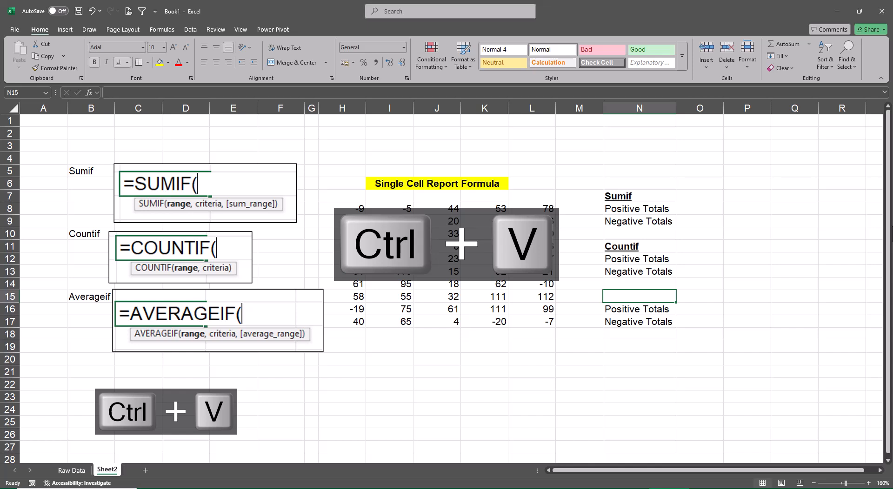
Copy the Averageif label from B15 to N15 and format the copy as bold and underlined.
{"action": "key", "text": "ctrl+Left"}
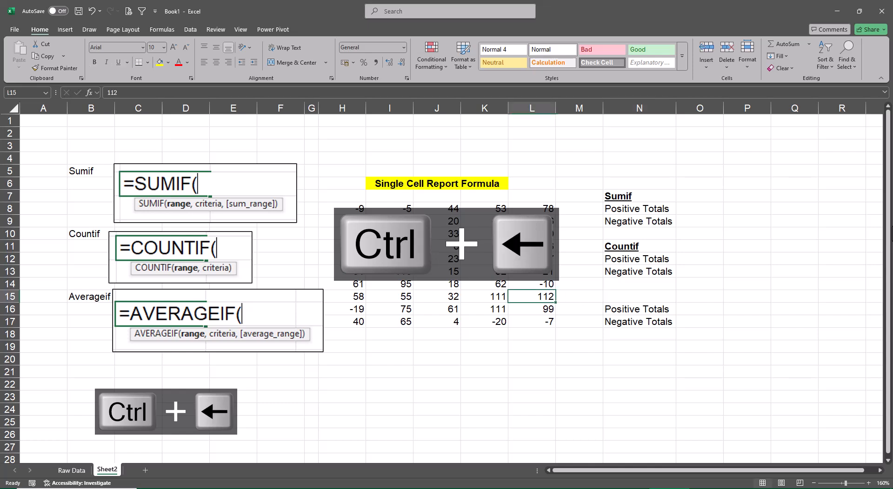
{"action": "key", "text": "ctrl+Left"}
{"action": "key", "text": "ctrl+Left"}
{"action": "key", "text": "ctrl+c"}
{"action": "key", "text": "Right"}
{"action": "key", "text": "Right"}
{"action": "key", "text": "Right"}
{"action": "key", "text": "Right"}
{"action": "key", "text": "Right"}
{"action": "key", "text": "Right"}
{"action": "key", "text": "Right"}
{"action": "key", "text": "Right"}
{"action": "key", "text": "Right"}
{"action": "key", "text": "Right"}
{"action": "key", "text": "Right"}
{"action": "key", "text": "Right"}
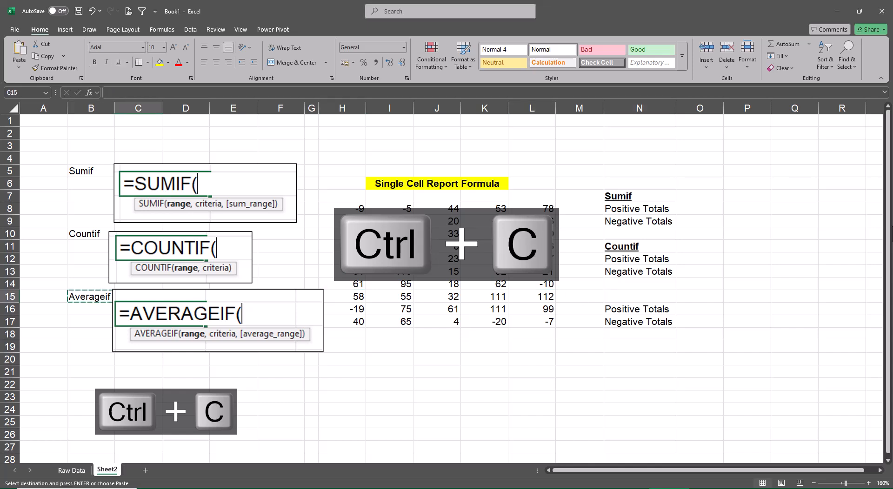
{"action": "key", "text": "ctrl+v"}
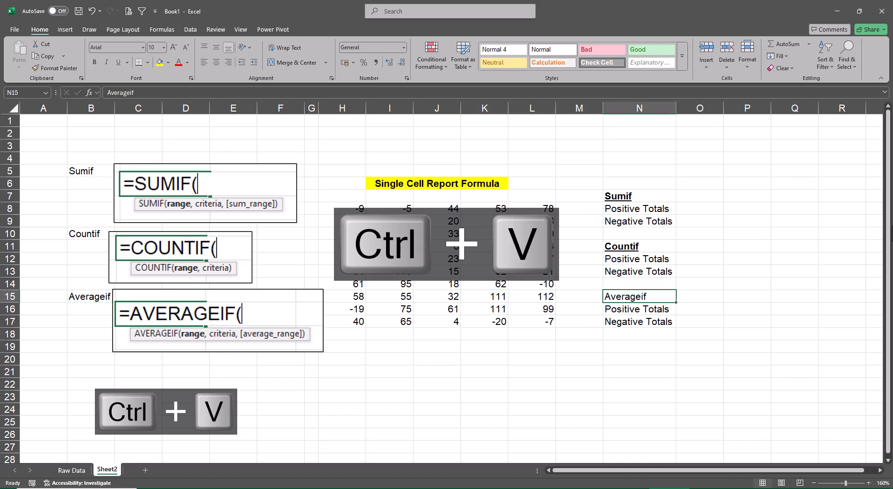
{"action": "key", "text": "ctrl+b"}
{"action": "key", "text": "ctrl+u"}
{"action": "key", "text": "ctrl+i"}
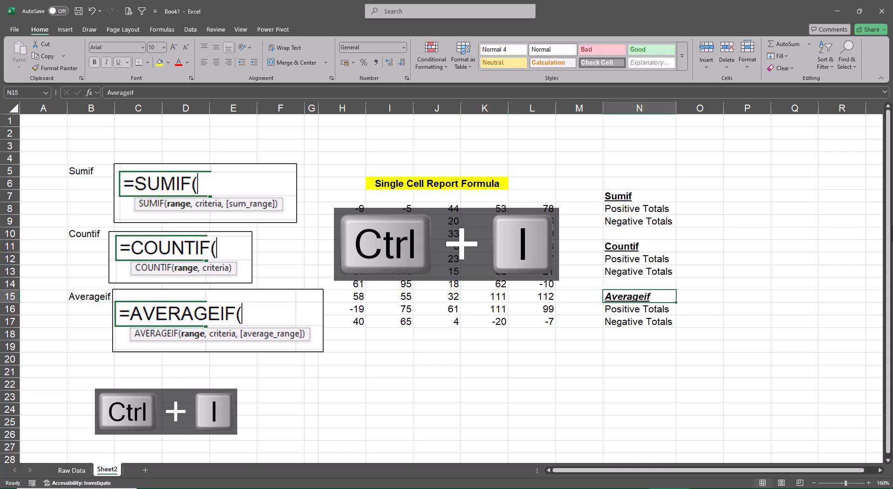
{"action": "key", "text": "ctrl+i"}
Enter the heading Criteria in Q7 with the conditions >0 in Q8 and <0 in Q9.
{"action": "key", "text": "Up"}
{"action": "key", "text": "Up"}
{"action": "key", "text": "Up"}
{"action": "key", "text": "Up"}
{"action": "key", "text": "Up"}
{"action": "key", "text": "Up"}
{"action": "key", "text": "Up"}
{"action": "key", "text": "Up"}
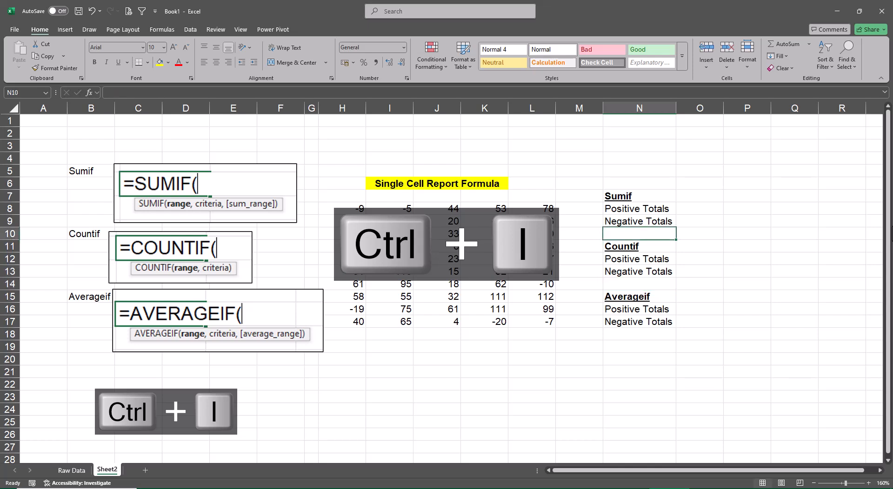
{"action": "key", "text": "Right"}
{"action": "key", "text": "Right"}
{"action": "key", "text": "Right"}
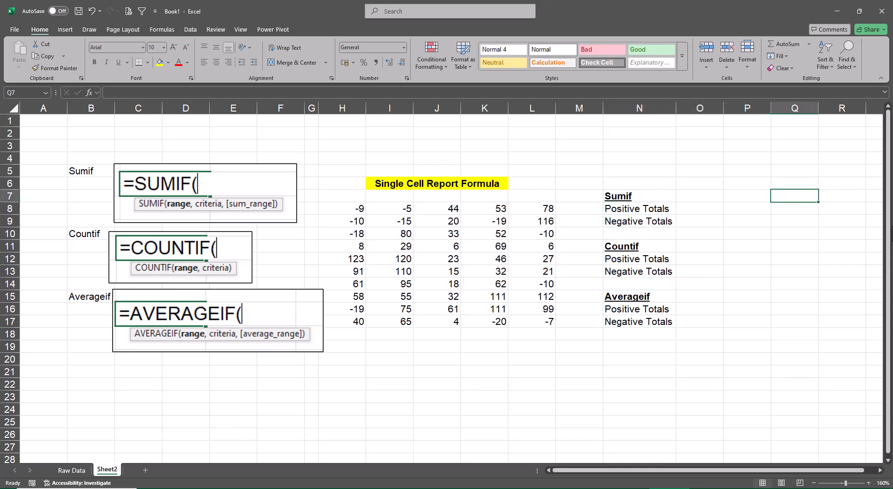
{"action": "type", "text": "C"}
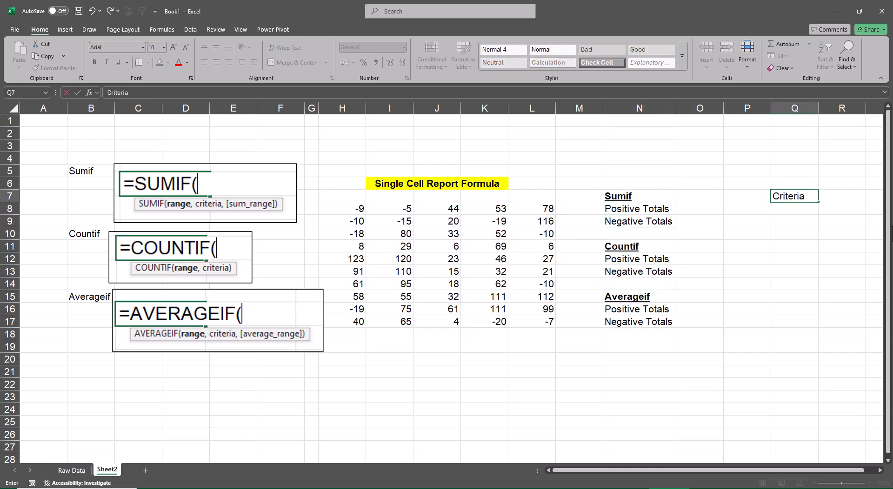
{"action": "type", "text": "riteria"}
{"action": "key", "text": "Return"}
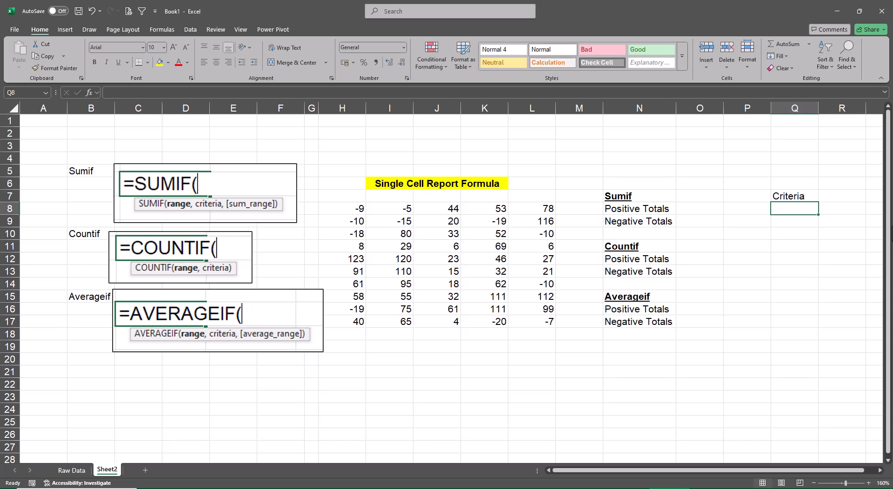
{"action": "type", "text": ">0"}
{"action": "key", "text": "Return"}
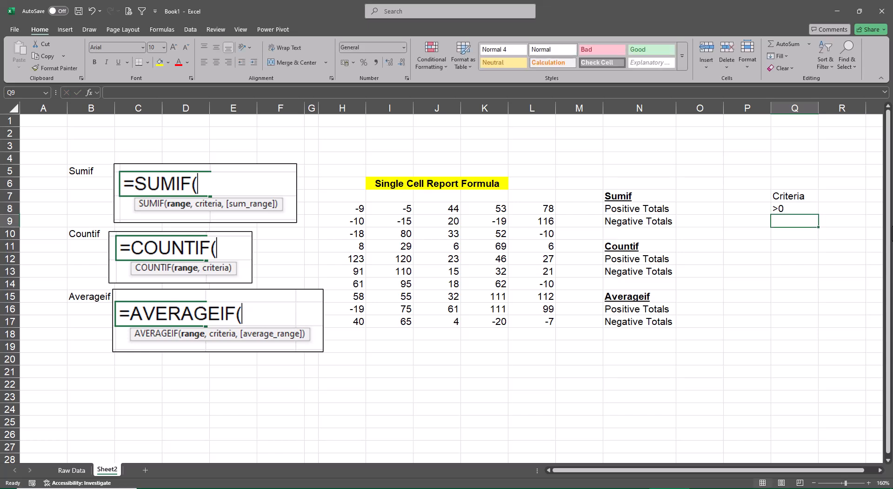
{"action": "type", "text": "<0"}
{"action": "key", "text": "Return"}
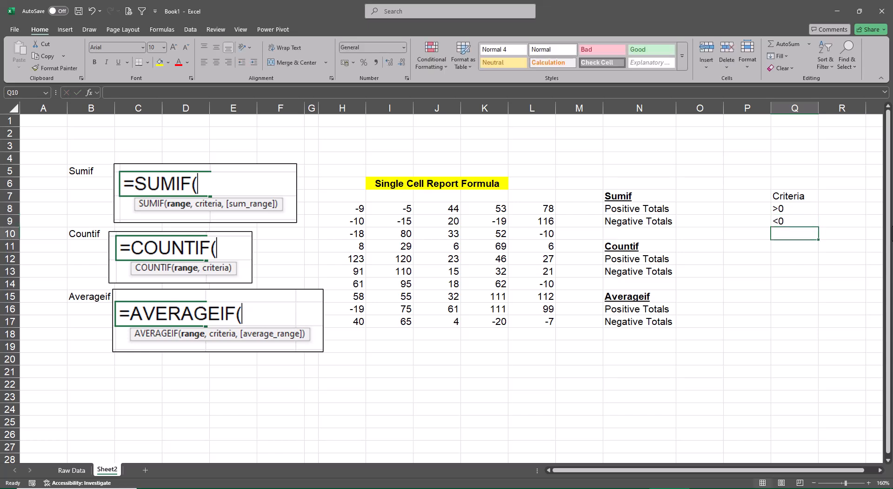
Copy the >0 and <0 conditions from Q8:Q9 to Q12:Q13 and Q16:Q17.
{"action": "key", "text": "Up"}
{"action": "key", "text": "Up"}
{"action": "key", "text": "shift+Down"}
{"action": "key", "text": "ctrl+c"}
{"action": "key", "text": "Down"}
{"action": "key", "text": "Down"}
{"action": "key", "text": "Down"}
{"action": "key", "text": "Down"}
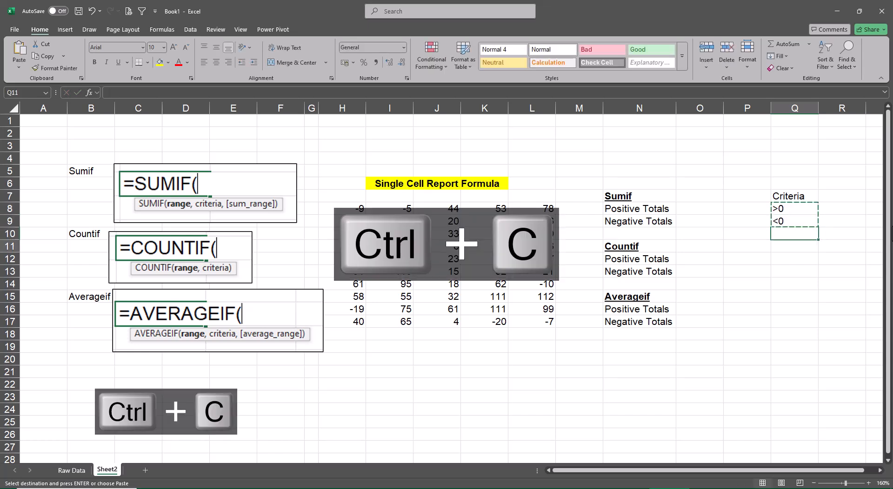
{"action": "key", "text": "ctrl+v"}
{"action": "key", "text": "Down"}
{"action": "key", "text": "Down"}
{"action": "key", "text": "Down"}
{"action": "key", "text": "Down"}
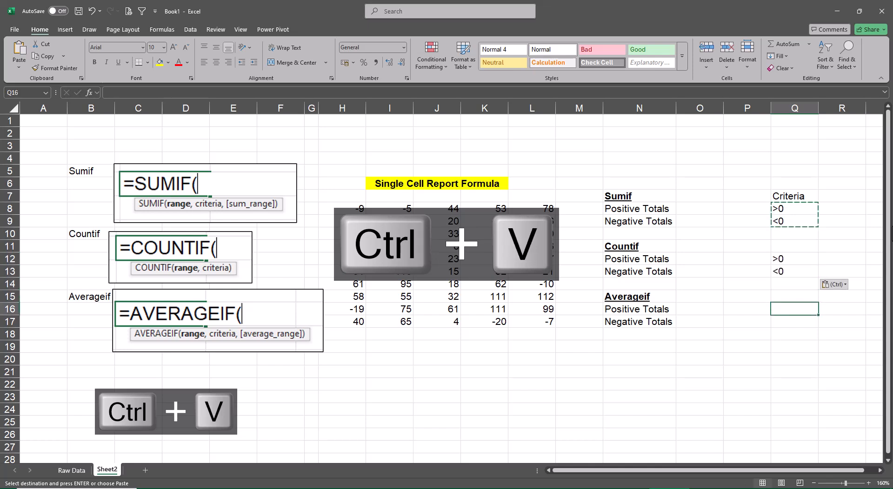
{"action": "key", "text": "ctrl+v"}
{"action": "key", "text": "Escape"}
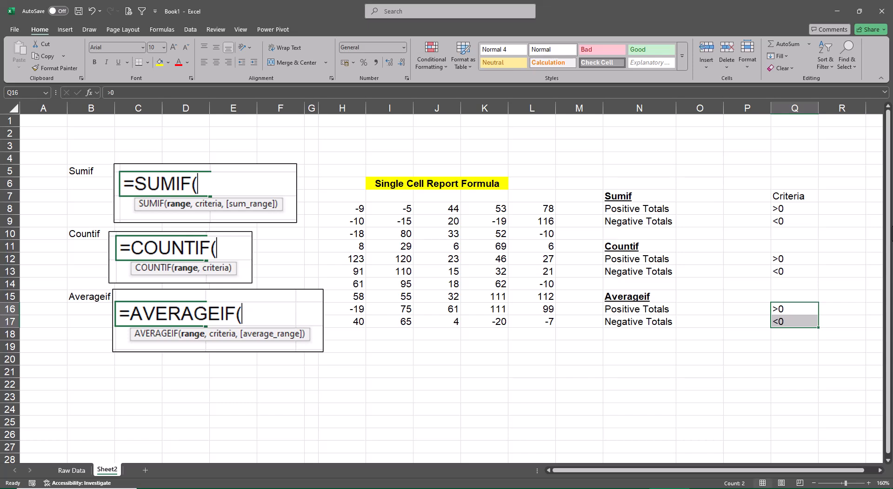
Examine the Range, Criteria and Sum_range arguments of SUMIF in the Function Arguments dialog from O8, then cancel the entry.
{"action": "key", "text": "Up"}
{"action": "key", "text": "Up"}
{"action": "key", "text": "Up"}
{"action": "key", "text": "Up"}
{"action": "key", "text": "Up"}
{"action": "key", "text": "Up"}
{"action": "key", "text": "Up"}
{"action": "key", "text": "Up"}
{"action": "key", "text": "Left"}
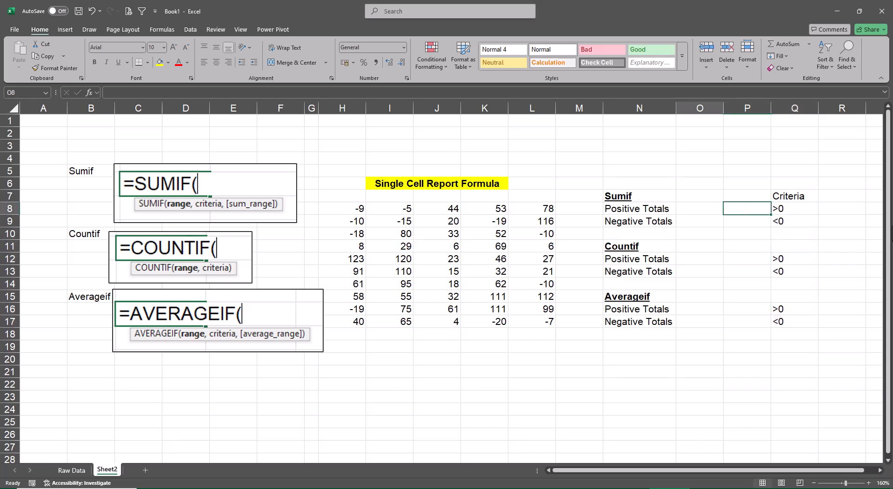
{"action": "key", "text": "Left"}
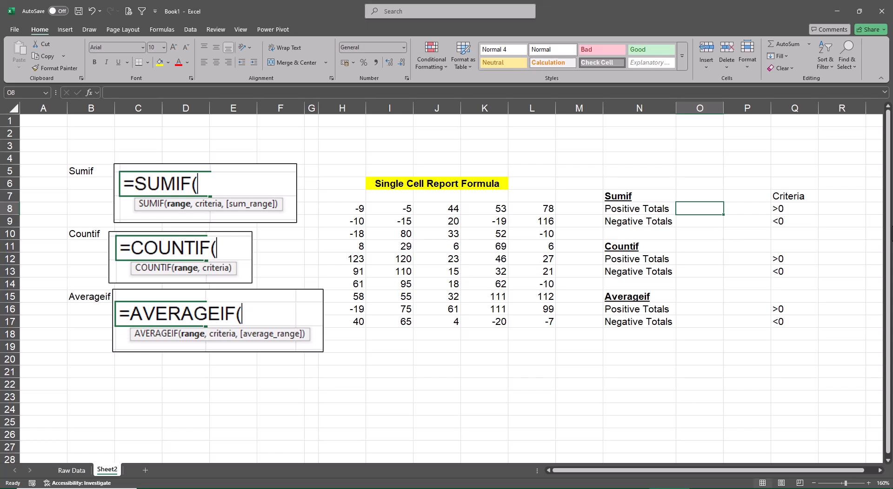
{"action": "type", "text": "="}
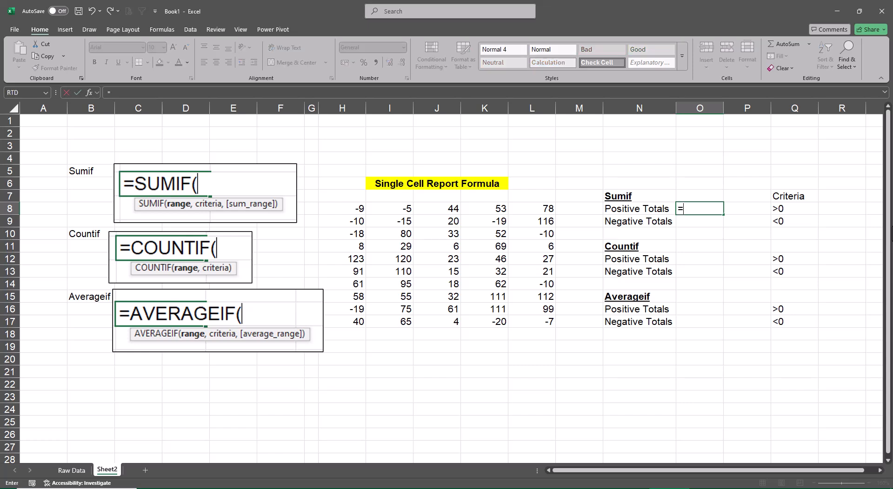
{"action": "type", "text": "sumif"}
{"action": "key", "text": "Tab"}
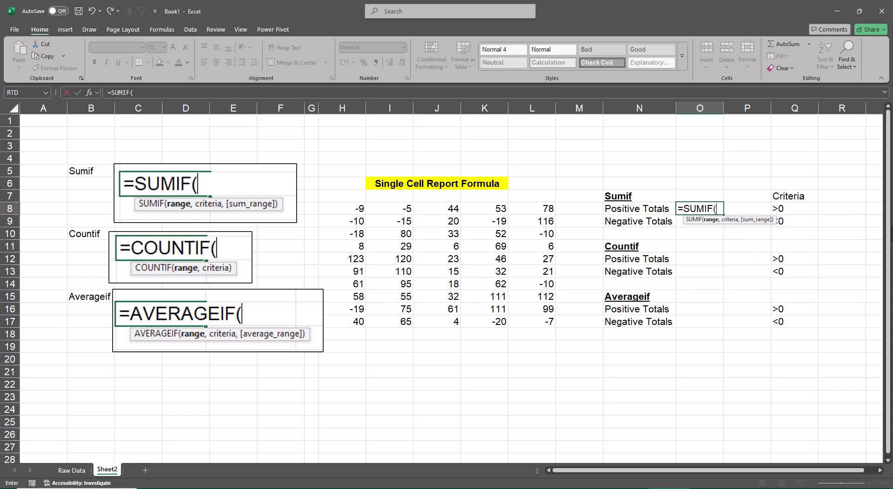
{"action": "key", "text": "ctrl+a"}
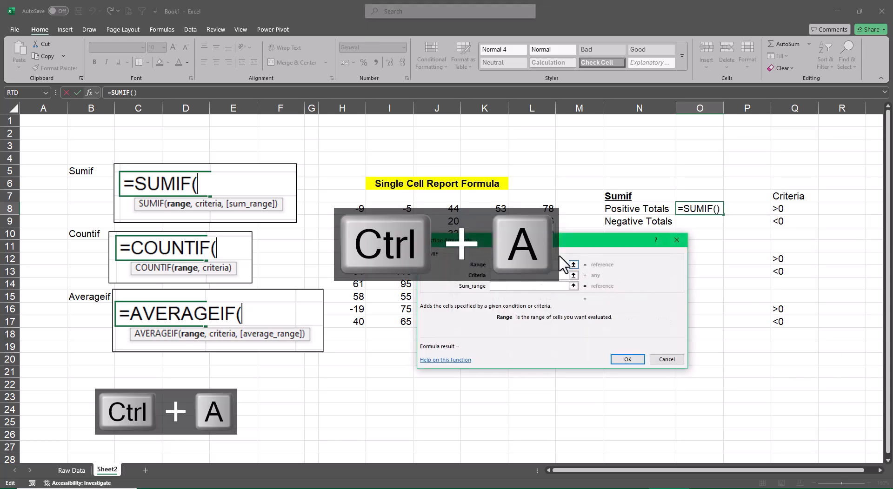
{"action": "left_click_drag", "start_coordinate": [543, 241], "coordinate": [464, 264]}
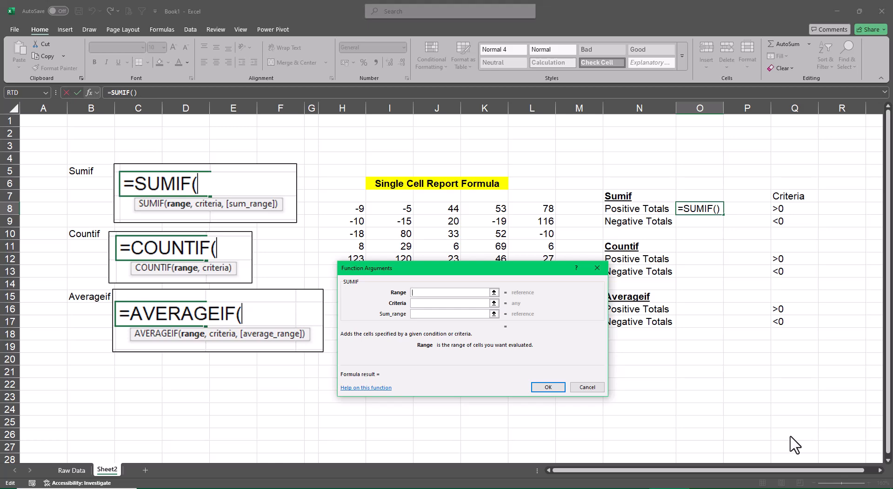
{"action": "left_click_drag", "start_coordinate": [440, 269], "coordinate": [150, 167]}
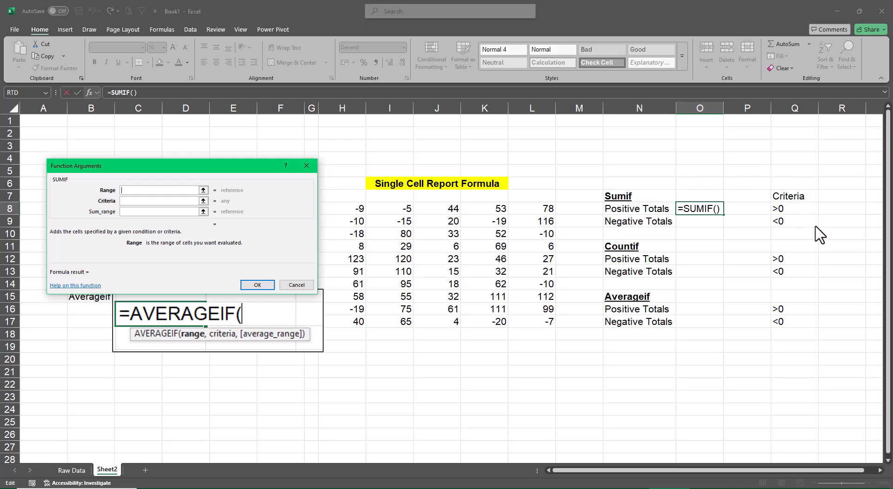
{"action": "left_click_drag", "start_coordinate": [179, 166], "coordinate": [192, 192]}
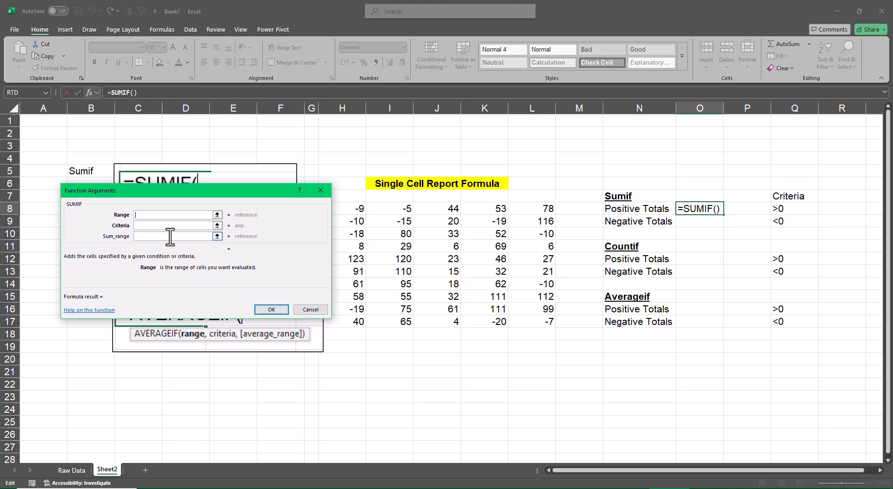
{"action": "key", "text": "Escape"}
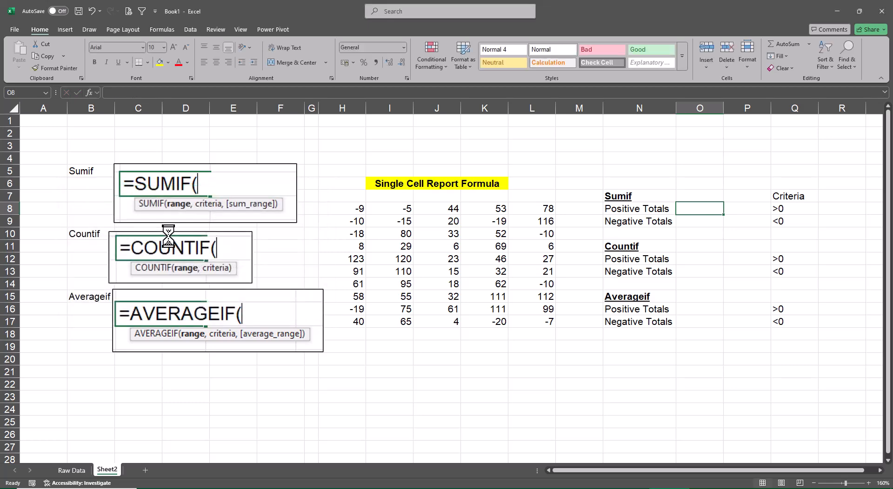
Begin a SUMIF formula in O8 for the Sumif block's Positive Totals.
{"action": "type", "text": "=sumif"}
{"action": "key", "text": "Tab"}
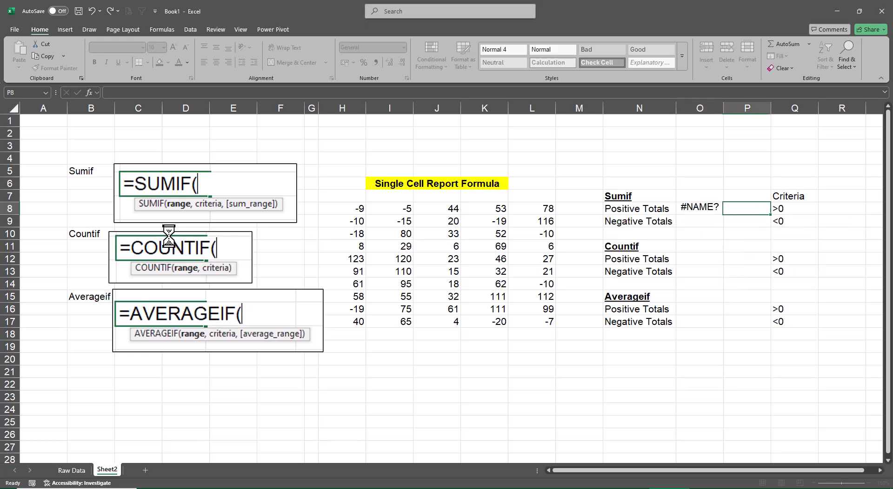
{"action": "key", "text": "Left"}
{"action": "key", "text": "F2"}
{"action": "key", "text": "Tab"}
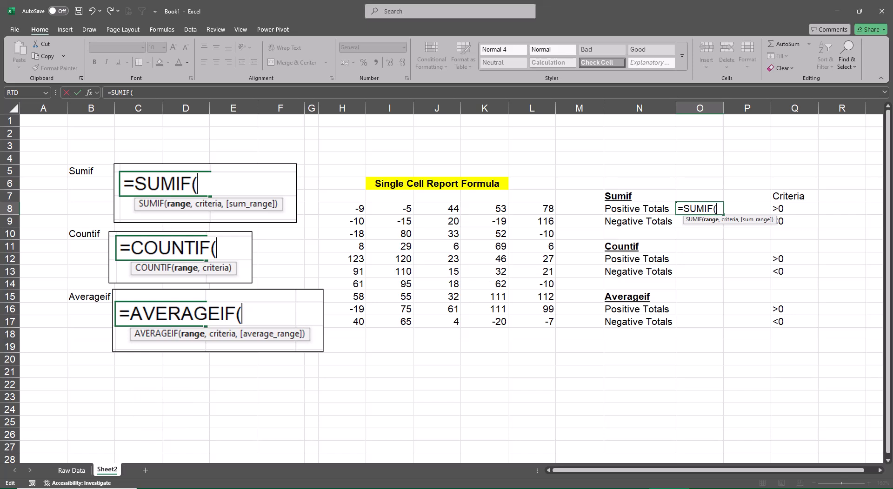
Launch Magnifier and enlarge the screen to 200%.
{"action": "key", "text": "super+s"}
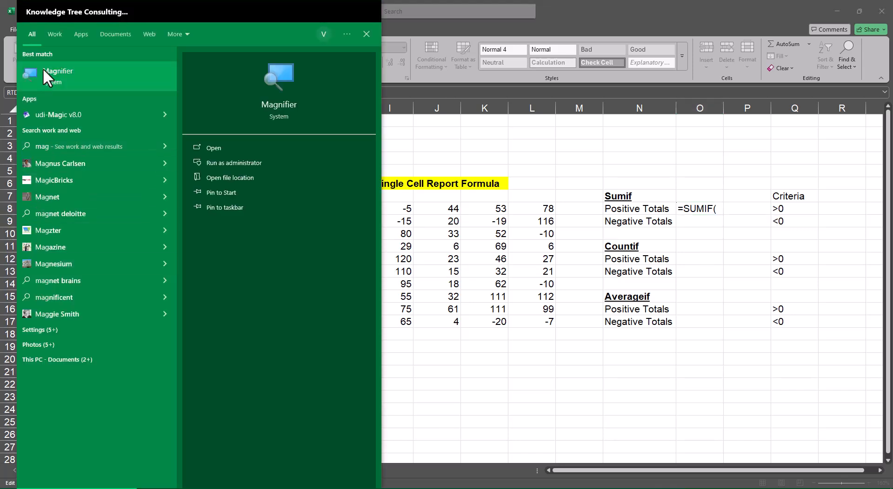
{"action": "left_click", "coordinate": [42, 68]}
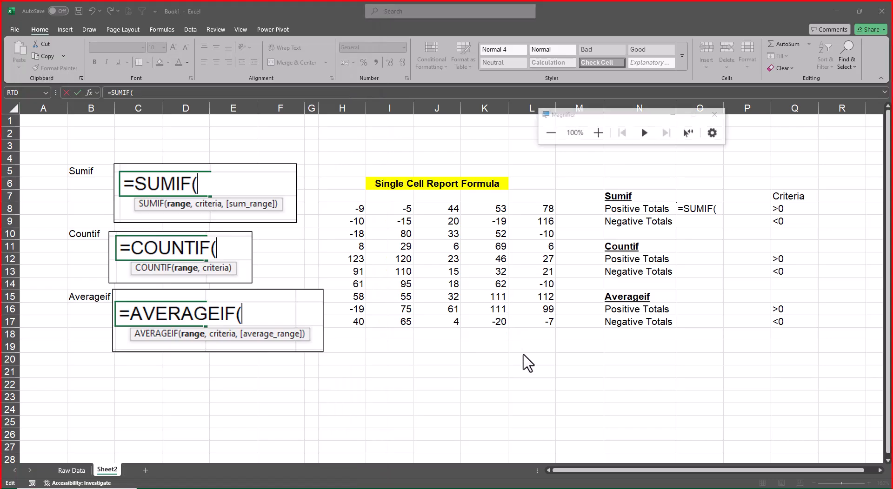
{"action": "left_click", "coordinate": [598, 134]}
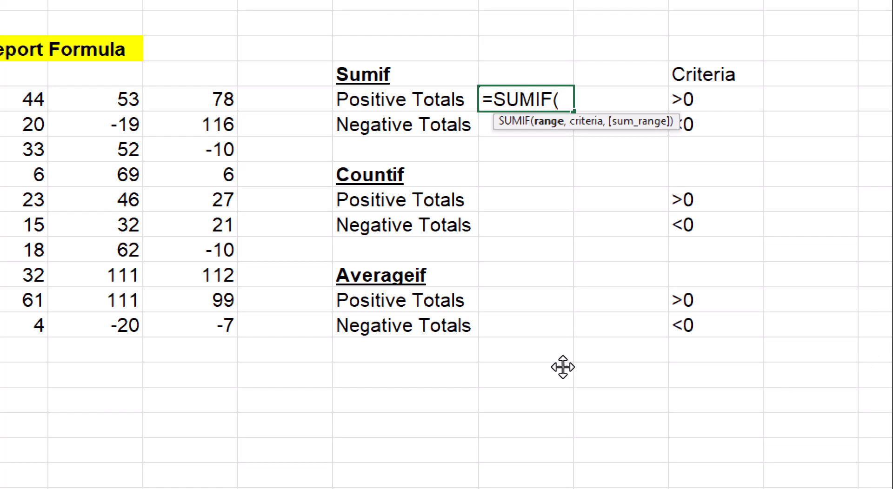
Complete the SUMIF formula in O8 with range H8:L17 and criteria Q8:Q9.
{"action": "left_click_drag", "start_coordinate": [348, 101], "coordinate": [514, 320]}
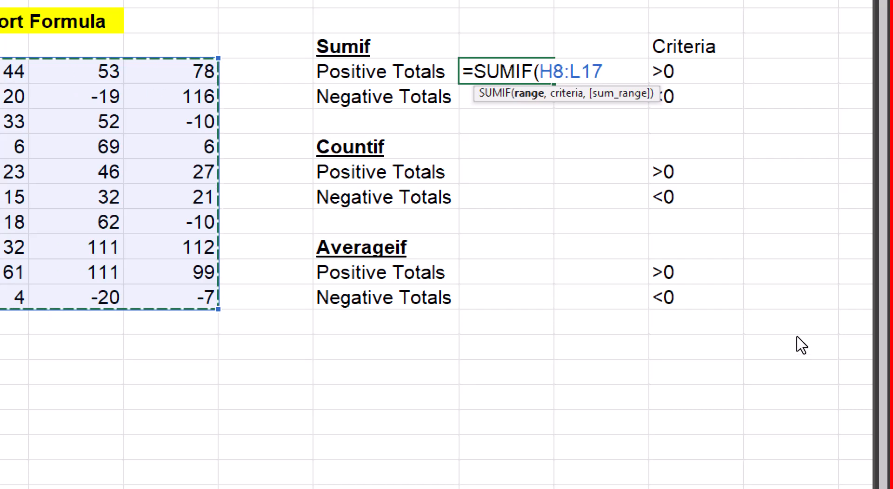
{"action": "type", "text": ","}
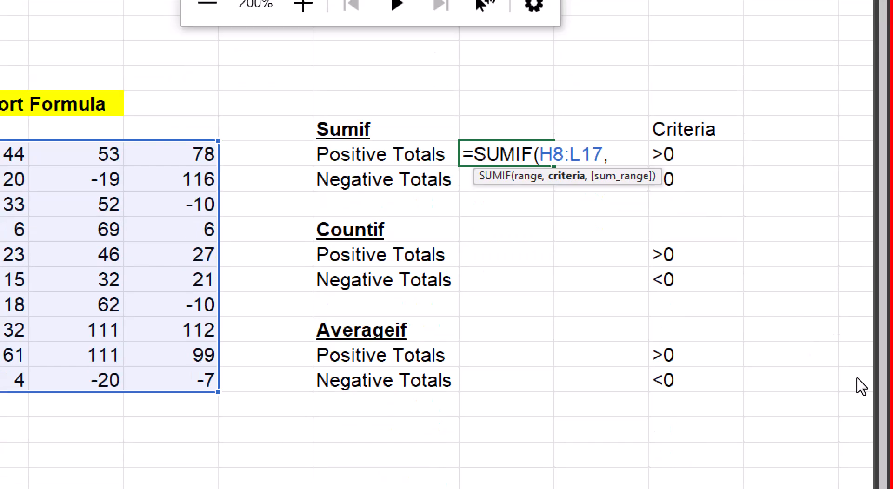
{"action": "left_click_drag", "start_coordinate": [689, 153], "coordinate": [688, 179]}
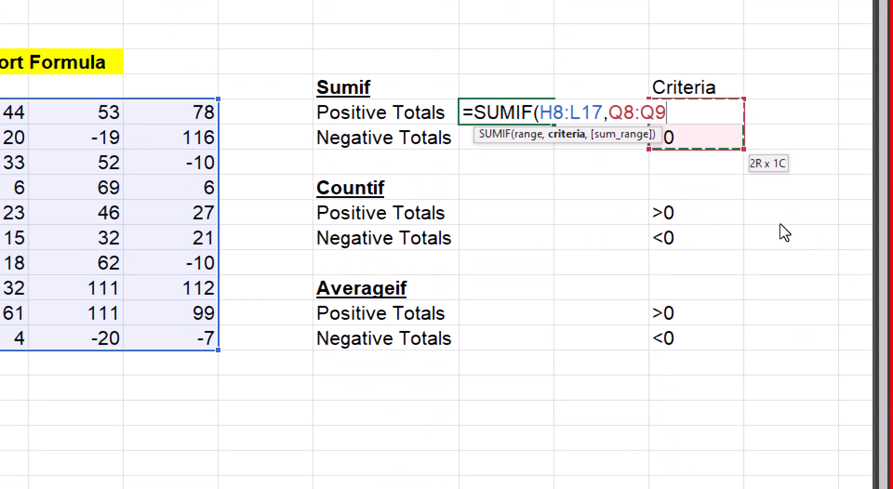
{"action": "type", "text": ")"}
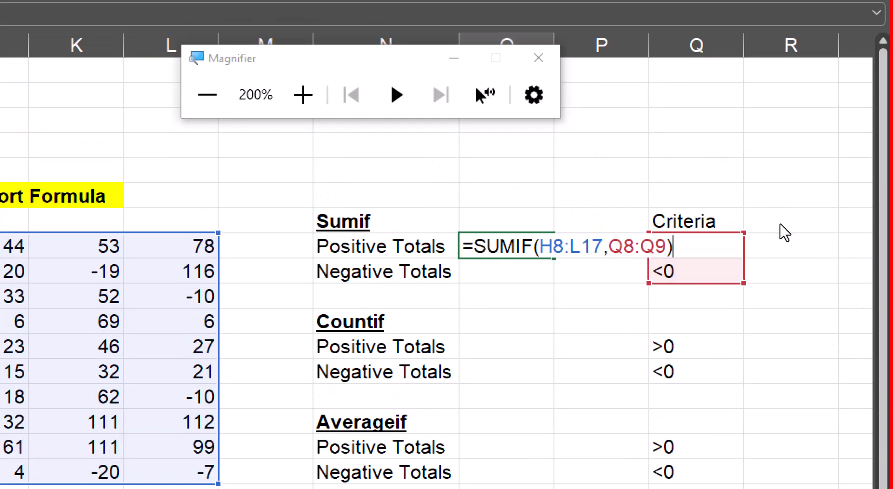
{"action": "key", "text": "Return"}
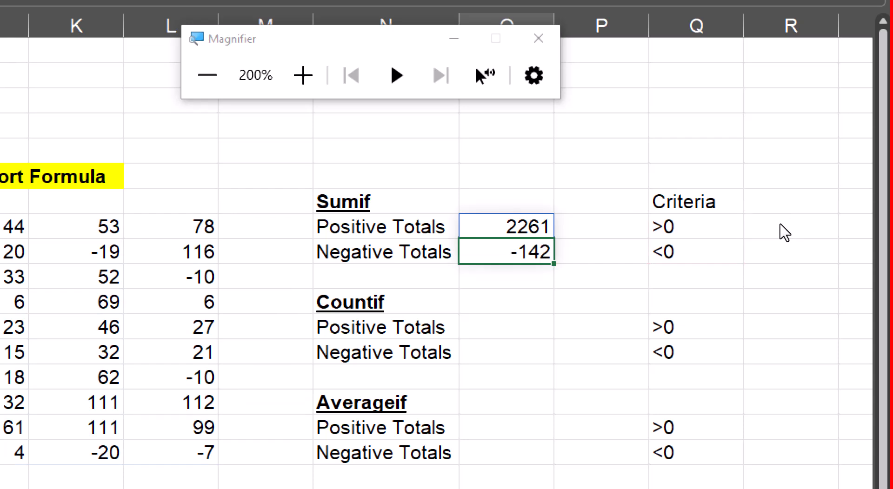
Review the SUMIF formula in O8 and its spilled cell O9 without changing them.
{"action": "key", "text": "Up"}
{"action": "key", "text": "F2"}
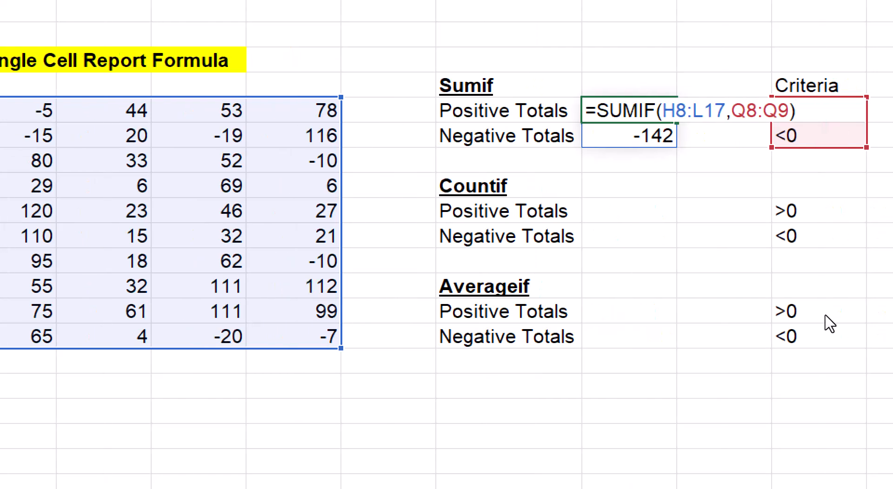
{"action": "key", "text": "ctrl+Return"}
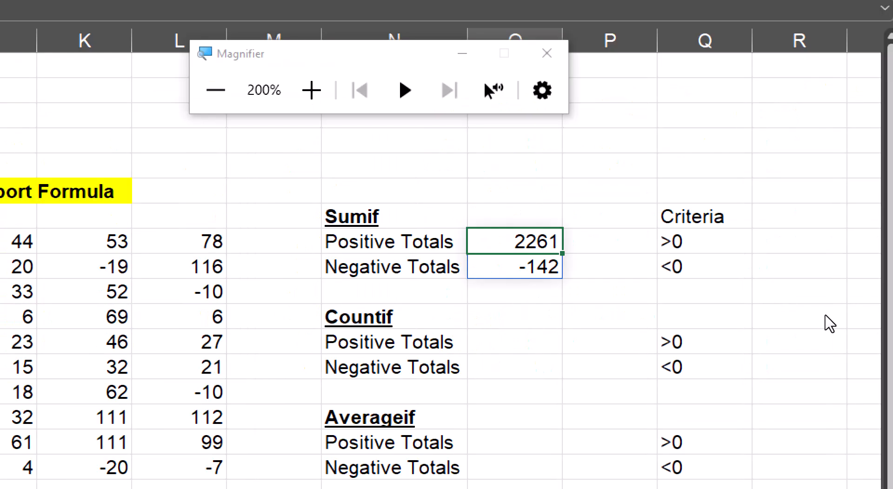
{"action": "key", "text": "Down"}
{"action": "key", "text": "F2"}
{"action": "key", "text": "ctrl+Return"}
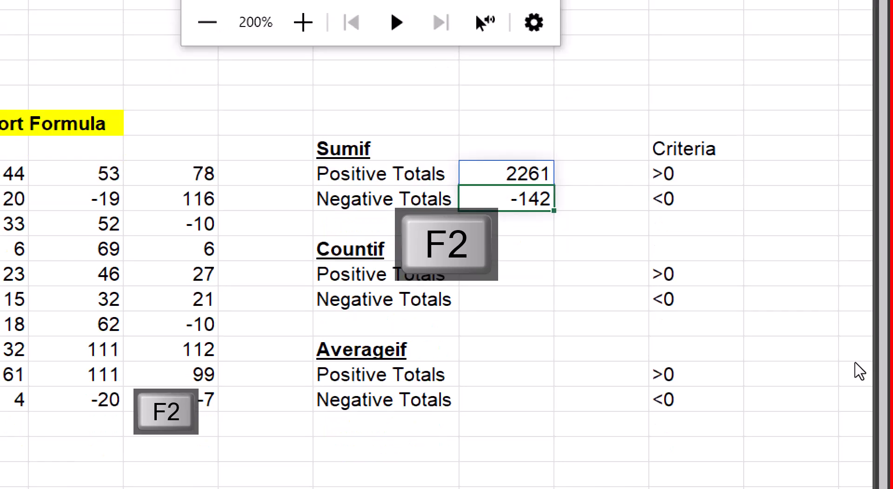
{"action": "key", "text": "Up"}
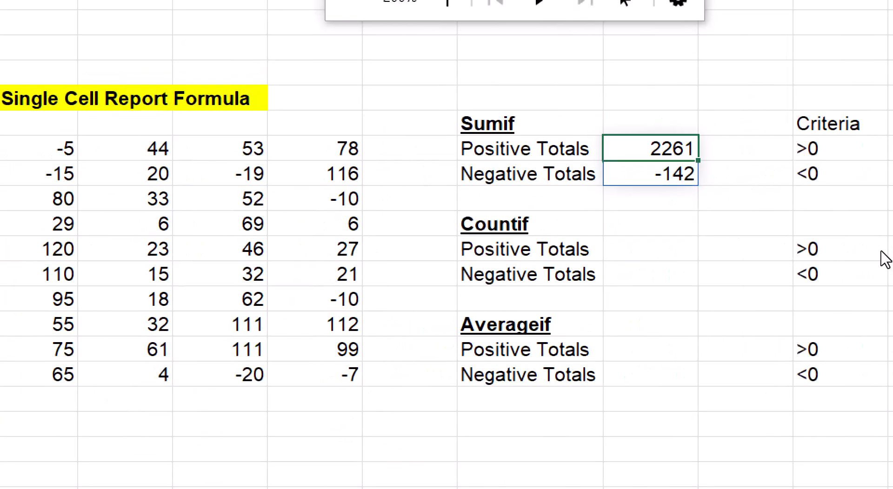
{"action": "key", "text": "F2"}
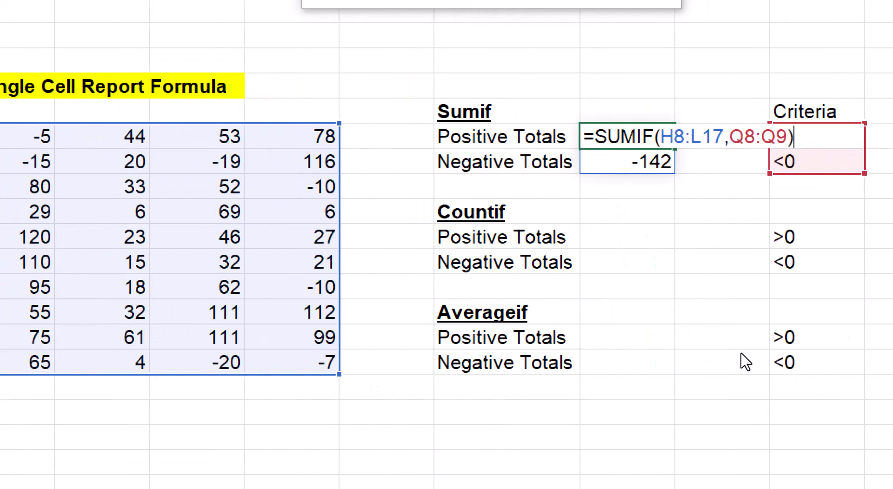
{"action": "key", "text": "Return"}
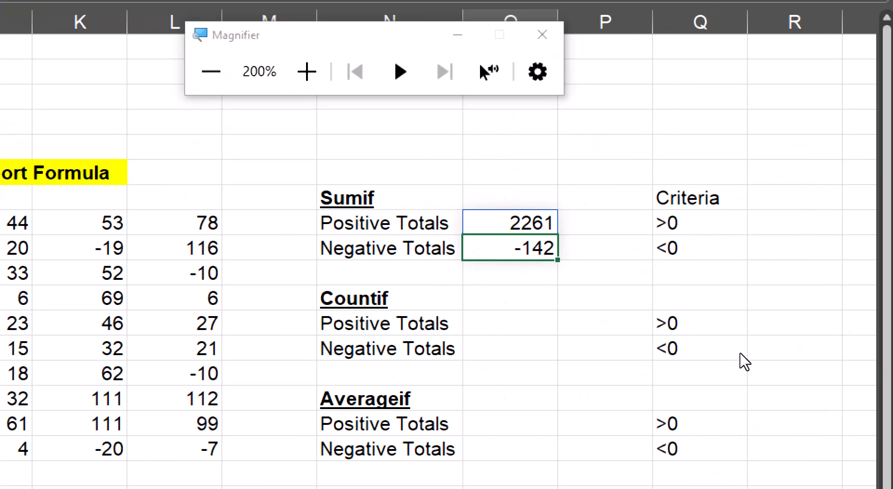
Return the screen magnification to 100% and recheck the range and criteria references of the SUMIF formula in O8.
{"action": "key", "text": "super+minus"}
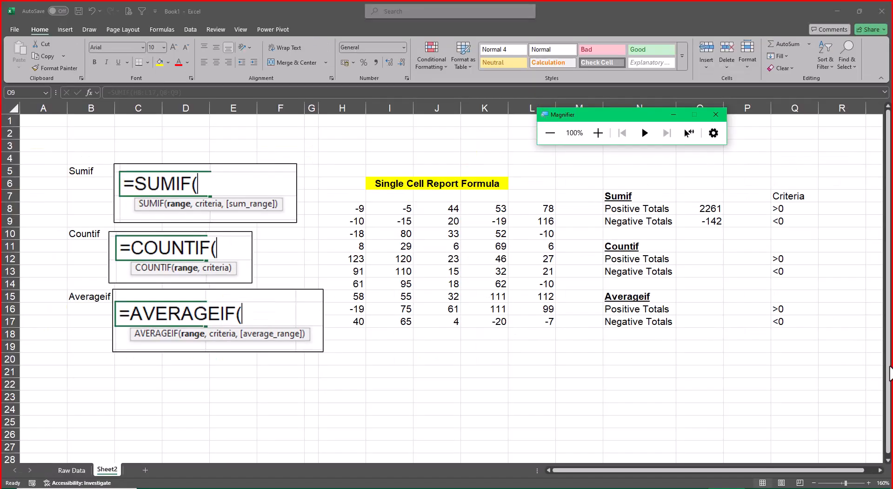
{"action": "key", "text": "BackSpace"}
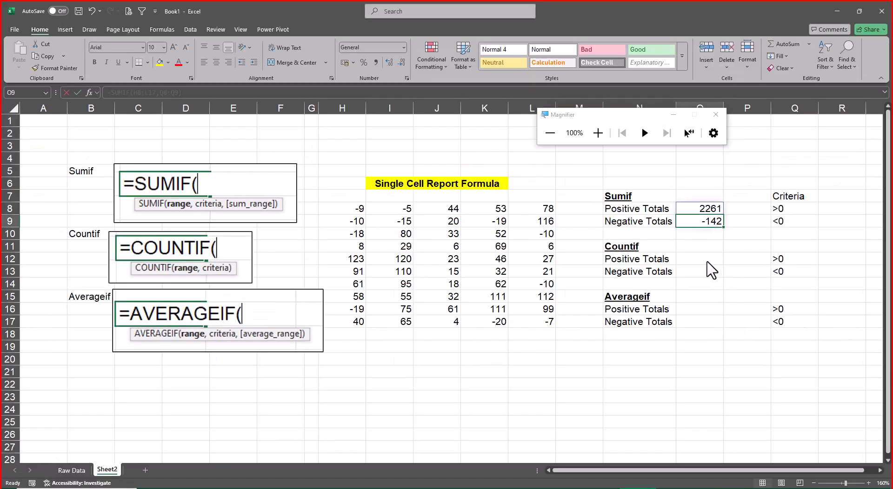
{"action": "key", "text": "Escape"}
{"action": "key", "text": "Down"}
{"action": "key", "text": "Down"}
{"action": "key", "text": "Down"}
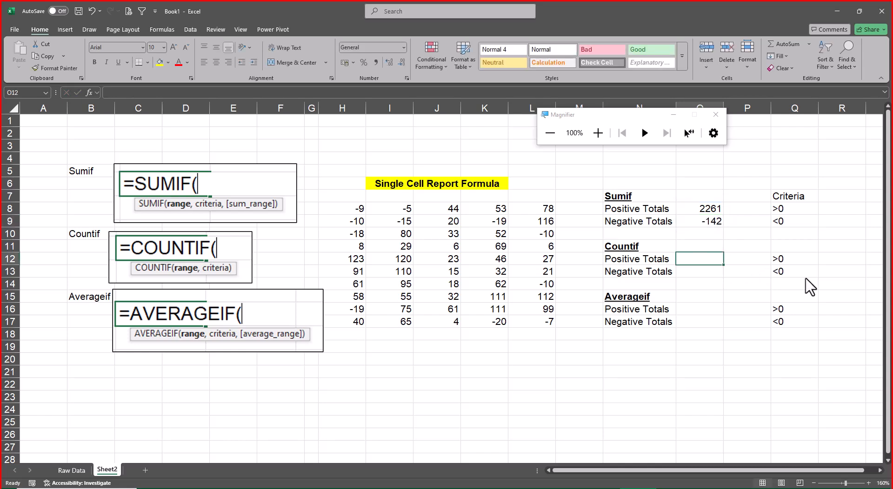
{"action": "key", "text": "Up"}
{"action": "key", "text": "Up"}
{"action": "key", "text": "Up"}
{"action": "key", "text": "Up"}
{"action": "key", "text": "F2"}
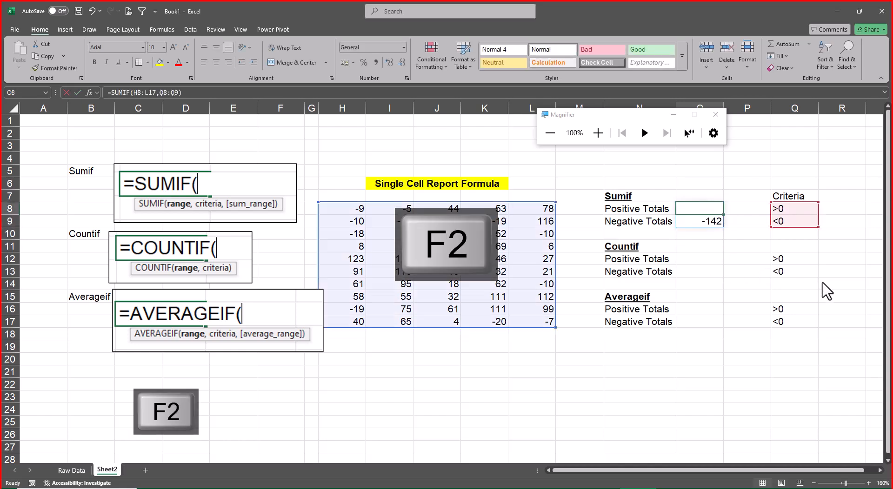
{"action": "key", "text": "Escape"}
Begin a COUNTIF formula in O12 for the Countif block's Positive Totals.
{"action": "key", "text": "Down"}
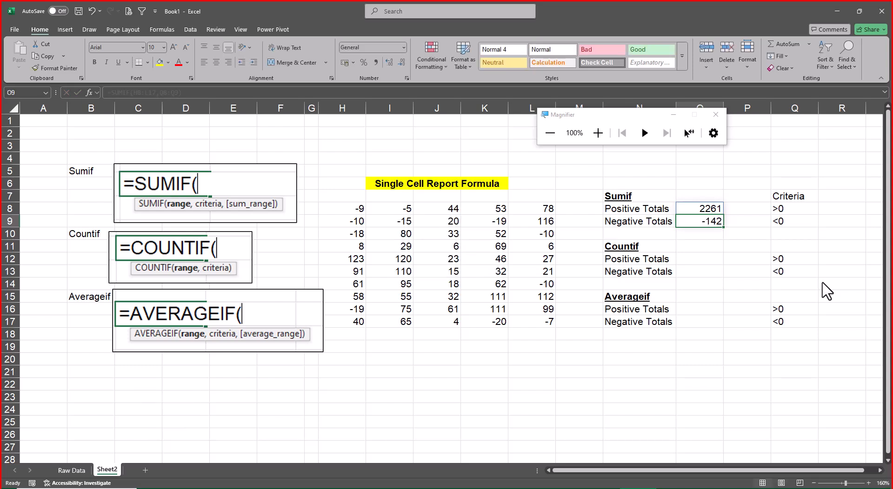
{"action": "key", "text": "Down"}
{"action": "key", "text": "Down"}
{"action": "key", "text": "Down"}
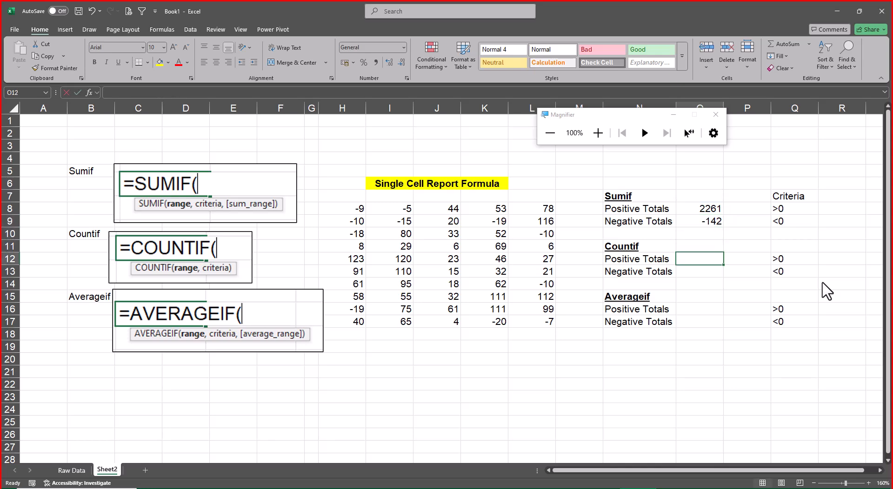
{"action": "type", "text": "=count"}
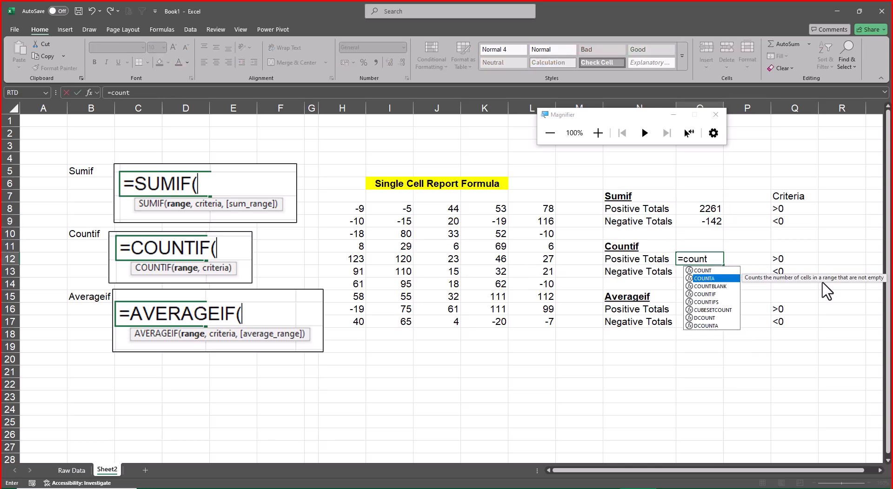
{"action": "key", "text": "Down"}
{"action": "key", "text": "Down"}
{"action": "key", "text": "Tab"}
Set the range argument of the COUNTIF formula in O12 to H8:L17.
{"action": "key", "text": "Left"}
{"action": "key", "text": "Left"}
{"action": "key", "text": "Left"}
{"action": "key", "text": "Left"}
{"action": "key", "text": "Left"}
{"action": "key", "text": "Left"}
{"action": "key", "text": "Left"}
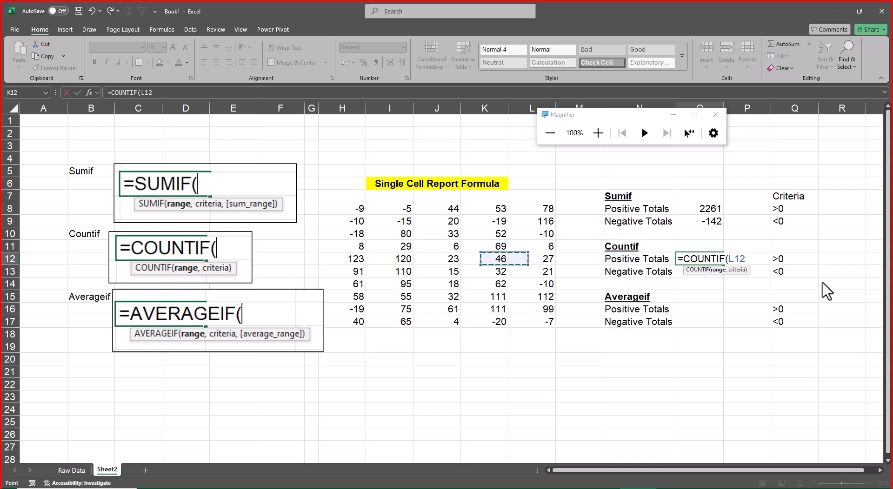
{"action": "key", "text": "Up"}
{"action": "key", "text": "Up"}
{"action": "key", "text": "Up"}
{"action": "key", "text": "Up"}
{"action": "key", "text": "ctrl+shift+Right"}
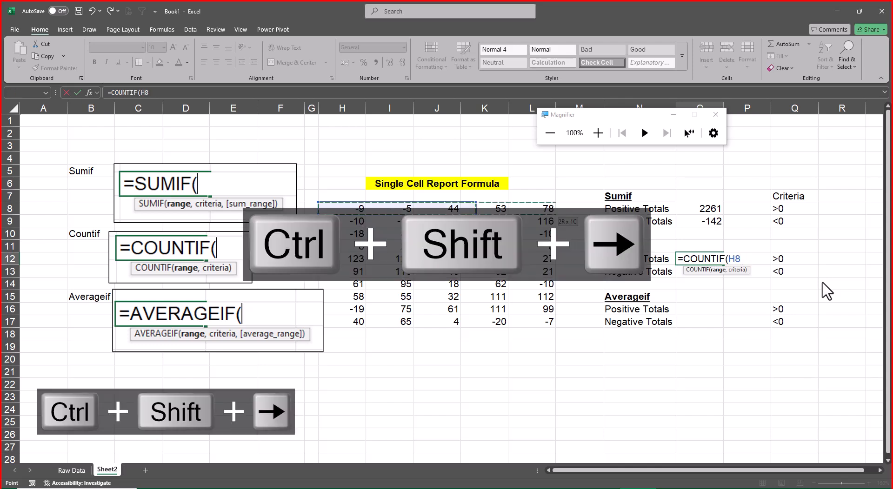
{"action": "key", "text": "ctrl+shift+Down"}
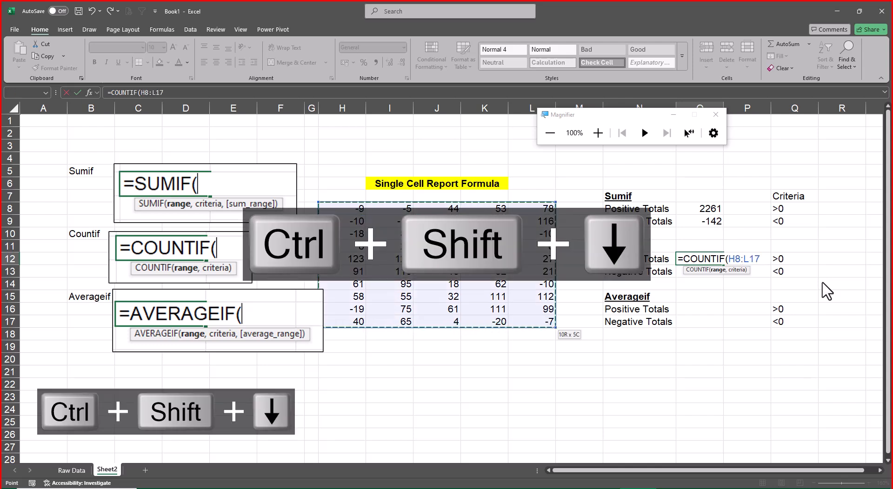
Add Q12:Q13 as the criteria argument and enter the COUNTIF formula in O12.
{"action": "type", "text": ","}
{"action": "key", "text": "Right"}
{"action": "key", "text": "Right"}
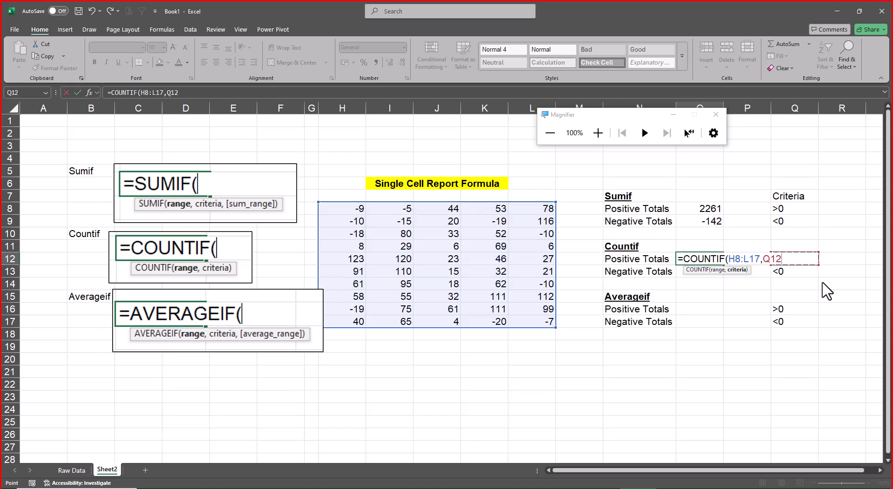
{"action": "key", "text": "shift+Down"}
{"action": "key", "text": "Return"}
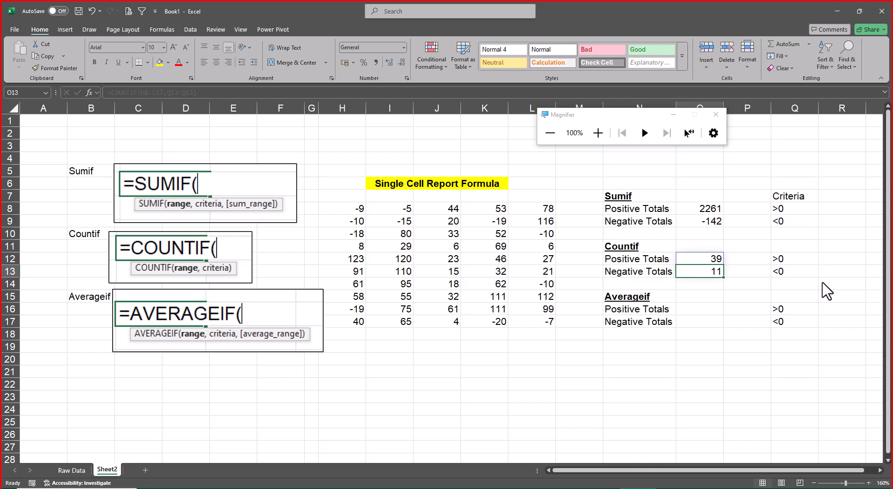
Begin an AVERAGEIF formula in O16 with H8:L17 as its range.
{"action": "key", "text": "Down"}
{"action": "key", "text": "Down"}
{"action": "key", "text": "Down"}
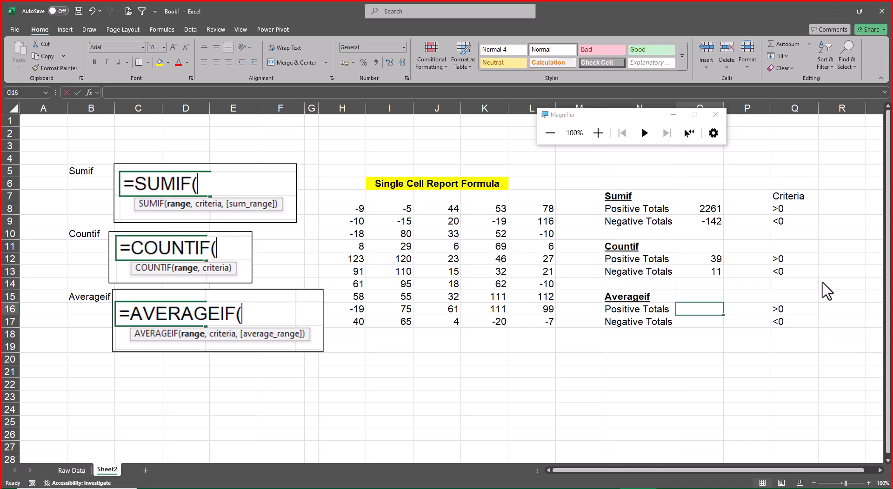
{"action": "type", "text": "=averageif("}
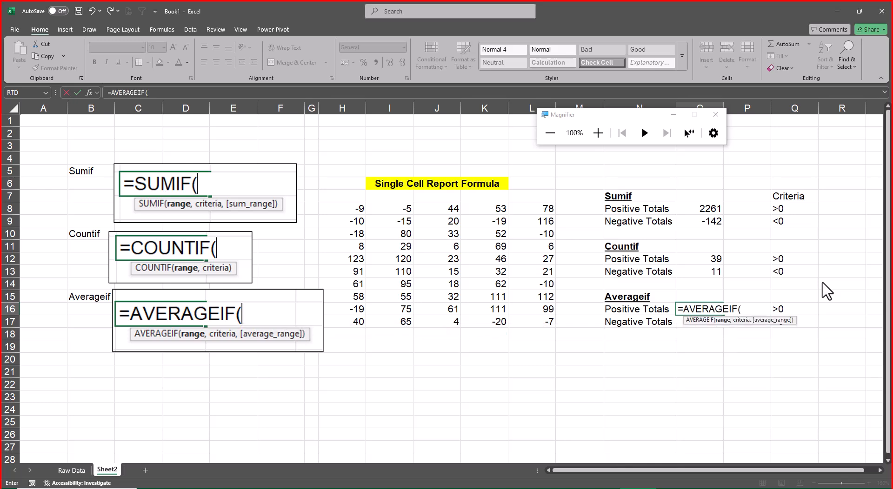
{"action": "key", "text": "Left"}
{"action": "key", "text": "Left"}
{"action": "key", "text": "Left"}
{"action": "key", "text": "Down"}
{"action": "key", "text": "ctrl+shift+Up"}
{"action": "key", "text": "ctrl+shift+Left"}
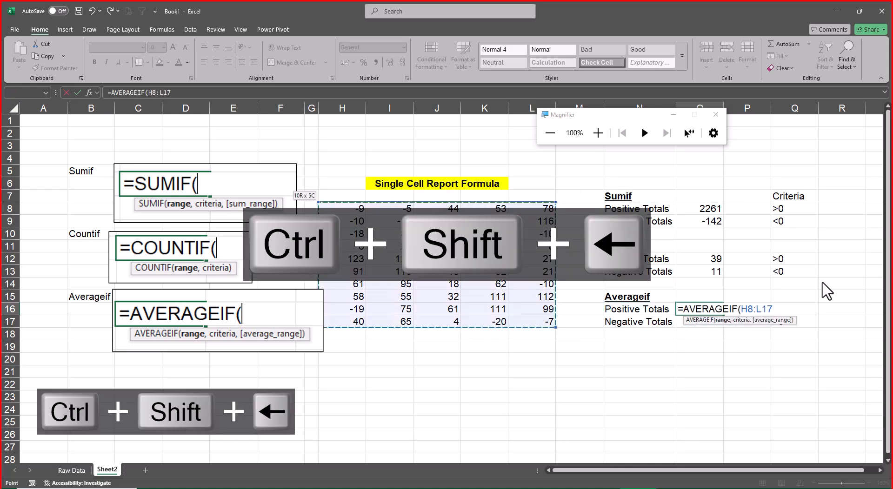
Add Q16:Q17 as the criteria argument and enter the AVERAGEIF formula in O16.
{"action": "type", "text": ","}
{"action": "key", "text": "Right"}
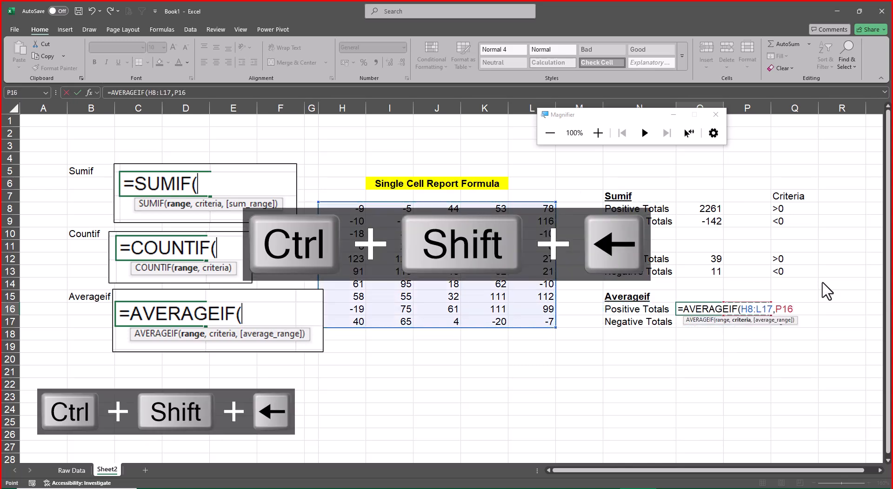
{"action": "key", "text": "Right"}
{"action": "key", "text": "ctrl+shift+Down"}
{"action": "type", "text": ")"}
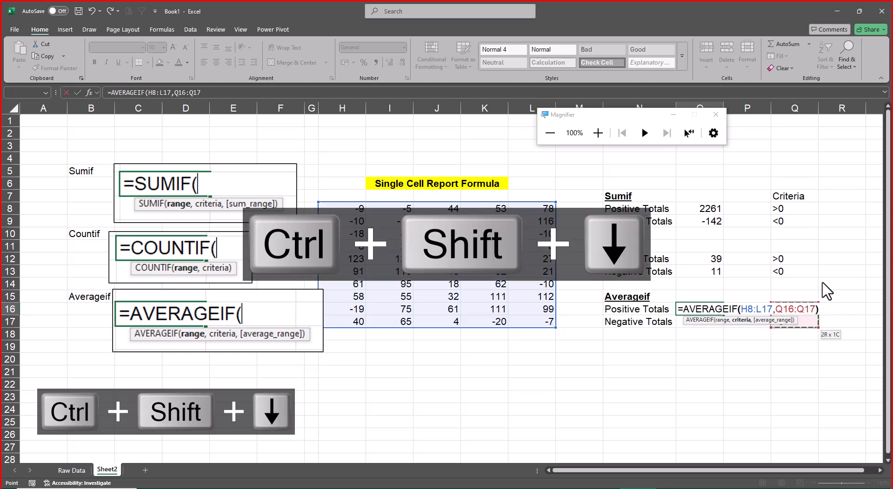
{"action": "key", "text": "Return"}
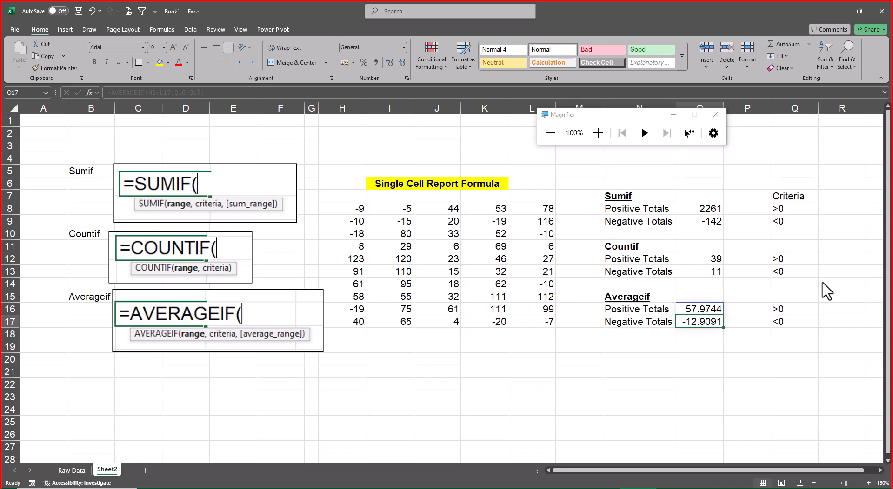
Insert six blank rows above the header row of the Raw Data sheet.
{"action": "key", "text": "ctrl+Page_Up"}
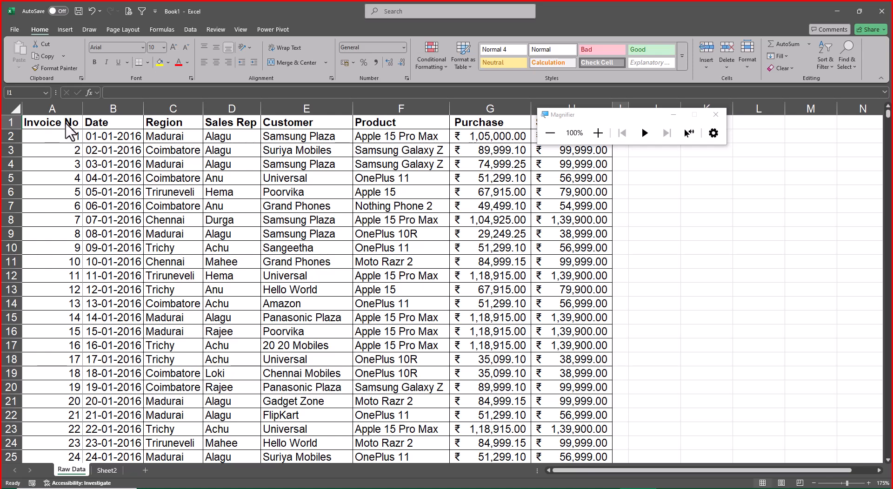
{"action": "left_click", "coordinate": [70, 132]}
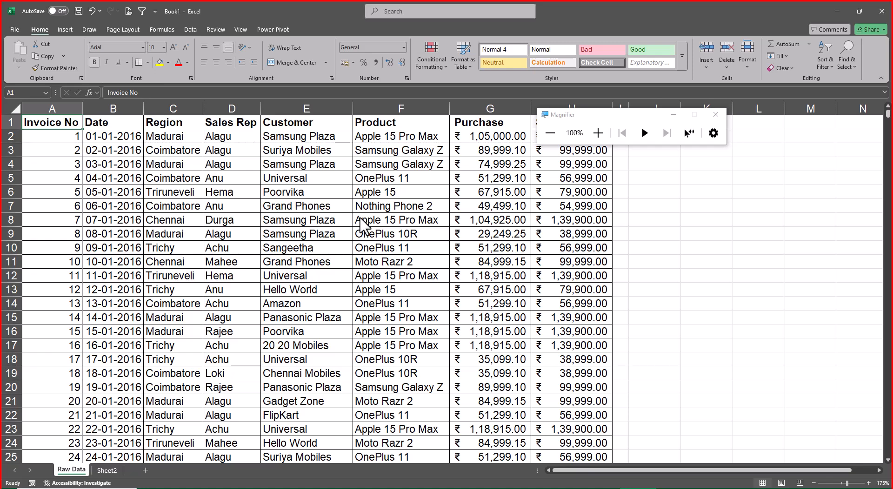
{"action": "key", "text": "shift+space"}
{"action": "key", "text": "ctrl+plus"}
{"action": "key", "text": "ctrl+plus"}
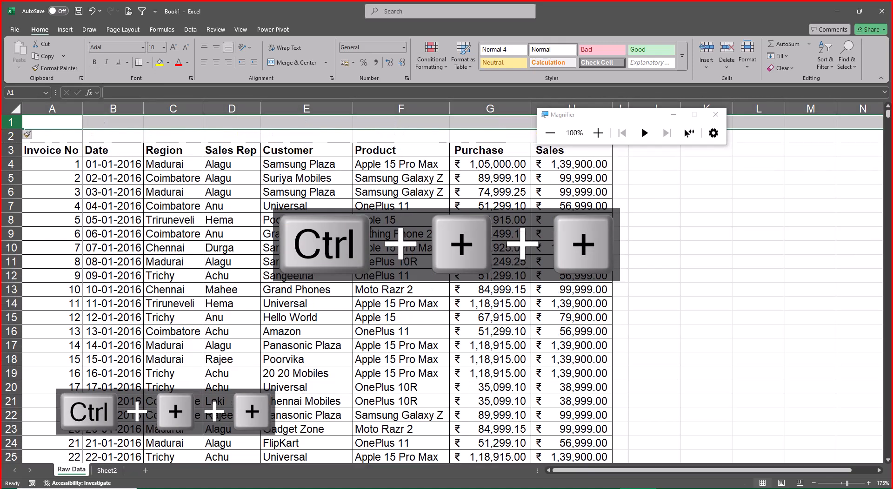
{"action": "key", "text": "ctrl+plus"}
{"action": "key", "text": "ctrl+plus"}
{"action": "key", "text": "ctrl+plus"}
{"action": "key", "text": "ctrl+plus"}
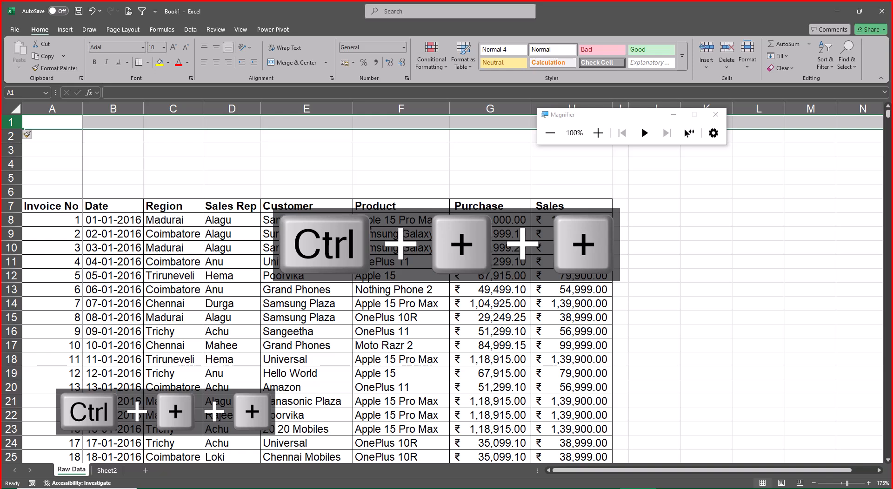
Copy the Sales Rep header and the first name below it from D7:D8 into D1:D2.
{"action": "key", "text": "Down"}
{"action": "key", "text": "Down"}
{"action": "key", "text": "Down"}
{"action": "key", "text": "Down"}
{"action": "key", "text": "Down"}
{"action": "key", "text": "Right"}
{"action": "key", "text": "Right"}
{"action": "key", "text": "Right"}
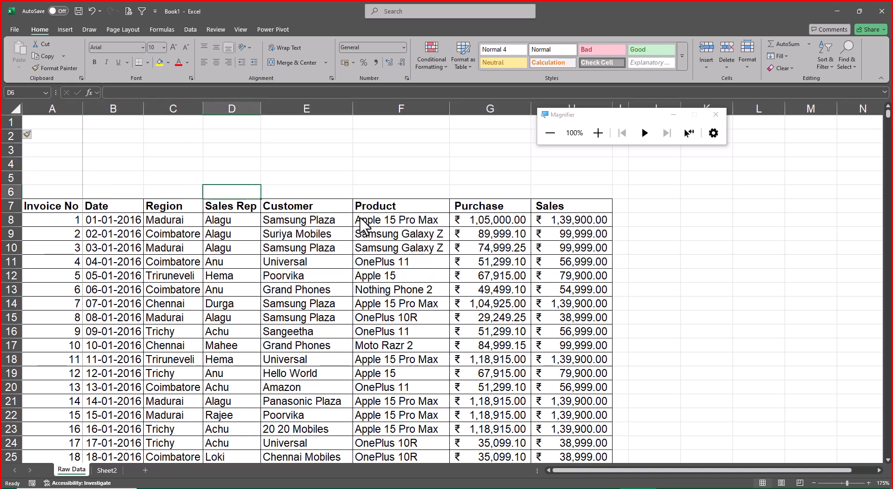
{"action": "key", "text": "Down"}
{"action": "key", "text": "shift+Down"}
{"action": "key", "text": "ctrl+c"}
{"action": "key", "text": "Up"}
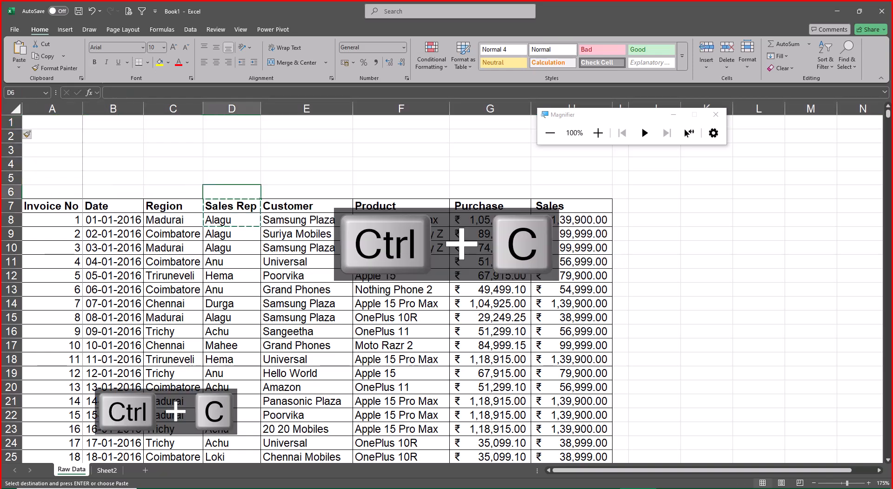
{"action": "key", "text": "Up"}
{"action": "key", "text": "Up"}
{"action": "key", "text": "Up"}
{"action": "key", "text": "Up"}
{"action": "key", "text": "Up"}
{"action": "key", "text": "ctrl+v"}
{"action": "key", "text": "Escape"}
Enter the headings Total Sales in E1 and No of Sales in F1.
{"action": "key", "text": "Right"}
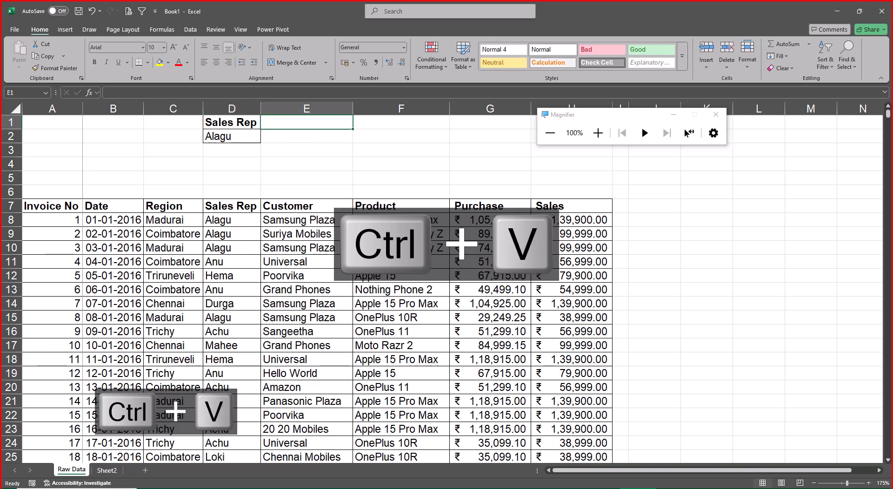
{"action": "type", "text": "Total Sales"}
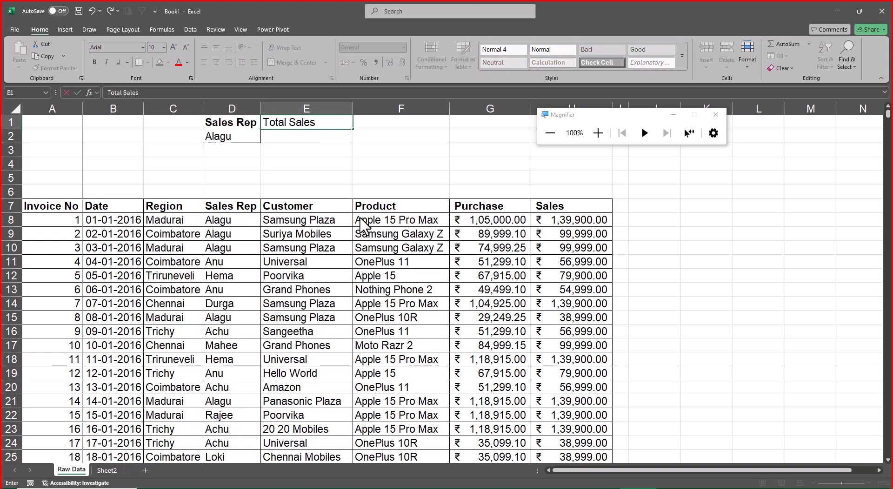
{"action": "key", "text": "Right"}
{"action": "type", "text": "No"}
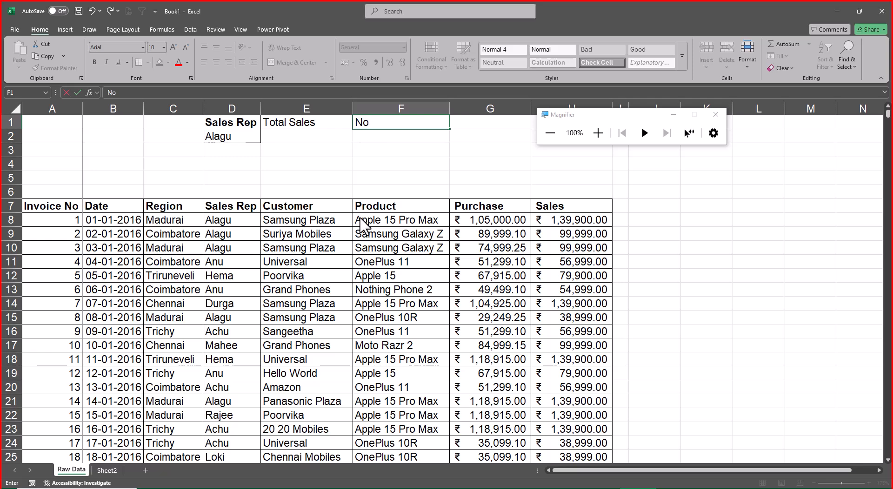
{"action": "type", "text": " pf"}
{"action": "key", "text": "BackSpace"}
{"action": "type", "text": "pf"}
{"action": "key", "text": "BackSpace"}
{"action": "key", "text": "BackSpace"}
{"action": "key", "text": "BackSpace"}
{"action": "type", "text": "of Sales"}
Enter the heading Avg Sales in G1.
{"action": "key", "text": "Tab"}
{"action": "type", "text": "Avg"}
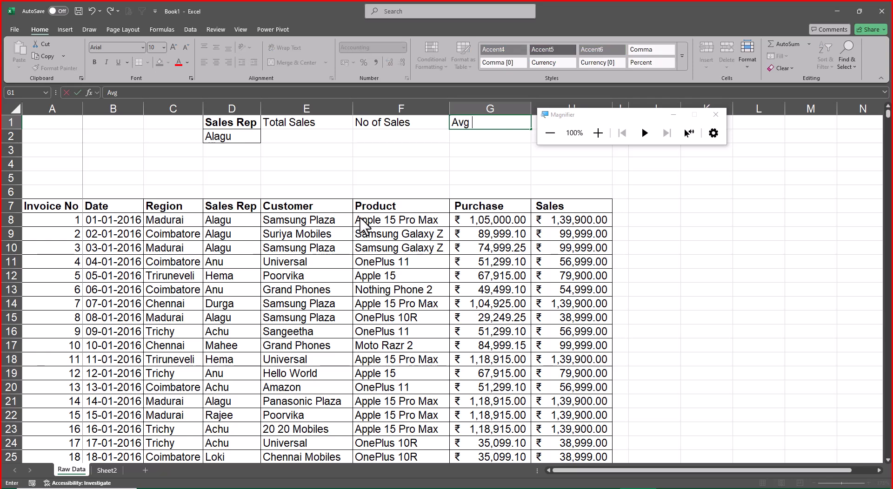
{"action": "type", "text": " Sa;es"}
{"action": "key", "text": "BackSpace"}
{"action": "key", "text": "BackSpace"}
{"action": "key", "text": "BackSpace"}
{"action": "type", "text": "les"}
{"action": "key", "text": "Return"}
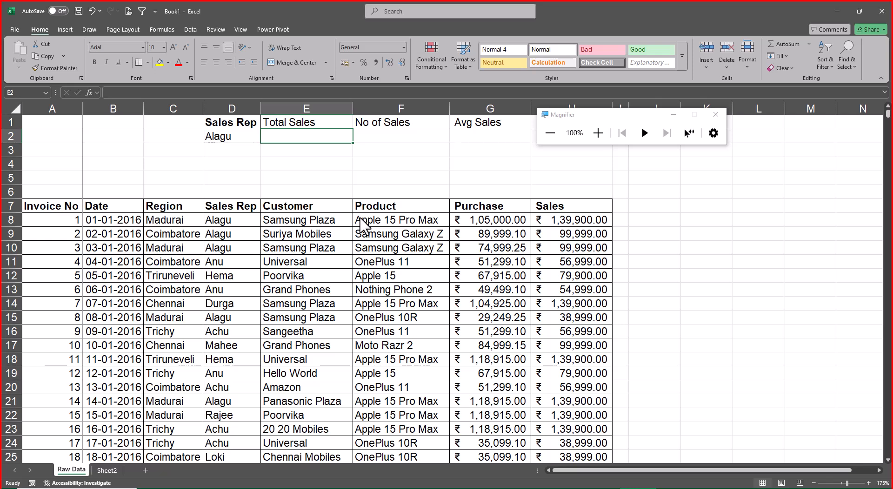
{"action": "key", "text": "ctrl+Page_Down"}
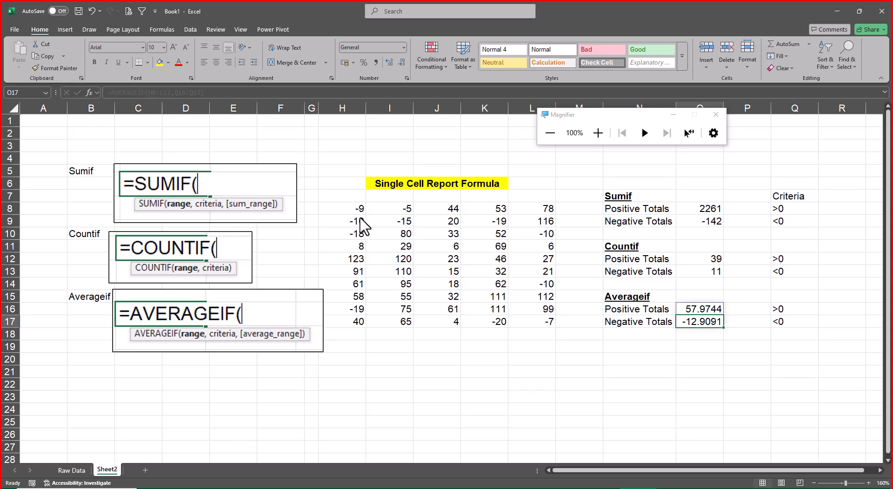
{"action": "key", "text": "ctrl+Page_Up"}
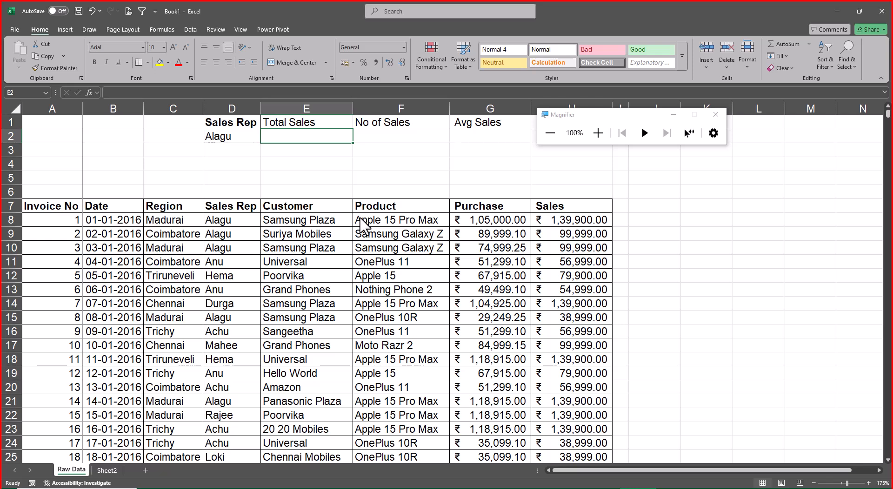
Create named ranges from the top row of the whole Raw Data table, A7:H3295.
{"action": "key", "text": "Down"}
{"action": "key", "text": "Down"}
{"action": "key", "text": "Down"}
{"action": "key", "text": "Down"}
{"action": "key", "text": "Down"}
{"action": "key", "text": "ctrl+Left"}
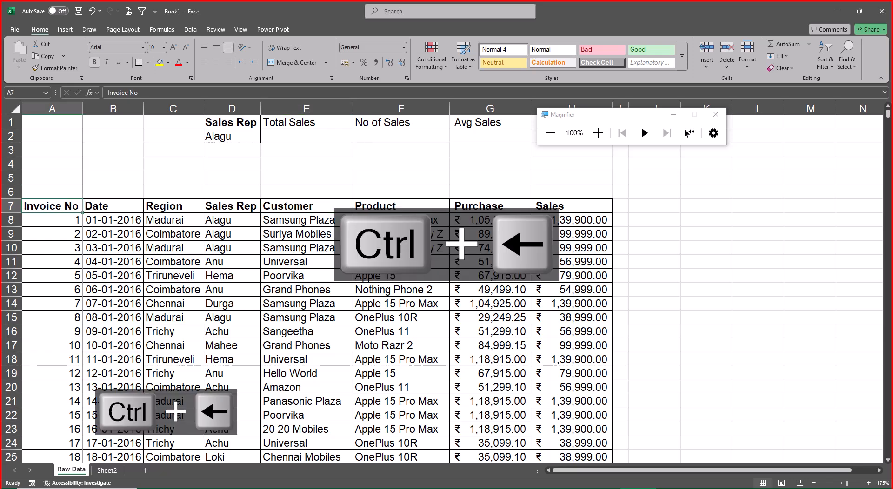
{"action": "key", "text": "ctrl+shift+Right"}
{"action": "key", "text": "ctrl+shift+Down"}
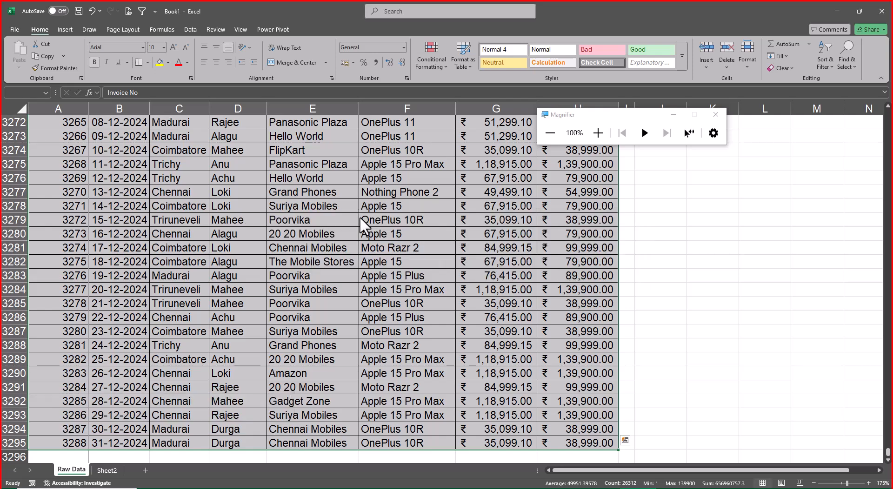
{"action": "key", "text": "ctrl+shift+F3"}
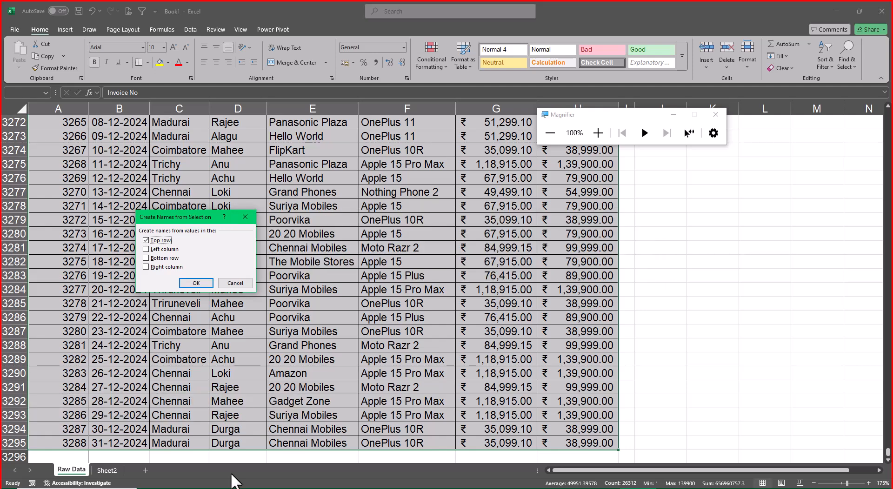
{"action": "left_click_drag", "start_coordinate": [191, 214], "coordinate": [710, 244]}
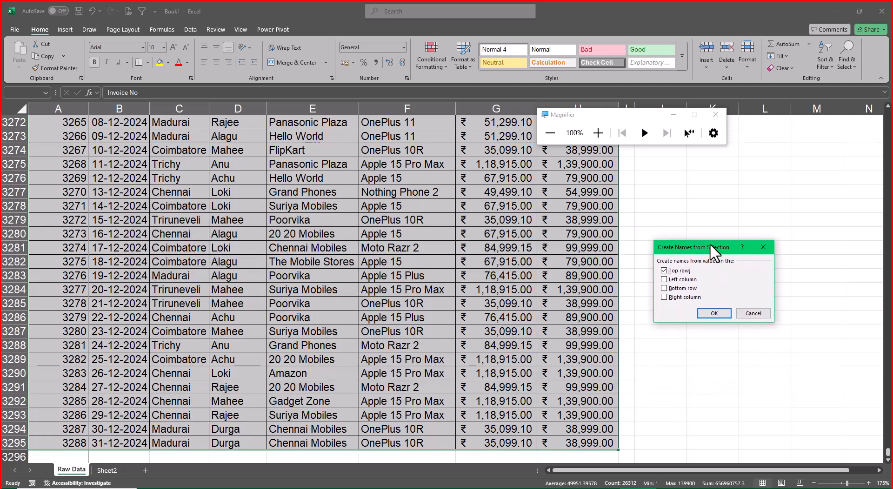
{"action": "left_click", "coordinate": [713, 312]}
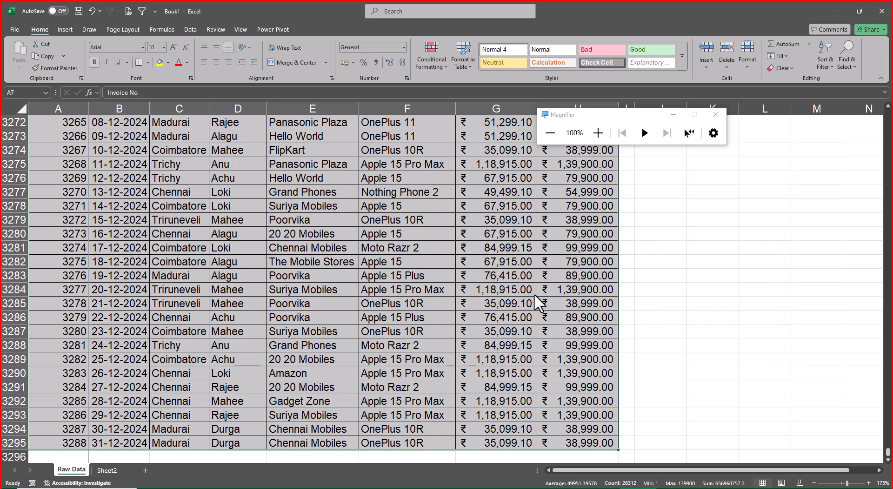
Review the workbook's defined names and their references in the Name Manager.
{"action": "key", "text": "ctrl+Up"}
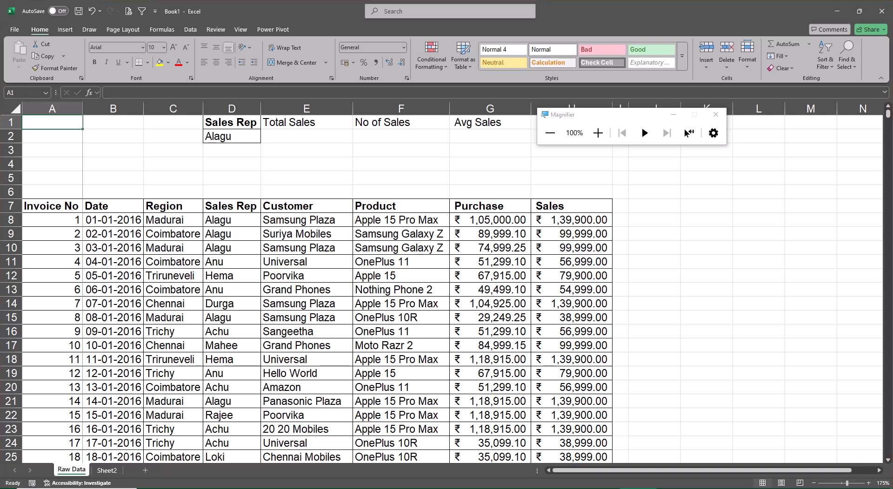
{"action": "left_click", "coordinate": [166, 28]}
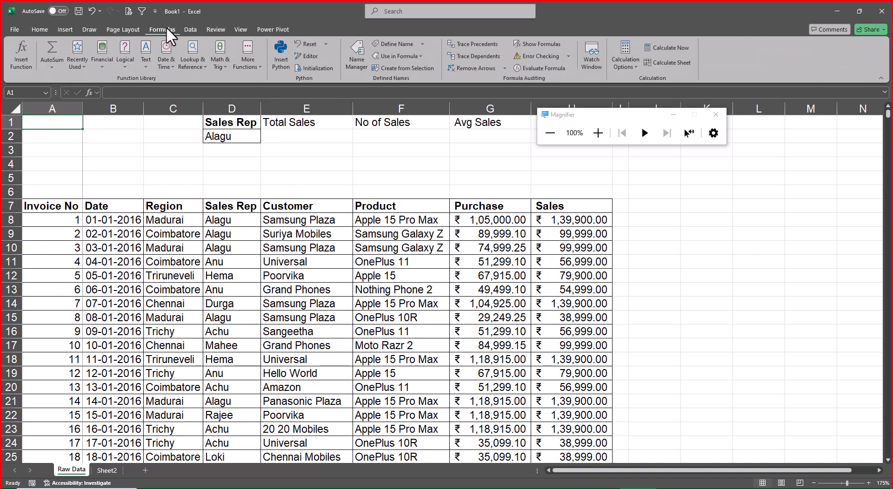
{"action": "left_click", "coordinate": [358, 55]}
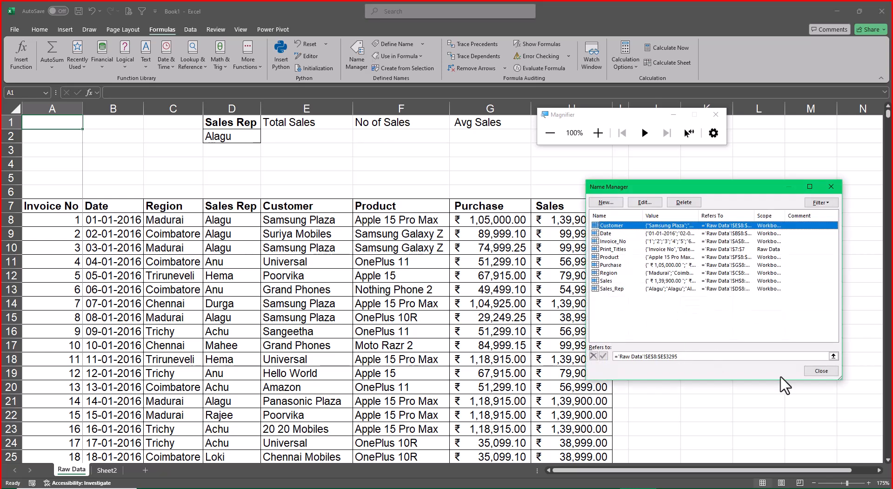
{"action": "left_click", "coordinate": [821, 370]}
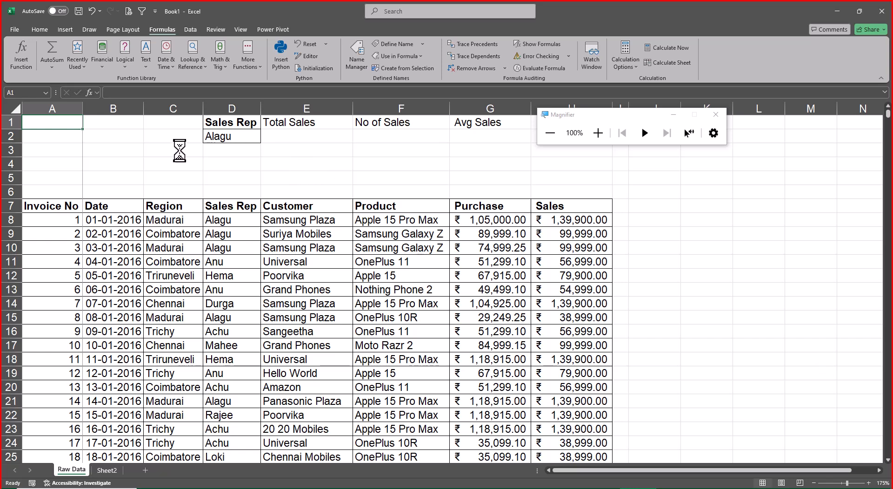
Enter a FORMULATEXT formula in B4 that refers to cell E2.
{"action": "left_click", "coordinate": [149, 158]}
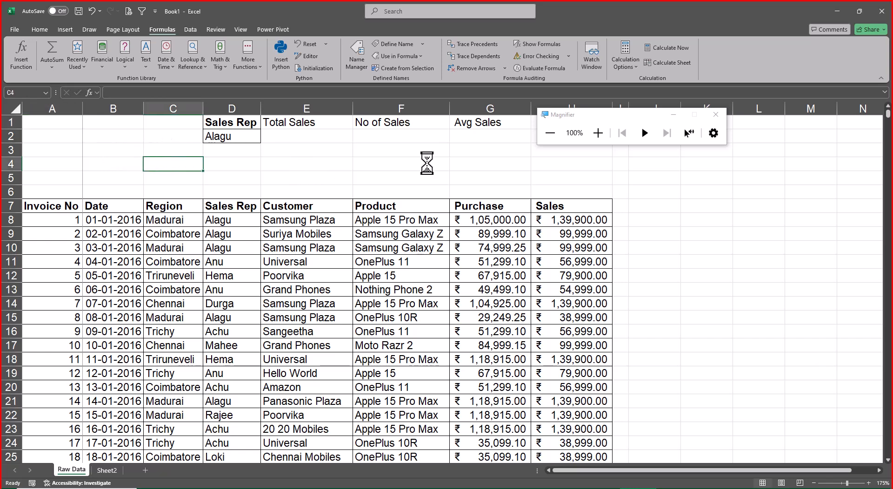
{"action": "key", "text": "Left"}
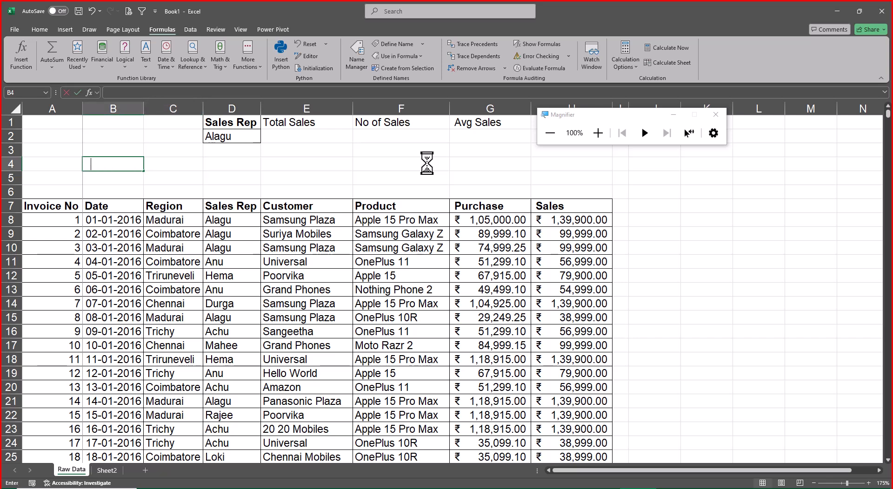
{"action": "type", "text": "=form"}
{"action": "key", "text": "Tab"}
{"action": "key", "text": "Up"}
{"action": "key", "text": "Up"}
{"action": "key", "text": "Right"}
{"action": "key", "text": "Right"}
{"action": "key", "text": "Right"}
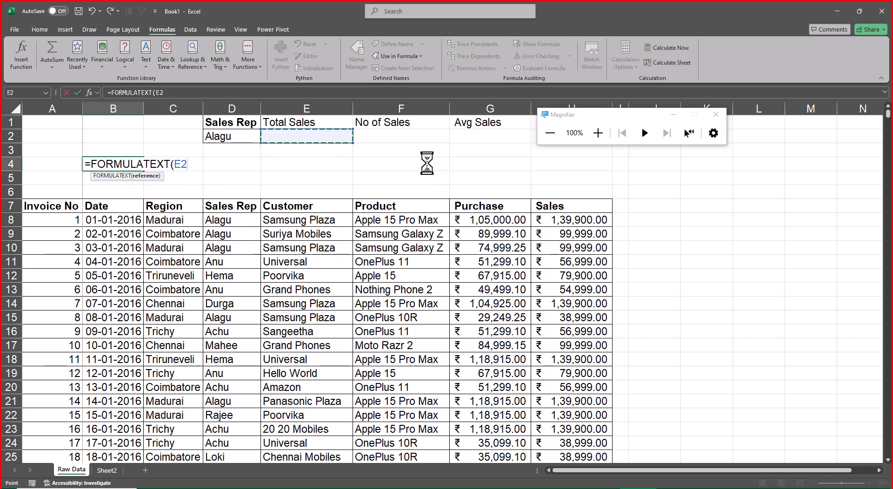
{"action": "key", "text": "Return"}
Fill B4:F5 yellow, merge and center it, and make its text bold and vertically centered.
{"action": "key", "text": "Up"}
{"action": "key", "text": "shift+Right"}
{"action": "key", "text": "shift+Right"}
{"action": "key", "text": "shift+Right"}
{"action": "key", "text": "shift+Right"}
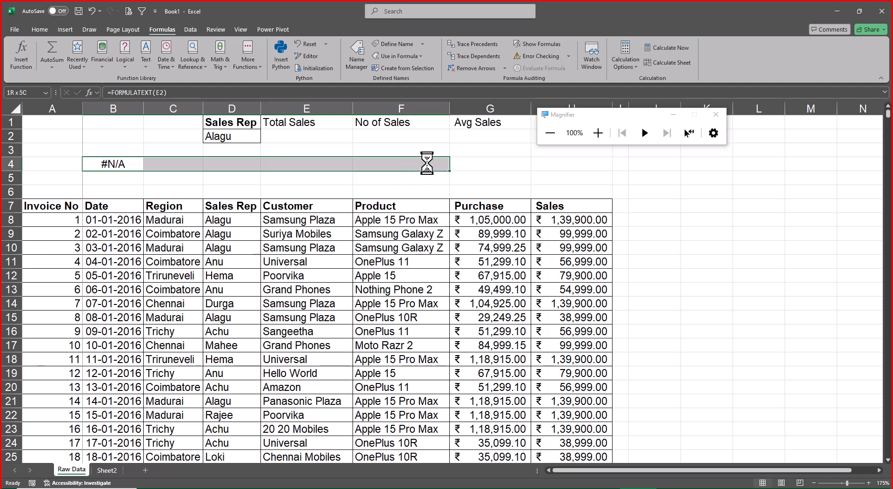
{"action": "key", "text": "shift+Down"}
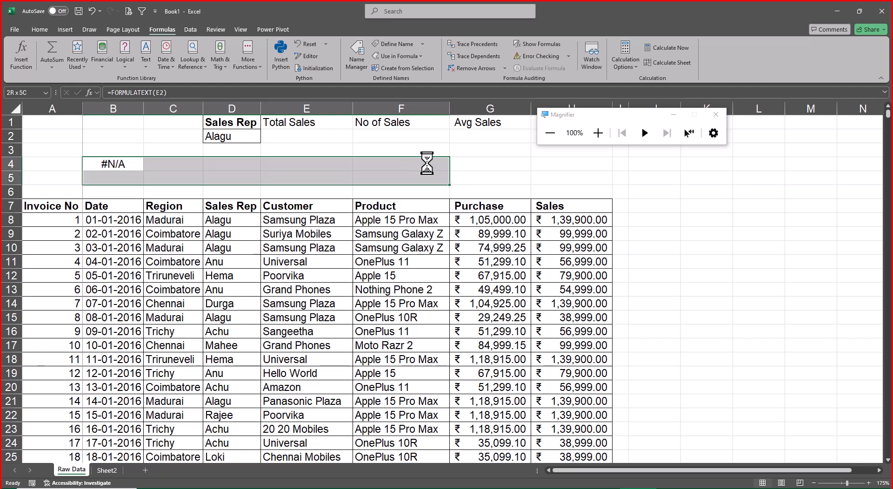
{"action": "left_click", "coordinate": [30, 29]}
{"action": "left_click", "coordinate": [159, 62]}
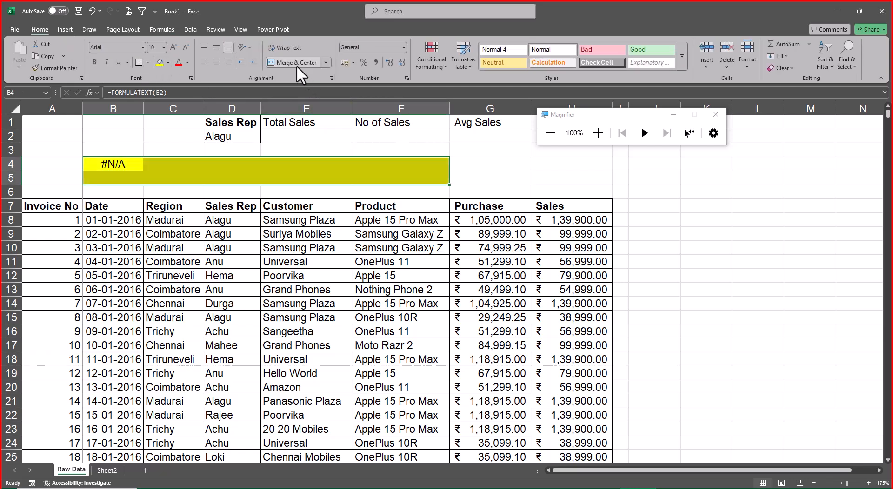
{"action": "left_click", "coordinate": [297, 63]}
{"action": "left_click", "coordinate": [98, 64]}
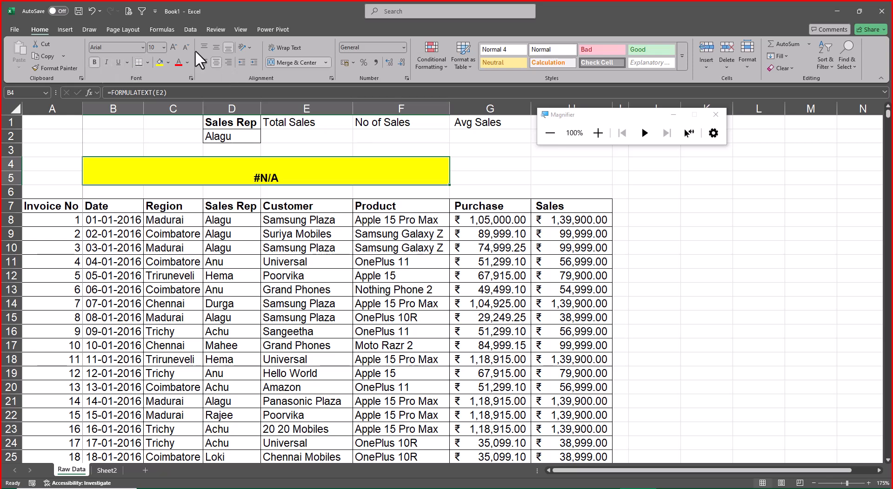
{"action": "left_click", "coordinate": [217, 44]}
Enter the labels Sumif, Range and Criteria in K7:K9 beside the data table.
{"action": "left_click", "coordinate": [705, 207]}
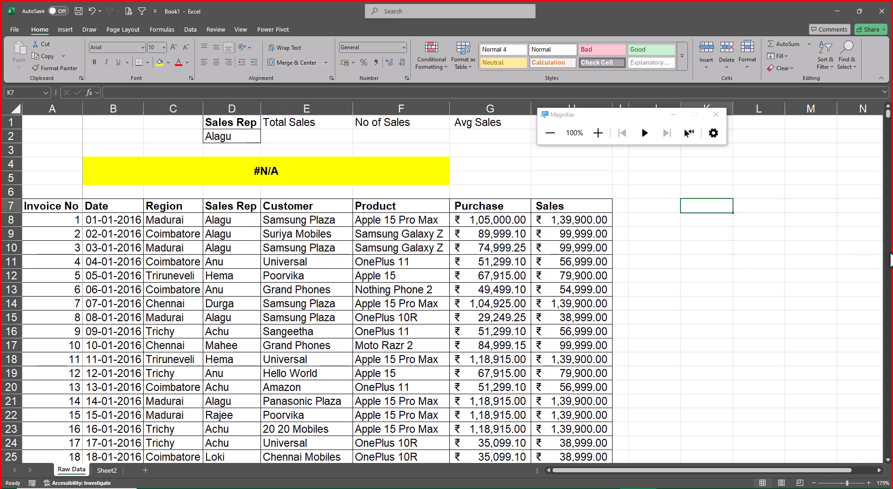
{"action": "type", "text": "Sumif"}
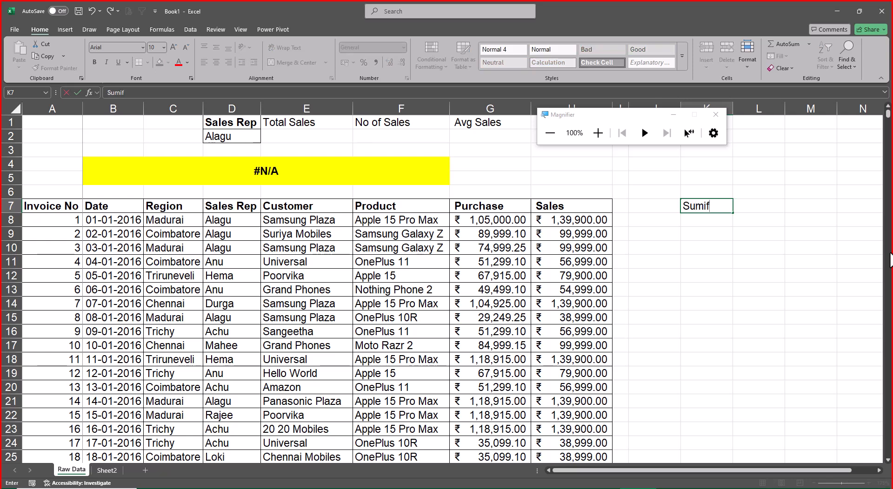
{"action": "key", "text": "Return"}
{"action": "type", "text": "Range"}
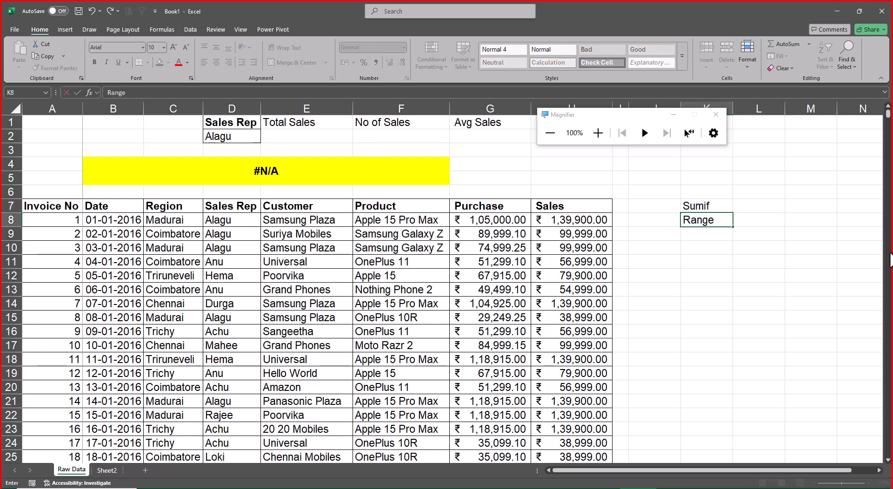
{"action": "key", "text": "Return"}
{"action": "type", "text": "Cir"}
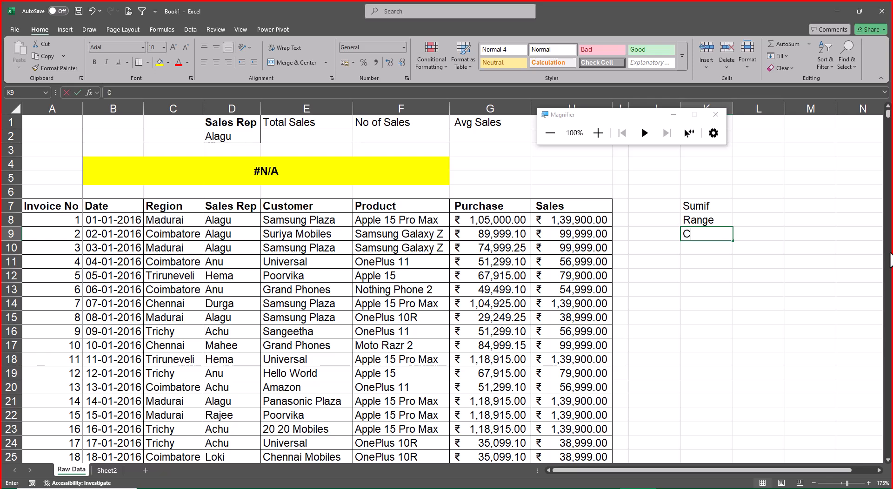
{"action": "key", "text": "BackSpace"}
{"action": "key", "text": "BackSpace"}
{"action": "type", "text": "r"}
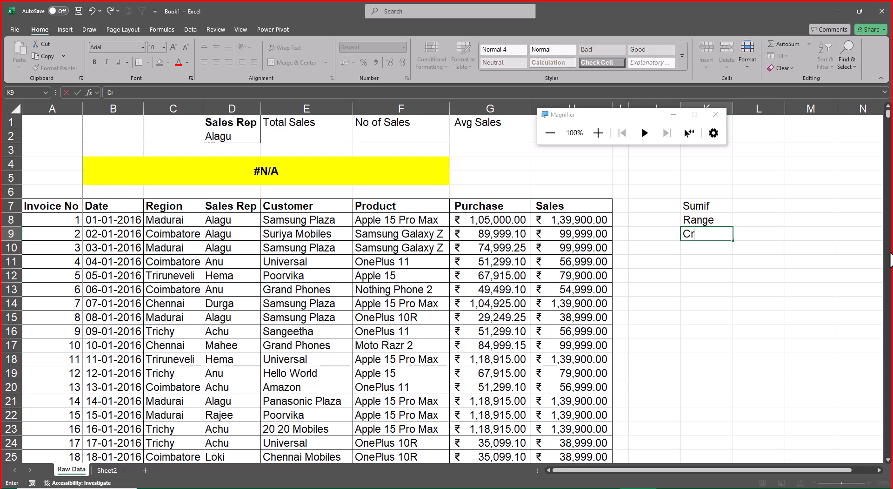
{"action": "type", "text": "iteria"}
{"action": "key", "text": "Return"}
Enter the label Sum Range in K10 and autofit column K to it.
{"action": "type", "text": "Sumif"}
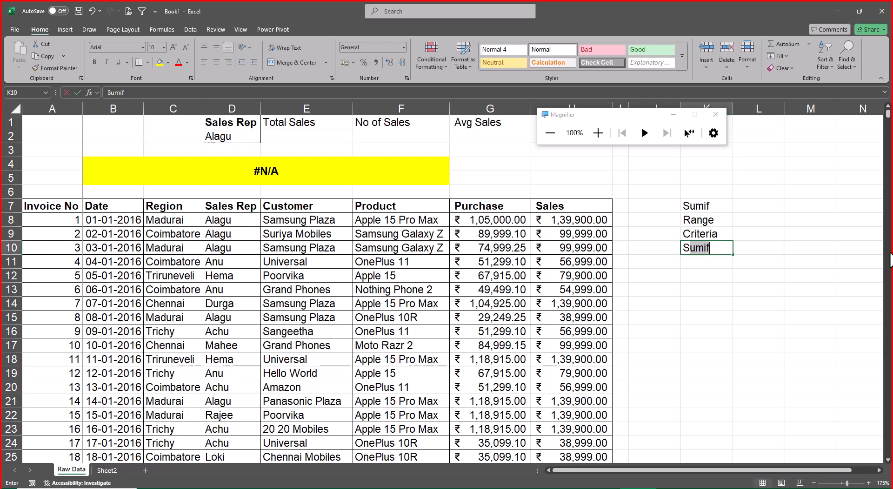
{"action": "key", "text": "BackSpace"}
{"action": "key", "text": "BackSpace"}
{"action": "type", "text": "Range"}
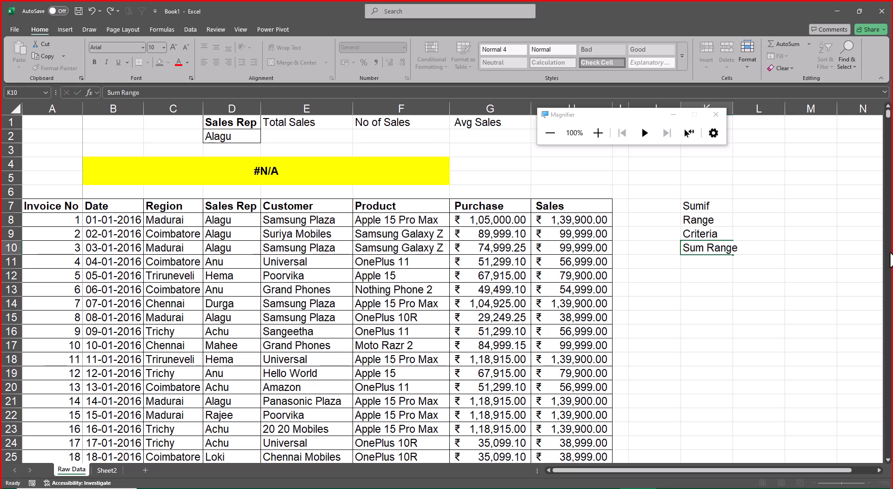
{"action": "key", "text": "ctrl+Return"}
{"action": "key", "text": "alt+a"}
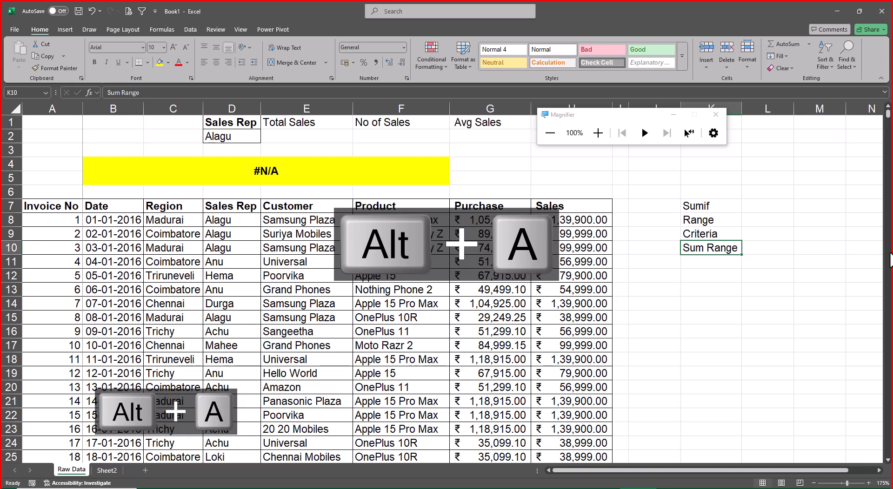
Change the header in D1 to SalesRepC and autofit column D to it.
{"action": "key", "text": "Up"}
{"action": "key", "text": "Up"}
{"action": "key", "text": "Up"}
{"action": "key", "text": "Up"}
{"action": "key", "text": "Up"}
{"action": "key", "text": "Left"}
{"action": "key", "text": "Left"}
{"action": "key", "text": "Left"}
{"action": "key", "text": "Left"}
{"action": "key", "text": "Left"}
{"action": "key", "text": "Left"}
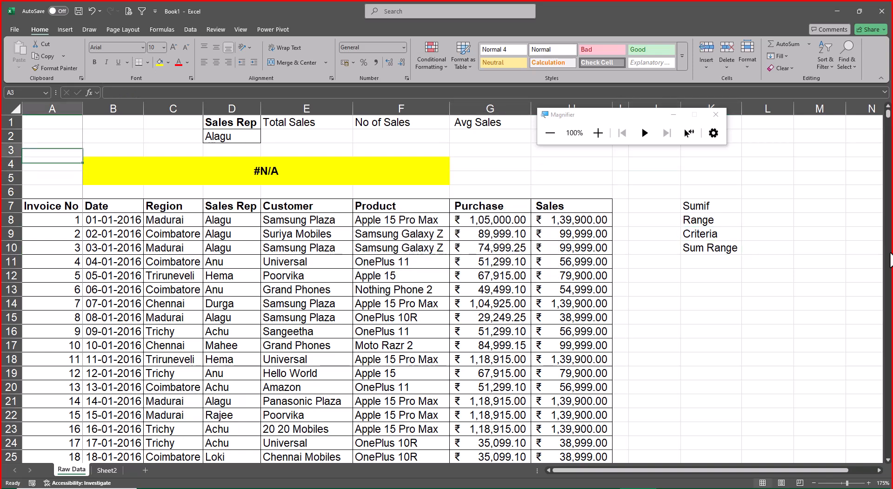
{"action": "key", "text": "Up"}
{"action": "key", "text": "Up"}
{"action": "key", "text": "Right"}
{"action": "key", "text": "Up"}
{"action": "key", "text": "Right"}
{"action": "key", "text": "F2"}
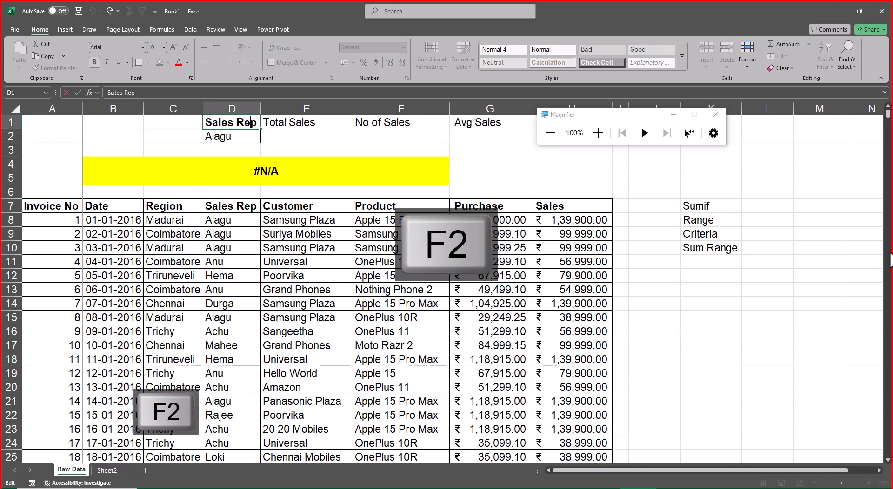
{"action": "key", "text": "Delete"}
{"action": "type", "text": "C"}
{"action": "key", "text": "ctrl+Return"}
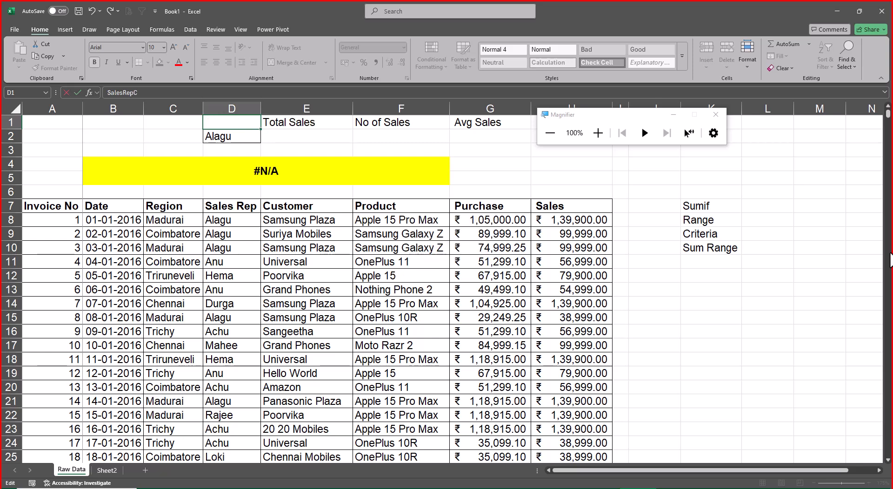
{"action": "key", "text": "alt+o"}
{"action": "key", "text": "alt+c"}
{"action": "key", "text": "alt+a"}
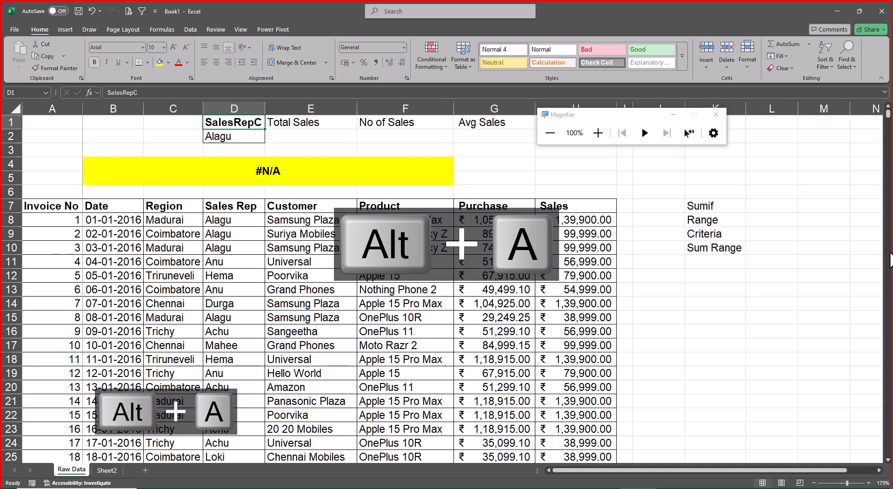
Create a named range from D1:D2, using the top row as the name.
{"action": "key", "text": "shift+Down"}
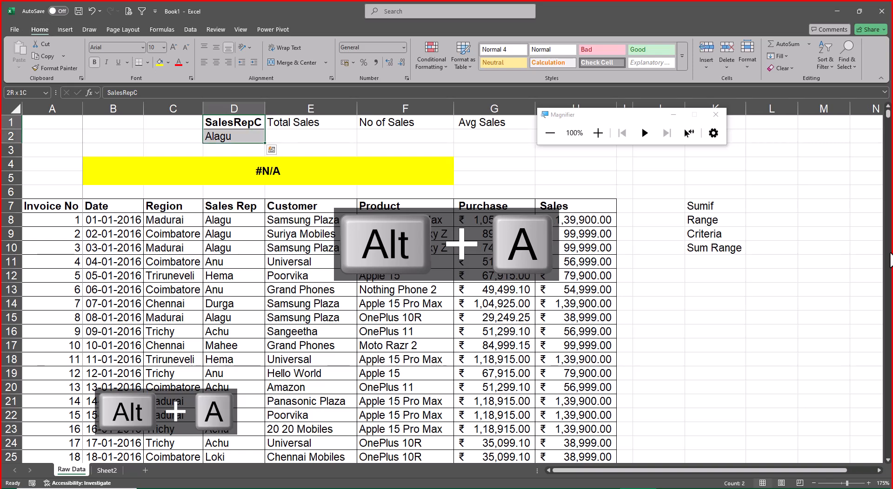
{"action": "left_click", "coordinate": [155, 29]}
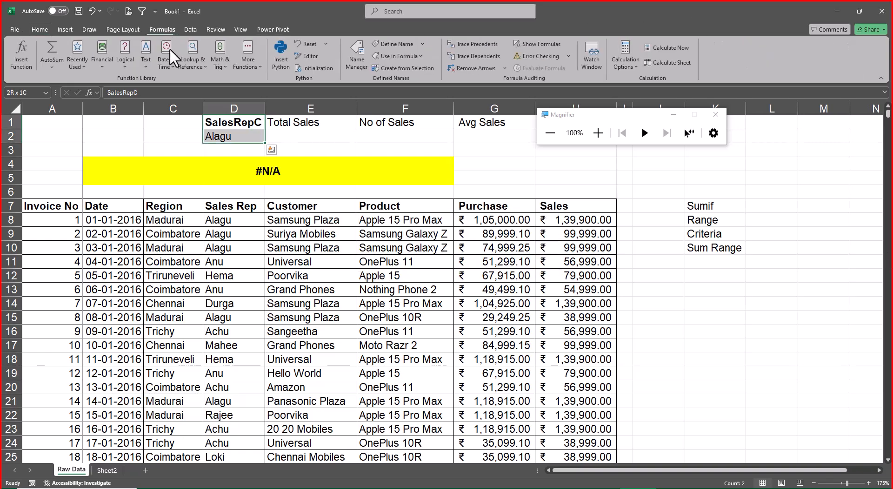
{"action": "left_click", "coordinate": [408, 67]}
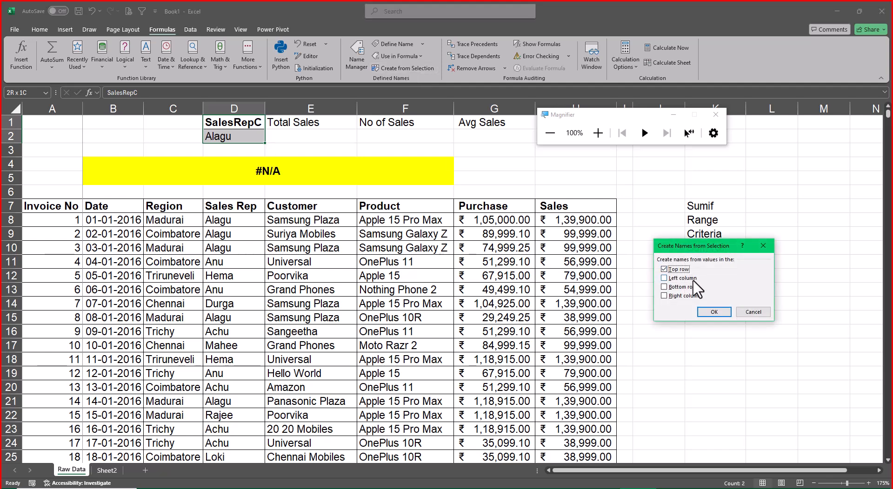
{"action": "left_click", "coordinate": [721, 313]}
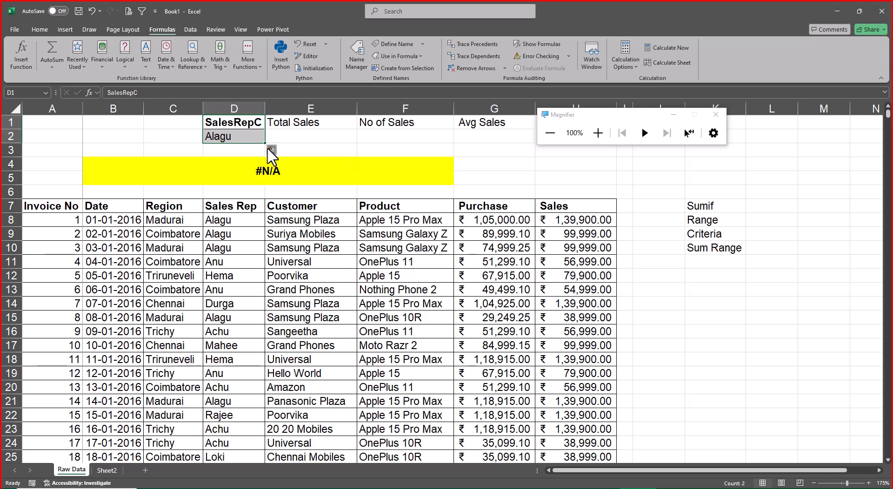
Merge and center the Sumif heading across K7:L7, and make it bold and underlined.
{"action": "left_click", "coordinate": [753, 221]}
{"action": "left_click_drag", "start_coordinate": [714, 206], "coordinate": [745, 211]}
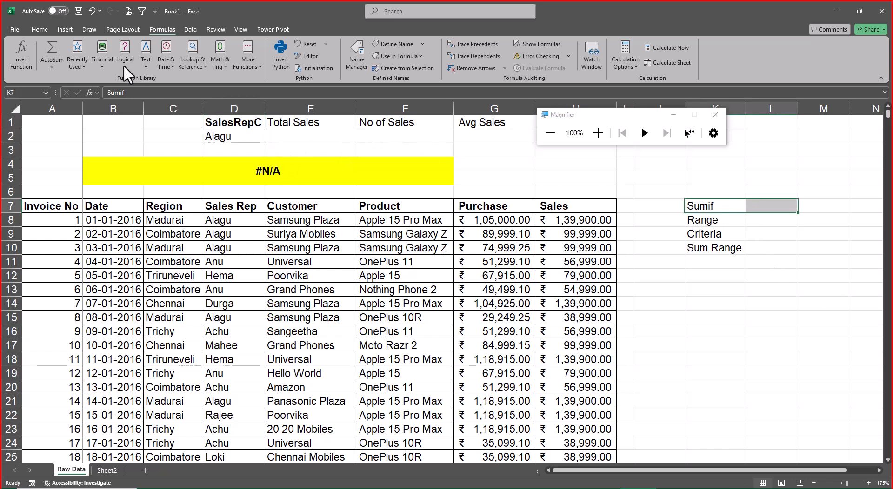
{"action": "left_click", "coordinate": [39, 30]}
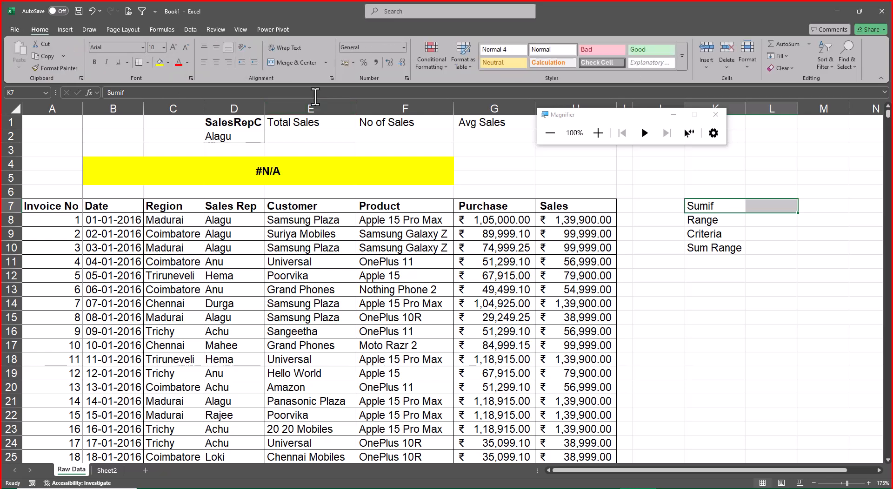
{"action": "left_click", "coordinate": [291, 64]}
{"action": "key", "text": "ctrl+b"}
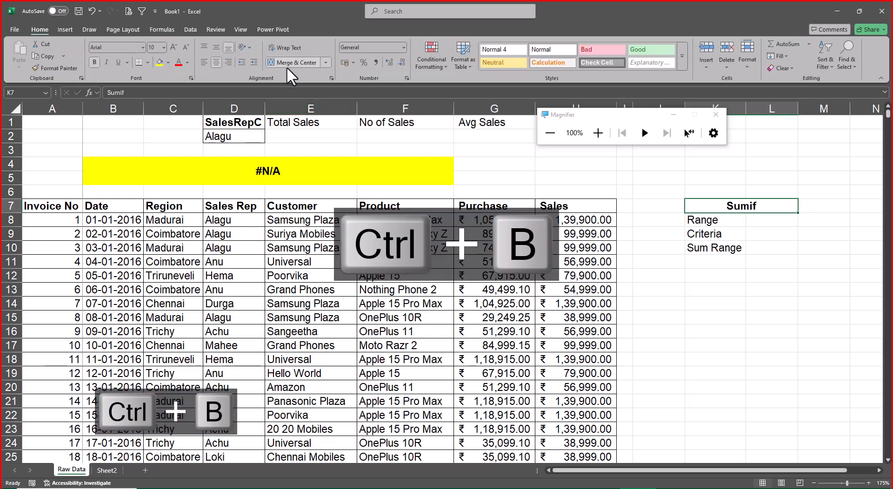
{"action": "key", "text": "ctrl+u"}
Enter Sales Rep Column in L8 as the description of the Range argument.
{"action": "key", "text": "Down"}
{"action": "key", "text": "Right"}
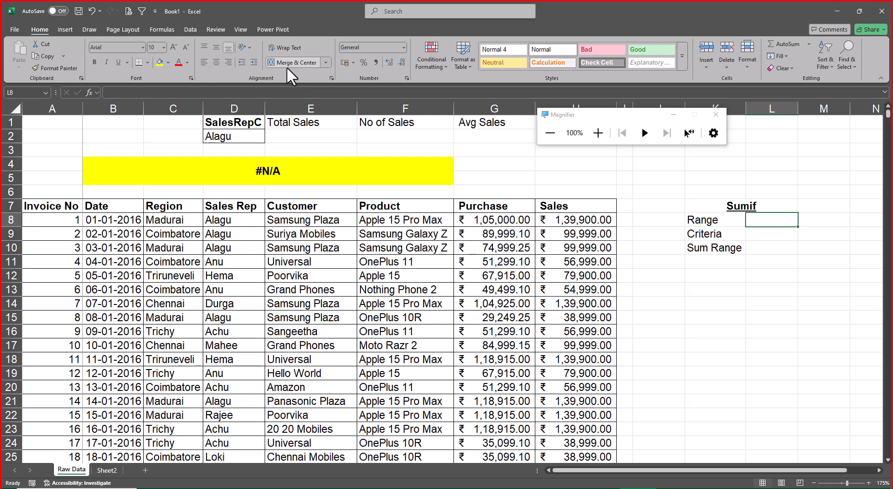
{"action": "type", "text": "Sales Re"}
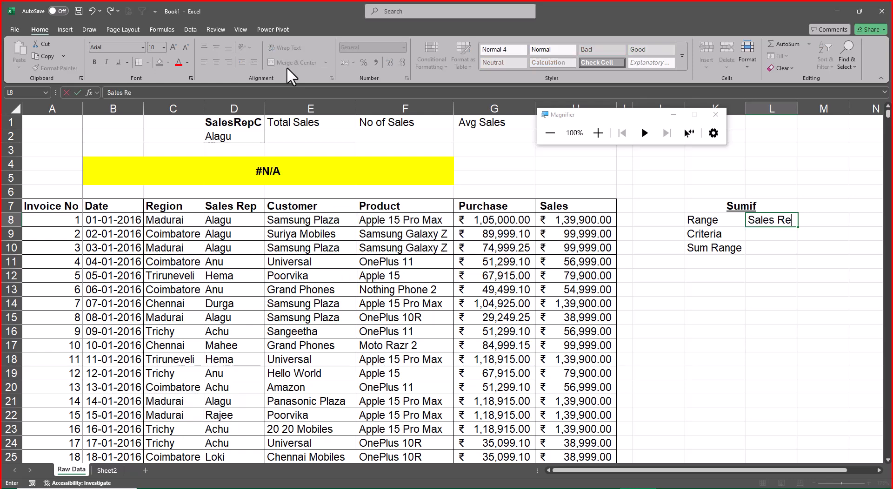
{"action": "type", "text": "p Column"}
{"action": "key", "text": "Return"}
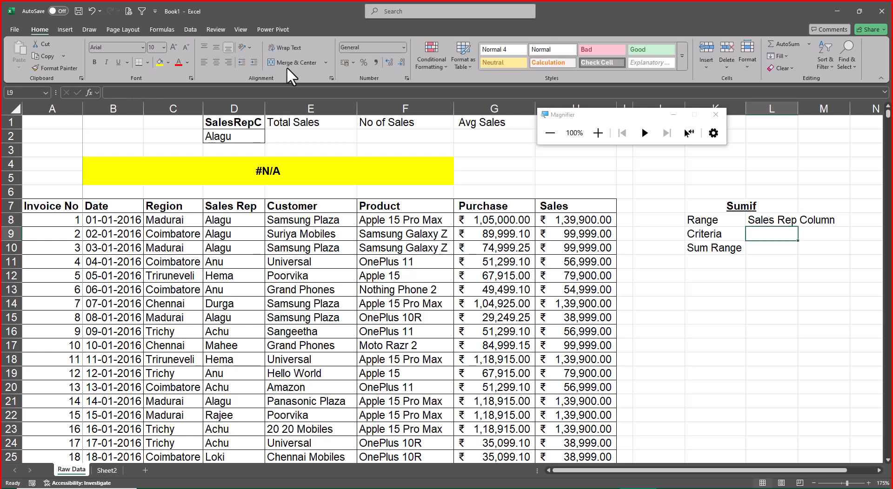
Enter SalesRepC in L9 as the description of the Criteria argument.
{"action": "type", "text": "Sae"}
{"action": "key", "text": "BackSpace"}
{"action": "type", "text": "l"}
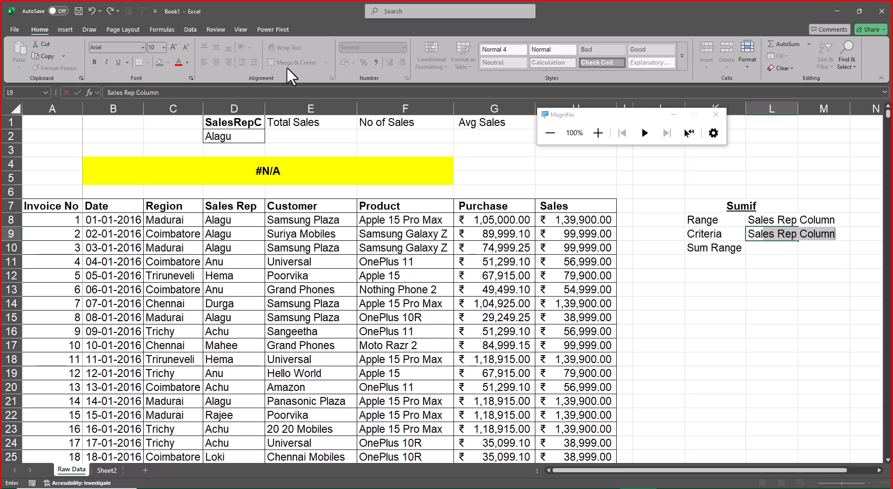
{"action": "type", "text": "es"}
{"action": "key", "text": "BackSpace"}
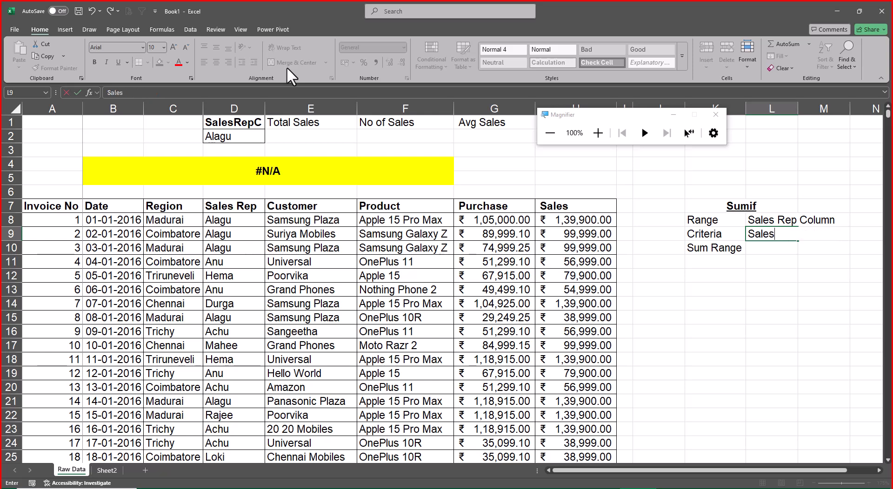
{"action": "type", "text": "RepC"}
{"action": "key", "text": "F2"}
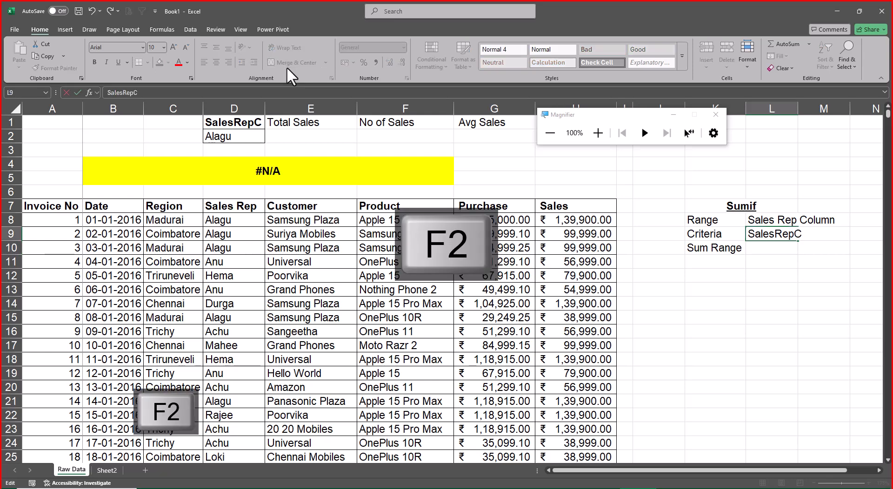
{"action": "key", "text": "Return"}
Autofit column L to the entries in L8:L9.
{"action": "key", "text": "Up"}
{"action": "key", "text": "Up"}
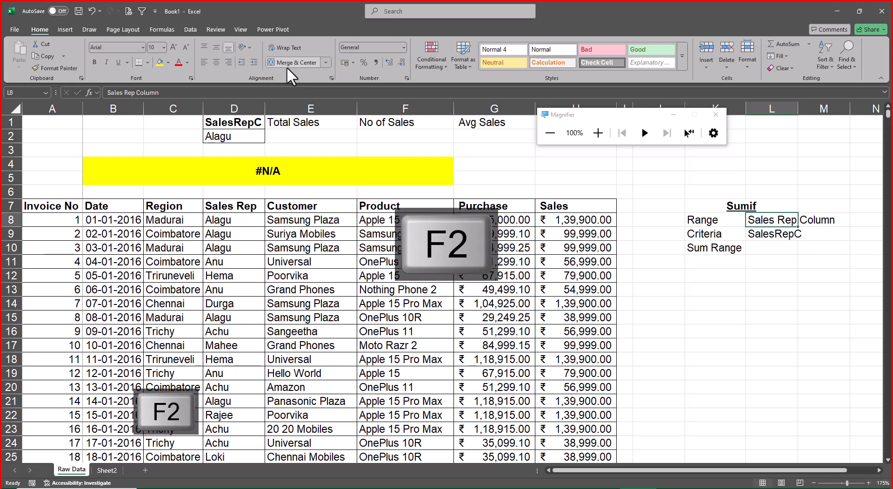
{"action": "key", "text": "shift+Down"}
{"action": "key", "text": "alt+c"}
{"action": "key", "text": "c"}
{"action": "key", "text": "a"}
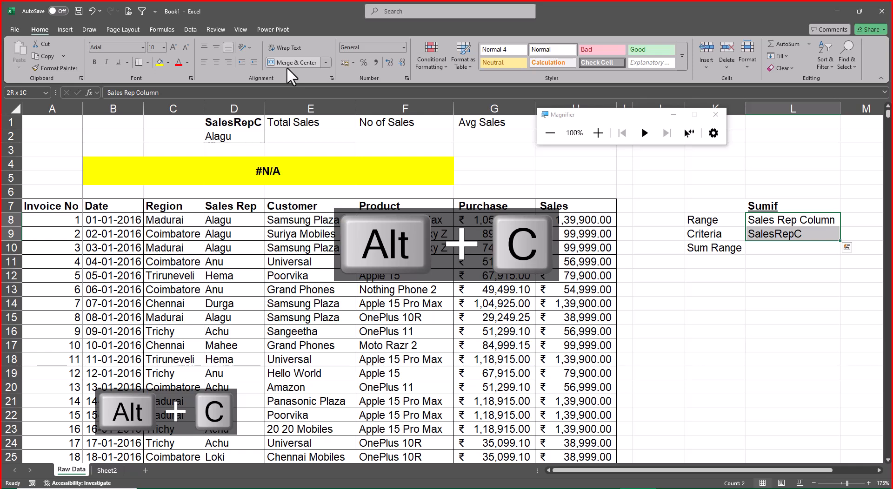
Enter 0 in M9 beside the Criteria description.
{"action": "key", "text": "Down"}
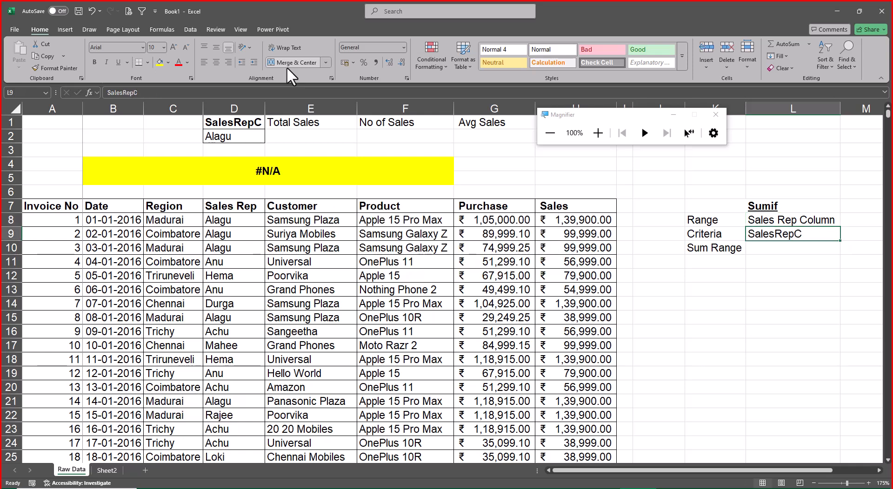
{"action": "key", "text": "Right"}
{"action": "type", "text": "0"}
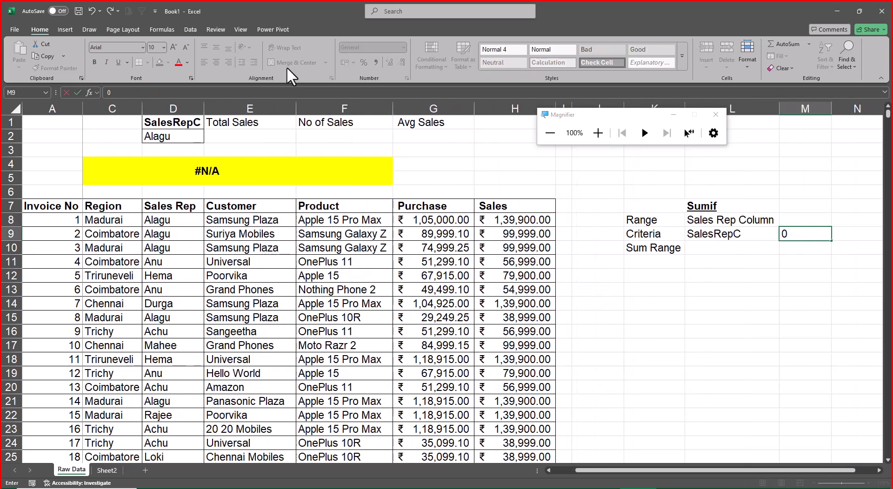
{"action": "key", "text": "Return"}
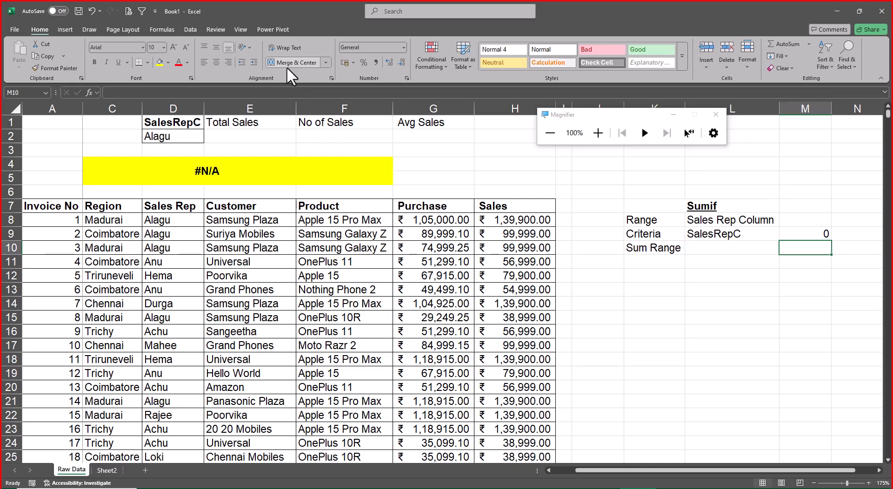
Make the Sum Range label in K10 bold and italic.
{"action": "key", "text": "Left"}
{"action": "key", "text": "Left"}
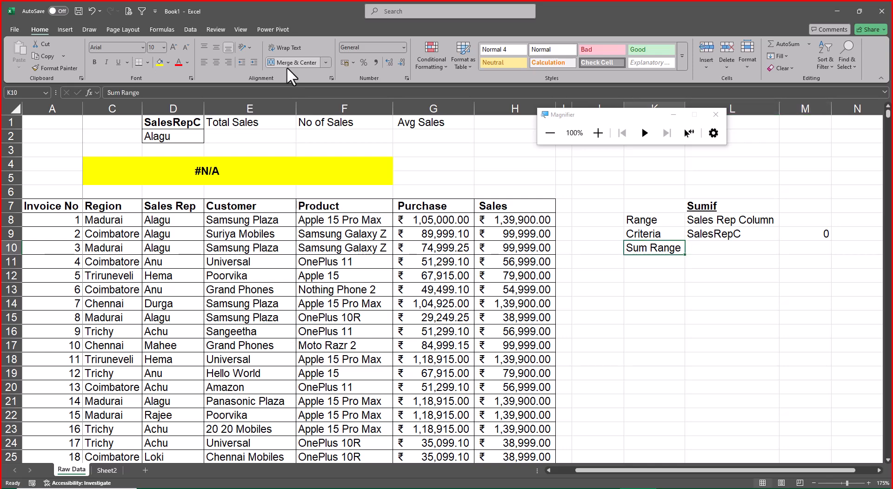
{"action": "key", "text": "ctrl+b"}
{"action": "key", "text": "ctrl+i"}
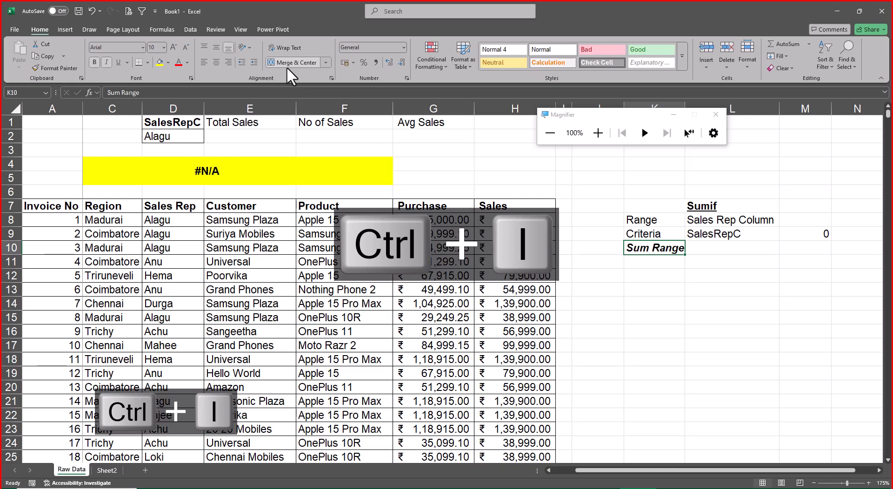
Enter the label Optional in K11 and make it bold and italic.
{"action": "key", "text": "Down"}
{"action": "type", "text": "OPtional"}
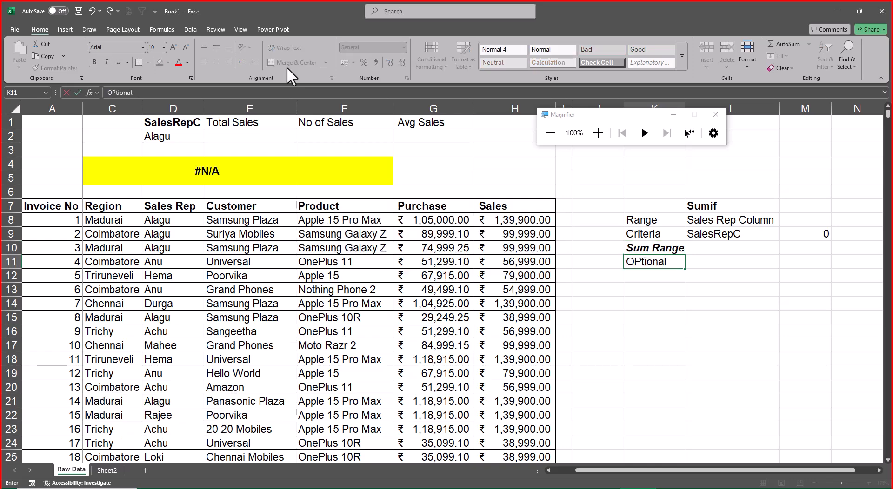
{"action": "key", "text": "ctrl+Return"}
{"action": "key", "text": "ctrl+b"}
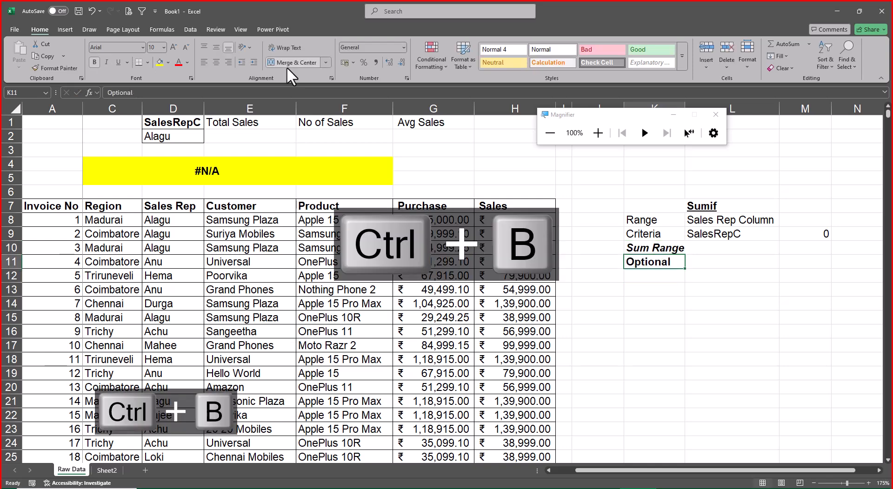
{"action": "key", "text": "ctrl+i"}
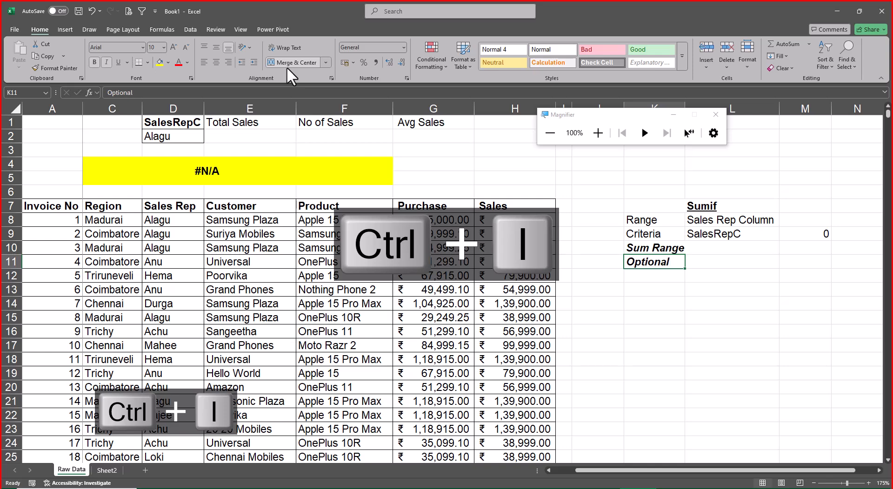
Enter Sales Column in L10 as the description of the Sum Range argument.
{"action": "key", "text": "Up"}
{"action": "key", "text": "Right"}
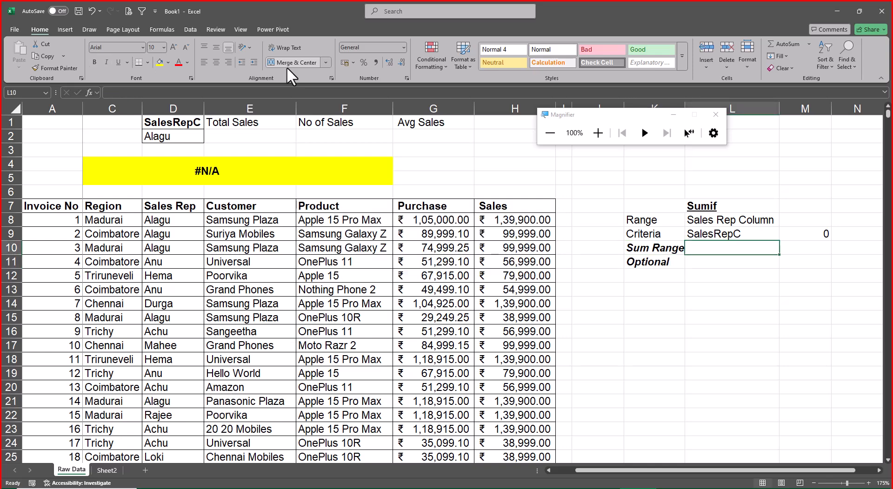
{"action": "type", "text": "Sales C"}
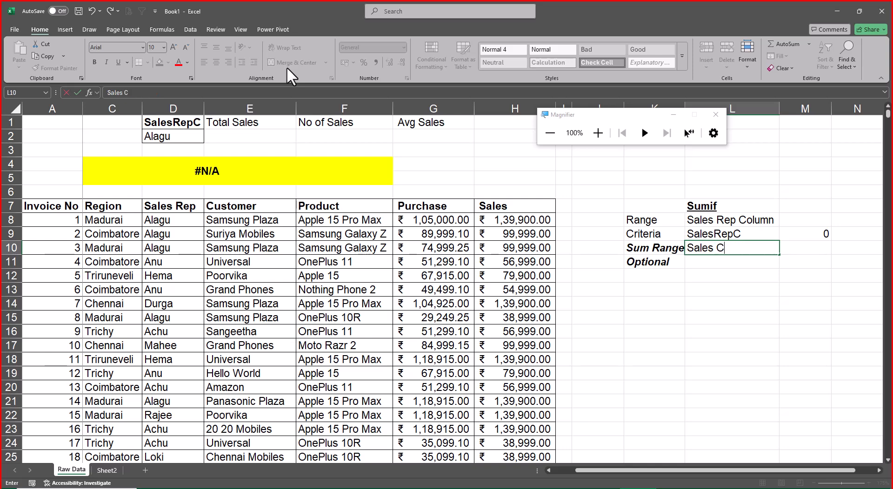
{"action": "type", "text": "olumn"}
{"action": "key", "text": "Return"}
Start a SUMIF formula in E2 under Total Sales with the named range Sales_Rep as its range.
{"action": "key", "text": "Left"}
{"action": "key", "text": "Left"}
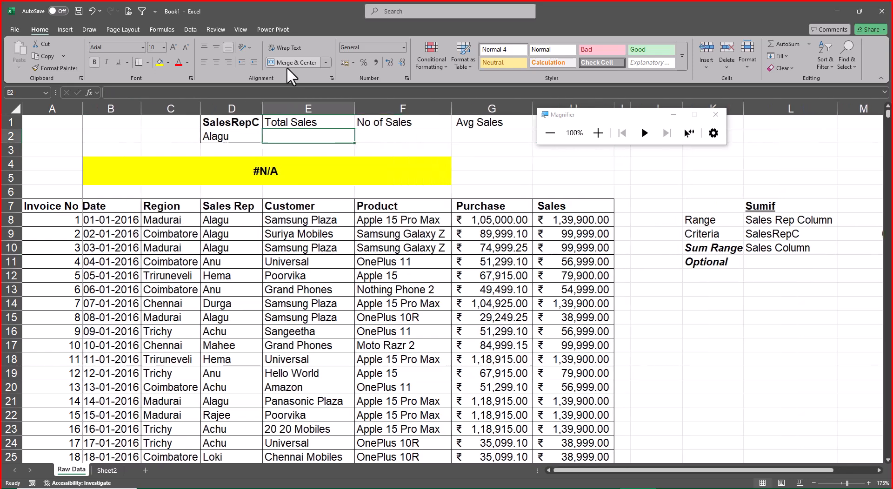
{"action": "key", "text": "Left"}
{"action": "key", "text": "Left"}
{"action": "key", "text": "Left"}
{"action": "key", "text": "Left"}
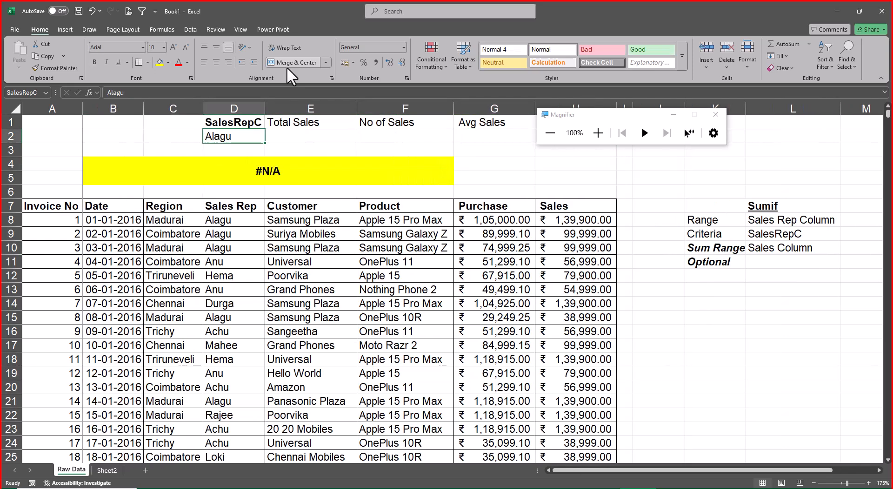
{"action": "key", "text": "Right"}
{"action": "key", "text": "Right"}
{"action": "key", "text": "Right"}
{"action": "key", "text": "Right"}
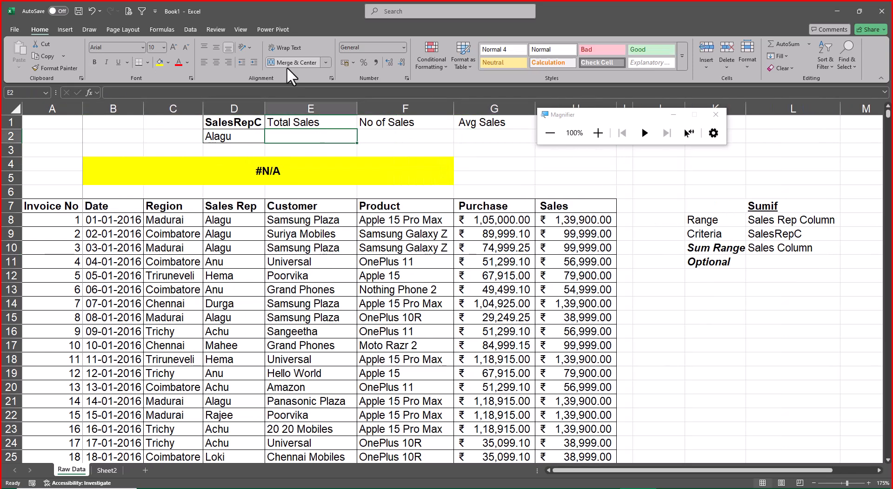
{"action": "type", "text": "=sumif"}
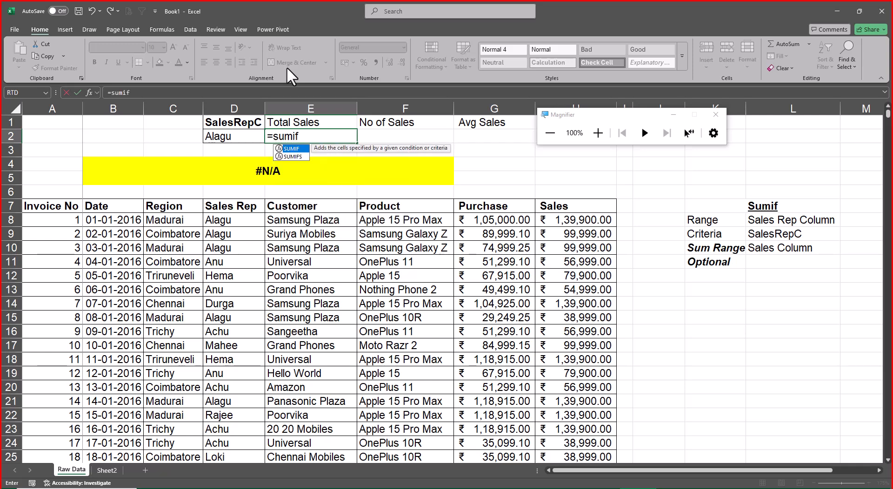
{"action": "key", "text": "Tab"}
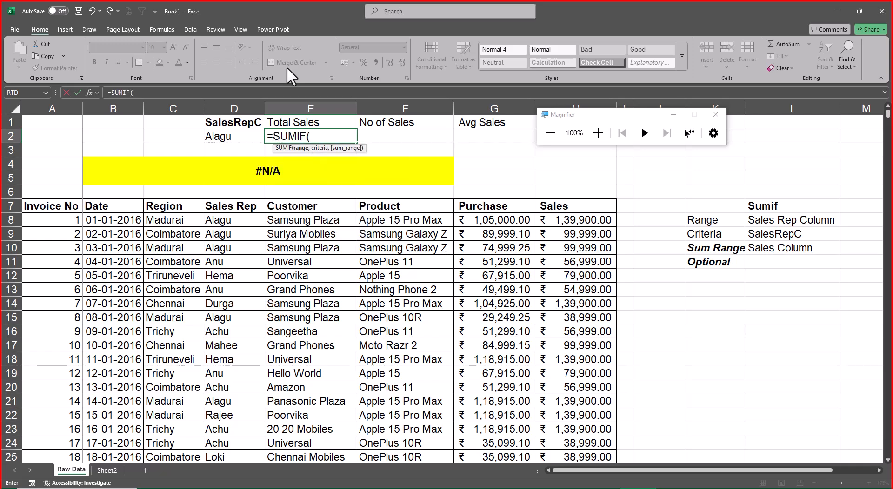
{"action": "type", "text": "sal"}
{"action": "key", "text": "Down"}
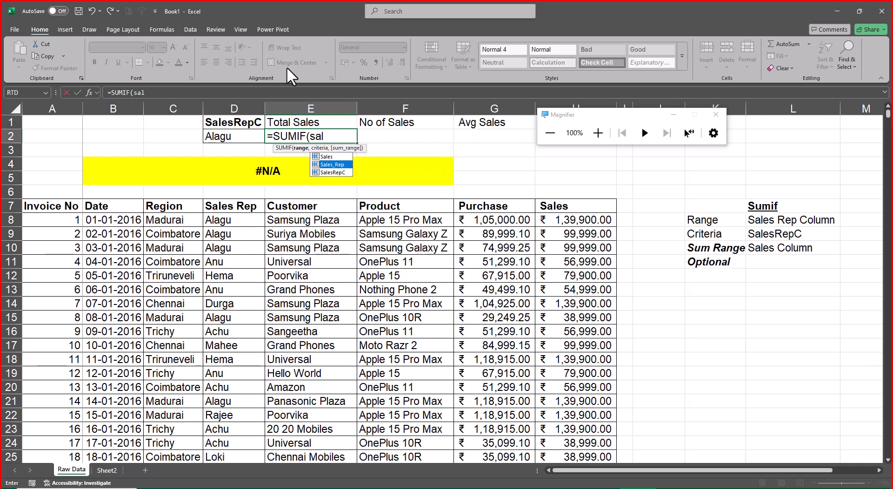
{"action": "key", "text": "Tab"}
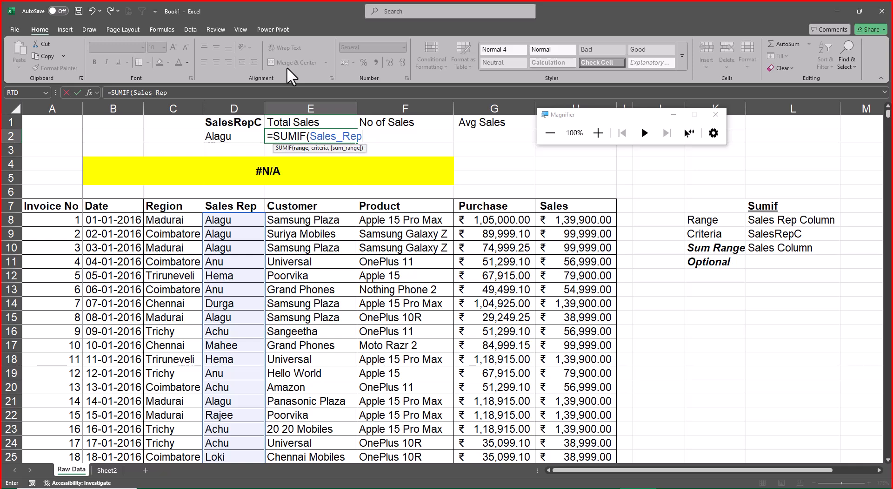
Complete the E2 SUMIF formula with SalesRepC as the criteria and Sales as the sum range.
{"action": "type", "text": ",sal"}
{"action": "key", "text": "Down"}
{"action": "key", "text": "Down"}
{"action": "key", "text": "Tab"}
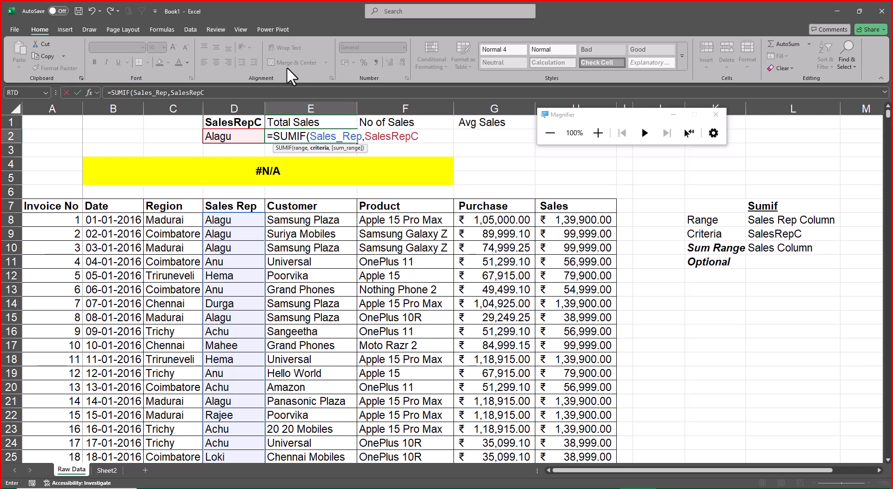
{"action": "type", "text": ",sal"}
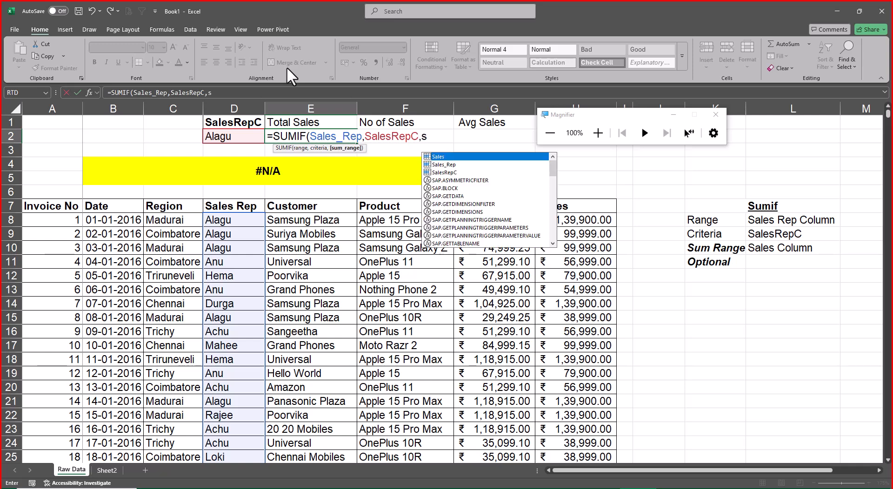
{"action": "key", "text": "Tab"}
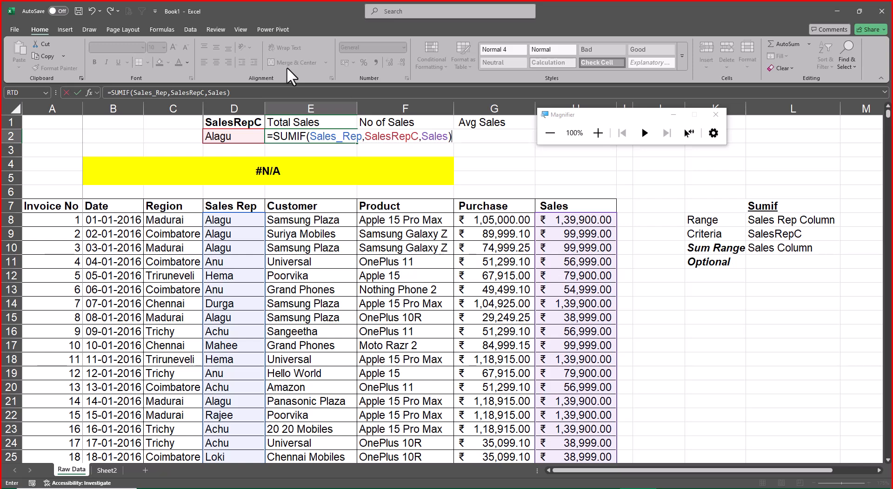
{"action": "key", "text": "Return"}
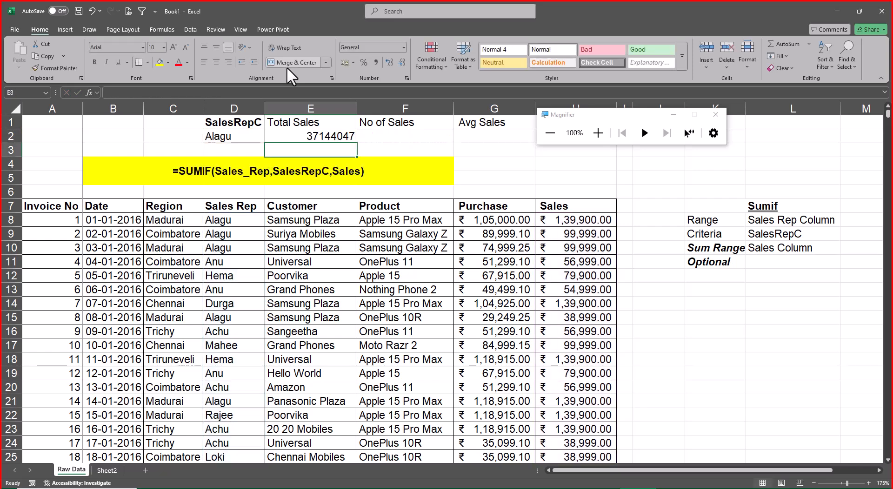
Apply the Accounting format to the total in E2 and copy that formatting to G2 under Avg Sales.
{"action": "left_click", "coordinate": [310, 136]}
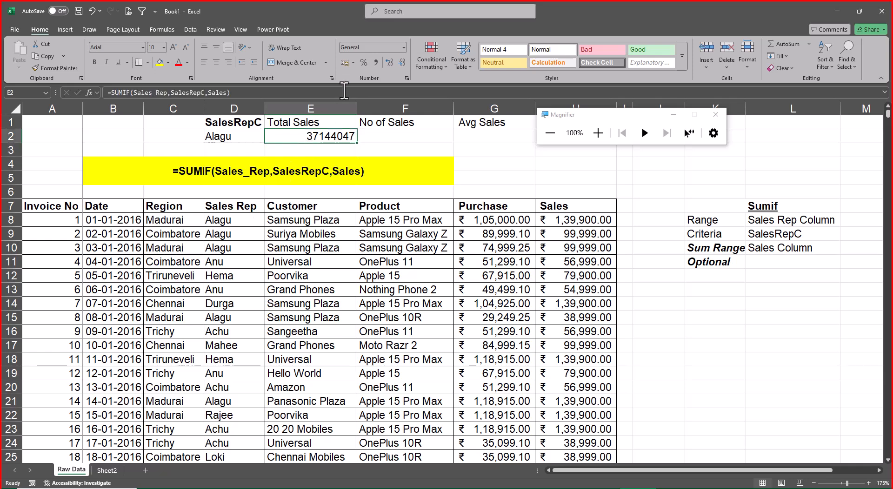
{"action": "left_click", "coordinate": [342, 62]}
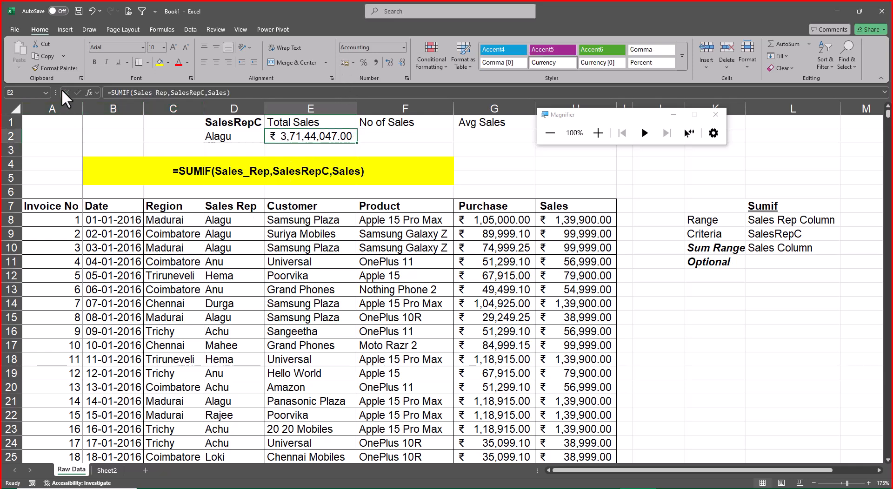
{"action": "left_click", "coordinate": [59, 69]}
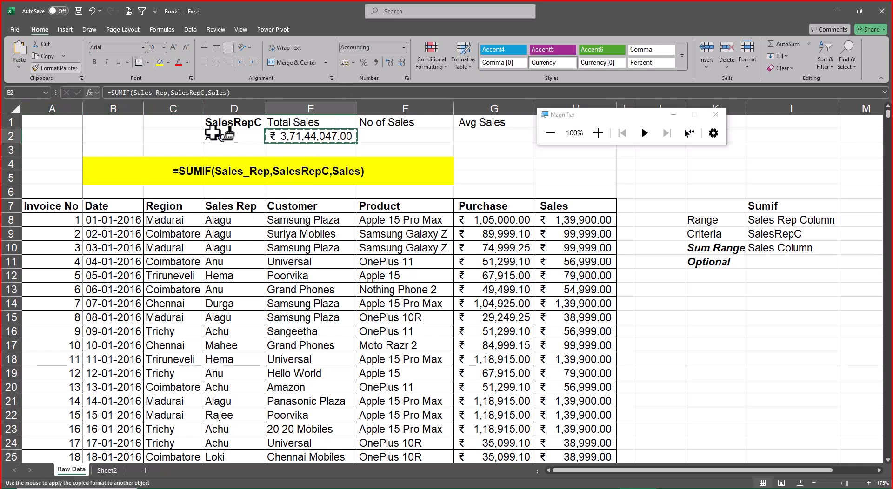
{"action": "left_click", "coordinate": [461, 136]}
Set the number format of F2 under No of Sales to Number.
{"action": "left_click", "coordinate": [409, 136]}
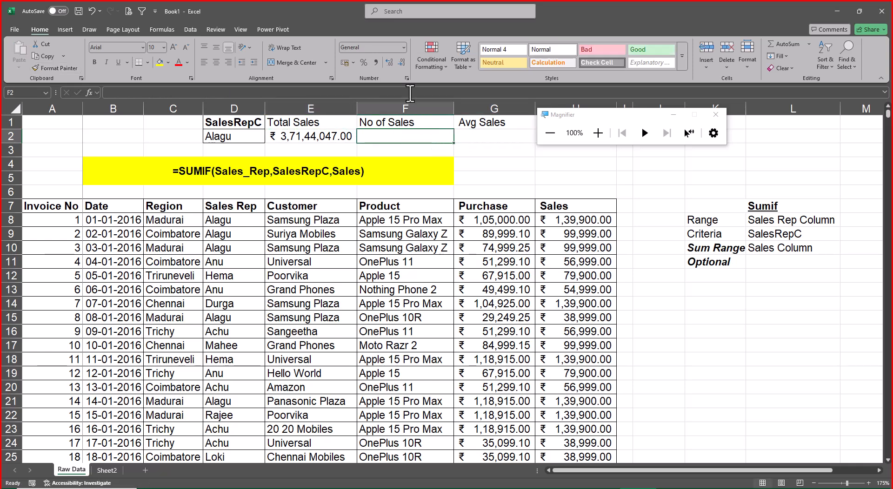
{"action": "left_click", "coordinate": [401, 47]}
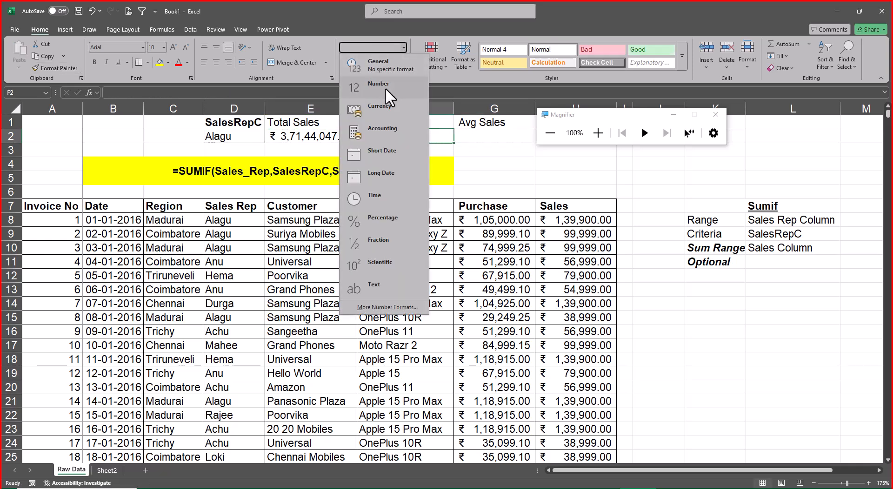
{"action": "left_click", "coordinate": [387, 87]}
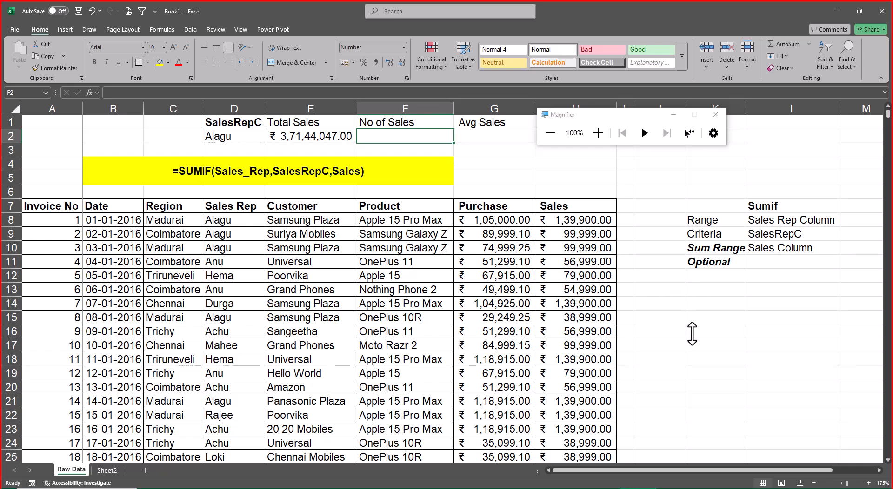
Copy the SUMIF formula from E2 into G2 under Avg Sales.
{"action": "key", "text": "Left"}
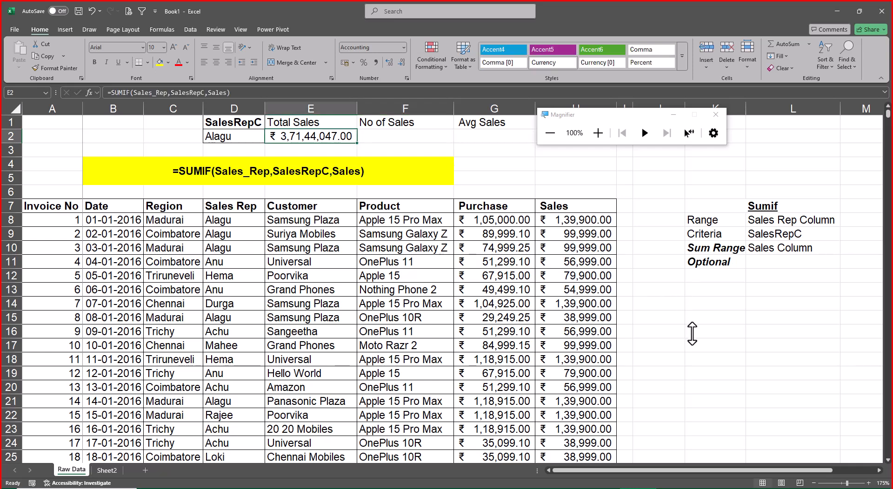
{"action": "key", "text": "F2"}
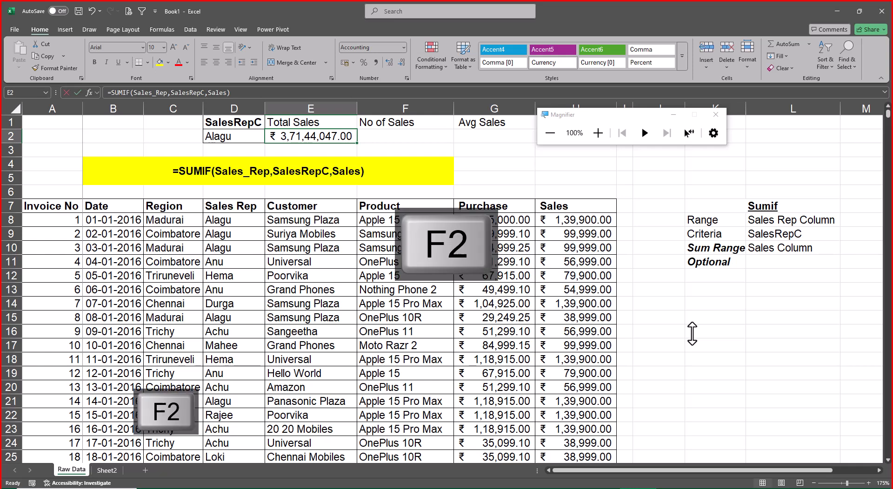
{"action": "key", "text": "Escape"}
{"action": "key", "text": "ctrl+c"}
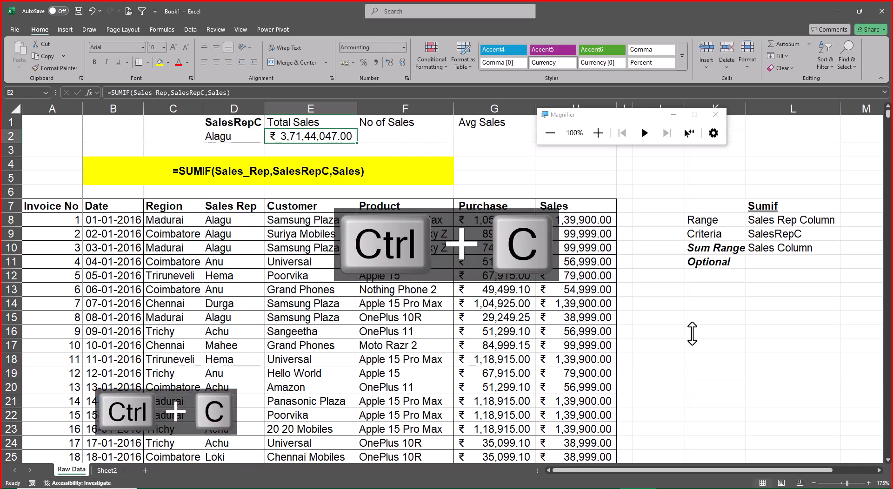
{"action": "key", "text": "Right"}
{"action": "key", "text": "Right"}
{"action": "key", "text": "ctrl+v"}
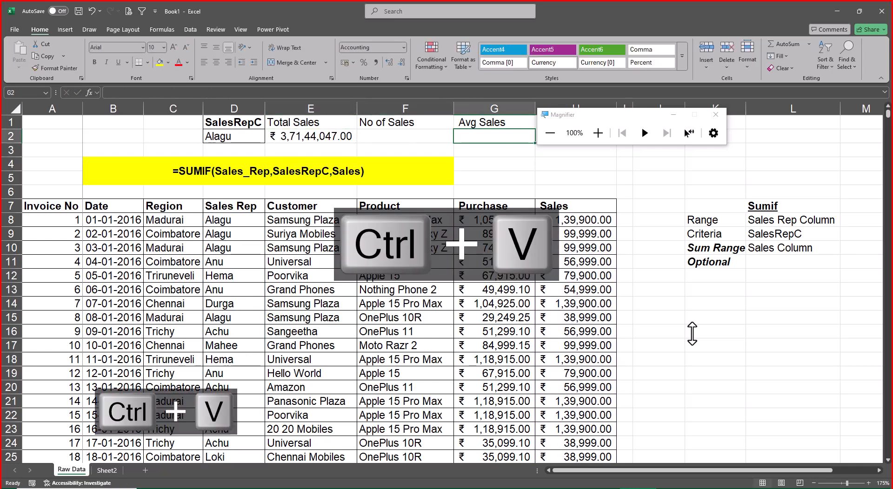
{"action": "key", "text": "Left"}
{"action": "key", "text": "Left"}
{"action": "key", "text": "ctrl+c"}
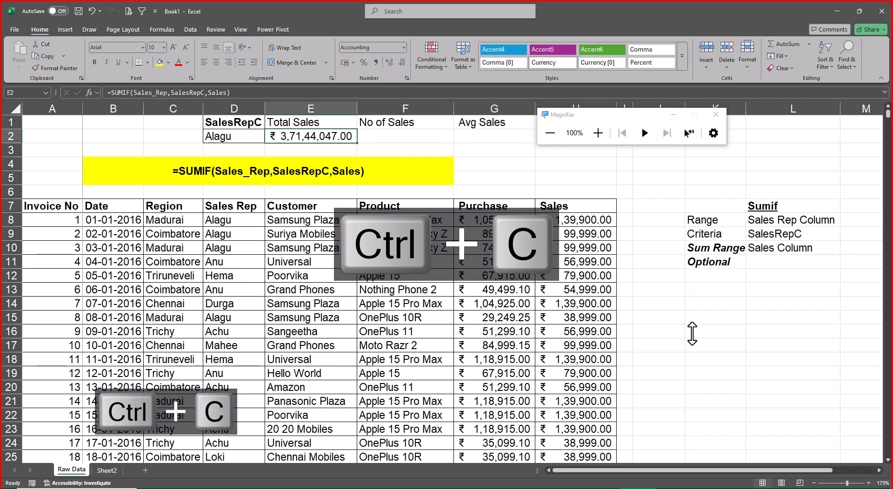
{"action": "key", "text": "Right"}
{"action": "key", "text": "Right"}
{"action": "key", "text": "ctrl+v"}
Replace the SUMIF function in G2 with AVERAGEIF, keeping the arguments Sales_Rep, SalesRepC and Sales.
{"action": "key", "text": "F2"}
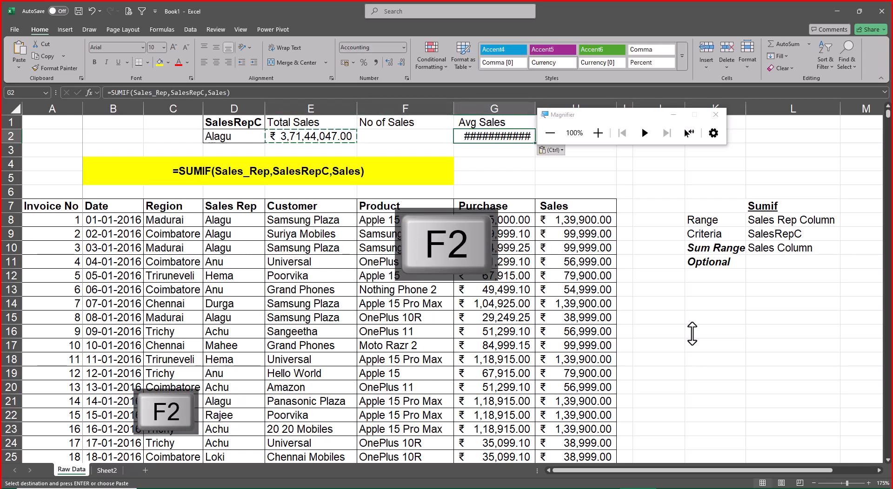
{"action": "key", "text": "Delete"}
{"action": "key", "text": "Delete"}
{"action": "key", "text": "Delete"}
{"action": "key", "text": "Delete"}
{"action": "key", "text": "Delete"}
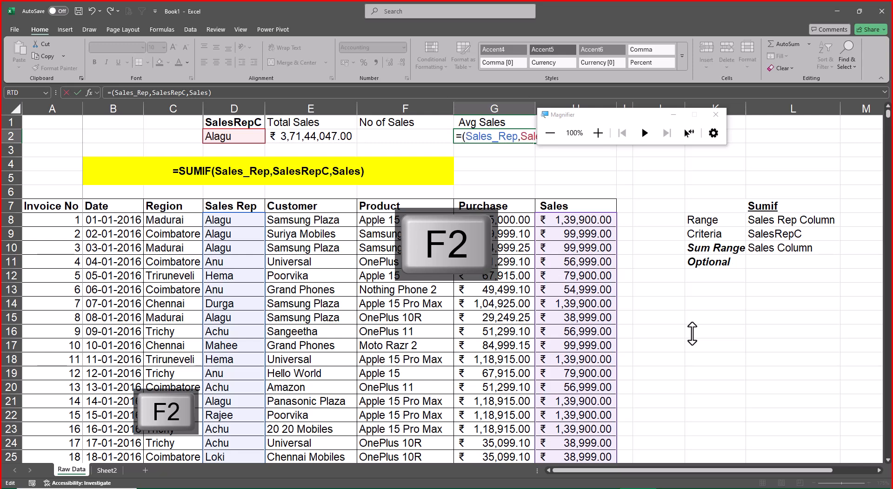
{"action": "type", "text": "Sve"}
{"action": "key", "text": "BackSpace"}
{"action": "key", "text": "BackSpace"}
{"action": "key", "text": "BackSpace"}
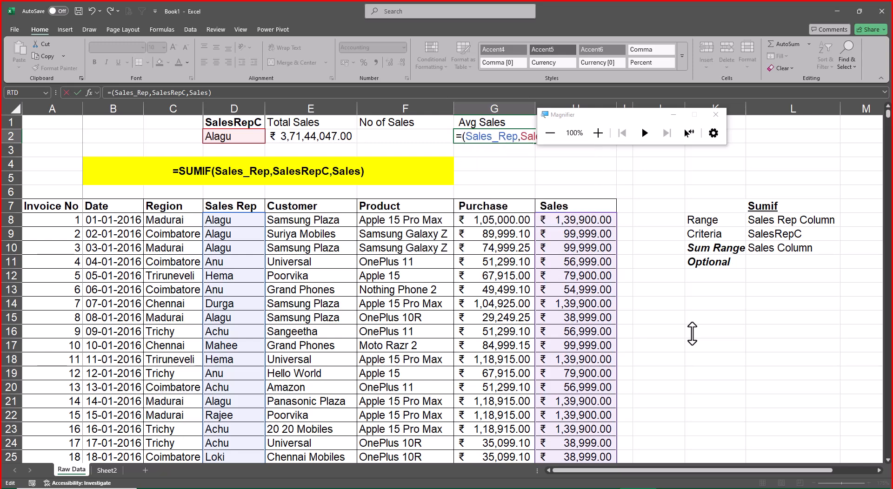
{"action": "type", "text": "Aver"}
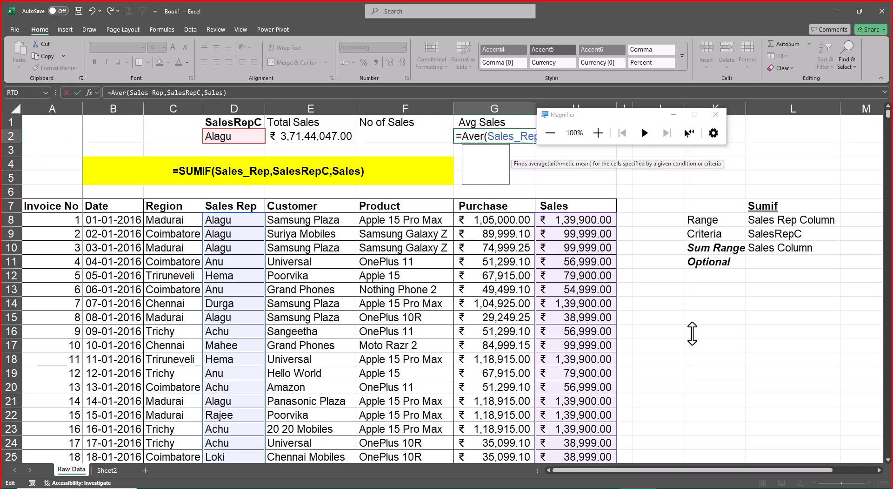
{"action": "key", "text": "Tab"}
{"action": "key", "text": "ctrl+Return"}
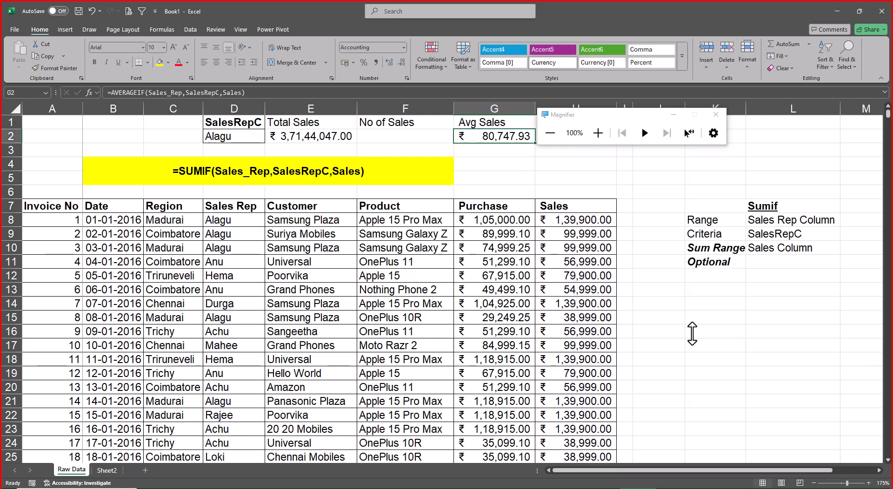
Compare the SUMIF, COUNTIF and AVERAGEIF argument hints on Sheet2 and return to the Raw Data sheet.
{"action": "key", "text": "Left"}
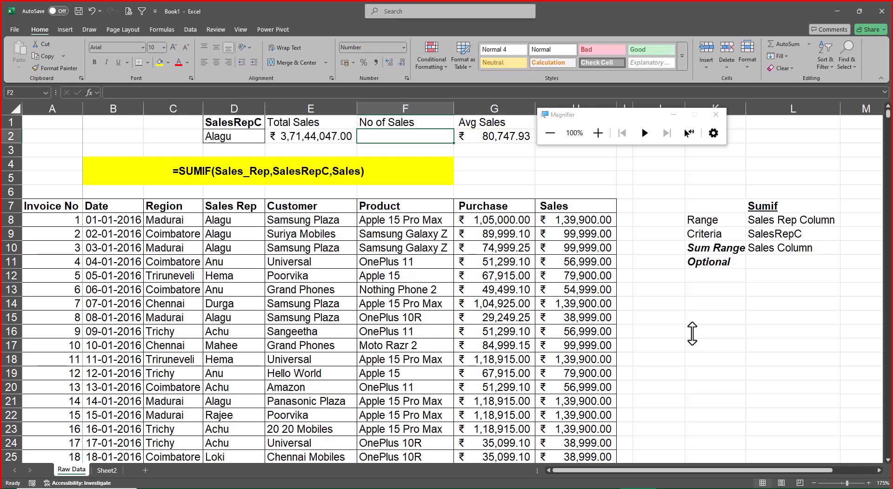
{"action": "left_click", "coordinate": [107, 471]}
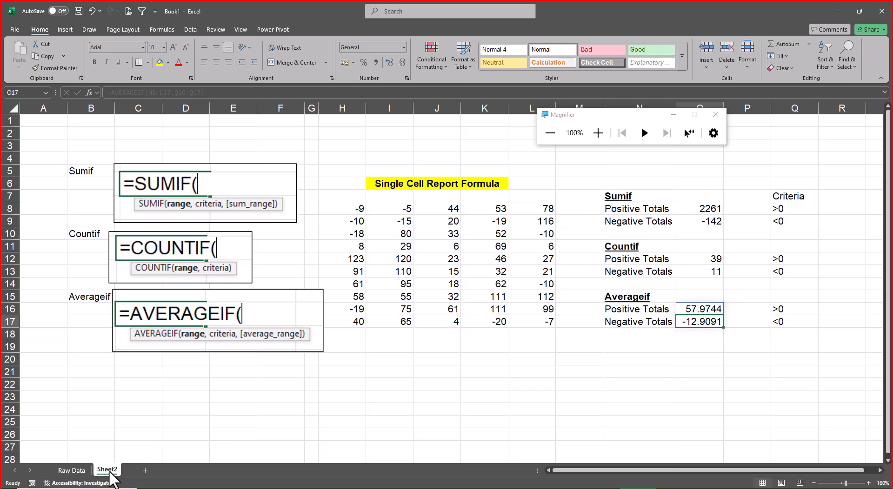
{"action": "left_click", "coordinate": [71, 470]}
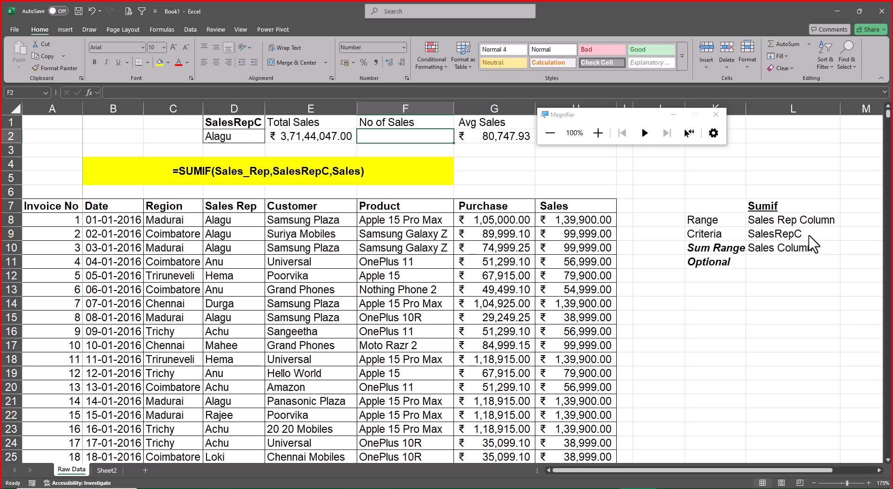
Make the range and criteria descriptions in L8:L9 bold and autofit the width of column L.
{"action": "left_click_drag", "start_coordinate": [805, 222], "coordinate": [808, 239]}
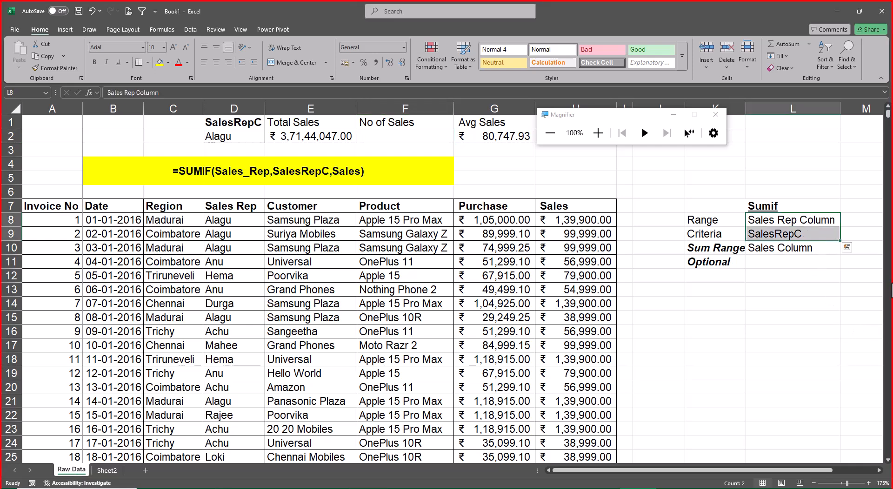
{"action": "key", "text": "ctrl+b"}
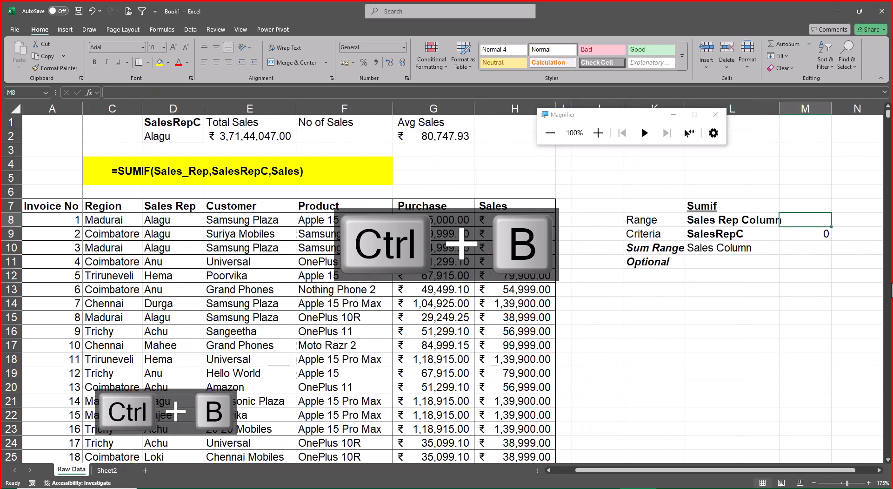
{"action": "key", "text": "Left"}
{"action": "key", "text": "shift+Down"}
{"action": "key", "text": "alt+o"}
{"action": "key", "text": "alt+c"}
{"action": "key", "text": "alt+a"}
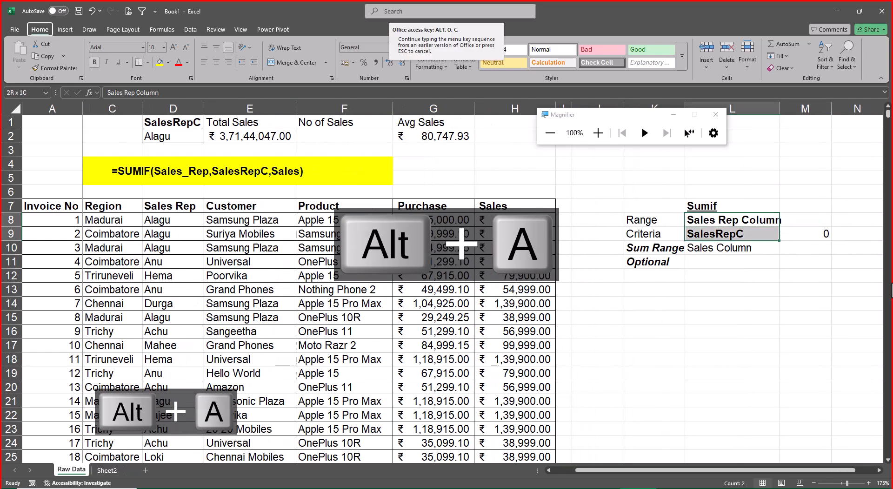
Change the heading in K7 to "Sumif & Averageif".
{"action": "key", "text": "Up"}
{"action": "key", "text": "F2"}
{"action": "type", "text": "& "}
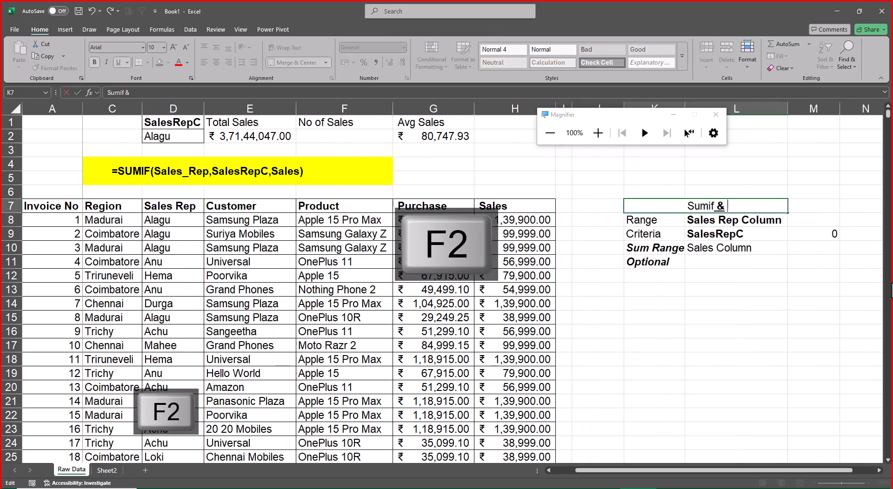
{"action": "type", "text": "Average"}
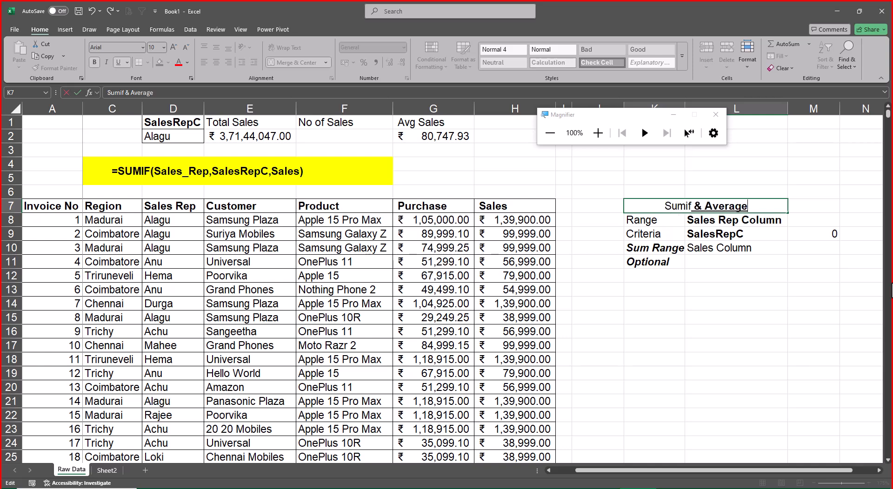
{"action": "type", "text": "ifs"}
{"action": "key", "text": "Return"}
{"action": "key", "text": "Up"}
{"action": "key", "text": "F2"}
{"action": "key", "text": "BackSpace"}
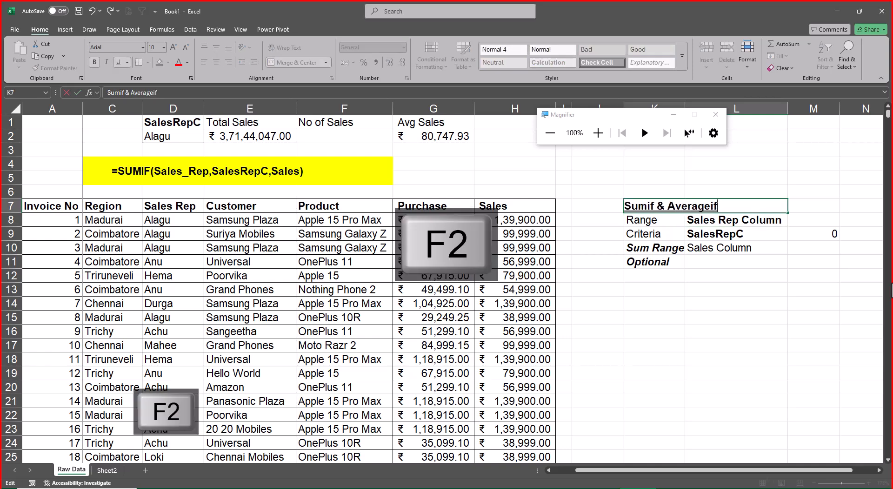
{"action": "key", "text": "Return"}
Add the heading "Countif" in N7 and make it bold and underlined.
{"action": "key", "text": "Up"}
{"action": "key", "text": "Right"}
{"action": "key", "text": "Right"}
{"action": "type", "text": "Co"}
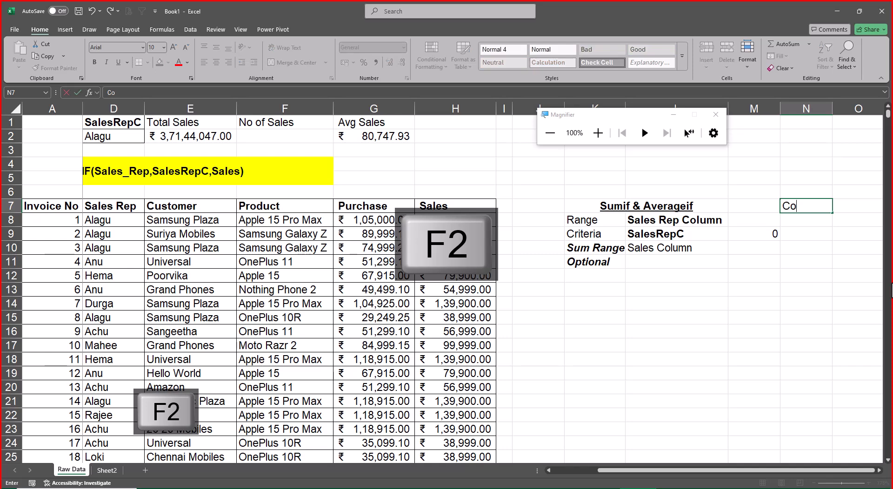
{"action": "type", "text": "untif"}
{"action": "key", "text": "Return"}
{"action": "key", "text": "Up"}
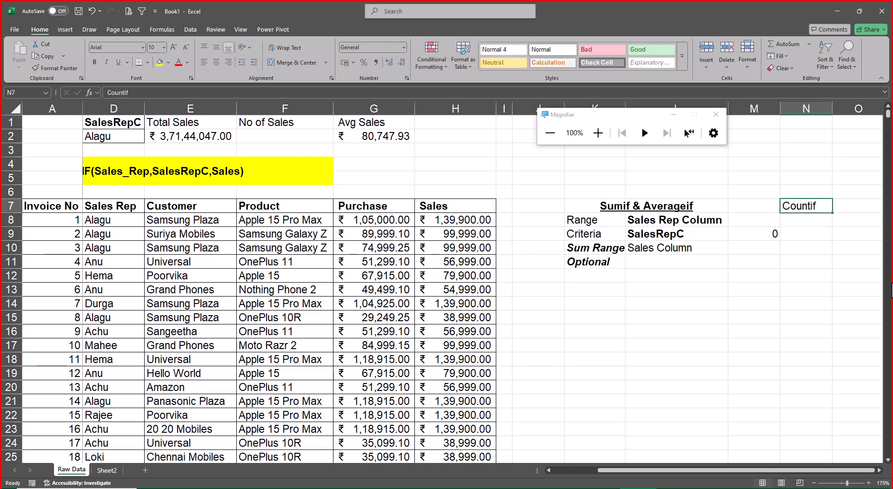
{"action": "key", "text": "ctrl+b"}
{"action": "key", "text": "ctrl+u"}
Copy the Range and Criteria notes from K8:L9 to N8 under the Countif heading.
{"action": "key", "text": "Down"}
{"action": "key", "text": "Left"}
{"action": "key", "text": "Left"}
{"action": "key", "text": "Left"}
{"action": "key", "text": "shift+Right"}
{"action": "key", "text": "shift+Down"}
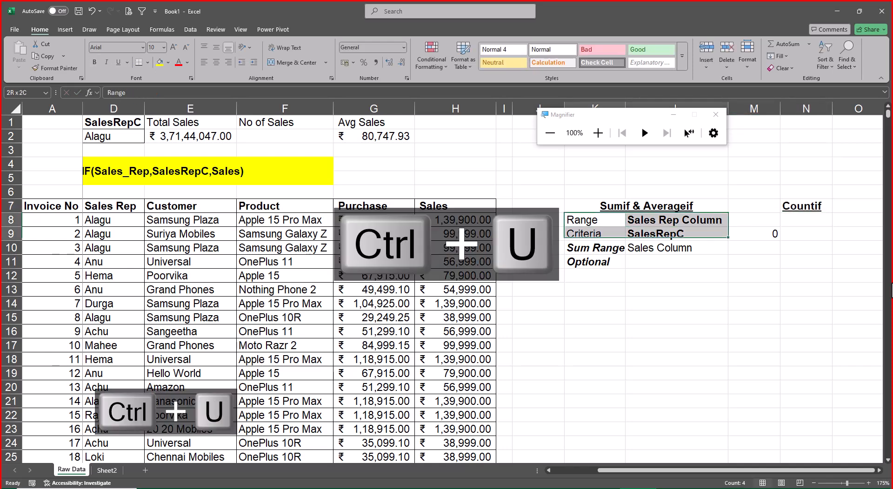
{"action": "key", "text": "ctrl+c"}
{"action": "key", "text": "Right"}
{"action": "key", "text": "Right"}
{"action": "key", "text": "Right"}
{"action": "key", "text": "ctrl+v"}
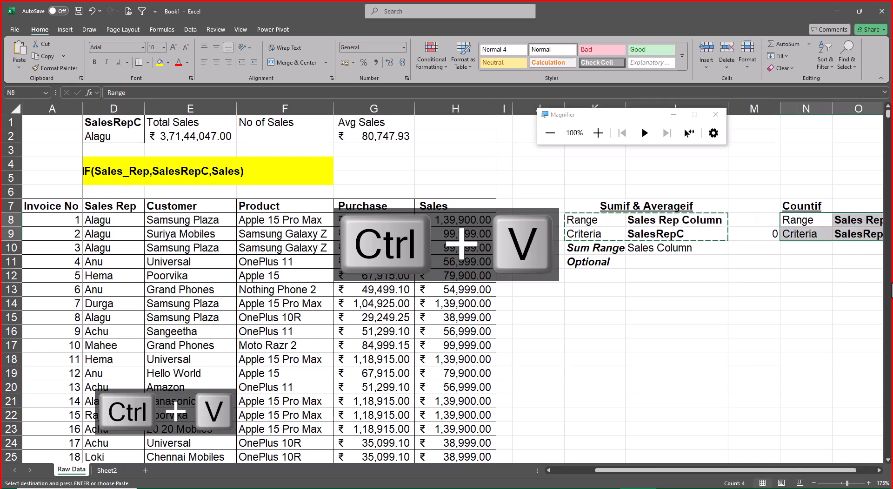
Start a COUNTIF formula in F2 under No of Sales.
{"action": "key", "text": "Right"}
{"action": "key", "text": "Left"}
{"action": "key", "text": "Left"}
{"action": "key", "text": "Left"}
{"action": "key", "text": "Left"}
{"action": "key", "text": "Left"}
{"action": "key", "text": "Left"}
{"action": "key", "text": "Left"}
{"action": "key", "text": "Left"}
{"action": "key", "text": "Left"}
{"action": "key", "text": "Left"}
{"action": "key", "text": "Left"}
{"action": "key", "text": "Left"}
{"action": "key", "text": "Left"}
{"action": "key", "text": "Left"}
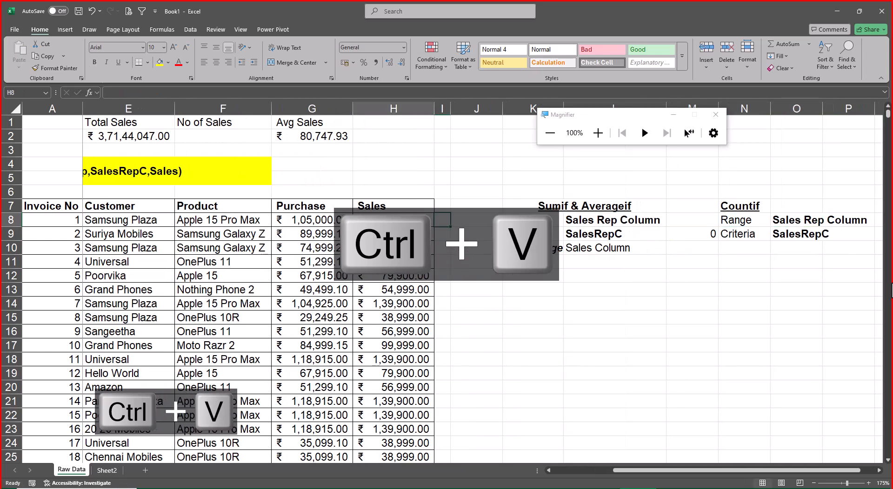
{"action": "key", "text": "Up"}
{"action": "key", "text": "Up"}
{"action": "key", "text": "Up"}
{"action": "key", "text": "Up"}
{"action": "key", "text": "Up"}
{"action": "key", "text": "Right"}
{"action": "key", "text": "Right"}
{"action": "key", "text": "Right"}
{"action": "key", "text": "Up"}
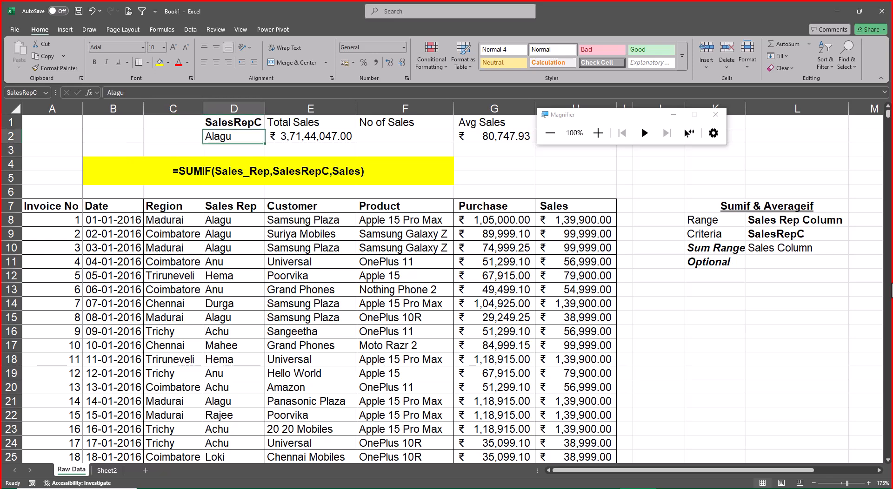
{"action": "key", "text": "Right"}
{"action": "key", "text": "Right"}
{"action": "type", "text": "=count"}
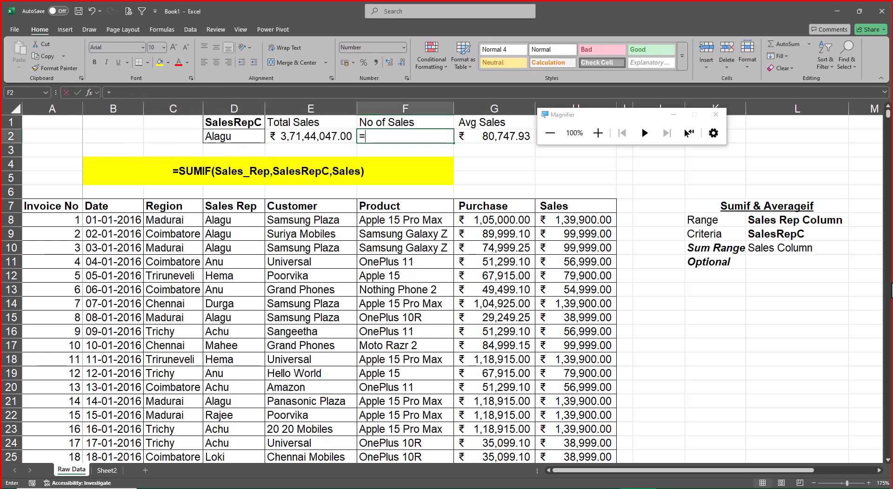
{"action": "key", "text": "Down"}
{"action": "key", "text": "Down"}
{"action": "key", "text": "Down"}
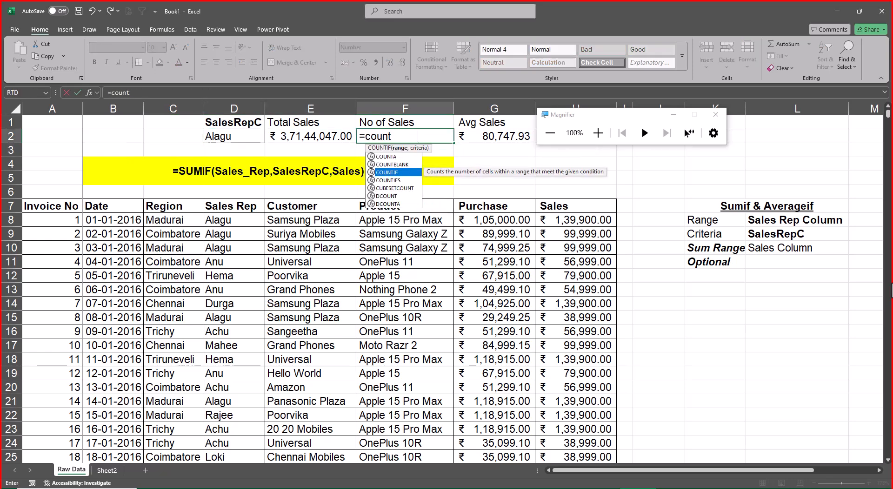
{"action": "key", "text": "Tab"}
Complete the COUNTIF in F2 with Sales_Rep as range and SalesRepC as criteria, and show the result without decimals.
{"action": "type", "text": "s"}
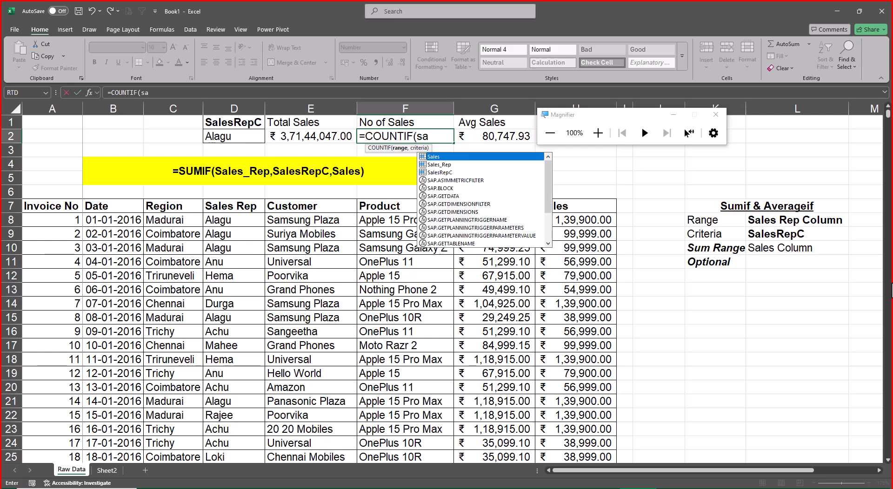
{"action": "type", "text": "a"}
{"action": "key", "text": "Down"}
{"action": "key", "text": "Tab"}
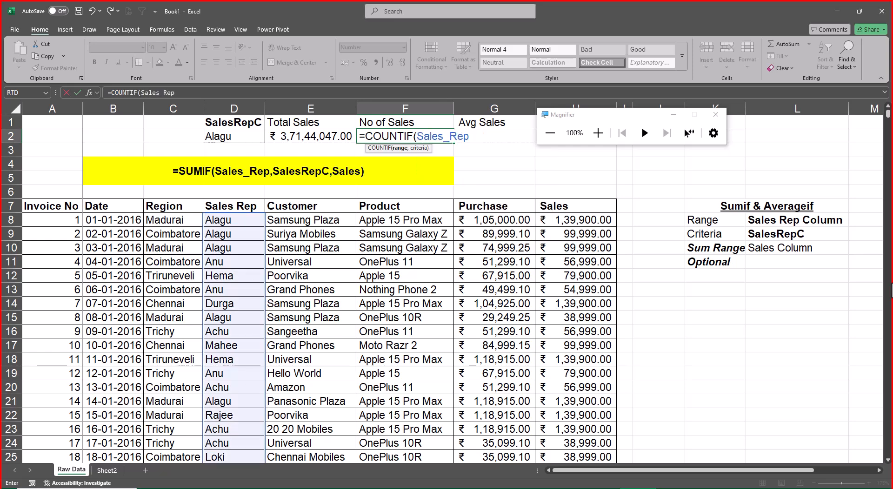
{"action": "type", "text": ",sa"}
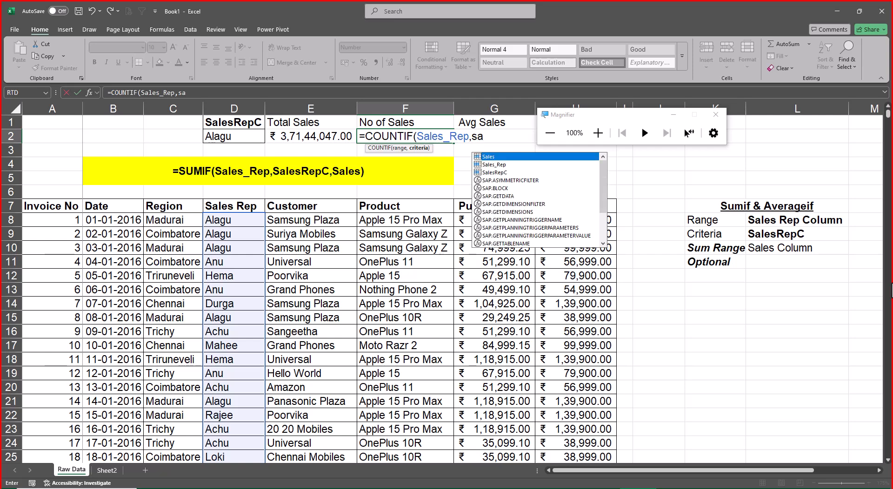
{"action": "key", "text": "Down"}
{"action": "key", "text": "Down"}
{"action": "key", "text": "Tab"}
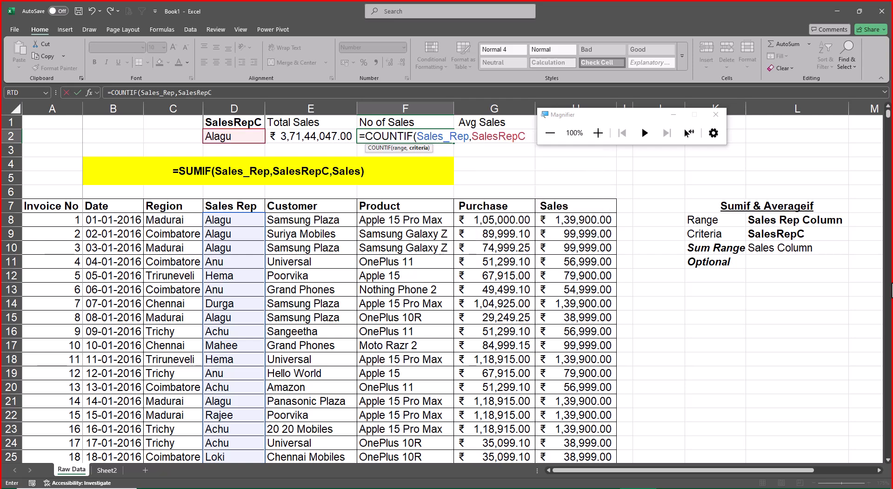
{"action": "type", "text": ")"}
{"action": "key", "text": "Return"}
{"action": "key", "text": "Up"}
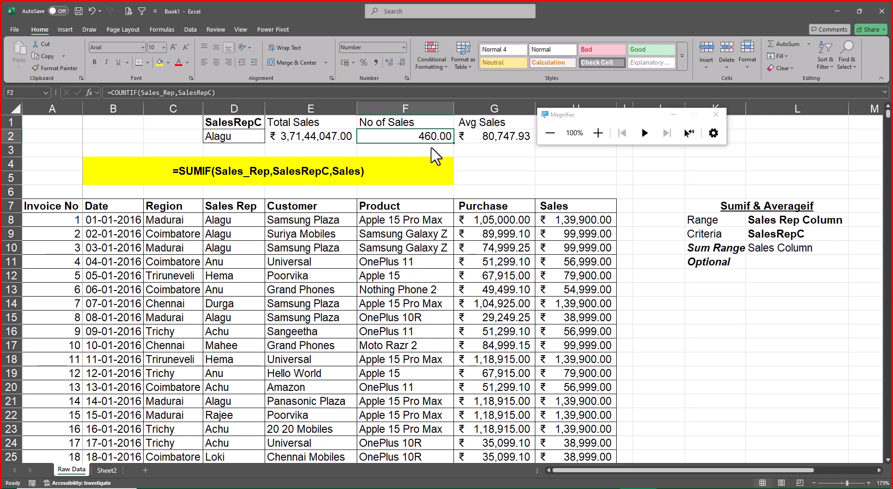
{"action": "left_click", "coordinate": [402, 65]}
{"action": "left_click", "coordinate": [402, 65]}
Replace the sales rep in D2 with the name copied from D11.
{"action": "key", "text": "Left"}
{"action": "key", "text": "Left"}
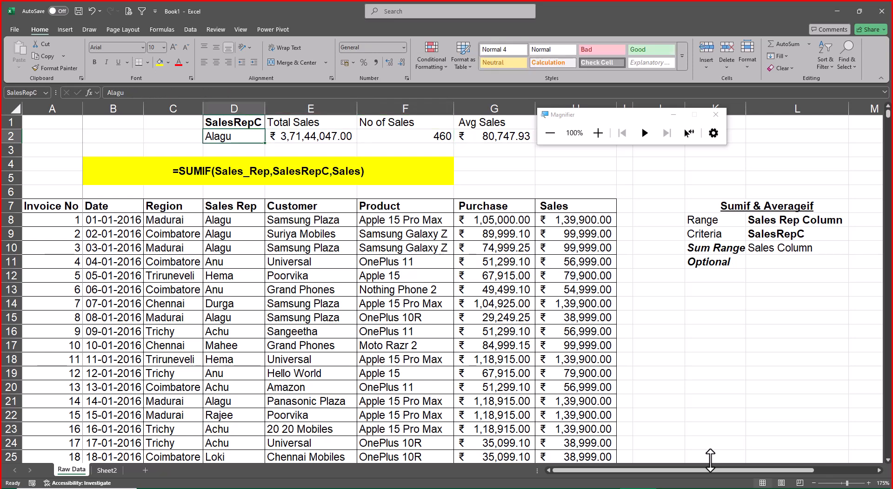
{"action": "key", "text": "Down"}
{"action": "key", "text": "Down"}
{"action": "key", "text": "Down"}
{"action": "key", "text": "Down"}
{"action": "key", "text": "Down"}
{"action": "key", "text": "Down"}
{"action": "key", "text": "Down"}
{"action": "key", "text": "Down"}
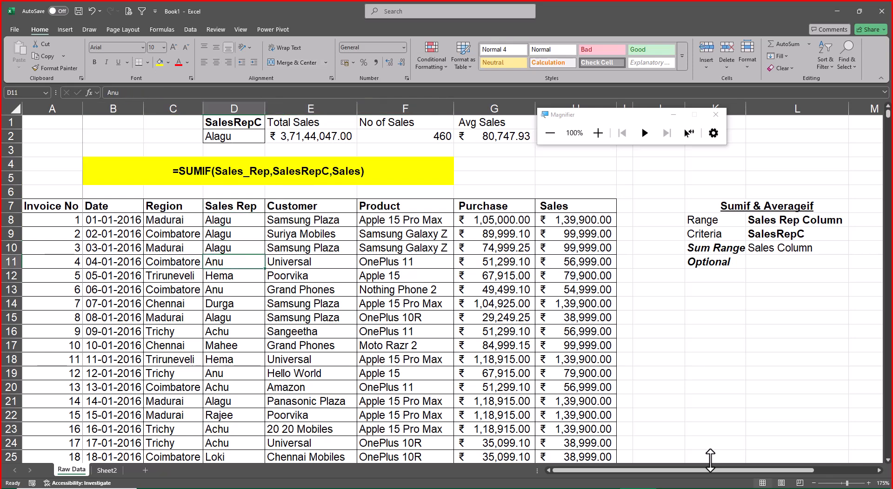
{"action": "key", "text": "ctrl+c"}
{"action": "key", "text": "Up"}
{"action": "key", "text": "Up"}
{"action": "key", "text": "Up"}
{"action": "key", "text": "Up"}
{"action": "key", "text": "Up"}
{"action": "key", "text": "Up"}
{"action": "key", "text": "Up"}
{"action": "key", "text": "Up"}
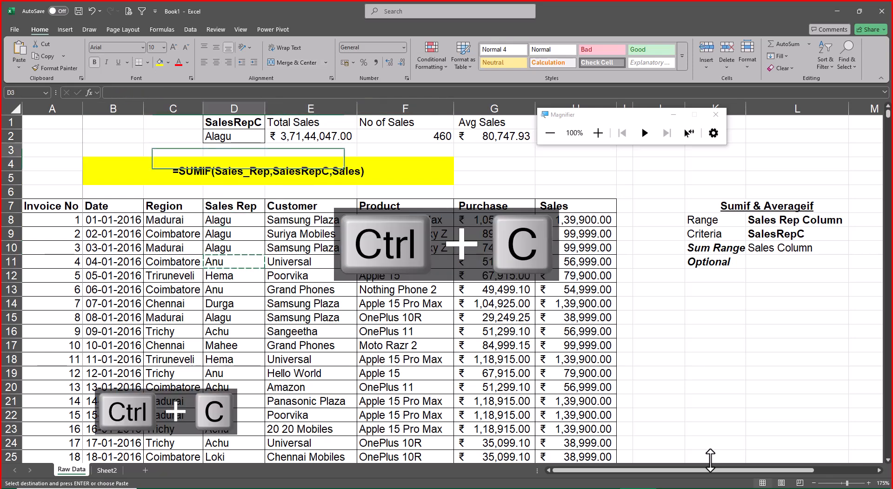
{"action": "key", "text": "ctrl+v"}
{"action": "key", "text": "Escape"}
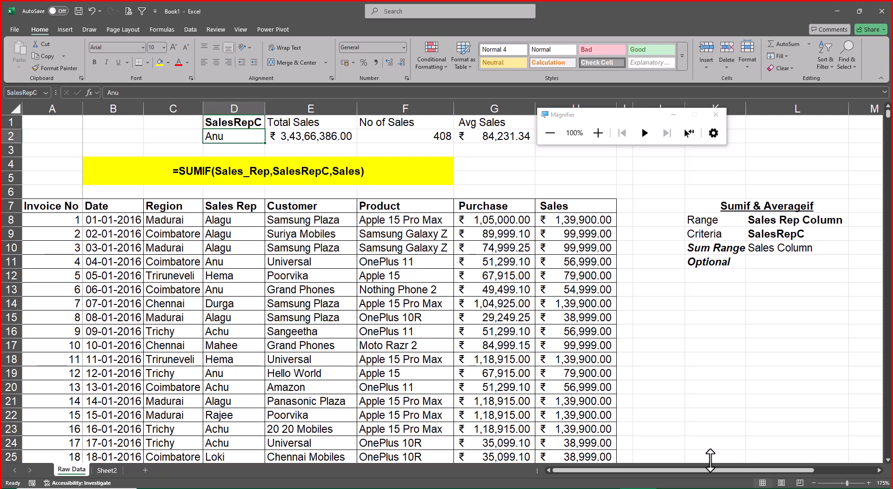
Add the heading "DropDown Menu" in K13 and make it bold and underlined.
{"action": "key", "text": "Down"}
{"action": "key", "text": "Down"}
{"action": "key", "text": "Down"}
{"action": "key", "text": "Down"}
{"action": "key", "text": "Down"}
{"action": "key", "text": "Down"}
{"action": "key", "text": "Down"}
{"action": "key", "text": "Down"}
{"action": "key", "text": "Down"}
{"action": "key", "text": "Down"}
{"action": "key", "text": "Down"}
{"action": "key", "text": "Down"}
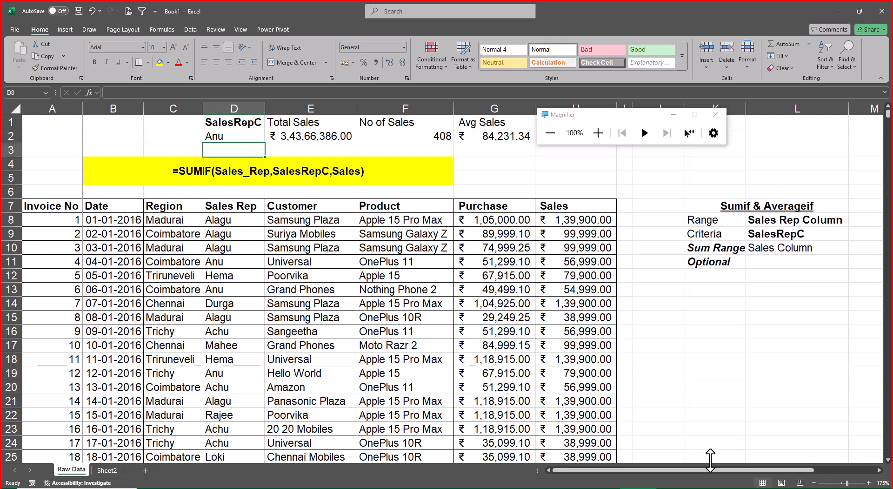
{"action": "key", "text": "Right"}
{"action": "key", "text": "Right"}
{"action": "key", "text": "Right"}
{"action": "key", "text": "Right"}
{"action": "key", "text": "Right"}
{"action": "key", "text": "Right"}
{"action": "key", "text": "Right"}
{"action": "key", "text": "Right"}
{"action": "key", "text": "Right"}
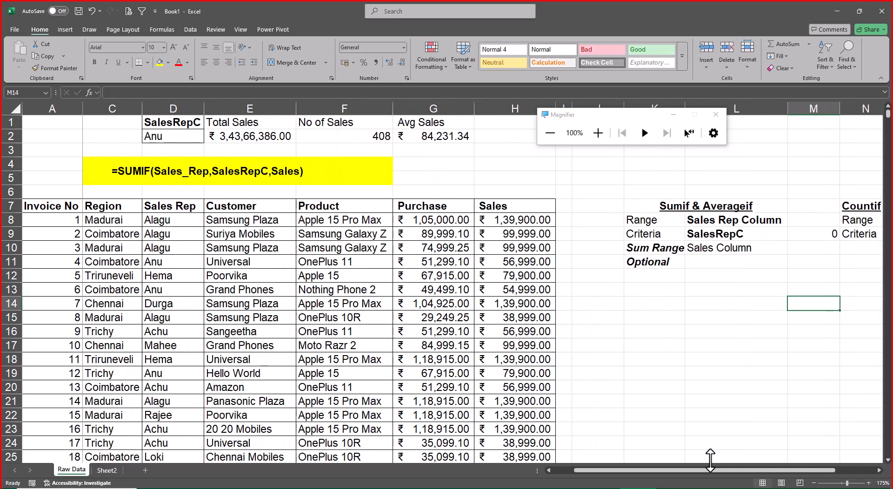
{"action": "key", "text": "Left"}
{"action": "key", "text": "Left"}
{"action": "key", "text": "Up"}
{"action": "type", "text": "DropDown"}
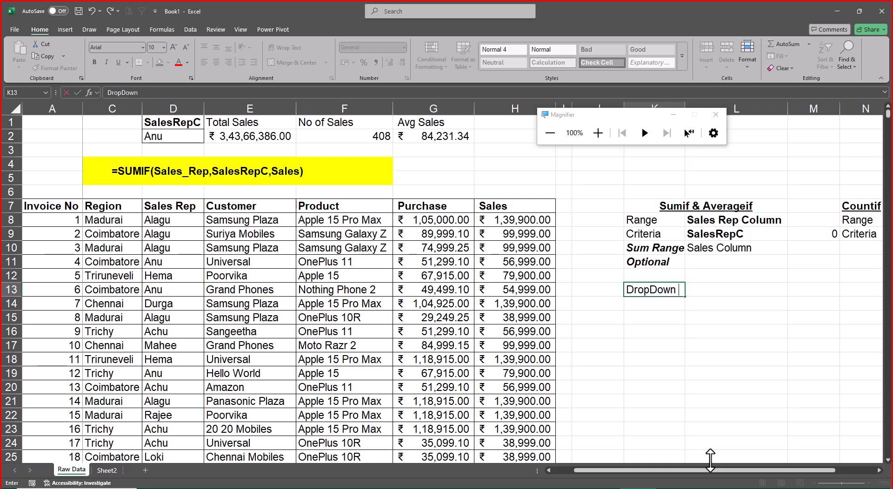
{"action": "type", "text": " Menu"}
{"action": "key", "text": "Return"}
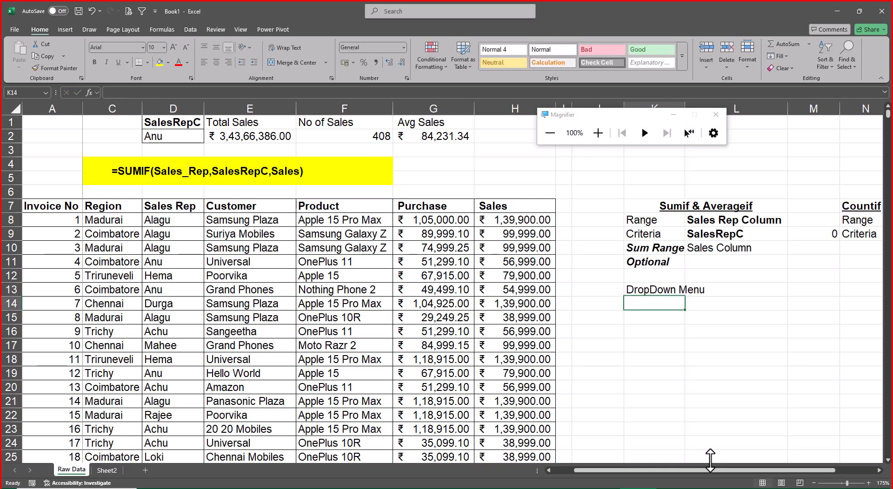
{"action": "key", "text": "Up"}
{"action": "key", "text": "ctrl+b"}
{"action": "key", "text": "ctrl+u"}
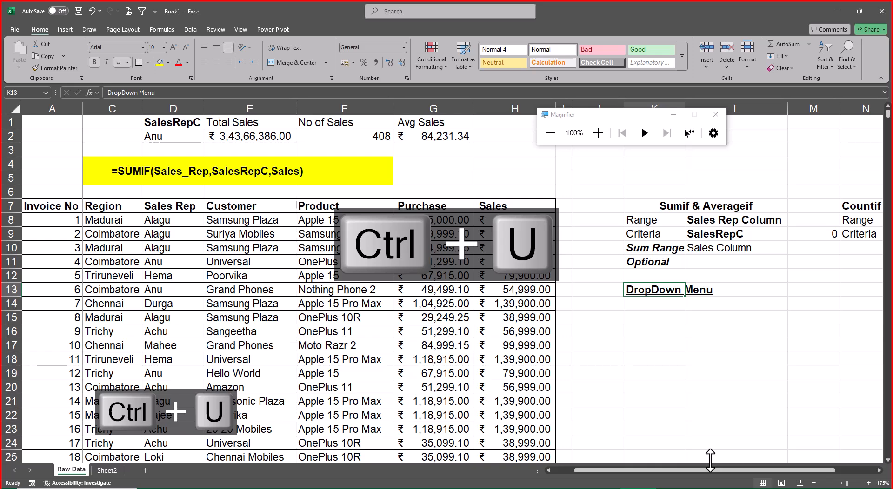
Enter "Data Validation" in K14 below the DropDown Menu heading.
{"action": "key", "text": "Left"}
{"action": "key", "text": "Left"}
{"action": "key", "text": "ctrl+Left"}
{"action": "key", "text": "ctrl+Left"}
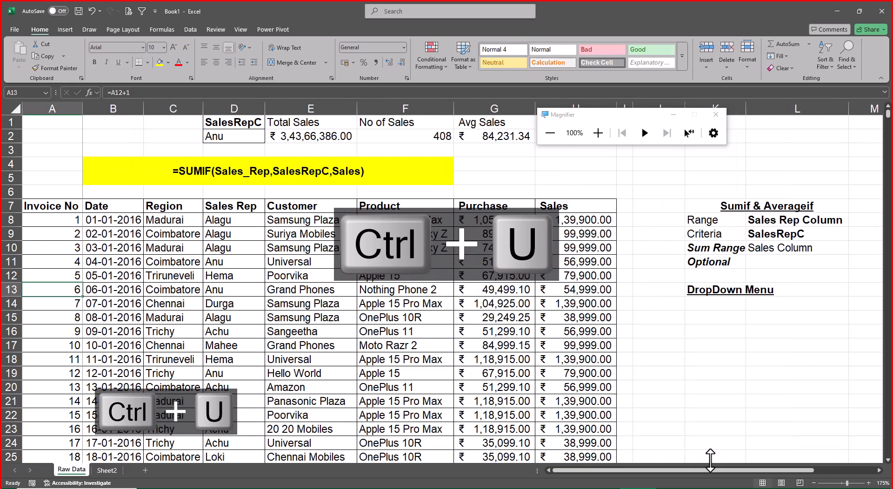
{"action": "key", "text": "Right"}
{"action": "key", "text": "Right"}
{"action": "key", "text": "Right"}
{"action": "key", "text": "Right"}
{"action": "key", "text": "Right"}
{"action": "key", "text": "Right"}
{"action": "key", "text": "Right"}
{"action": "key", "text": "Right"}
{"action": "key", "text": "Right"}
{"action": "key", "text": "Down"}
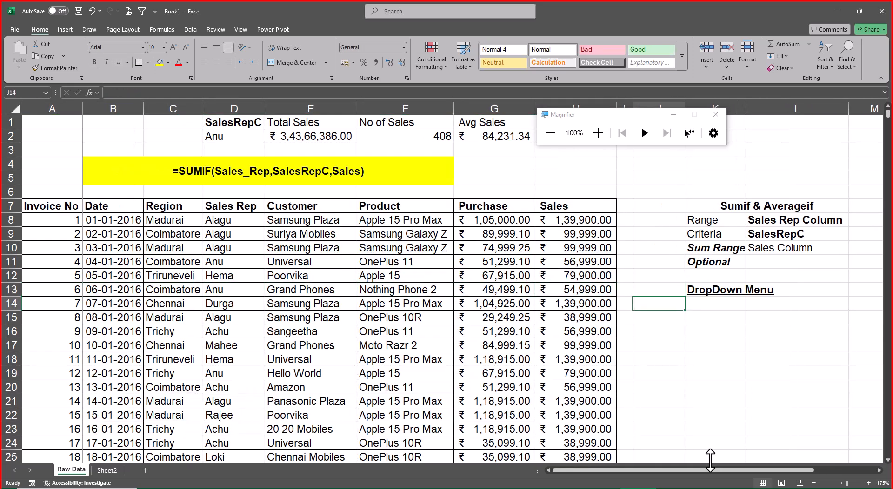
{"action": "key", "text": "Right"}
{"action": "type", "text": "Data V"}
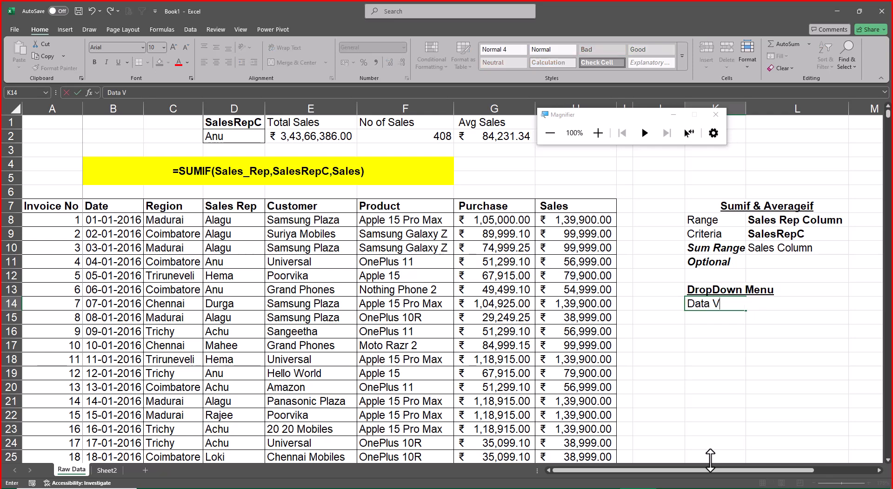
{"action": "type", "text": "alidation"}
{"action": "key", "text": "Return"}
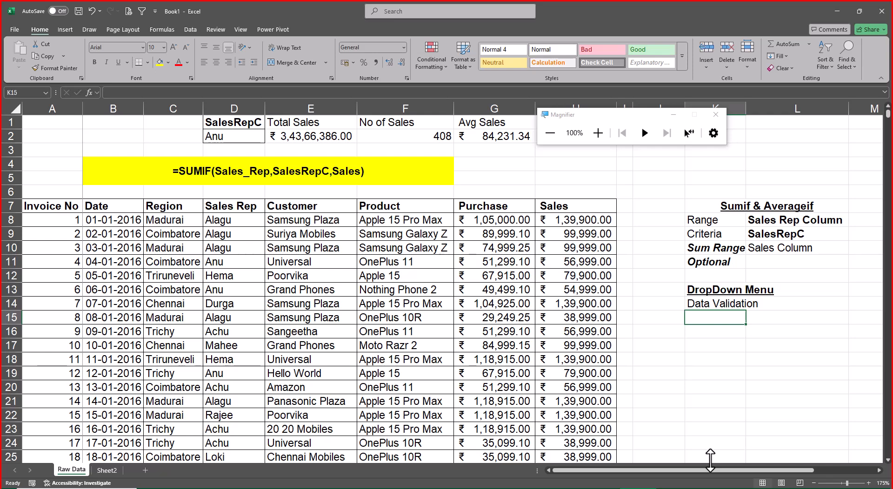
Note the shortcut by entering "Key sh cut" in K15 and "Alt D L" in L15.
{"action": "type", "text": "Key sh"}
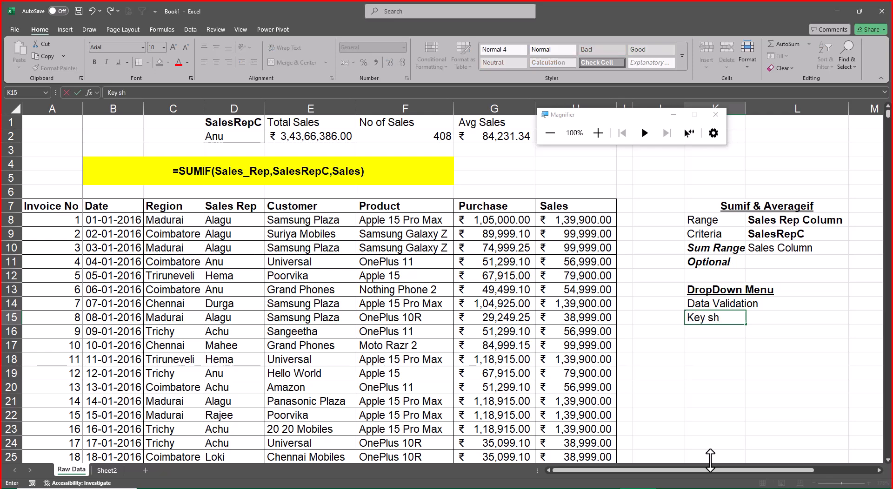
{"action": "type", "text": " cut"}
{"action": "key", "text": "Tab"}
{"action": "type", "text": "Alt"}
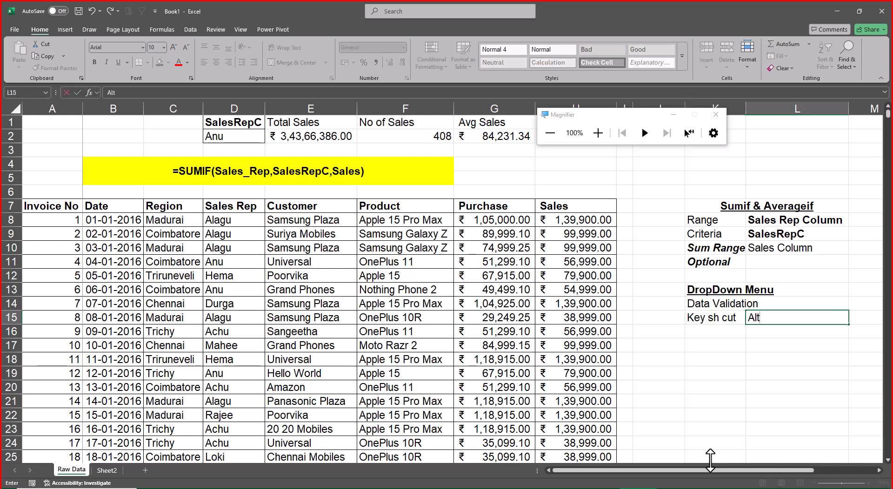
{"action": "type", "text": " D L"}
{"action": "key", "text": "Return"}
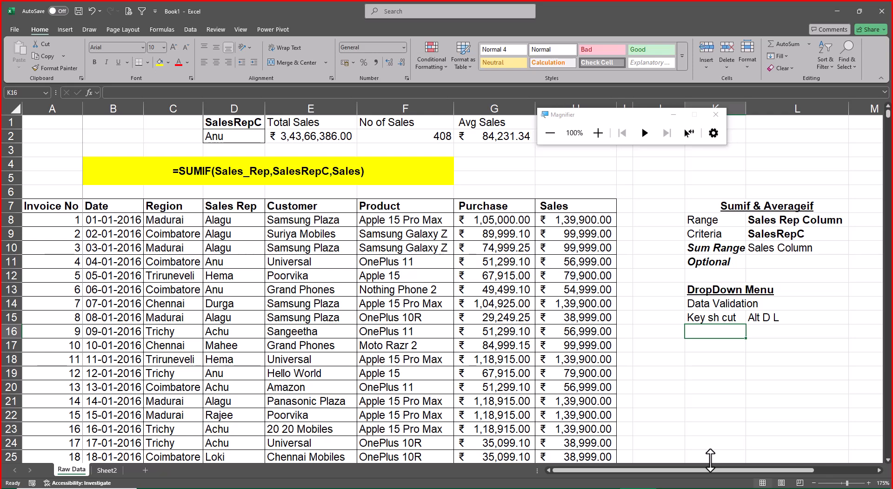
Enter "Data" in K17, leaving a blank row below the shortcut note.
{"action": "key", "text": "Down"}
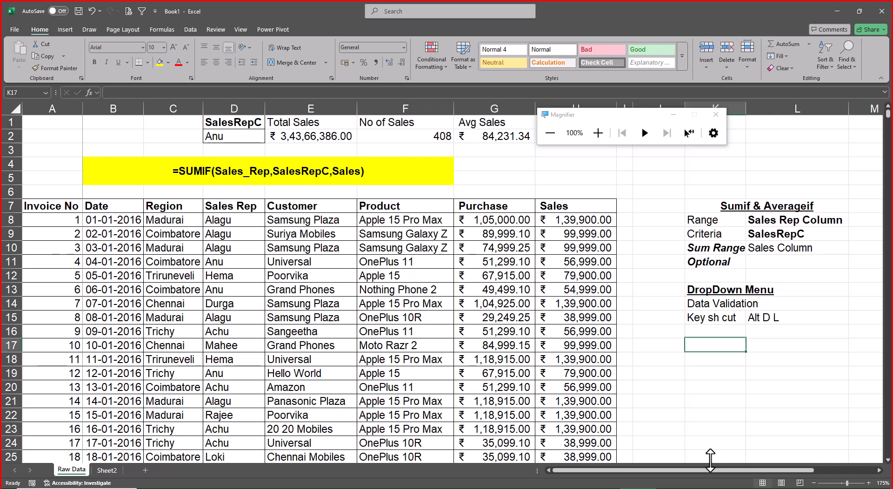
{"action": "type", "text": "Inse"}
{"action": "key", "text": "BackSpace"}
{"action": "key", "text": "BackSpace"}
{"action": "key", "text": "BackSpace"}
{"action": "key", "text": "BackSpace"}
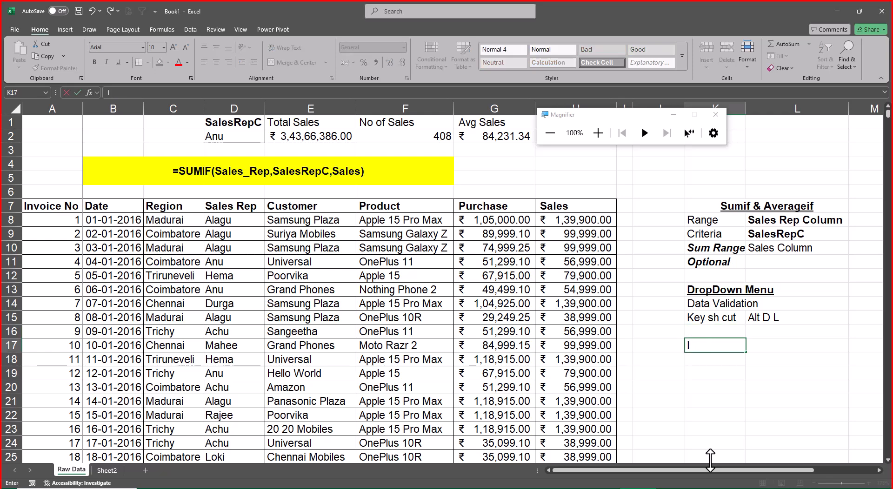
{"action": "type", "text": "So"}
{"action": "key", "text": "BackSpace"}
{"action": "key", "text": "BackSpace"}
{"action": "type", "text": "Data"}
{"action": "key", "text": "Return"}
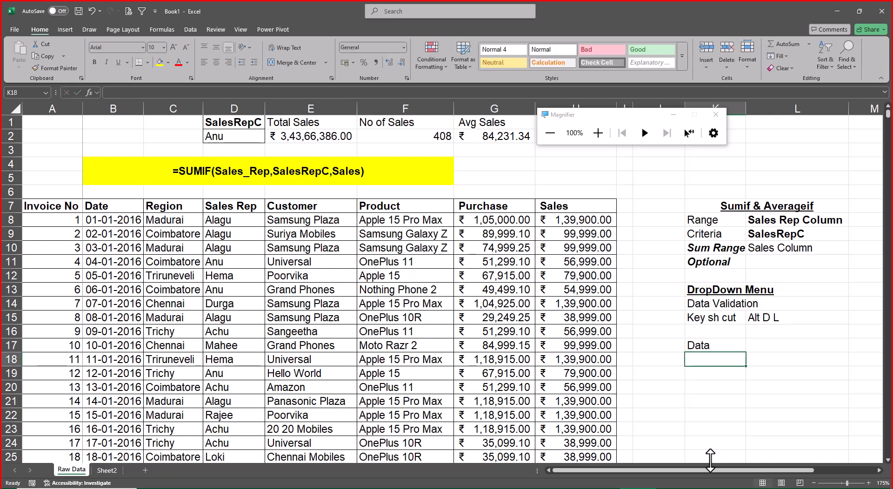
Enter "Data Tool" in K18 and "Data Validation" in K19 below the Data note.
{"action": "type", "text": "Data"}
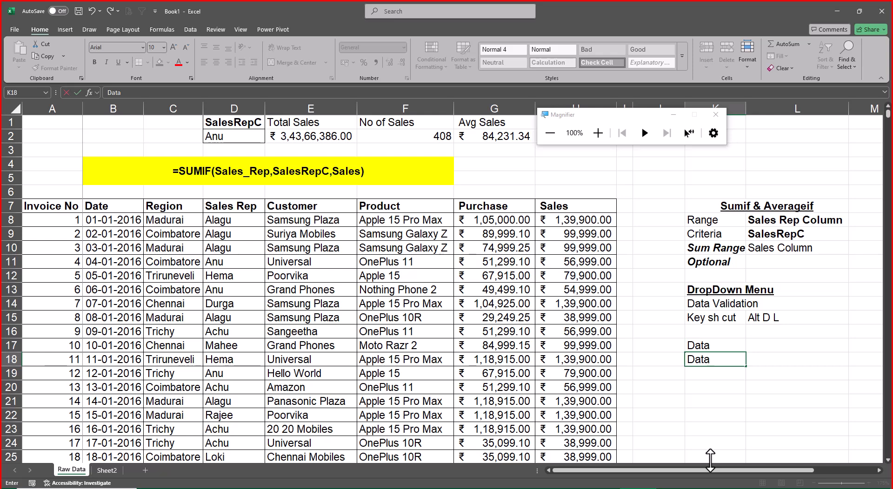
{"action": "type", "text": " Tool"}
{"action": "key", "text": "Return"}
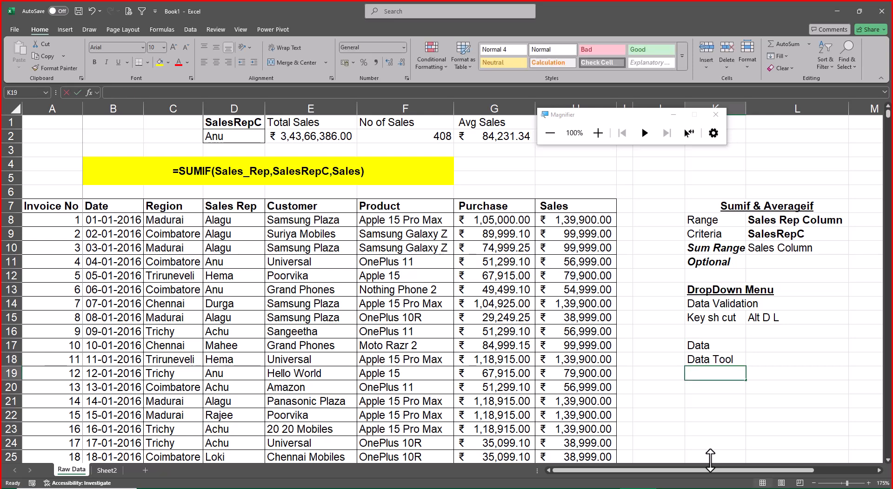
{"action": "type", "text": "Data Val"}
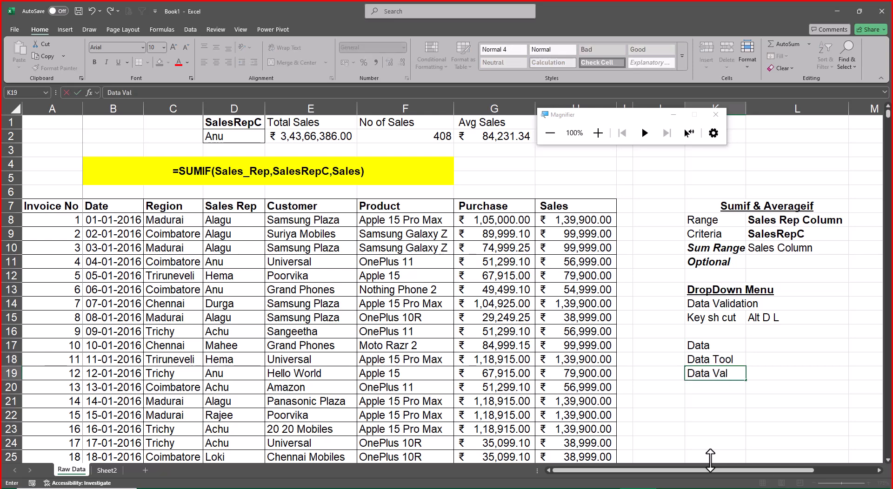
{"action": "type", "text": "idation"}
{"action": "key", "text": "Return"}
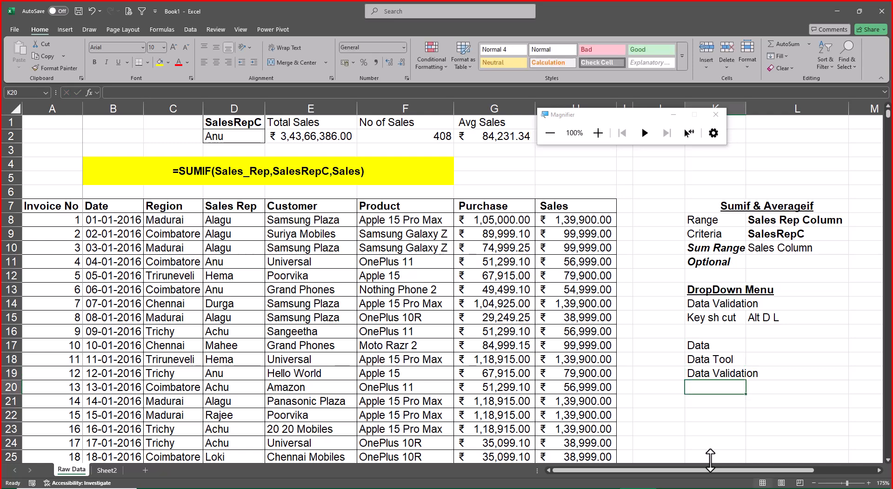
Copy the SalesRepC heading from D1 into R1 and autofit column R to it.
{"action": "left_click", "coordinate": [252, 137]}
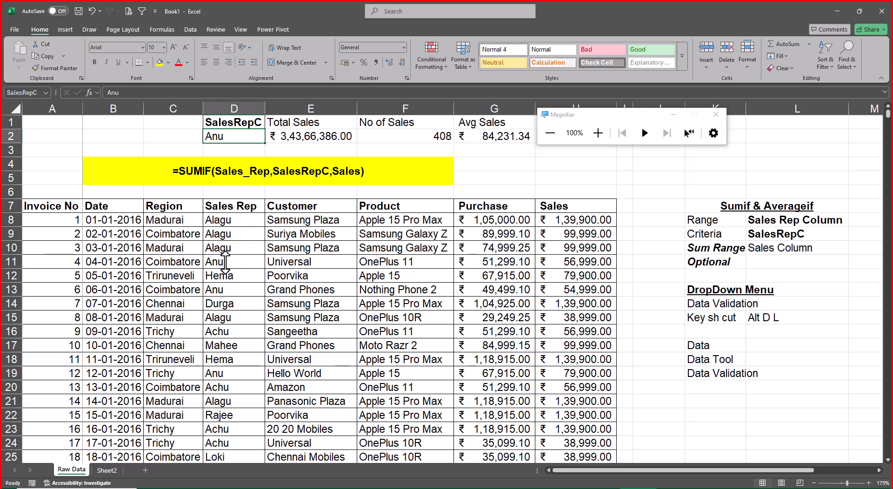
{"action": "key", "text": "shift+Up"}
{"action": "key", "text": "ctrl+c"}
{"action": "key", "text": "Right"}
{"action": "key", "text": "Right"}
{"action": "key", "text": "Right"}
{"action": "key", "text": "Right"}
{"action": "key", "text": "Right"}
{"action": "key", "text": "Right"}
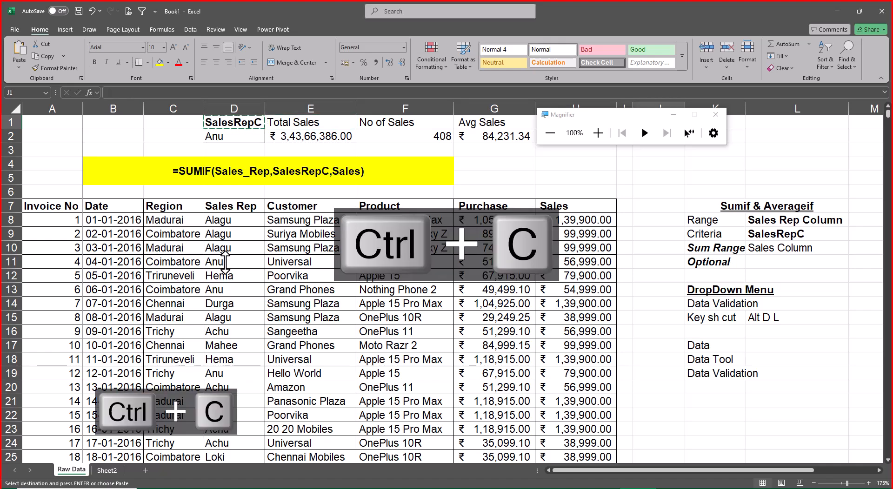
{"action": "key", "text": "Right"}
{"action": "key", "text": "Right"}
{"action": "key", "text": "Right"}
{"action": "key", "text": "Right"}
{"action": "key", "text": "Right"}
{"action": "key", "text": "Right"}
{"action": "key", "text": "Right"}
{"action": "key", "text": "Right"}
{"action": "key", "text": "Right"}
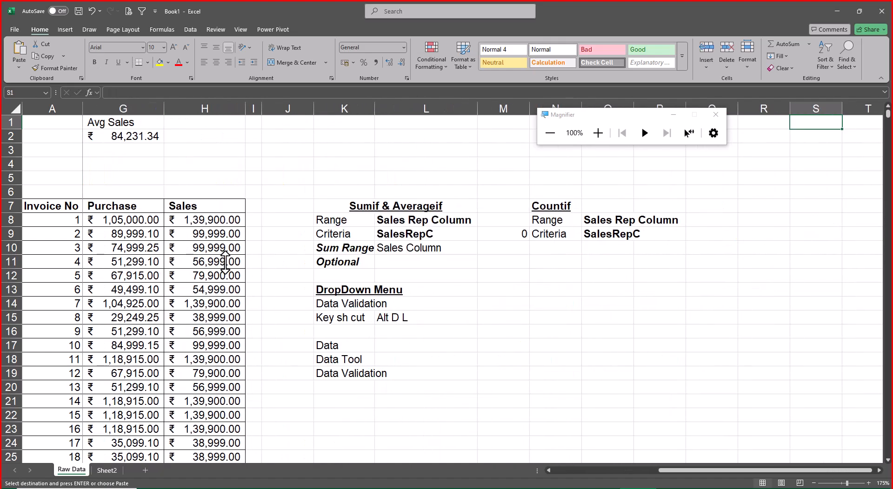
{"action": "key", "text": "Left"}
{"action": "key", "text": "ctrl+v"}
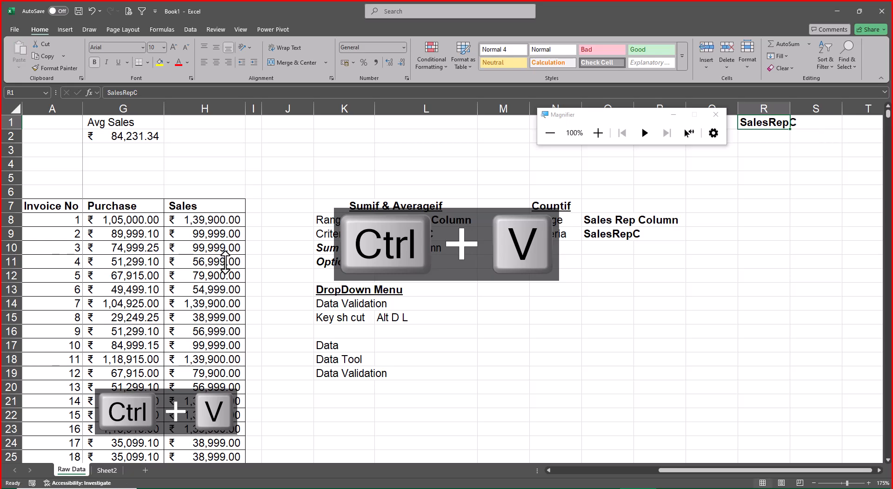
{"action": "key", "text": "alt+o"}
{"action": "key", "text": "alt+c"}
{"action": "key", "text": "alt+a"}
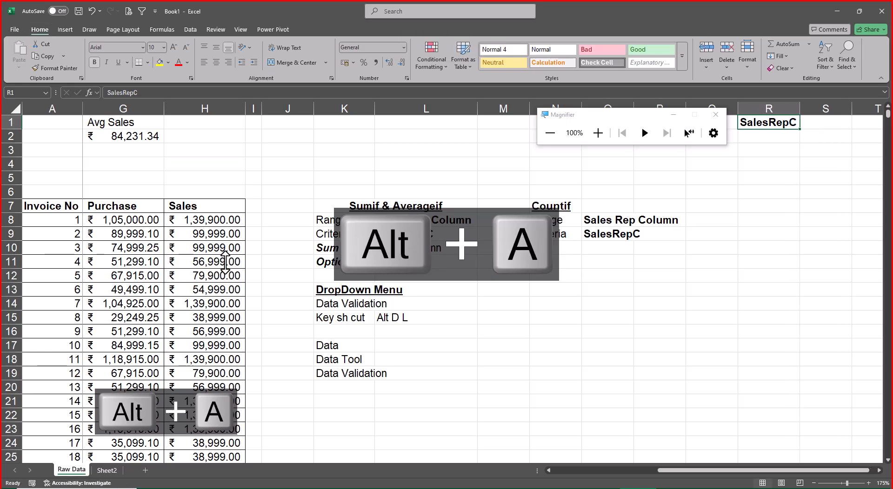
Copy the SalesRepC heading from R1 to J1 and clear R1.
{"action": "key", "text": "ctrl+c"}
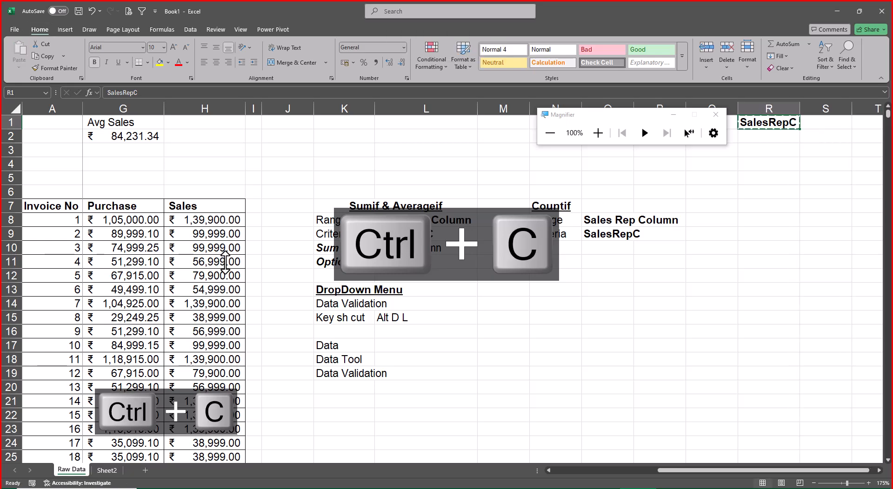
{"action": "key", "text": "Left"}
{"action": "key", "text": "Left"}
{"action": "key", "text": "Left"}
{"action": "key", "text": "Left"}
{"action": "key", "text": "Left"}
{"action": "key", "text": "Left"}
{"action": "key", "text": "Left"}
{"action": "key", "text": "Left"}
{"action": "key", "text": "ctrl+v"}
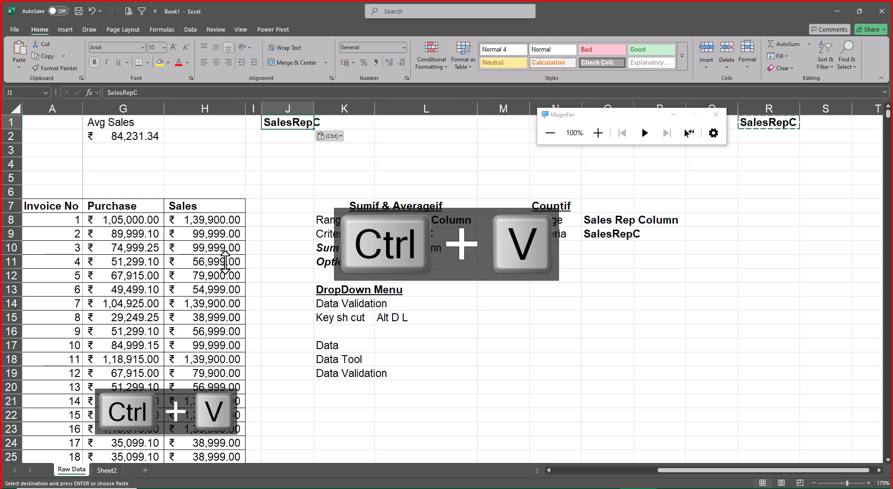
{"action": "key", "text": "Escape"}
{"action": "key", "text": "Right"}
{"action": "key", "text": "Right"}
{"action": "key", "text": "Right"}
{"action": "key", "text": "ctrl+Right"}
{"action": "key", "text": "Delete"}
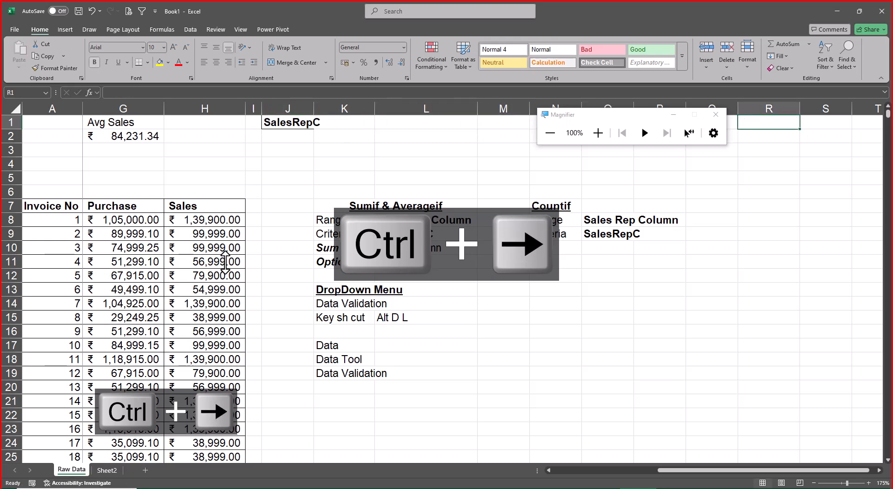
Move the Magnifier window away from the worksheet cells and autofit column J to the SalesRepC heading.
{"action": "key", "text": "Left"}
{"action": "key", "text": "Left"}
{"action": "key", "text": "Left"}
{"action": "key", "text": "Left"}
{"action": "key", "text": "Left"}
{"action": "key", "text": "Left"}
{"action": "key", "text": "Left"}
{"action": "key", "text": "Left"}
{"action": "key", "text": "Left"}
{"action": "key", "text": "Left"}
{"action": "key", "text": "Left"}
{"action": "key", "text": "Left"}
{"action": "key", "text": "Left"}
{"action": "key", "text": "Left"}
{"action": "key", "text": "Left"}
{"action": "key", "text": "Left"}
{"action": "key", "text": "Left"}
{"action": "key", "text": "Right"}
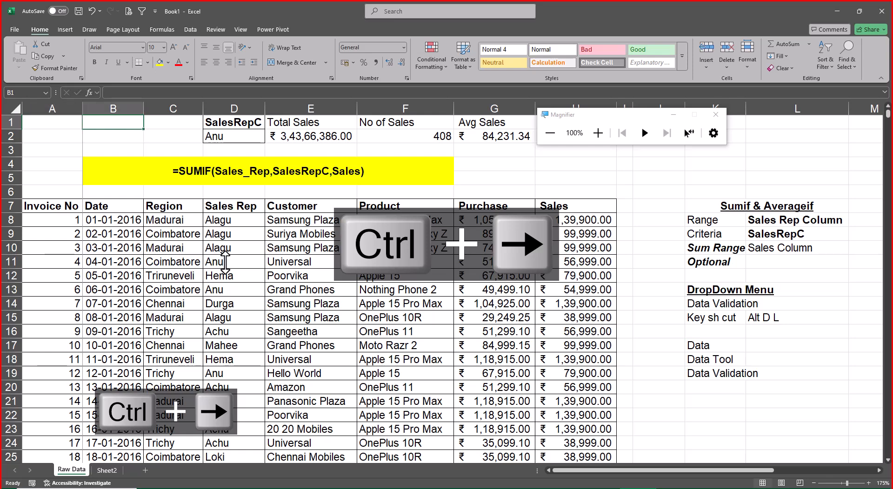
{"action": "left_click_drag", "start_coordinate": [609, 115], "coordinate": [97, 22]}
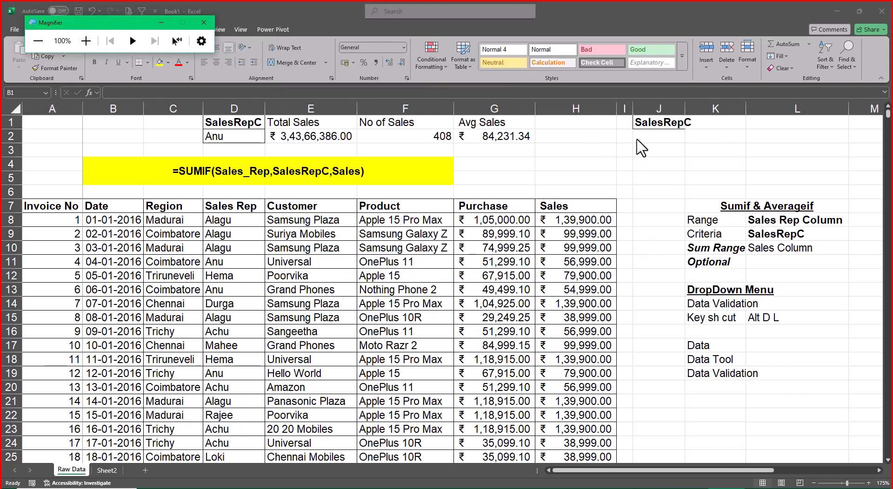
{"action": "left_click", "coordinate": [566, 175]}
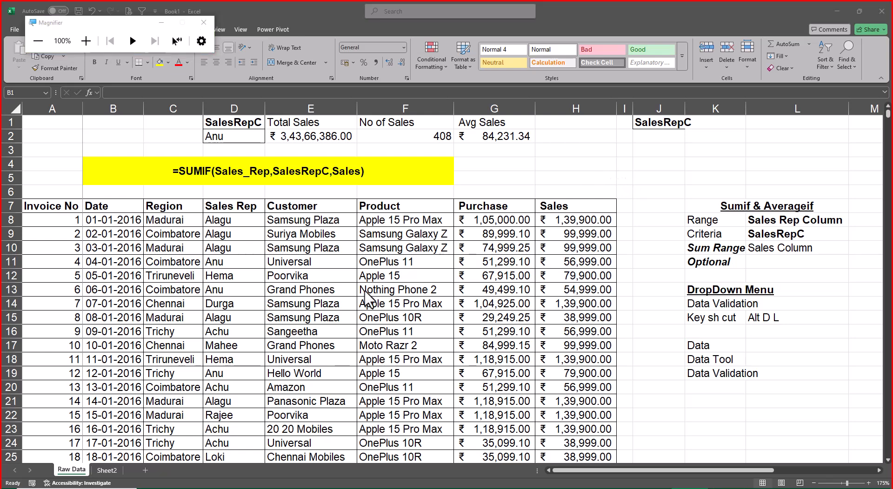
{"action": "left_click", "coordinate": [667, 138]}
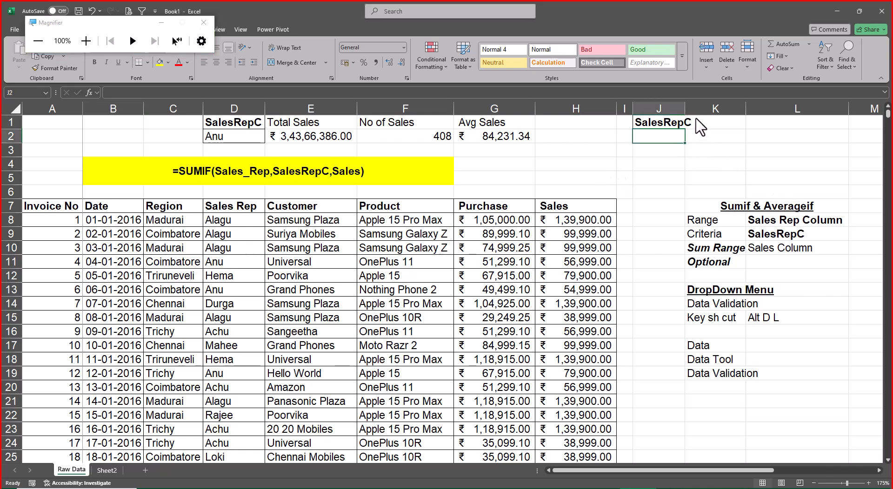
{"action": "double_click", "coordinate": [685, 109]}
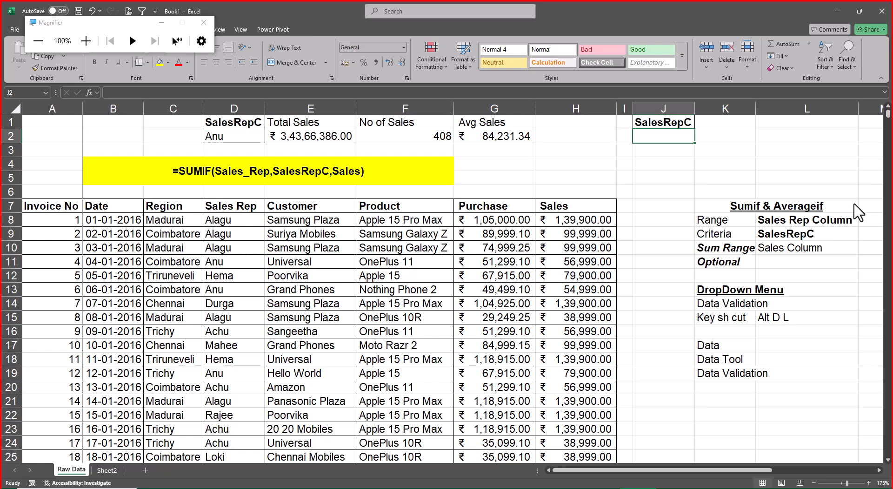
Enter =UNIQUE(Sales_Rep) in J2 to list the distinct sales reps under the SalesRepC heading.
{"action": "type", "text": "=uni"}
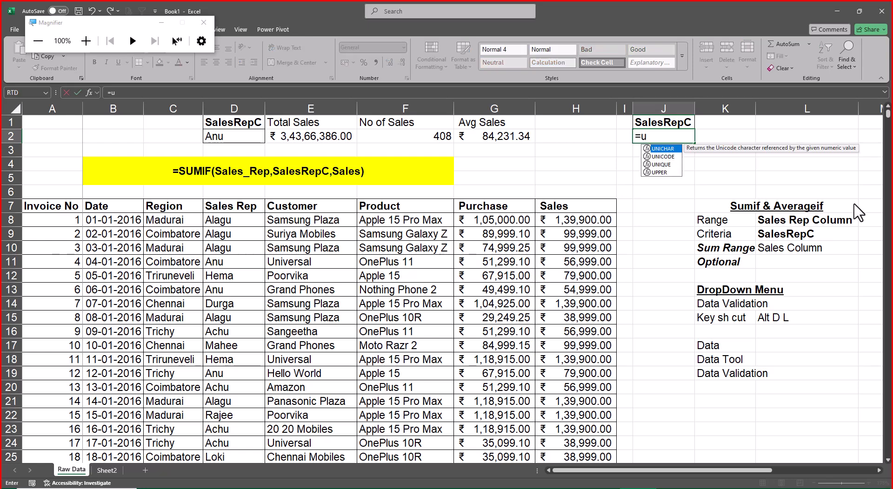
{"action": "key", "text": "Down"}
{"action": "key", "text": "Down"}
{"action": "key", "text": "Tab"}
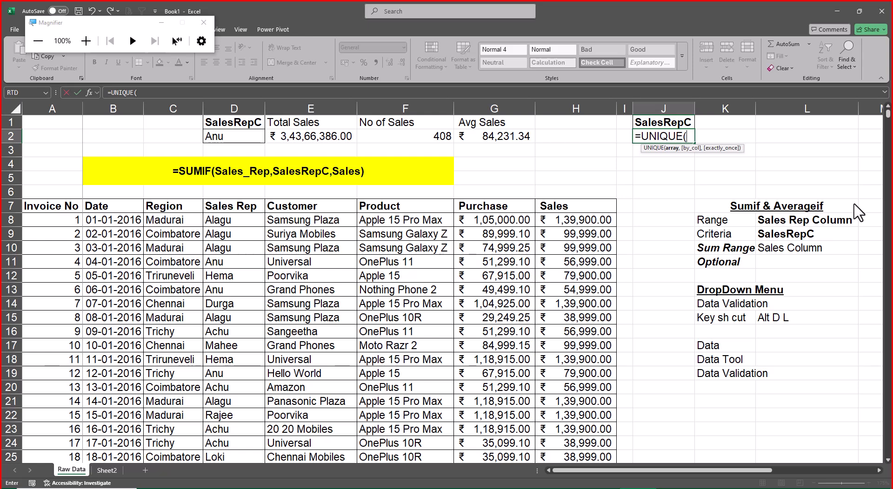
{"action": "type", "text": "sales_"}
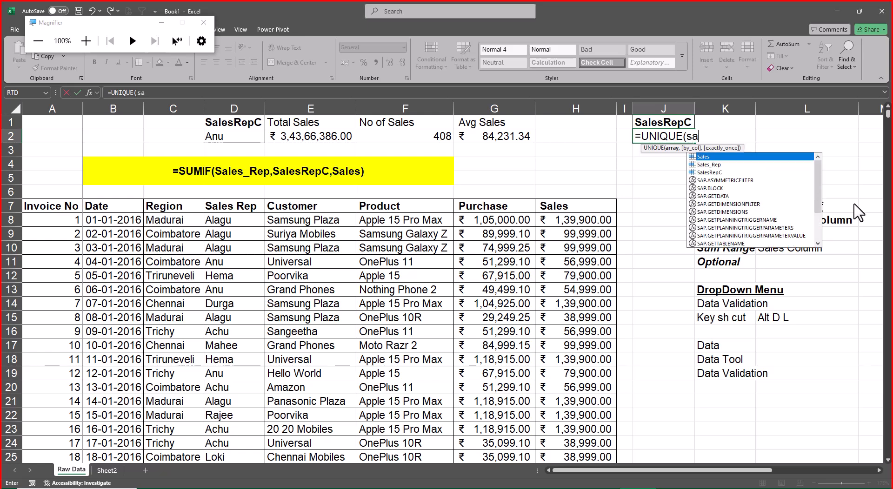
{"action": "key", "text": "Tab"}
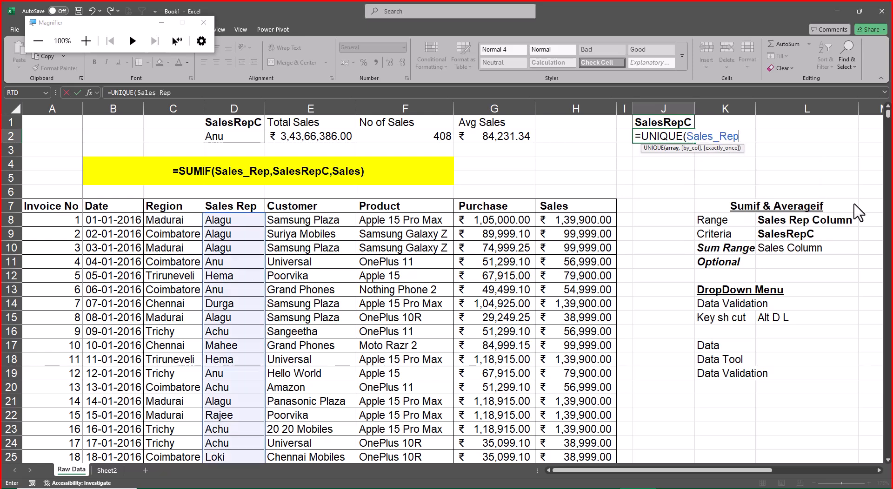
{"action": "type", "text": ")"}
{"action": "key", "text": "Return"}
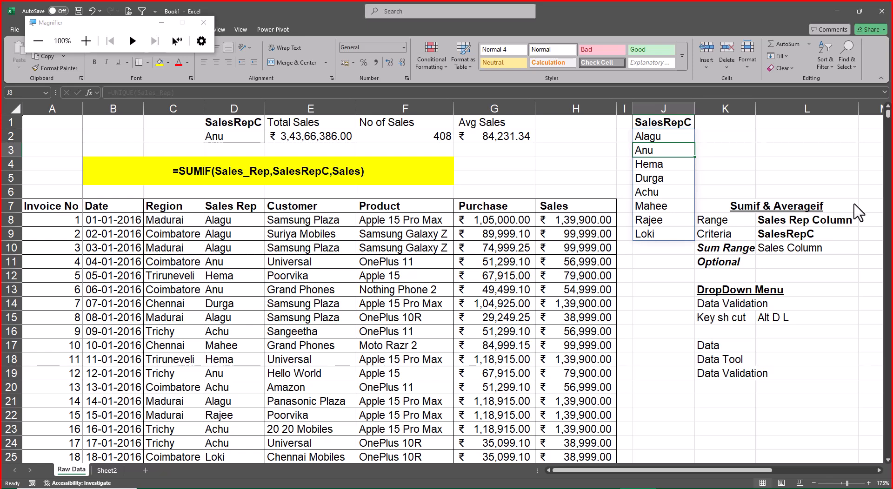
Select the criteria cell D2 below the SalesRepC heading and close the Magnifier window.
{"action": "key", "text": "Up"}
{"action": "key", "text": "Left"}
{"action": "key", "text": "Left"}
{"action": "key", "text": "Left"}
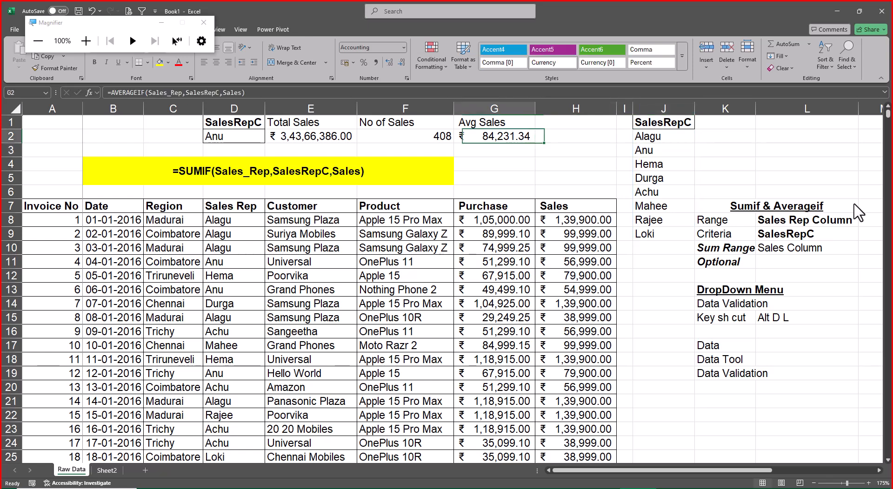
{"action": "key", "text": "Left"}
{"action": "key", "text": "Left"}
{"action": "key", "text": "Left"}
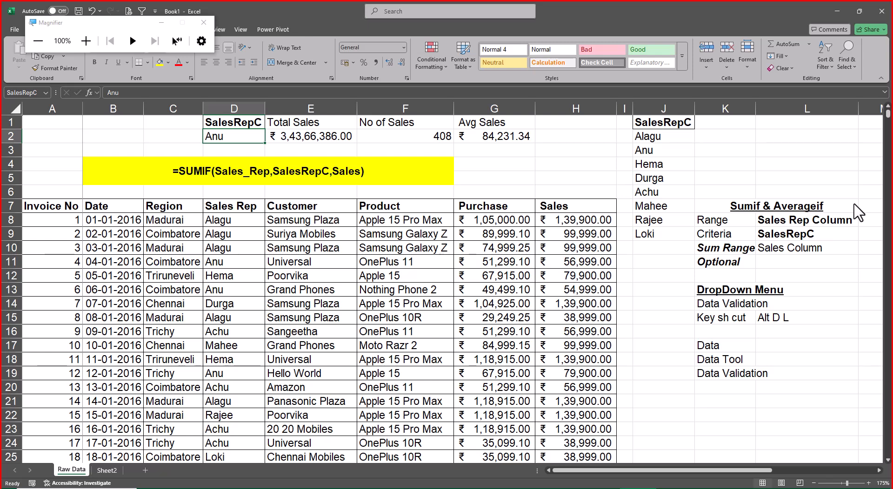
{"action": "left_click", "coordinate": [204, 22]}
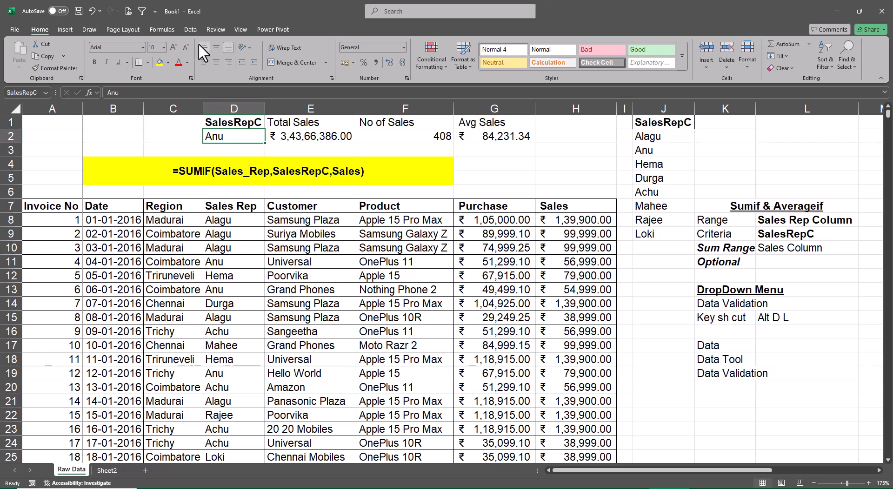
Apply Data Validation to D2, allowing a List with the source =$J$2:$J$9.
{"action": "left_click", "coordinate": [192, 30]}
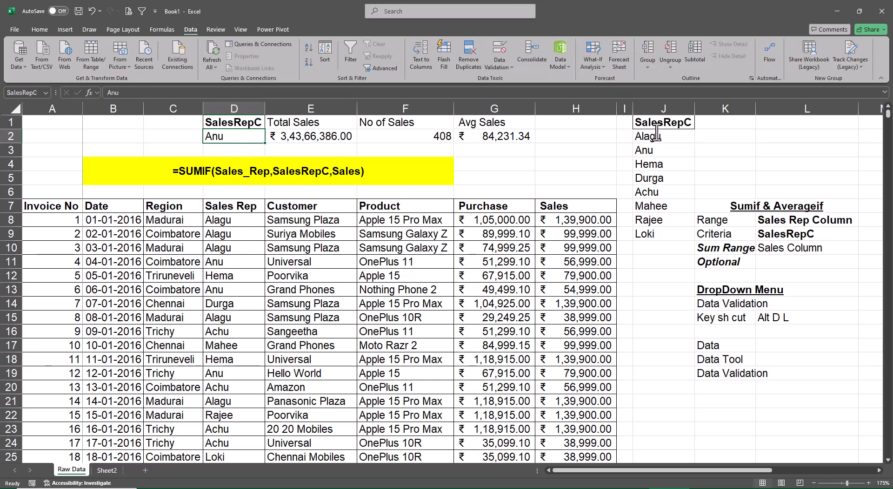
{"action": "left_click", "coordinate": [509, 68]}
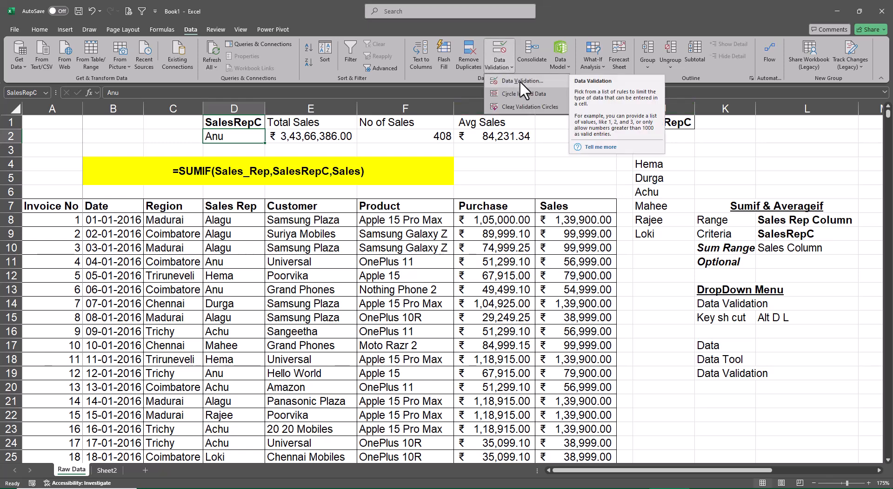
{"action": "left_click", "coordinate": [520, 80]}
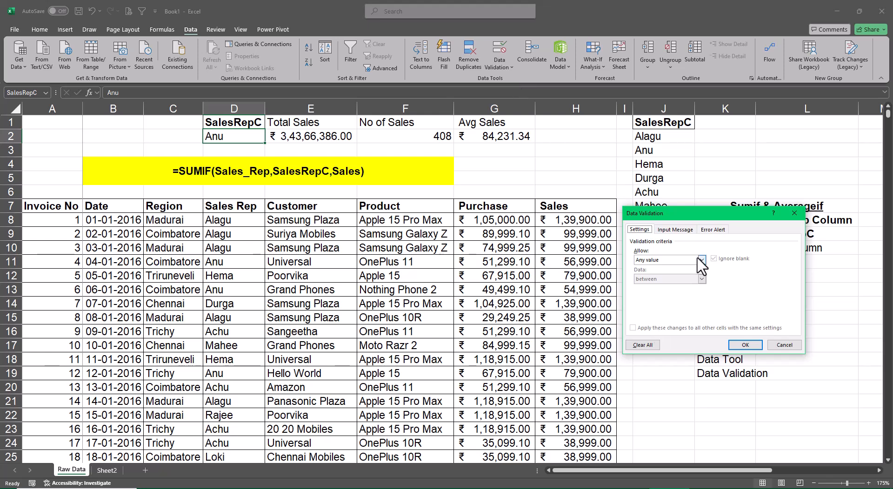
{"action": "left_click_drag", "start_coordinate": [673, 215], "coordinate": [525, 140]}
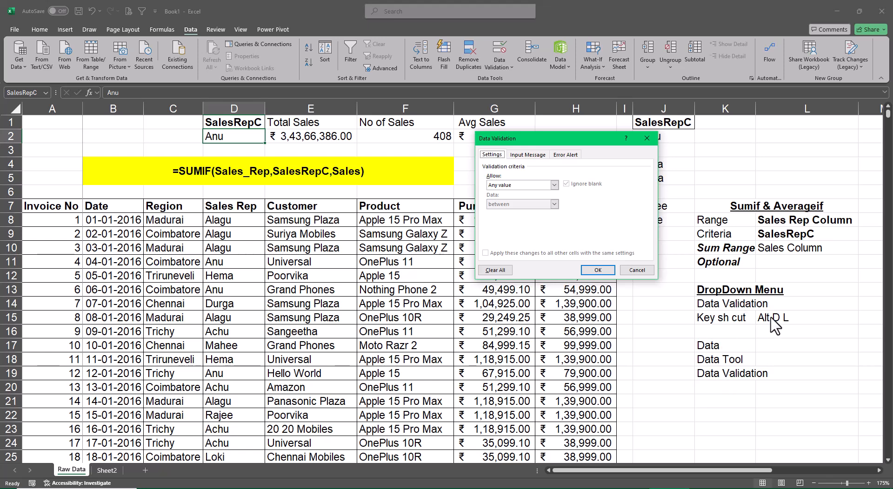
{"action": "left_click", "coordinate": [555, 185]}
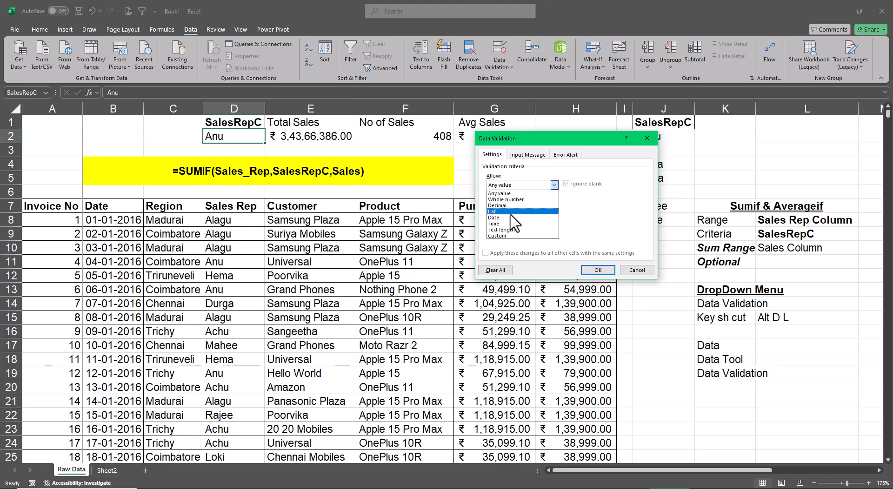
{"action": "left_click", "coordinate": [511, 212]}
{"action": "left_click_drag", "start_coordinate": [589, 139], "coordinate": [503, 93]}
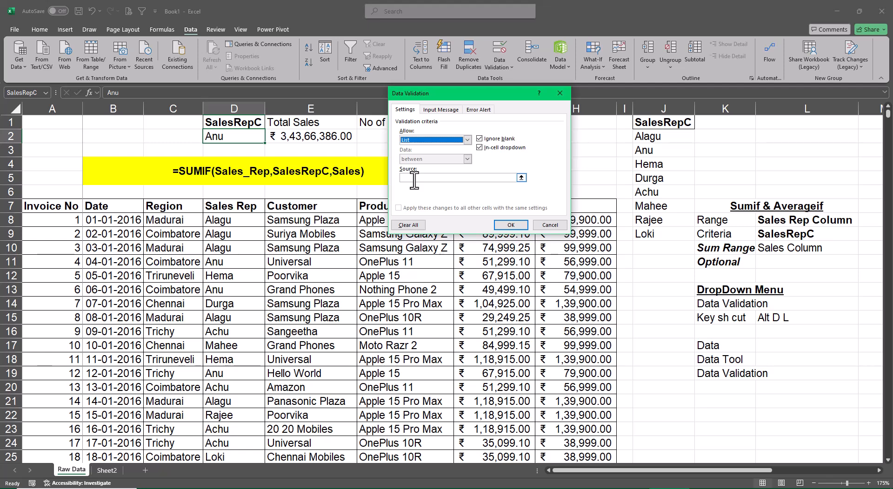
{"action": "left_click", "coordinate": [414, 178]}
{"action": "left_click_drag", "start_coordinate": [666, 140], "coordinate": [669, 235]}
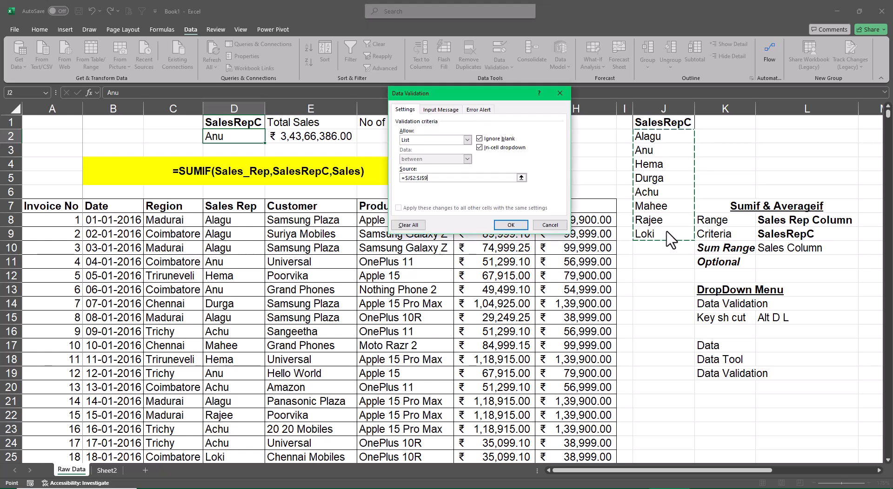
{"action": "left_click", "coordinate": [510, 225]}
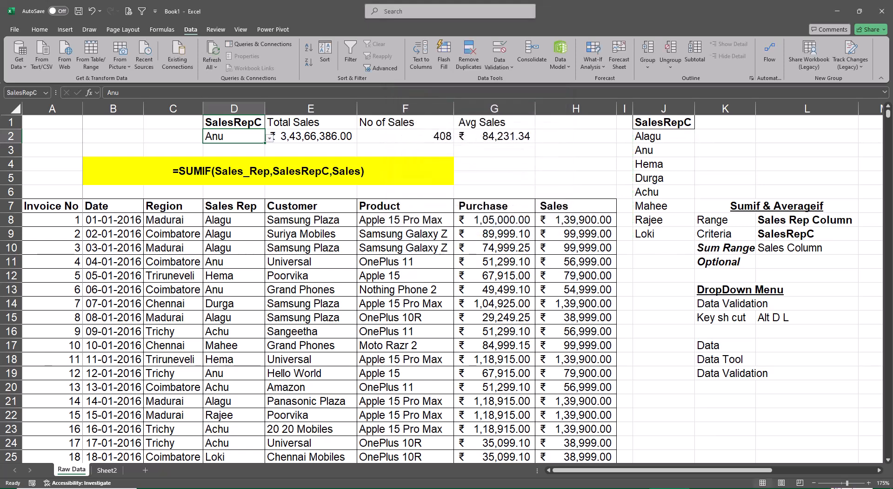
Choose the sixth sales rep from the drop-down list in D2.
{"action": "left_click", "coordinate": [270, 139]}
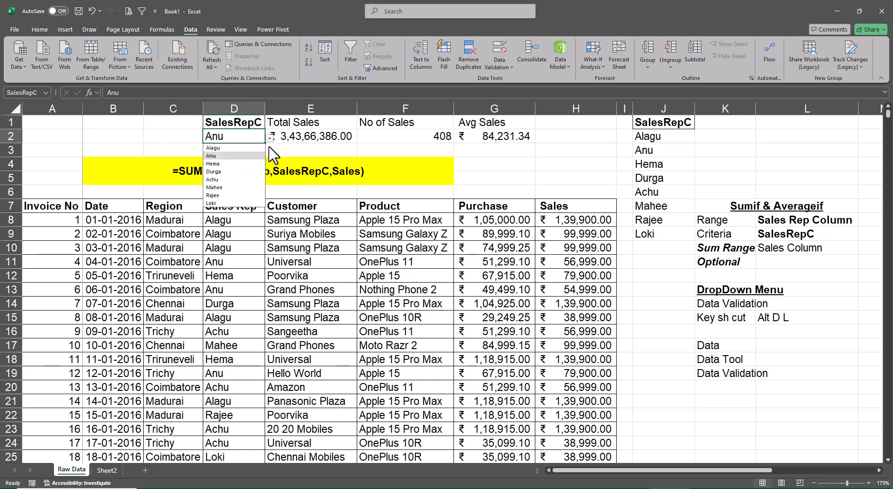
{"action": "left_click", "coordinate": [230, 188]}
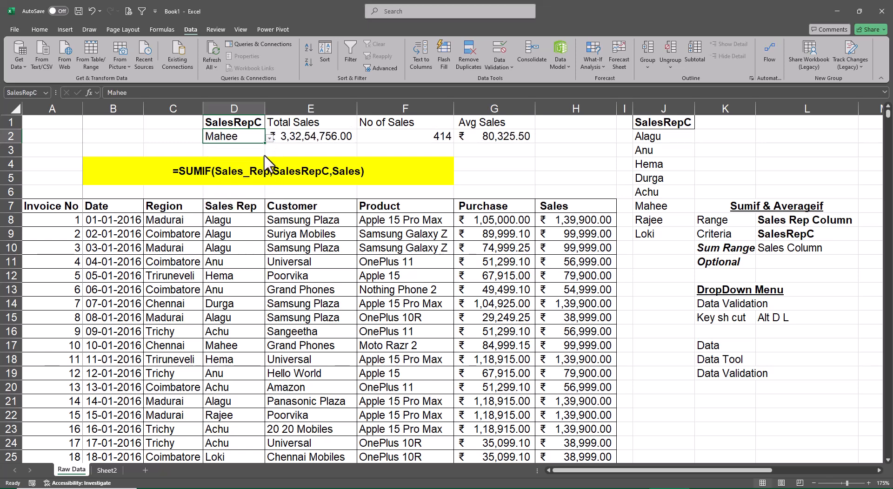
Choose the first, sixth and last sales reps in turn from the D2 drop-down list, ending on the last one.
{"action": "left_click", "coordinate": [269, 138]}
{"action": "left_click", "coordinate": [231, 148]}
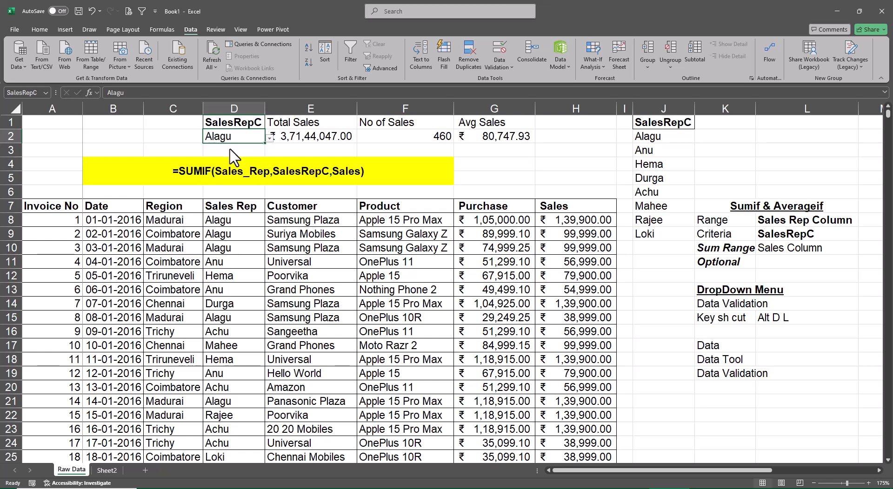
{"action": "left_click", "coordinate": [270, 138]}
{"action": "left_click", "coordinate": [230, 190]}
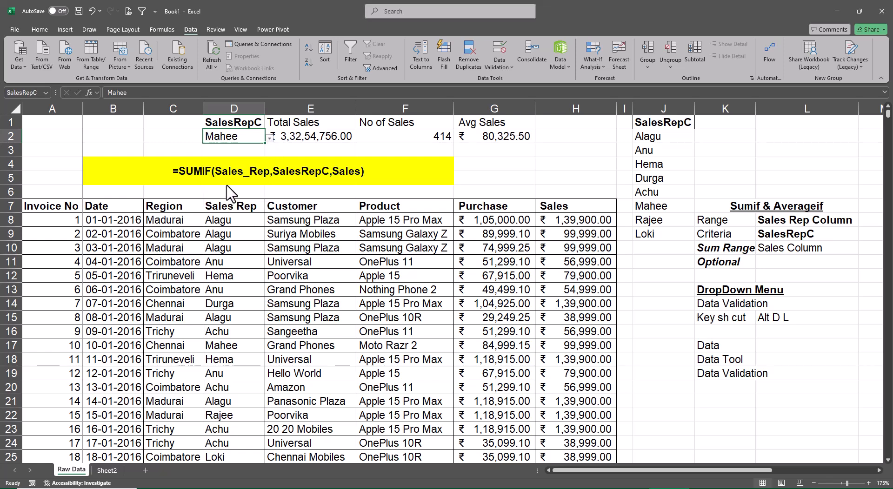
{"action": "left_click", "coordinate": [270, 138]}
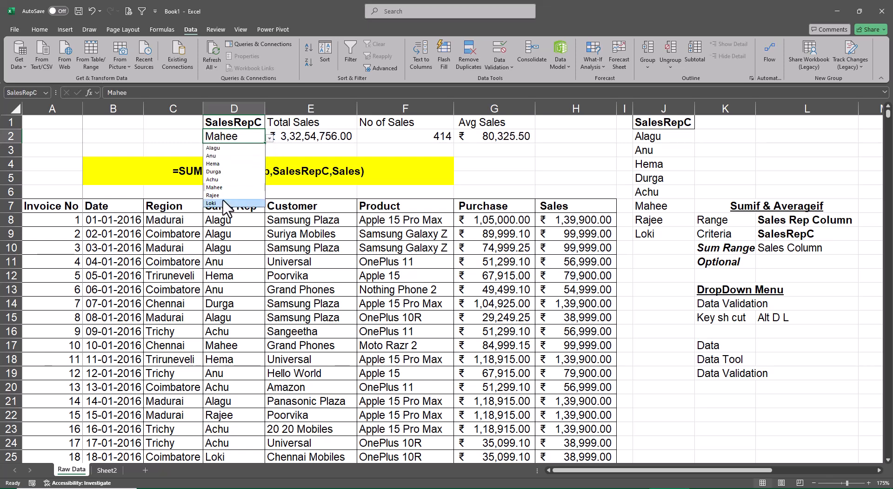
{"action": "left_click", "coordinate": [224, 203]}
{"action": "left_click", "coordinate": [674, 306]}
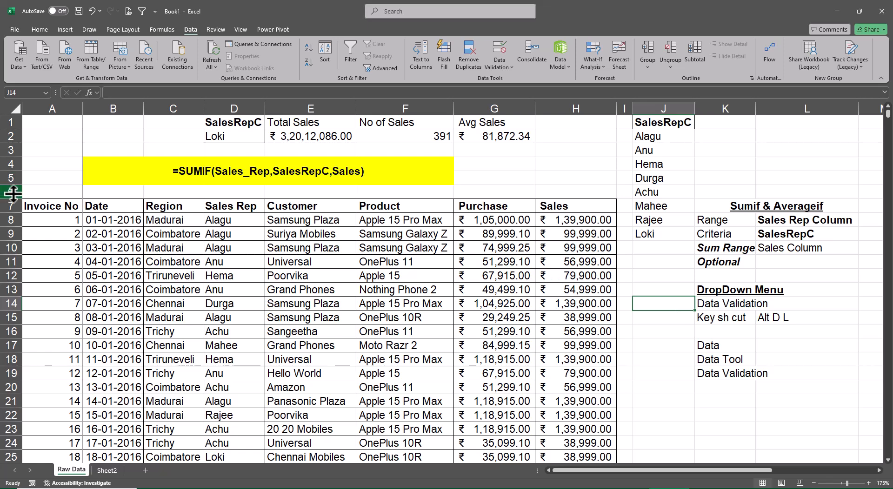
Insert three blank sheet rows at row 6, between the yellow SUMIF formula note and the sales data table.
{"action": "mouse_move", "coordinate": [31, 192]}
{"action": "left_mouse_down"}
{"action": "mouse_move", "coordinate": [388, 199]}
{"action": "mouse_move", "coordinate": [14, 192]}
{"action": "left_mouse_up"}
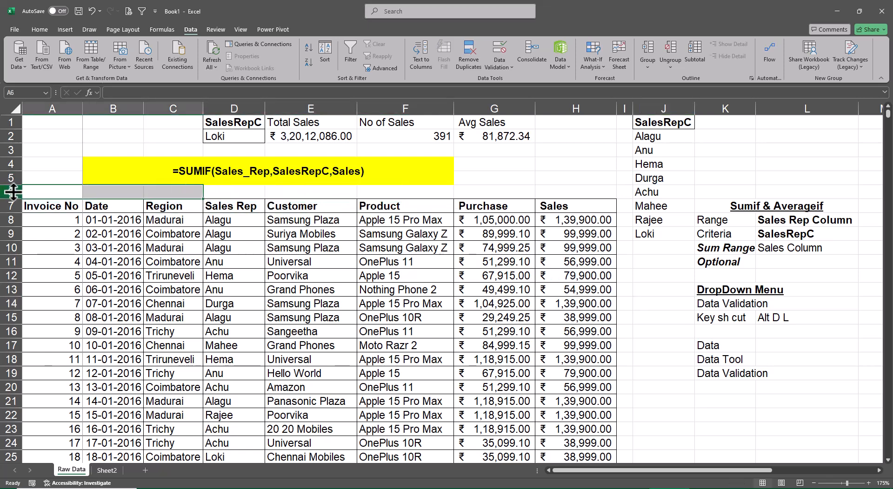
{"action": "left_click", "coordinate": [11, 192]}
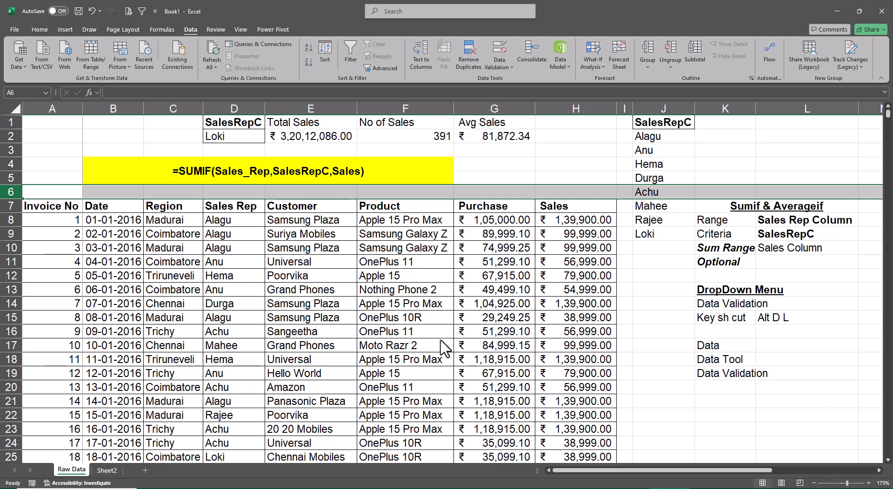
{"action": "key", "text": "ctrl+plus"}
{"action": "key", "text": "ctrl+plus"}
{"action": "key", "text": "ctrl+plus"}
{"action": "key", "text": "ctrl+plus"}
{"action": "key", "text": "ctrl+z"}
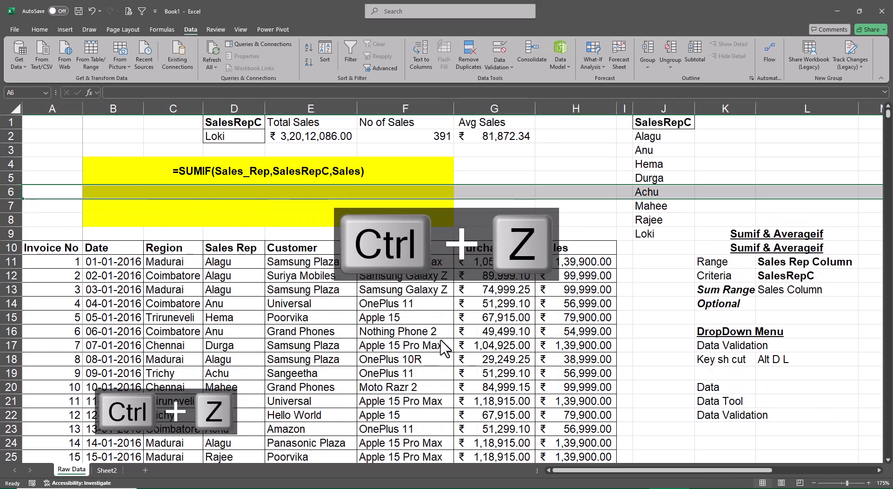
{"action": "key", "text": "ctrl+z"}
{"action": "key", "text": "ctrl+plus"}
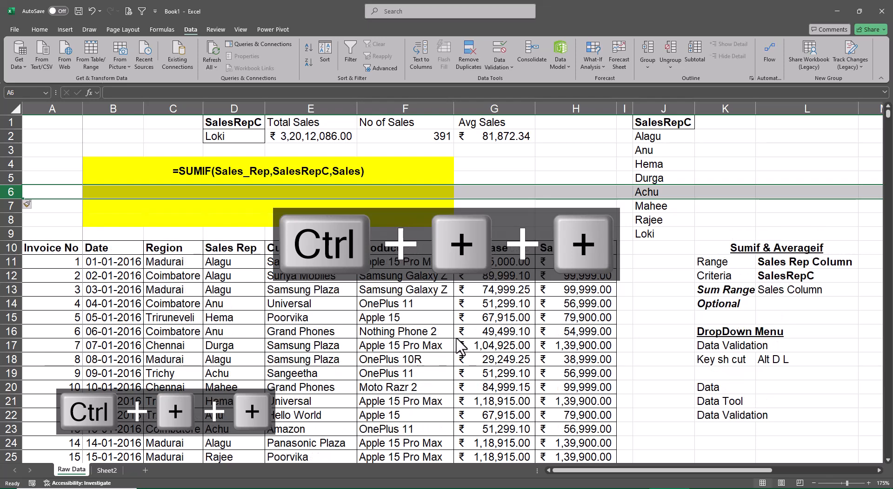
{"action": "left_click", "coordinate": [465, 234]}
Copy the plain formatting of G6 onto B6:F8 with Format Painter to remove the yellow fill from the inserted rows.
{"action": "left_click", "coordinate": [489, 193]}
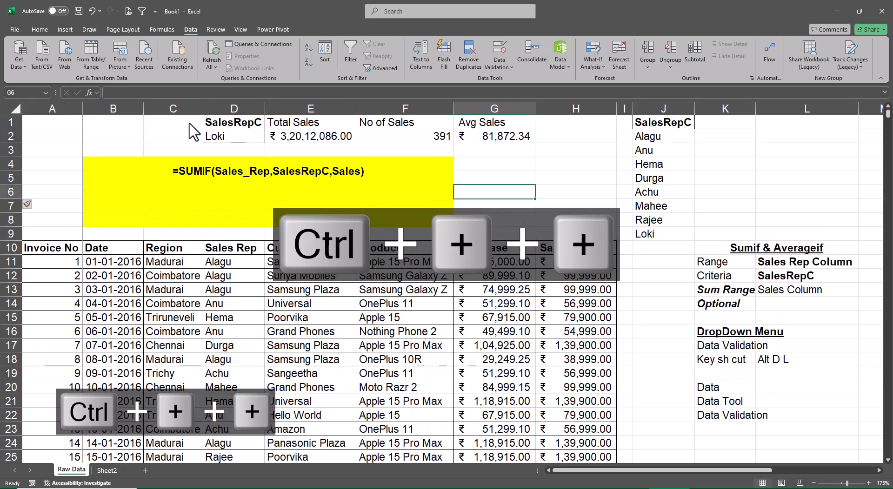
{"action": "left_click", "coordinate": [40, 28]}
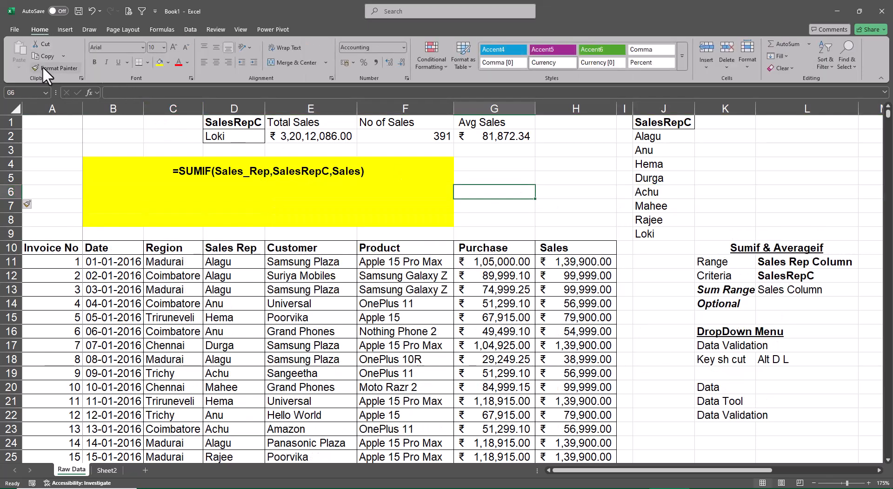
{"action": "left_click", "coordinate": [43, 66]}
{"action": "mouse_move", "coordinate": [93, 197]}
{"action": "left_mouse_down"}
{"action": "mouse_move", "coordinate": [414, 208]}
{"action": "mouse_move", "coordinate": [415, 219]}
{"action": "left_mouse_up"}
{"action": "left_click", "coordinate": [575, 206]}
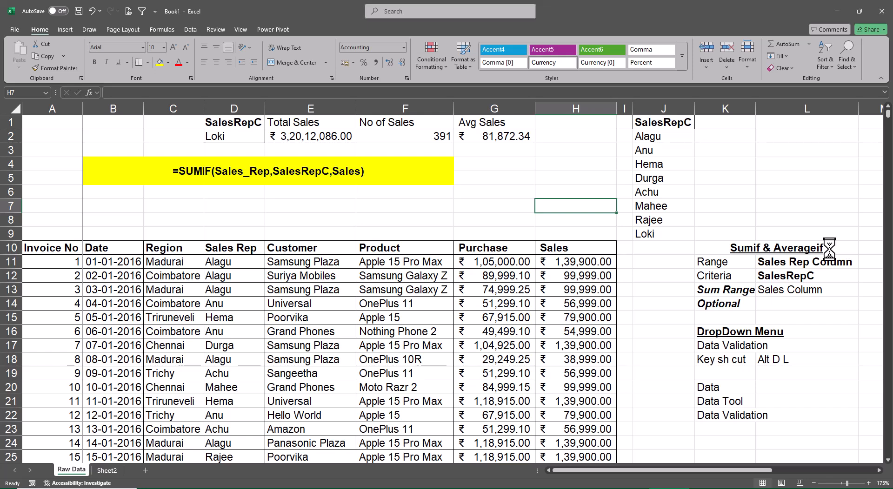
Start a =SUBTOTAL( formula in F7 and move its argument tooltip clear of the function number list.
{"action": "key", "text": "Left"}
{"action": "key", "text": "Left"}
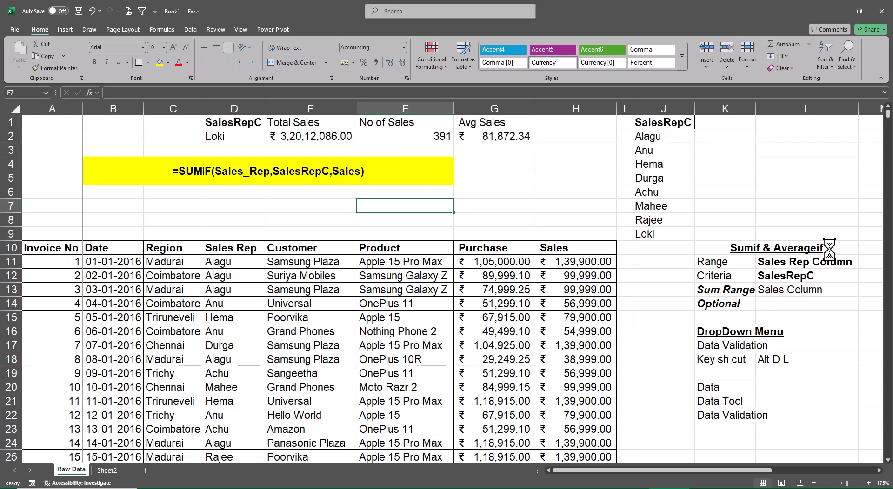
{"action": "type", "text": "=subt"}
{"action": "key", "text": "Tab"}
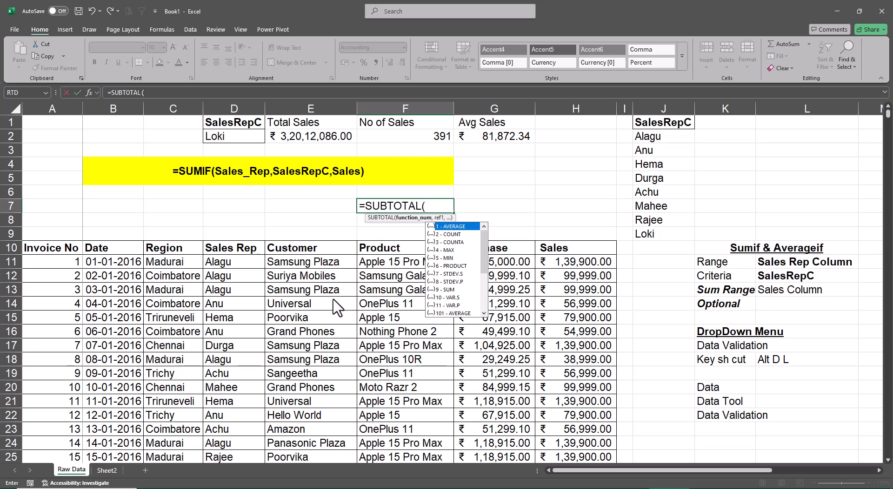
{"action": "key", "text": "alt+Tab"}
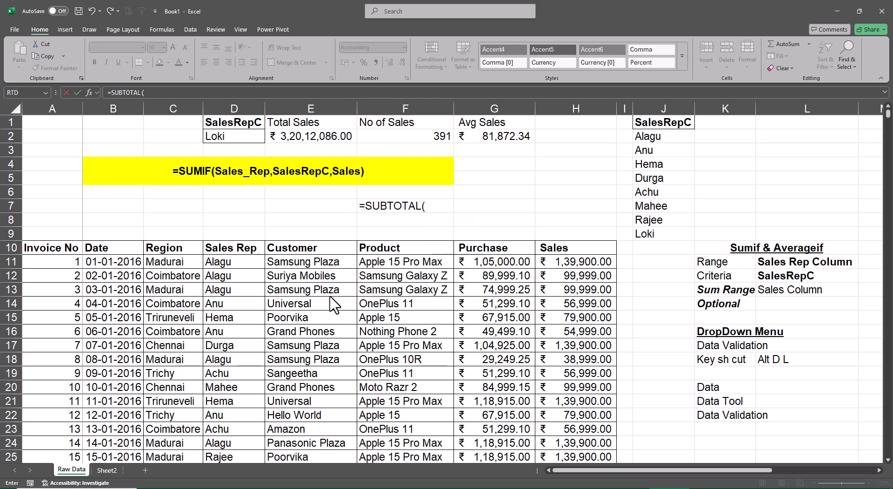
{"action": "left_click", "coordinate": [433, 208]}
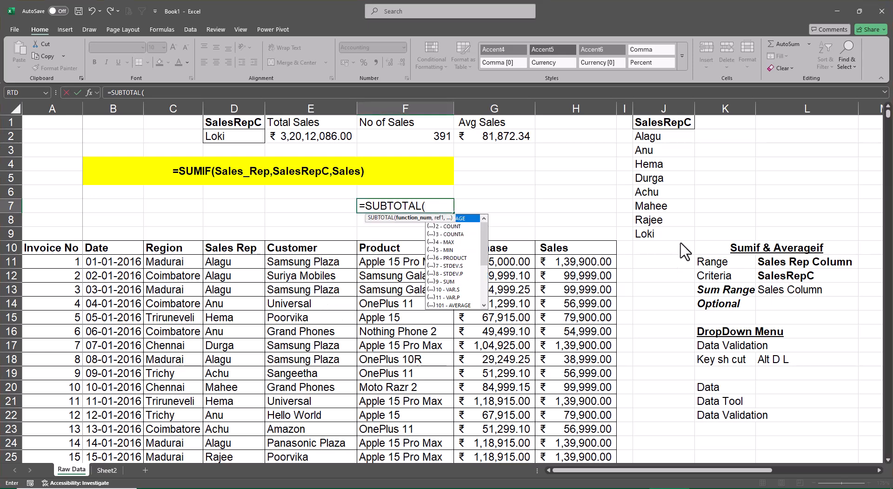
{"action": "left_click_drag", "start_coordinate": [440, 218], "coordinate": [330, 207]}
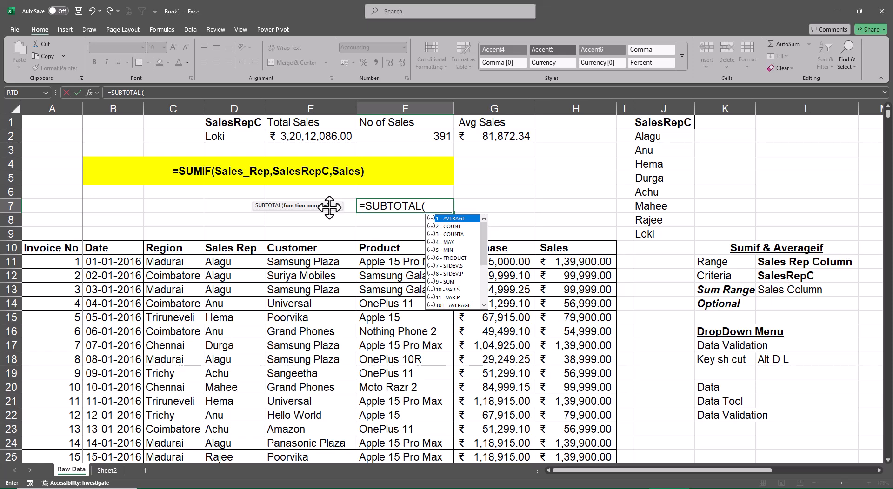
Discard the unfinished SUBTOTAL entry and enter the function numbers 9, 2 and 1 in cells F7, G7 and H7.
{"action": "key", "text": "Escape"}
{"action": "key", "text": "Escape"}
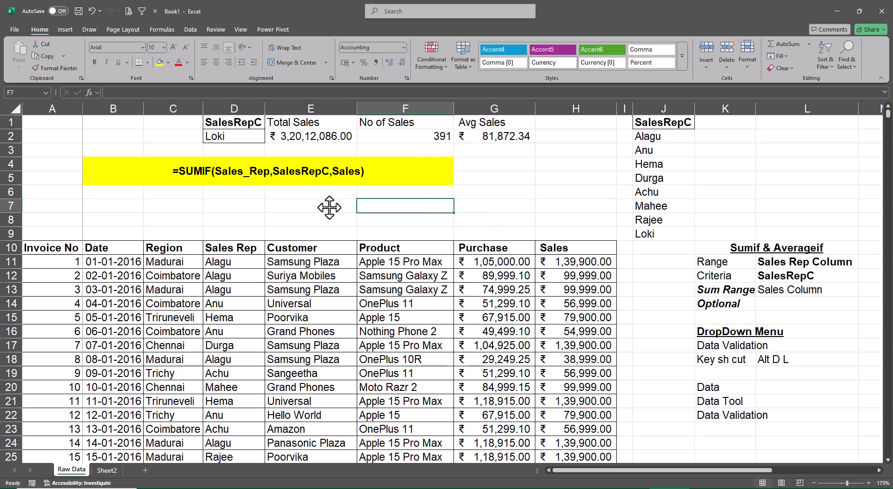
{"action": "type", "text": "9"}
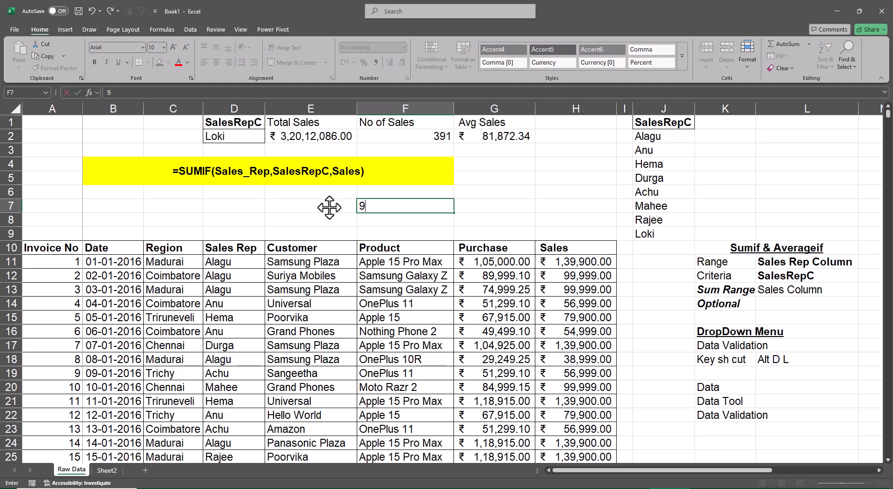
{"action": "key", "text": "Tab"}
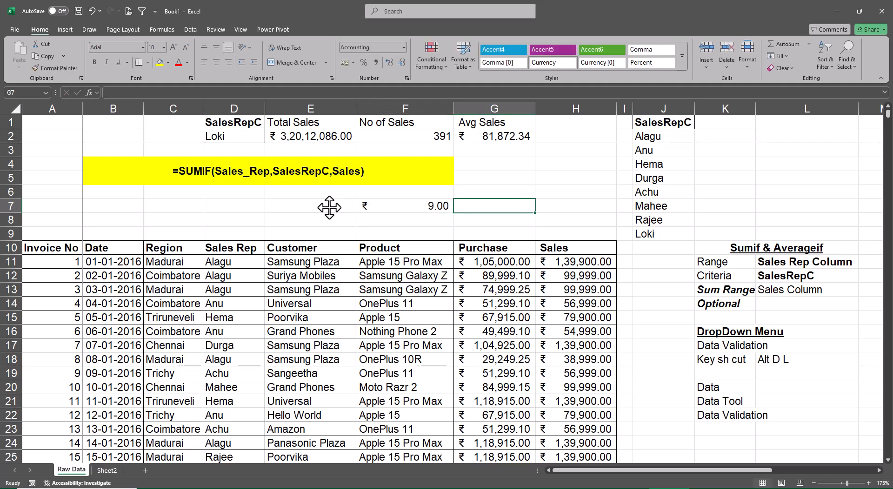
{"action": "type", "text": "1"}
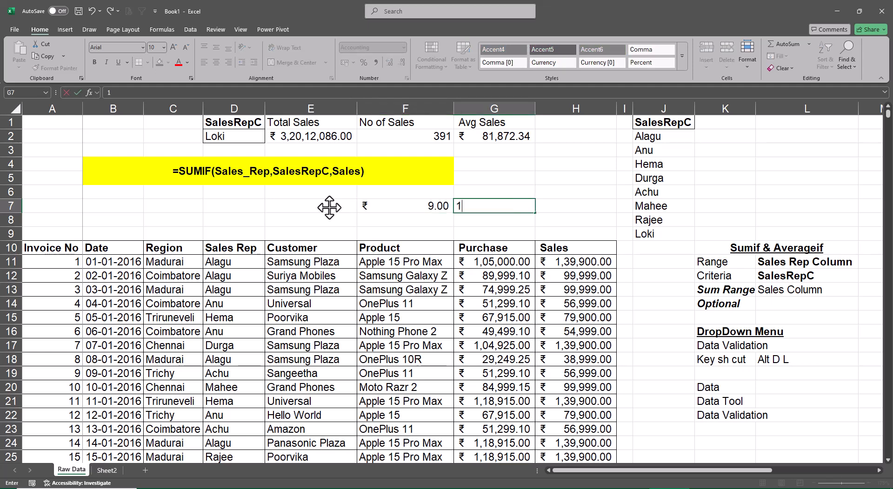
{"action": "key", "text": "BackSpace"}
{"action": "type", "text": "2"}
{"action": "key", "text": "Tab"}
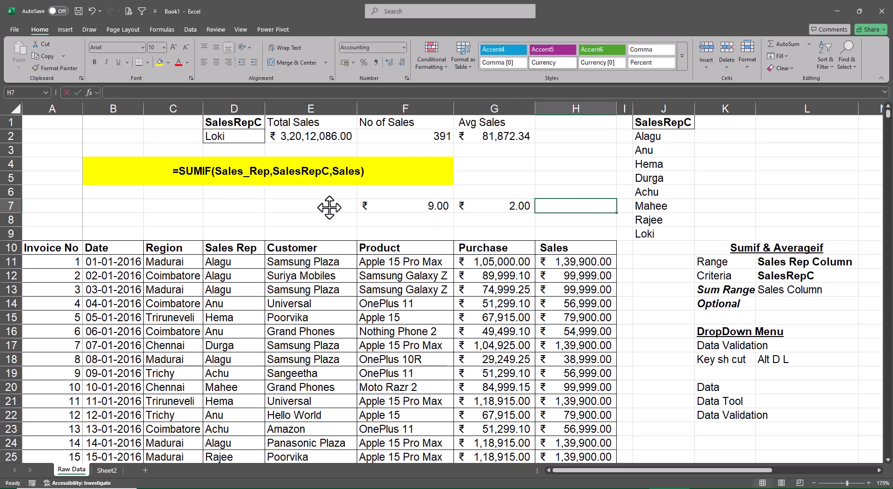
{"action": "type", "text": "1"}
{"action": "key", "text": "ctrl+Return"}
Format the function numbers in F7:H7 as General and centre them horizontally.
{"action": "key", "text": "shift+Left"}
{"action": "key", "text": "shift+Left"}
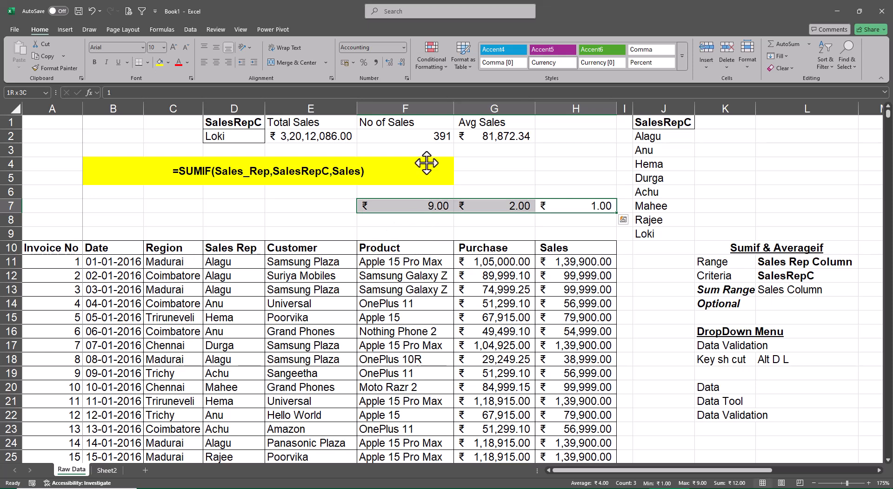
{"action": "left_click", "coordinate": [402, 48]}
{"action": "left_click", "coordinate": [387, 66]}
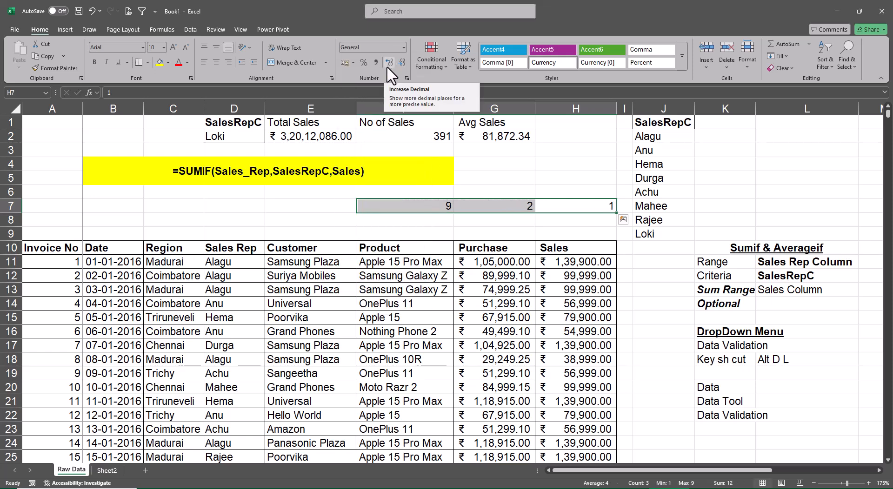
{"action": "left_click", "coordinate": [219, 65]}
Enter the formula =SUBTOTAL(F7,Sales) in cell F8.
{"action": "key", "text": "Down"}
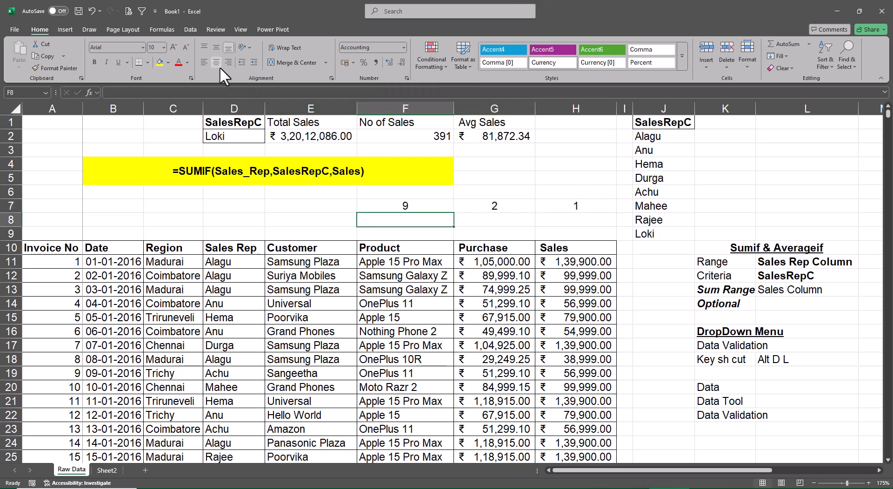
{"action": "type", "text": "=sub"}
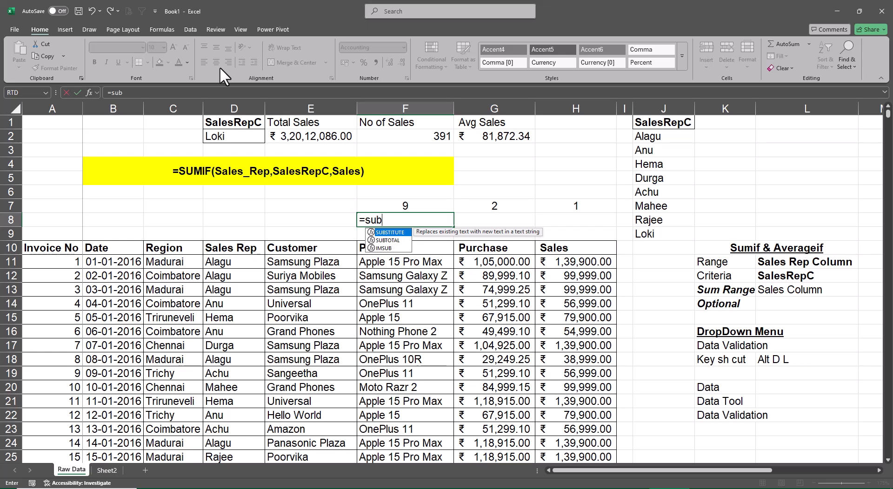
{"action": "key", "text": "Tab"}
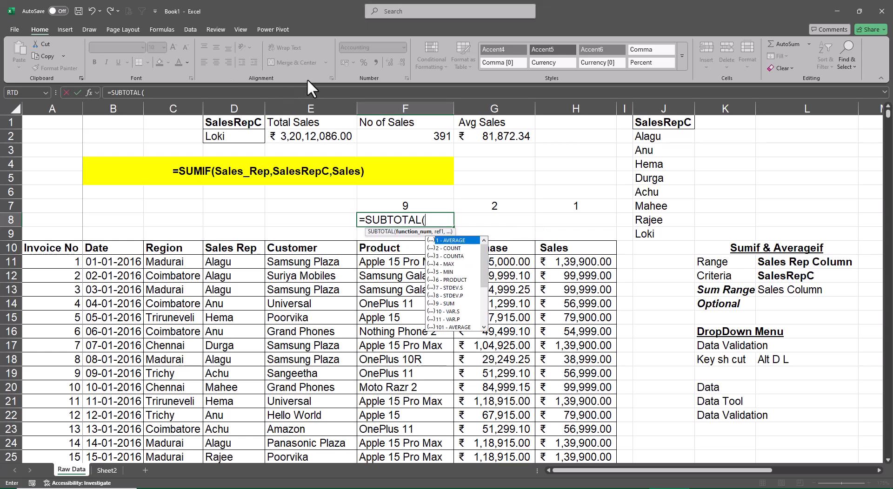
{"action": "left_click", "coordinate": [444, 206]}
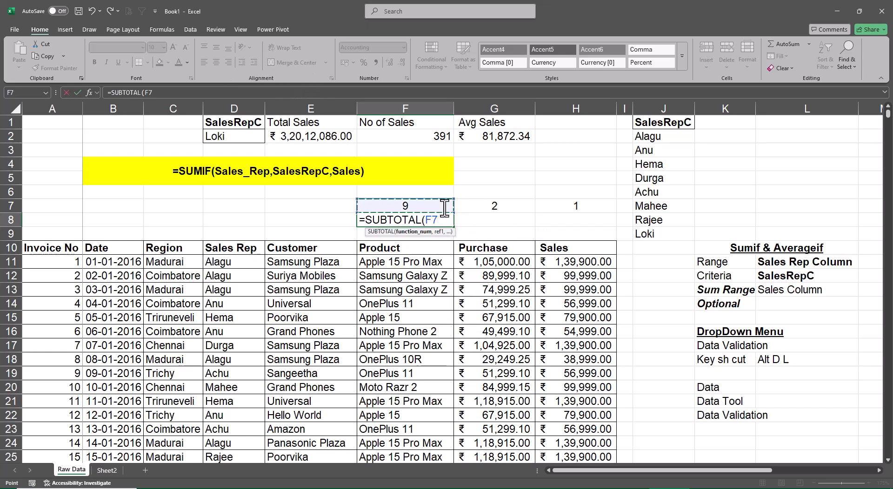
{"action": "type", "text": ",sal"}
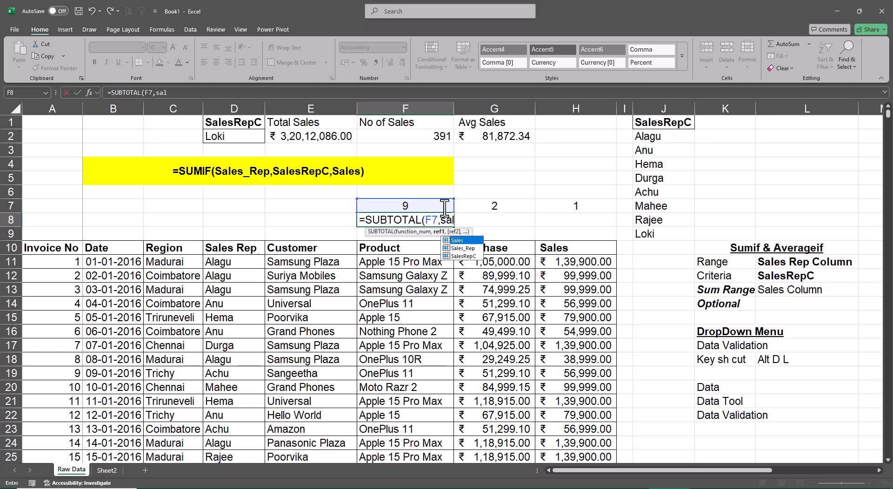
{"action": "key", "text": "Tab"}
{"action": "type", "text": ")"}
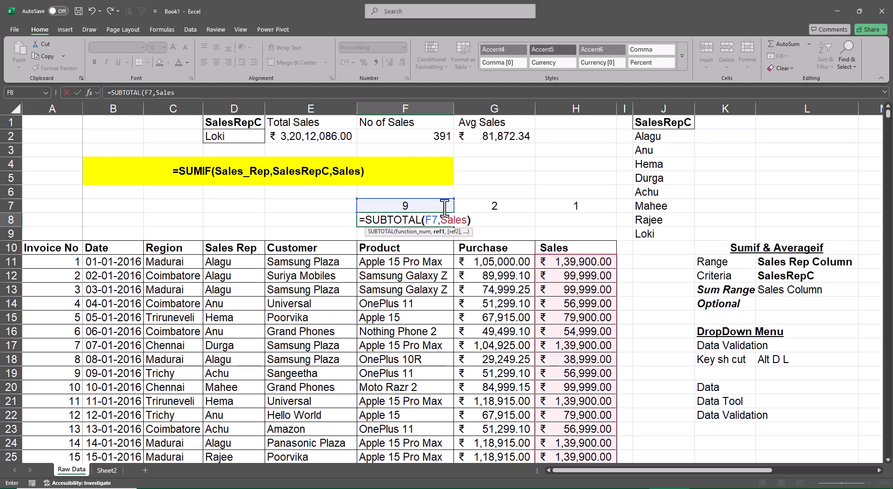
{"action": "key", "text": "ctrl+Return"}
Fill the SUBTOTAL formula from F8 rightward through H8.
{"action": "key", "text": "shift+Right"}
{"action": "key", "text": "shift+Right"}
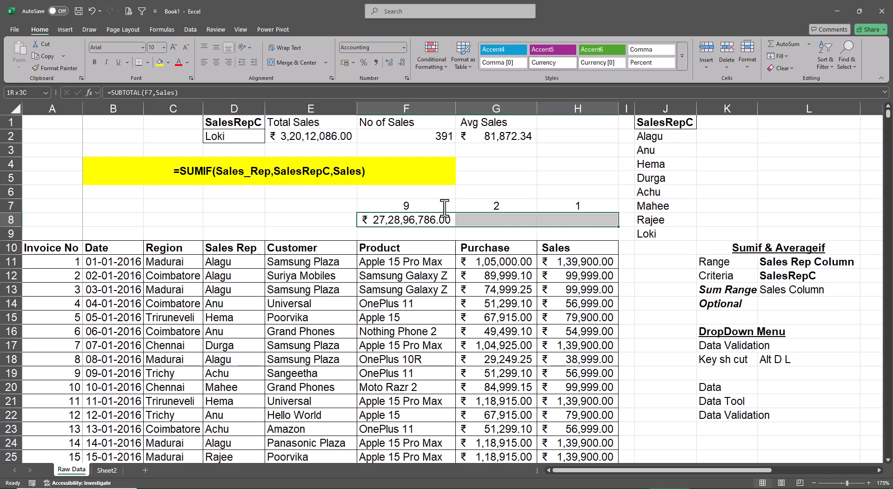
{"action": "key", "text": "ctrl+r"}
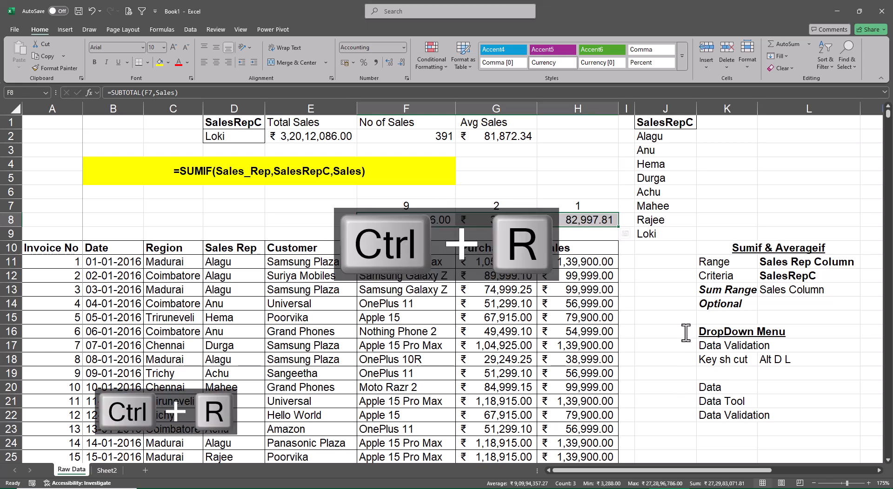
{"action": "left_click", "coordinate": [686, 333]}
Change the number format of the count subtotal in G8 to General.
{"action": "left_click", "coordinate": [497, 220]}
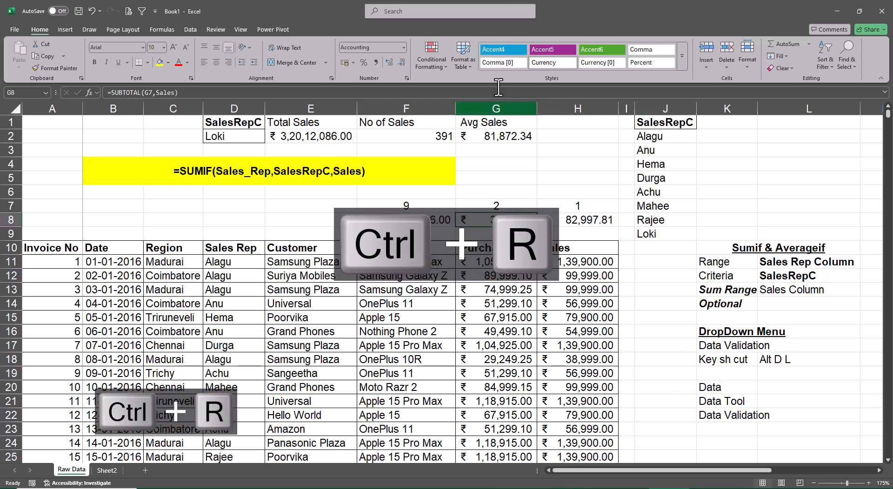
{"action": "left_click", "coordinate": [404, 48]}
{"action": "left_click", "coordinate": [389, 83]}
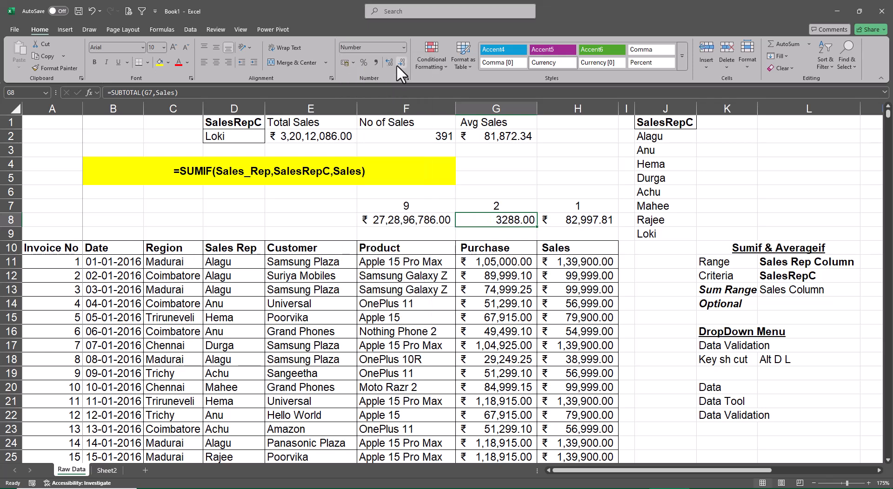
{"action": "left_click", "coordinate": [402, 48]}
{"action": "left_click", "coordinate": [390, 66]}
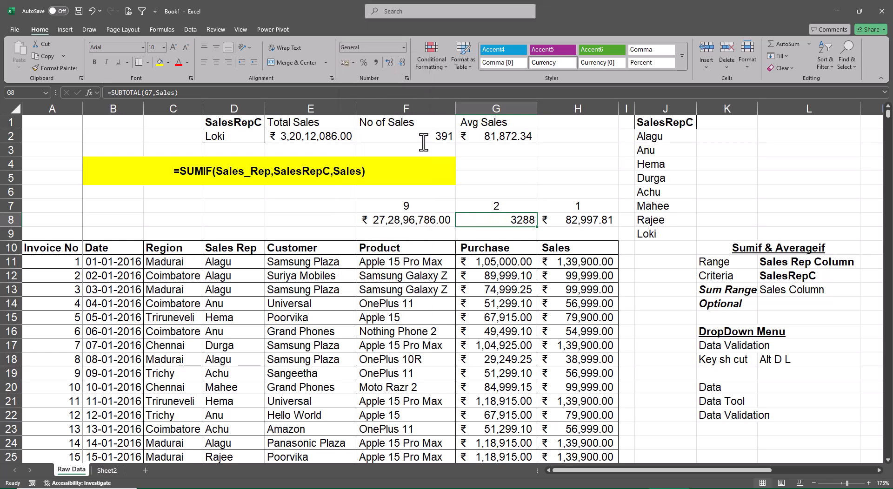
{"action": "left_click", "coordinate": [659, 306]}
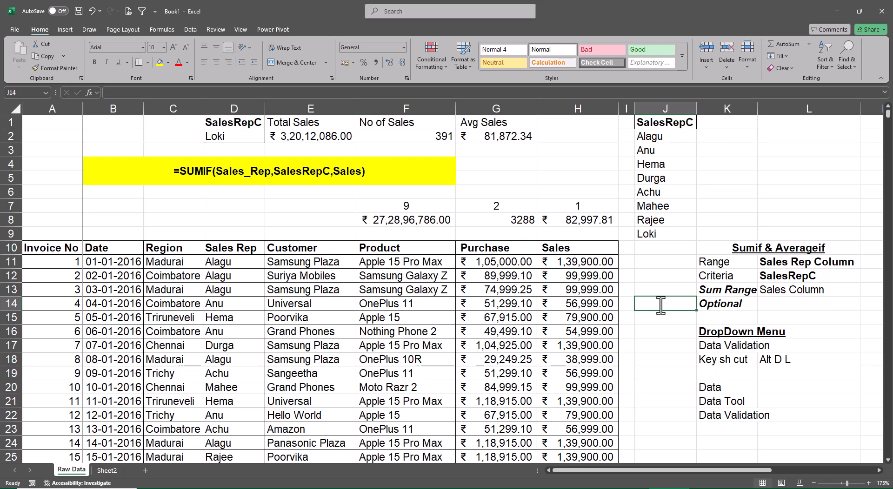
Convert the invoice data range starting at A10 into a table with headers.
{"action": "left_click", "coordinate": [49, 248]}
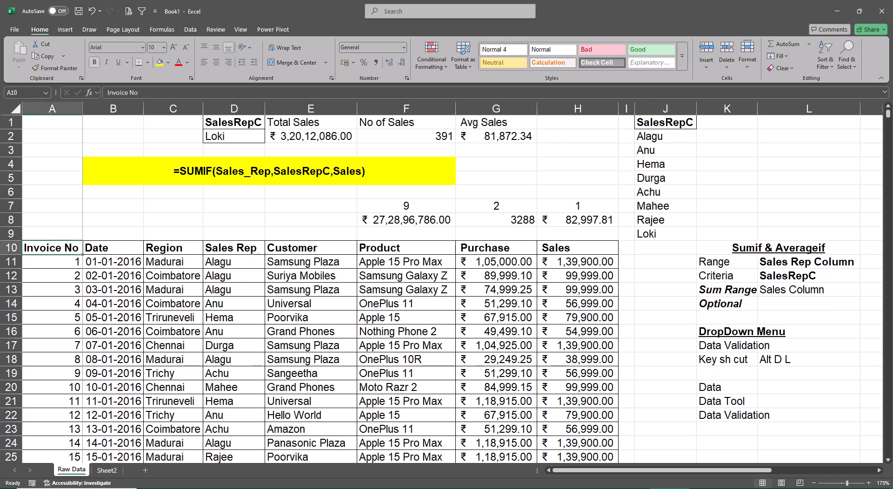
{"action": "key", "text": "ctrl+t"}
{"action": "key", "text": "Return"}
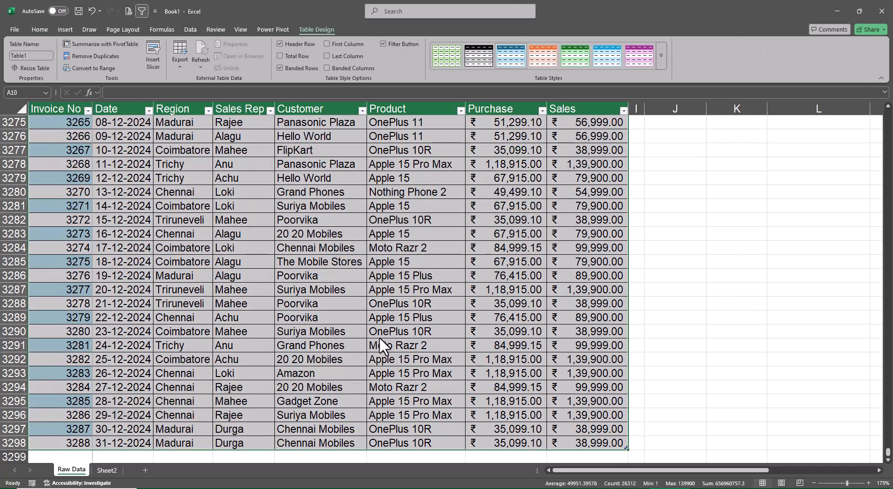
{"action": "key", "text": "ctrl+Left"}
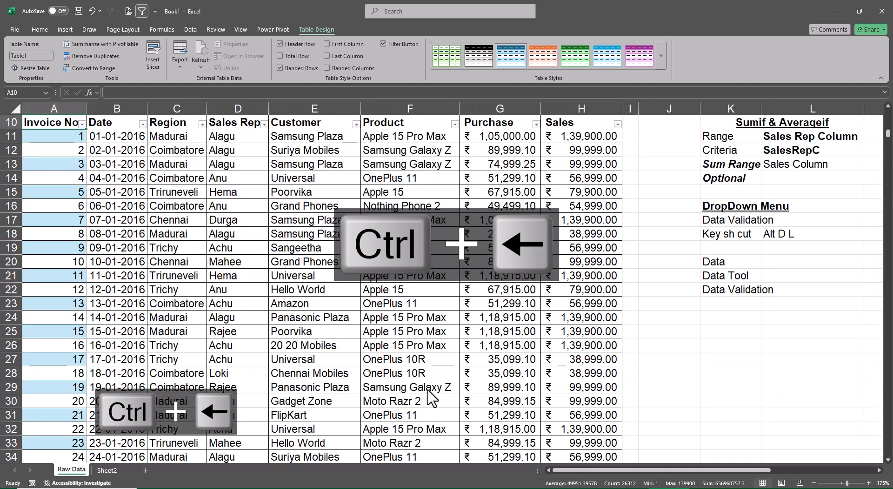
{"action": "scroll", "coordinate": [46, 349], "scroll_direction": "up", "scroll_amount": 3}
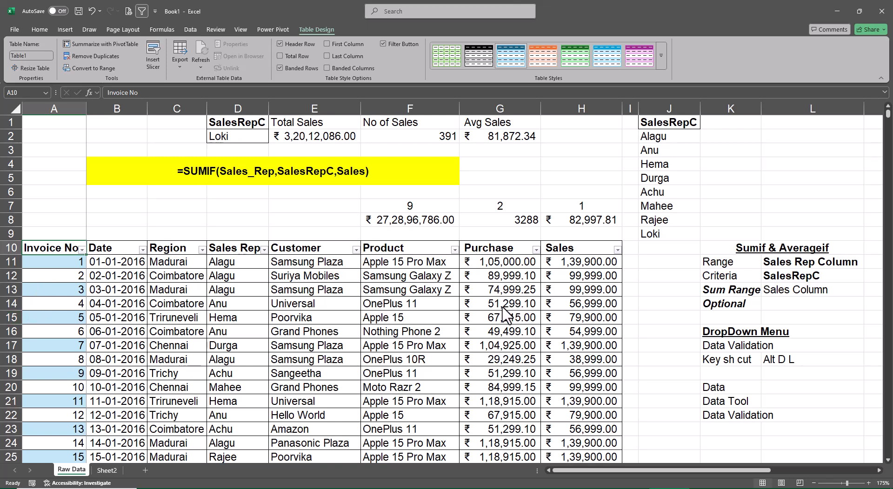
Apply No Fill to the entire invoice table, from the header row to the last record.
{"action": "left_click", "coordinate": [36, 29]}
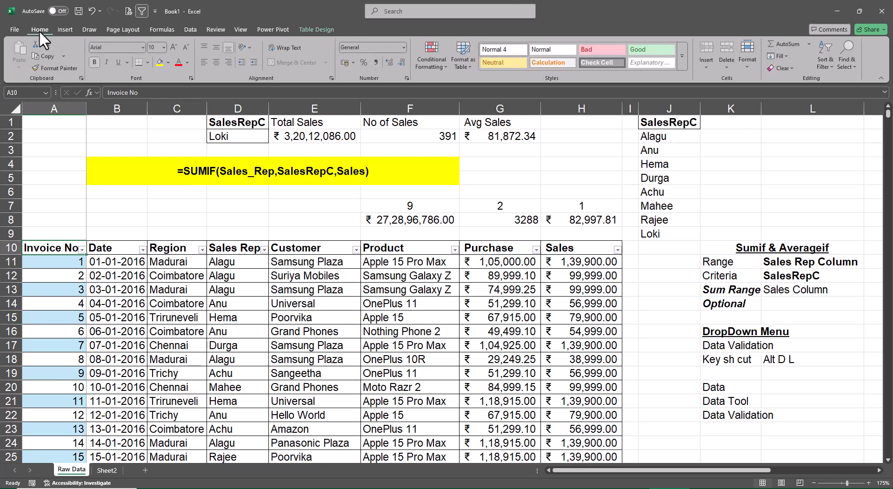
{"action": "left_click", "coordinate": [168, 63]}
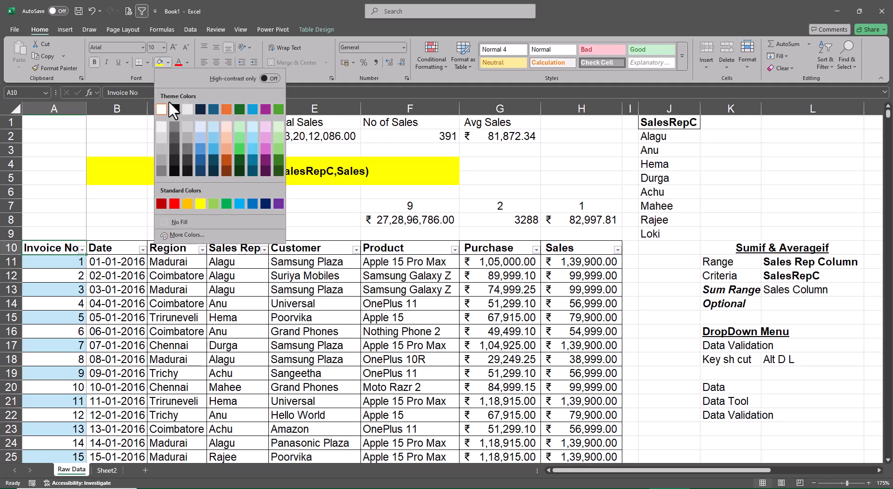
{"action": "left_click", "coordinate": [199, 221]}
{"action": "left_click", "coordinate": [123, 282]}
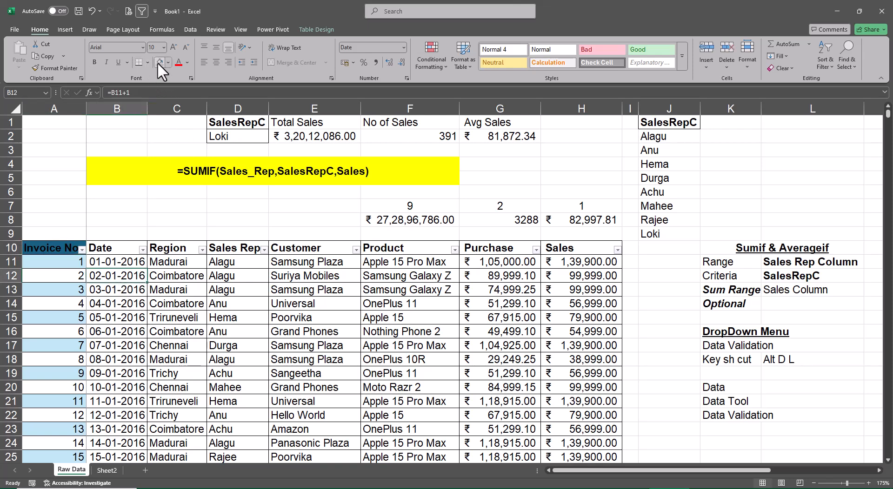
{"action": "left_click", "coordinate": [64, 249]}
{"action": "key", "text": "ctrl+shift+Down"}
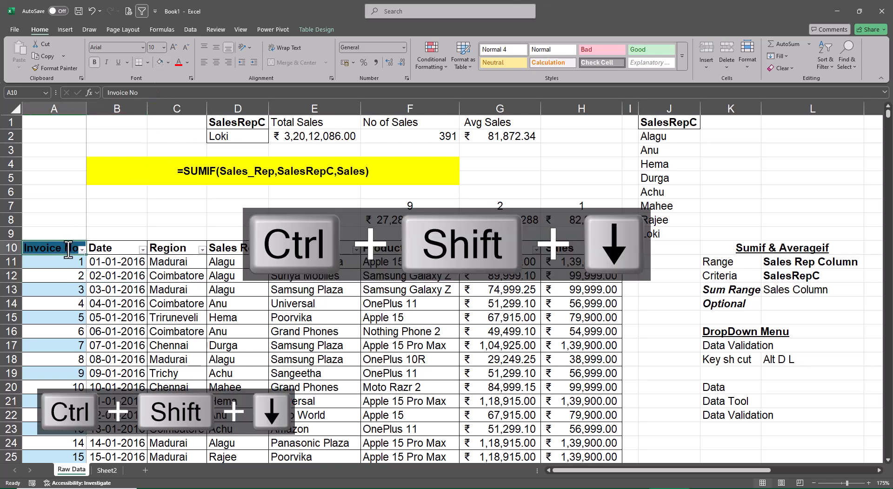
{"action": "key", "text": "ctrl+shift+Right"}
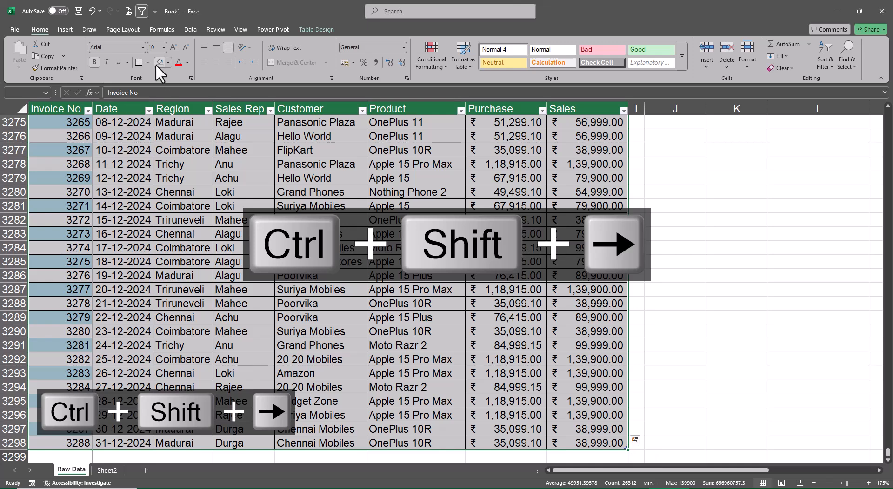
{"action": "key", "text": "ctrl+Up"}
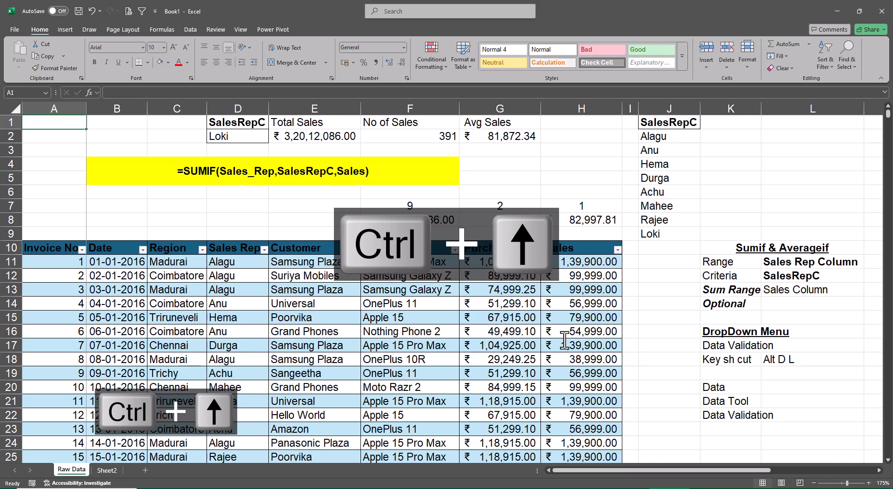
Apply the orange Medium table style with banded rows to the invoice table.
{"action": "key", "text": "Down"}
{"action": "key", "text": "Down"}
{"action": "key", "text": "Down"}
{"action": "key", "text": "Down"}
{"action": "key", "text": "Down"}
{"action": "key", "text": "Down"}
{"action": "key", "text": "Down"}
{"action": "key", "text": "Down"}
{"action": "key", "text": "Down"}
{"action": "key", "text": "ctrl+shift+Right"}
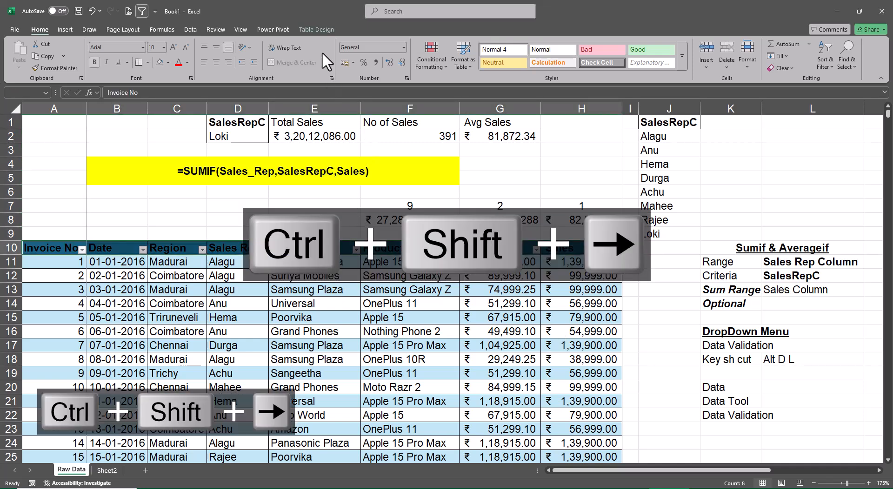
{"action": "left_click", "coordinate": [317, 31]}
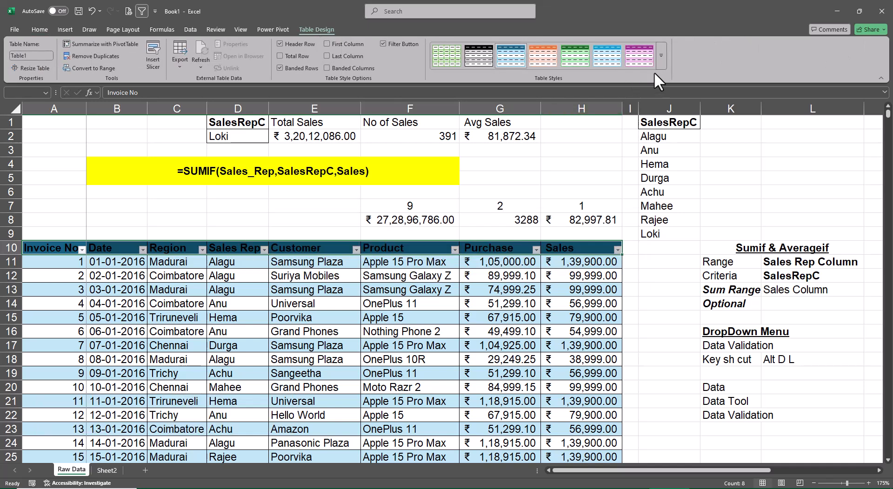
{"action": "left_click", "coordinate": [661, 59]}
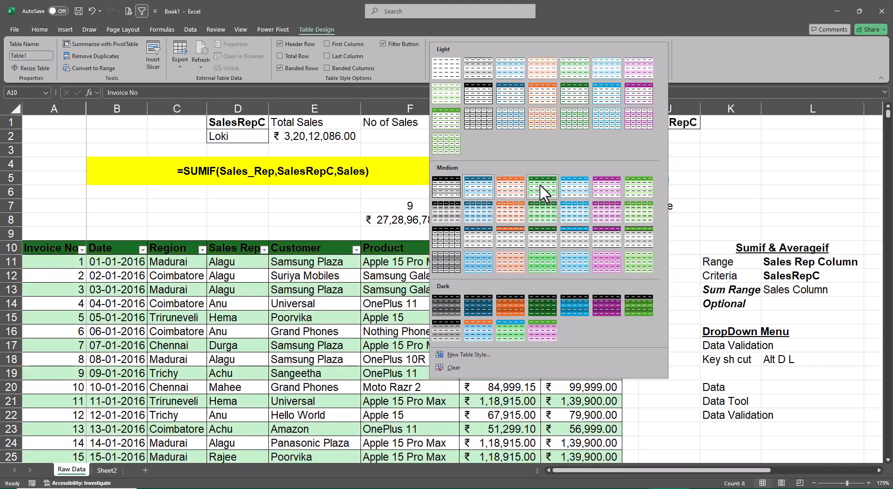
{"action": "left_click", "coordinate": [504, 183]}
{"action": "left_click", "coordinate": [652, 293]}
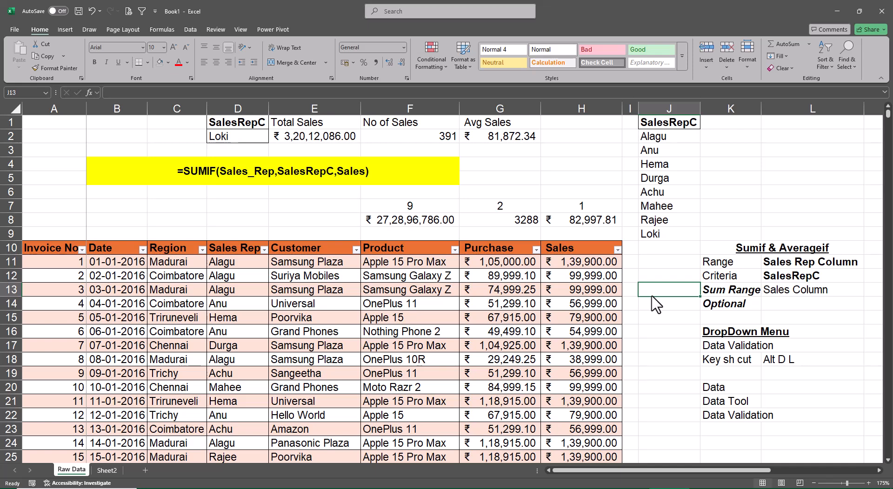
Insert a Sales Rep slicer for the invoice table and place it beside the table, below the sales rep list in column J.
{"action": "left_click", "coordinate": [519, 262]}
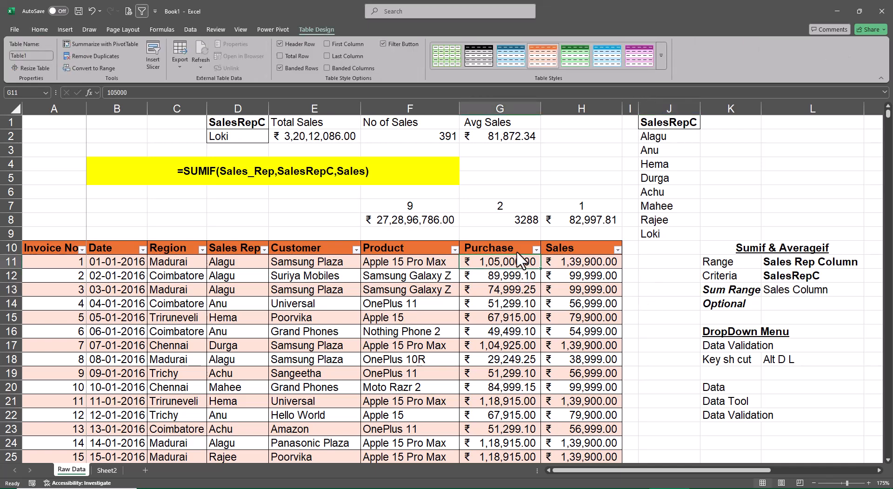
{"action": "left_click", "coordinate": [156, 60]}
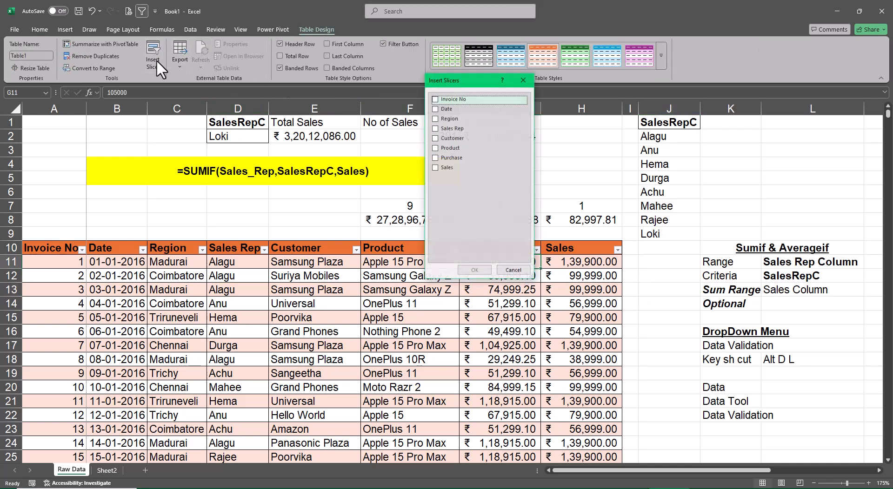
{"action": "left_click", "coordinate": [438, 128]}
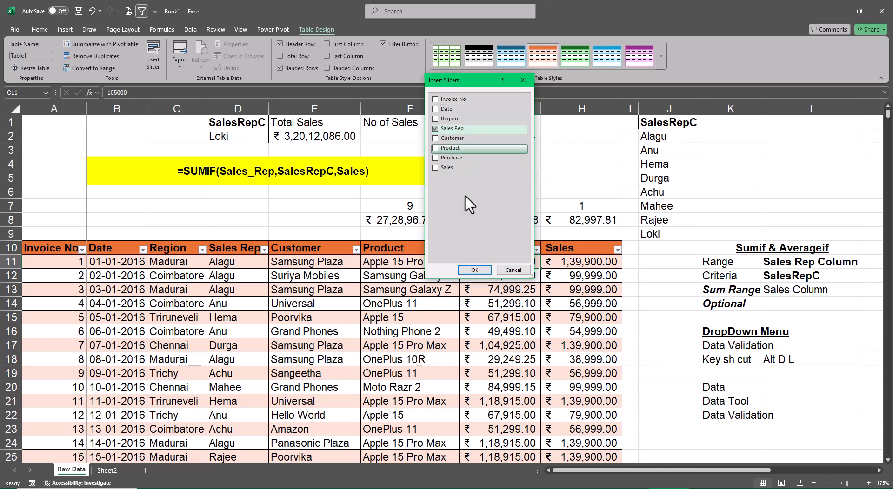
{"action": "left_click", "coordinate": [475, 270]}
{"action": "left_click_drag", "start_coordinate": [460, 200], "coordinate": [722, 259]}
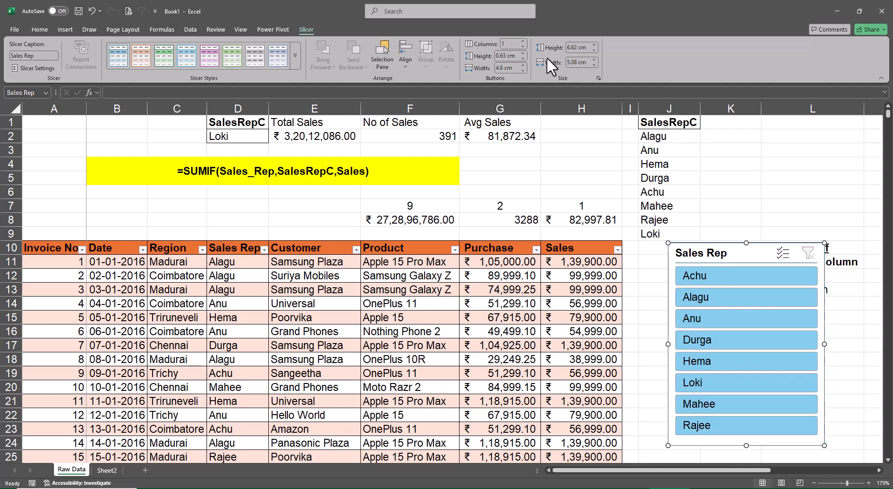
Arrange the Sales Rep slicer buttons in 2 columns, shrink its height to about 3.81 cm and move it slightly down.
{"action": "left_click", "coordinate": [521, 40]}
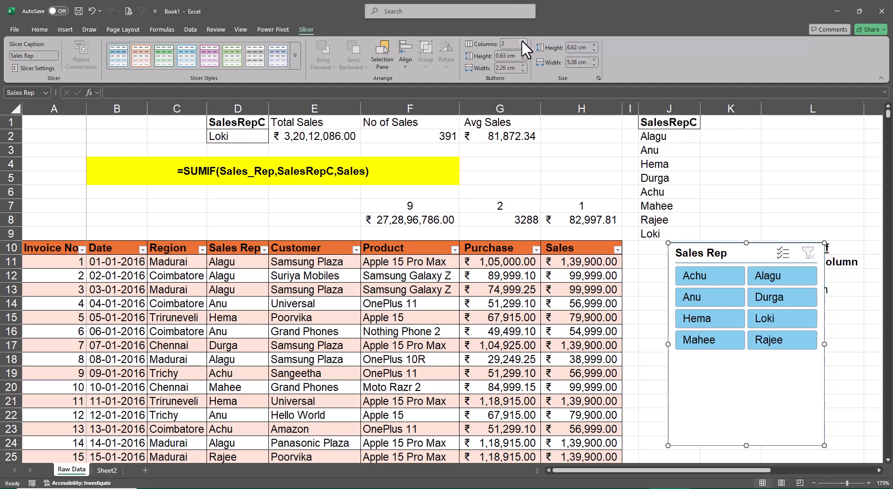
{"action": "left_click_drag", "start_coordinate": [747, 445], "coordinate": [743, 361]}
{"action": "left_click_drag", "start_coordinate": [742, 264], "coordinate": [729, 291]}
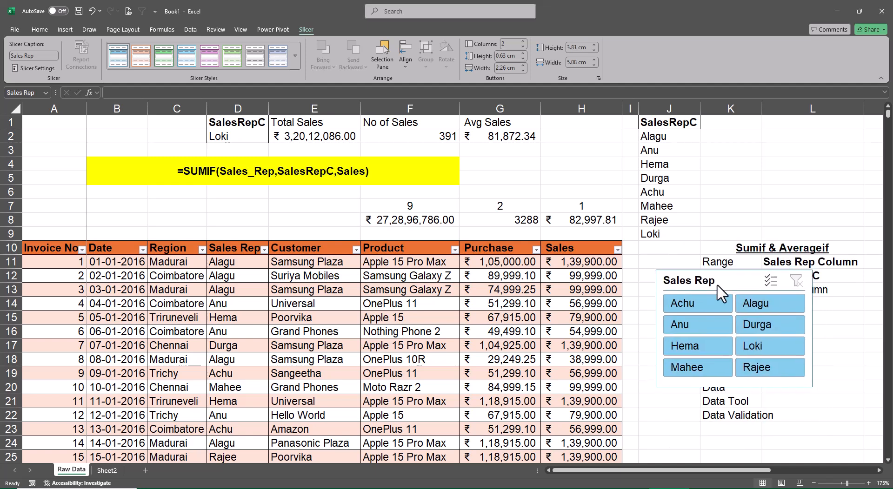
Apply the dark orange slicer style to the Sales Rep slicer and nudge it slightly closer to the table.
{"action": "left_click", "coordinate": [295, 57]}
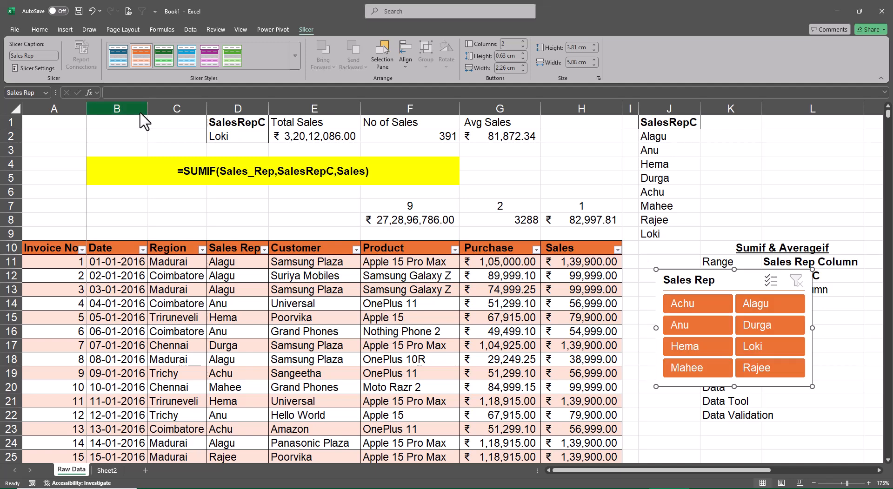
{"action": "left_click_drag", "start_coordinate": [719, 284], "coordinate": [707, 285]}
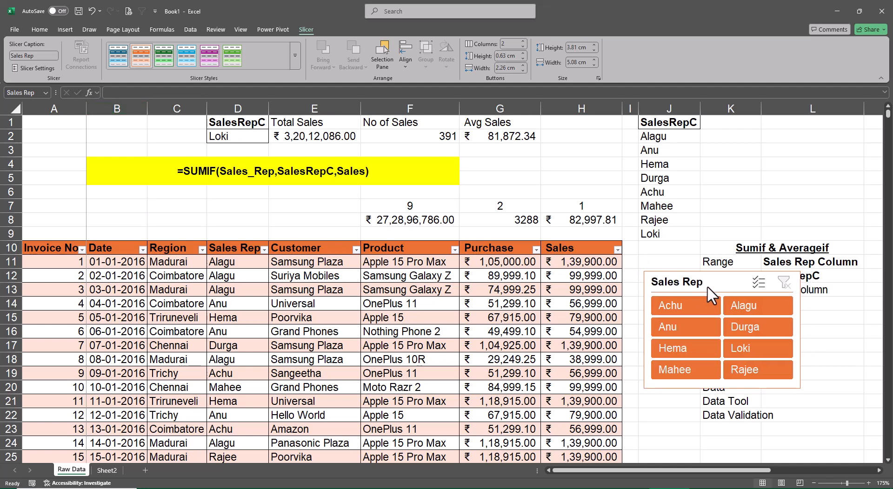
{"action": "left_click", "coordinate": [869, 368]}
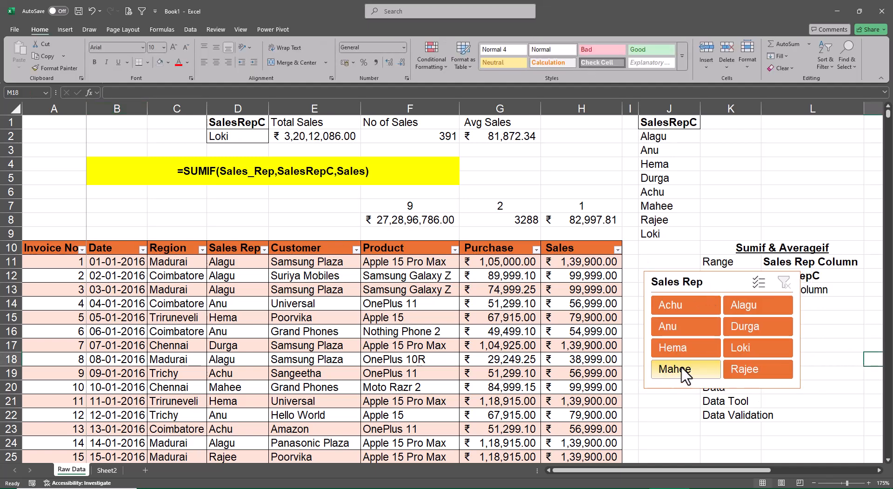
Check the slicer-filtered subtotals against the SalesRepC formulas for D2's rep and the third listed rep, leaving D2 on the latter and the slicer cleared.
{"action": "left_click", "coordinate": [745, 350]}
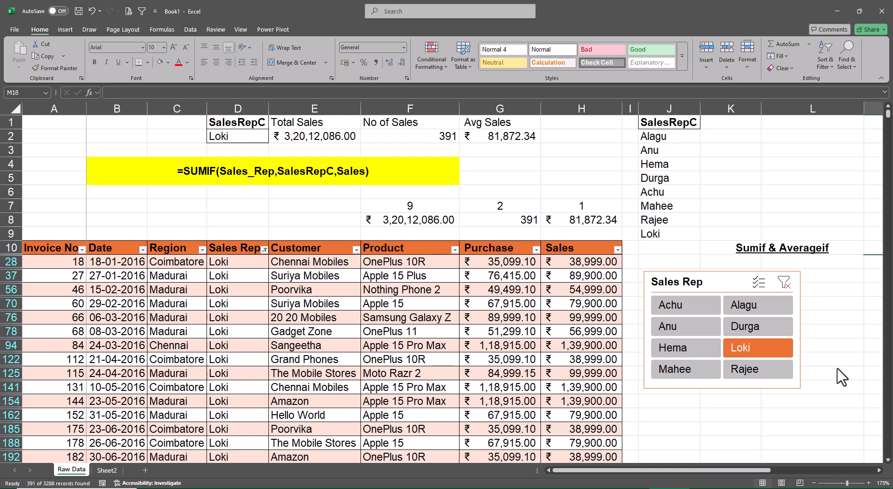
{"action": "left_click", "coordinate": [251, 138]}
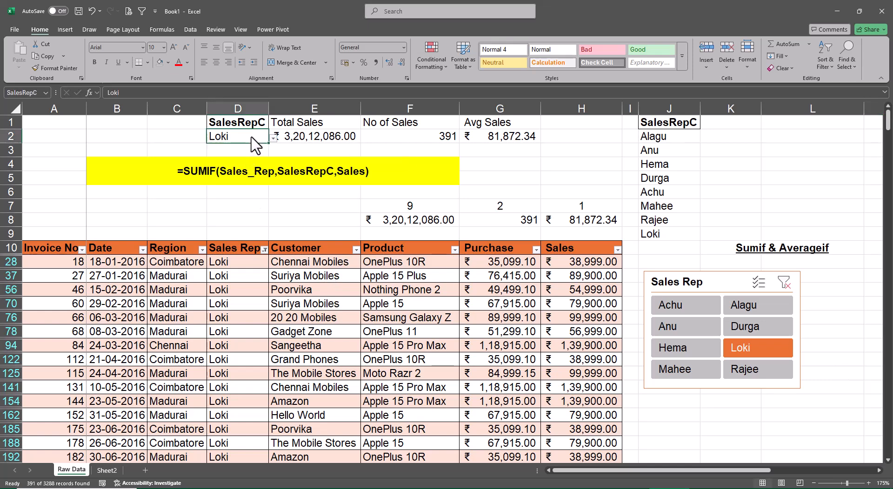
{"action": "left_click", "coordinate": [273, 139]}
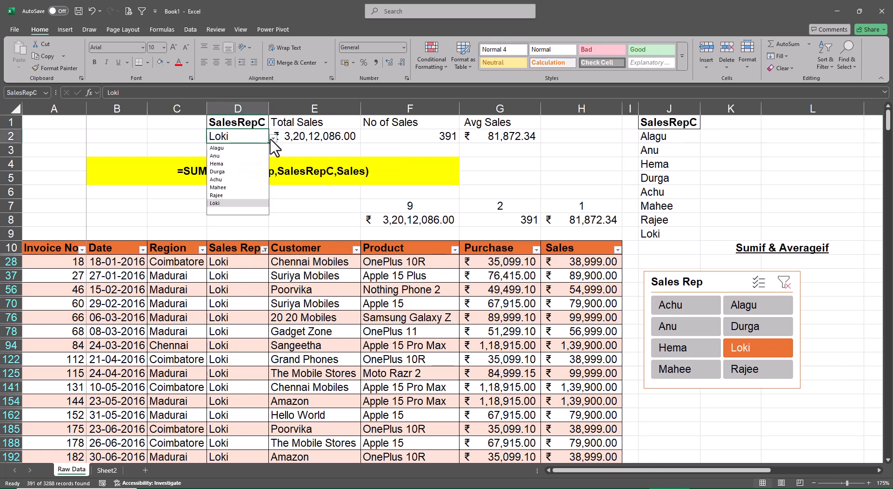
{"action": "left_click", "coordinate": [223, 163]}
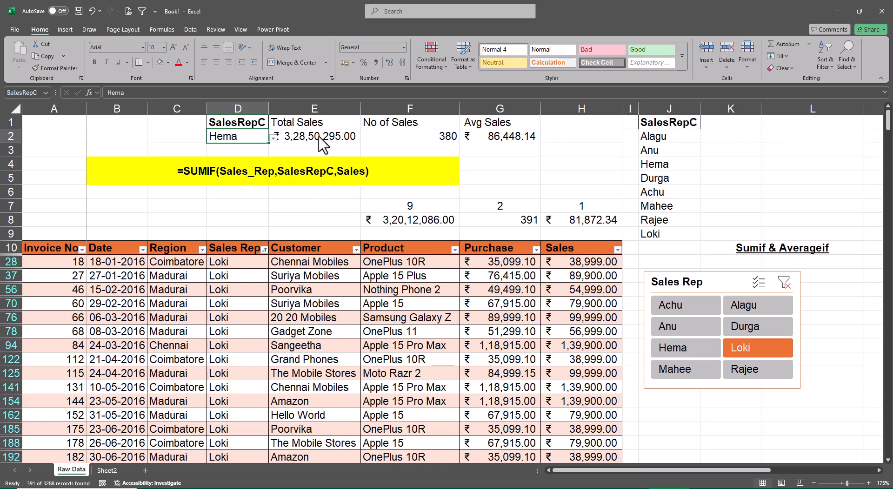
{"action": "left_click", "coordinate": [679, 351]}
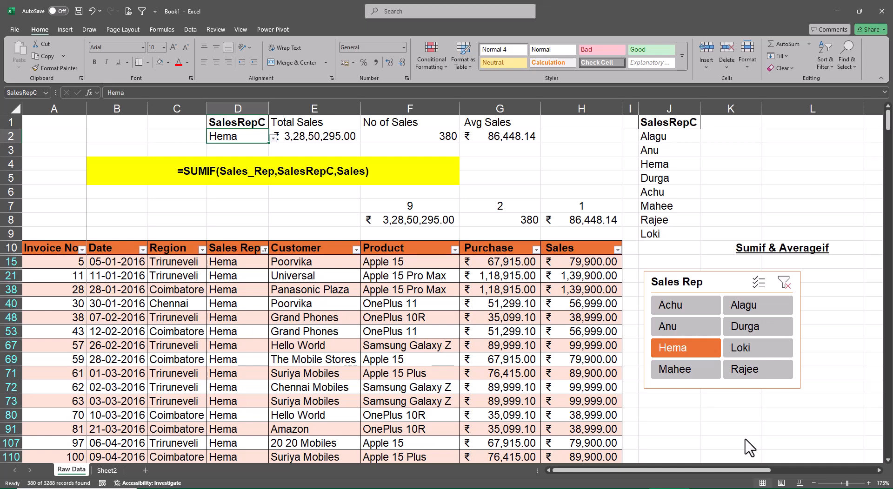
{"action": "left_click", "coordinate": [784, 282]}
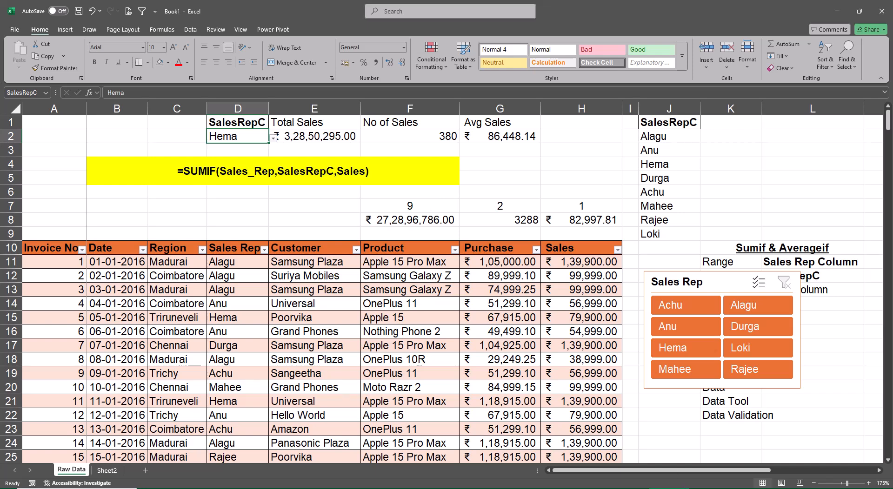
Rename Sheet2 as IF-SUM,COUNT,AVG.
{"action": "left_click", "coordinate": [107, 470]}
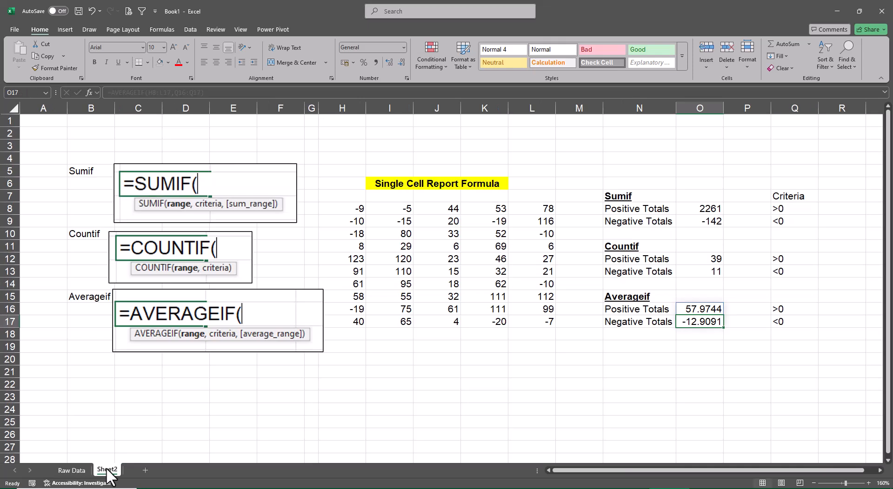
{"action": "double_click", "coordinate": [107, 470]}
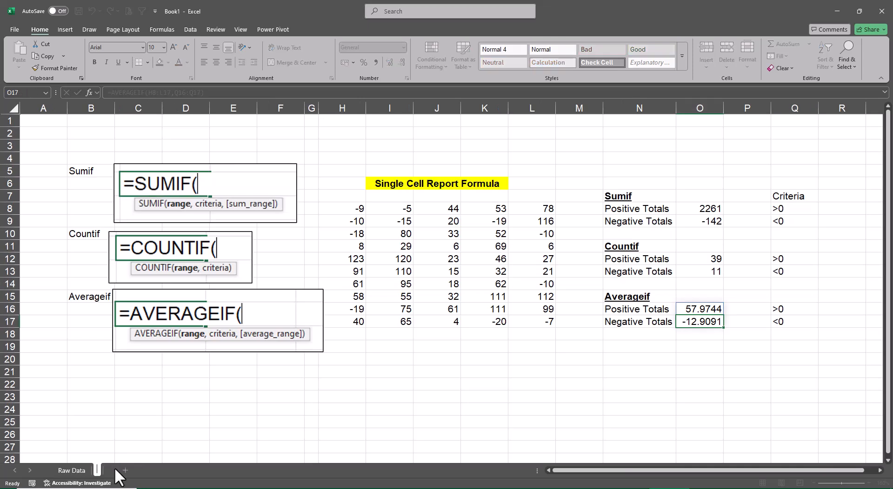
{"action": "type", "text": "SUM"}
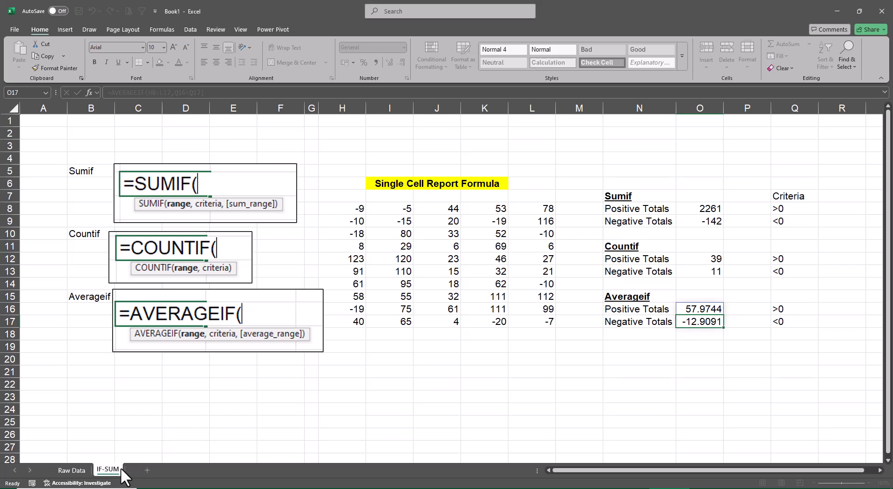
{"action": "type", "text": ",COUNT"}
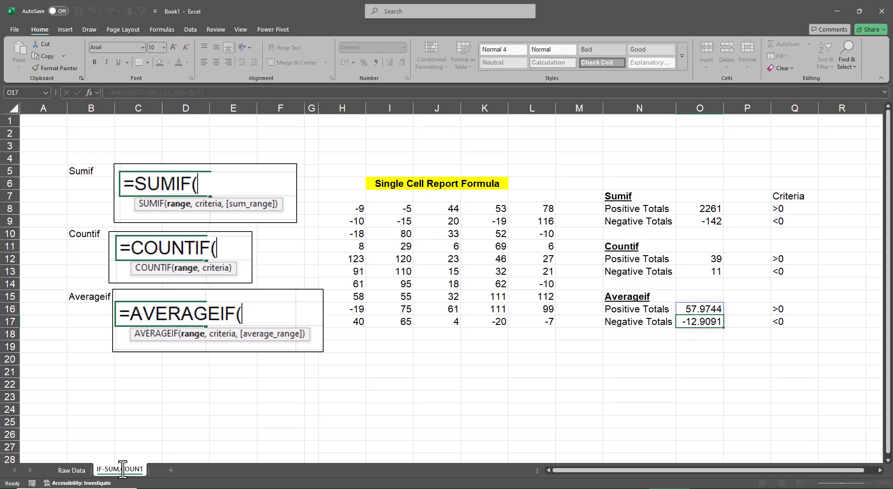
{"action": "type", "text": ",AVG"}
{"action": "key", "text": "Return"}
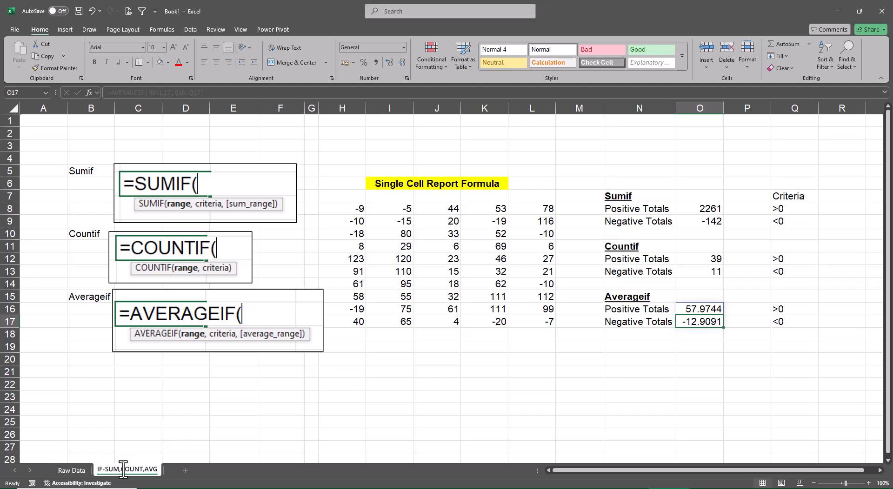
Return to the Raw Data sheet and start saving the workbook under the file name "IF- Sum, Count, Average".
{"action": "key", "text": "ctrl+Page_Up"}
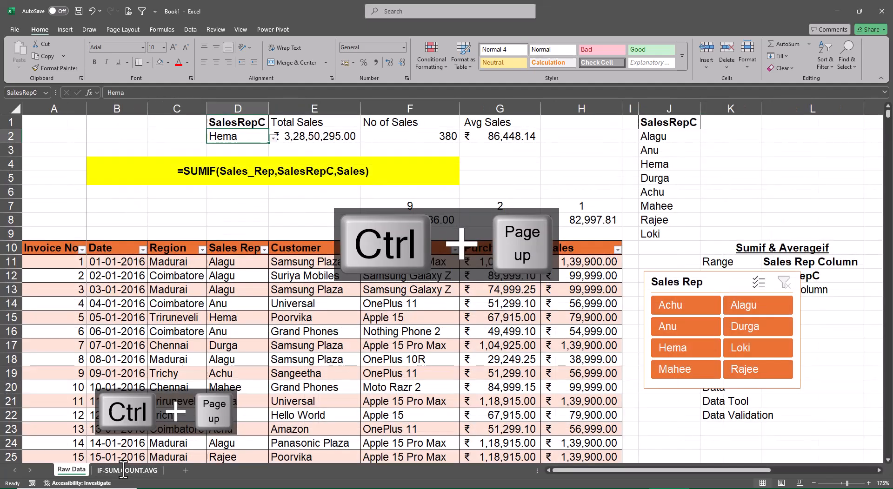
{"action": "key", "text": "F12"}
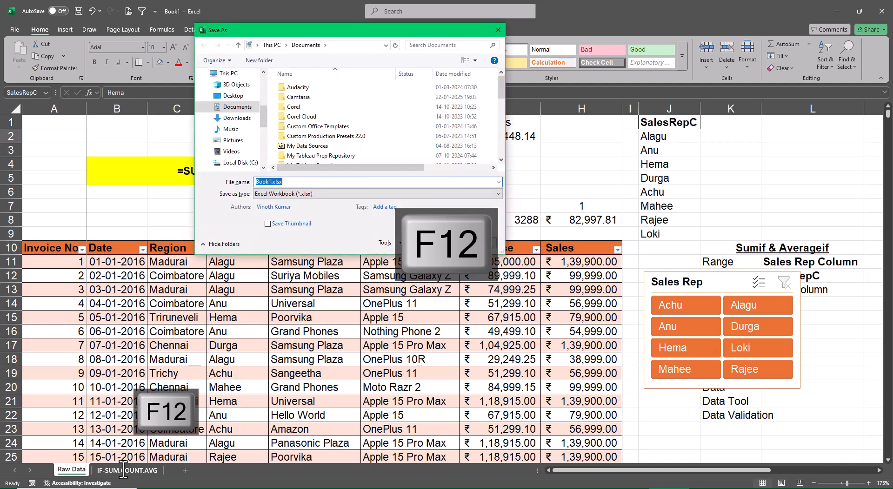
{"action": "key", "text": "BackSpace"}
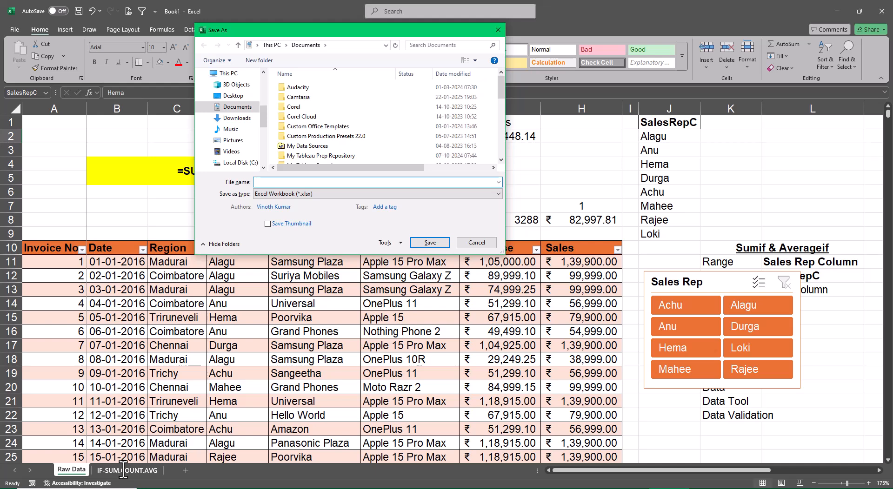
{"action": "type", "text": "s"}
{"action": "key", "text": "BackSpace"}
{"action": "type", "text": "IF"}
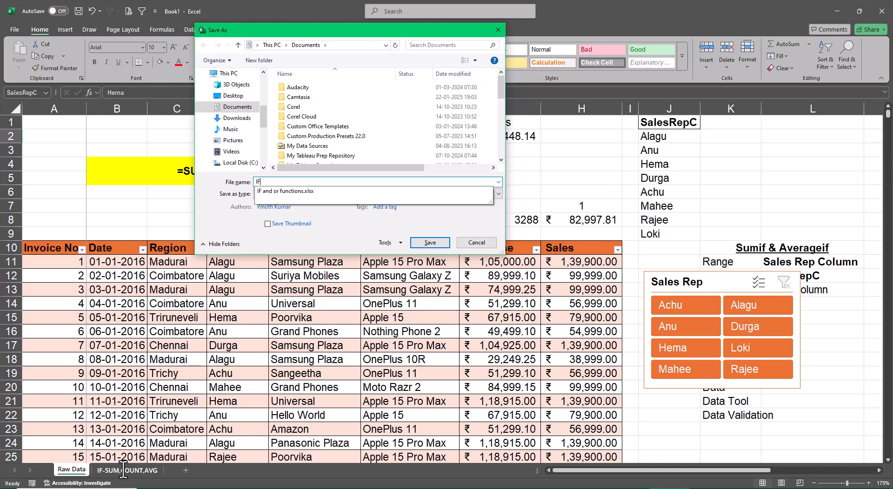
{"action": "type", "text": "- Sum "}
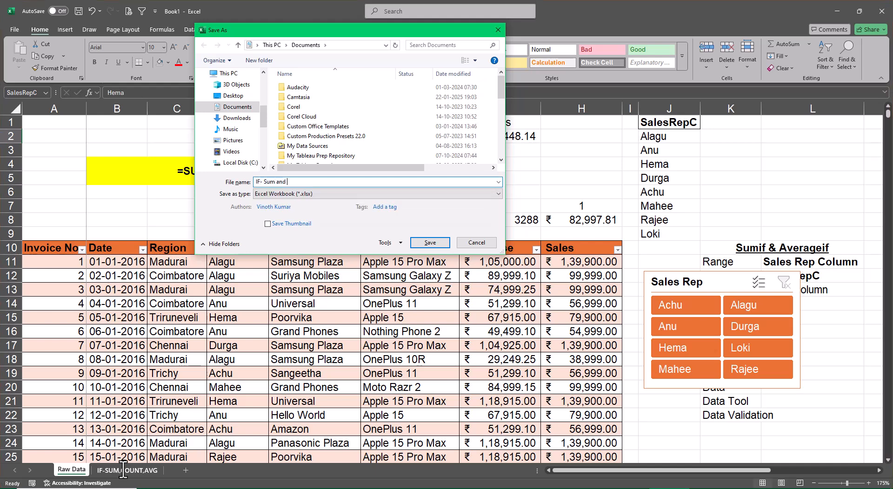
{"action": "type", "text": ", Count, Average"}
Save the workbook in the Excel Files folder inside XL4free - Phase 1 on the Desktop.
{"action": "left_click", "coordinate": [239, 96]}
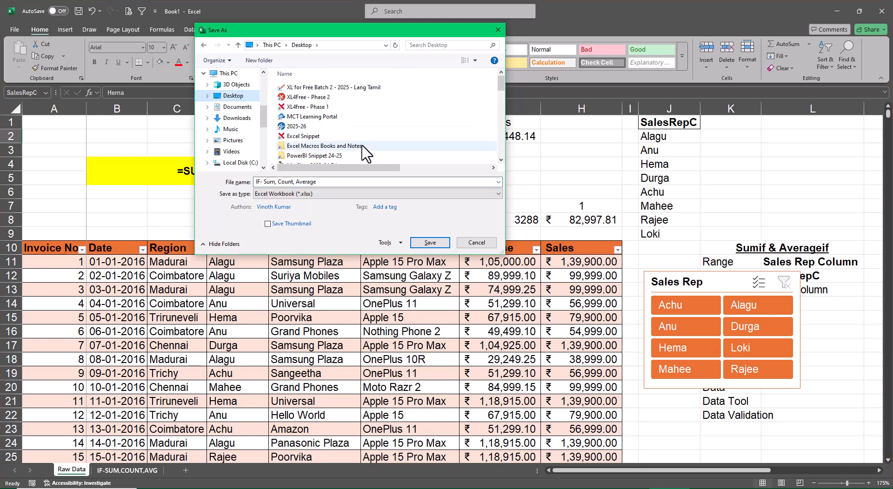
{"action": "double_click", "coordinate": [336, 106]}
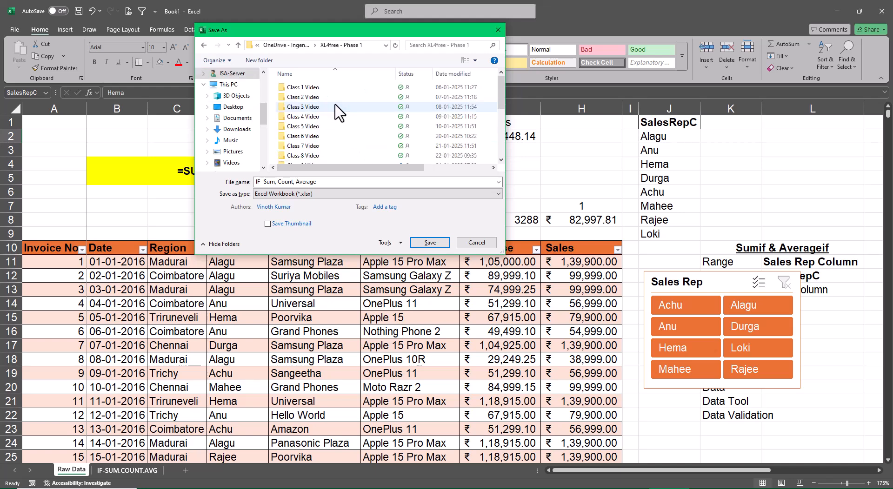
{"action": "scroll", "coordinate": [355, 140], "scroll_direction": "down", "scroll_amount": 1}
{"action": "scroll", "coordinate": [355, 140], "scroll_direction": "down", "scroll_amount": 3}
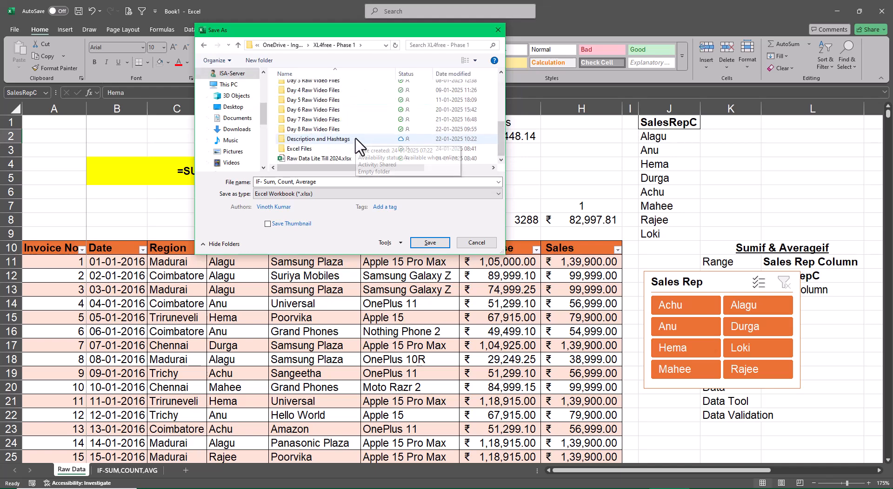
{"action": "left_click", "coordinate": [321, 148]}
{"action": "left_click", "coordinate": [430, 242]}
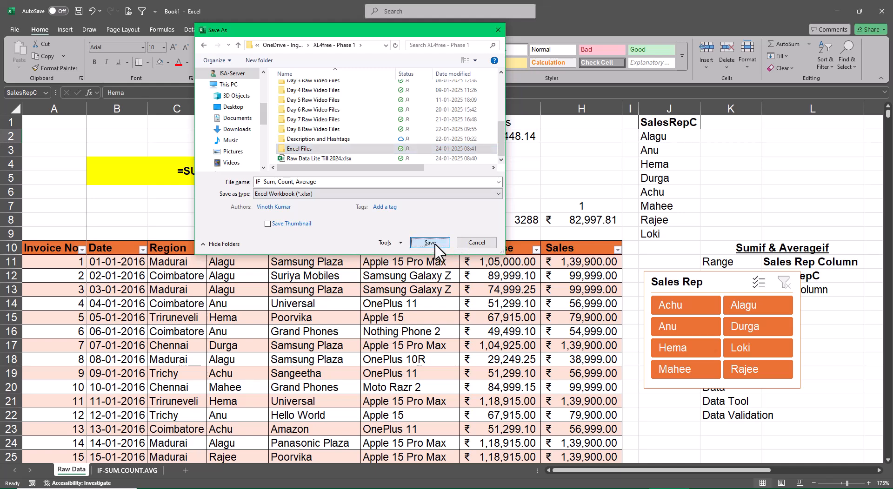
{"action": "left_click", "coordinate": [430, 243]}
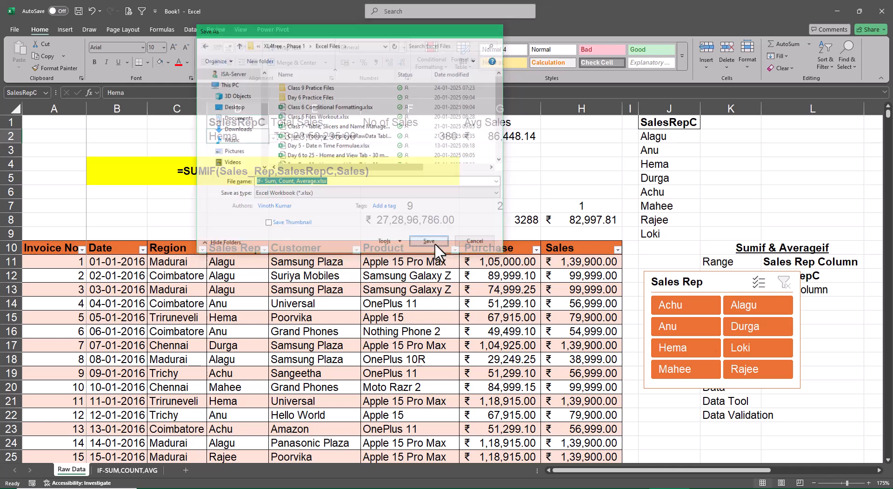